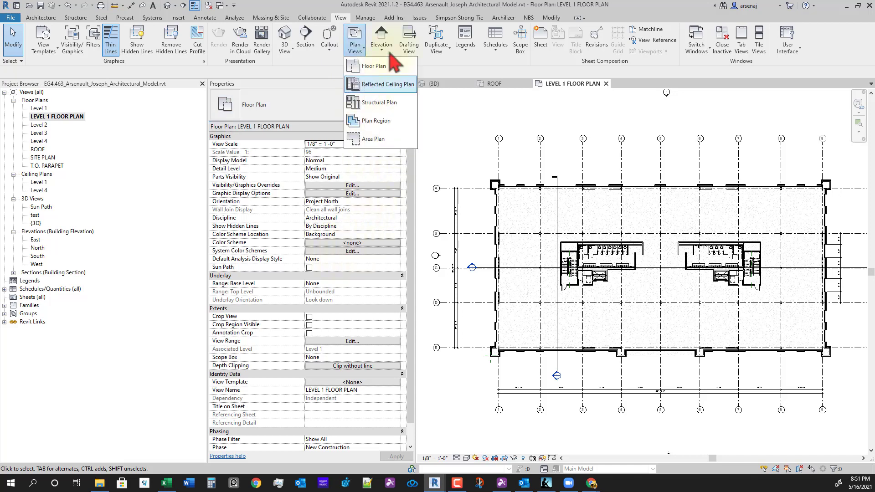
Step: Create a new sheet using the Arch E1 30 x 42 Horizontal titleblock
click(475, 72)
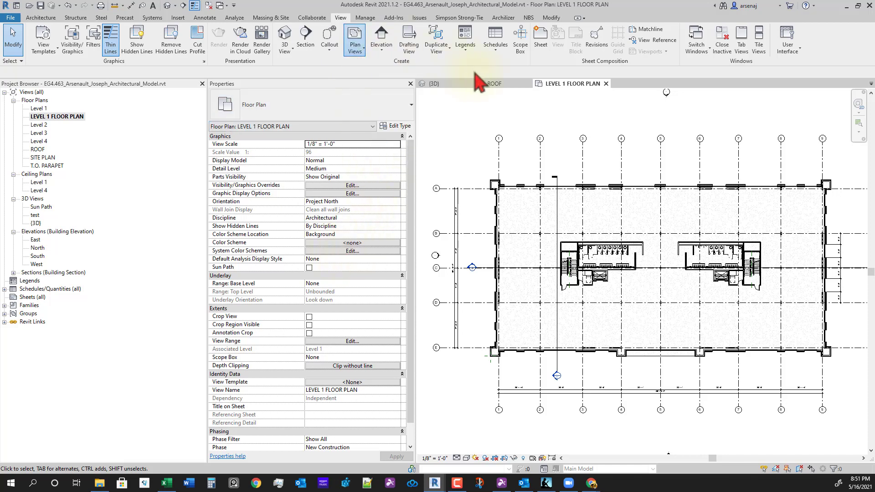
click(542, 45)
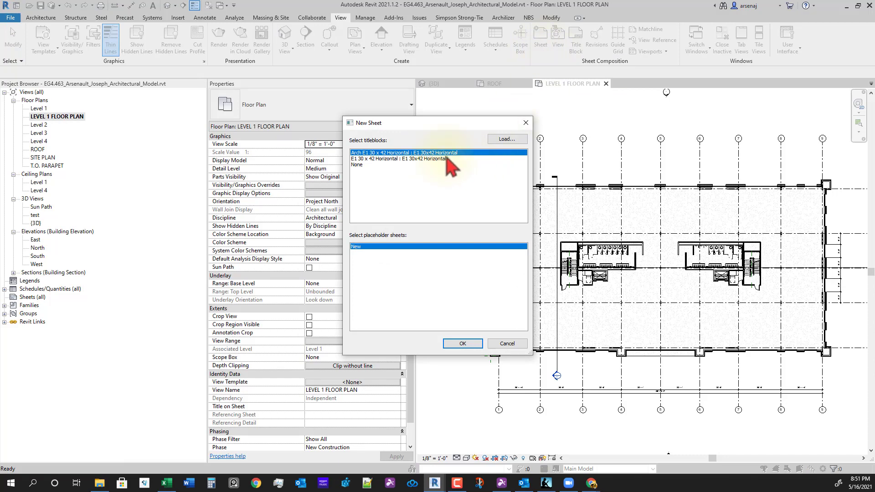
click(463, 344)
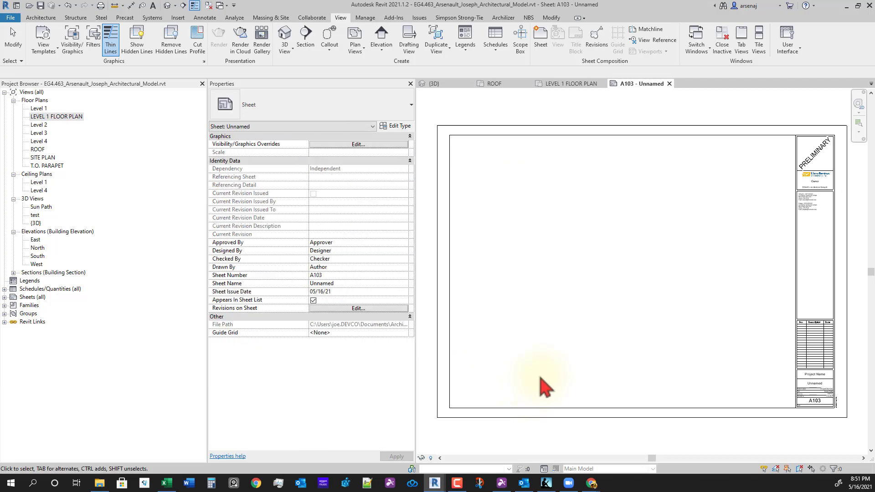
Step: Place the LEVEL 1 FLOOR PLAN view on the new sheet, centred in the drawing area beside the title strip
middle_drag(621, 360, 592, 357)
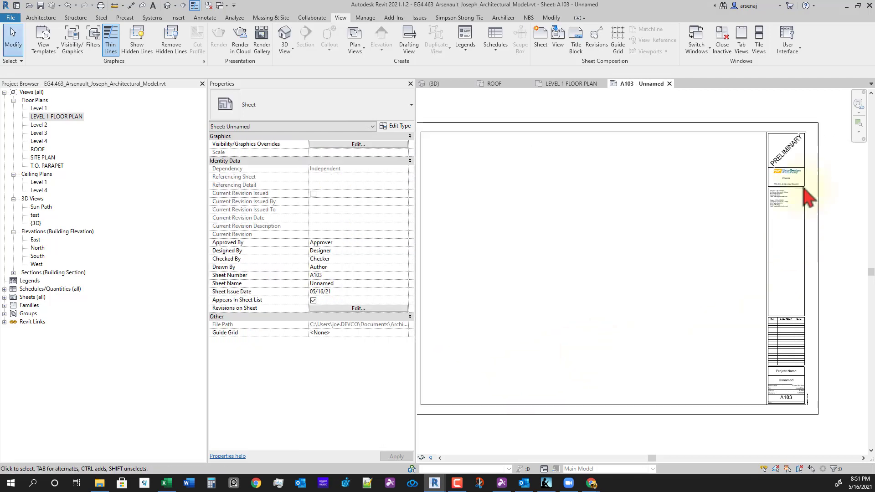
scroll(804, 188, up, 6)
scroll(787, 228, down, 7)
middle_drag(711, 290, 728, 289)
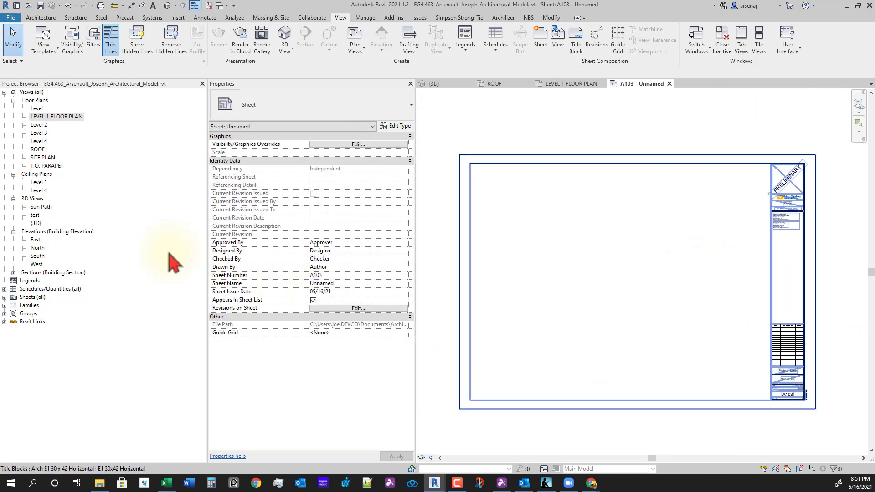
click(66, 117)
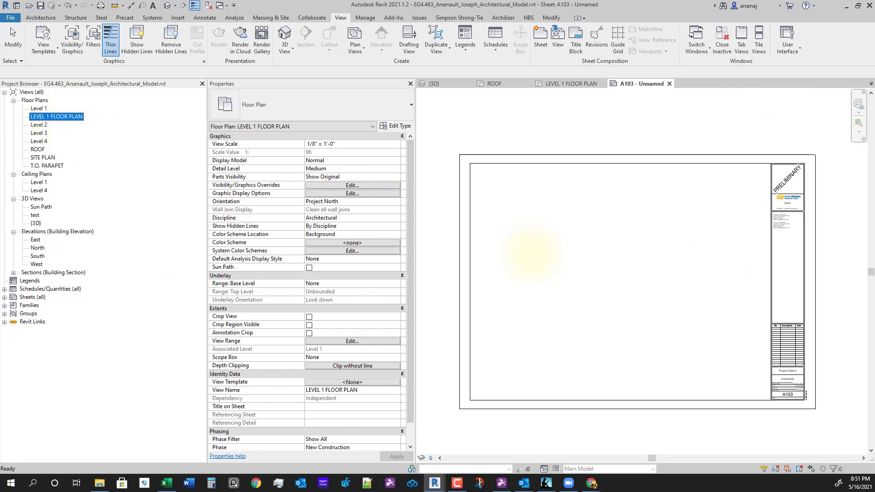
drag(608, 282, 608, 282)
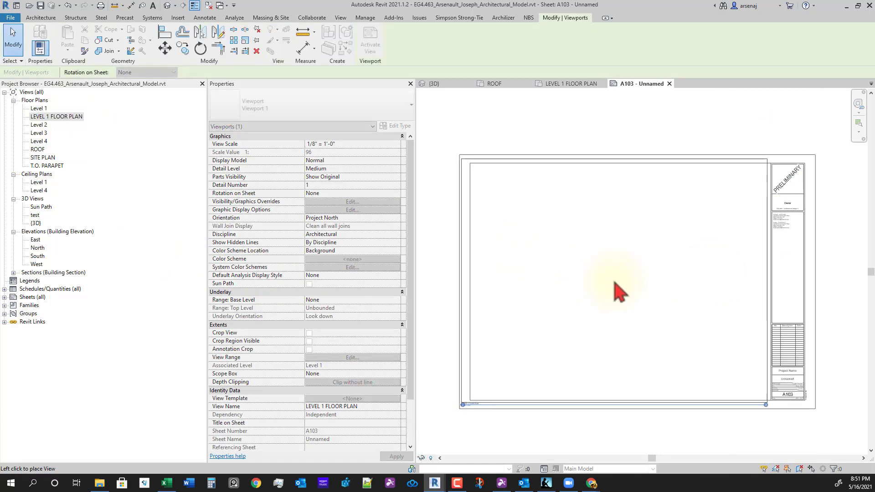
click(743, 368)
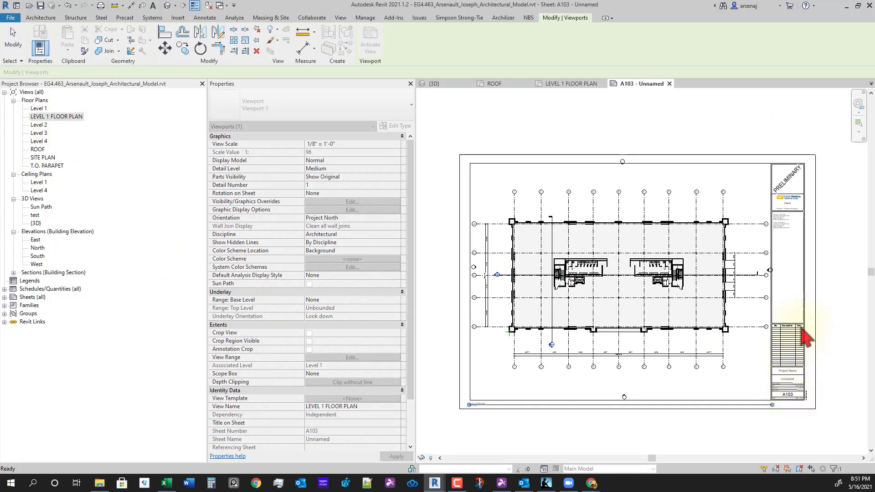
Step: Change the sheet number in the title block to A1.01
click(797, 401)
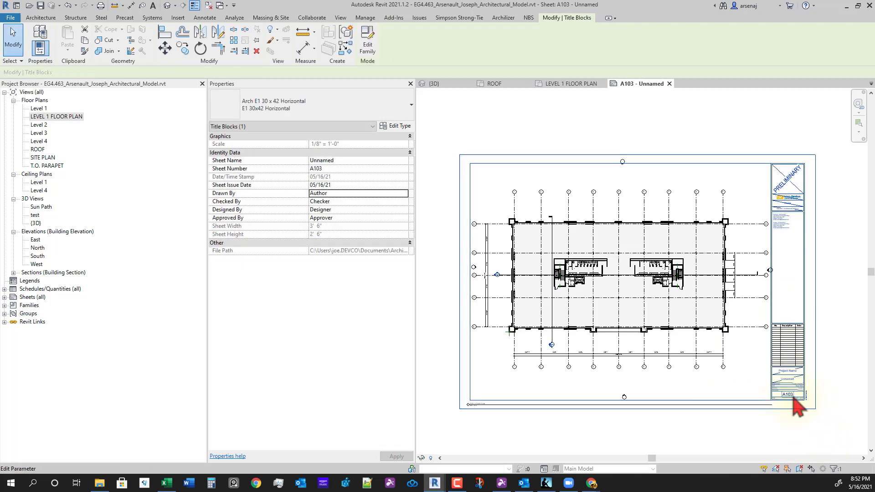
click(793, 396)
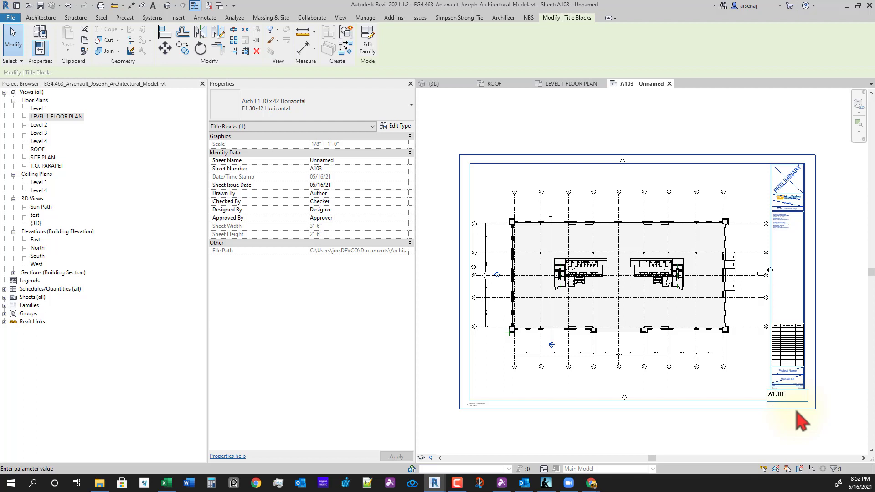
key(Return)
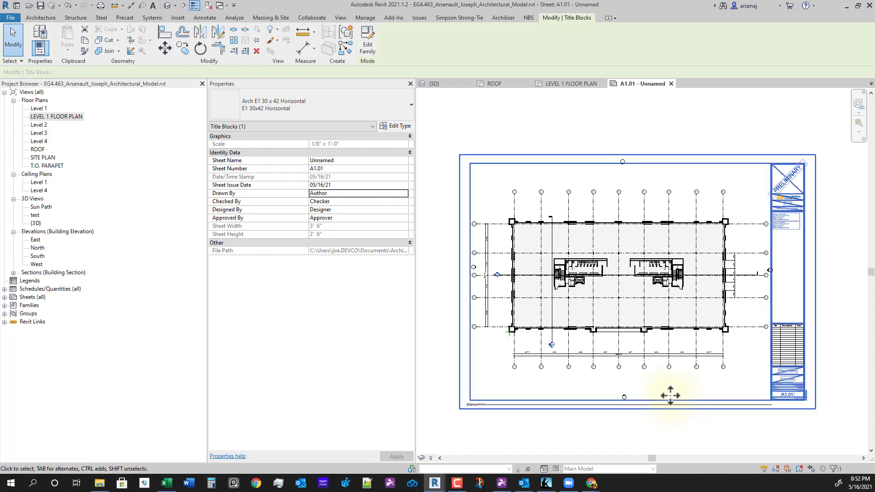
Step: Shorten the floor plan viewport's title line and move the view title to just beneath the plan, centred under the building
scroll(657, 395, up, 2)
scroll(684, 401, down, 3)
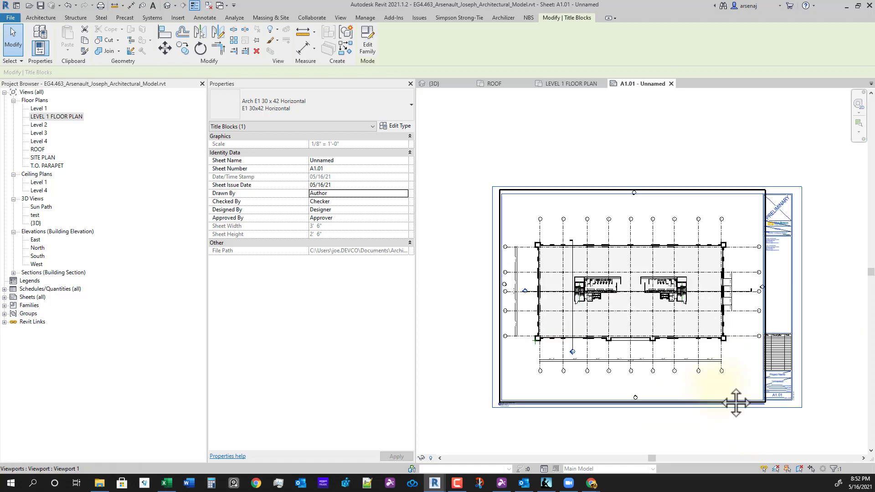
scroll(718, 401, up, 1)
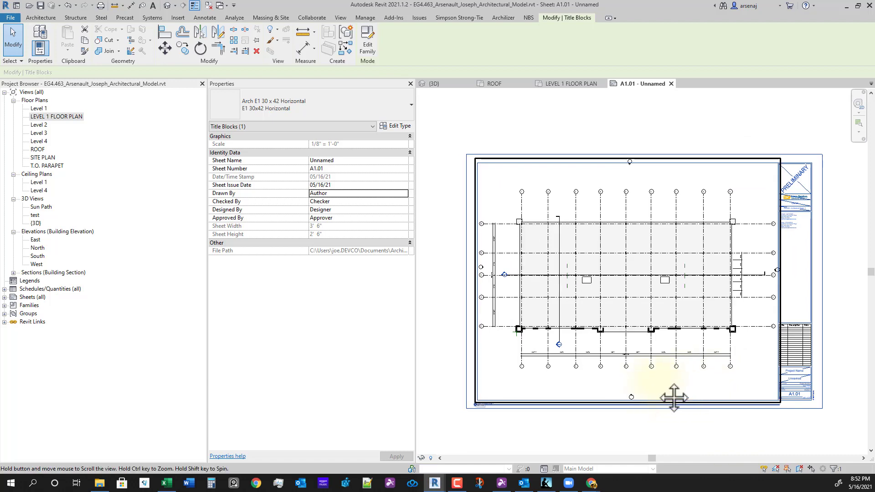
scroll(655, 381, up, 2)
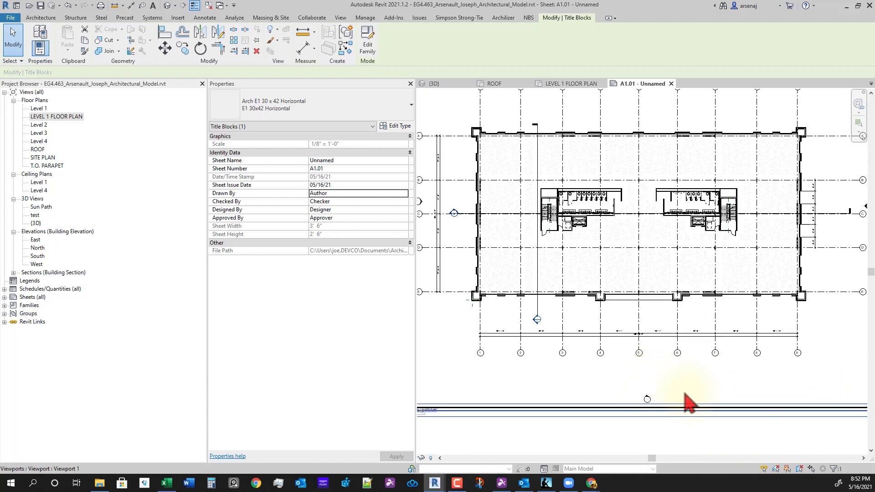
scroll(707, 397, down, 2)
click(697, 212)
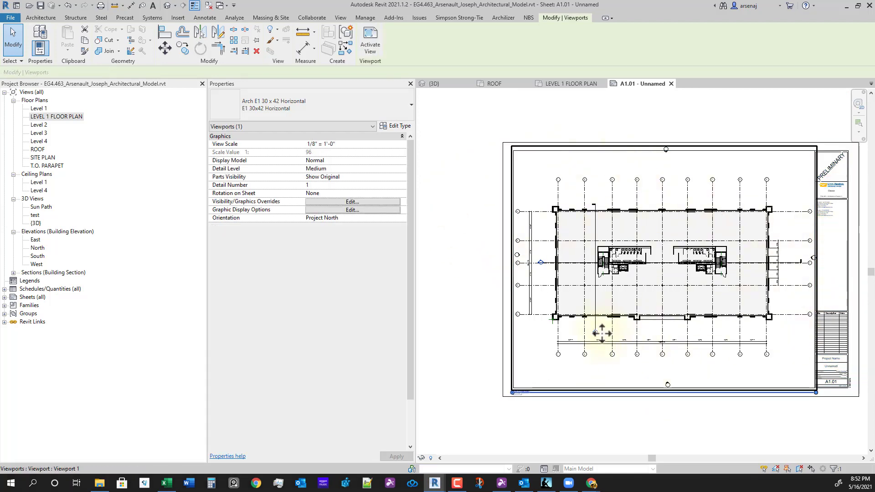
drag(817, 396, 671, 378)
click(541, 426)
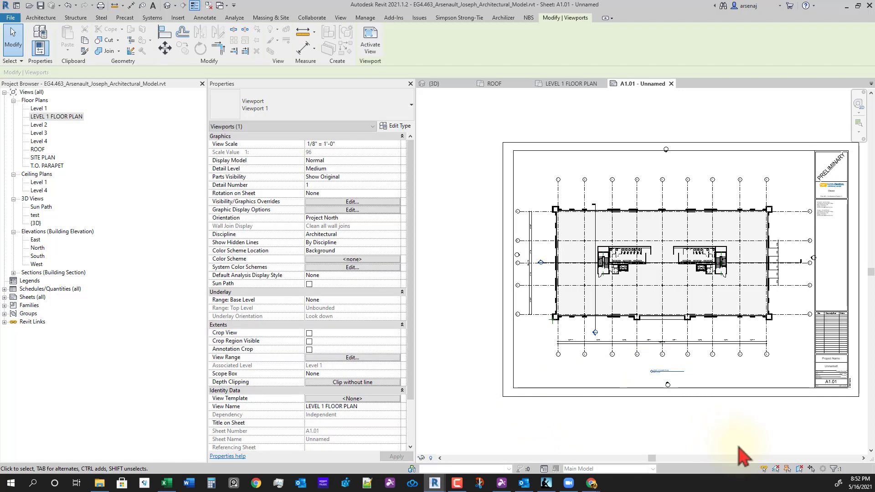
scroll(705, 395, up, 2)
scroll(729, 373, down, 2)
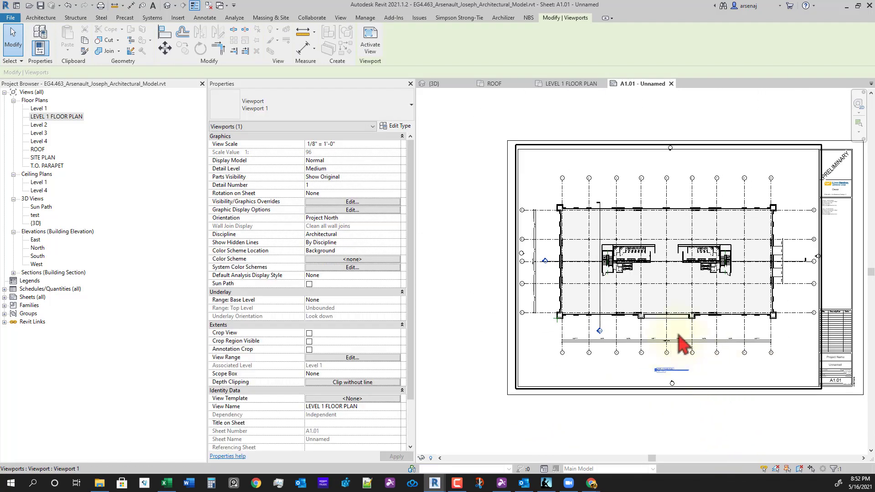
Step: Activate the floor plan view on the sheet and mirror a copy of the two south-side grid dimension strings about grid C
key(Escape)
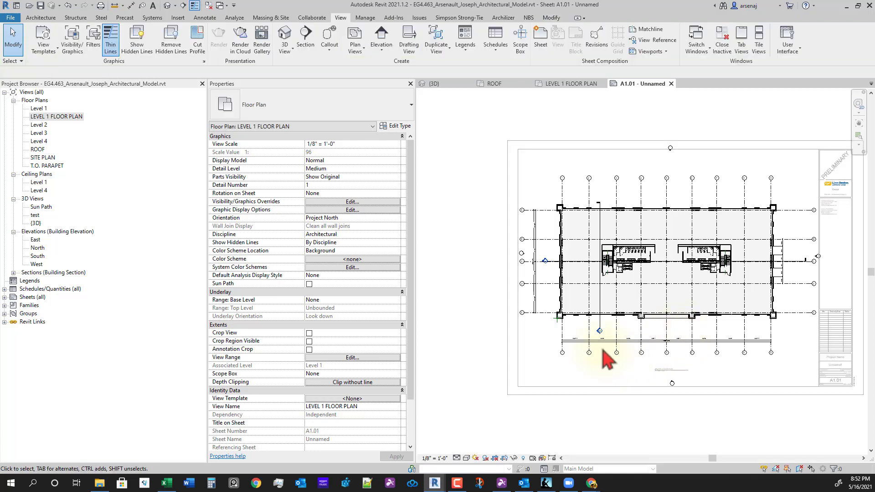
scroll(609, 358, up, 5)
click(612, 336)
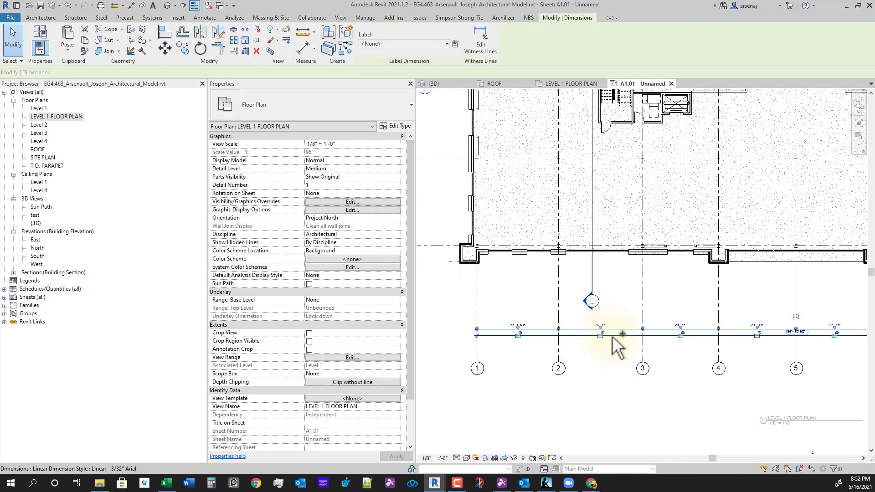
scroll(595, 357, down, 5)
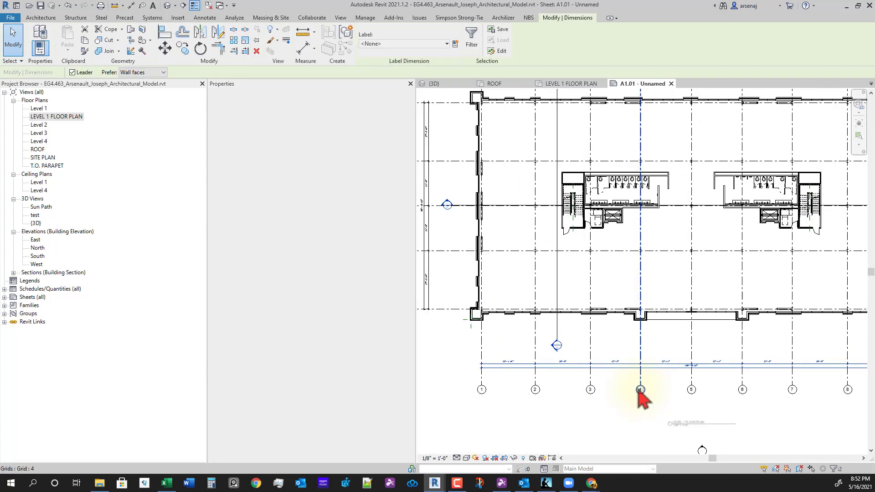
scroll(641, 390, down, 1)
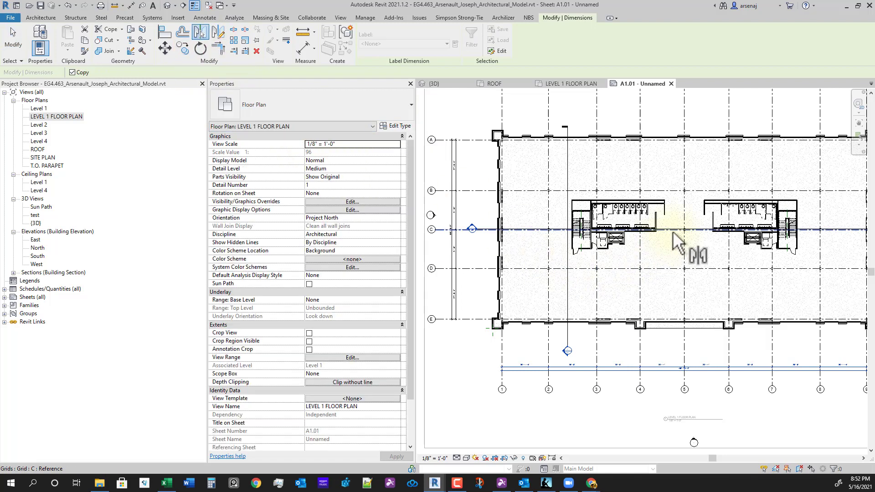
click(679, 320)
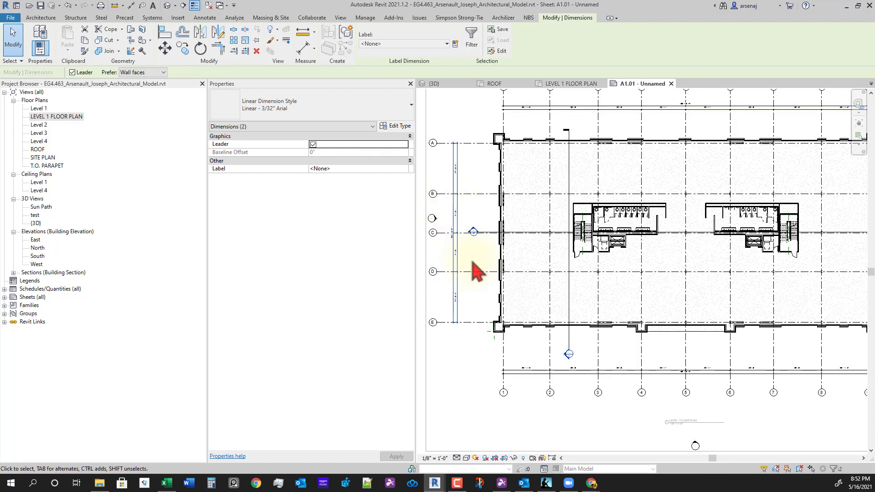
Step: Mirror a copy of the two west-side grid dimension strings about grid 5 to the east side of the plan
scroll(458, 272, up, 2)
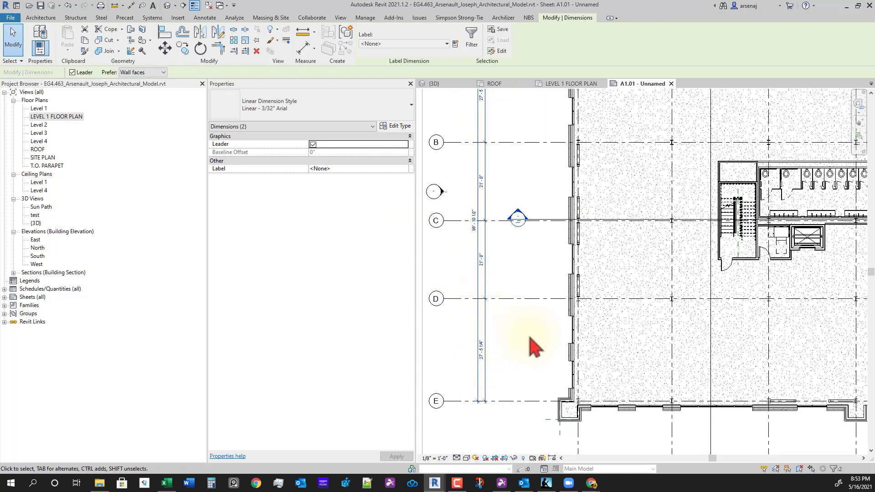
scroll(502, 255, down, 2)
scroll(501, 294, down, 2)
middle_drag(501, 294, 497, 286)
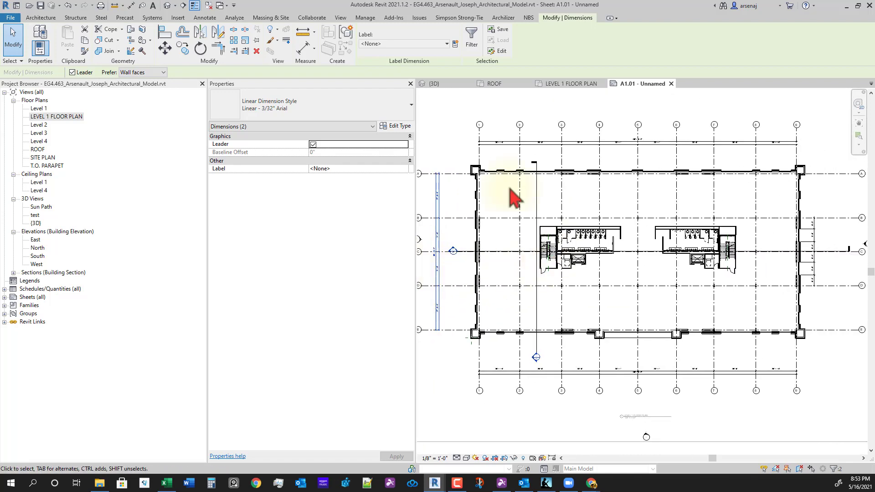
click(201, 33)
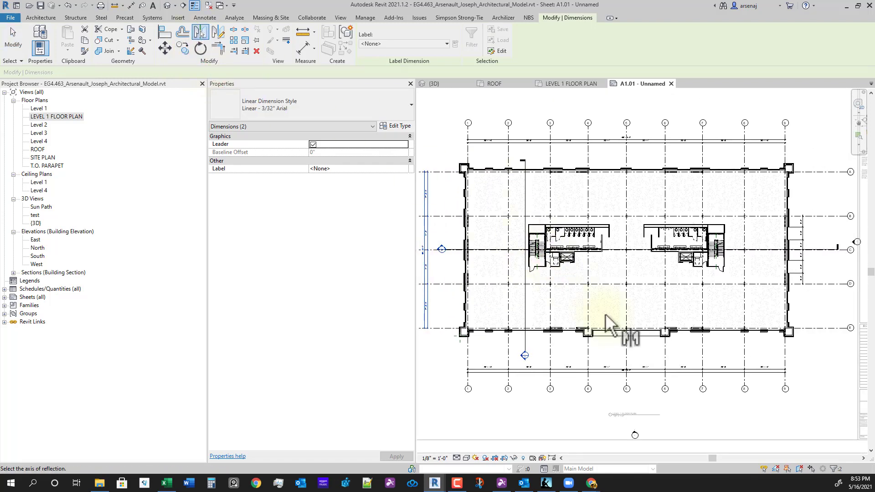
click(643, 324)
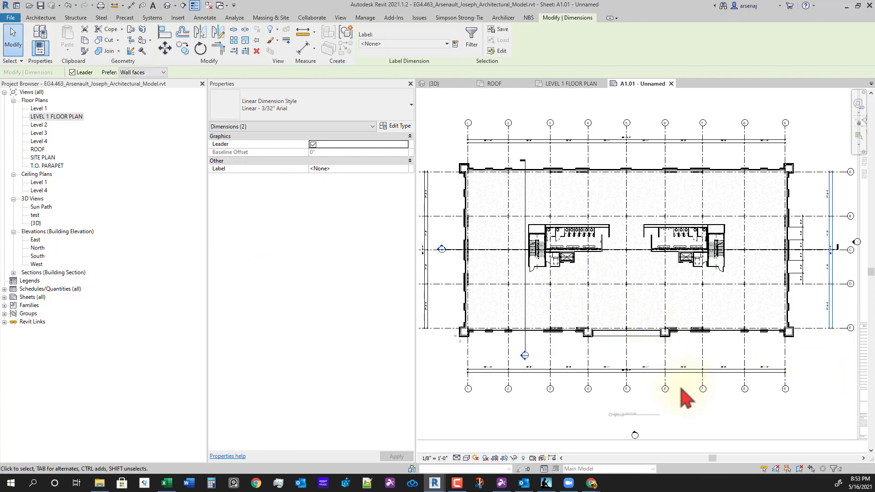
key(Escape)
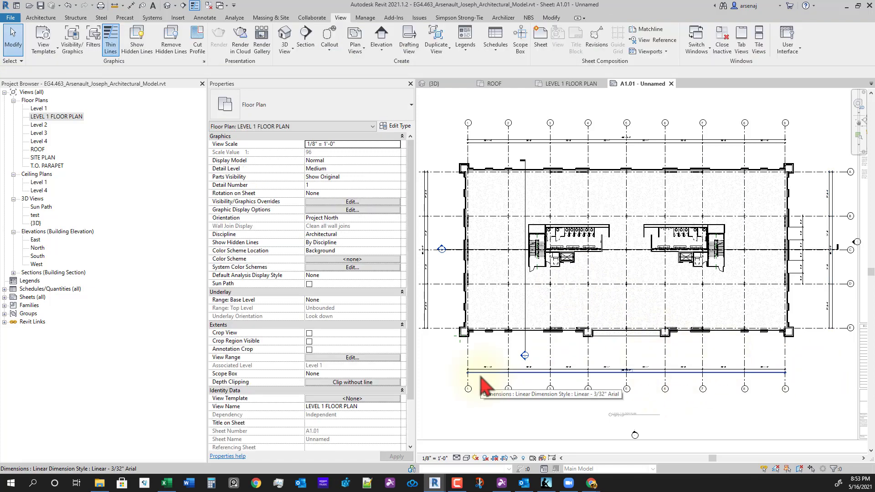
Step: Start an aligned dimension string at the southwest corner, picking the outer west and east faces of the corner pier
key(d)
key(i)
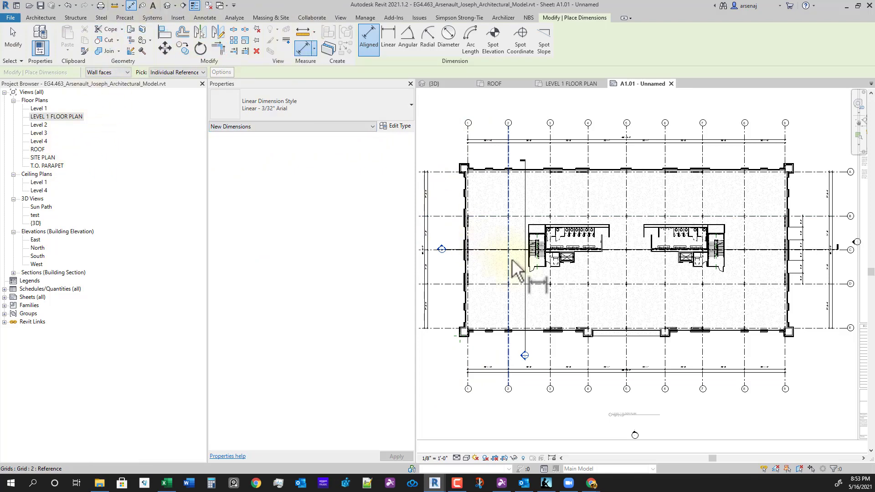
scroll(490, 360, up, 2)
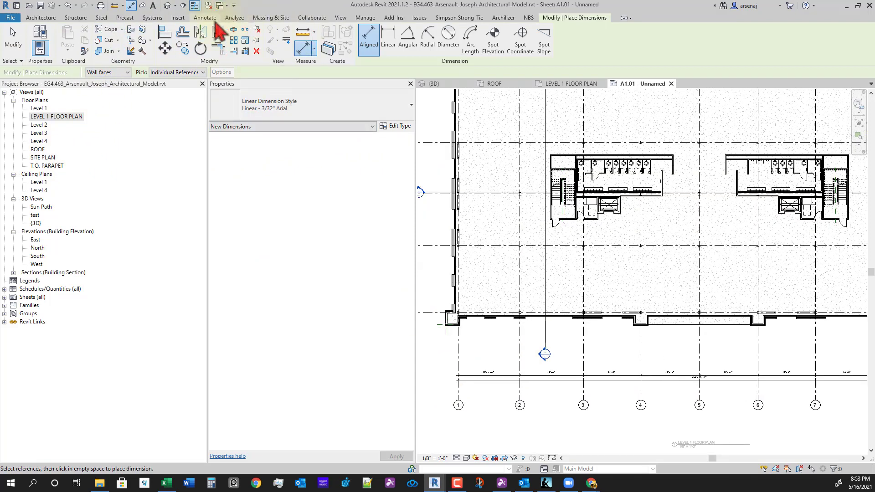
click(205, 18)
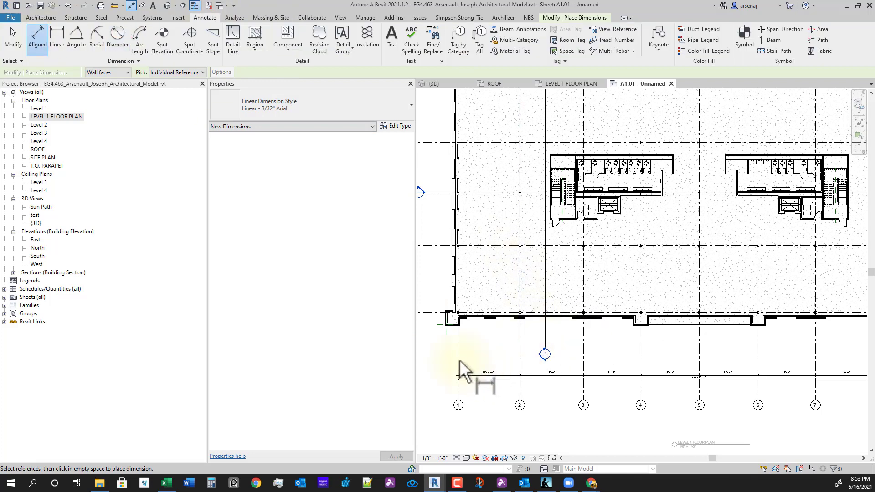
scroll(460, 360, up, 5)
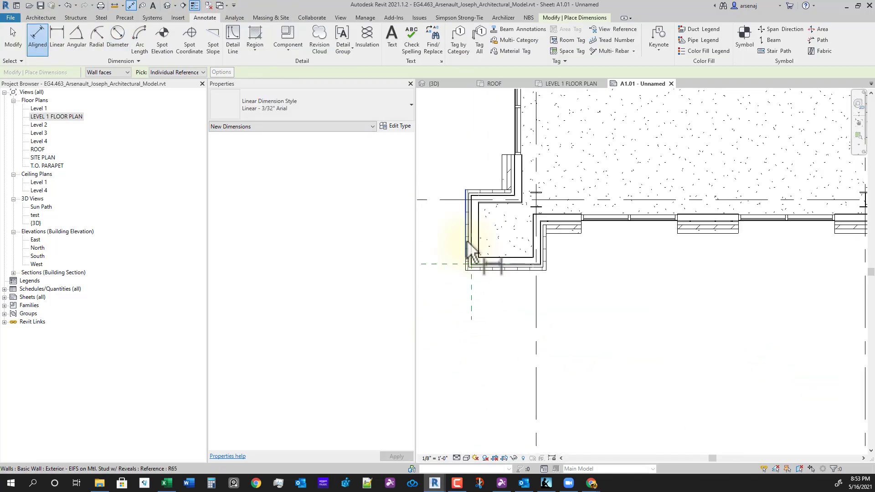
click(470, 249)
click(555, 256)
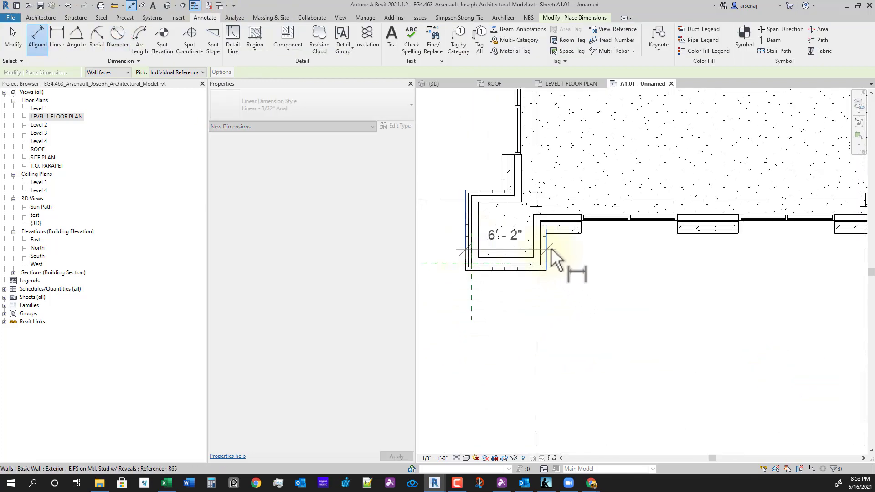
Step: Continue the south dimension string east from the southwest pier, picking the edges of the first two storefront openings and the near edge of the third
click(582, 226)
click(677, 223)
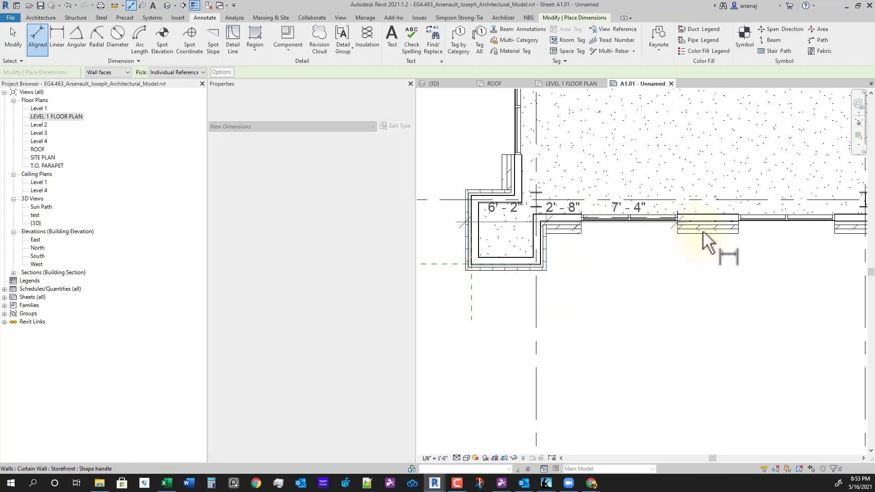
click(740, 221)
middle_drag(786, 311, 655, 335)
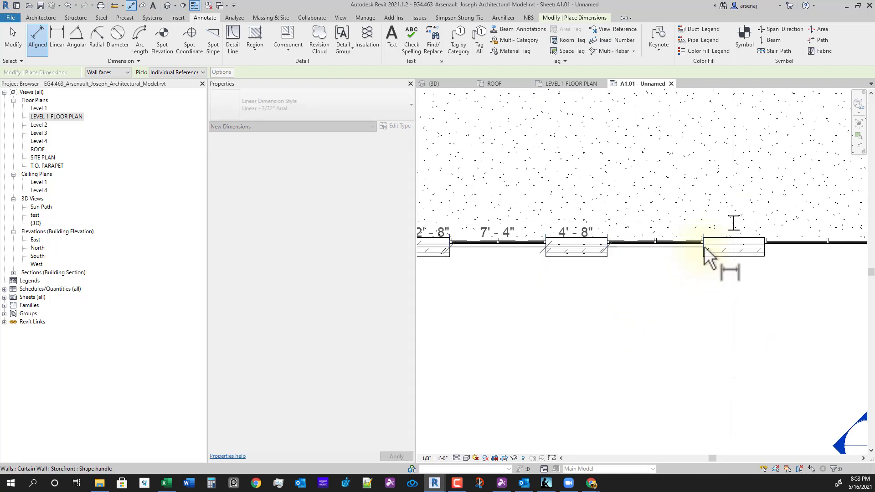
click(705, 249)
click(761, 242)
Step: Extend the south dimension string across the wide third storefront opening, the solid wall beyond it and the narrow fourth opening
scroll(746, 297, down, 1)
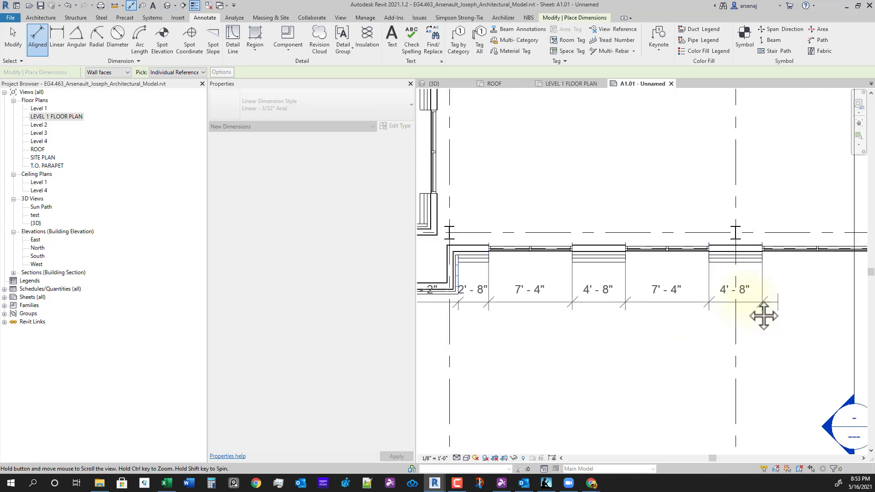
scroll(729, 307, down, 1)
middle_drag(764, 315, 700, 328)
scroll(704, 282, down, 1)
scroll(704, 278, up, 6)
click(704, 268)
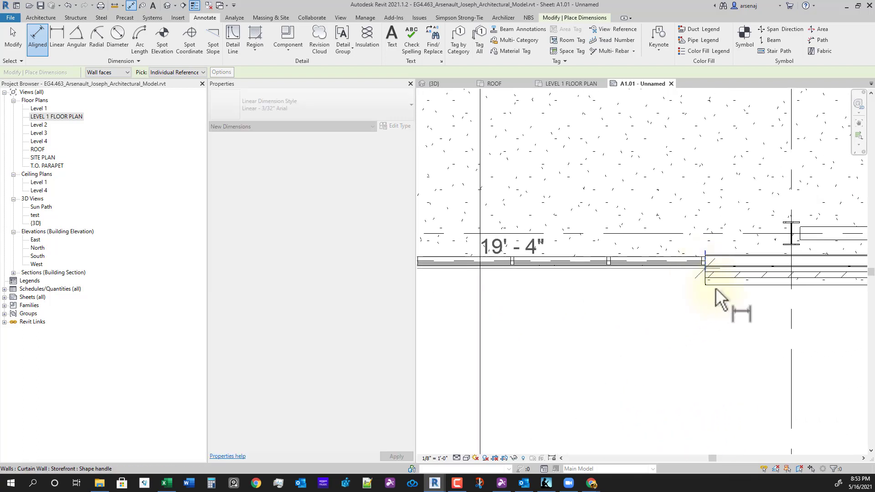
scroll(727, 317, down, 5)
middle_drag(716, 362, 577, 365)
scroll(716, 314, up, 4)
click(692, 281)
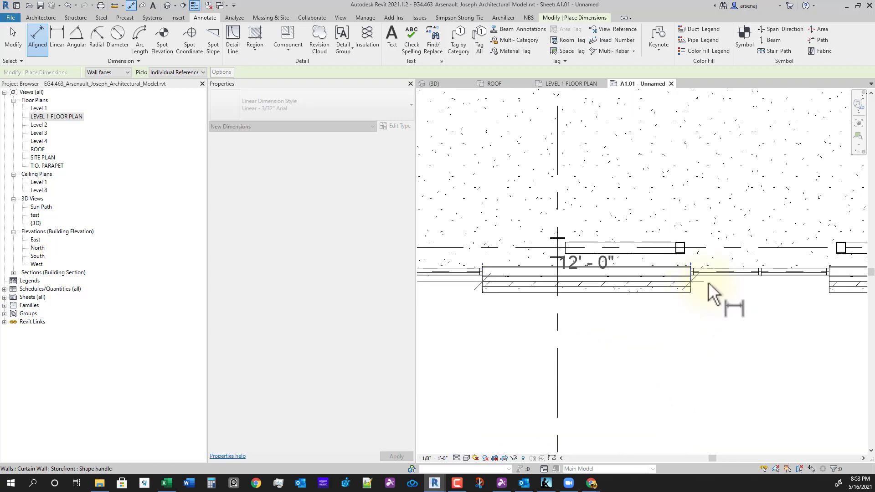
click(825, 275)
Step: Add the outer west and east faces of both projecting piers flanking the central recess to the south dimension string
scroll(784, 321, down, 5)
middle_drag(787, 371, 636, 377)
scroll(652, 360, up, 1)
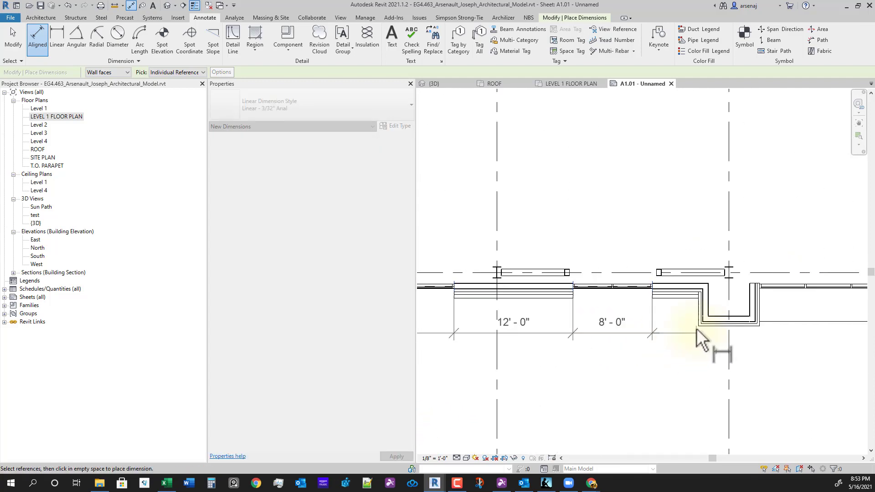
scroll(696, 328, up, 1)
click(702, 314)
click(780, 297)
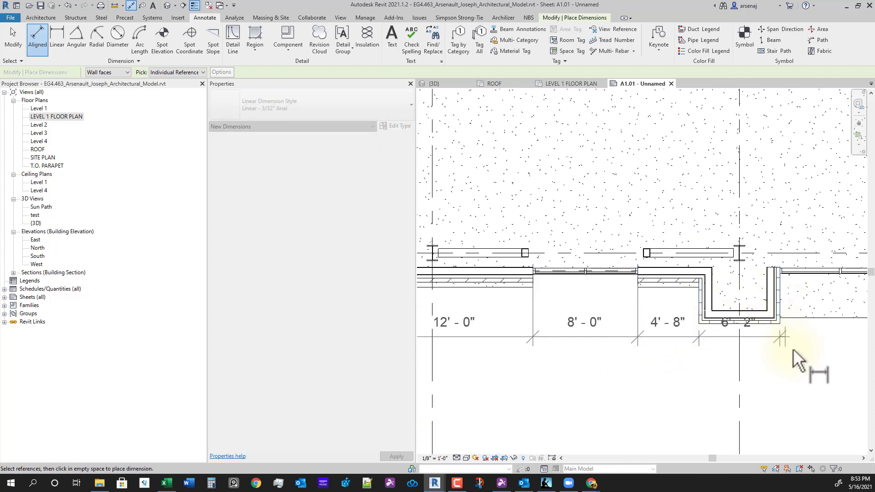
scroll(794, 356, down, 3)
middle_drag(782, 367, 545, 376)
middle_drag(752, 371, 538, 379)
scroll(650, 333, up, 3)
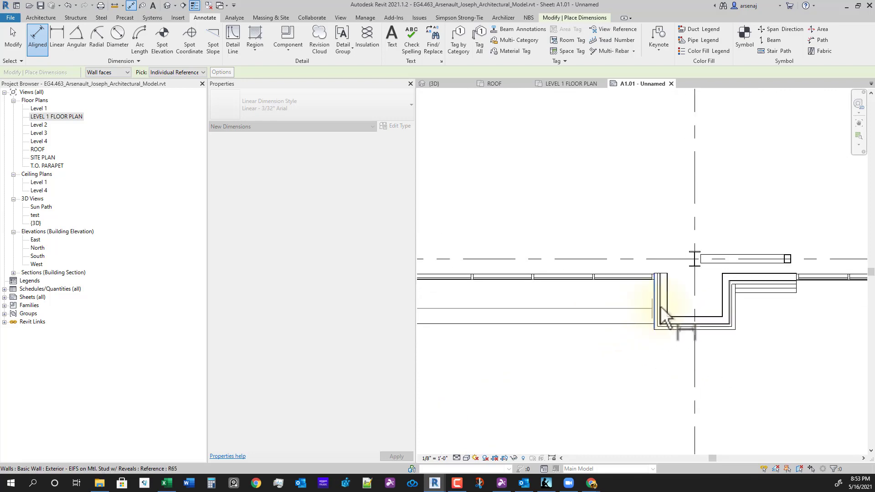
click(661, 308)
click(736, 326)
Step: Extend the south dimension string east of the second central pier across the narrow storefront, the solid wall and the wide storefront
scroll(749, 344, down, 2)
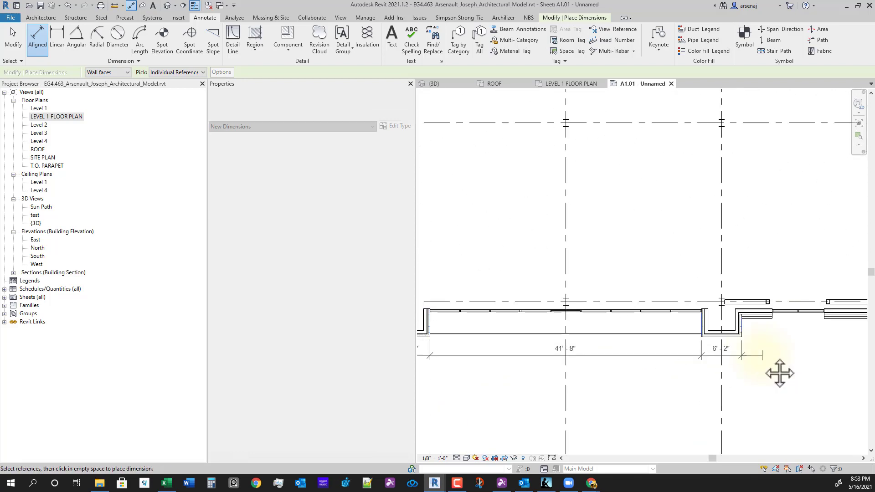
middle_drag(779, 374, 650, 344)
scroll(657, 319, up, 4)
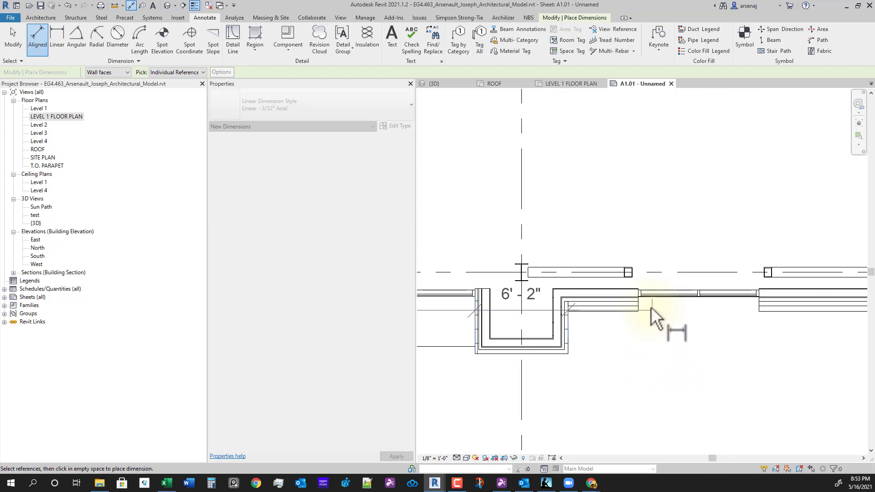
click(755, 296)
scroll(738, 372, down, 2)
middle_drag(684, 391, 431, 391)
scroll(588, 353, up, 2)
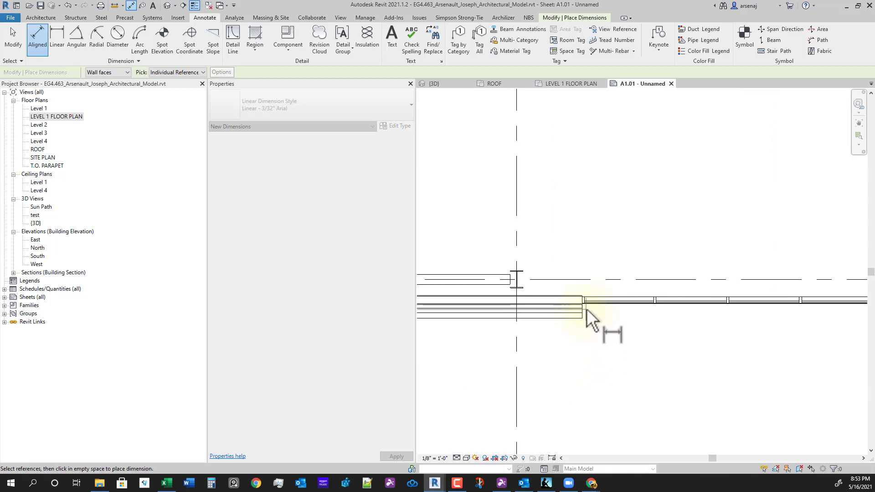
scroll(678, 346, down, 4)
middle_drag(686, 391, 568, 393)
scroll(656, 345, up, 4)
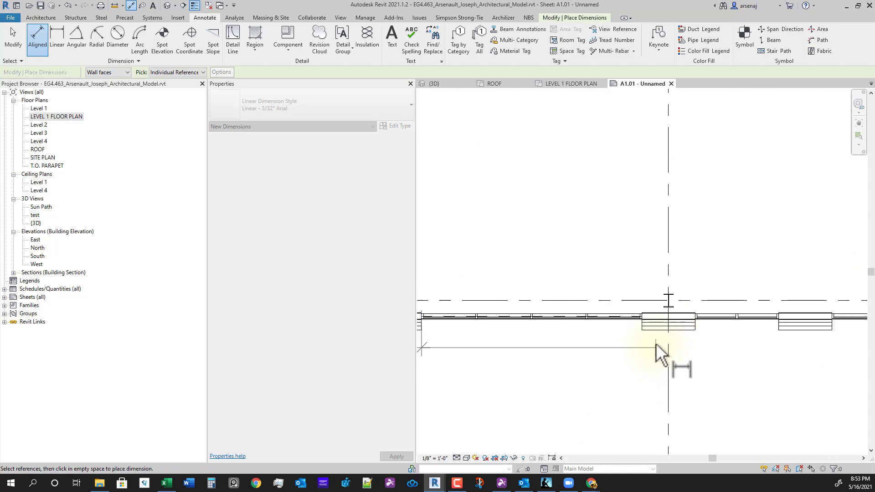
click(641, 320)
Step: Add the edges of the last two narrow storefront openings before the southeast corner to the south dimension string
scroll(701, 373, down, 1)
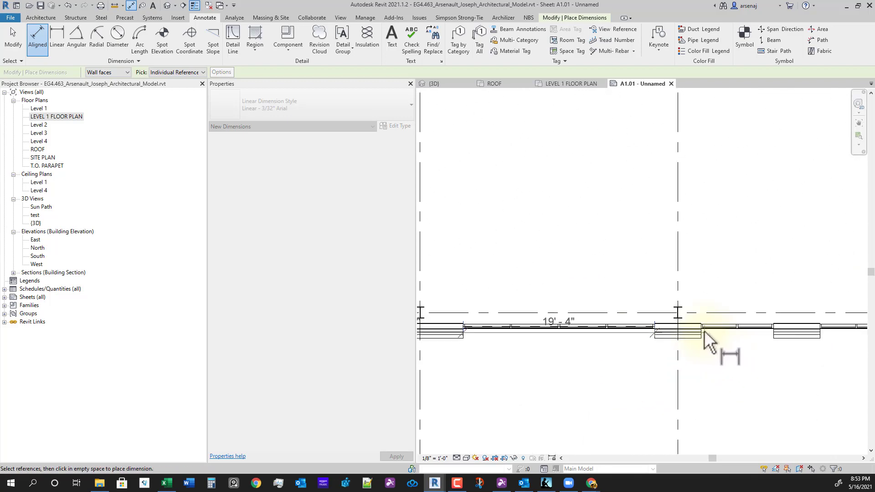
click(775, 335)
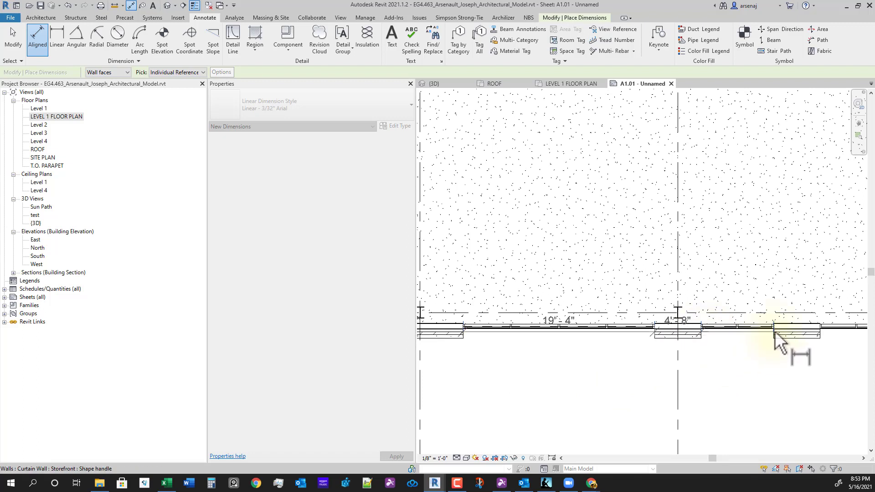
scroll(801, 401, down, 1)
middle_drag(800, 400, 672, 413)
scroll(671, 377, up, 2)
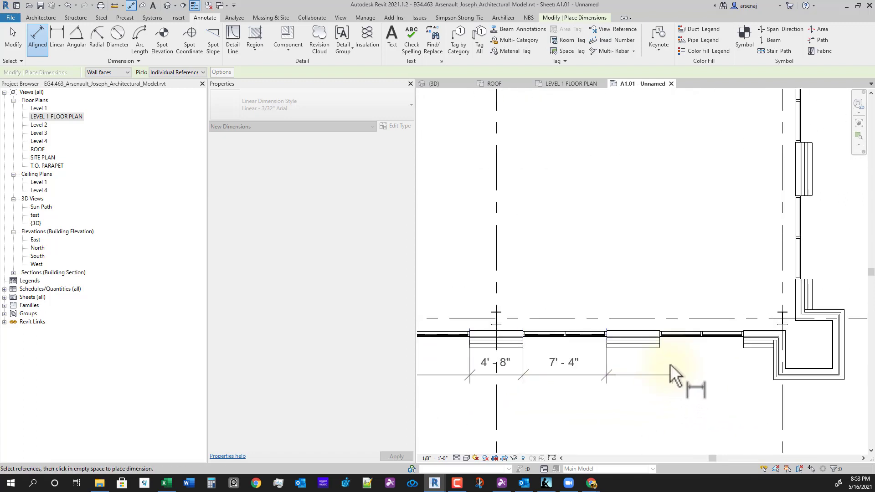
click(664, 339)
click(743, 338)
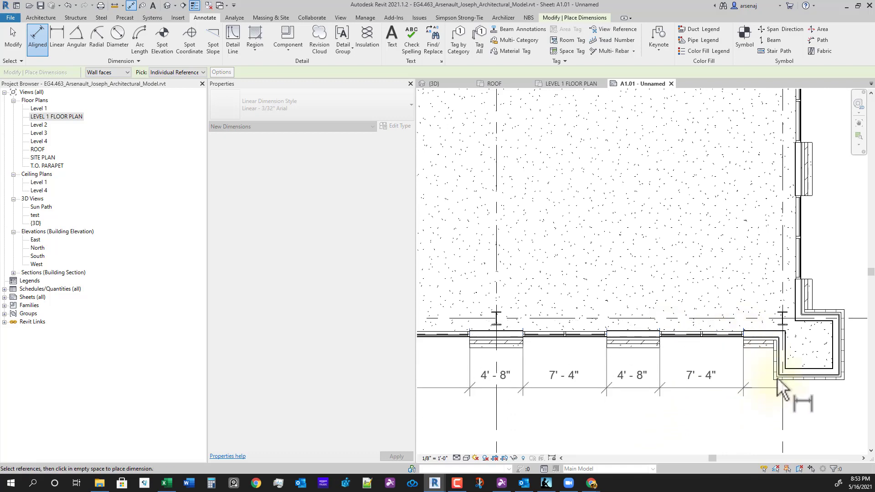
Step: Finish the string with the outer west and east faces of the southeast corner pier and place it just below the south wall
click(775, 367)
middle_drag(830, 402, 772, 400)
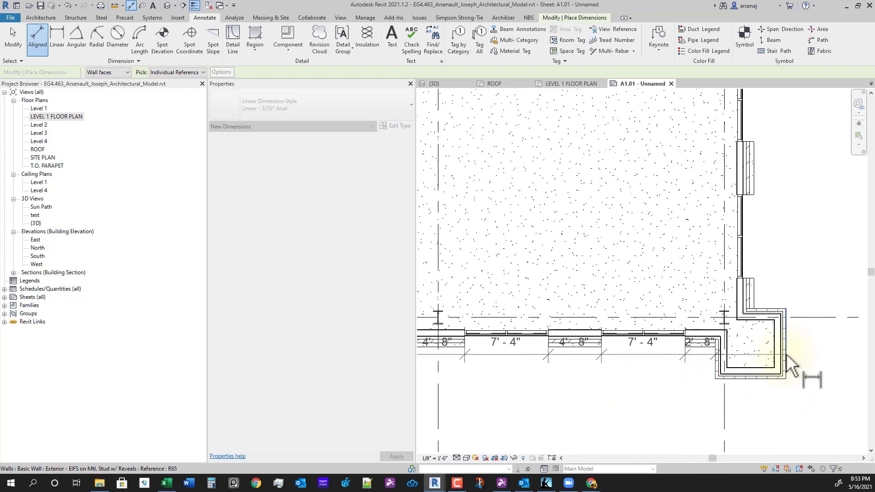
click(788, 356)
scroll(702, 420, down, 2)
middle_drag(702, 420, 761, 381)
click(762, 381)
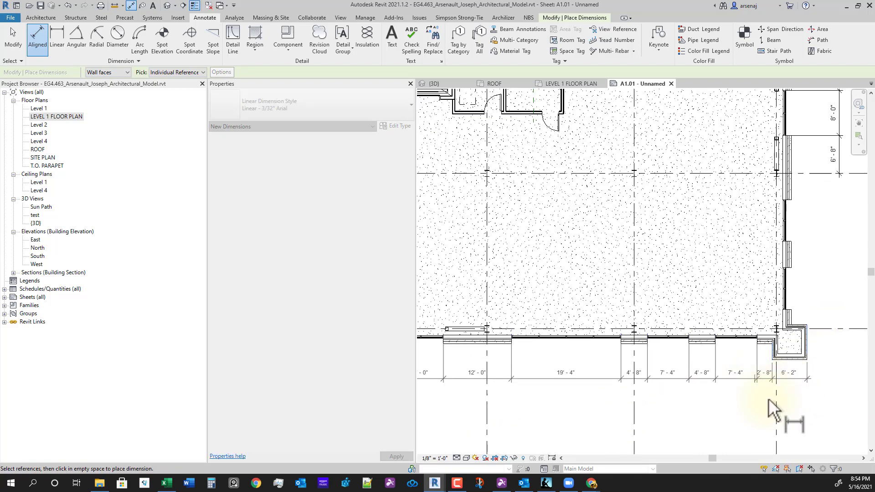
Step: Dimension from the southeast pier's outer east face to the easternmost grid line, placing it just below the wall dimension string
scroll(762, 391, down, 1)
middle_drag(786, 411, 751, 399)
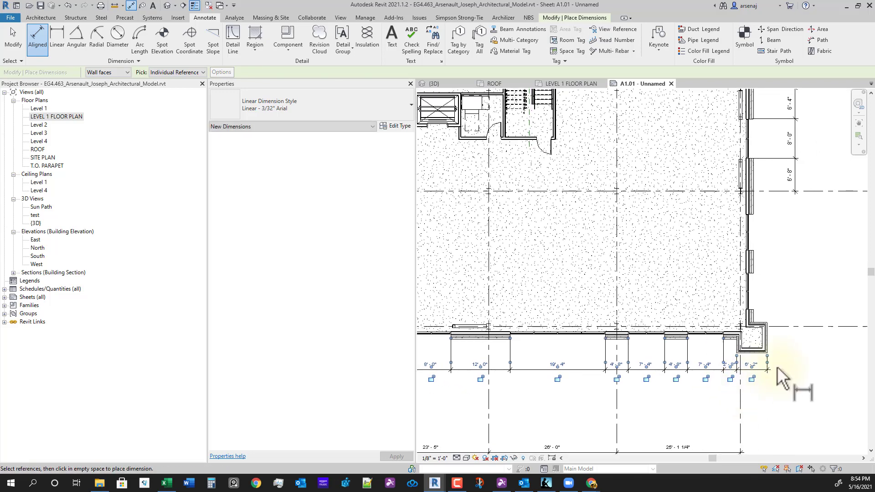
scroll(777, 368, up, 3)
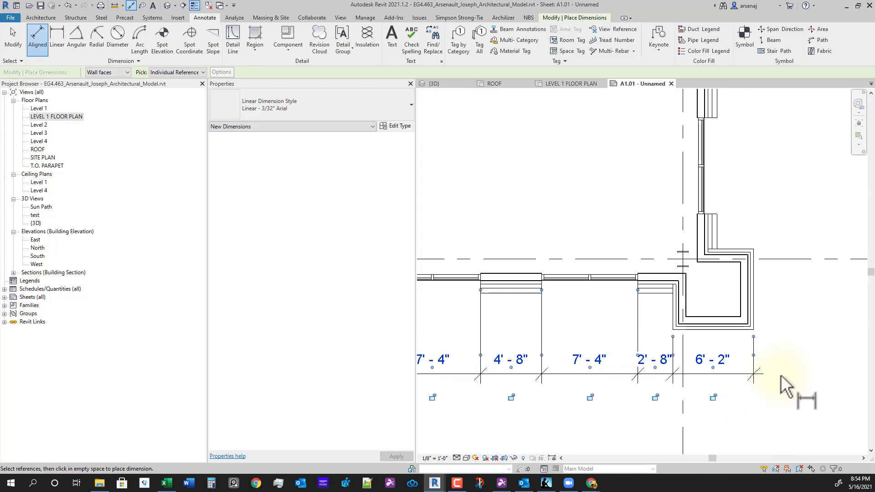
click(767, 323)
click(686, 404)
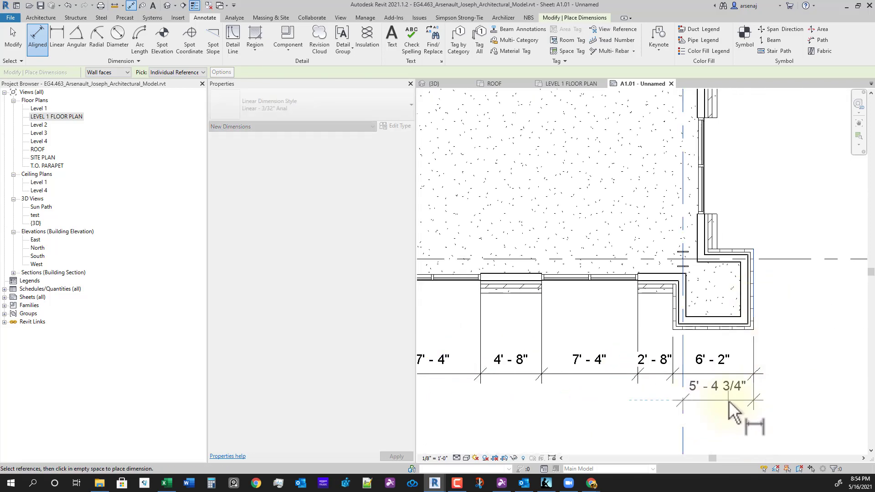
click(733, 409)
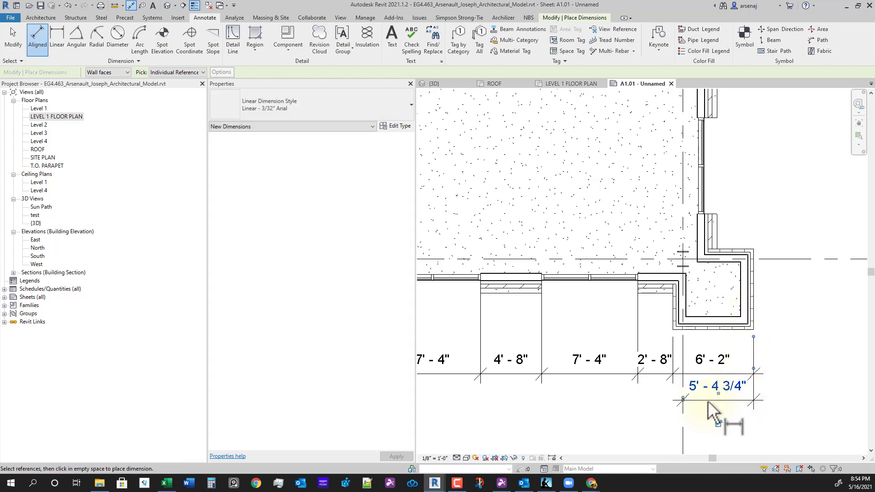
Step: Dimension between grid 1 and the southwest pier's outer west face, placing it just below the wall dimension string
scroll(684, 401, down, 4)
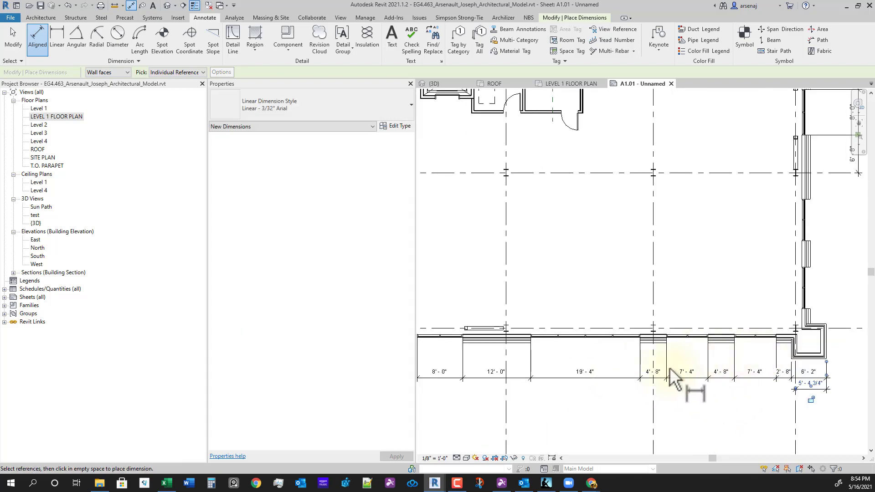
middle_drag(665, 378, 744, 374)
scroll(744, 374, down, 3)
middle_drag(676, 393, 828, 385)
middle_drag(606, 393, 633, 395)
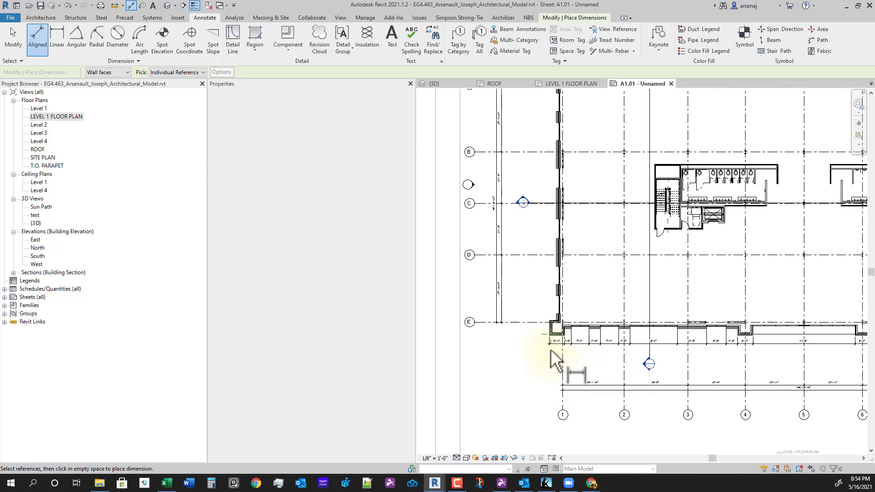
scroll(550, 351, up, 5)
click(551, 295)
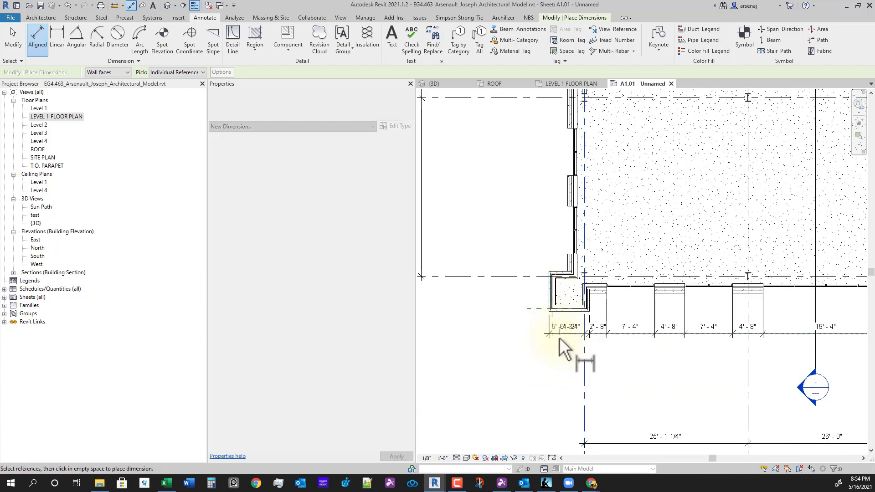
click(552, 346)
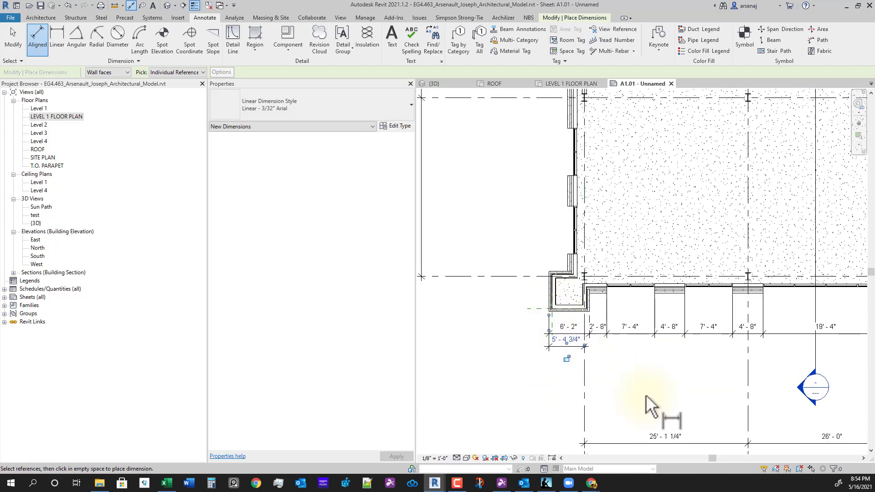
Step: Start a west-side dimension string with the southwest pier's outer south and north faces and the first storefront opening's south edge
middle_drag(587, 361, 619, 373)
scroll(598, 343, up, 2)
scroll(597, 323, down, 1)
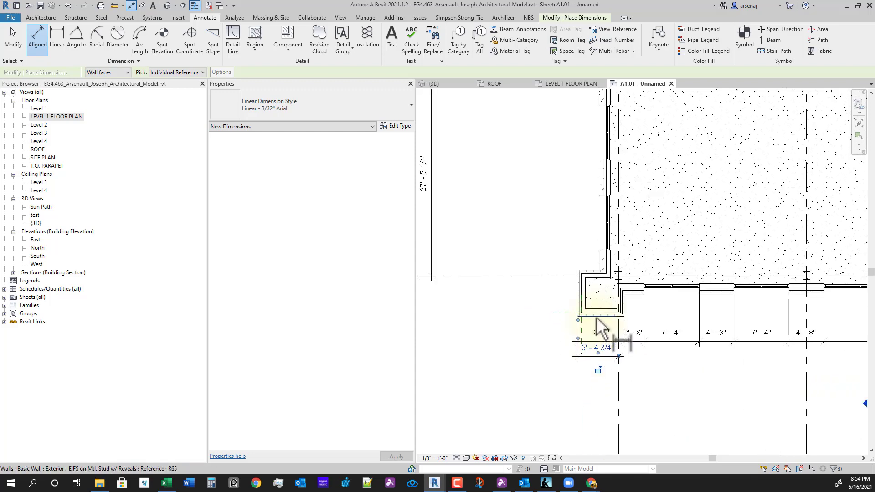
click(595, 316)
scroll(594, 276, up, 1)
click(593, 269)
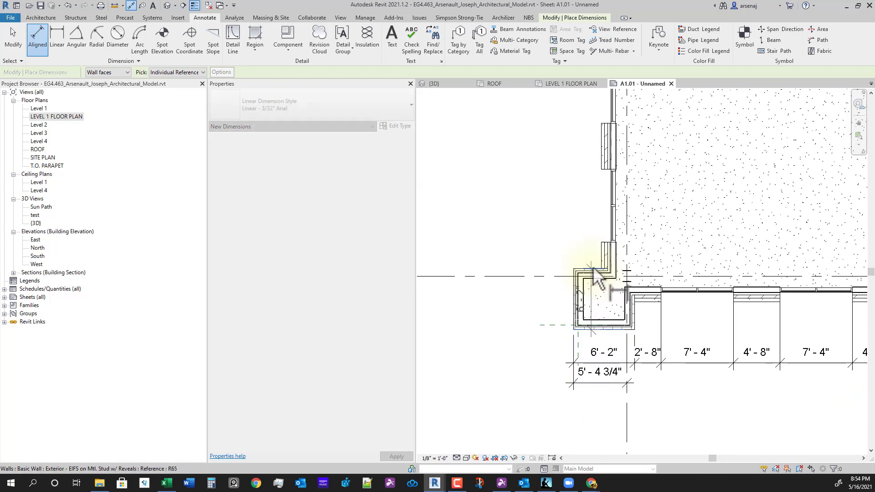
click(616, 243)
Step: Extend the west dimension string north across the two storefront openings below grid D and the wall segment at grid D
middle_drag(627, 186, 621, 296)
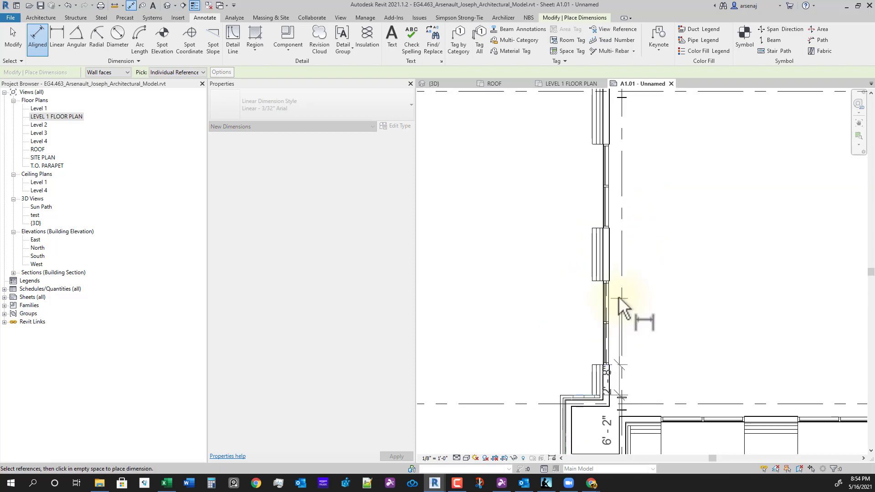
scroll(611, 285, up, 1)
click(610, 217)
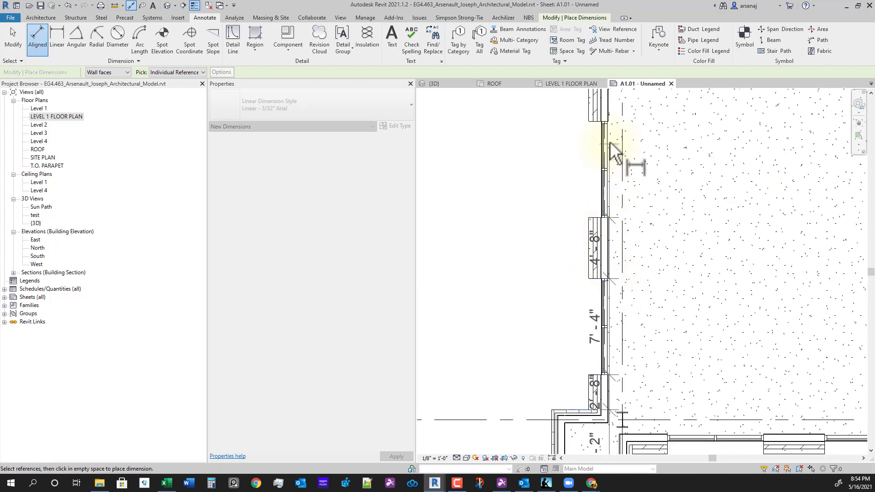
middle_drag(610, 122, 631, 344)
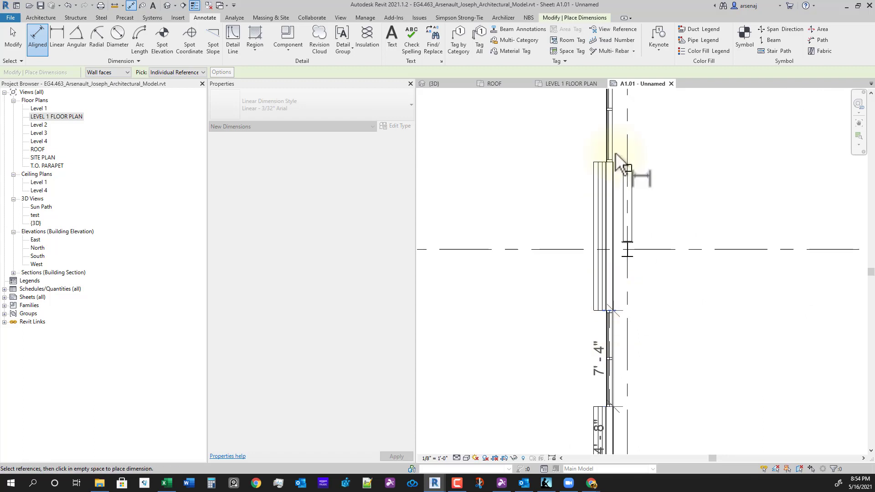
click(617, 165)
Step: Add the south and north edges of the wall segment at grid C to the west dimension string
middle_drag(617, 170, 611, 306)
scroll(611, 301, down, 1)
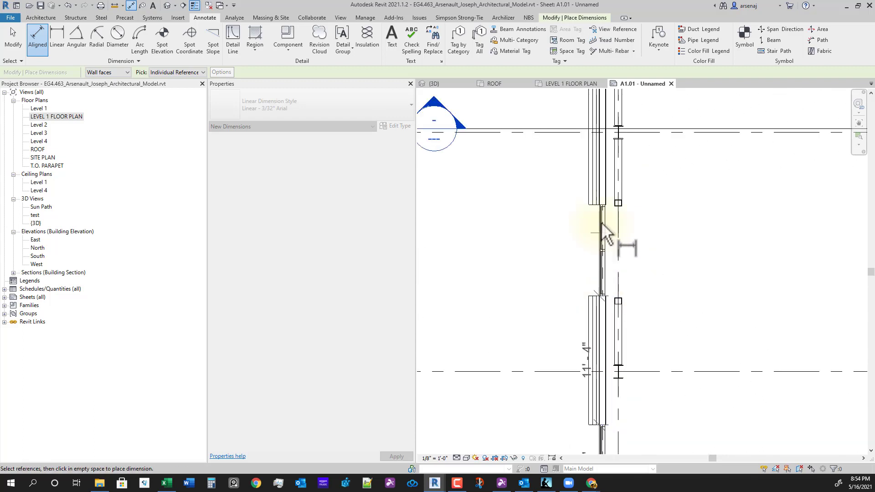
scroll(606, 218, up, 2)
scroll(605, 228, down, 1)
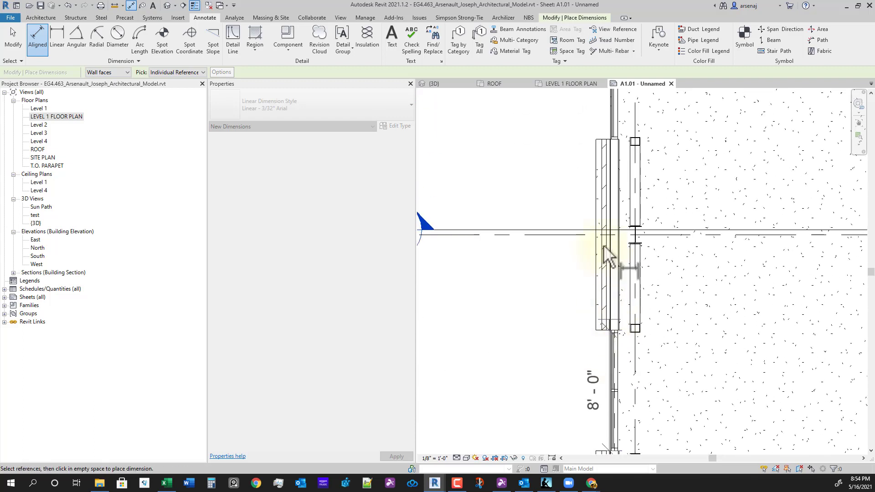
scroll(610, 246, up, 3)
click(618, 227)
Step: Add the south and north edges of the wall segment at grid B to the west dimension string
middle_drag(622, 172, 626, 322)
scroll(626, 319, down, 2)
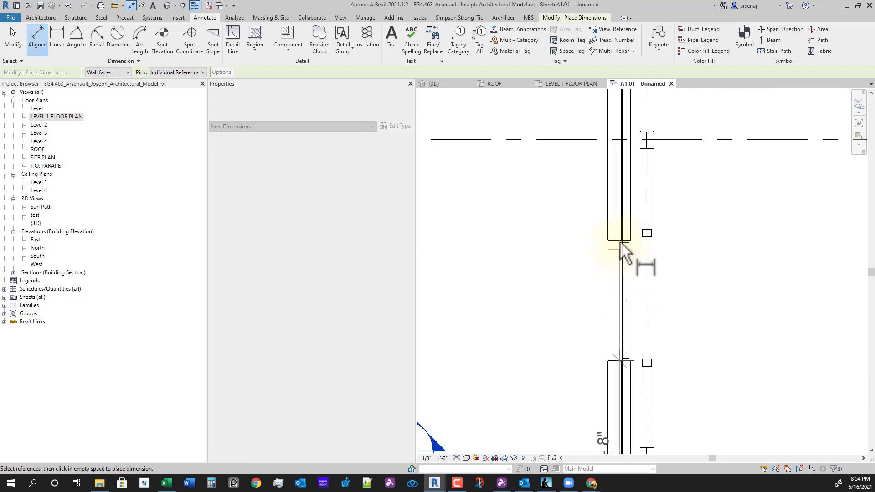
scroll(623, 240, up, 1)
click(623, 239)
middle_drag(626, 190, 619, 318)
scroll(626, 290, down, 2)
scroll(616, 201, up, 3)
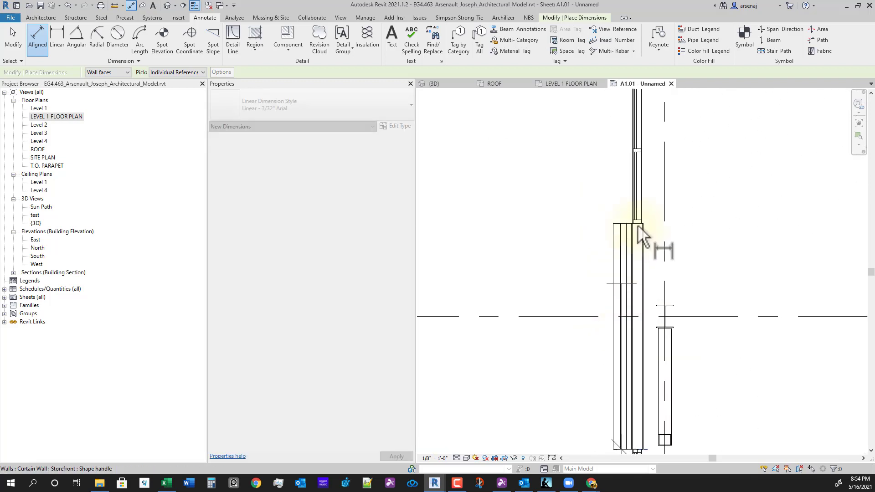
click(637, 223)
Step: Extend the west dimension string with both edges of the wall segment between the two storefront openings north of grid B
middle_drag(620, 164, 614, 289)
scroll(614, 289, down, 3)
scroll(615, 241, up, 4)
click(630, 226)
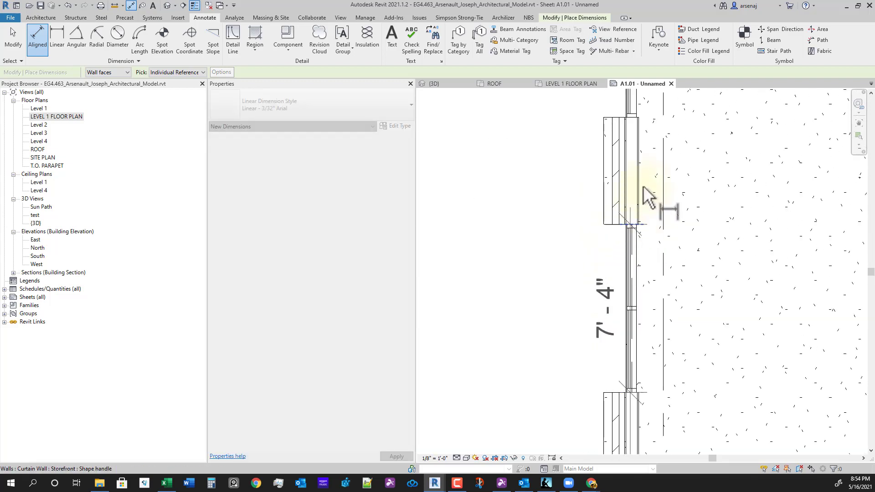
middle_drag(644, 187, 641, 292)
scroll(641, 293, down, 1)
click(635, 234)
middle_drag(634, 200, 641, 325)
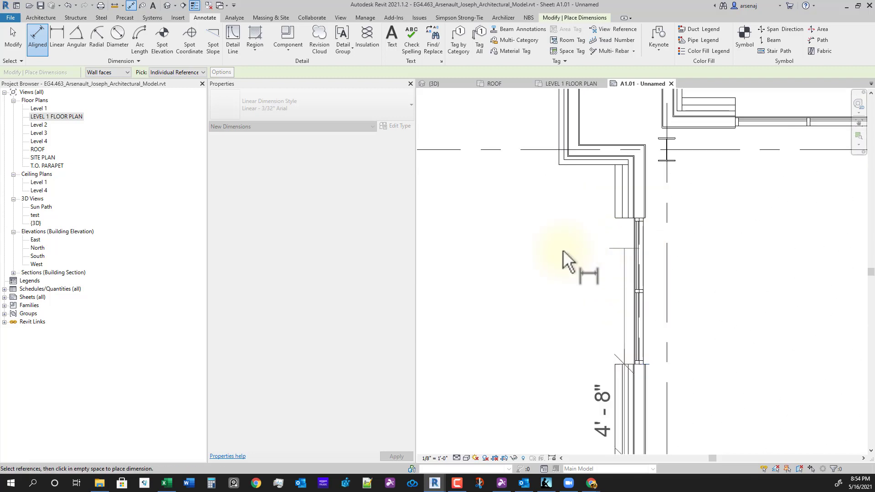
Step: Finish the west dimension string with the last opening's north edge and the northwest pier's south and north faces, placing it outside the wall
scroll(563, 248, up, 2)
scroll(563, 261, down, 1)
click(639, 218)
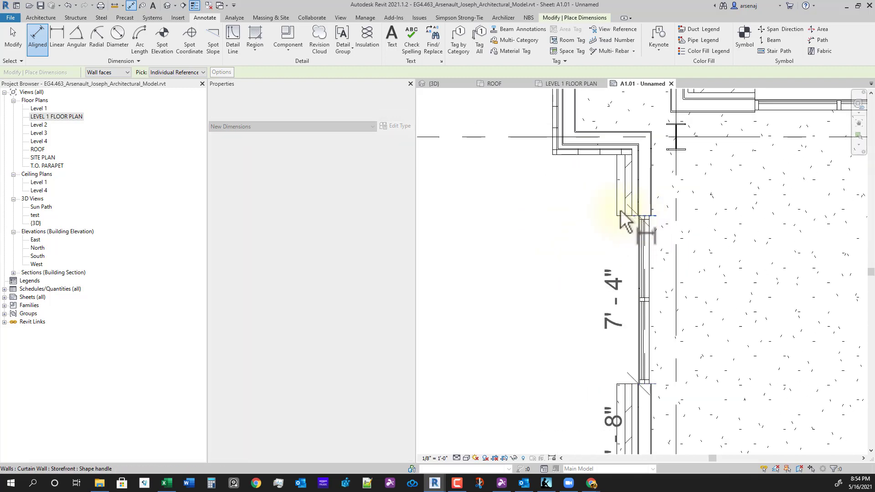
click(576, 154)
scroll(576, 178, down, 1)
middle_drag(575, 221, 589, 328)
scroll(588, 328, down, 1)
scroll(591, 234, up, 1)
click(617, 139)
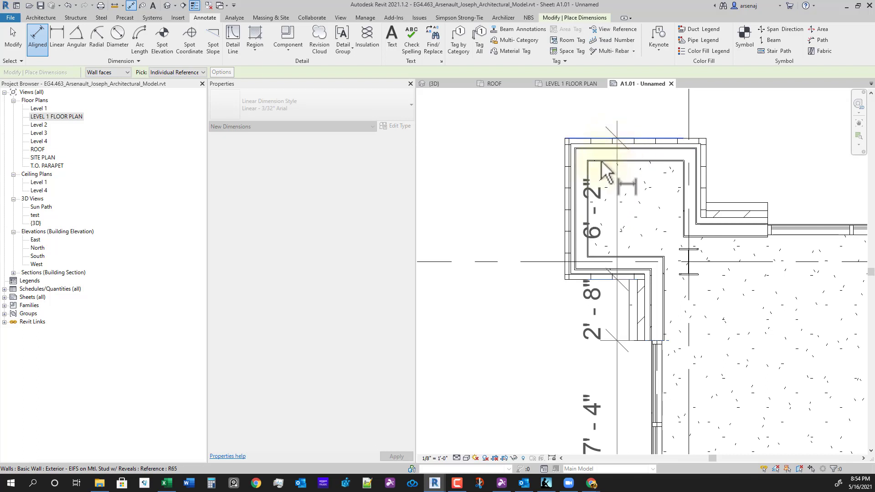
scroll(592, 218, down, 2)
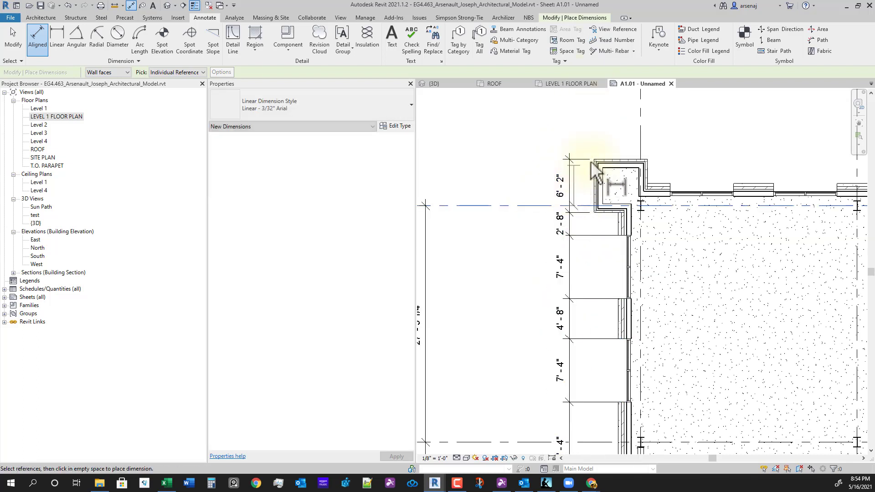
Step: Dimension between grid A and the northwest pier's outer north face, placing it just outside the west wall dimension string
scroll(608, 157, up, 1)
click(614, 159)
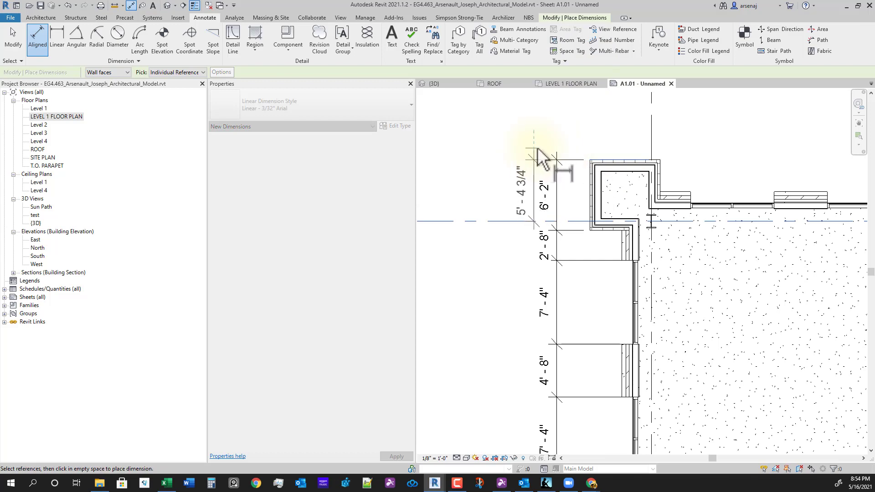
click(538, 154)
Step: Dimension between grid E and the southwest pier's outer south face, placing it just outside the west wall dimension string
middle_drag(588, 219, 588, 137)
scroll(585, 274, down, 2)
middle_drag(586, 336, 593, 181)
scroll(568, 320, down, 1)
scroll(543, 345, up, 6)
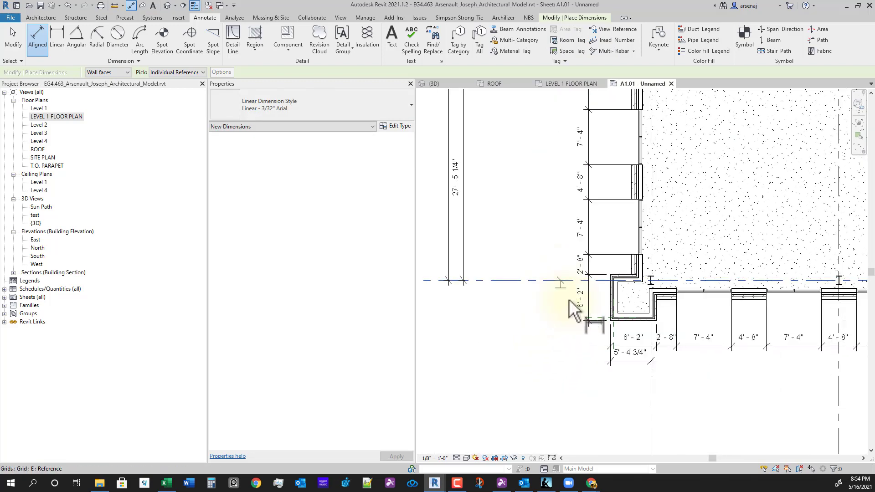
click(569, 299)
click(627, 318)
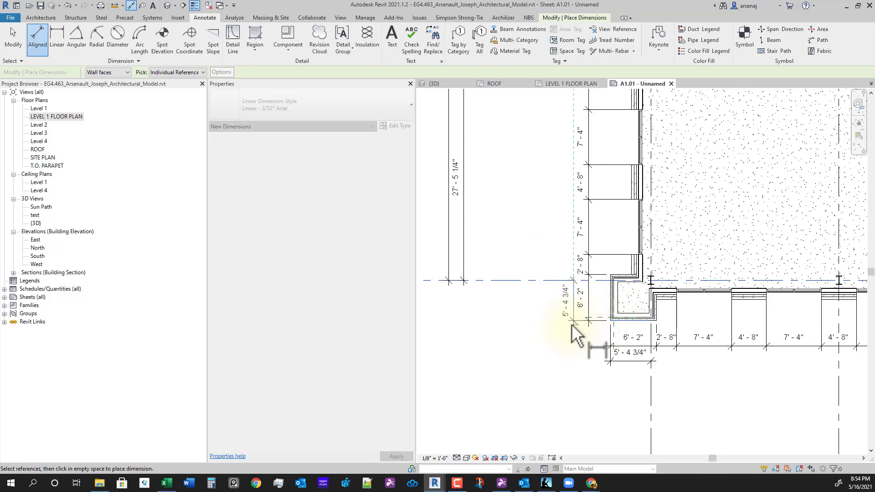
click(572, 324)
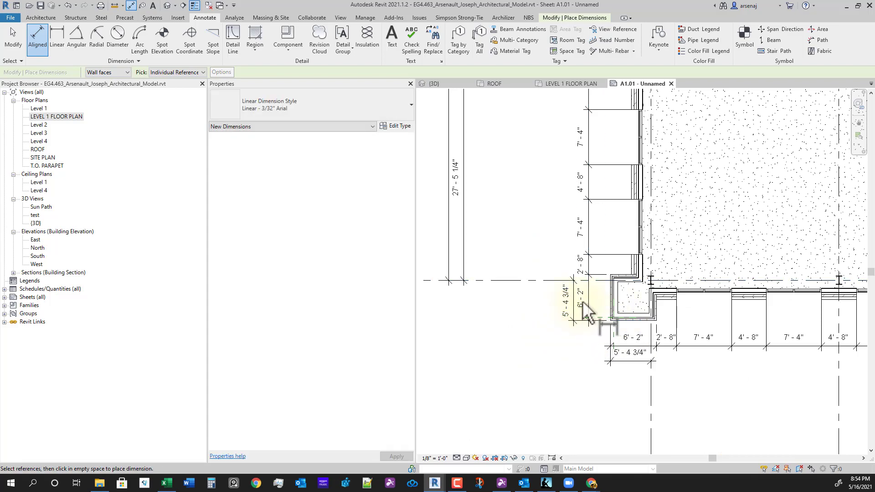
Step: Mirror a copy of the west wall dimension string and its two grid-to-pier dimensions about grid 5 to the east side
key(Escape)
click(588, 303)
ctrl+click(573, 304)
scroll(594, 256, down, 2)
middle_drag(594, 256, 569, 402)
scroll(568, 392, down, 1)
middle_drag(559, 254, 554, 316)
scroll(554, 314, down, 1)
scroll(569, 168, up, 2)
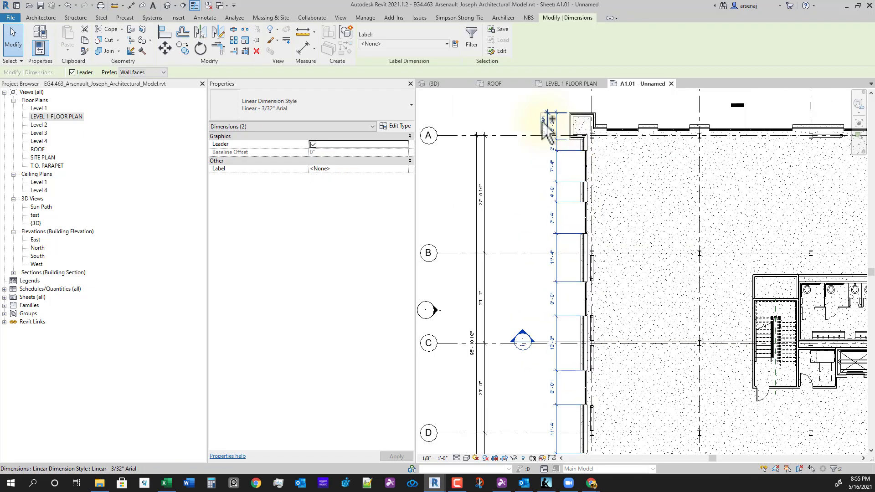
scroll(553, 254, down, 4)
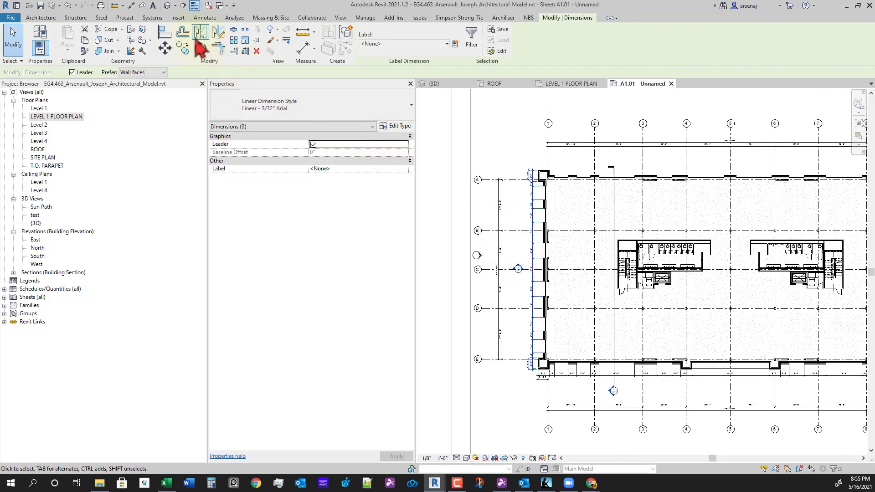
middle_drag(621, 319, 596, 317)
click(705, 387)
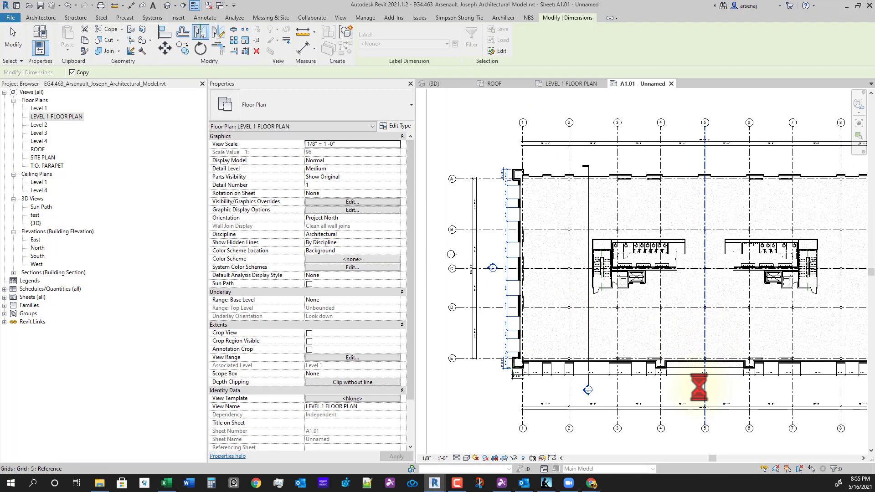
Step: Move the east grid dimension strings toward the wall and delete the extra dimension string between grids B and D
scroll(734, 331, down, 2)
middle_drag(740, 335, 664, 343)
scroll(749, 315, up, 2)
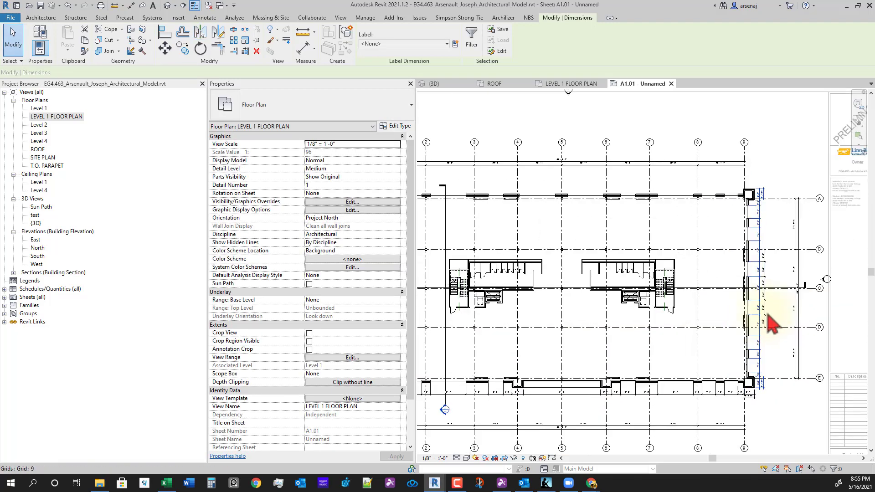
scroll(784, 315, up, 3)
scroll(780, 328, down, 4)
mouse_move(776, 329)
middle_down()
mouse_move(754, 334)
mouse_move(762, 333)
middle_up()
scroll(762, 332, down, 1)
scroll(802, 307, up, 2)
click(806, 292)
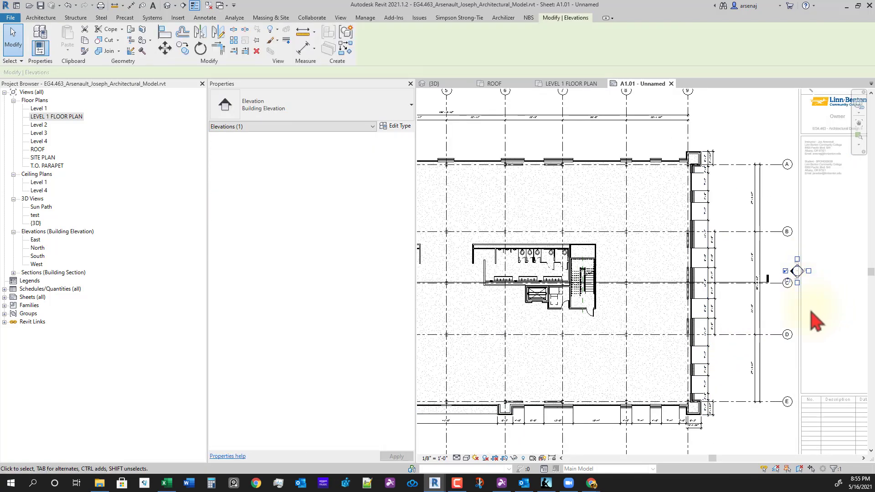
click(755, 315)
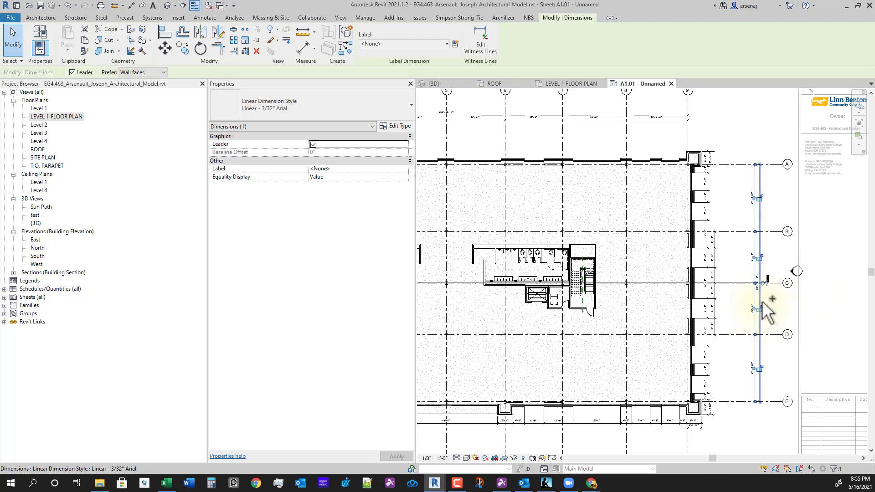
ctrl+drag(768, 310, 733, 301)
click(717, 275)
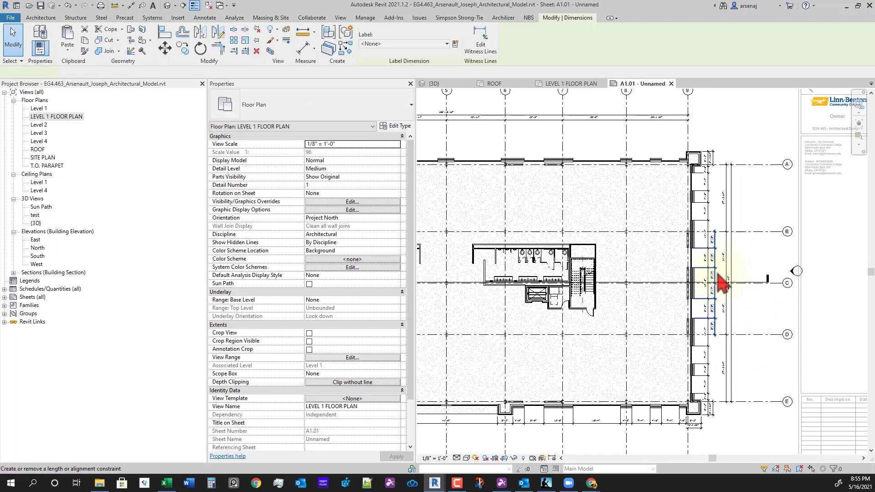
key(Escape)
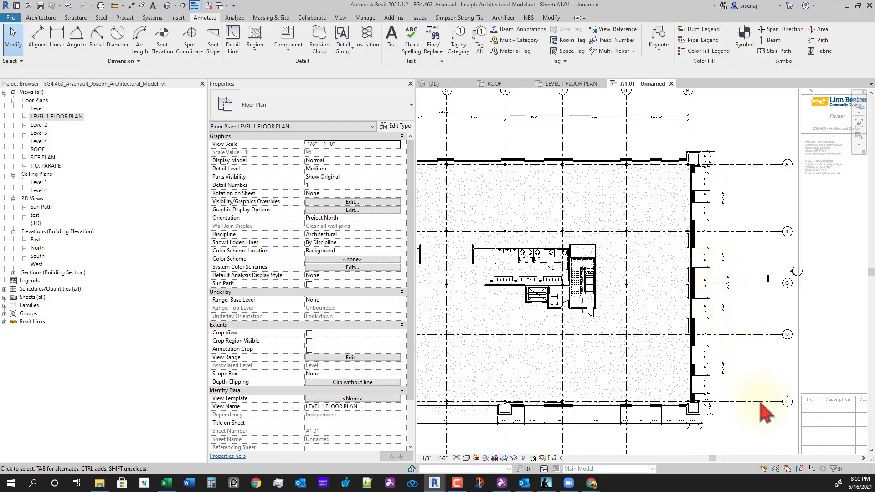
Step: Move the east grid and overall dimension strings together closer to the east wall dimension string
scroll(747, 314, up, 3)
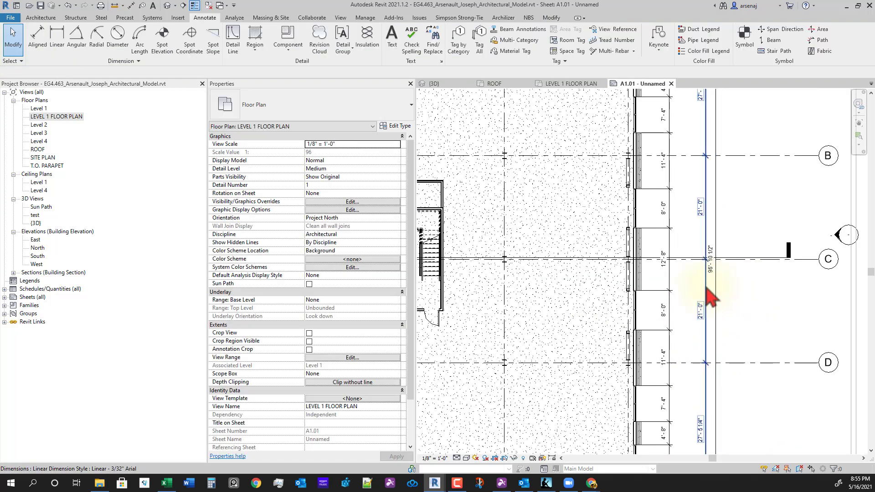
click(706, 288)
ctrl+click(716, 288)
drag(716, 288, 700, 288)
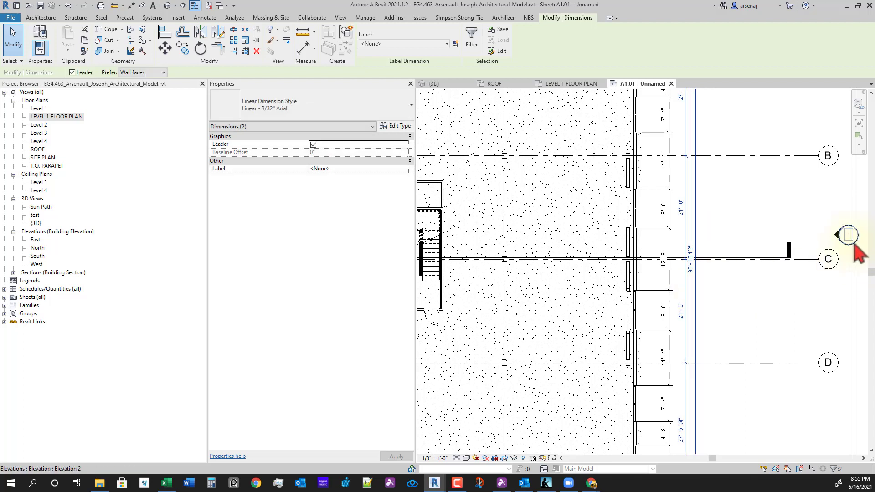
Step: Move the east-side elevation marker between the dimensions and grid bubbles, and place its view line just outside the east wall
click(856, 237)
mouse_move(857, 237)
mouse_down()
mouse_move(792, 226)
mouse_move(764, 234)
mouse_up()
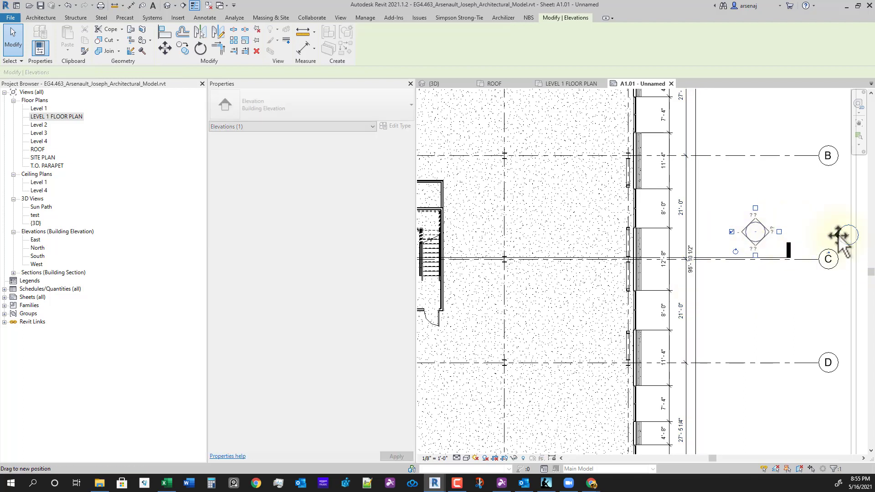
click(743, 233)
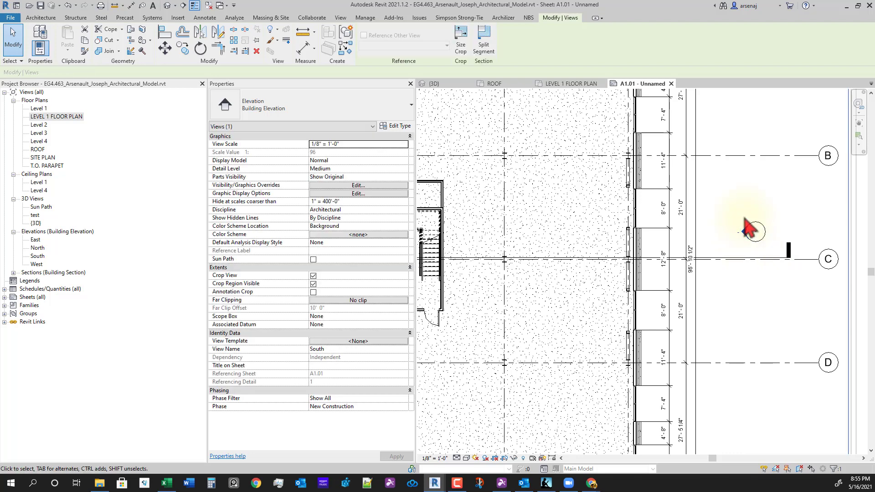
scroll(748, 258, down, 5)
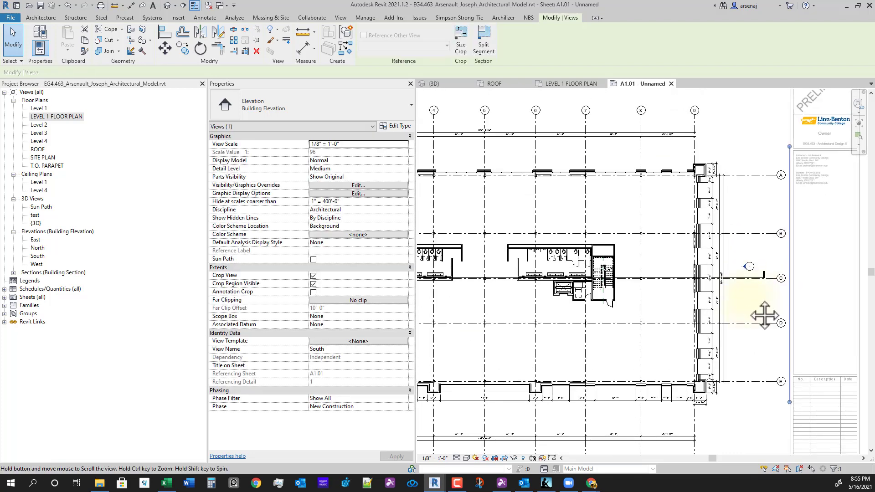
drag(779, 236, 739, 235)
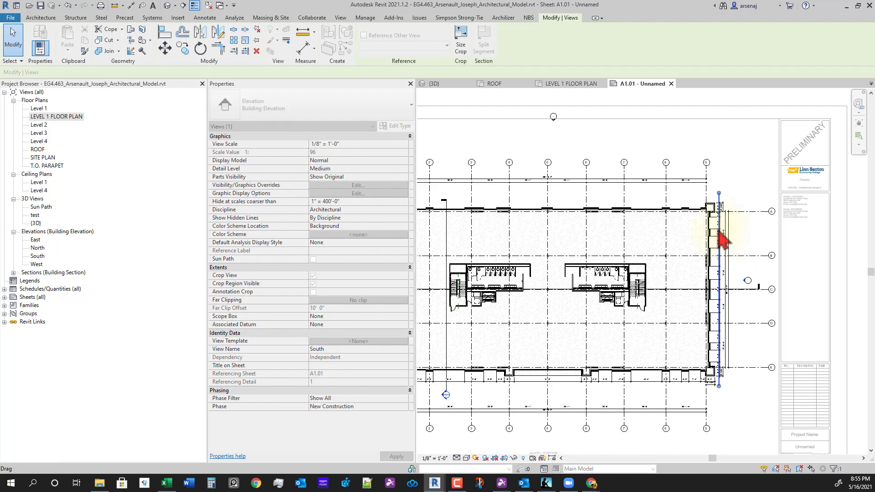
drag(723, 272, 723, 274)
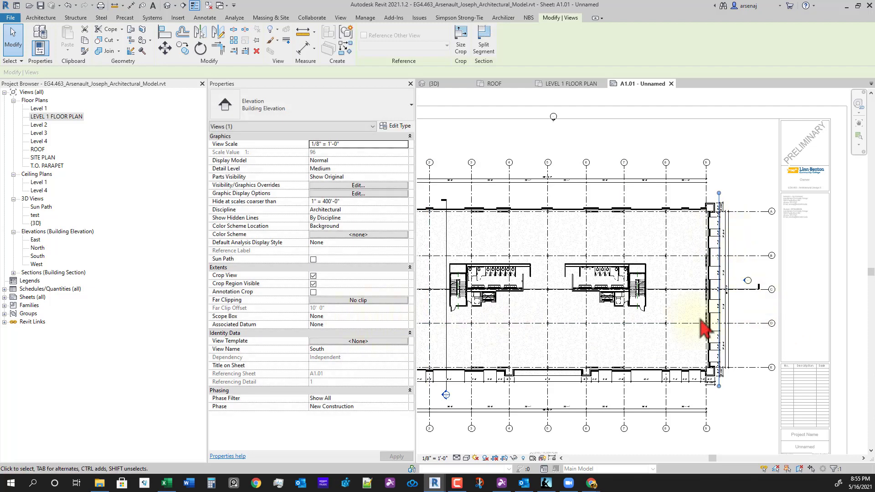
Step: Set the east-side elevation's far clipping to Clip without line and extend its clip depth to about 47'-10"
click(353, 301)
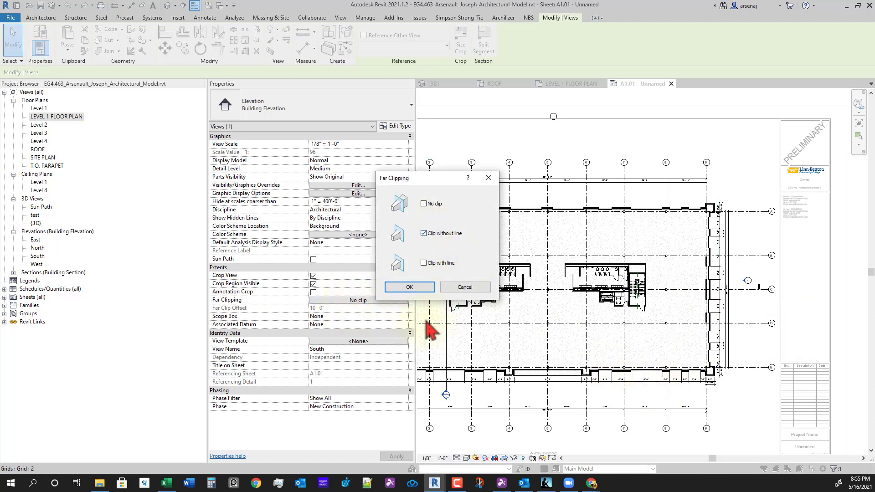
click(412, 291)
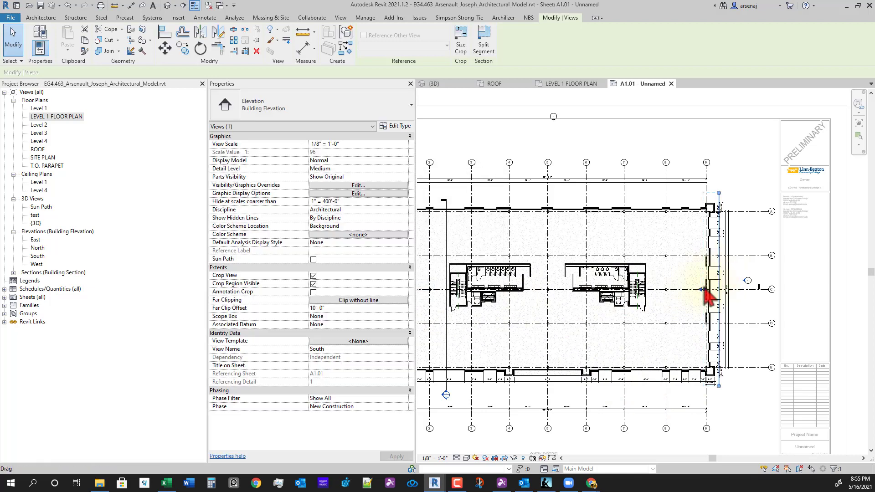
drag(705, 289, 643, 287)
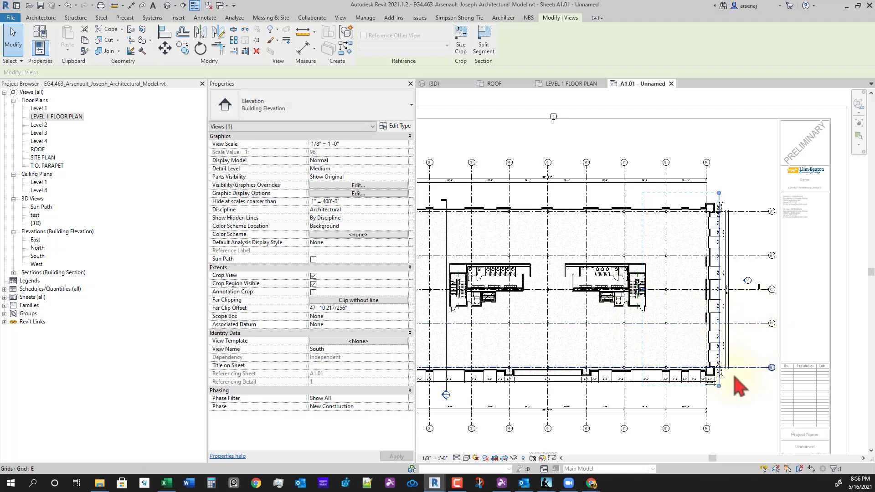
Step: Move the south grid and overall dimension strings north, closer to the south wall dimension string
middle_drag(649, 413, 684, 358)
scroll(613, 360, up, 1)
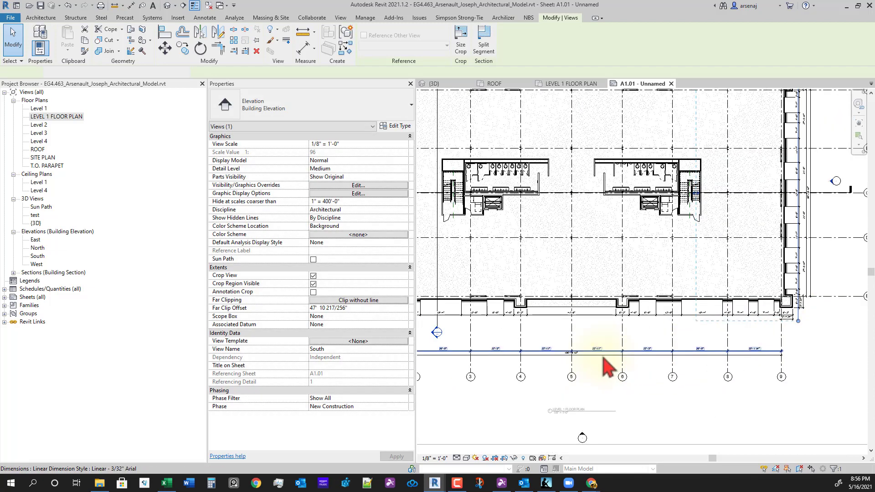
click(609, 352)
ctrl+drag(610, 352, 615, 324)
middle_drag(565, 372, 636, 375)
click(652, 386)
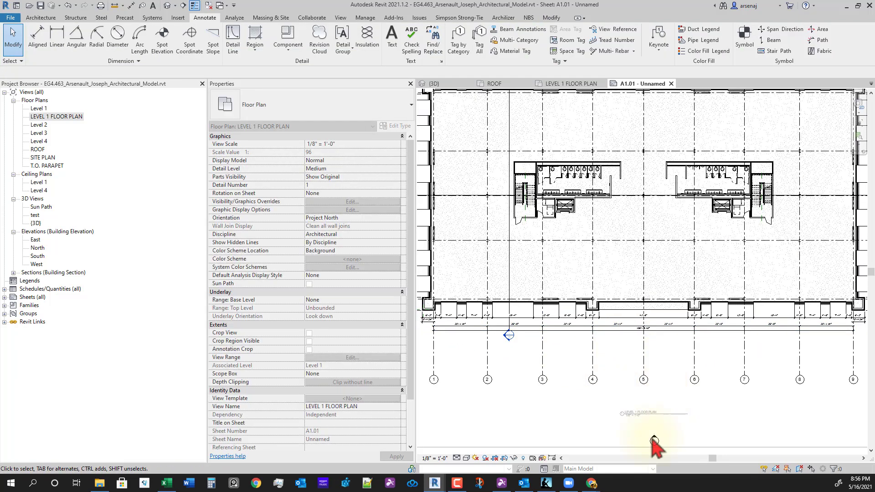
Step: Move the south-side elevation marker between the dimensions and grid bubbles, and place its view line just outside the south wall
click(654, 440)
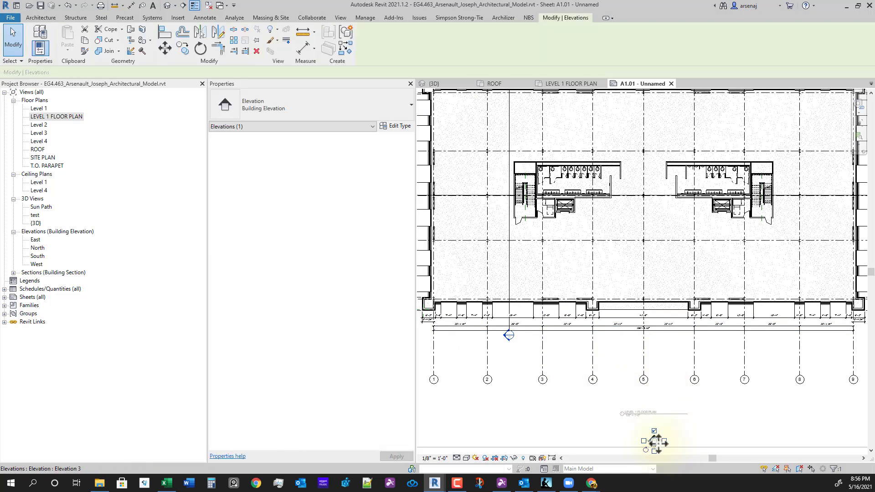
drag(662, 360, 658, 351)
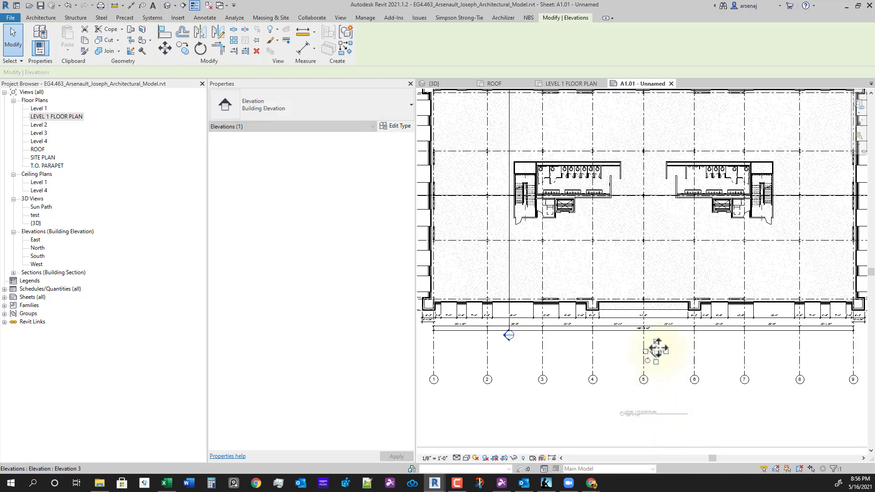
key(Escape)
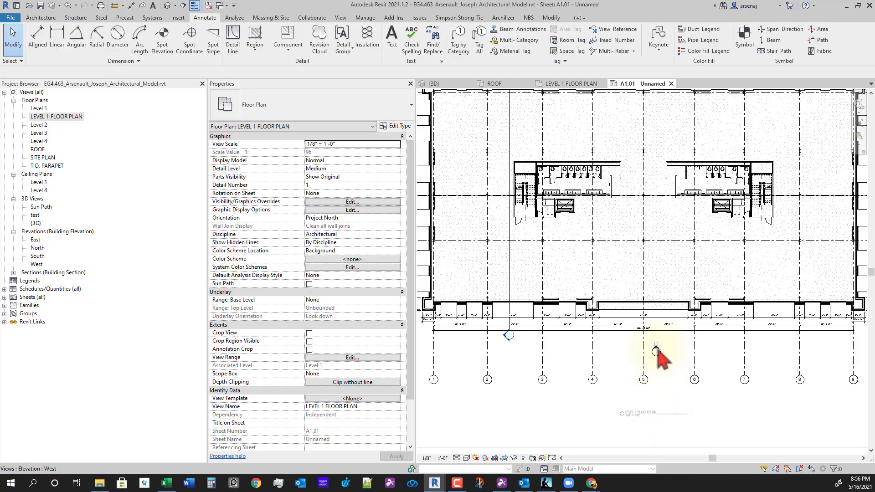
click(656, 351)
scroll(664, 404, down, 3)
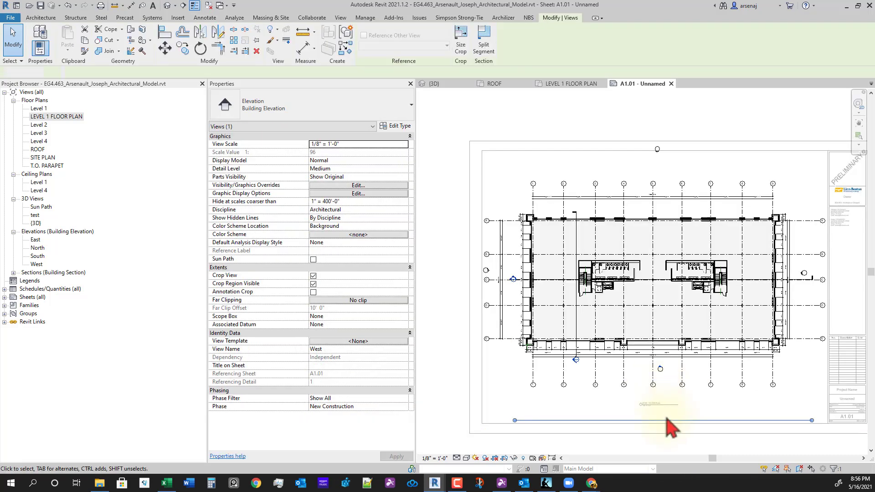
key(Escape)
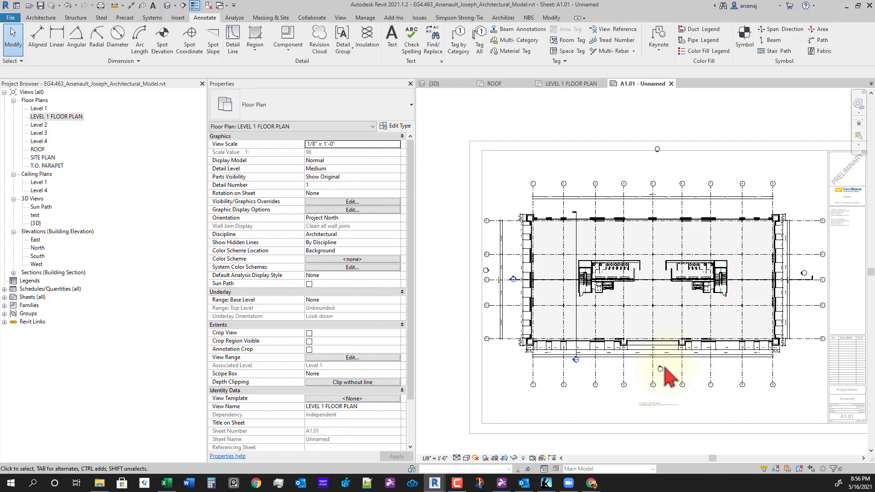
click(661, 368)
scroll(684, 414, up, 2)
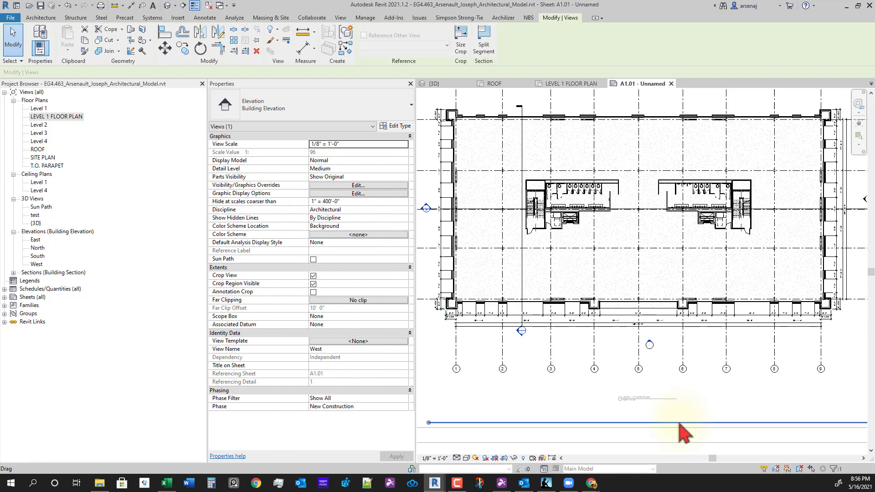
drag(677, 360, 676, 329)
scroll(661, 353, up, 4)
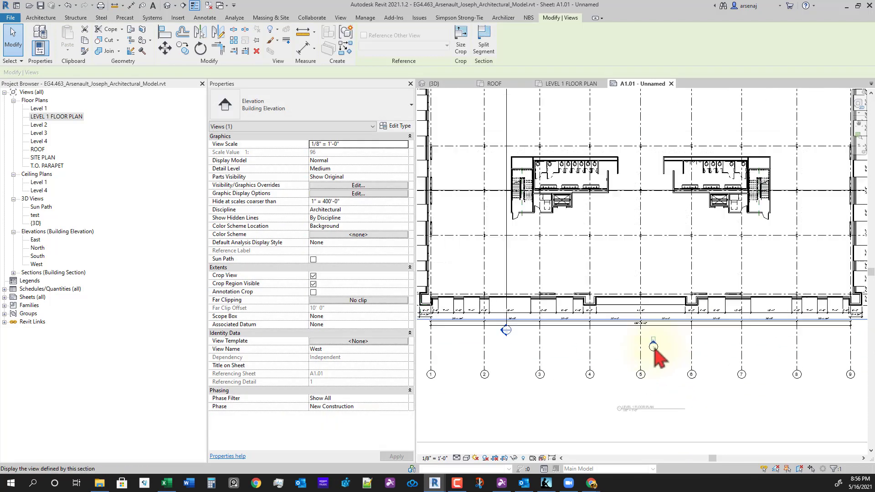
Step: Move the west grid and overall dimension strings together closer to the west wall string, and shift the section head near grid C west of them
scroll(661, 355, down, 4)
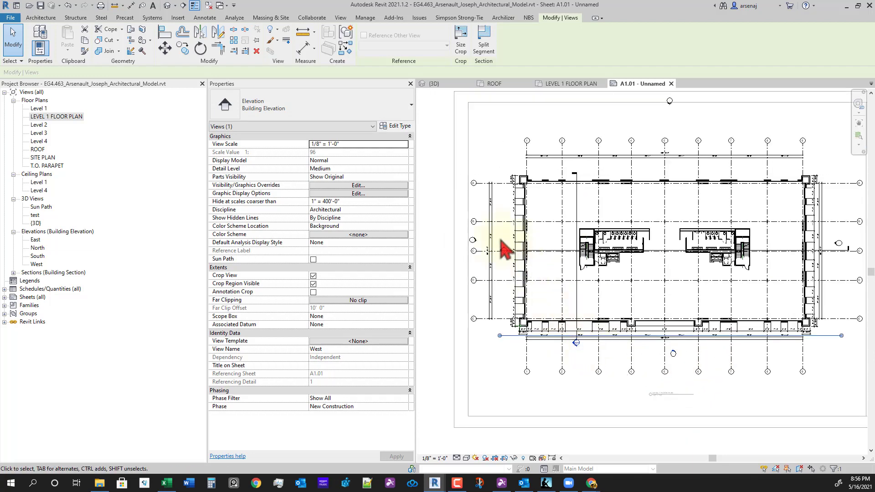
scroll(486, 257, up, 3)
scroll(479, 253, up, 2)
click(484, 221)
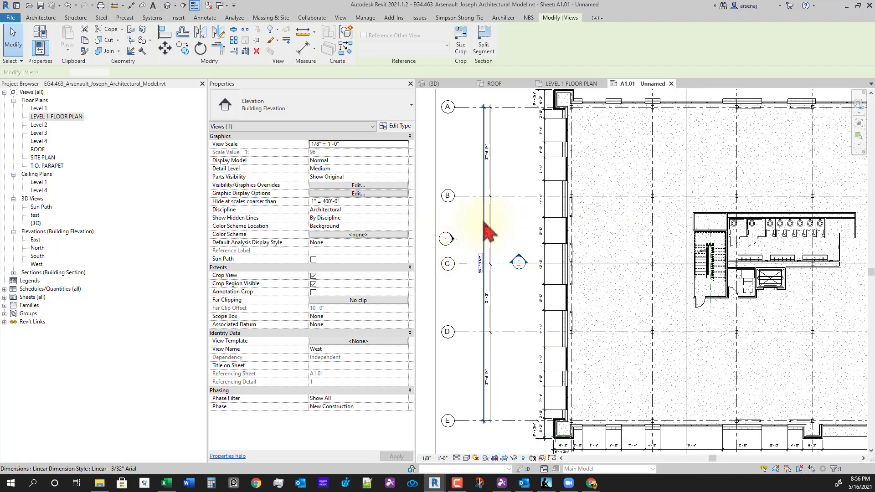
ctrl+click(491, 210)
drag(491, 204, 531, 206)
drag(537, 281, 499, 263)
click(526, 268)
Step: Move the west-side elevation marker between the grid bubbles and dimensions, and place its view line just outside the west wall
click(451, 242)
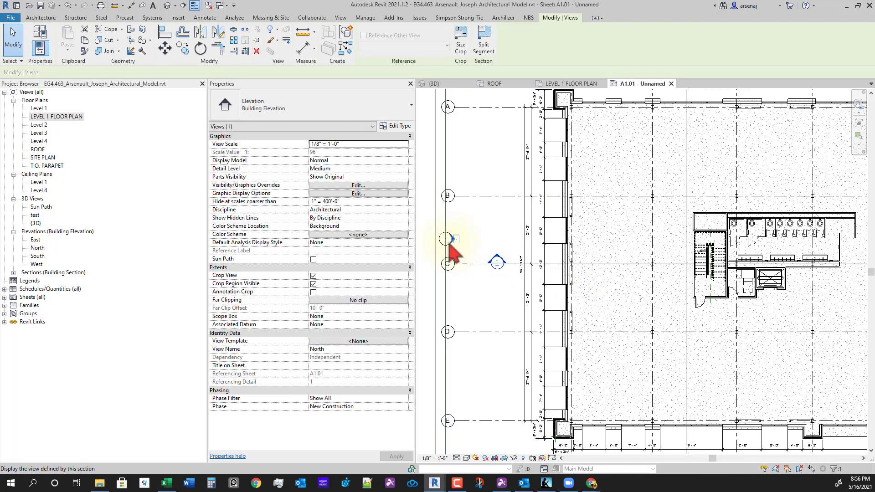
click(448, 240)
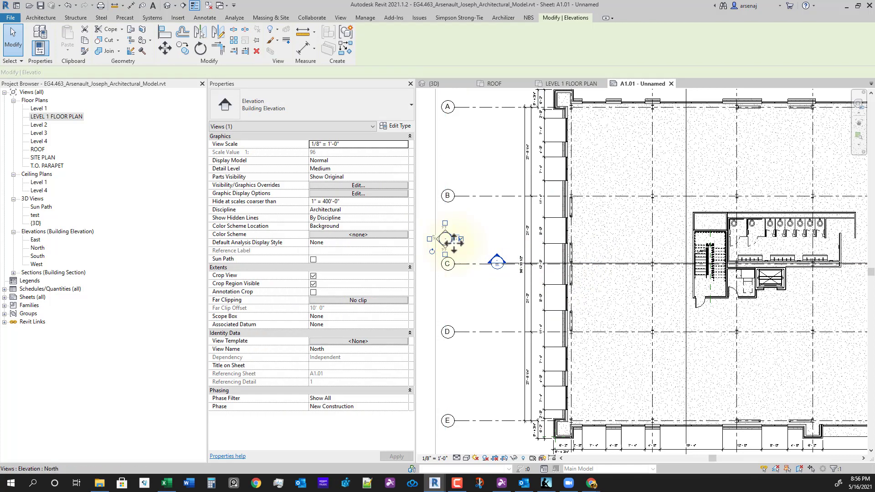
middle_drag(462, 239, 514, 250)
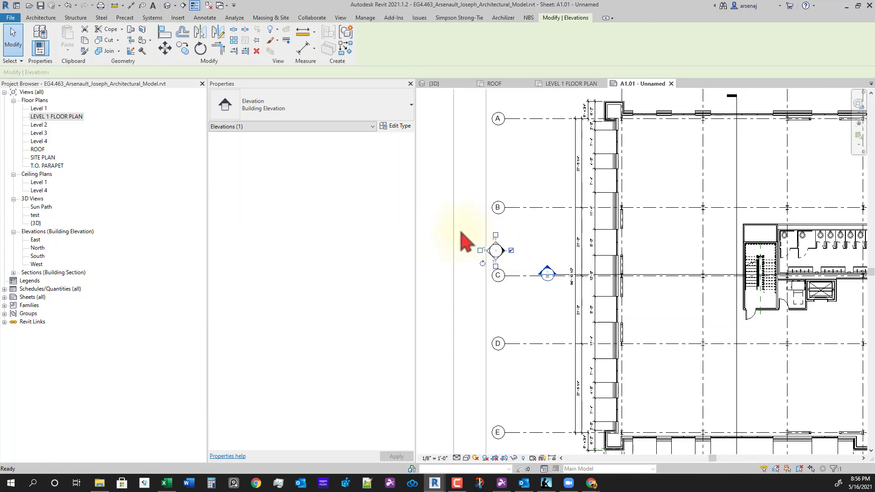
click(461, 231)
drag(446, 218, 528, 265)
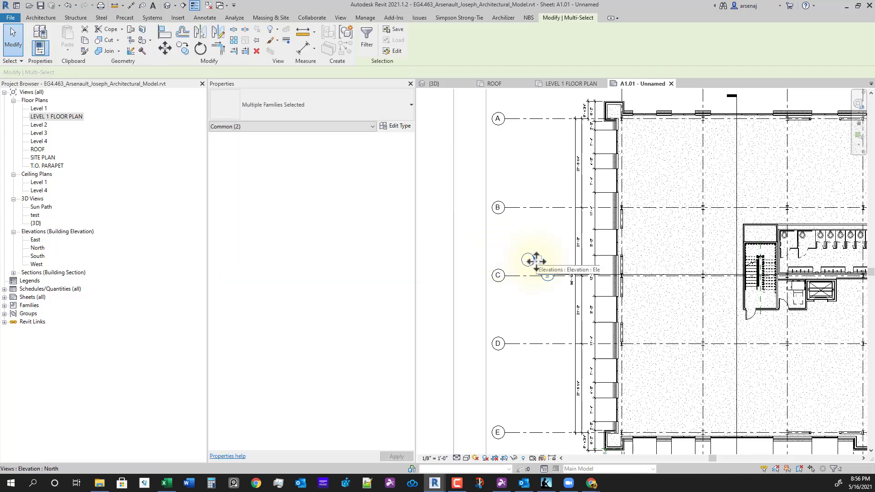
click(536, 260)
drag(532, 223, 602, 214)
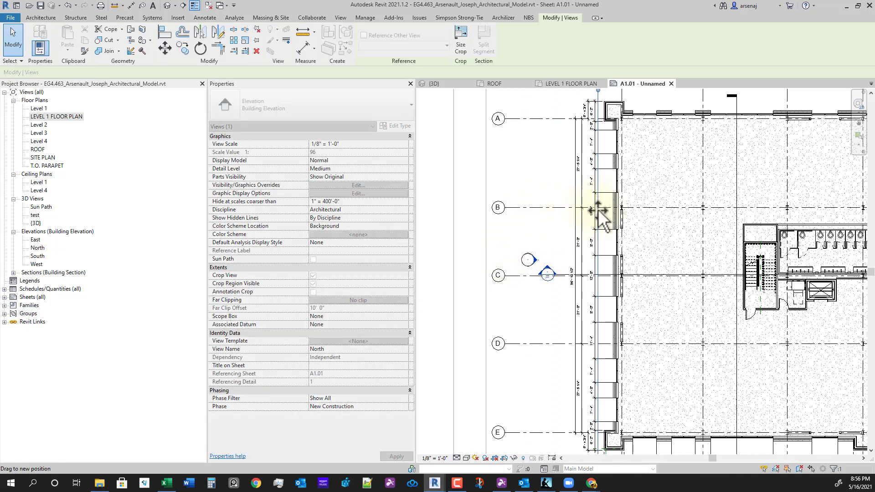
drag(601, 280, 601, 282)
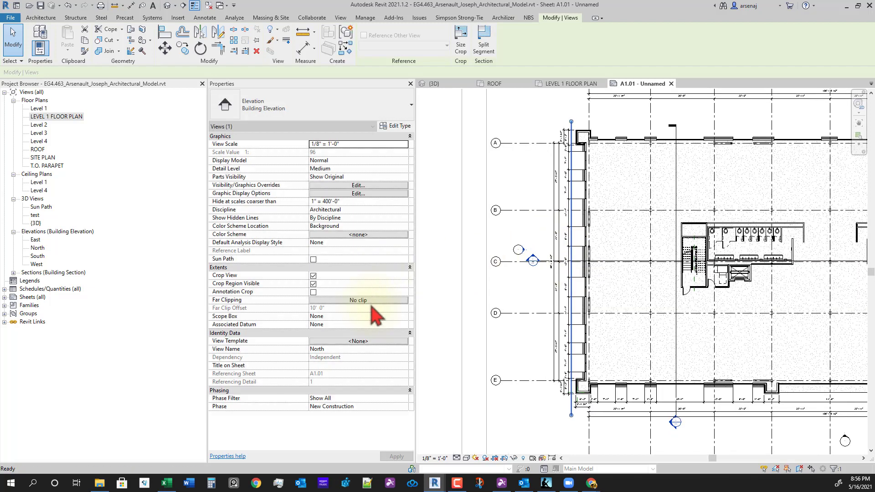
Step: Set the west-side elevation's far clipping to Clip without line and extend its clip depth past grid 2 into the stair core
click(390, 300)
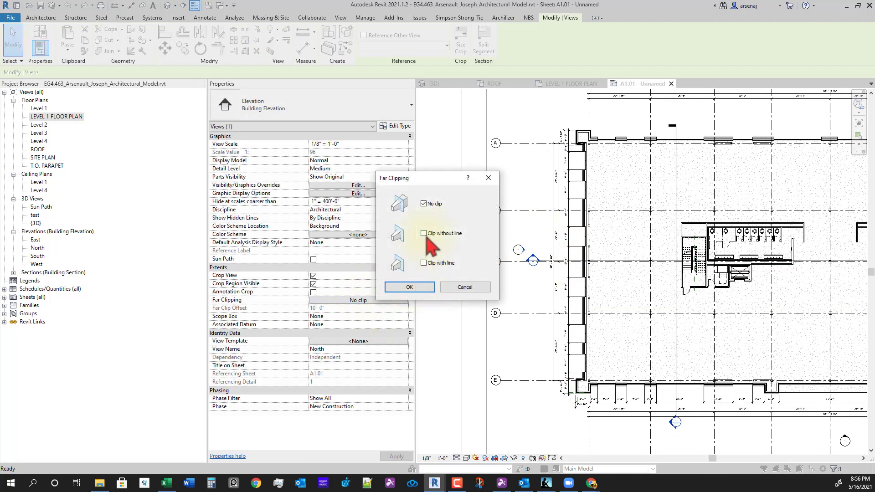
click(423, 287)
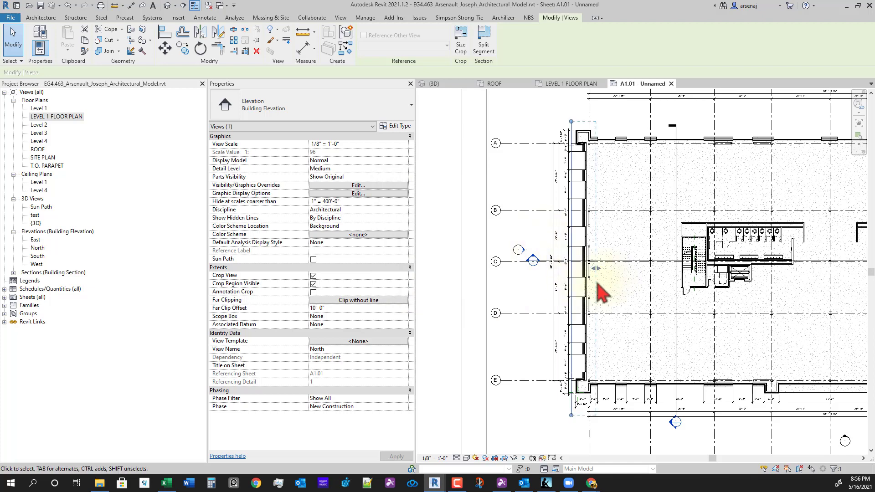
drag(596, 268, 690, 261)
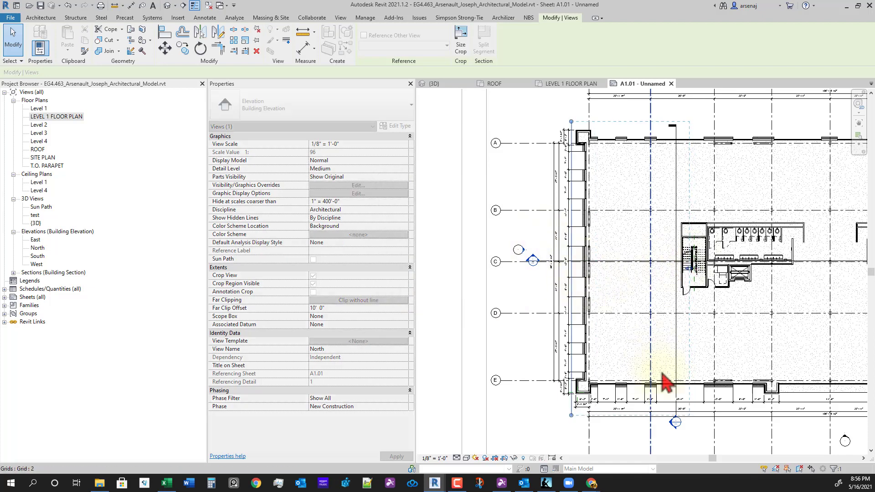
Step: Set the south-side elevation's far clipping to Clip without line and extend its clip depth to about 60'-7"
middle_drag(810, 420, 744, 392)
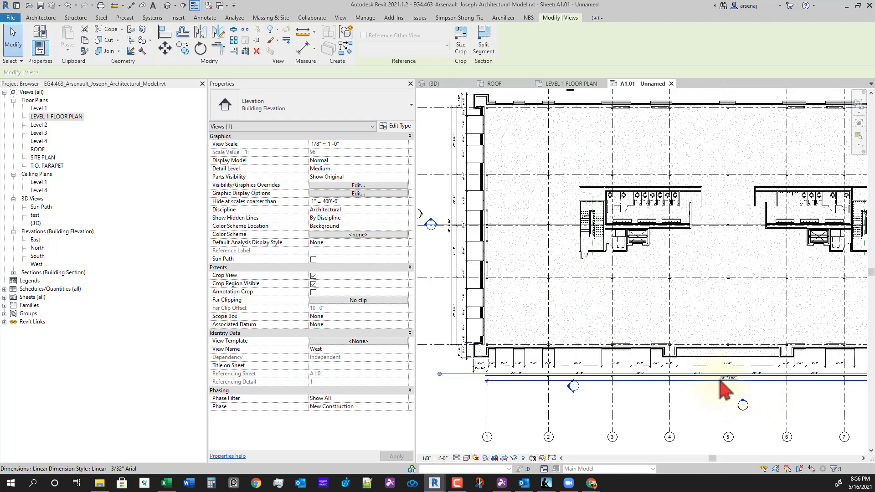
click(363, 301)
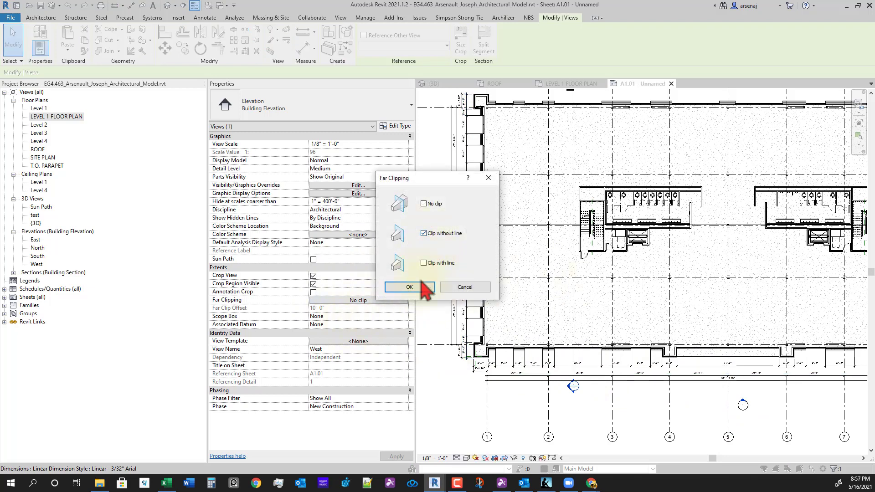
click(410, 287)
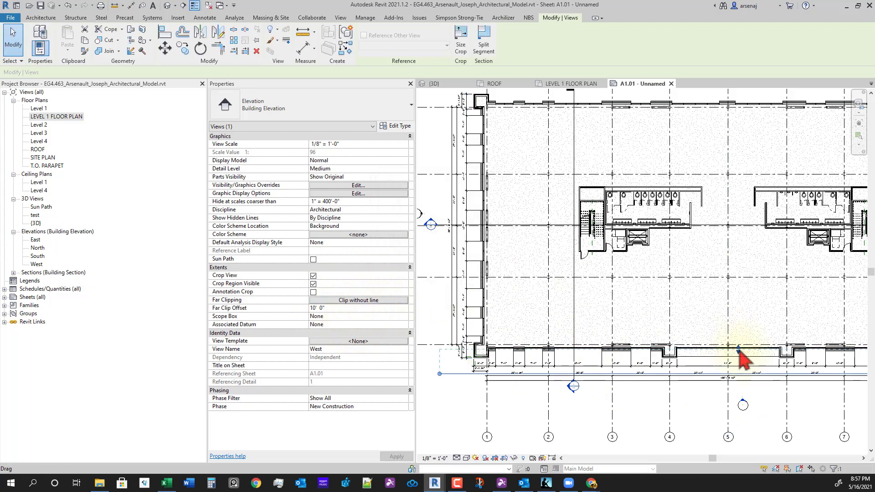
drag(745, 235, 744, 226)
Step: Mirror the south wall, grid and overall dimension strings across the building to the north side
scroll(679, 282, down, 2)
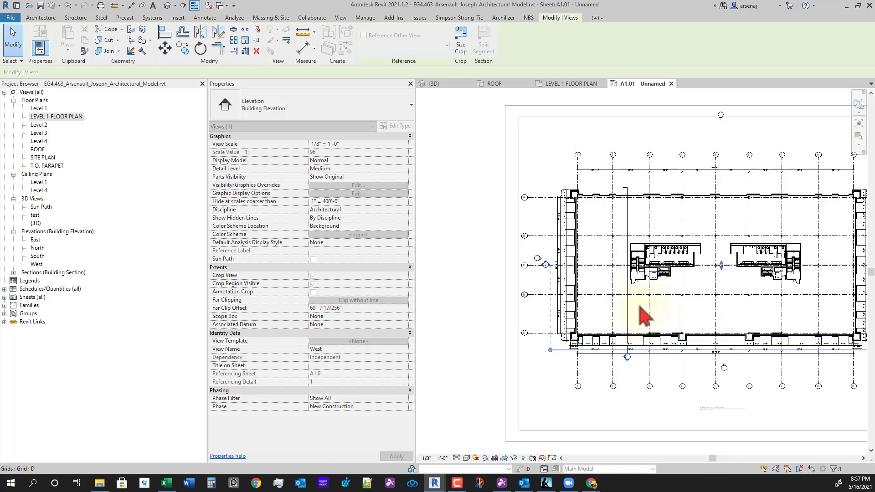
scroll(616, 273, up, 1)
scroll(576, 238, up, 5)
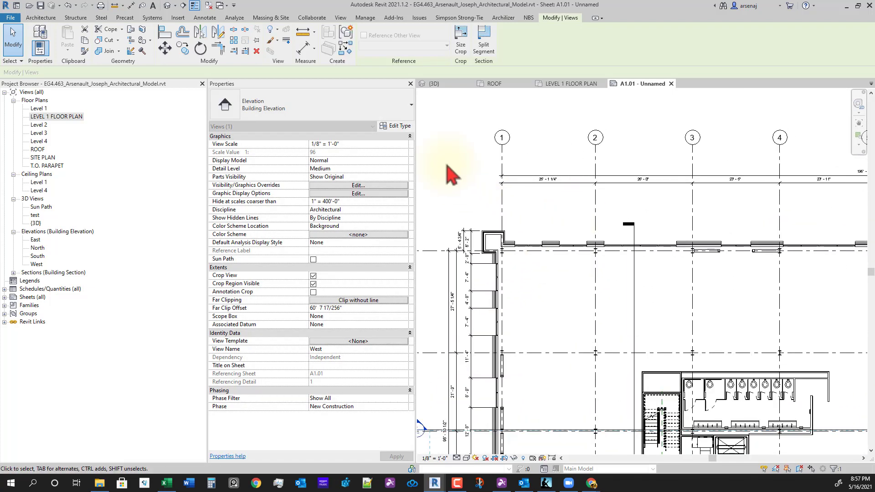
scroll(567, 323, down, 4)
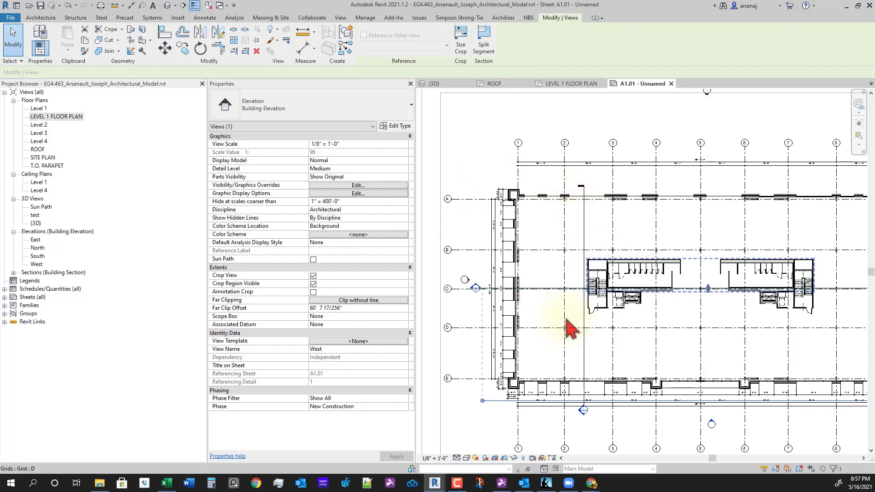
scroll(504, 371, up, 4)
click(501, 366)
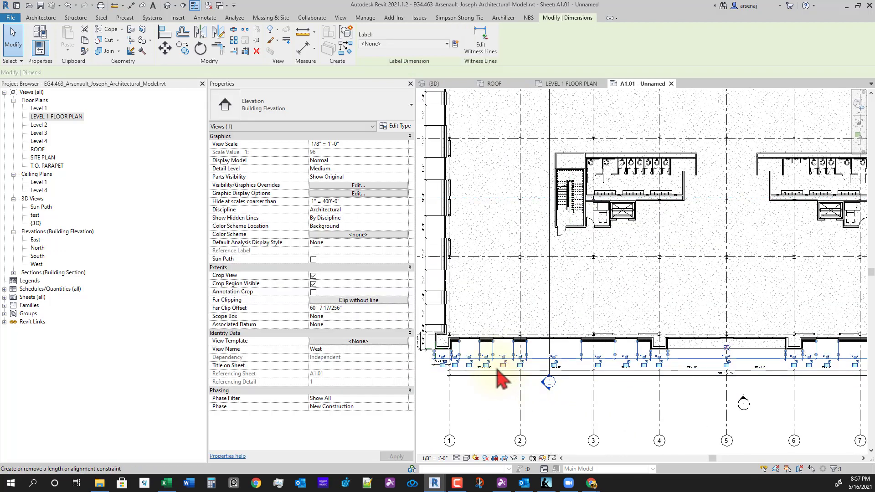
ctrl+click(495, 374)
ctrl+click(496, 377)
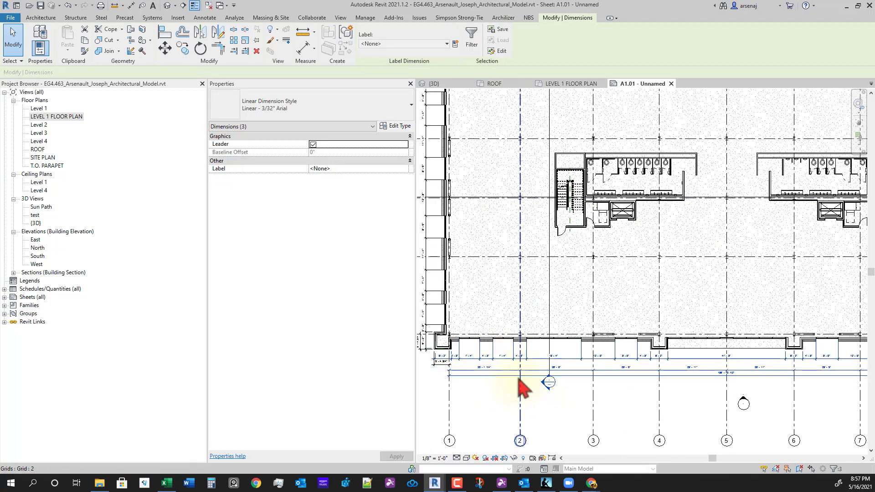
click(201, 35)
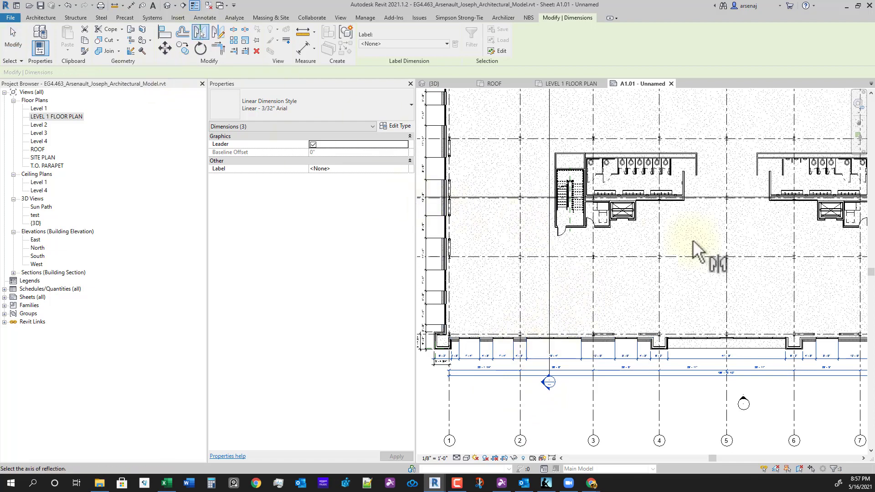
click(685, 269)
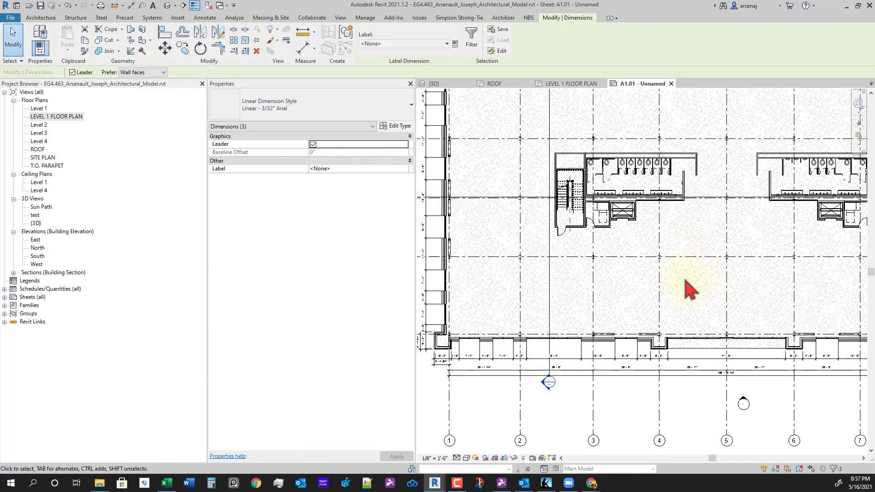
Step: Delete the mirrored grid and overall dimension strings on the north side, keeping the mirrored wall dimension string
scroll(690, 289, down, 3)
scroll(612, 229, up, 4)
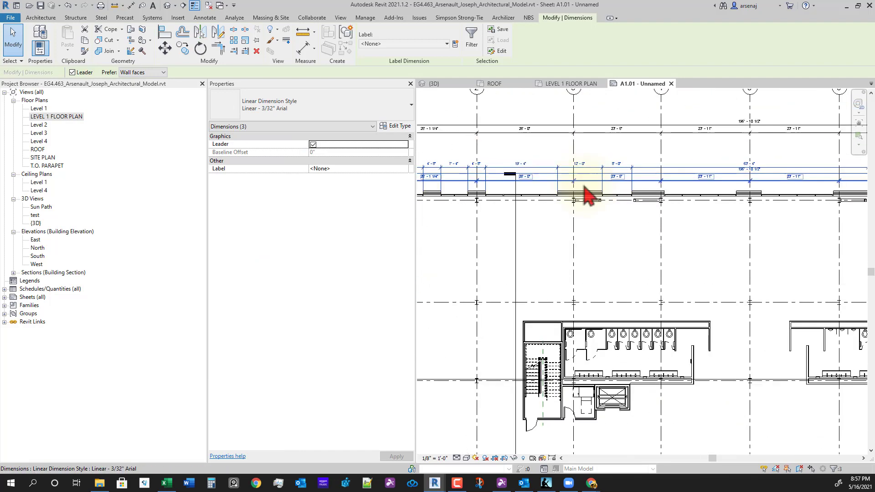
scroll(588, 196, up, 4)
scroll(490, 226, up, 2)
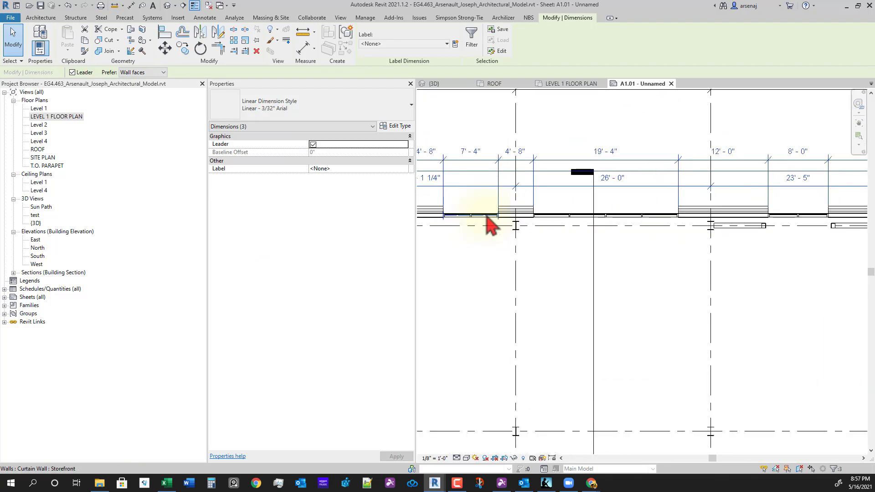
middle_drag(593, 229, 656, 249)
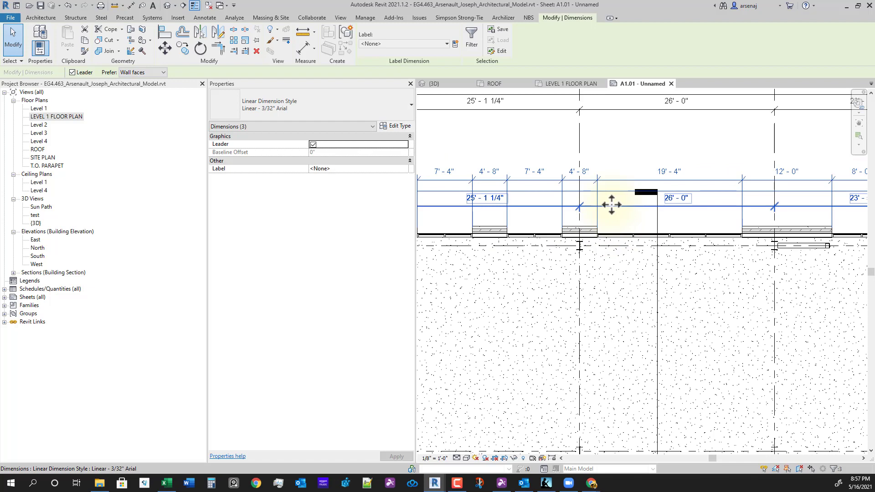
shift+click(612, 190)
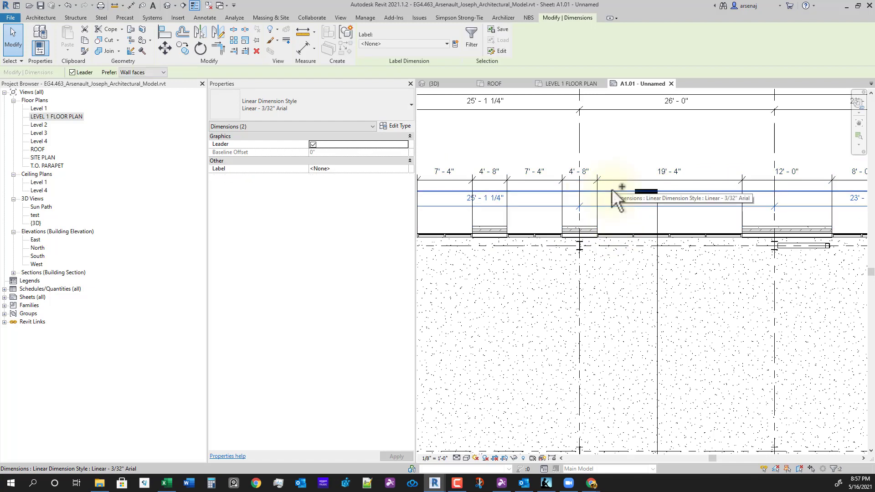
key(Escape)
Step: Add witness lines to the north wall dimension string at the curtain wall edges between grids 4 and 6
scroll(648, 224, down, 3)
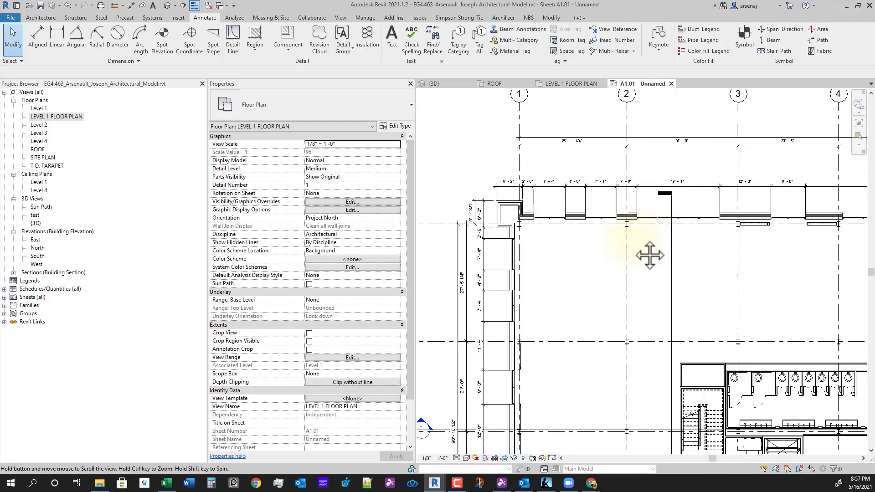
scroll(669, 214, up, 1)
middle_drag(848, 241, 639, 262)
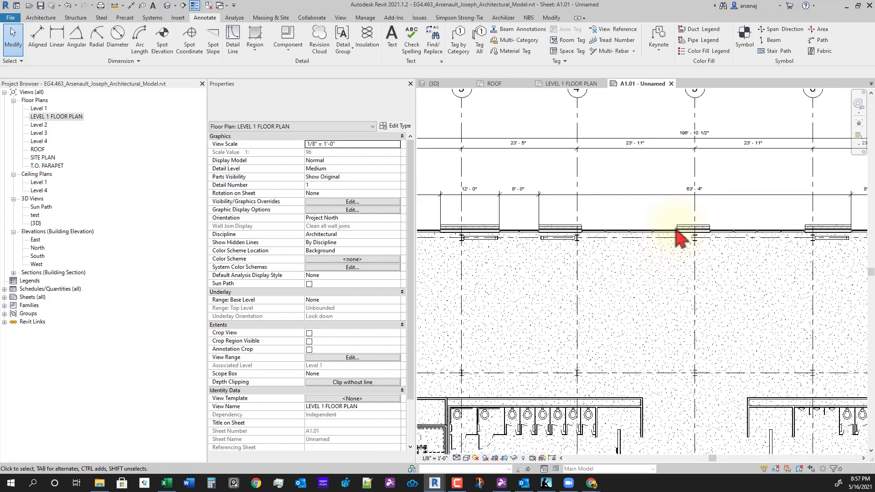
click(669, 197)
scroll(697, 310, down, 5)
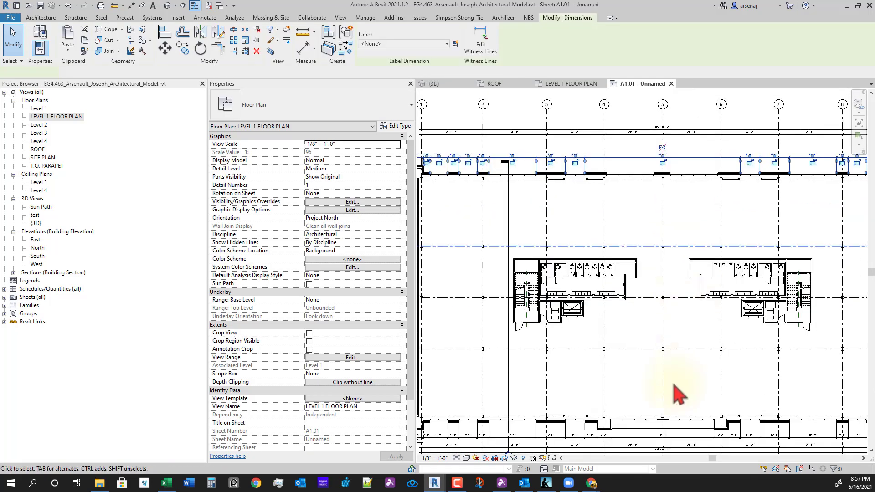
scroll(620, 178, up, 2)
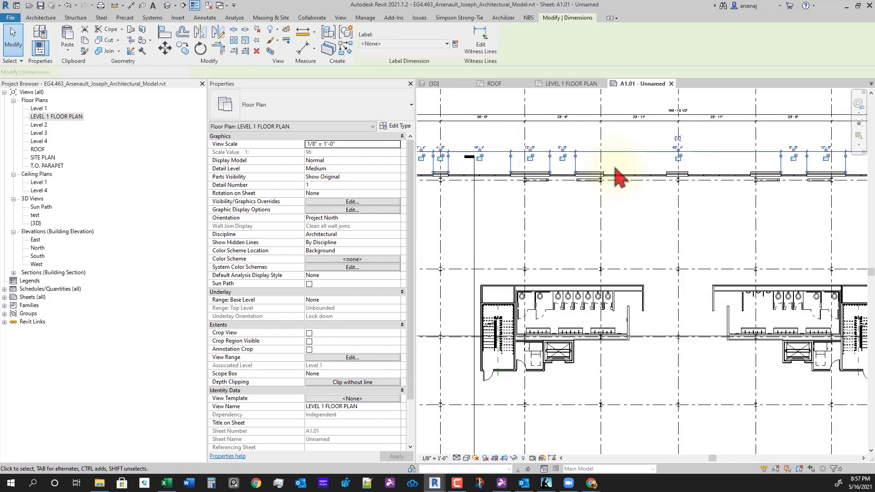
scroll(620, 177, up, 2)
click(480, 41)
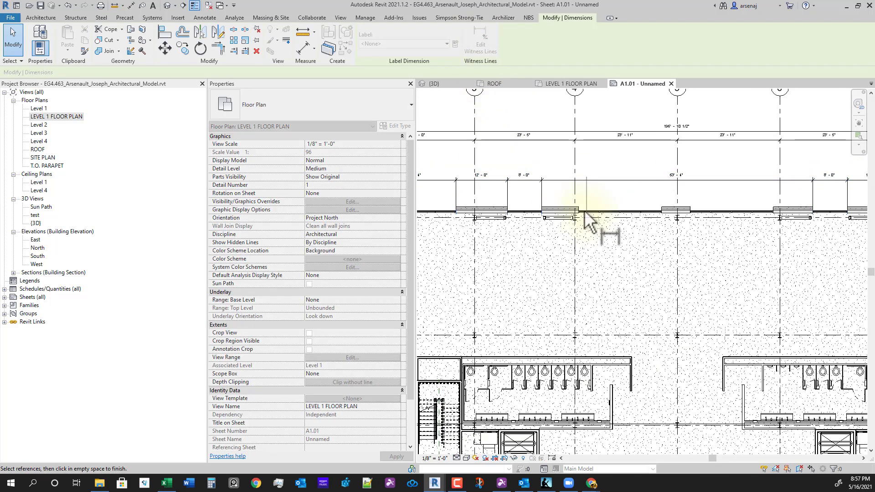
scroll(585, 213, up, 3)
scroll(576, 214, up, 2)
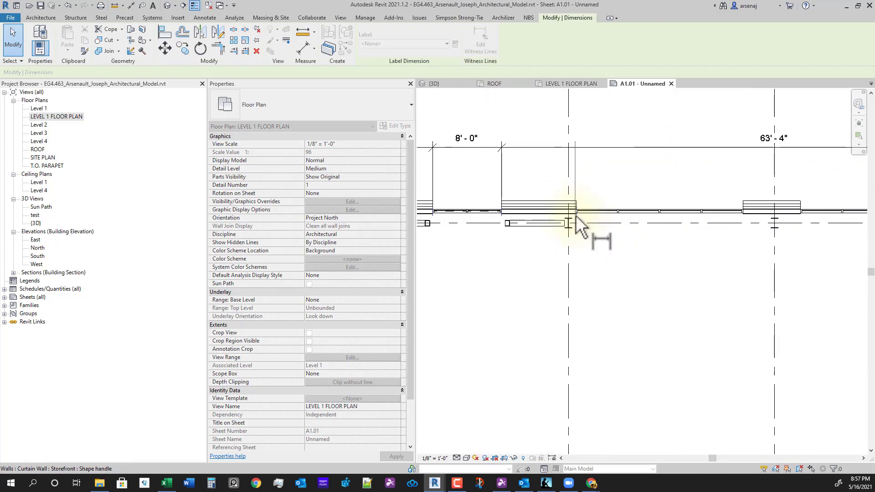
click(579, 212)
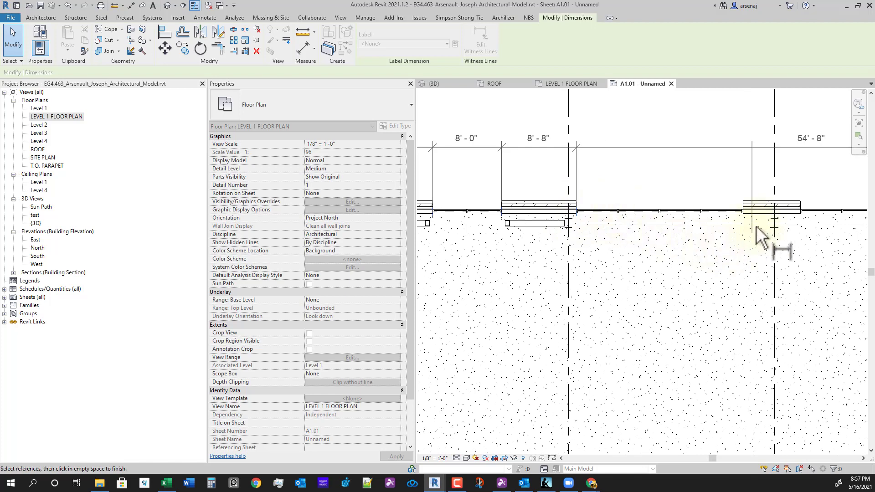
click(745, 215)
middle_drag(747, 226, 618, 289)
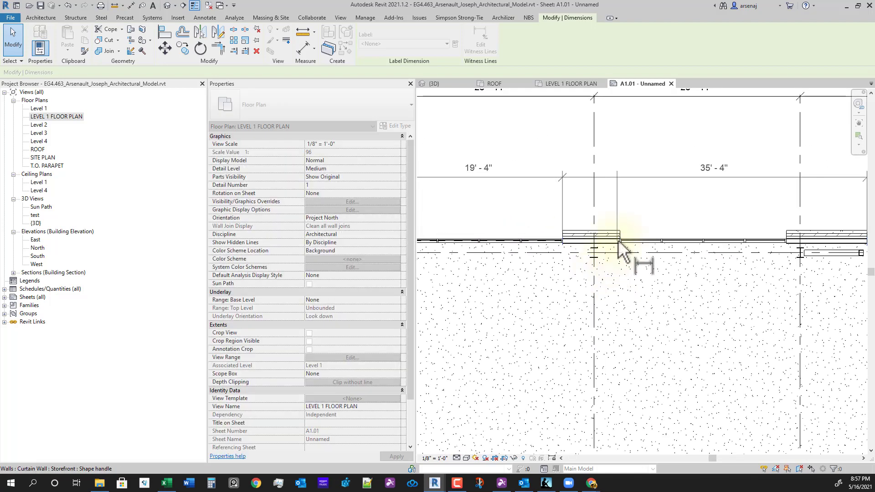
click(619, 241)
scroll(788, 249, down, 5)
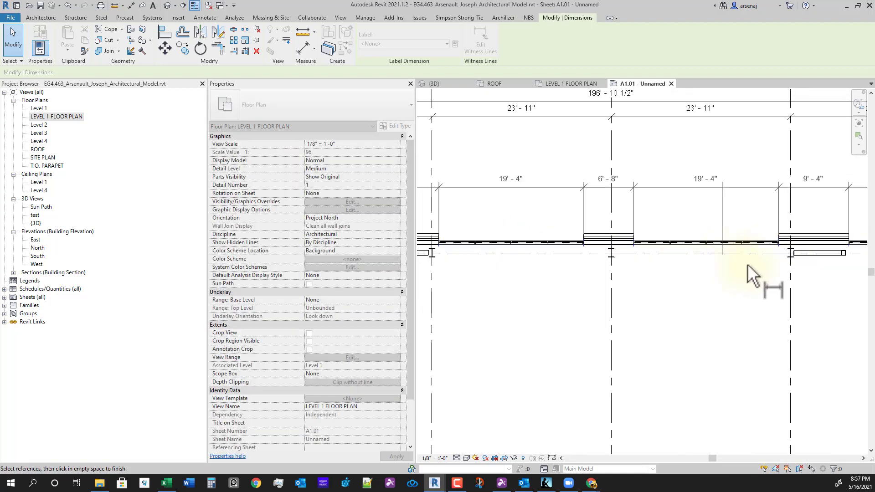
middle_drag(688, 280, 689, 243)
scroll(592, 355, down, 4)
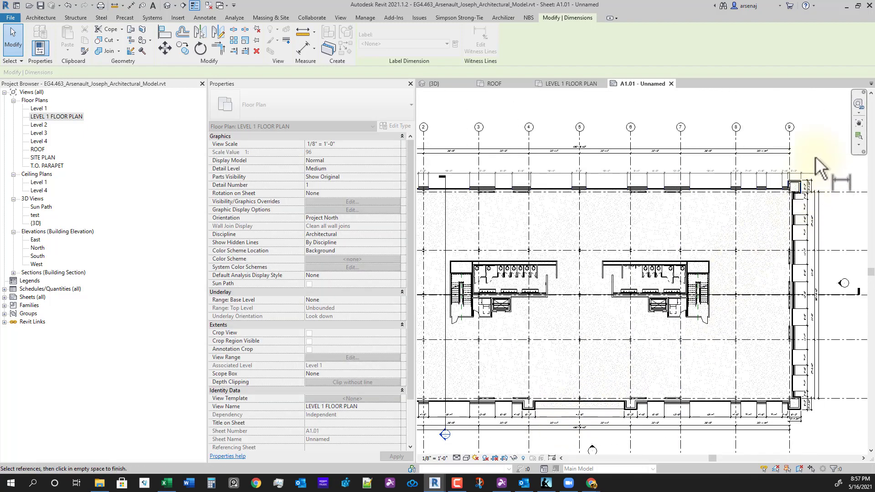
key(Escape)
Step: Move the north-side grid and overall dimension strings closer to the wall dimension string
click(628, 151)
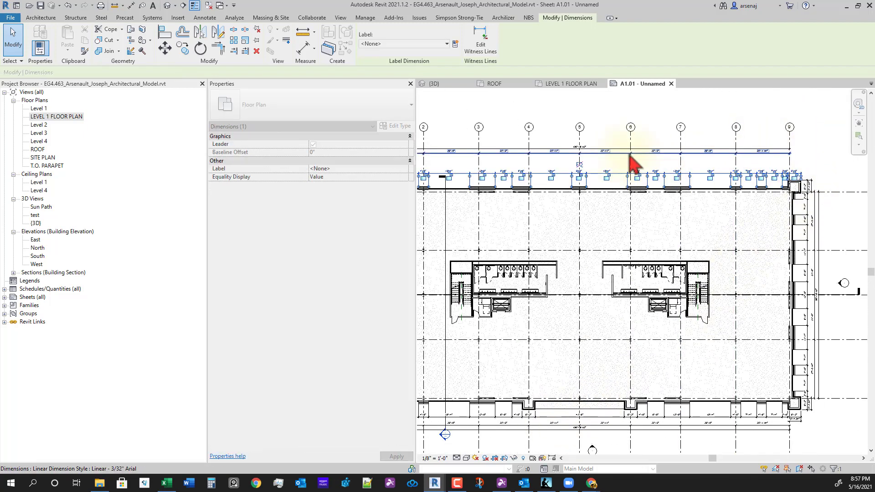
ctrl+drag(611, 148, 625, 166)
scroll(636, 225, down, 3)
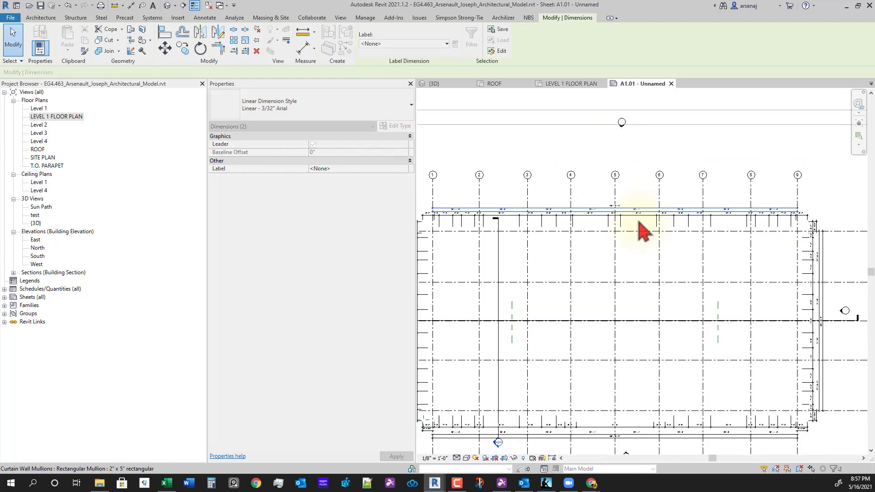
Step: Move the north-side elevation marker and its view line close to the north wall, with the marker just outside the dimension strings
scroll(636, 186, up, 1)
drag(600, 105, 662, 162)
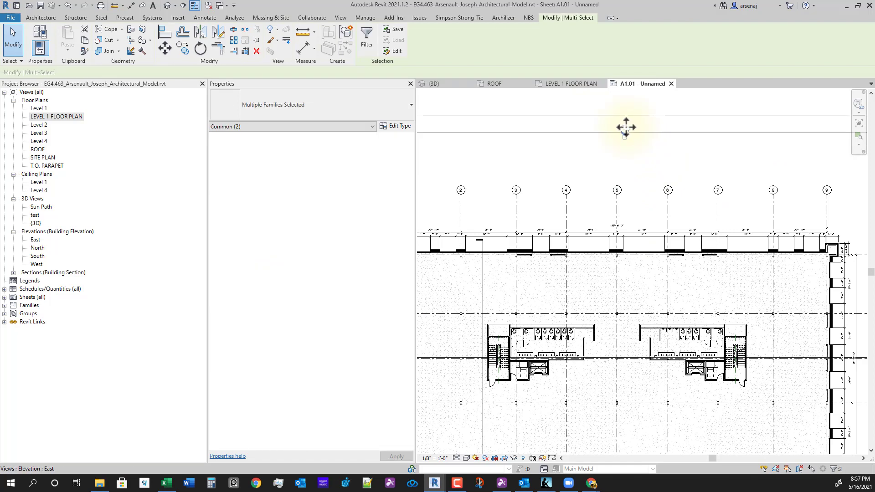
drag(628, 188, 646, 242)
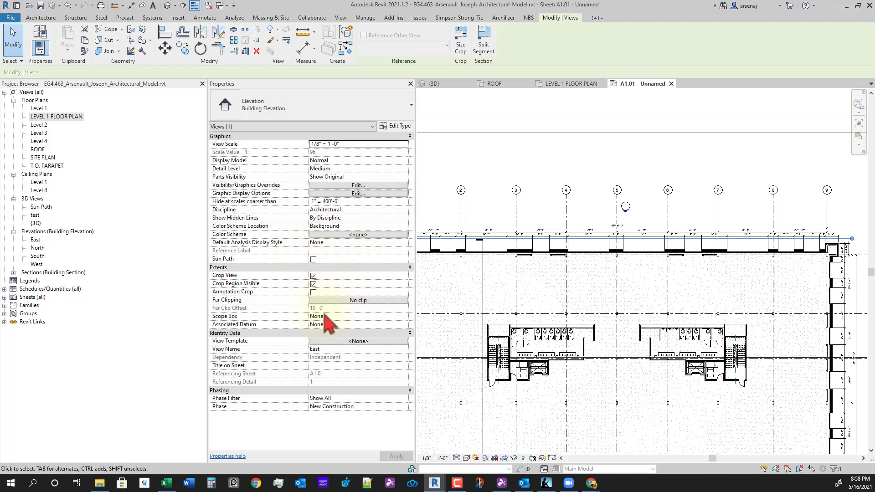
Step: Set the north-side elevation's far clipping to Clip without line and extend its clip depth to about 52'-9" into the building
click(365, 300)
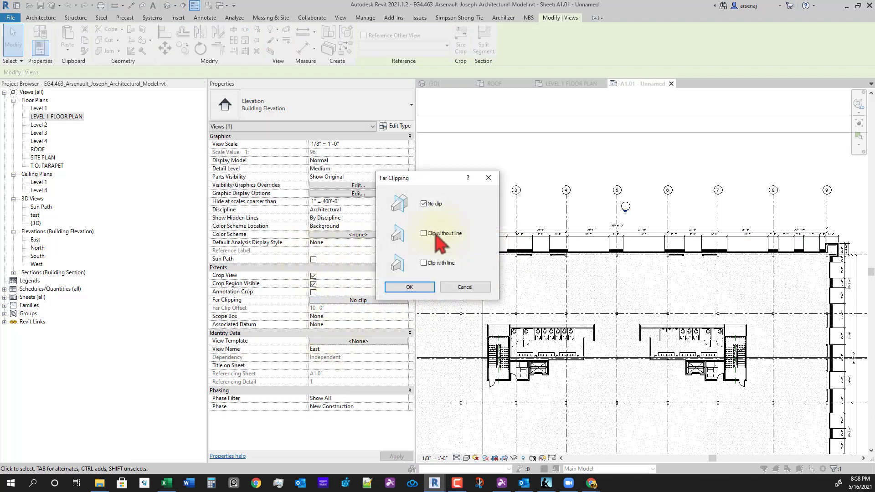
click(409, 287)
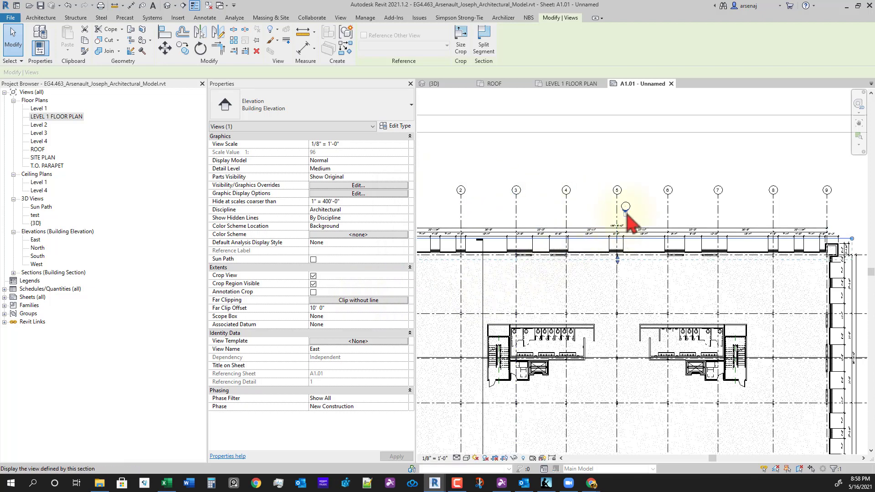
drag(618, 262, 619, 336)
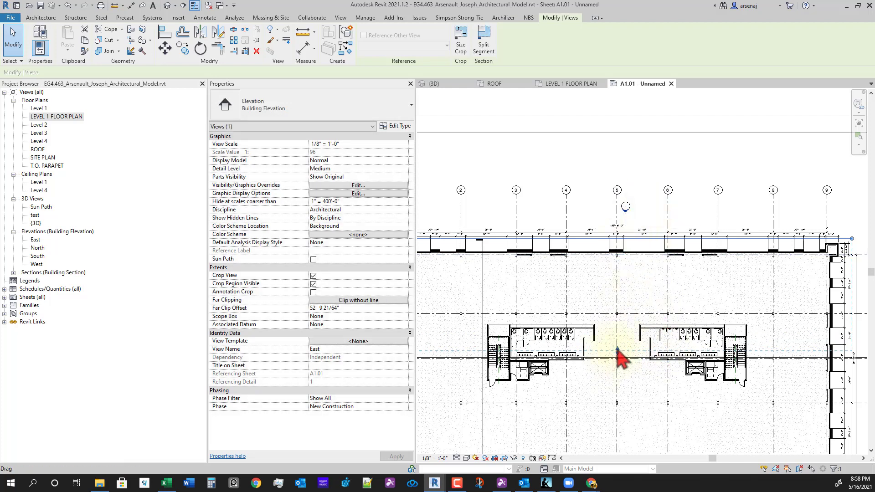
scroll(616, 332, down, 3)
scroll(542, 315, up, 3)
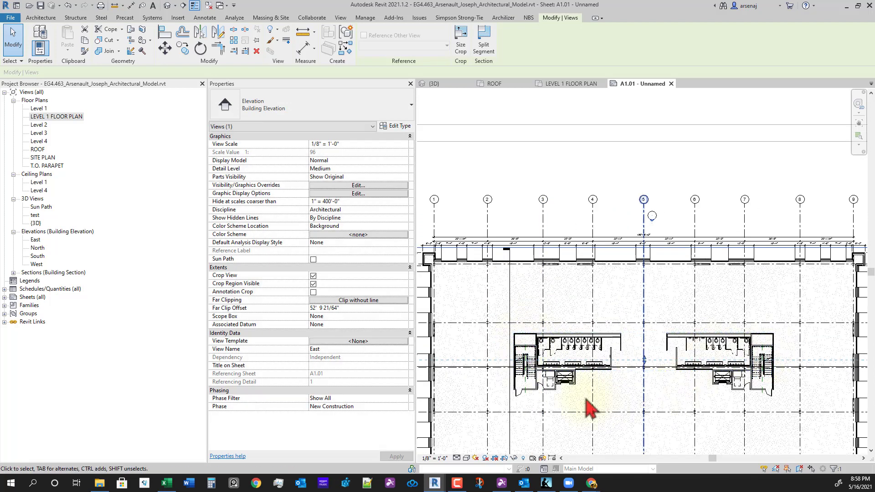
scroll(578, 336, down, 3)
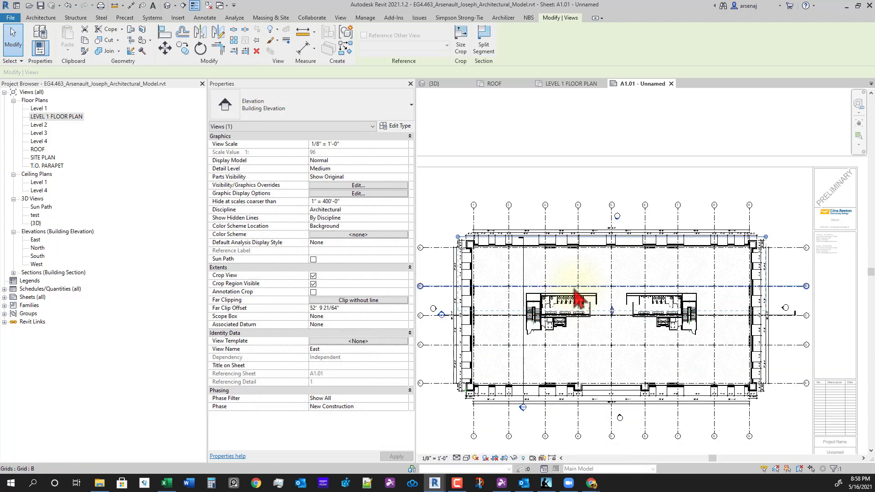
scroll(567, 289, down, 1)
middle_drag(578, 348, 559, 326)
scroll(584, 374, up, 1)
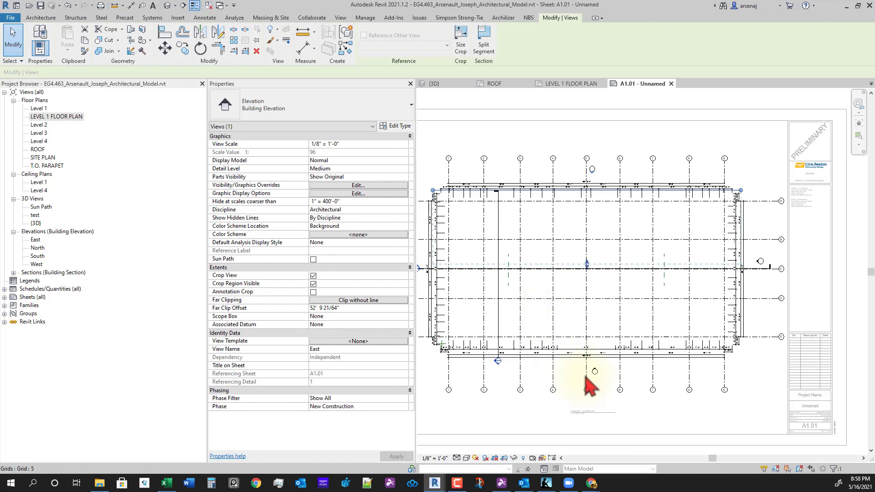
click(776, 356)
double_click(777, 358)
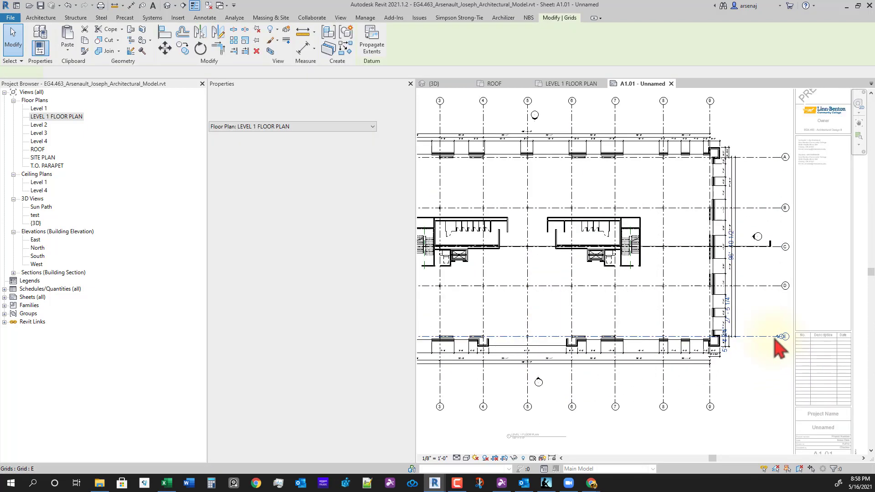
click(774, 338)
scroll(766, 339, up, 2)
drag(765, 340, 753, 338)
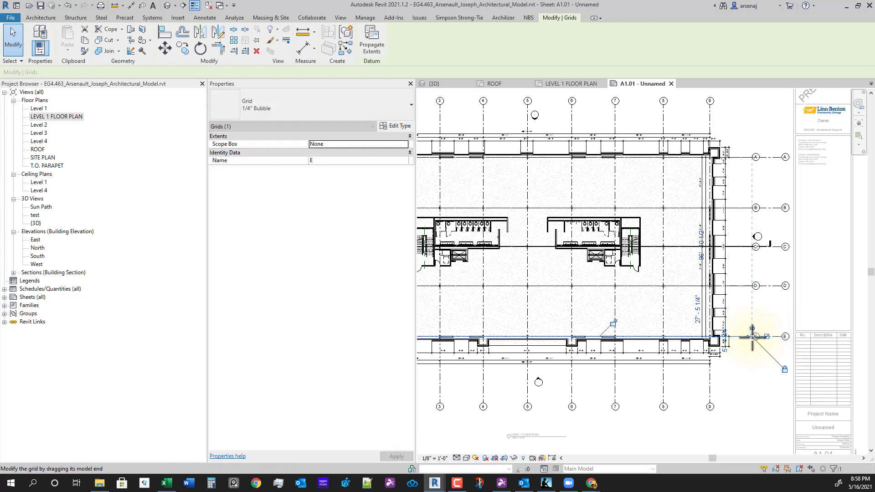
click(779, 354)
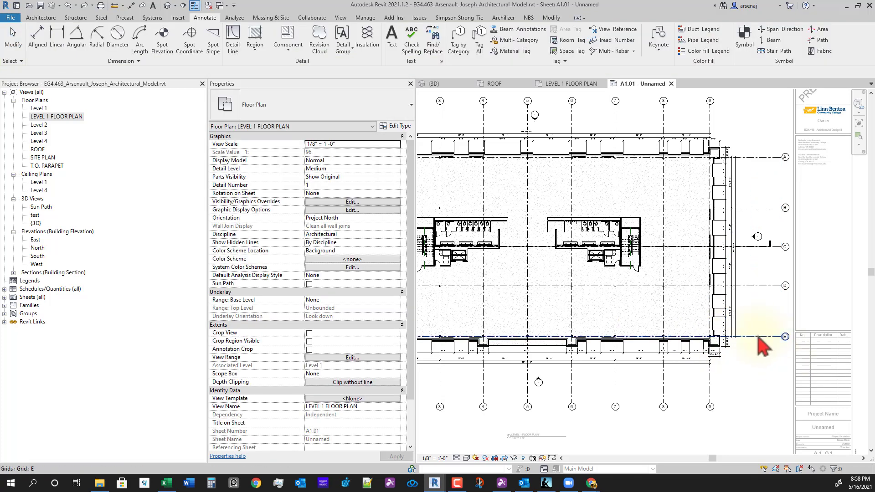
Step: Pull the east ends of gridlines A–E closer to the building and move the grid and overall dimension strings outside the east wall
click(779, 340)
drag(781, 340, 733, 310)
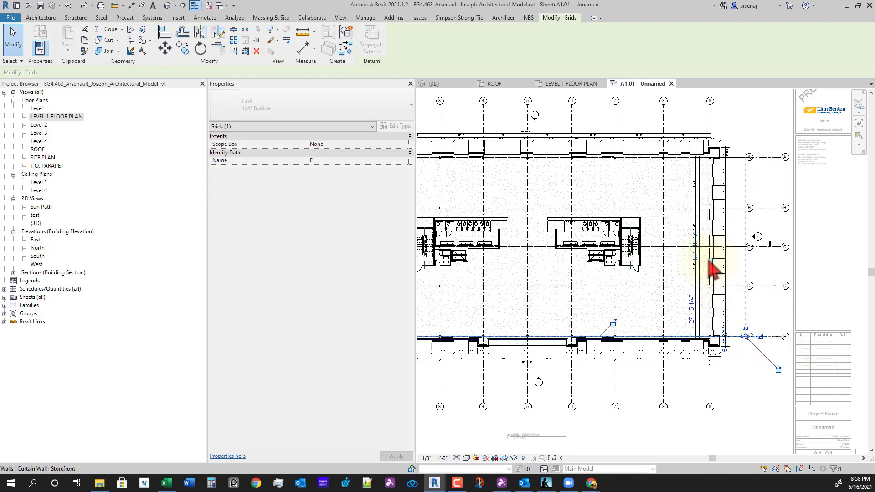
scroll(725, 254, up, 2)
click(683, 214)
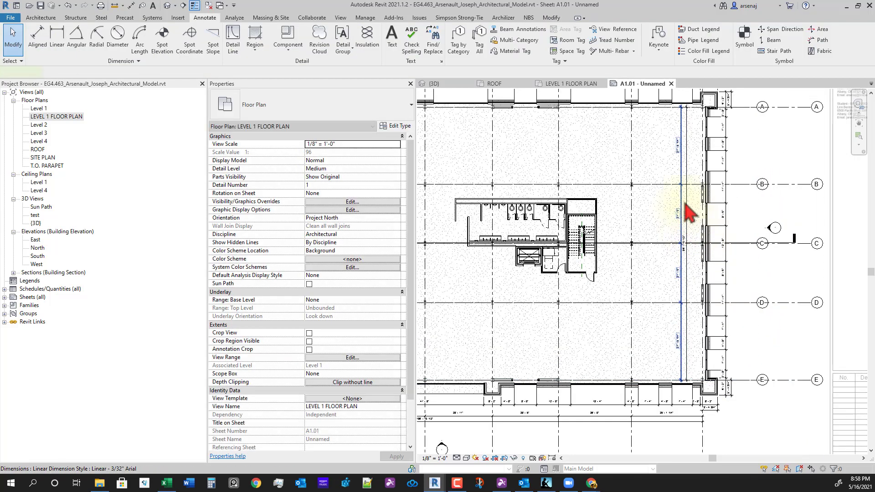
click(684, 196)
ctrl+click(731, 197)
mouse_move(733, 196)
mouse_down()
mouse_move(734, 188)
mouse_move(737, 195)
mouse_up()
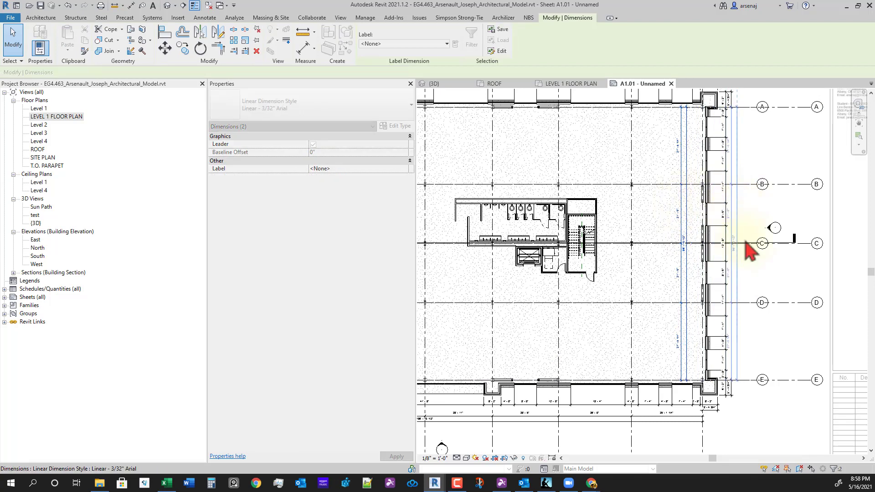
click(775, 360)
Step: Pull the west ends of gridlines A–E in toward the west wall dimension strings
scroll(613, 379, down, 1)
middle_drag(604, 370, 690, 356)
middle_drag(505, 376, 642, 353)
mouse_move(505, 378)
middle_down()
mouse_move(647, 361)
mouse_move(606, 358)
middle_up()
scroll(573, 358, up, 4)
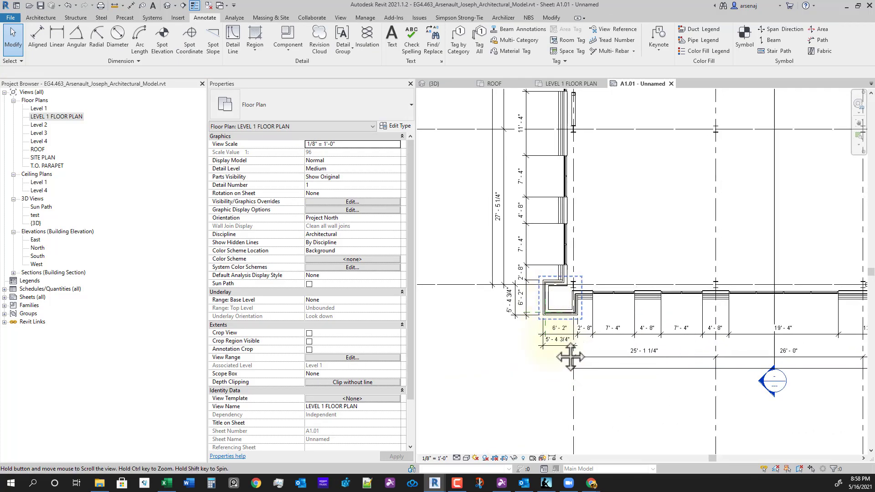
scroll(519, 319, down, 4)
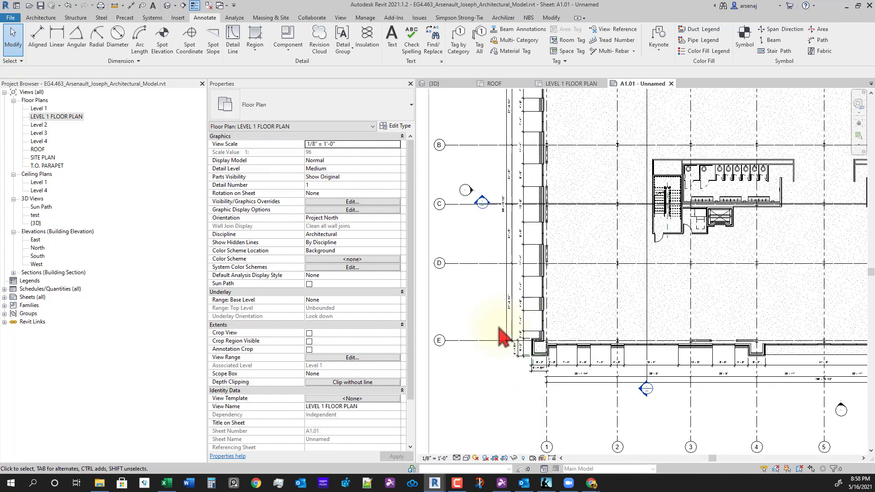
click(462, 337)
drag(453, 337, 478, 337)
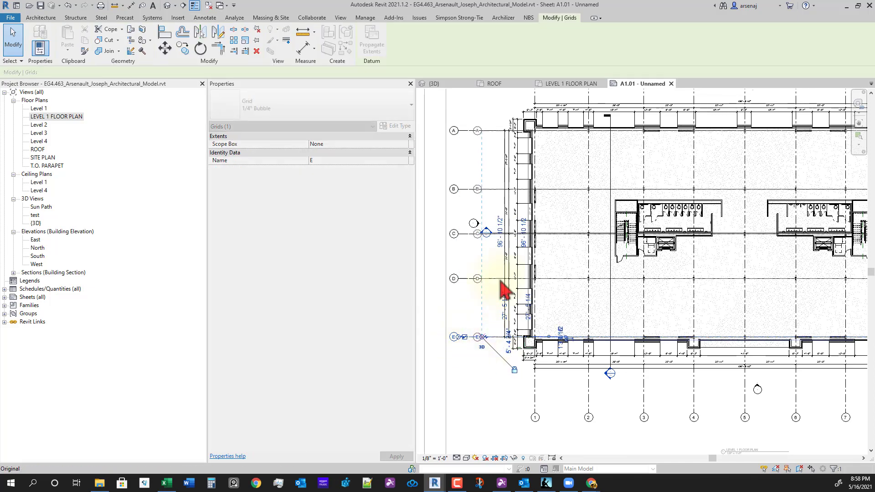
Step: Move the horizontal building section line south from grid C to between grids C and D, near the stair cores' south edge
scroll(552, 247, up, 2)
click(551, 243)
drag(550, 243, 549, 273)
scroll(549, 273, down, 3)
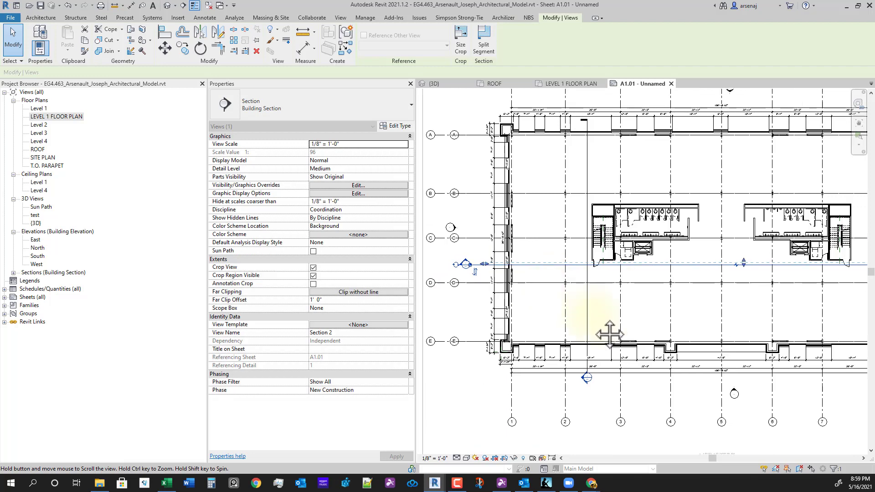
Step: Move the vertical building section line slightly west, between grid 2 and the west stair core
click(586, 315)
mouse_move(586, 314)
mouse_down()
mouse_move(580, 302)
mouse_move(581, 310)
mouse_up()
scroll(634, 379, down, 2)
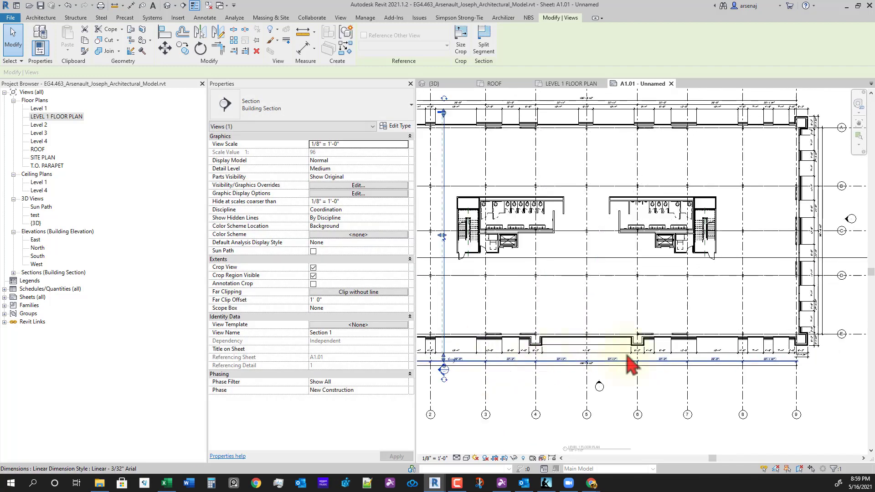
scroll(644, 329, up, 2)
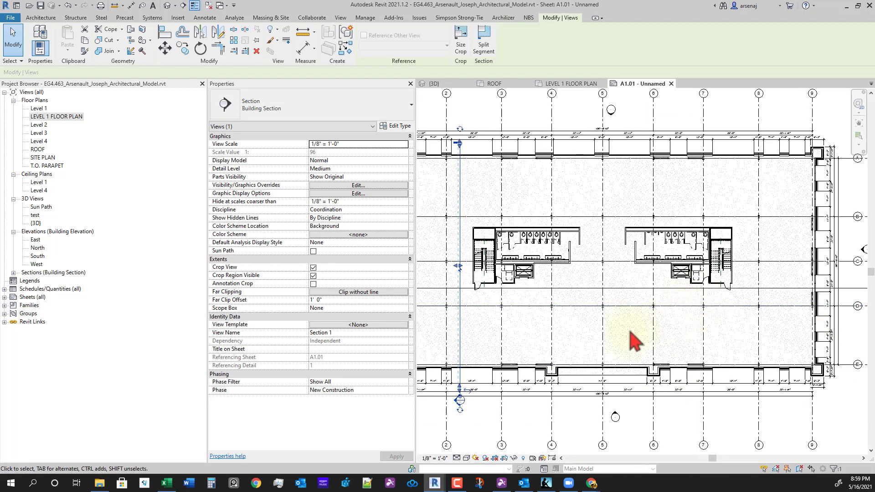
scroll(631, 339, down, 2)
key(Escape)
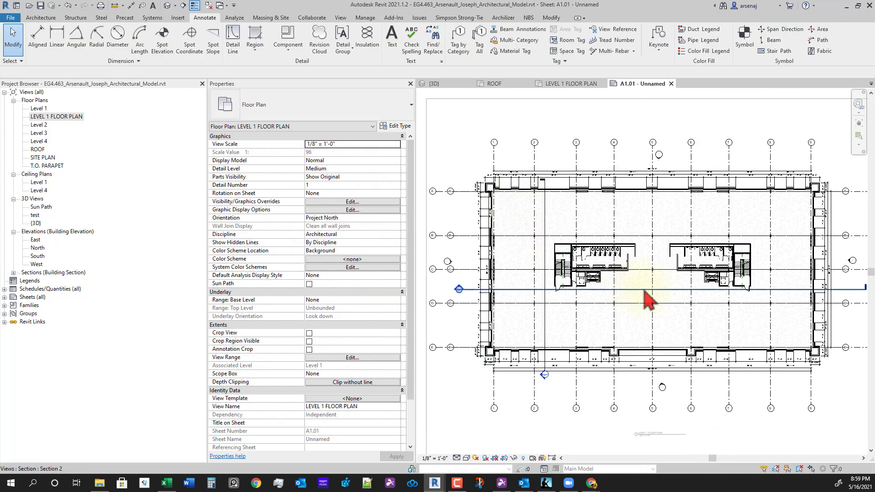
Step: Examine the duplicate outer grid bubbles around the plan to see which belong to the linked structural model
click(441, 304)
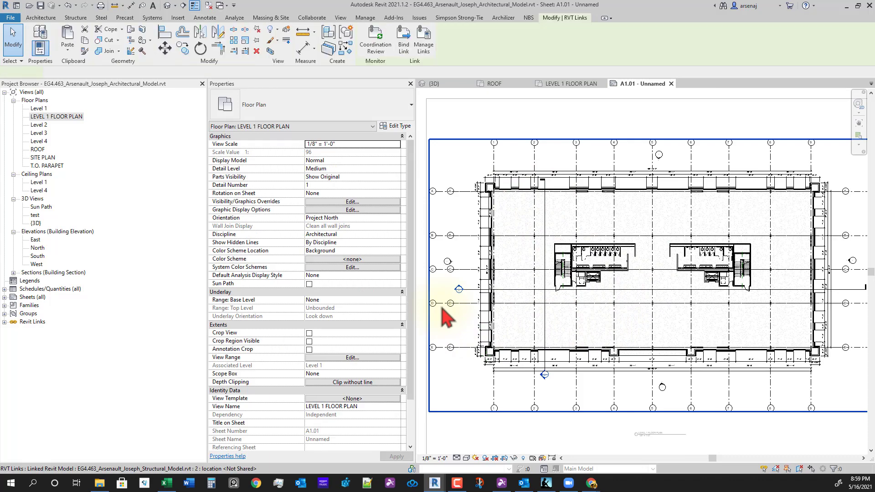
scroll(679, 343, down, 1)
scroll(678, 340, down, 1)
middle_drag(677, 334, 649, 332)
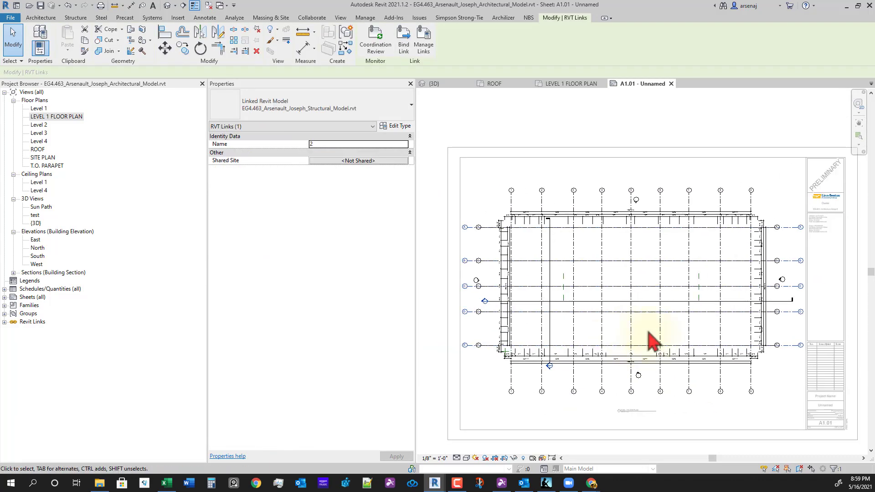
click(641, 331)
scroll(539, 393, up, 1)
scroll(538, 393, up, 3)
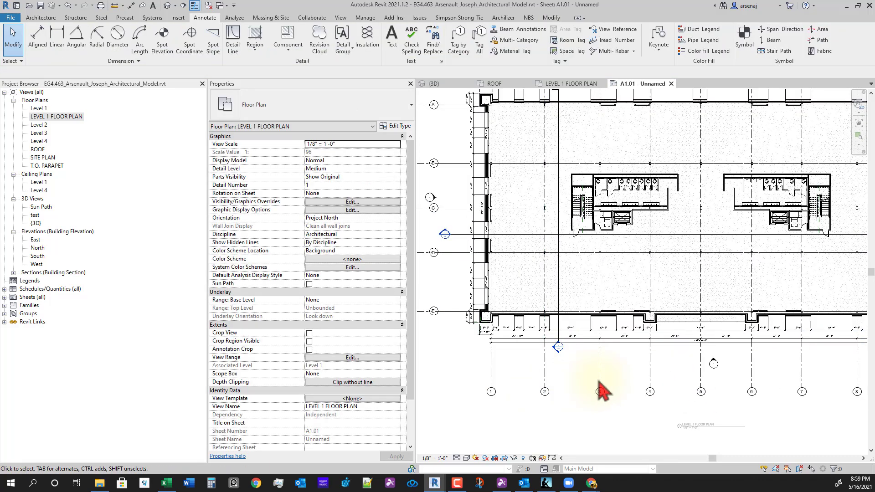
scroll(609, 382, down, 2)
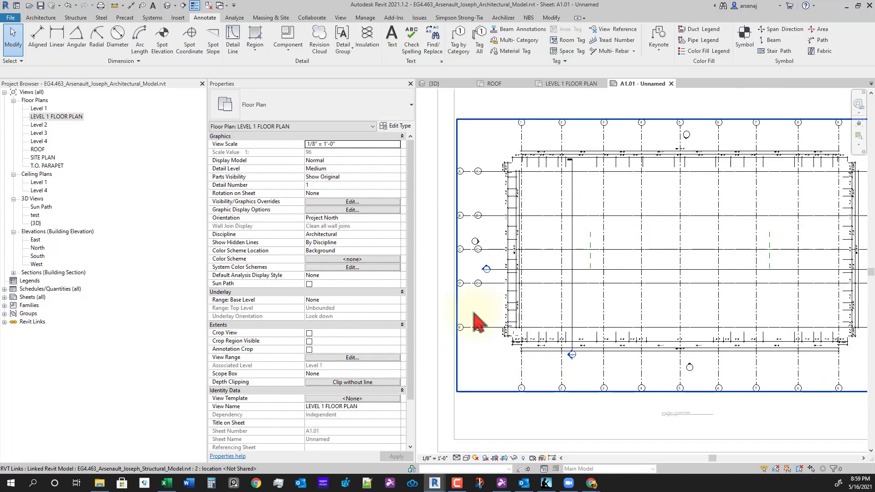
Step: In the horizontal building section's visibility overrides (Section 2), set the linked structural model's display settings to Custom
click(532, 270)
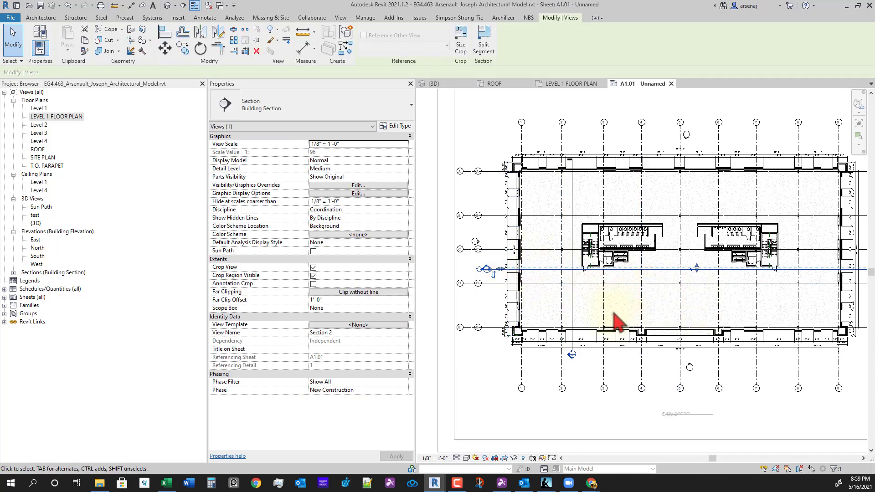
scroll(614, 313, down, 2)
middle_drag(744, 286, 709, 285)
scroll(744, 276, up, 2)
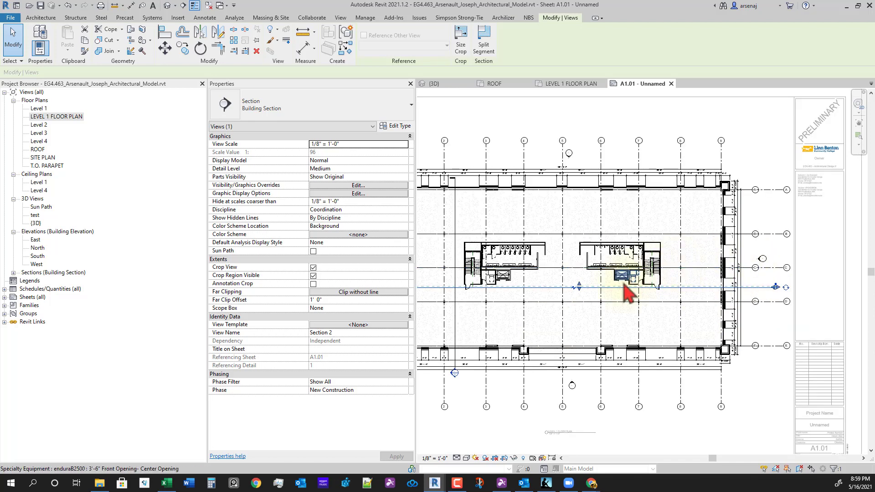
click(380, 186)
click(481, 61)
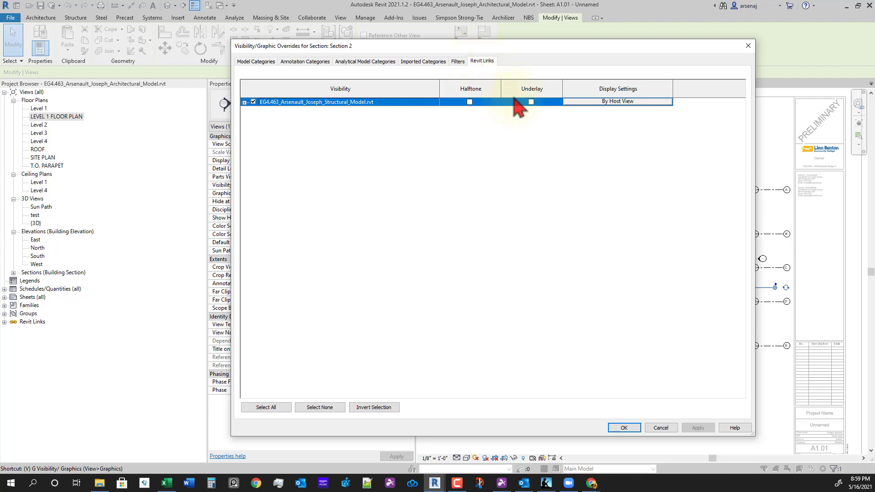
click(598, 109)
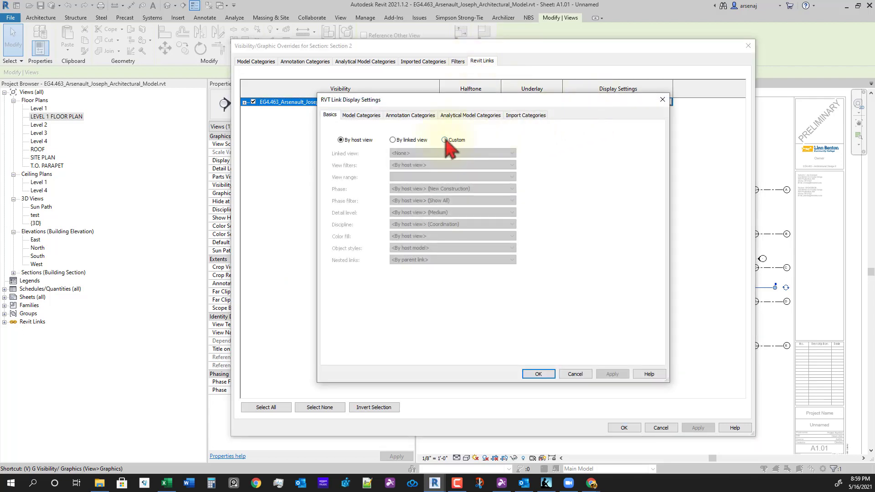
click(445, 140)
Step: Set the link's annotation categories to Custom for Section 2, turn off their display, and apply the overrides
click(409, 116)
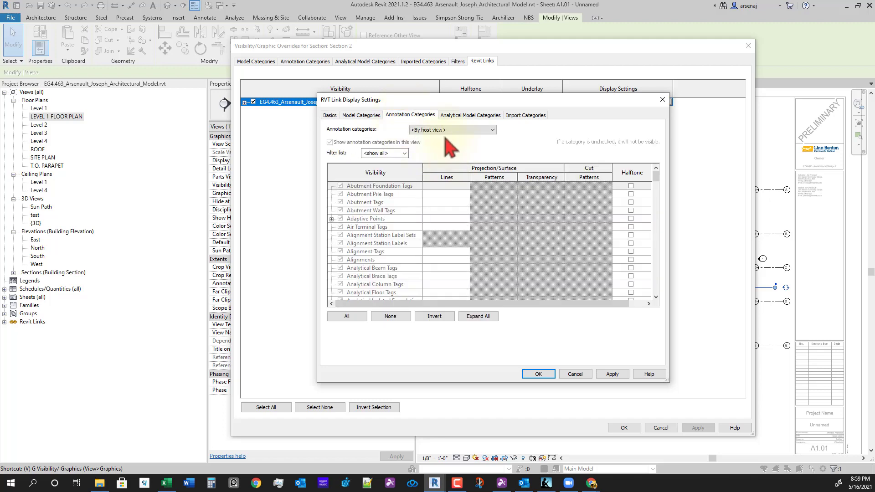
click(430, 144)
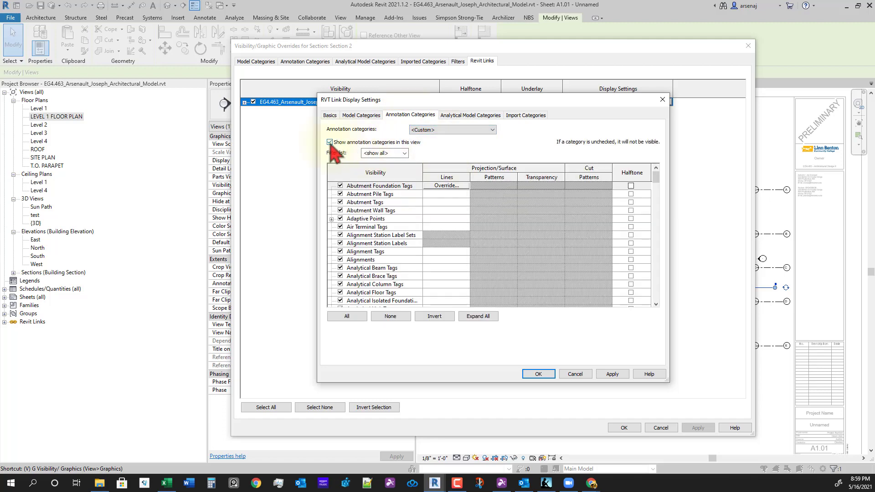
click(330, 142)
click(537, 374)
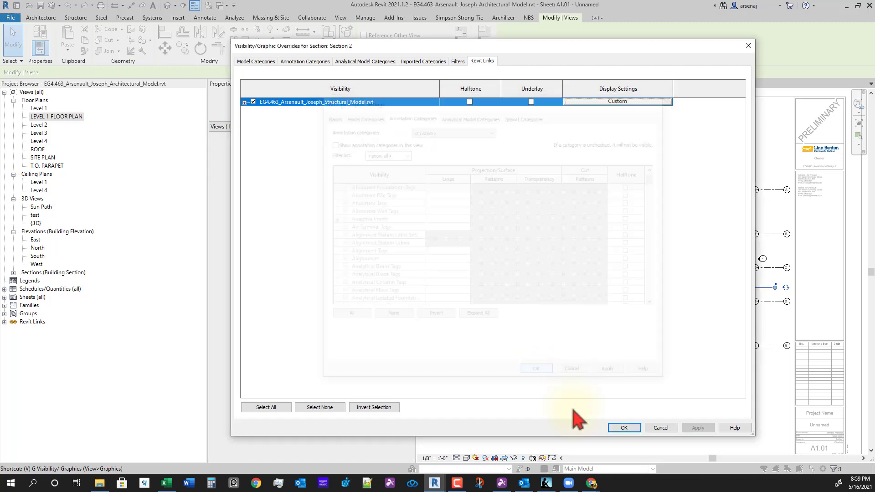
click(613, 428)
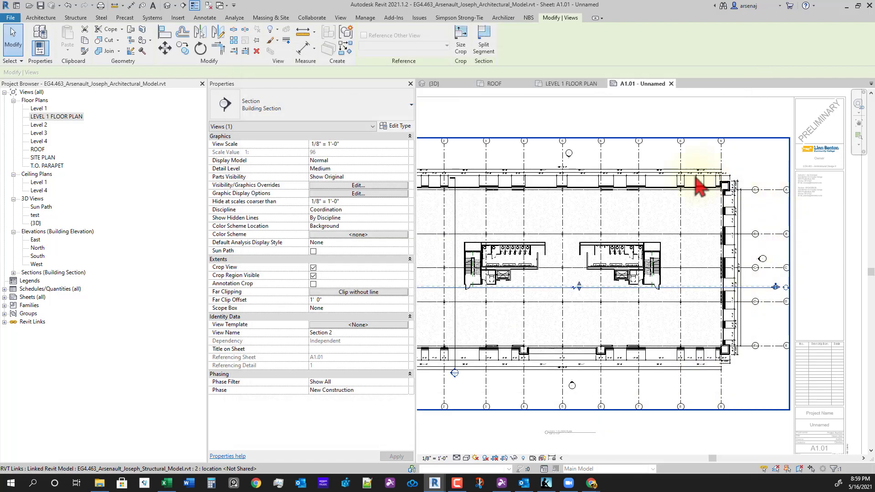
Step: Clear the selection and set the linked structural model's display to Custom in the LEVEL 1 FLOOR PLAN visibility overrides
click(770, 189)
key(Escape)
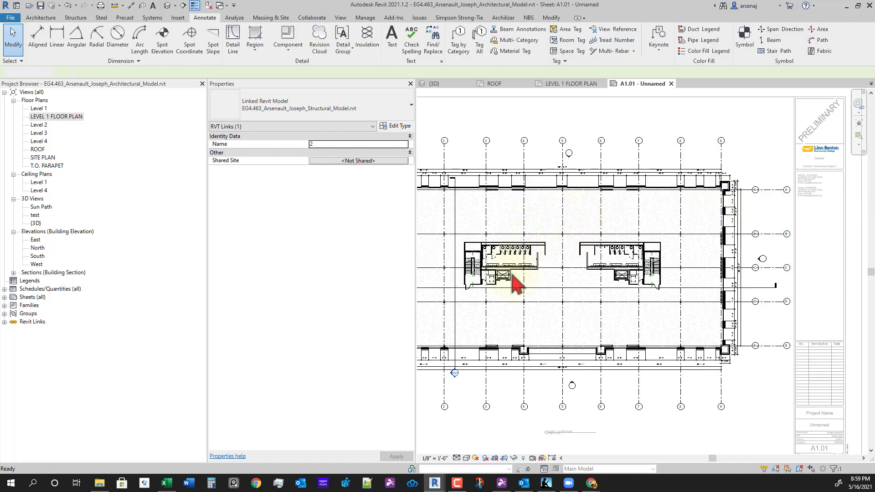
double_click(531, 313)
scroll(540, 314, up, 2)
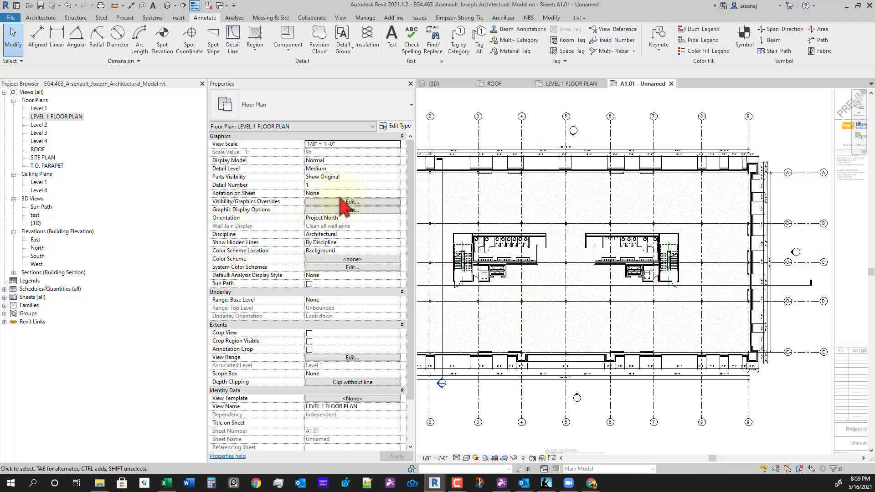
key(v)
key(v)
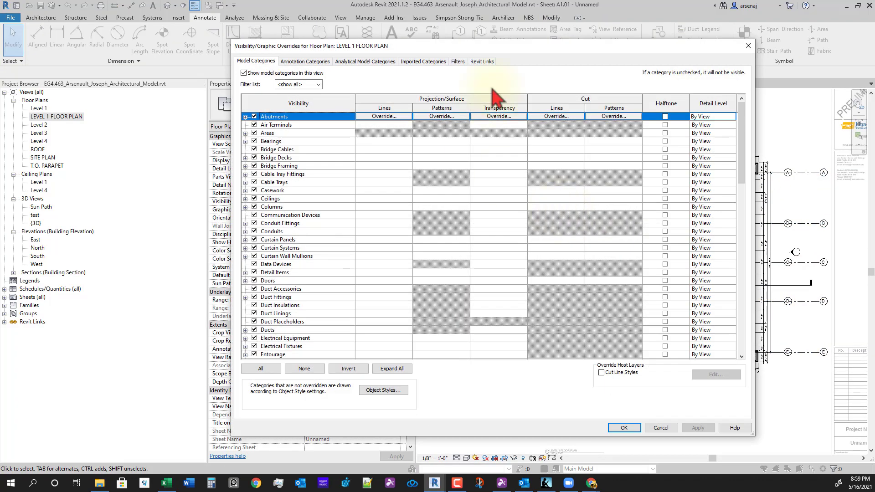
click(482, 62)
click(610, 102)
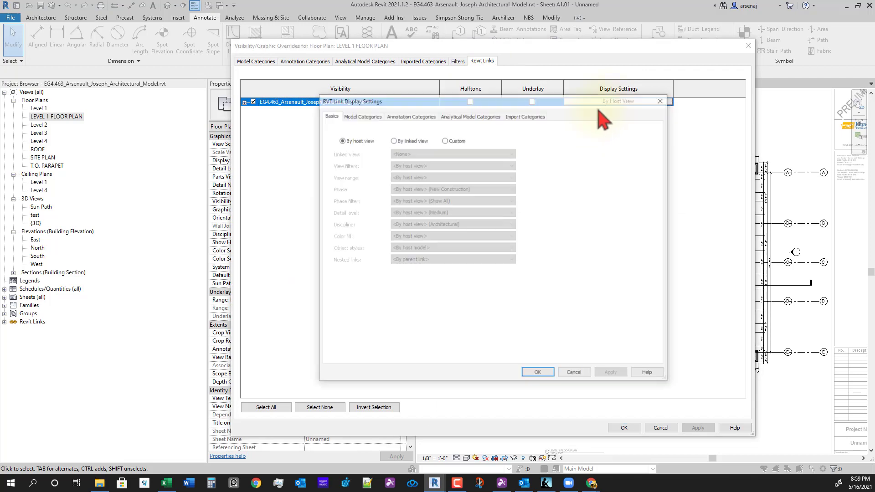
click(445, 140)
Step: Set the link's annotation categories to Custom in the Level 1 floor plan, turn off their display, and apply the overrides
click(416, 116)
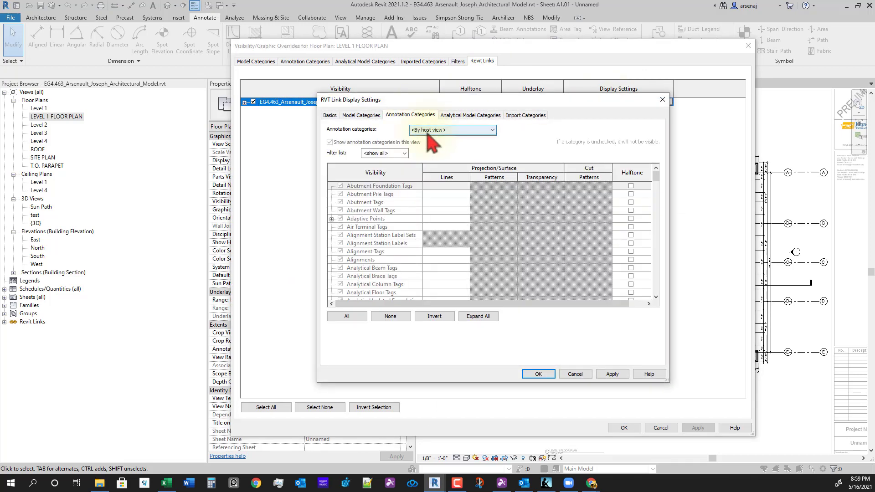
click(429, 131)
click(425, 146)
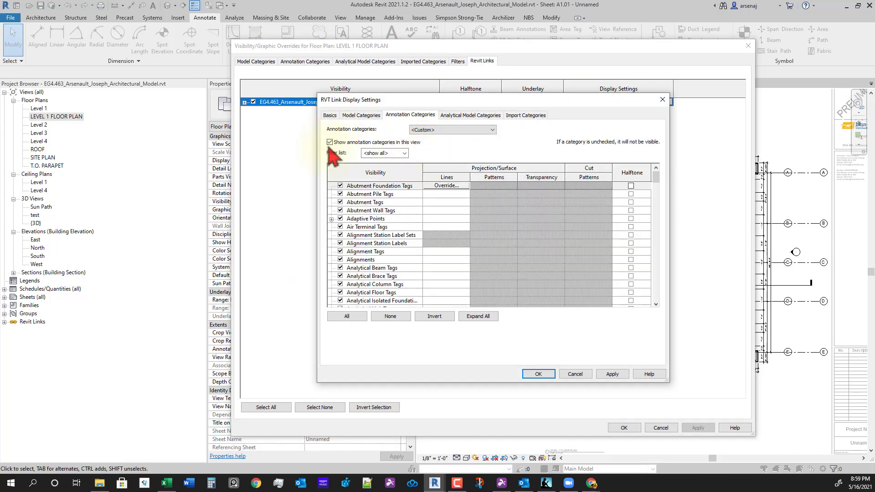
click(330, 142)
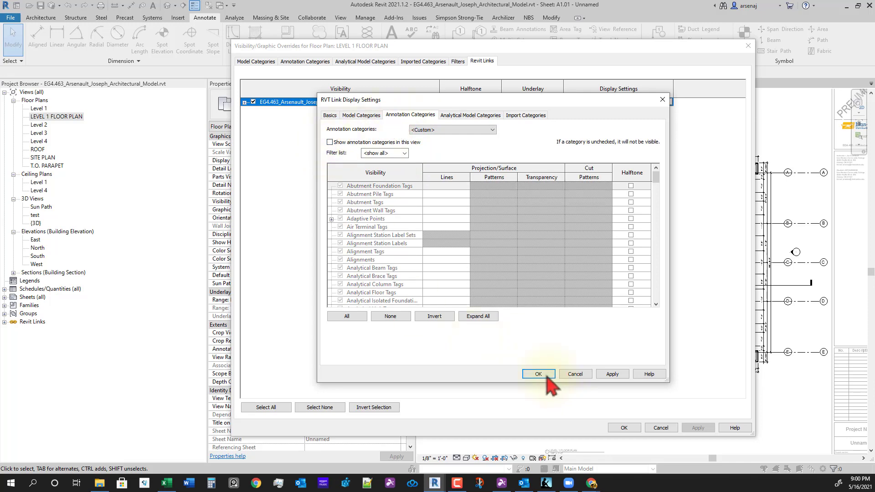
click(538, 375)
click(623, 428)
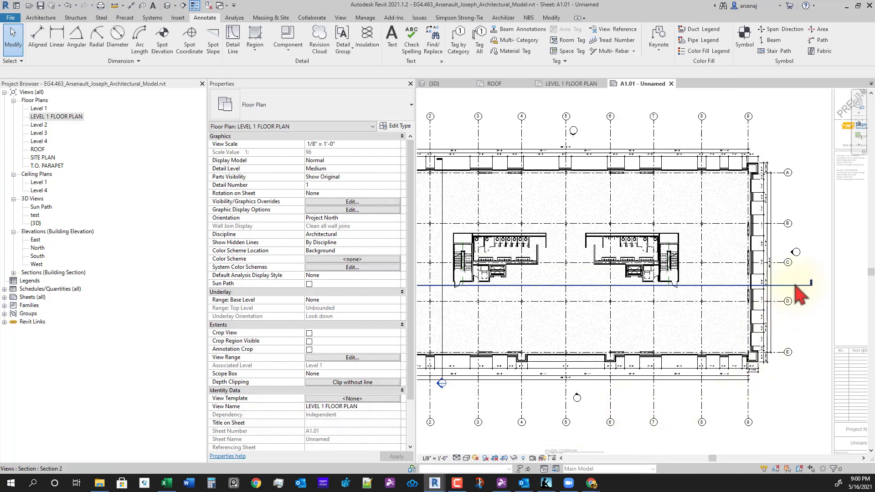
Step: Review the cleaned-up Level 1 plan and deactivate its viewport to return to sheet A1.01
scroll(784, 233, down, 1)
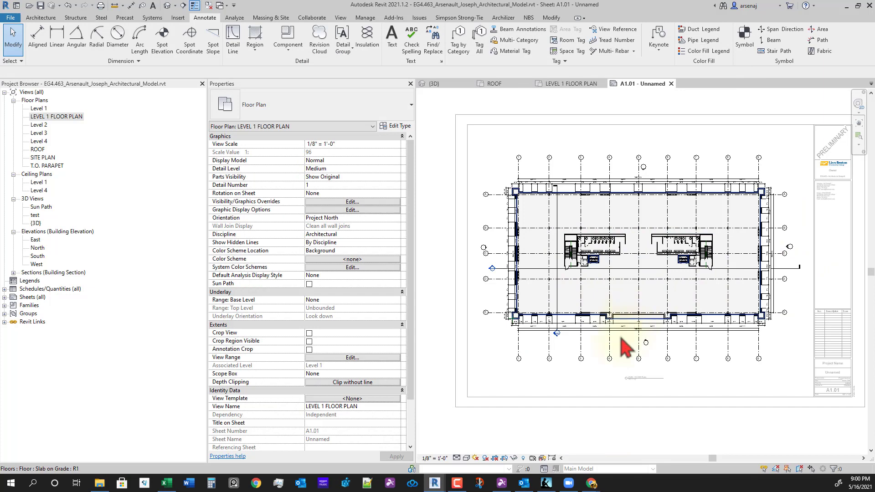
middle_drag(588, 390, 569, 394)
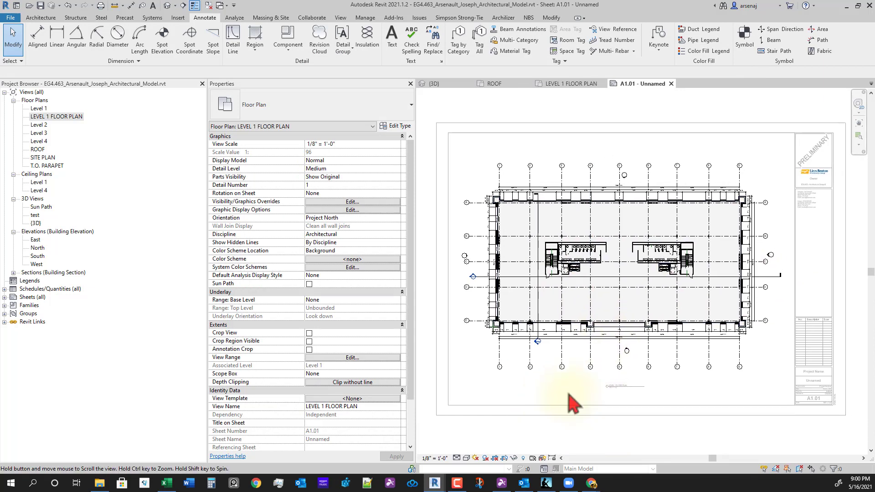
scroll(527, 306, up, 5)
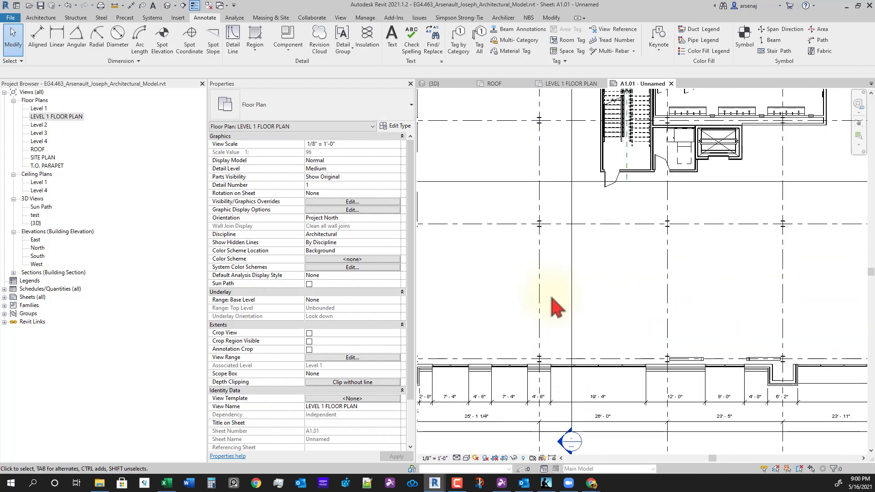
scroll(569, 331, down, 3)
scroll(592, 358, down, 3)
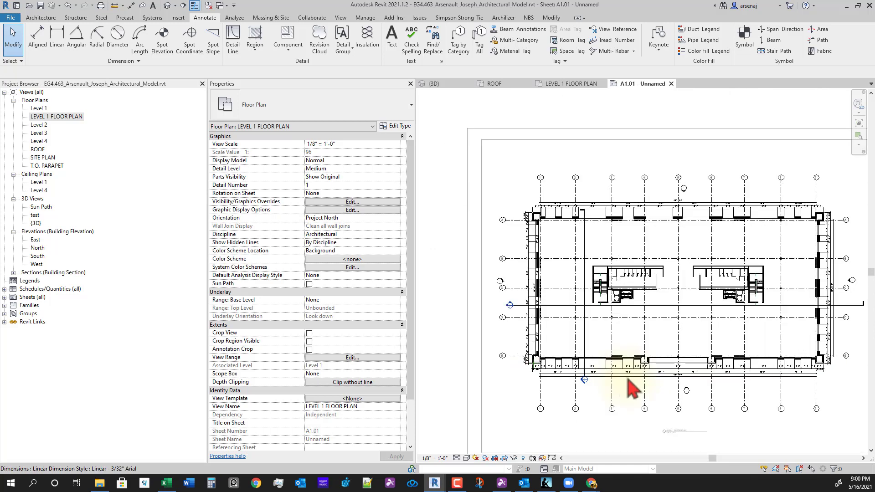
click(648, 423)
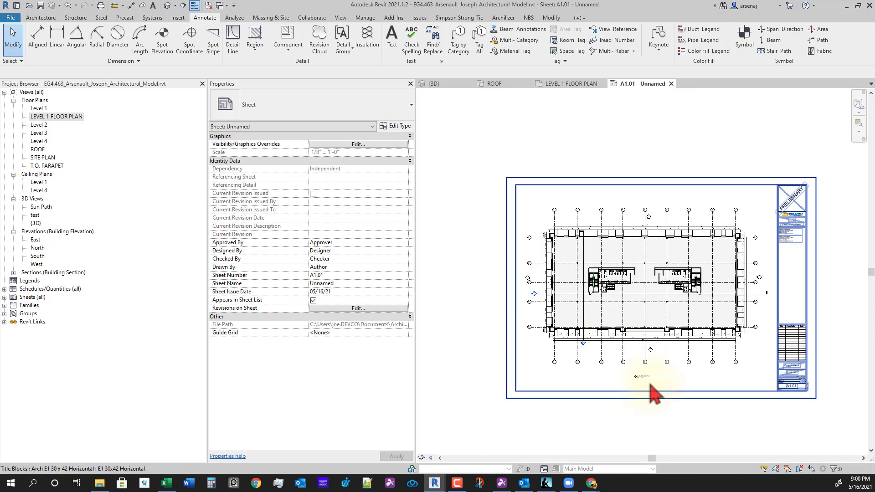
scroll(655, 391, up, 5)
scroll(649, 390, down, 5)
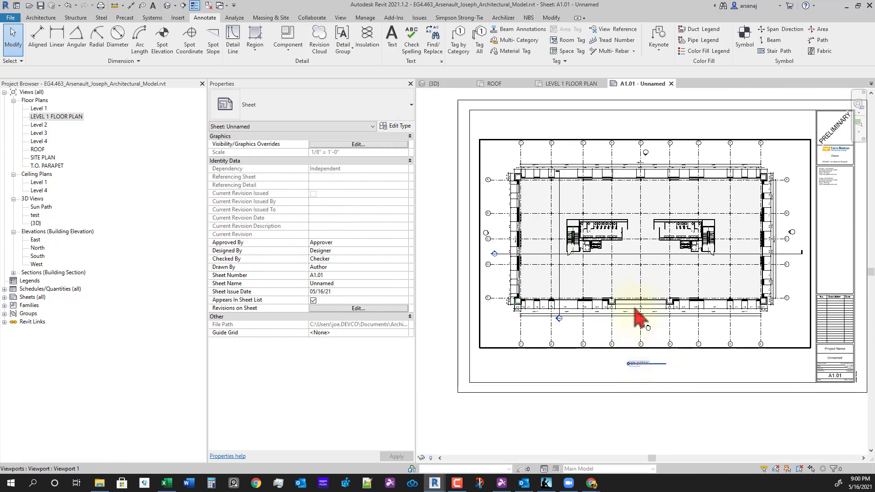
Step: Create a new sheet using the Arch E1 30 x 42 Horizontal title block
click(341, 17)
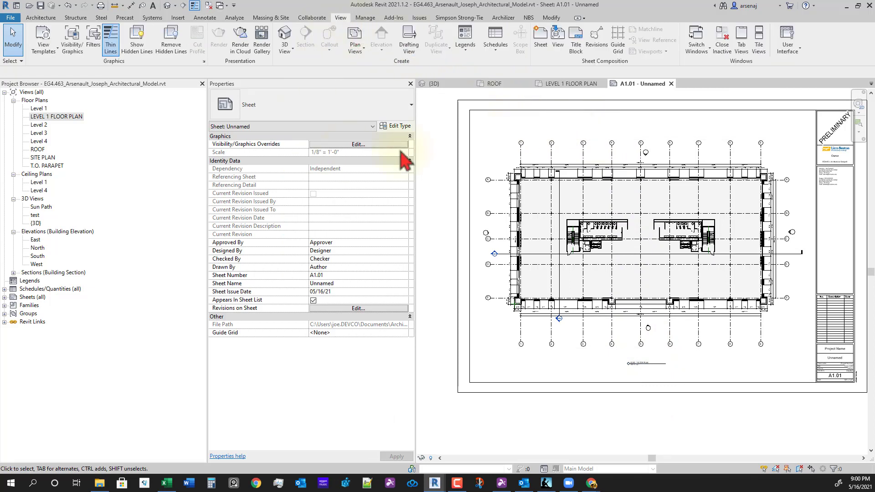
click(539, 43)
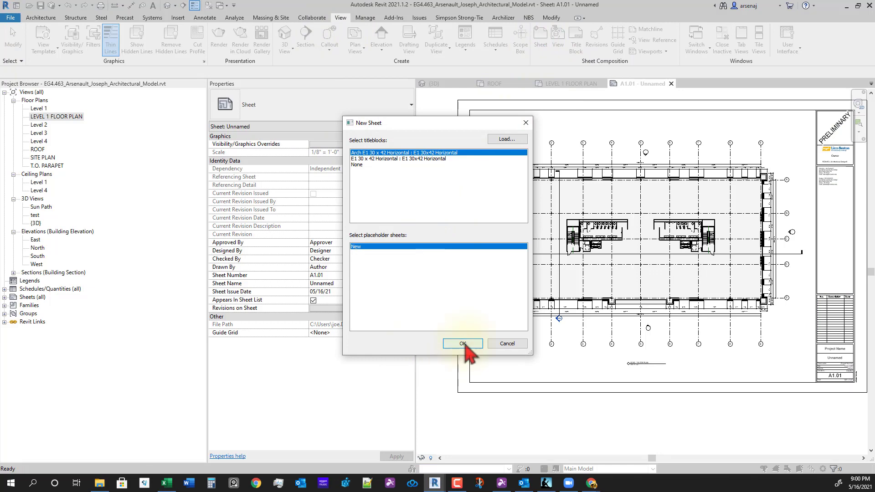
click(462, 344)
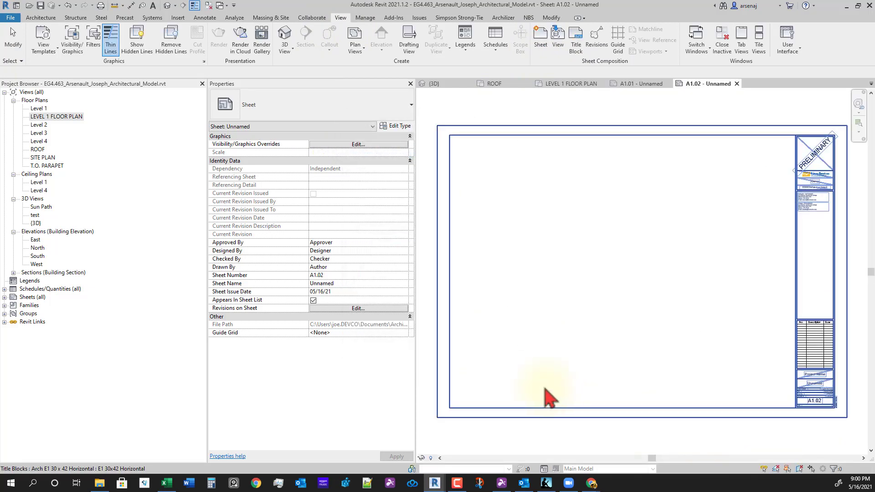
Step: Place the Level 2 floor plan on sheet A1.02, fitted inside the drawing area beside the title block
click(37, 126)
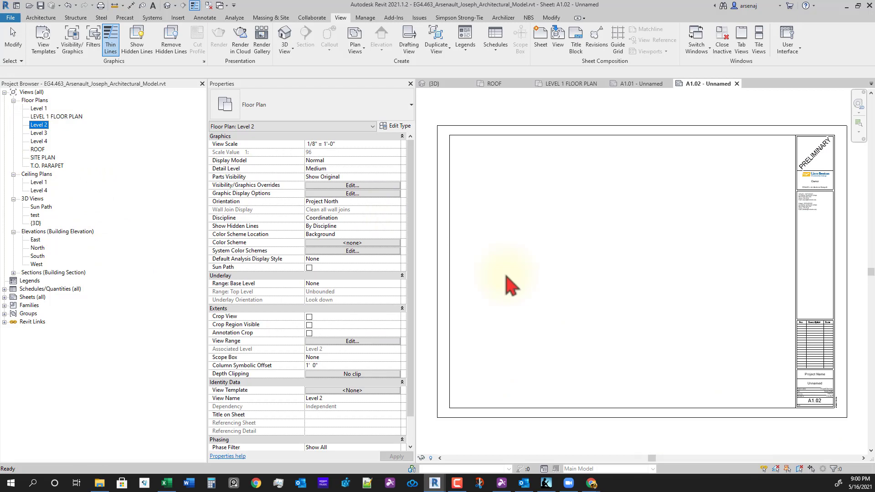
drag(506, 275, 527, 270)
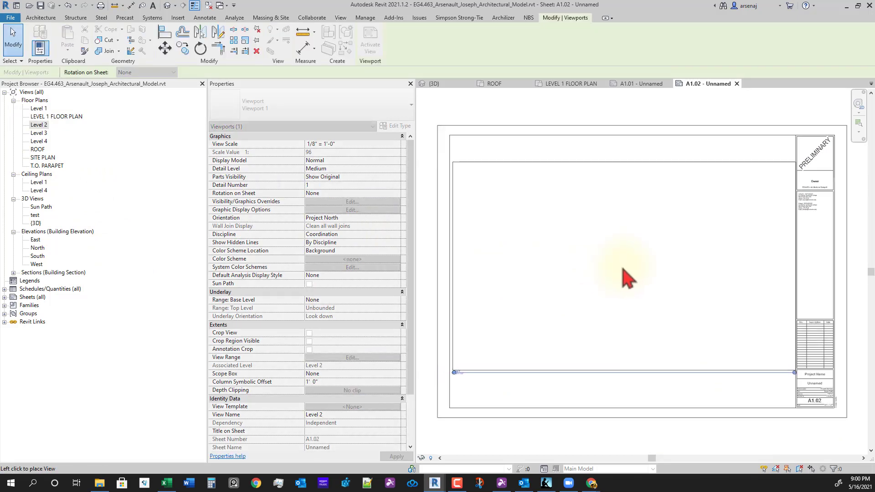
click(696, 373)
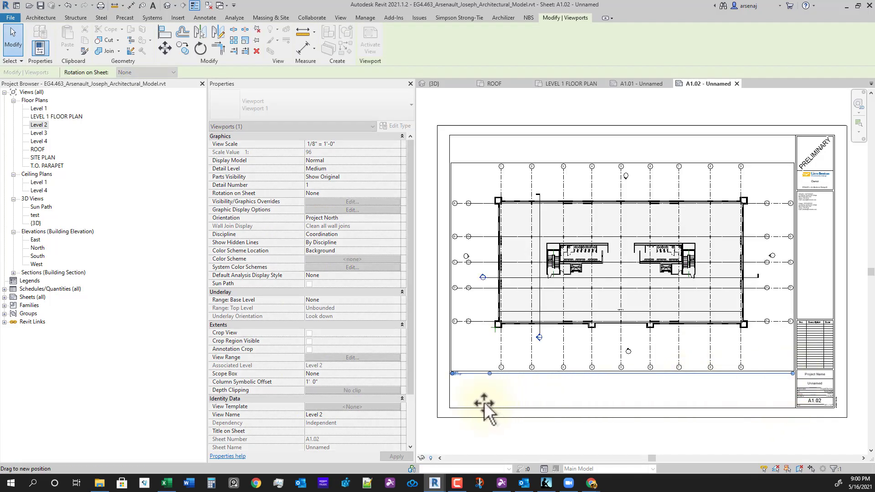
Step: Shorten the Level 2 view title line and move the title below the middle of the plan
drag(484, 402, 483, 401)
click(469, 384)
drag(457, 375, 621, 383)
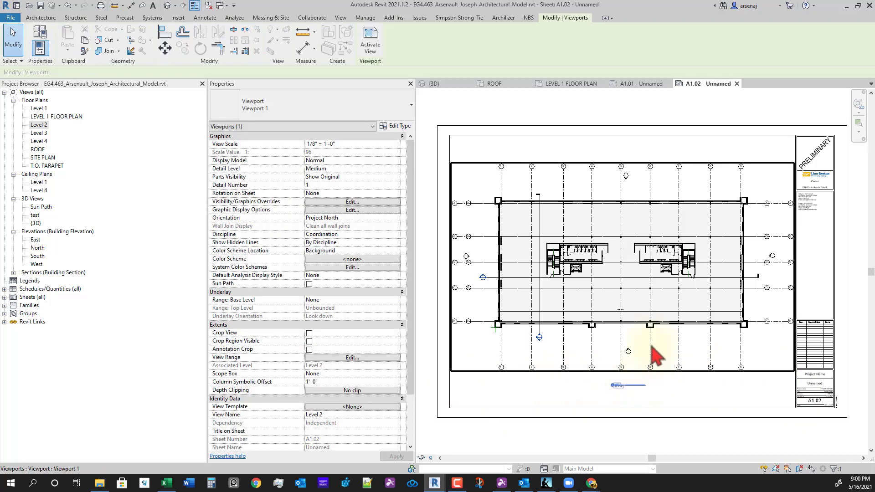
Step: Create a view template named Floor Plan from the LEVEL 1 FLOOR PLAN view on sheet A1.01
click(735, 196)
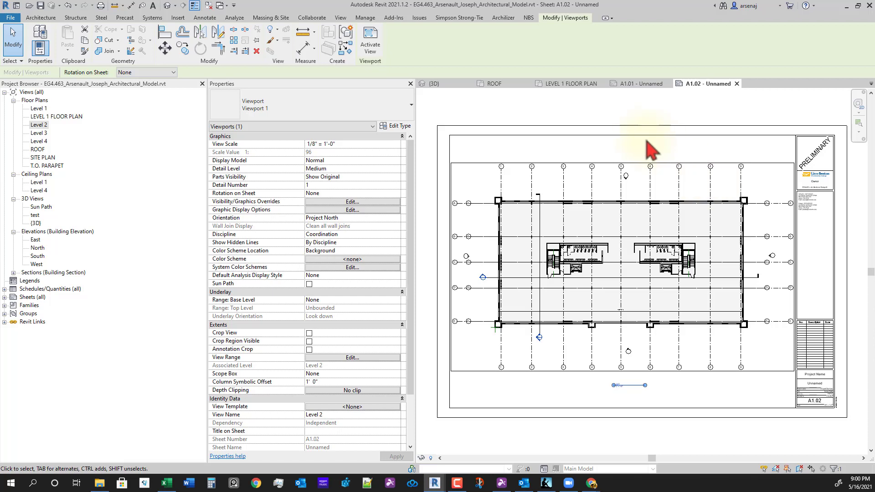
click(638, 84)
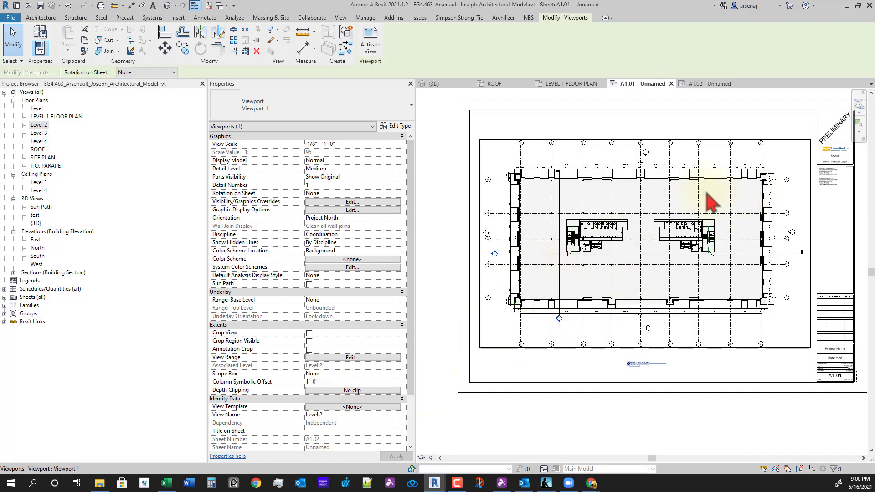
click(672, 248)
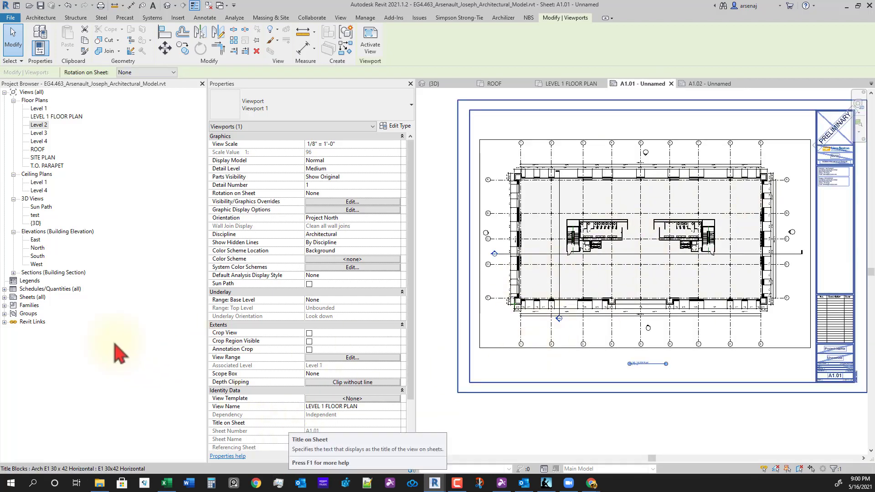
click(5, 298)
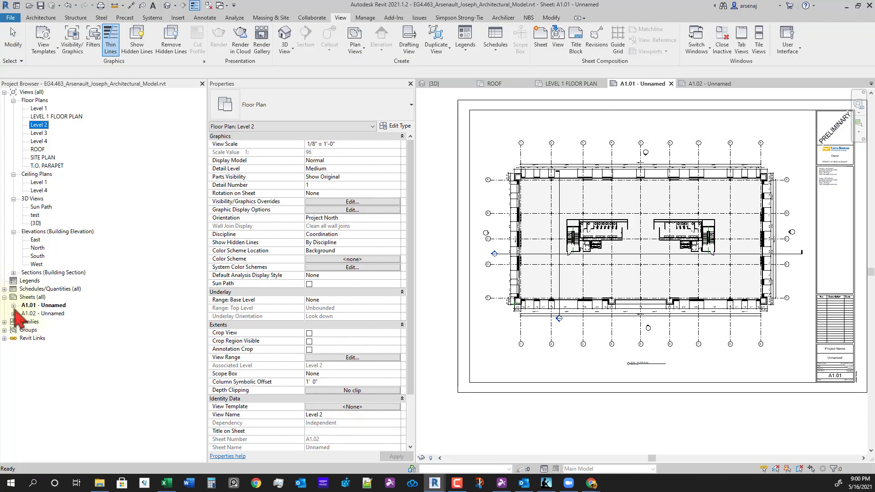
click(60, 313)
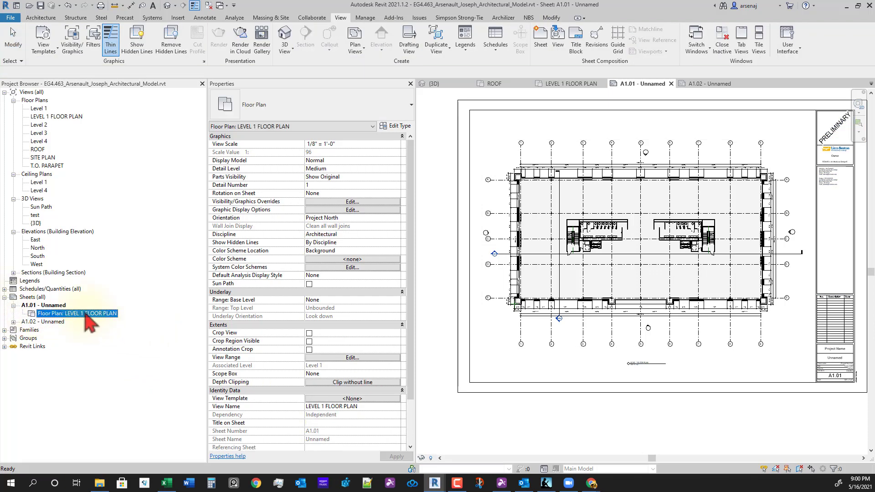
right_click(91, 316)
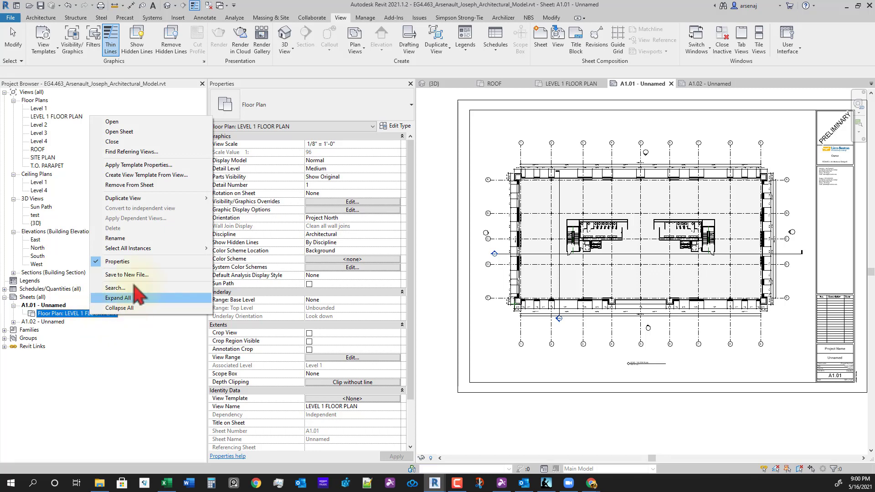
click(146, 175)
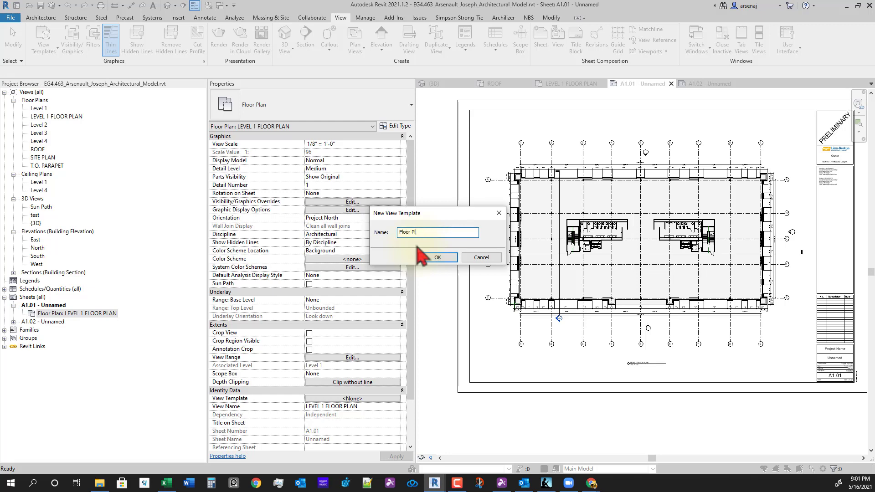
click(419, 254)
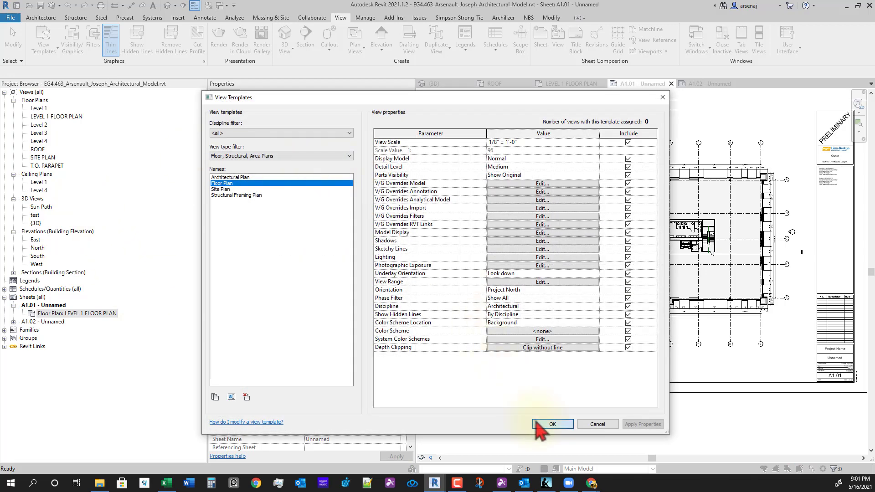
click(543, 425)
Step: Assign the Floor Plan view template to the LEVEL 1 FLOOR PLAN, Level 2, Level 3 and Level 4 plans, and return to sheet A1.02
click(61, 117)
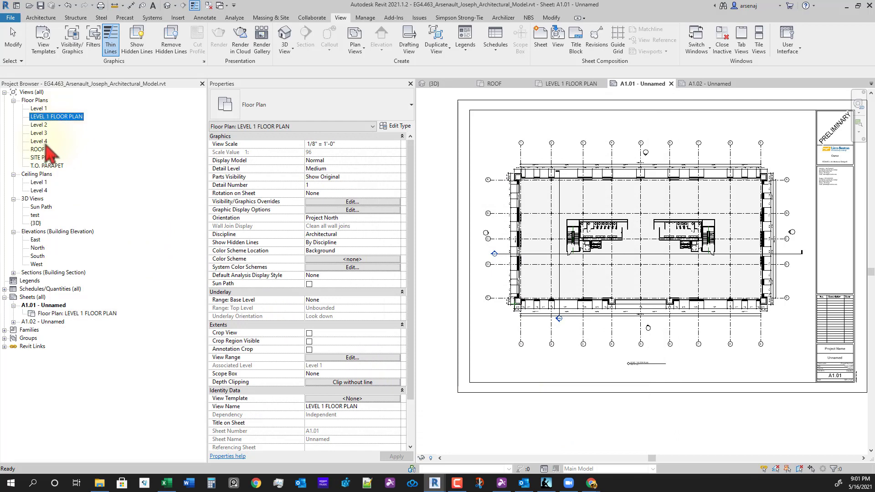
shift+click(41, 142)
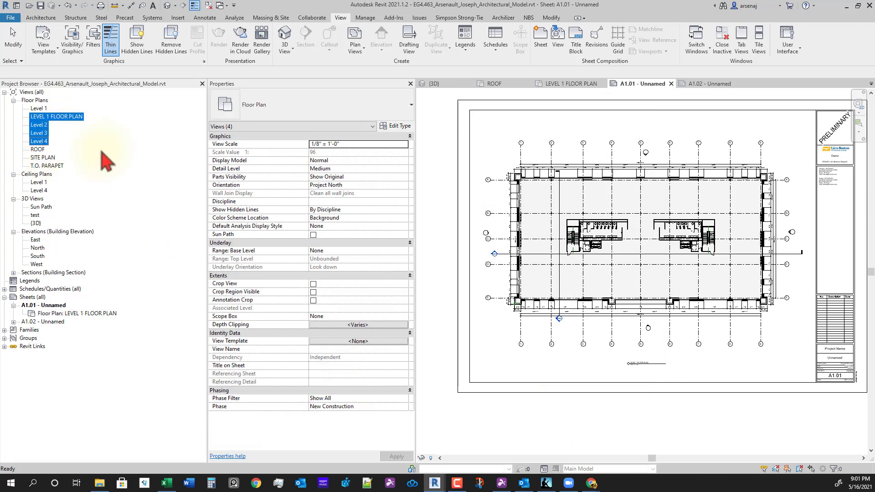
click(371, 342)
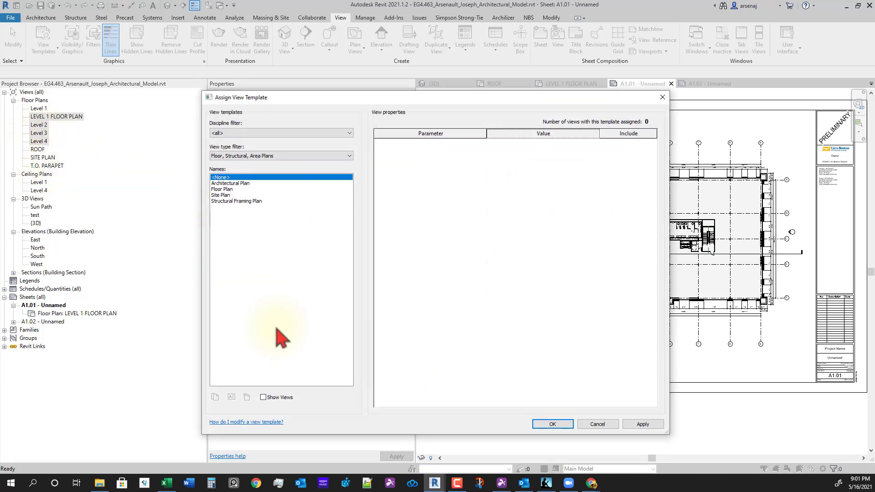
drag(319, 105, 347, 91)
click(256, 181)
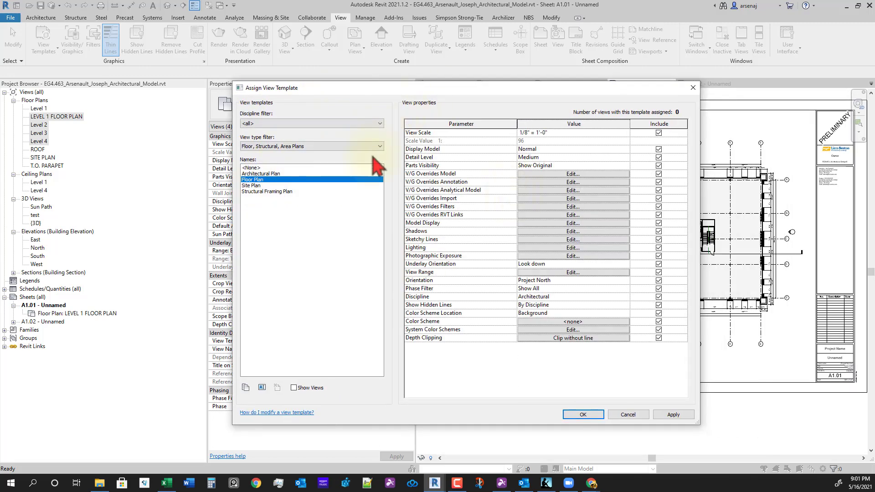
click(582, 416)
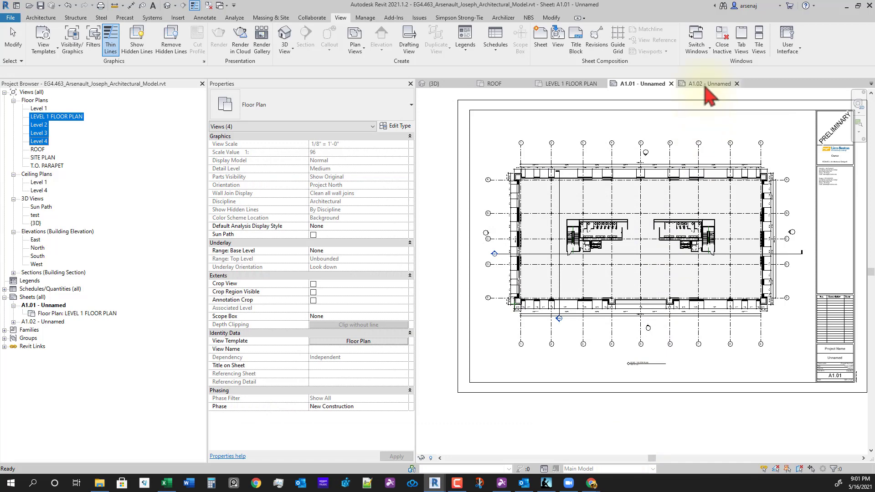
key(ctrl+Tab)
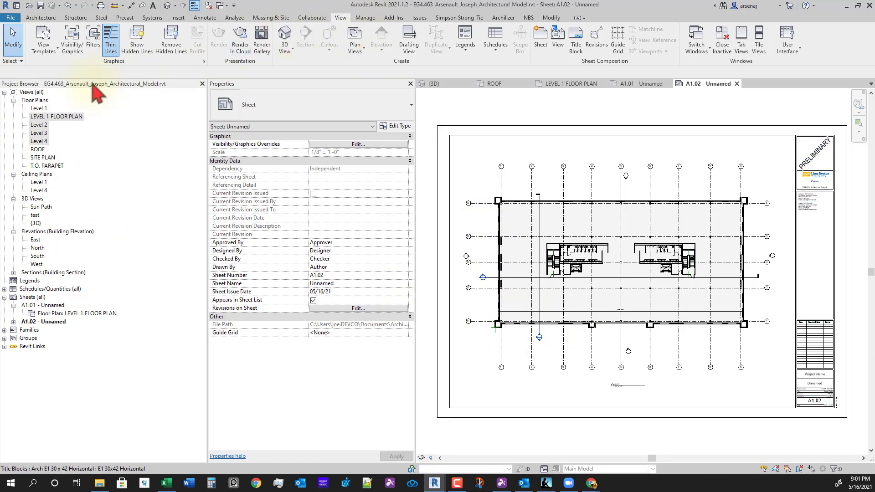
Step: Delete all the architectural view templates and the Export to Civil Engineering template from the project
click(45, 49)
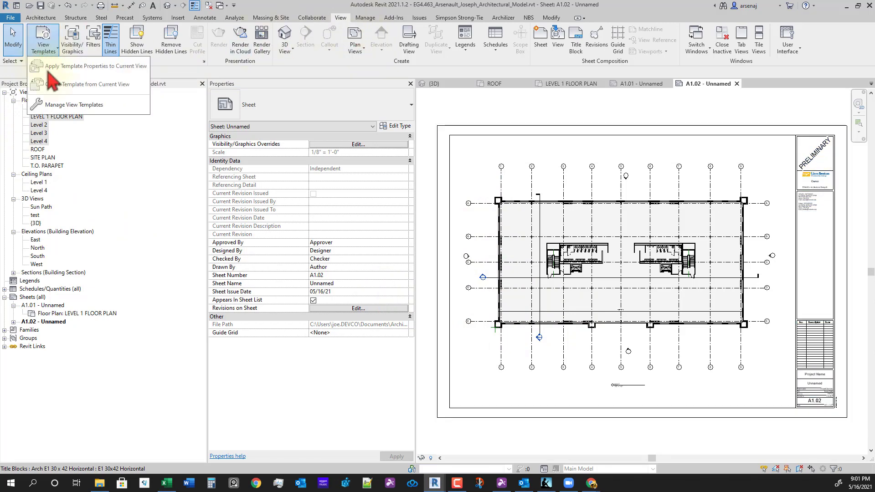
click(72, 105)
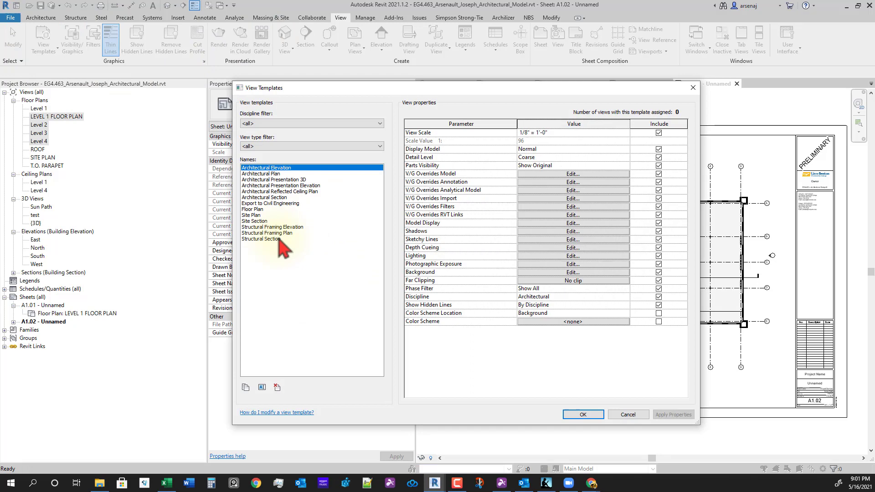
click(269, 209)
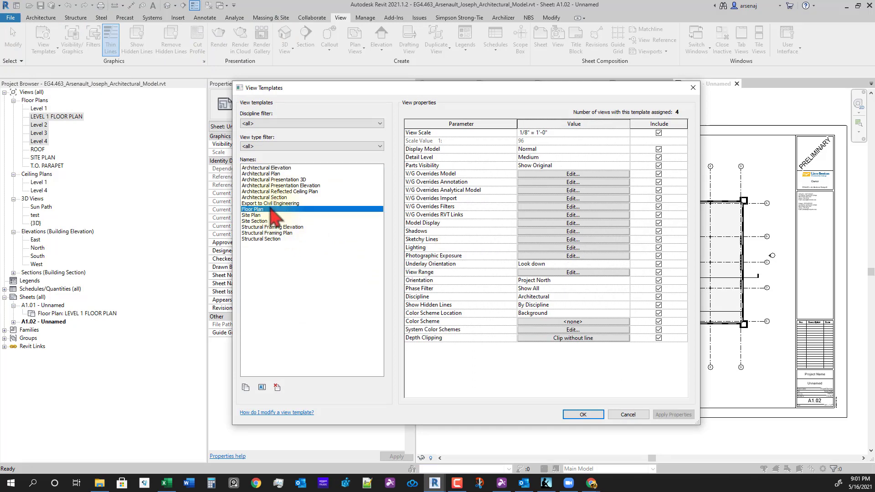
click(275, 168)
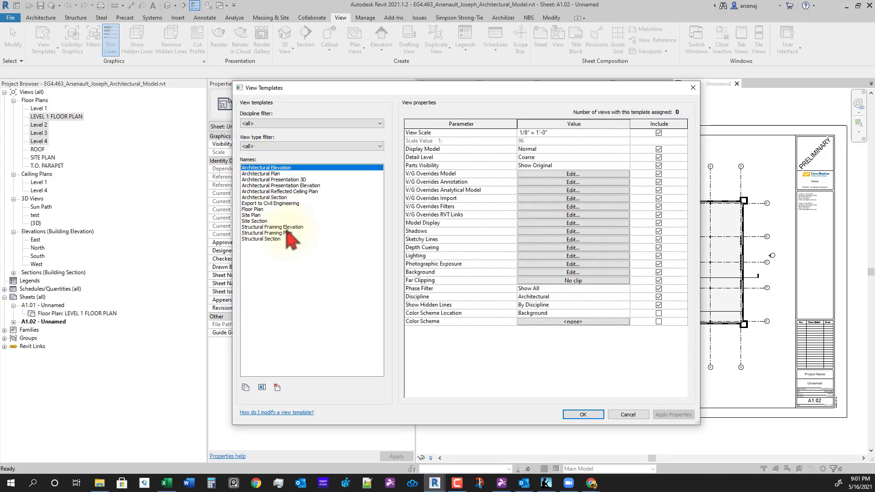
click(276, 387)
click(276, 387)
click(277, 387)
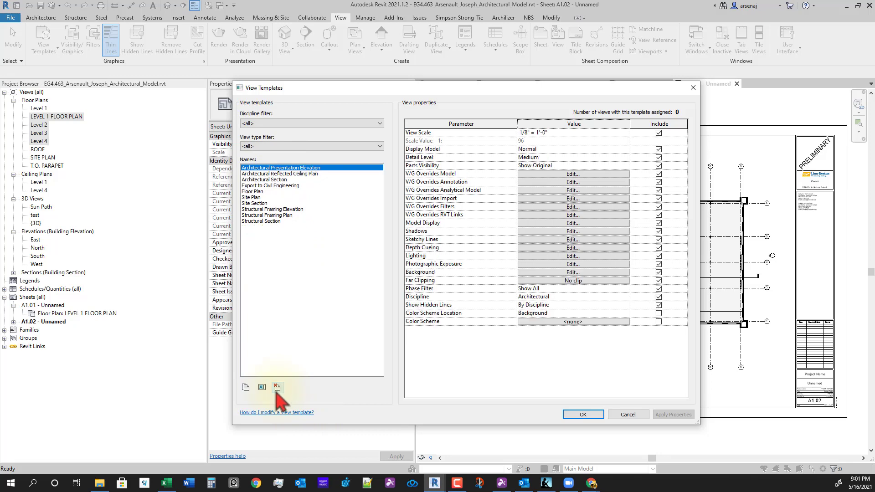
click(277, 387)
click(277, 387)
click(277, 387)
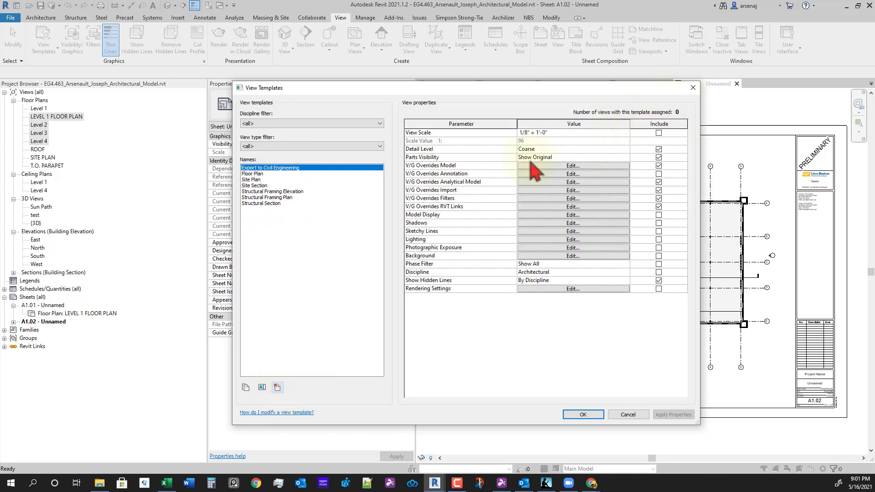
click(276, 387)
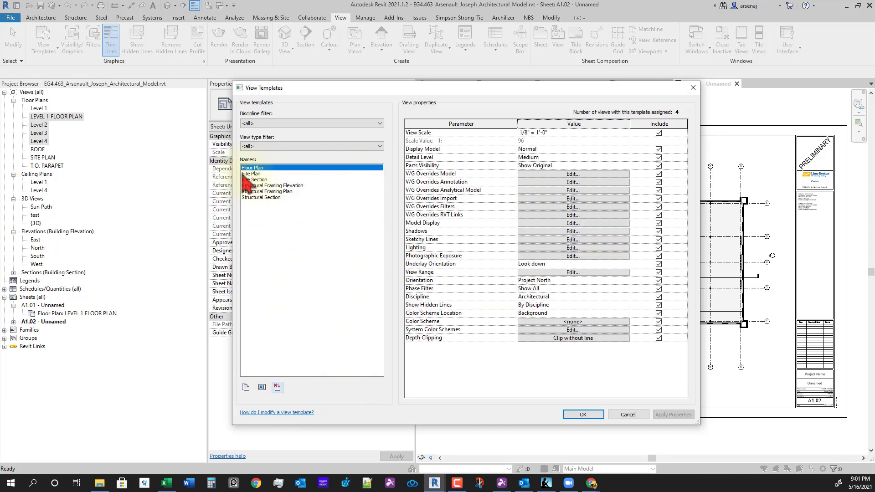
Step: Delete the site and structural view templates, keeping only Floor Plan, and accept the changes
click(250, 173)
click(276, 387)
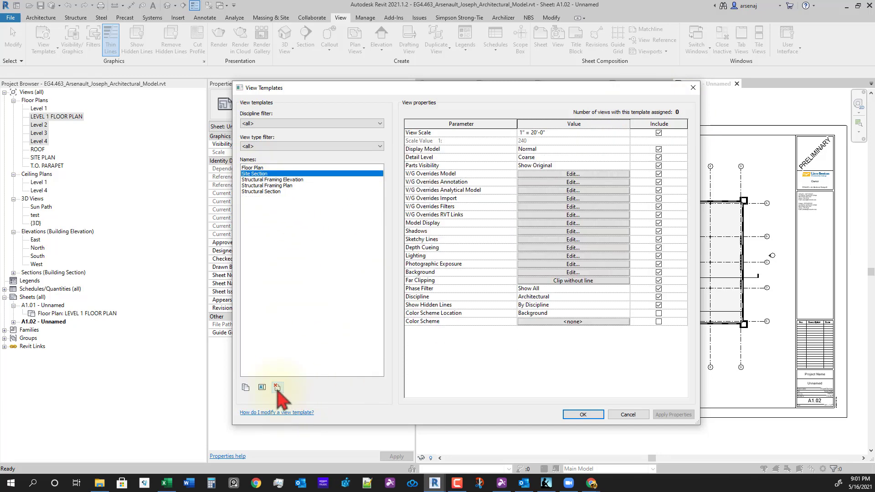
click(277, 387)
click(277, 387)
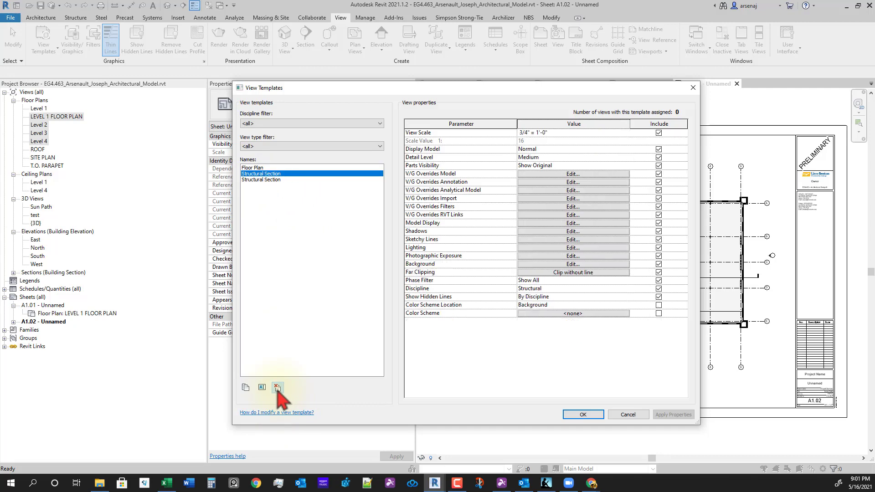
click(277, 387)
click(276, 387)
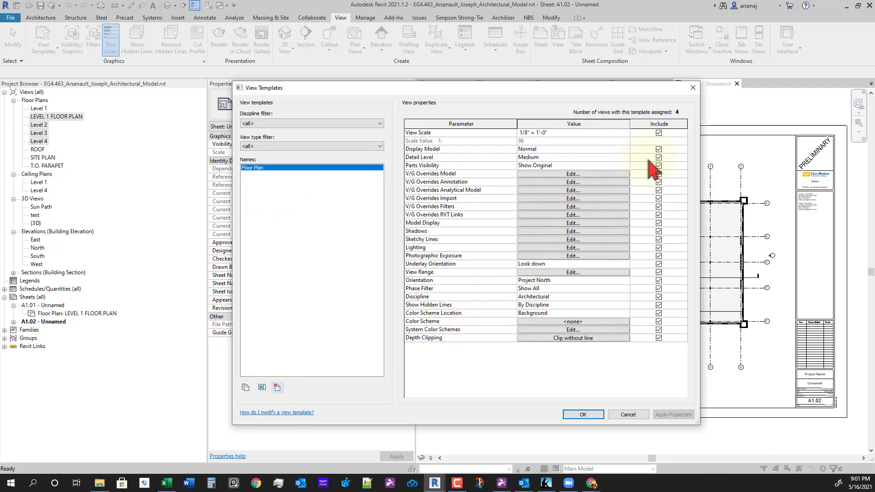
click(593, 416)
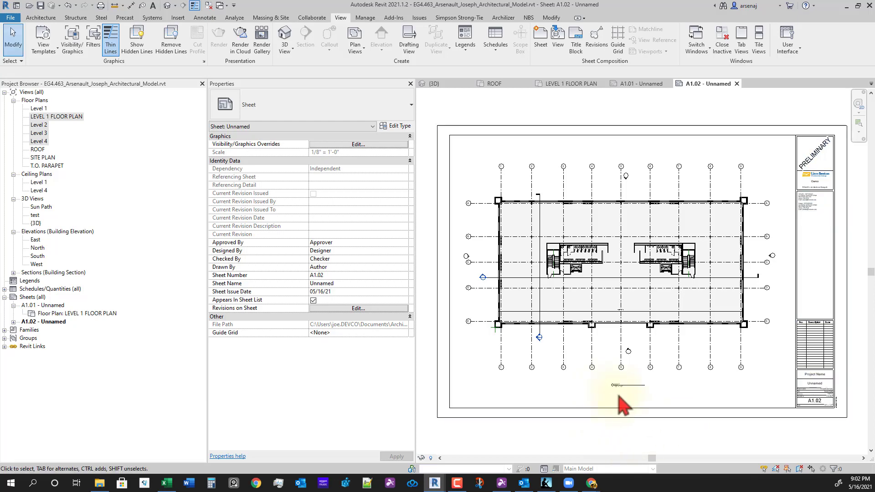
Step: Rename the Level 2 floor plan view as LEVEL 2 (3-4 SIM.)
scroll(664, 410, up, 3)
click(662, 316)
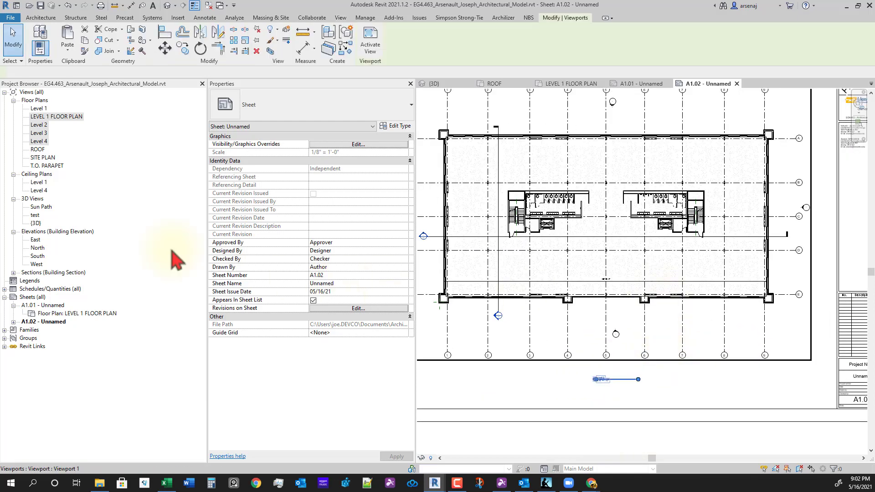
click(39, 124)
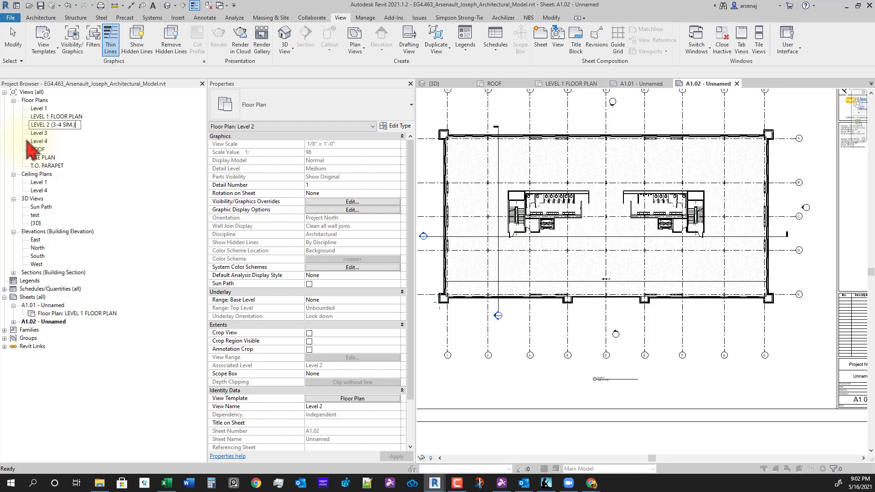
key(Return)
click(504, 247)
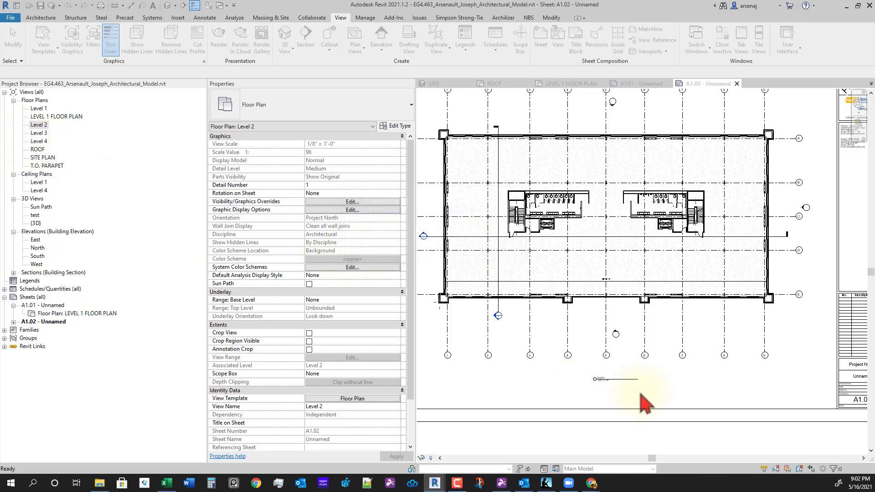
scroll(713, 350, down, 2)
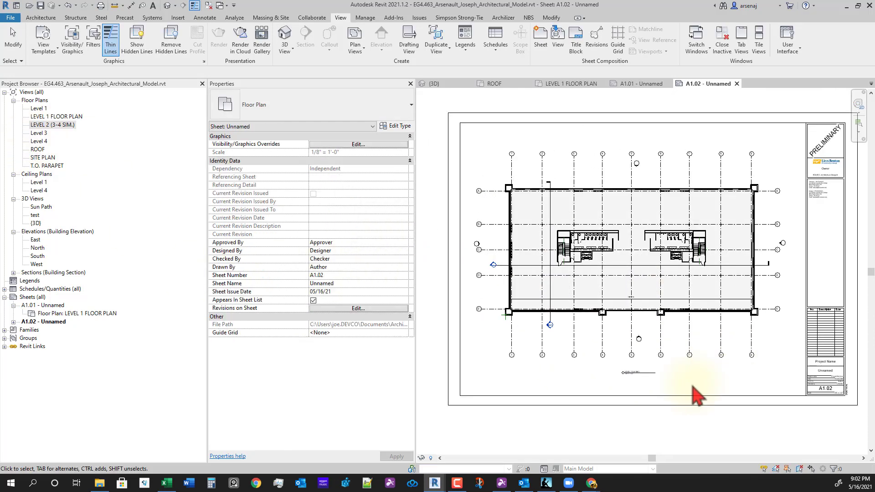
middle_drag(733, 445, 713, 437)
scroll(715, 440, down, 1)
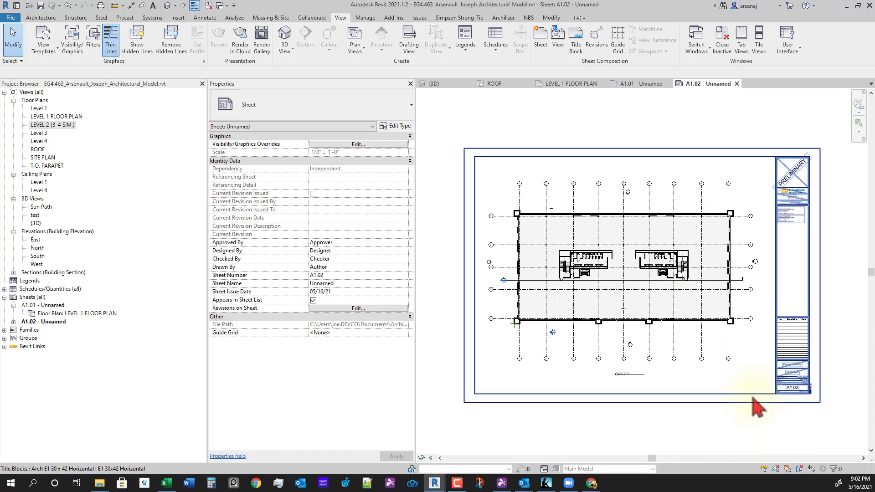
Step: Rename sheet A1.01 as LEVEL 01 FLOOR PLAN
scroll(819, 379, up, 4)
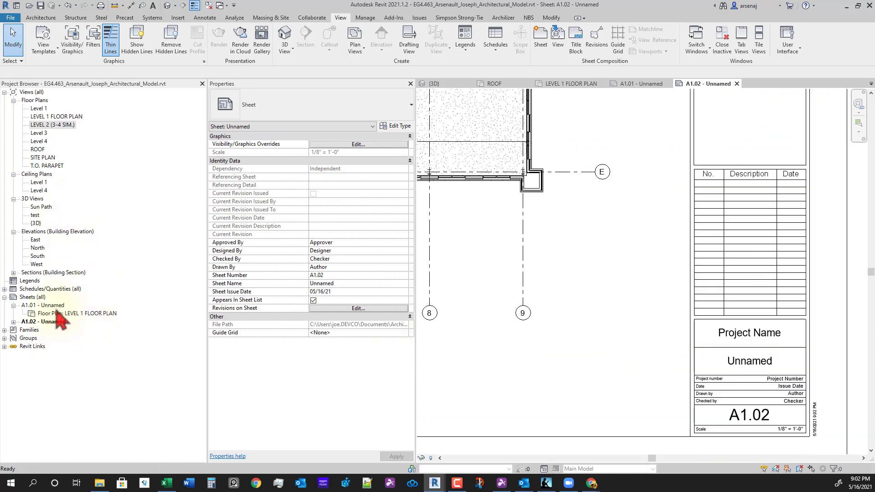
click(43, 305)
click(14, 306)
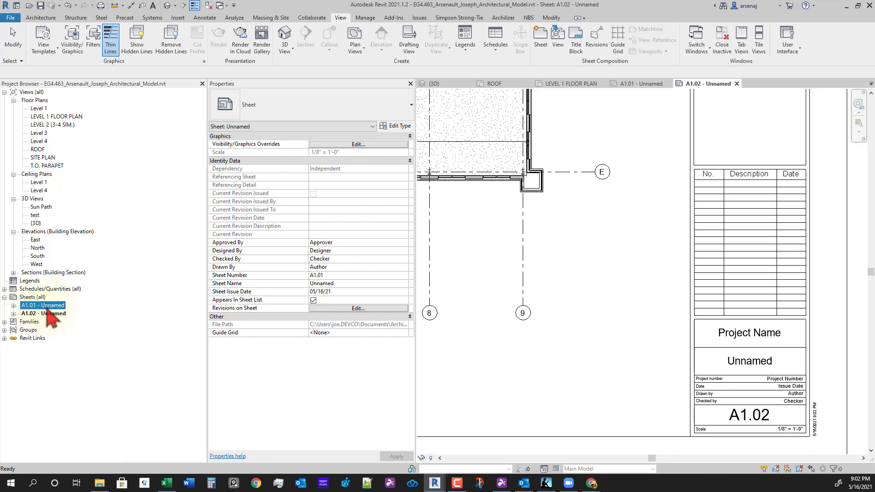
click(50, 307)
double_click(419, 248)
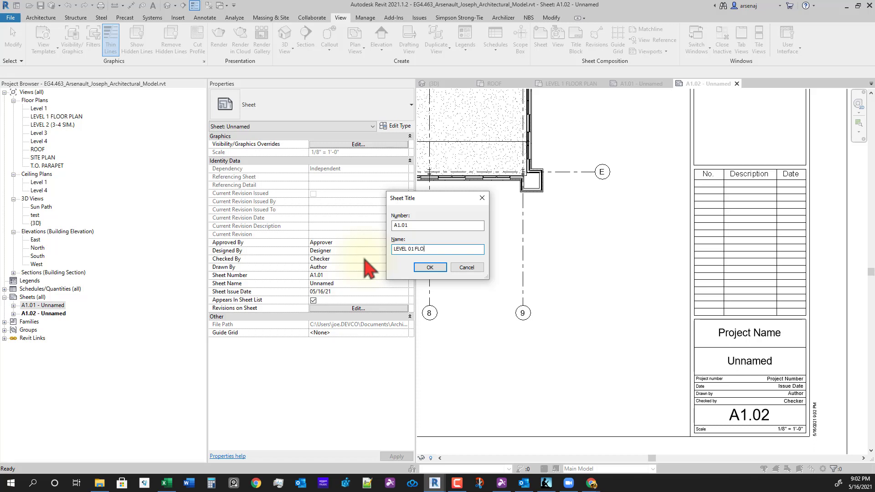
text(AN)
key(Return)
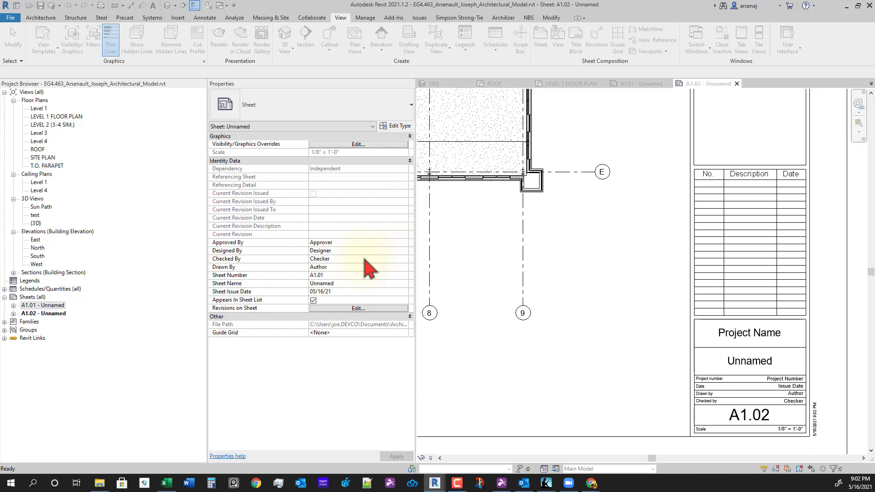
Step: Rename sheet A1.02 as LEVEL 2 FLOOR PLAN (3-4 SIM.)
click(61, 317)
click(61, 317)
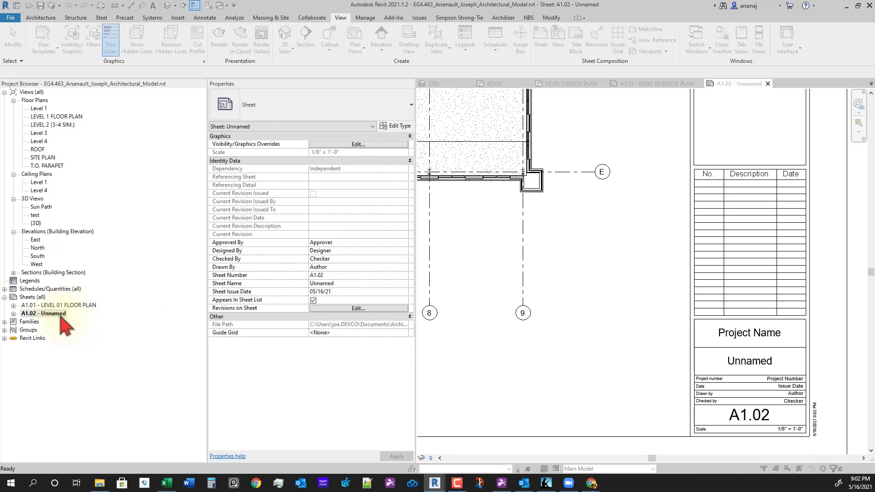
key(Tab)
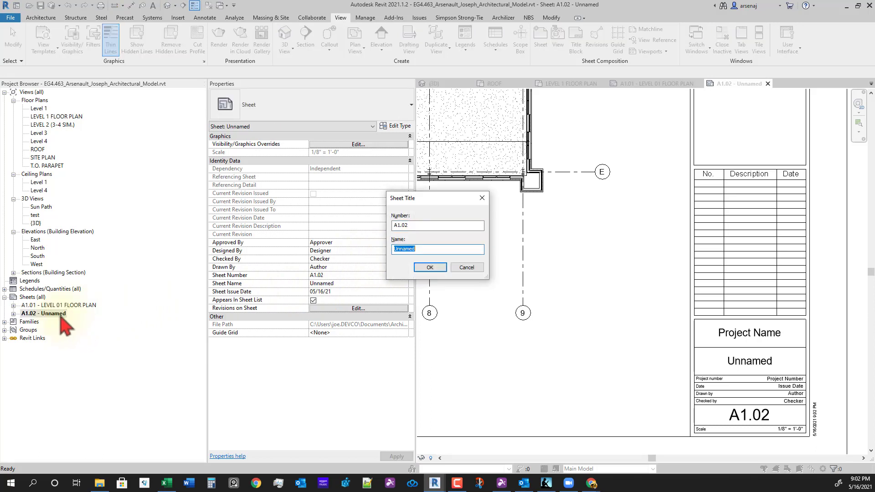
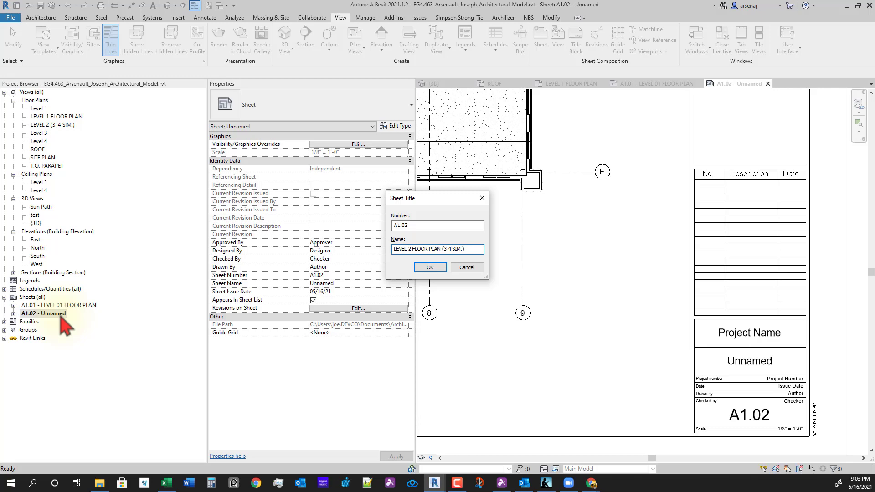
key(Return)
Step: Rename the Level 2 floor plan view as LEVEL 2 FLOOR PLAN (3-4 SIM.) to match its sheet name
click(63, 126)
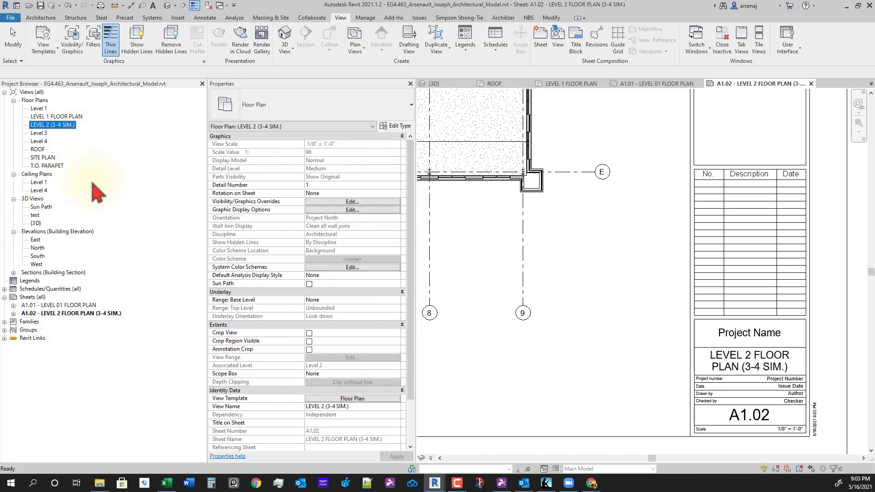
key(F2)
click(52, 127)
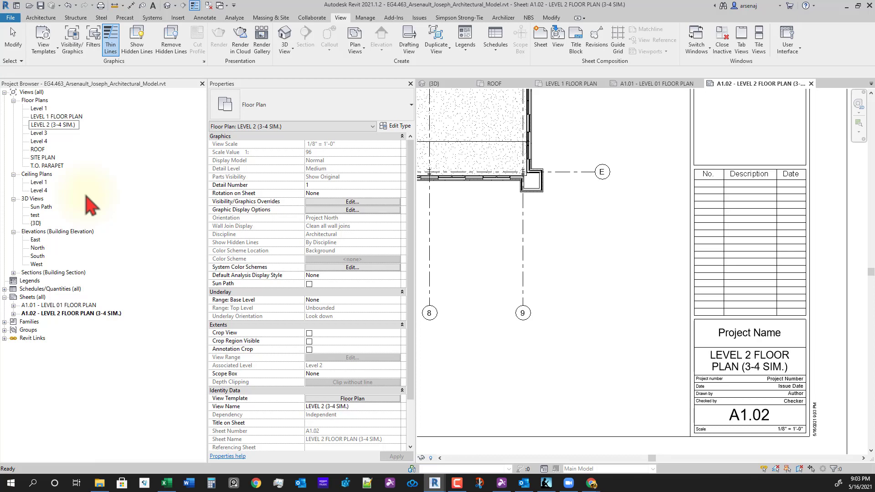
text(FLOOR PLAN)
key(Return)
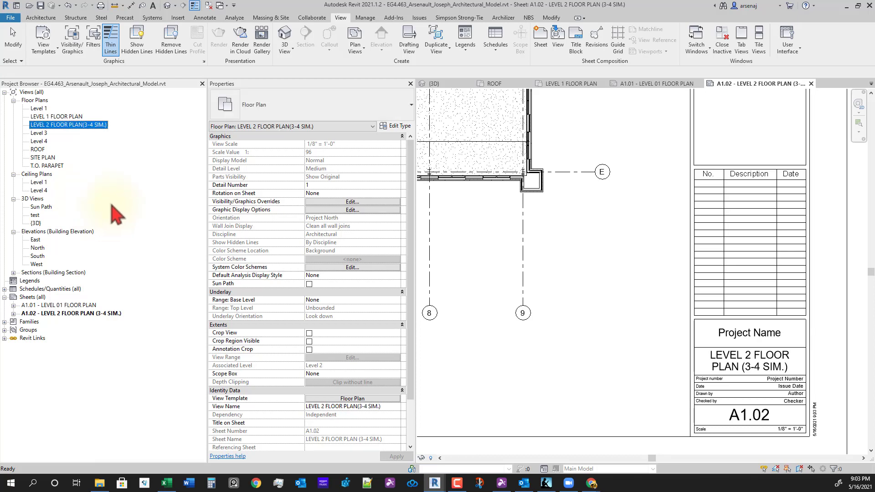
click(86, 128)
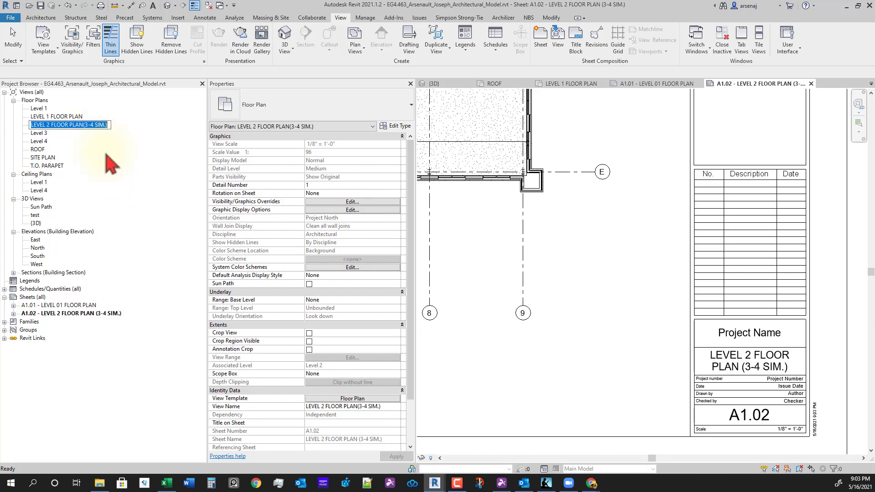
click(85, 124)
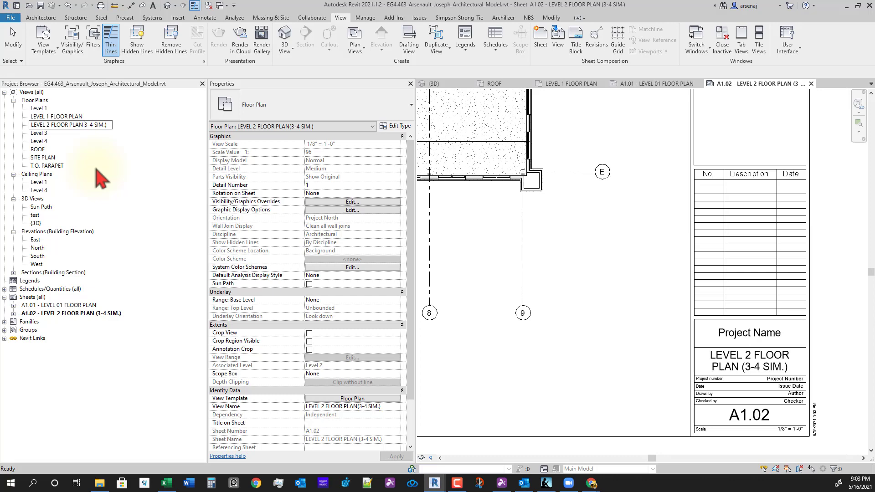
key(Return)
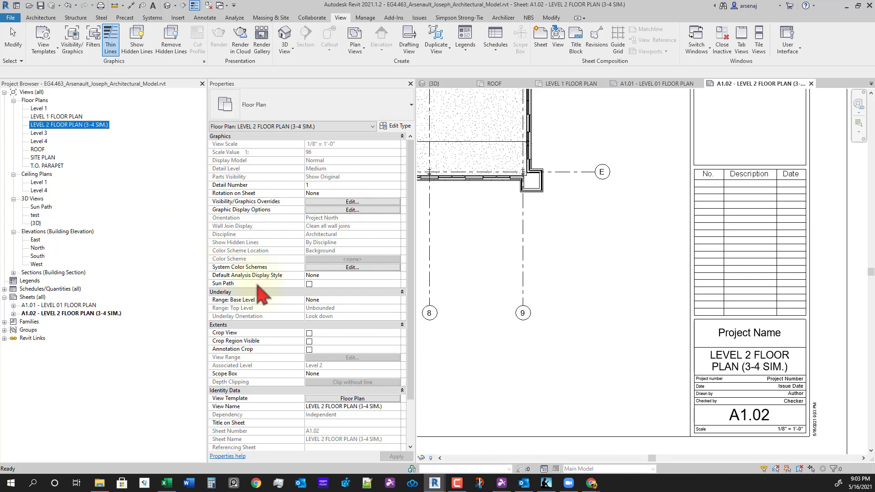
Step: Examine the title blocks on sheets A1.02 and A1.01 to check their sheet names and the plan layout
click(607, 411)
scroll(607, 410, down, 2)
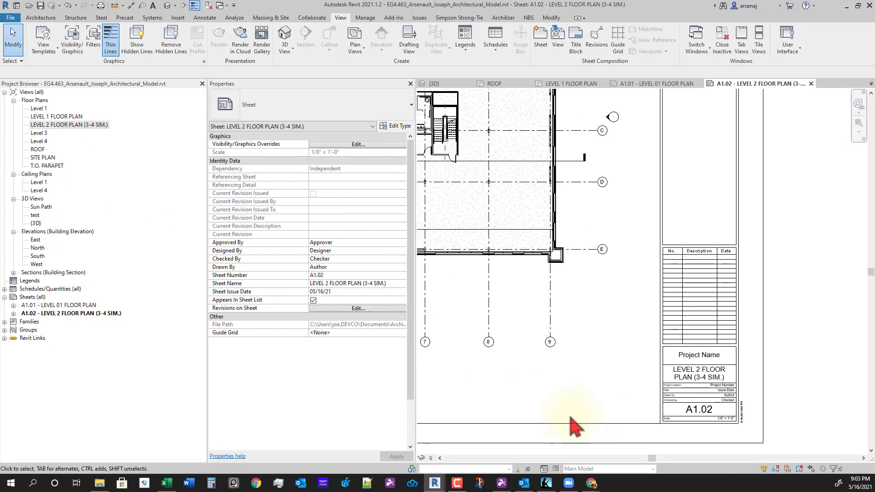
click(657, 83)
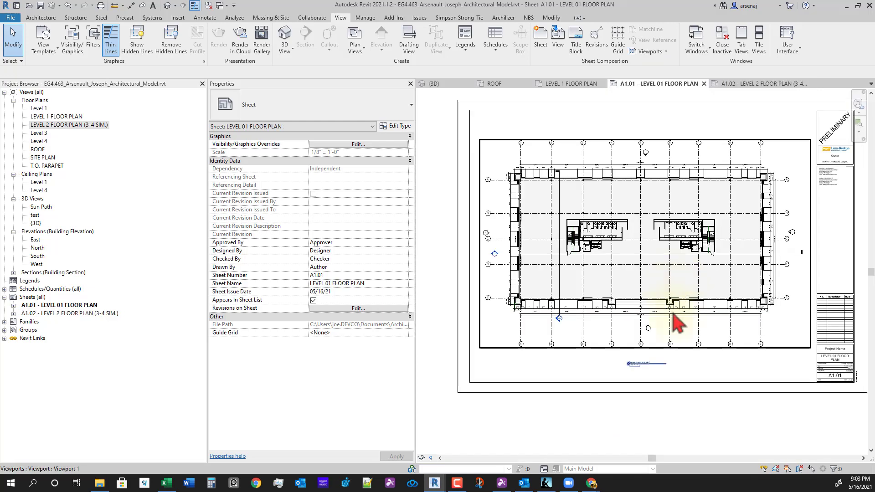
scroll(834, 379, up, 3)
scroll(839, 371, up, 2)
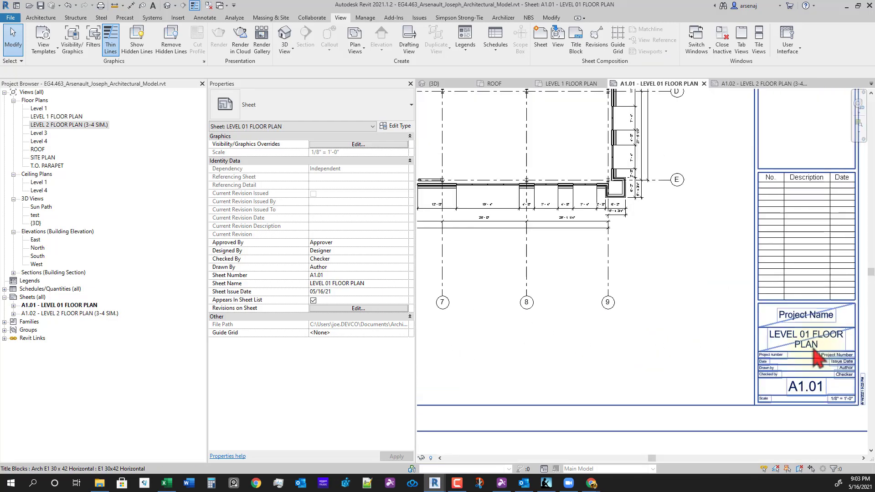
scroll(766, 370, down, 2)
middle_drag(765, 367, 802, 425)
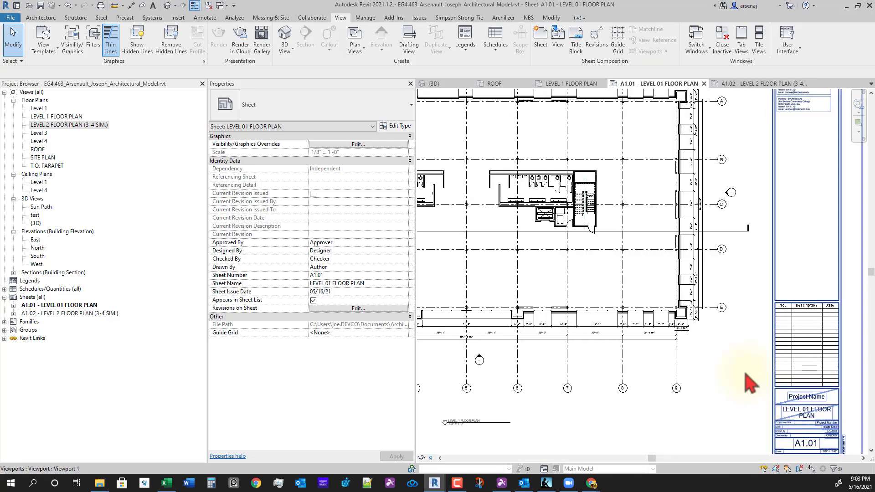
scroll(744, 374, down, 1)
middle_drag(862, 433, 832, 423)
Step: Set the project name in the title block of sheet A1.01 to OFFICE SPACE CORE & SHELL
scroll(761, 402, up, 4)
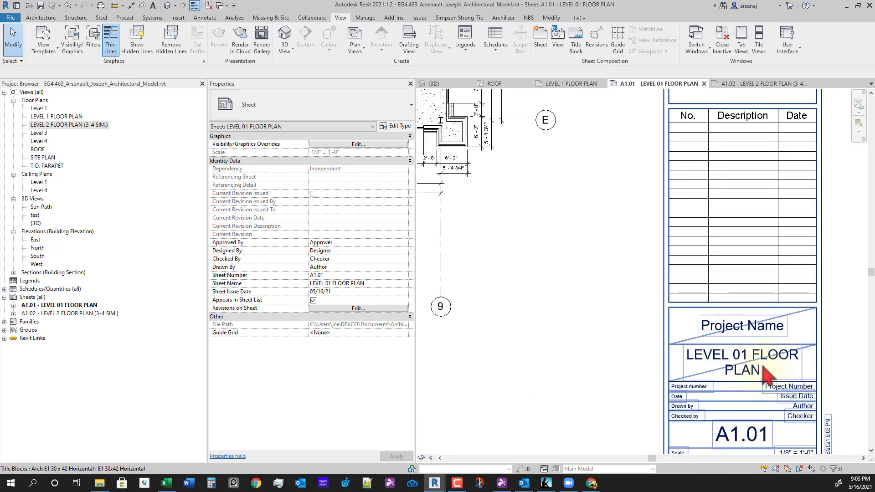
click(771, 339)
click(765, 334)
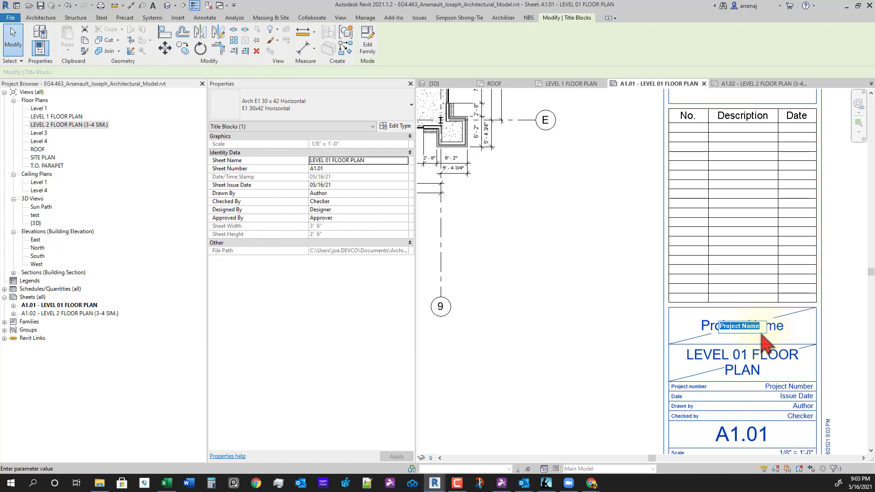
text(RE)
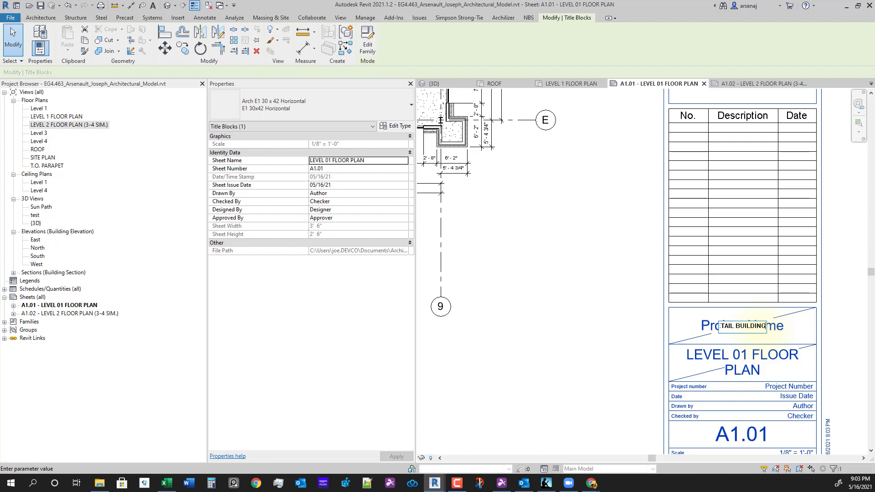
key(ctrl+a)
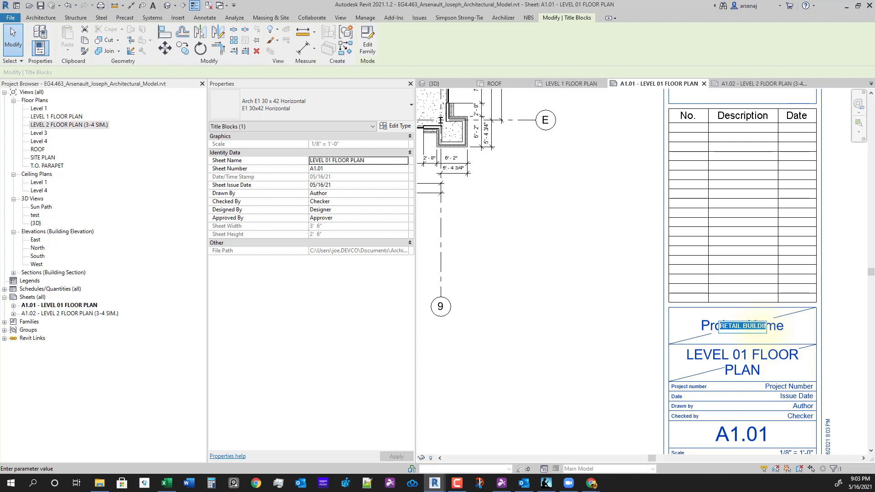
text(0)
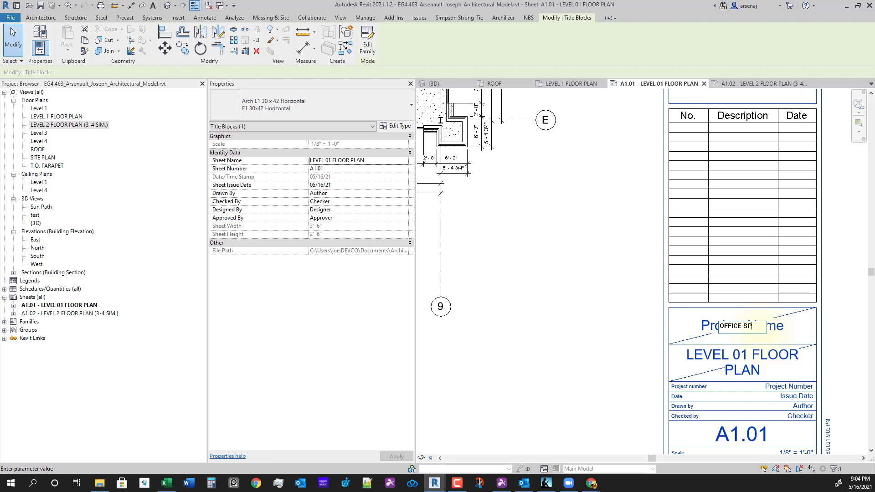
text(FFICE SPACV)
key(BackSpace)
text(E CORE *)
key(BackSpace)
text(& SHELL)
key(Return)
click(637, 342)
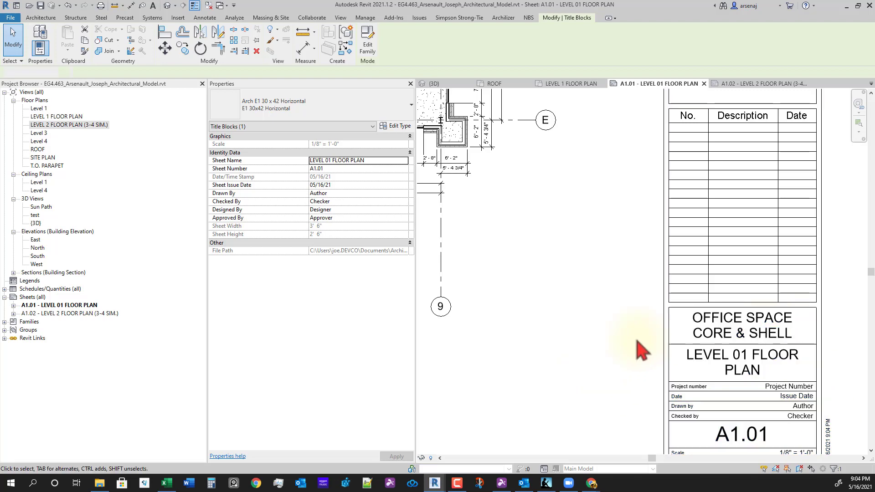
Step: Set the owner in the title block of sheet A1.01 to LINN-BENTON COMMUNITY COLLEGE
scroll(635, 349, down, 3)
mouse_move(633, 374)
middle_down()
mouse_move(621, 352)
mouse_move(623, 367)
middle_up()
middle_drag(675, 228, 666, 385)
middle_drag(661, 178, 654, 317)
scroll(655, 318, down, 1)
scroll(659, 325, up, 5)
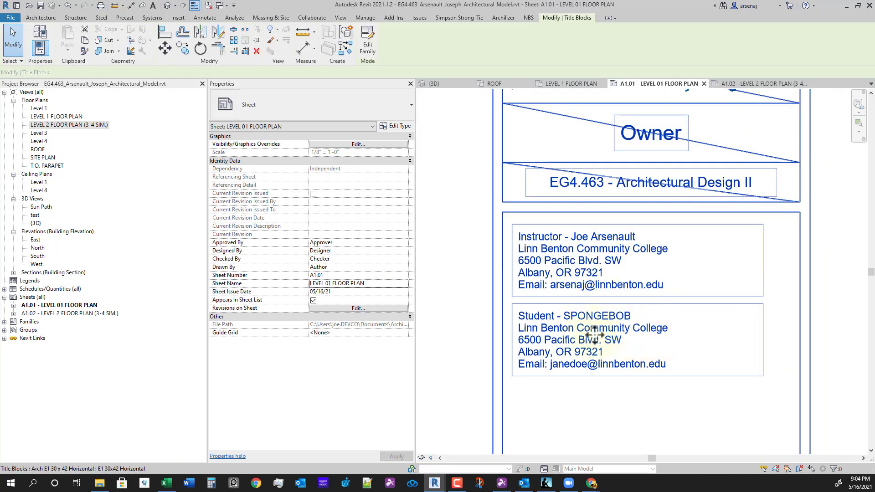
click(627, 340)
scroll(638, 354, down, 2)
scroll(689, 398, down, 2)
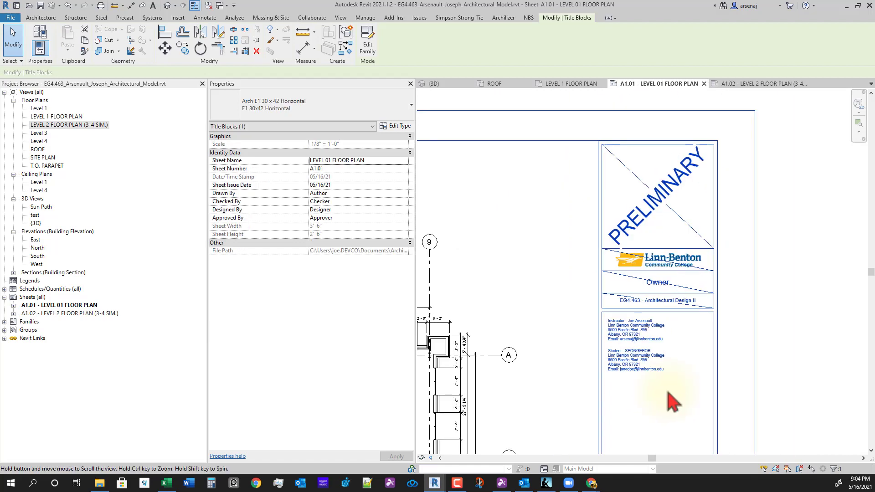
click(657, 283)
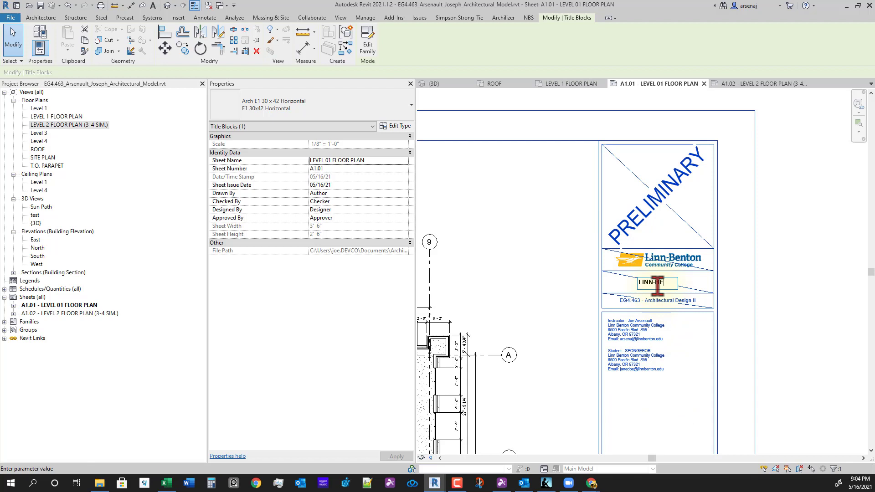
text(LINN-BENTON COMMUNITY COLLE)
key(Return)
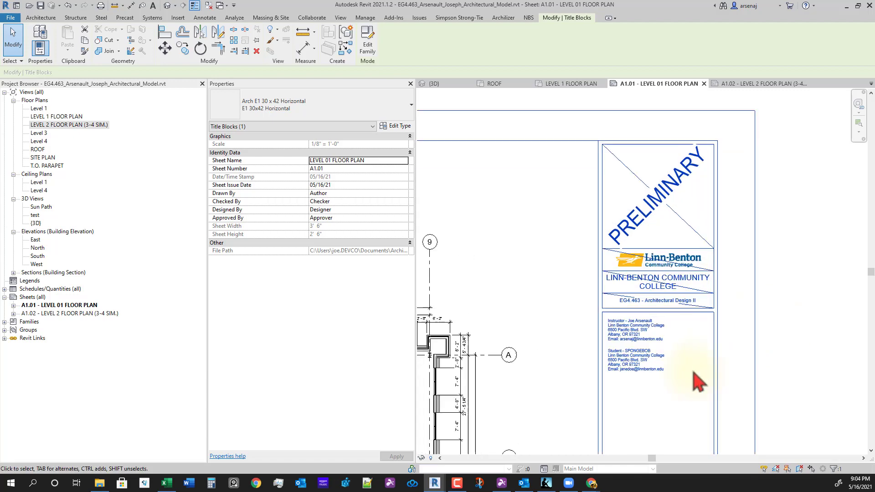
Step: Create a new sheet with the Arch E1 30 x 42 Horizontal title block
middle_drag(662, 441, 685, 353)
scroll(688, 363, down, 5)
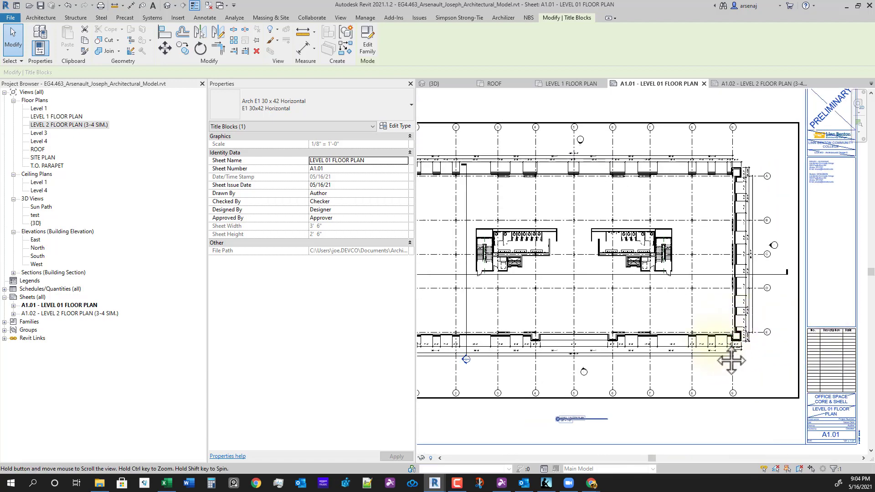
click(343, 19)
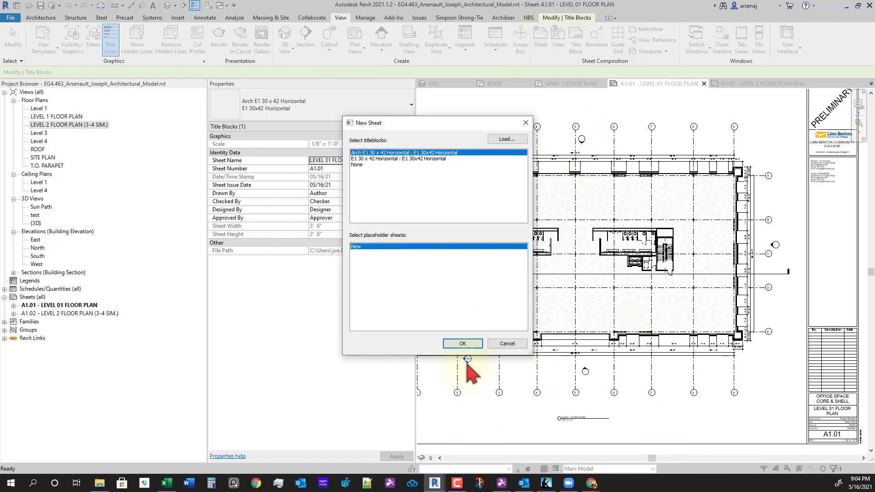
click(462, 352)
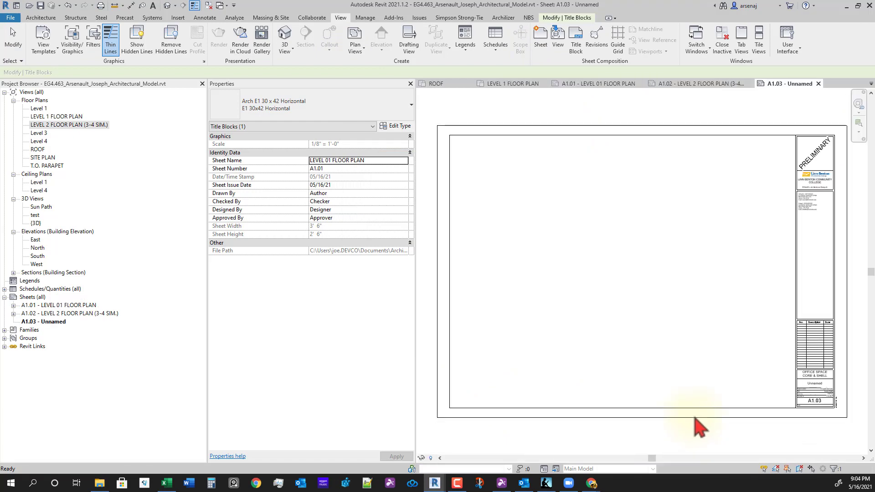
Step: Name sheet A1.03 ROOF PLAN directly in its title block
scroll(800, 410, up, 3)
click(803, 401)
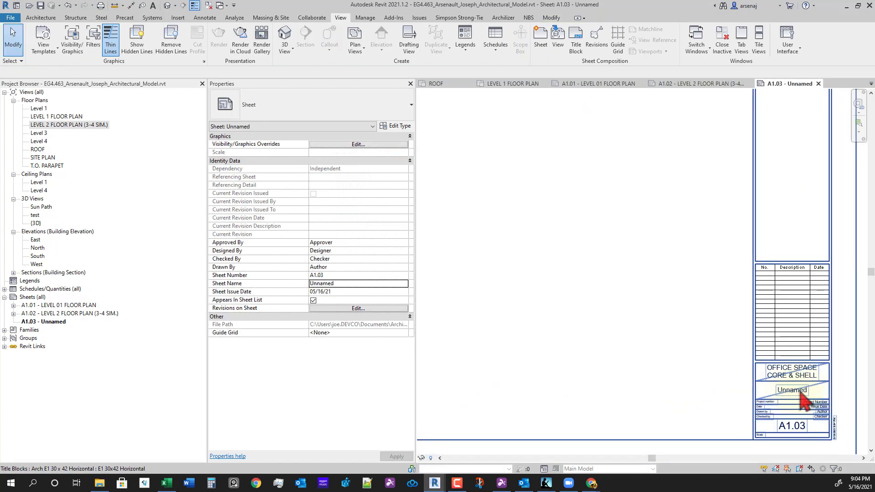
click(803, 390)
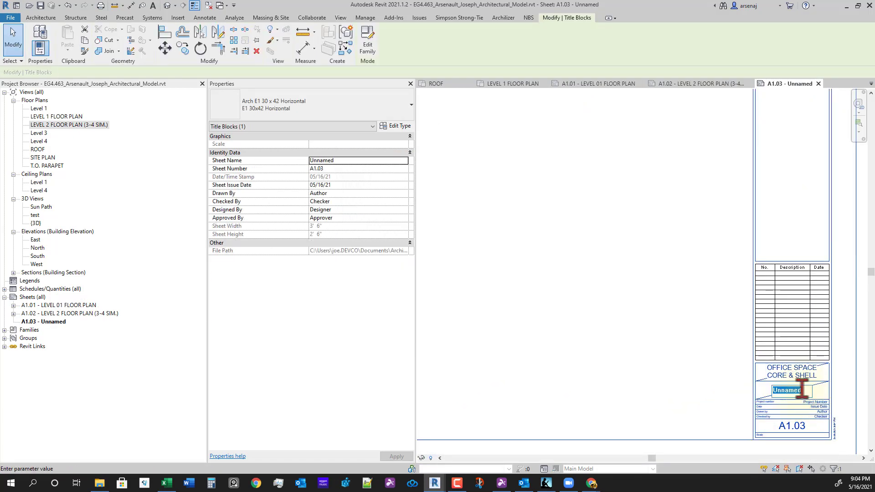
text(F PLAN)
key(Return)
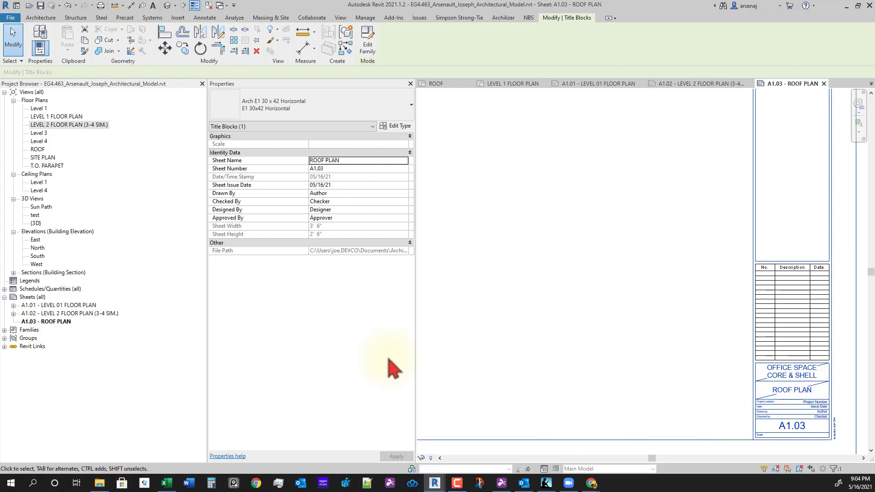
Step: Rename the ROOF floor plan view as ROOF PLAN without renaming the corresponding level and views
click(38, 150)
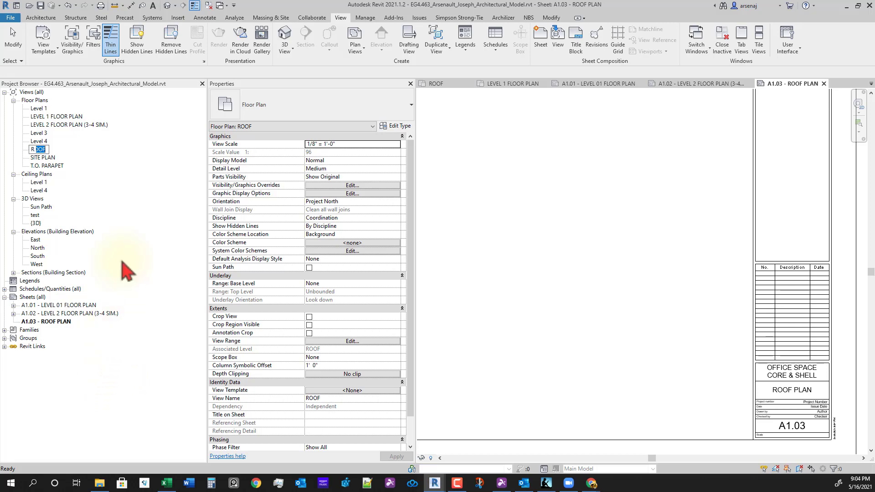
text(N)
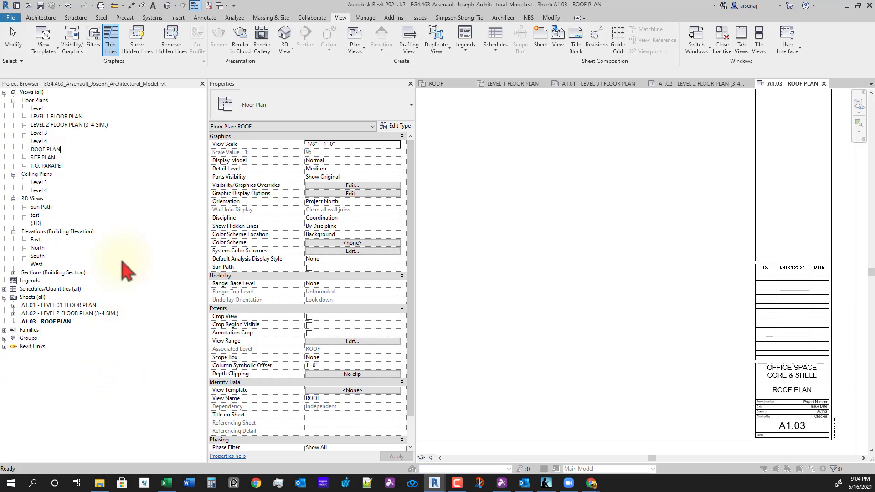
key(Return)
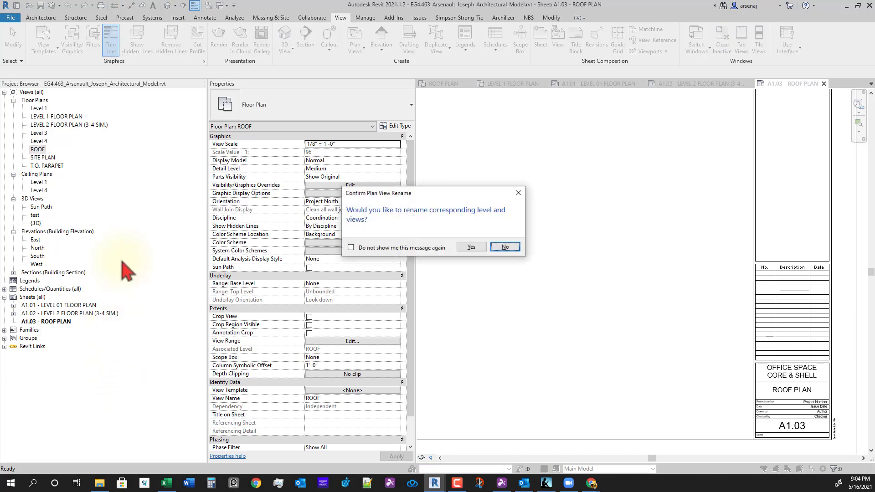
click(508, 252)
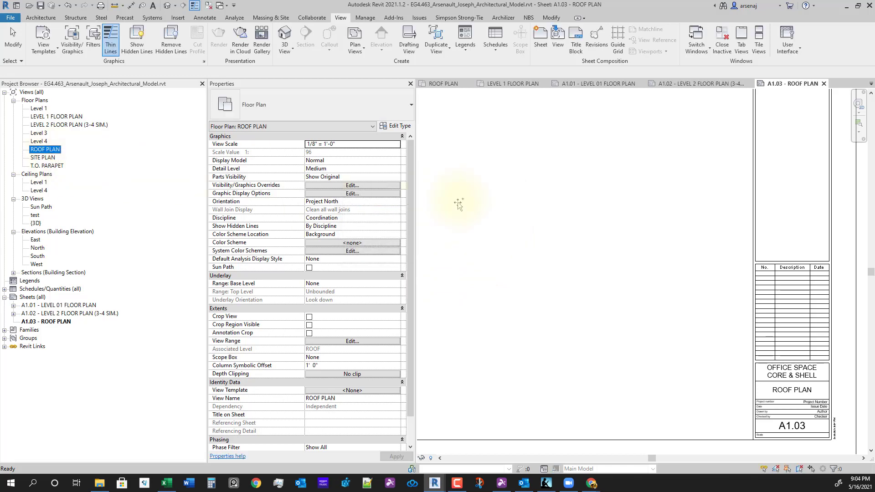
Step: Place the ROOF PLAN view on sheet A1.03, centred in the drawing area beside the title block
drag(556, 244, 555, 249)
scroll(553, 293, down, 5)
middle_drag(553, 293, 638, 292)
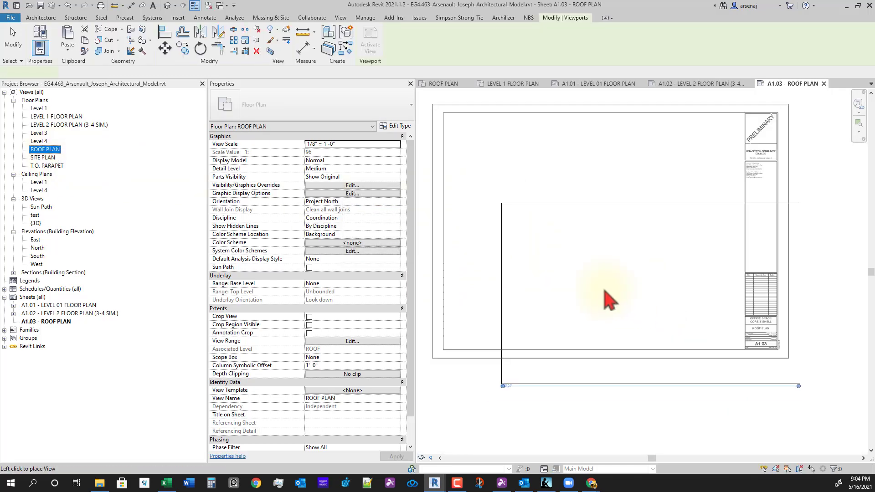
scroll(604, 291, down, 1)
click(610, 245)
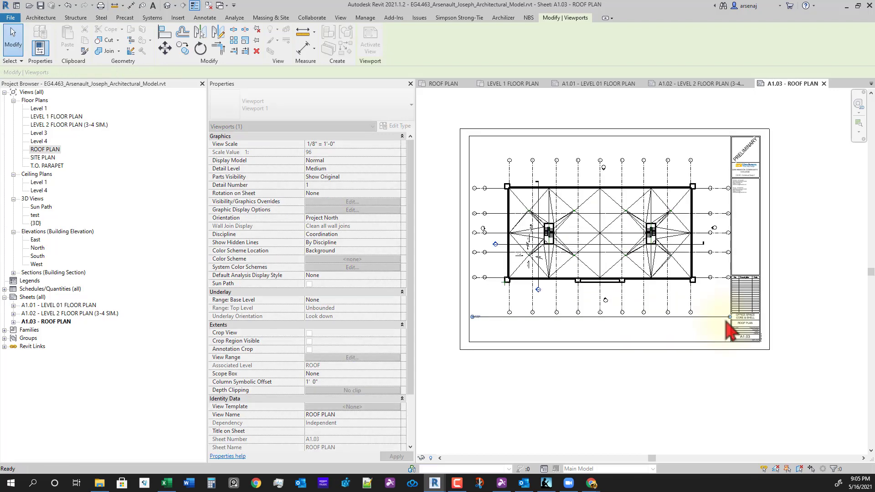
Step: Shorten the ROOF PLAN view title line and position the title centred beneath the plan on sheet A1.03
drag(658, 333, 610, 328)
click(493, 333)
click(486, 318)
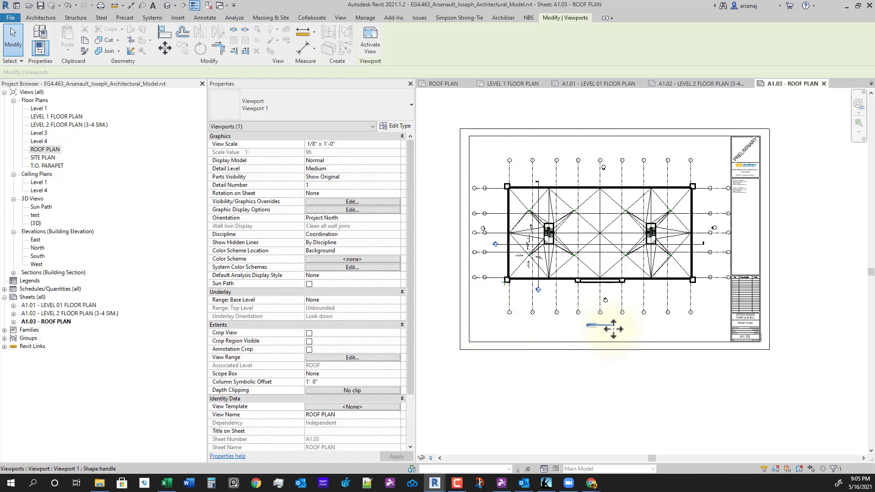
click(639, 348)
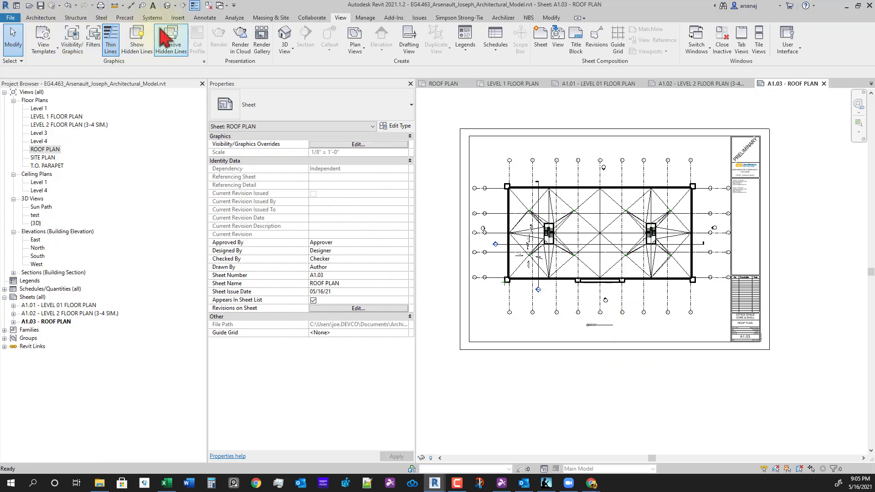
Step: Place a North Arrow 2 symbol just past the end of the ROOF PLAN view title line on sheet A1.03
click(205, 18)
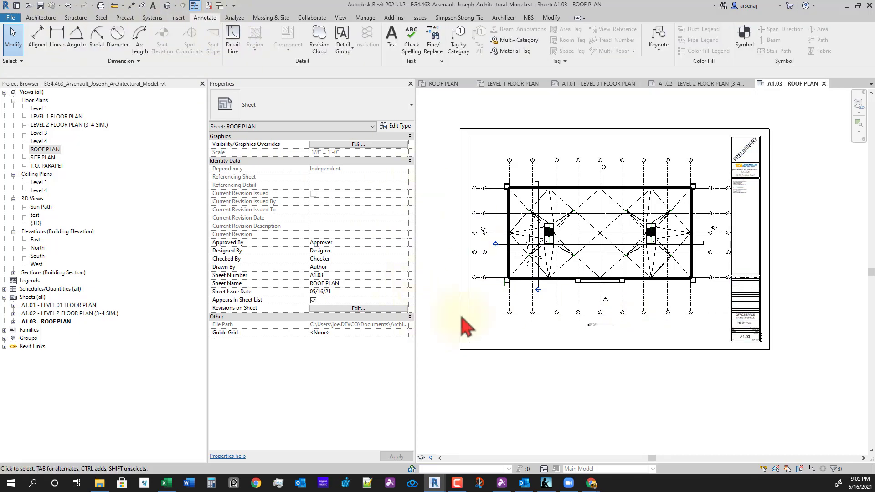
click(745, 42)
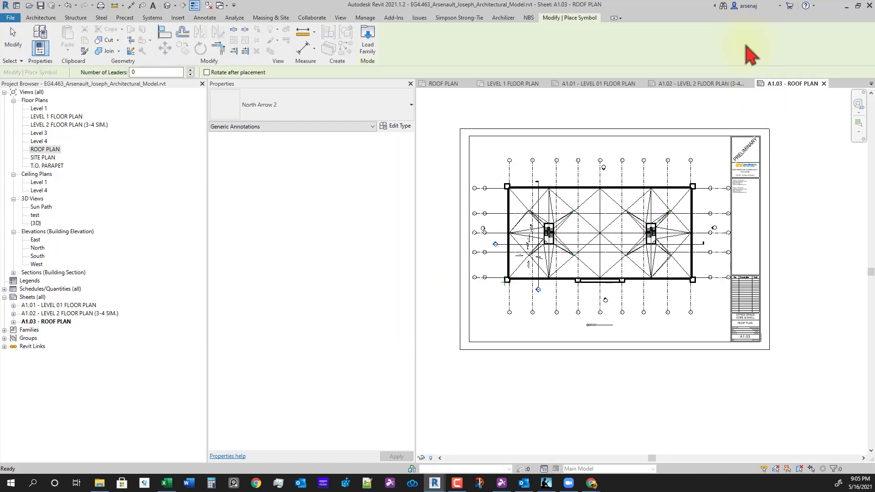
click(305, 112)
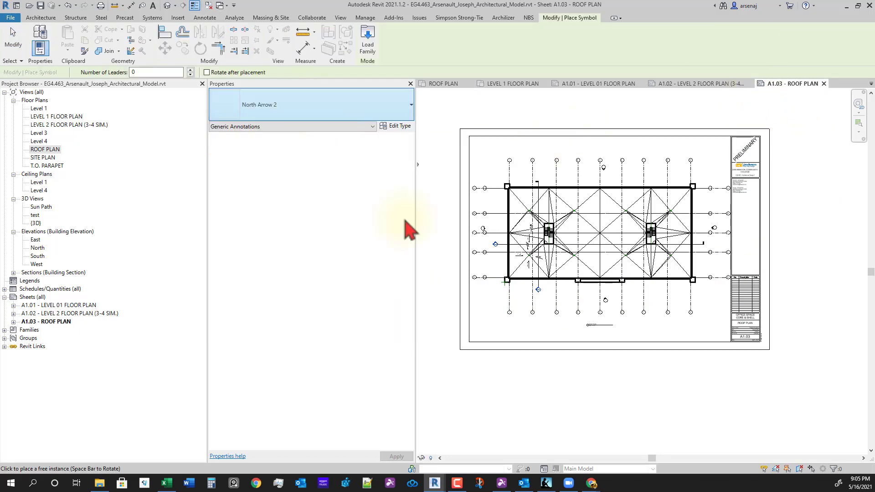
scroll(606, 329, up, 5)
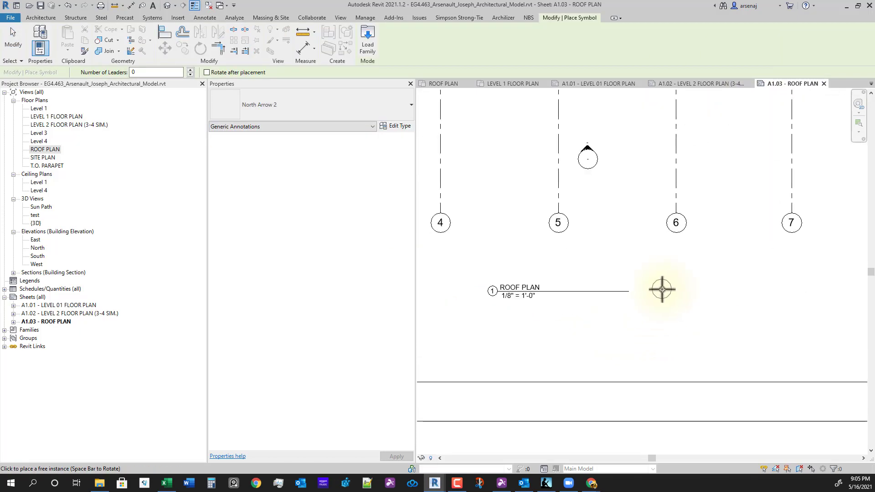
click(660, 291)
key(Escape)
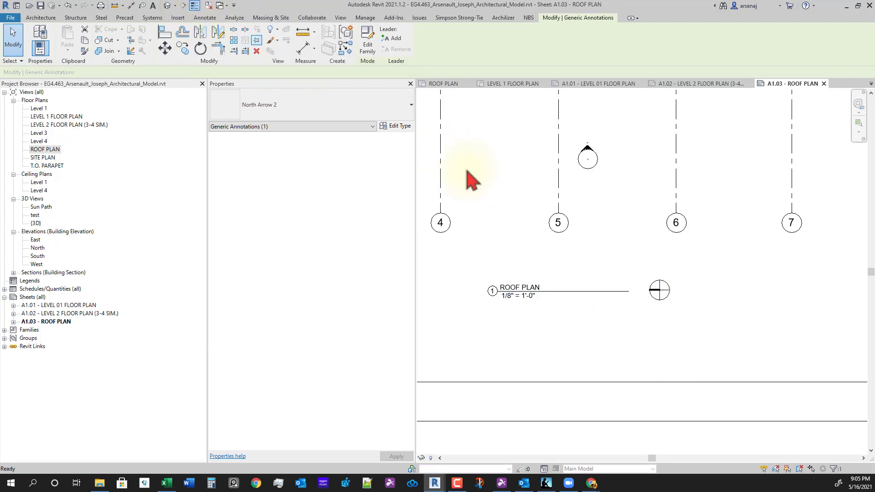
click(670, 313)
Step: Copy the north arrow from sheet A1.03 and paste it aligned to the same place on sheet A1.02
scroll(690, 362, down, 3)
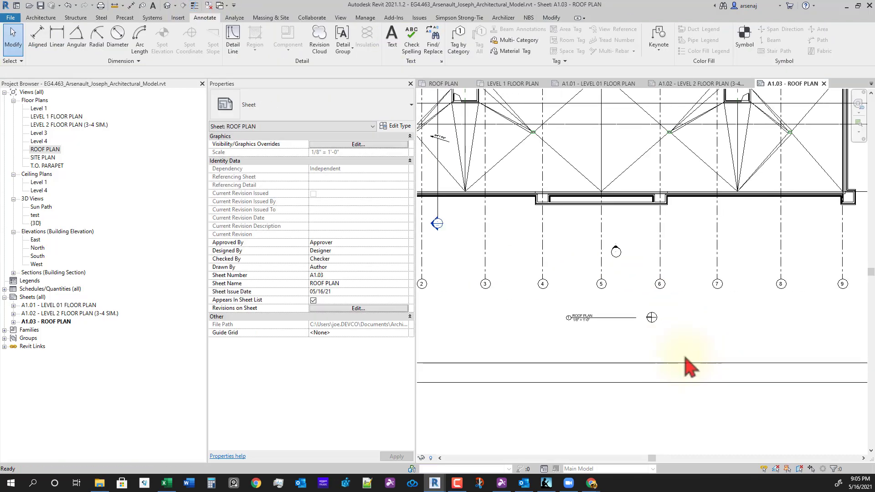
click(655, 327)
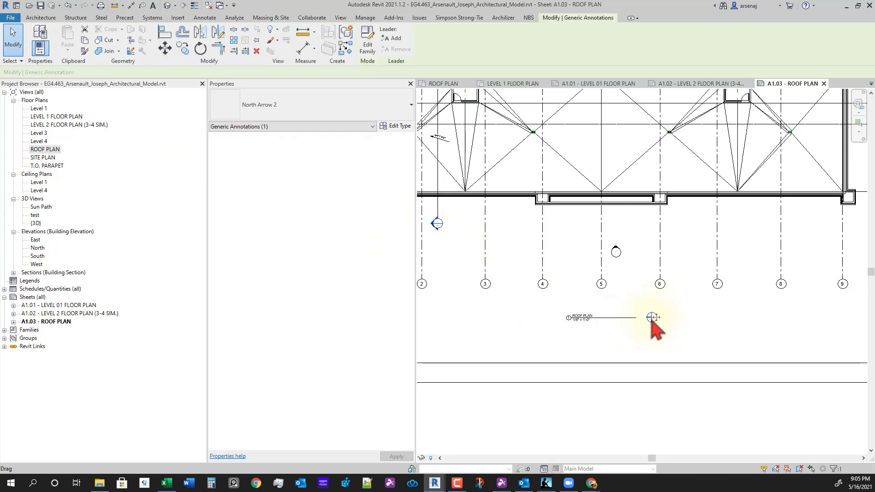
right_click(652, 319)
key(Escape)
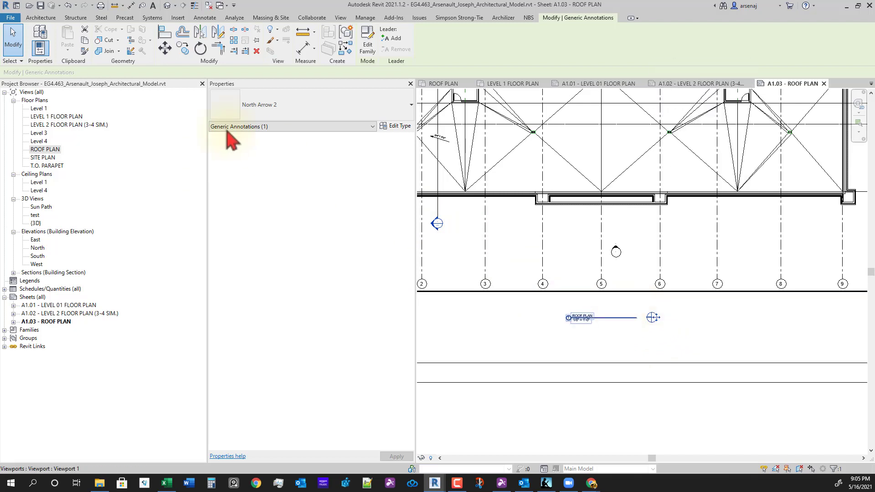
click(85, 40)
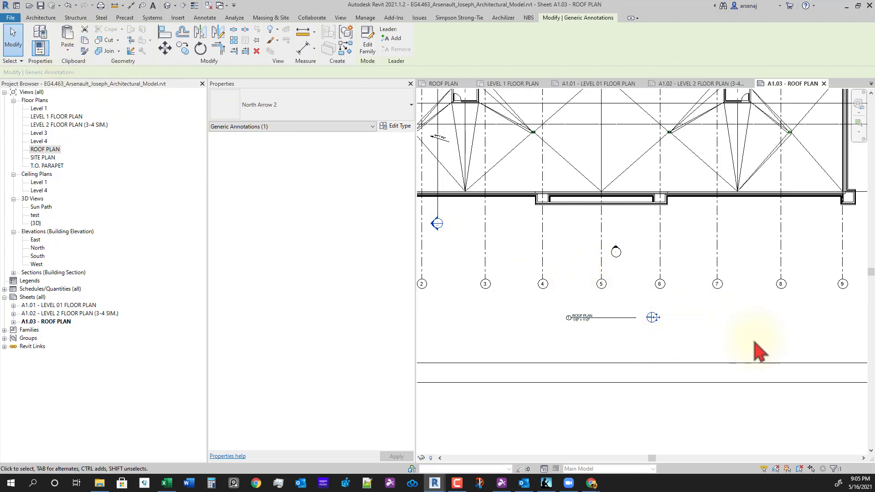
click(691, 84)
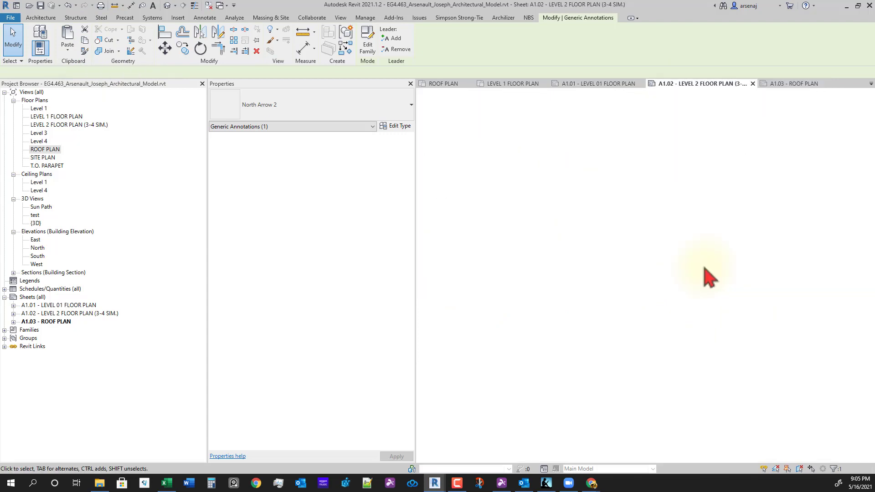
click(69, 50)
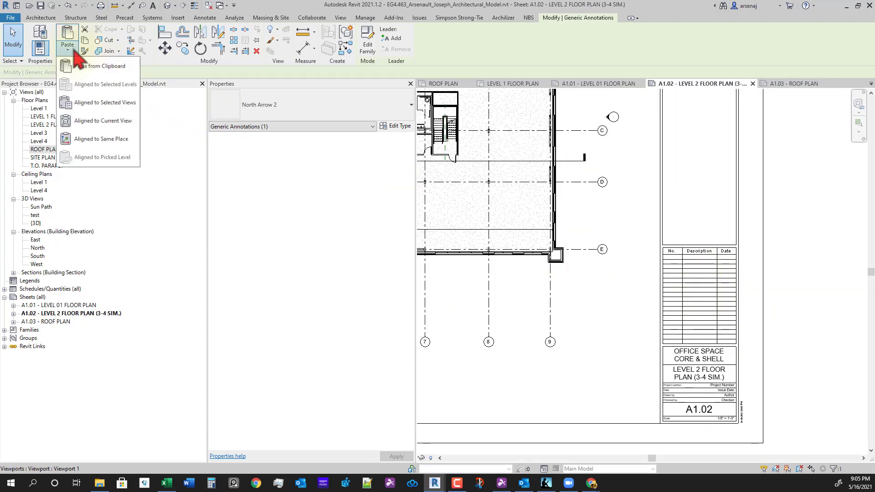
click(101, 139)
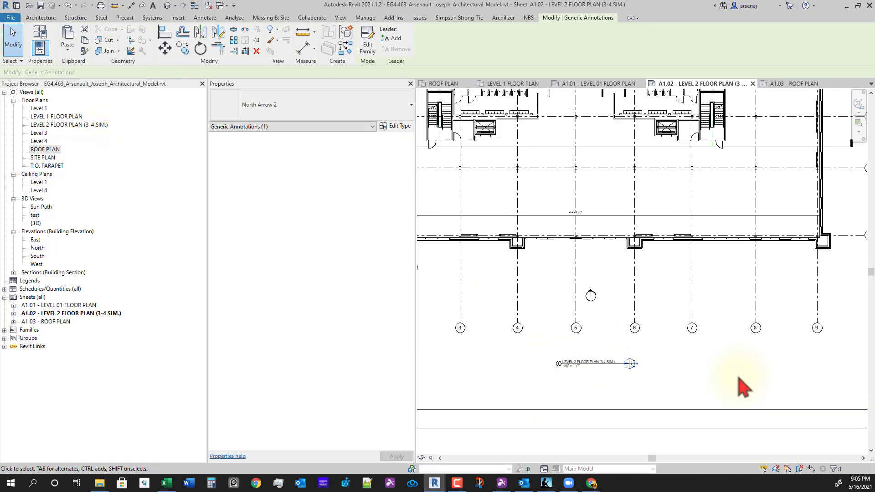
Step: Shift the view title on sheet A1.02 sideways so its line clears the north arrow
click(596, 363)
drag(599, 363, 586, 363)
click(611, 408)
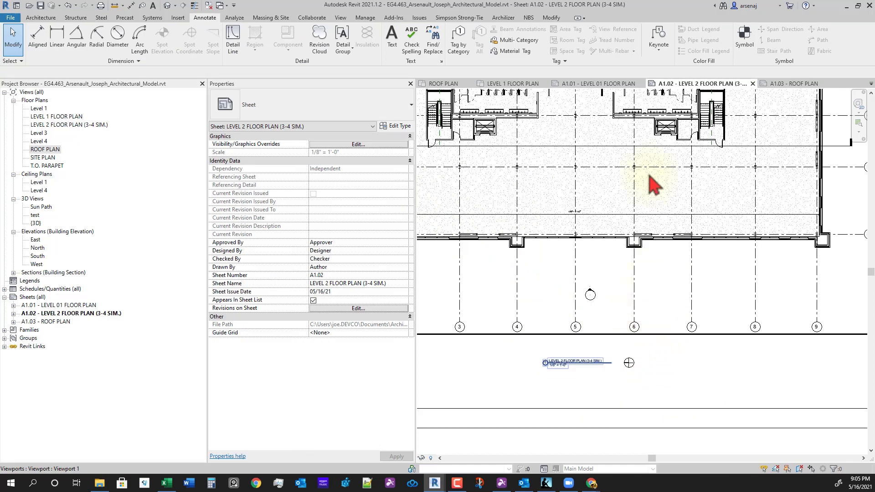
Step: Paste the copied north arrow aligned to the same place on sheet A1.01
click(600, 85)
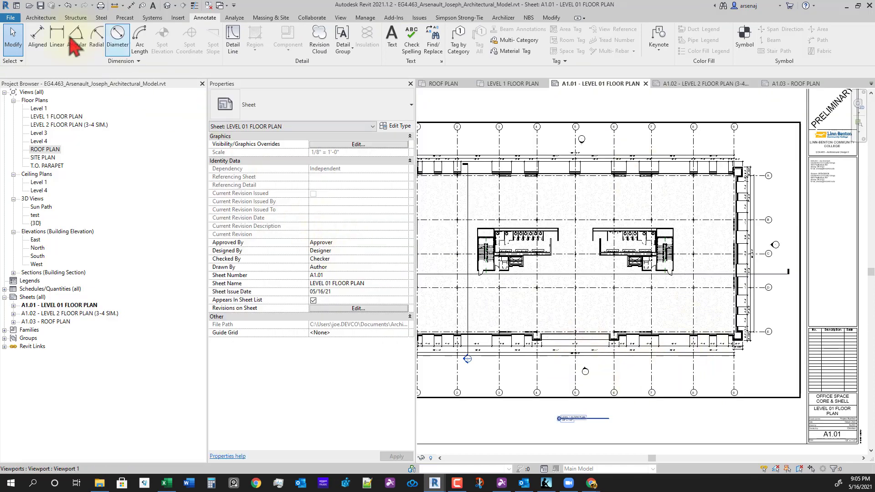
click(551, 17)
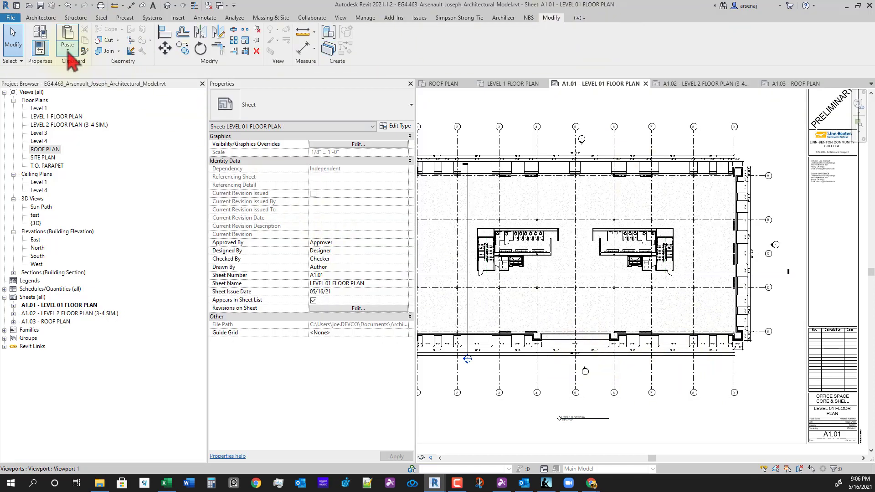
click(67, 48)
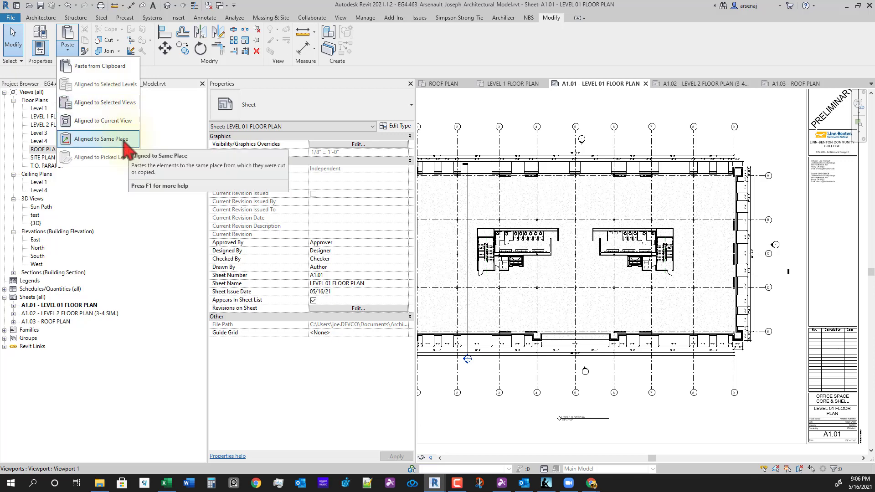
click(464, 296)
middle_drag(611, 441, 631, 408)
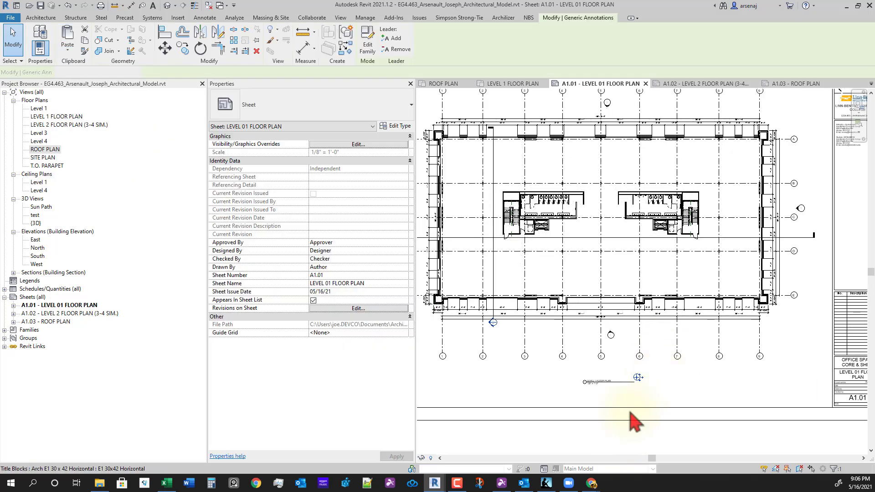
key(Escape)
Step: Nudge the LEVEL 1 FLOOR PLAN view title on sheet A1.01 slightly to line up with the north arrow
click(616, 385)
drag(609, 380, 607, 377)
click(661, 397)
scroll(674, 414, down, 2)
middle_drag(679, 415, 714, 423)
scroll(714, 423, up, 1)
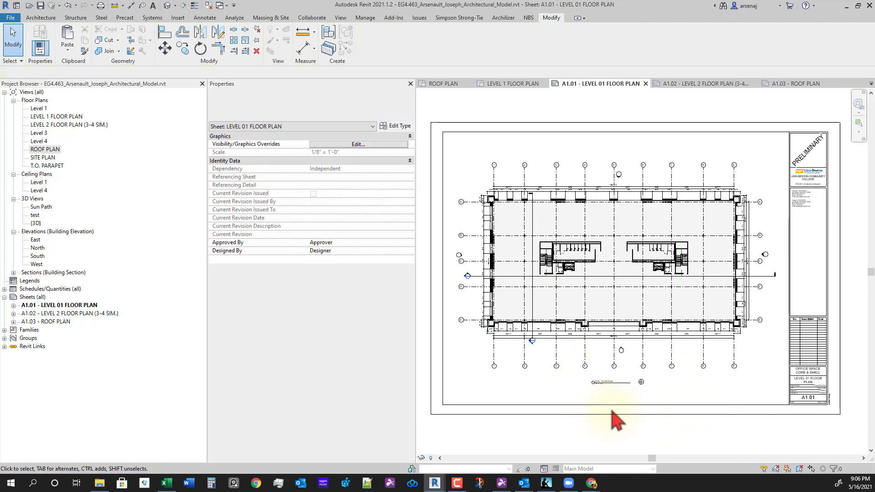
scroll(611, 411, up, 4)
scroll(625, 392, down, 2)
middle_drag(671, 393, 654, 387)
scroll(664, 394, down, 1)
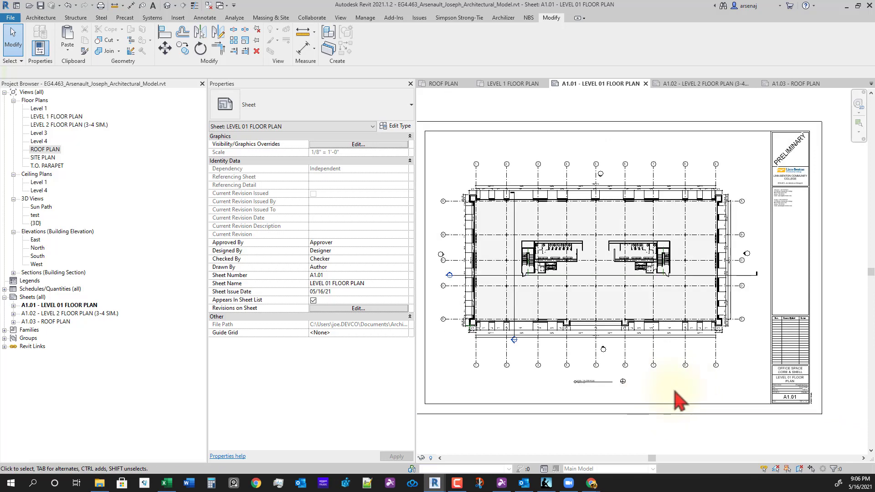
Step: Create another new sheet with the Arch E1 30 x 42 Horizontal title block
click(341, 17)
click(541, 37)
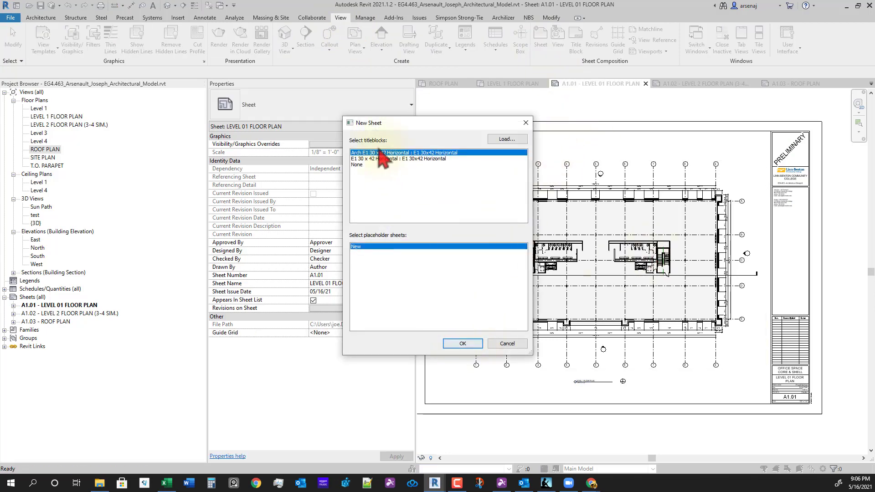
click(463, 345)
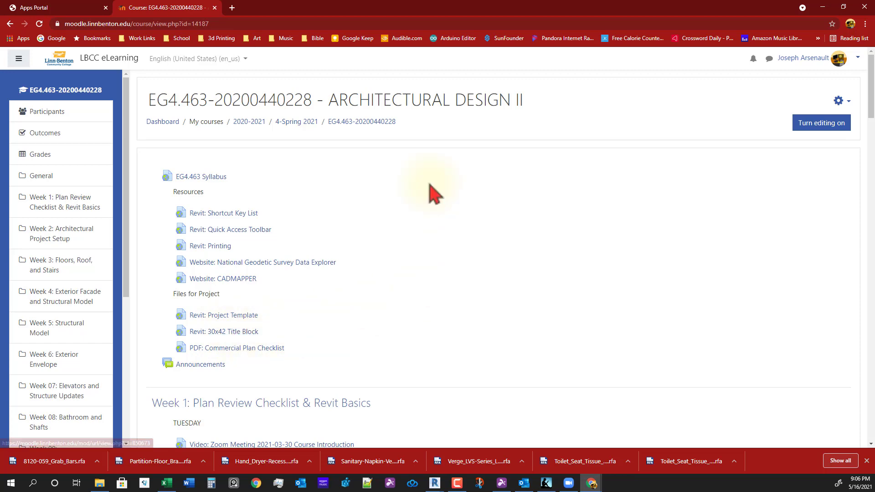
drag(290, 10, 874, 340)
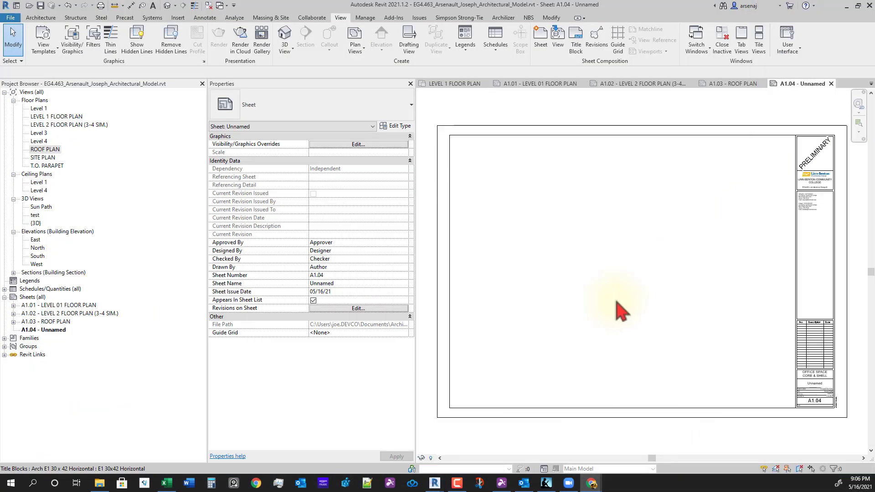
Step: Name the new sheet EXTERIOR ELEVATIONS and number it A2.01 directly in its title block
scroll(806, 357, up, 4)
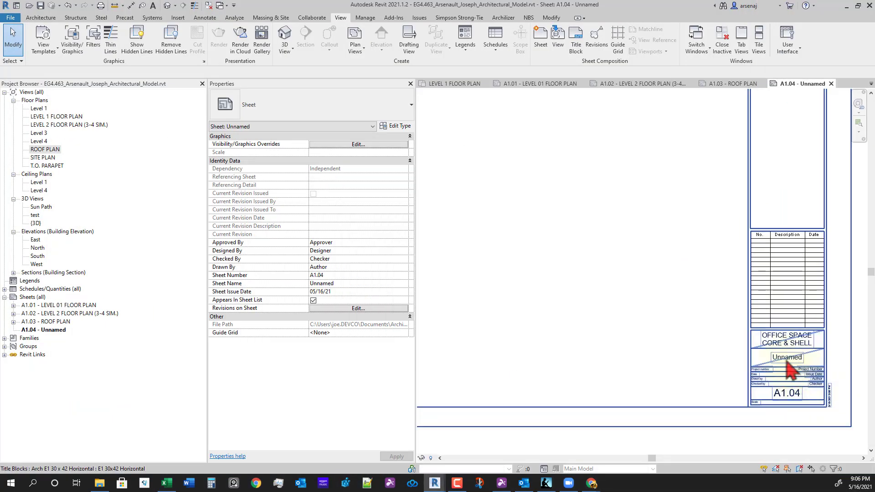
click(788, 361)
click(789, 359)
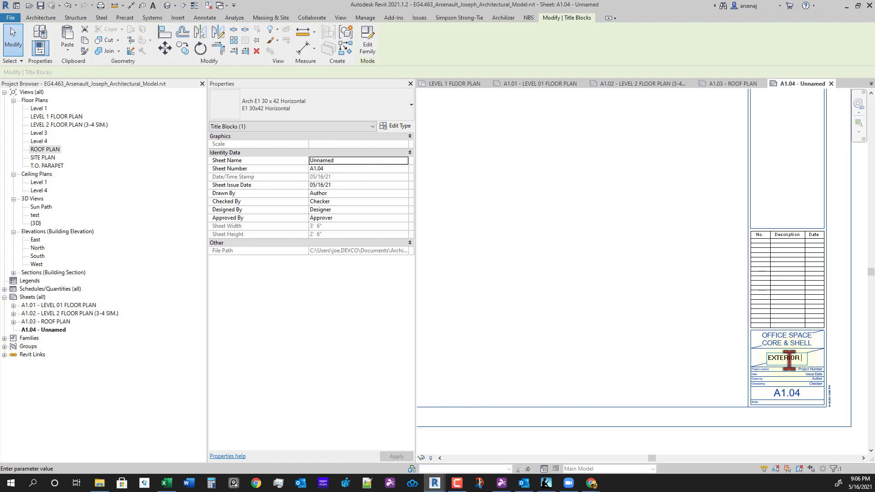
key(Return)
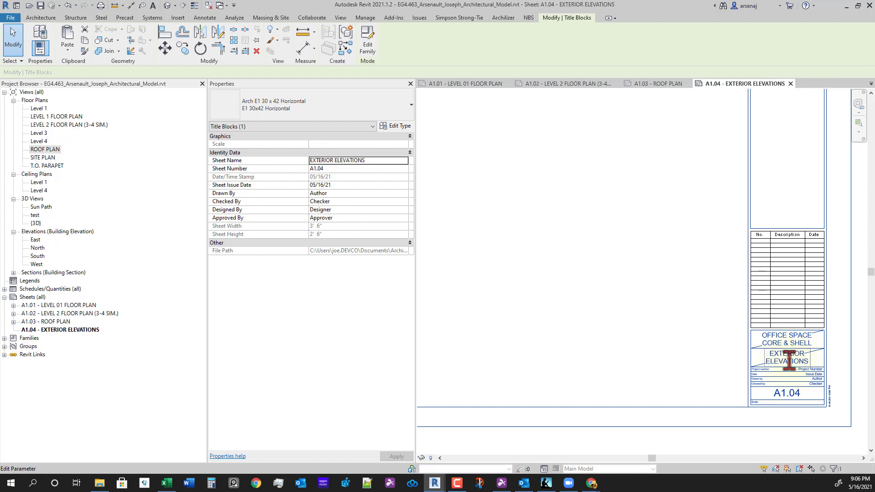
click(785, 392)
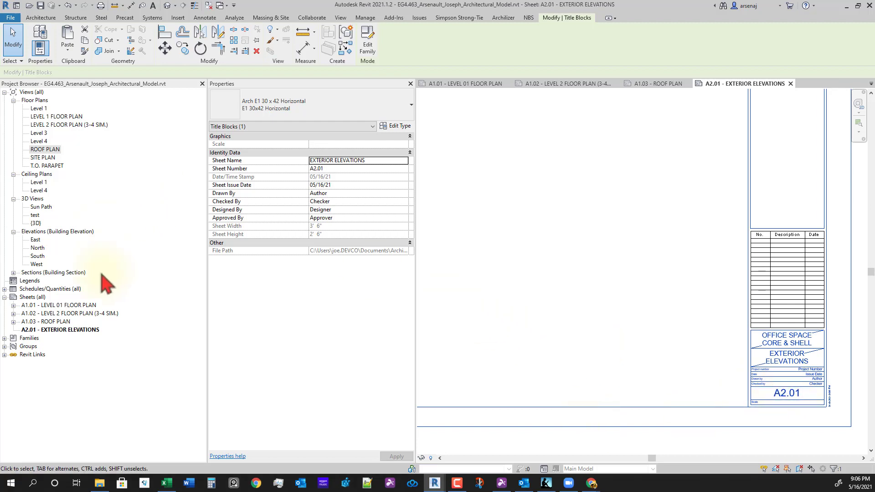
click(538, 226)
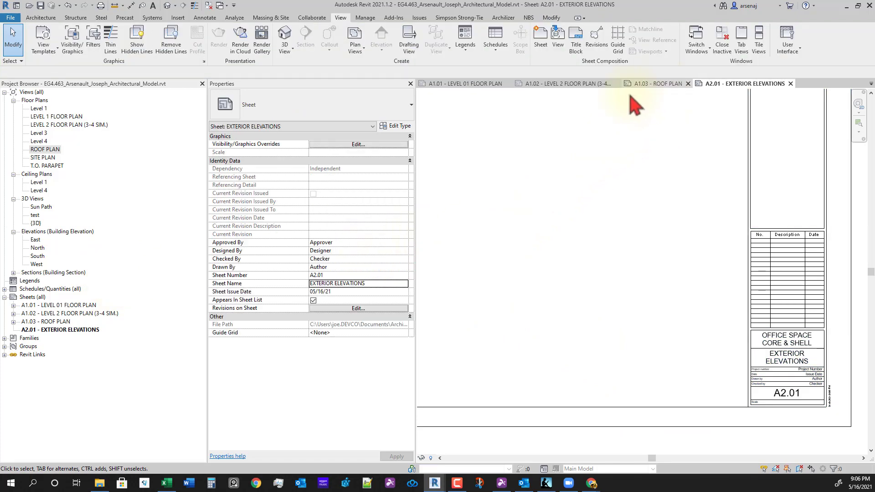
Step: Close all open views and sheets except A1.01 and A2.01
click(655, 84)
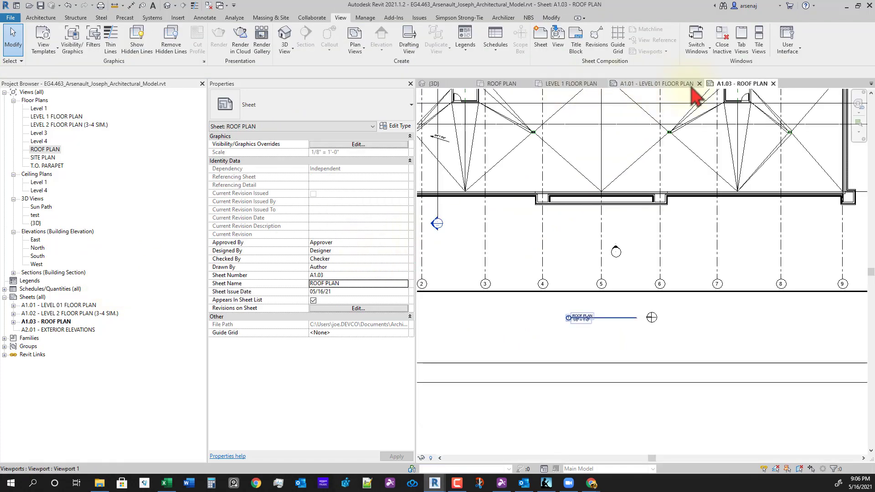
middle_click(719, 84)
middle_click(679, 87)
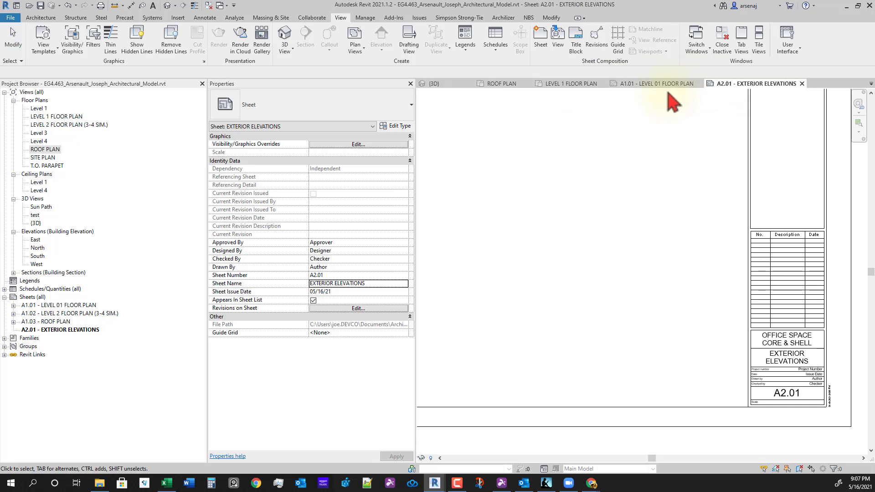
middle_click(571, 86)
middle_click(502, 86)
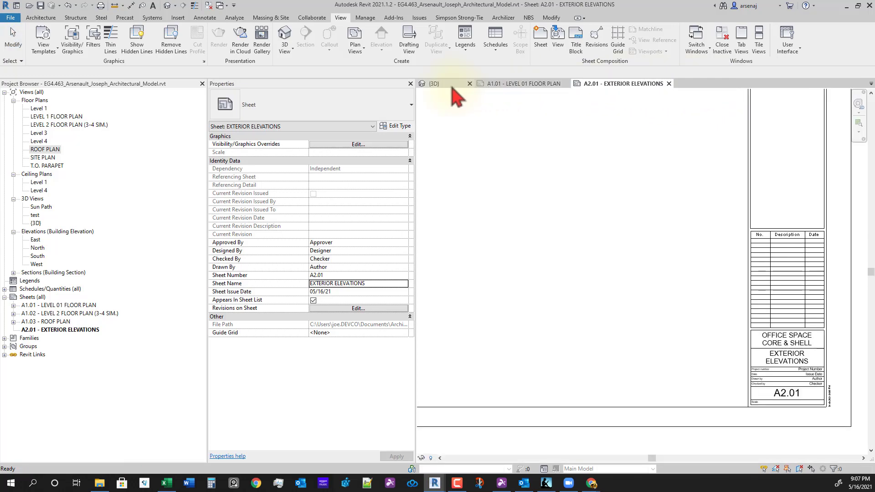
middle_click(452, 85)
Step: Close the 3D view and rename the west elevation, via its marker on sheet A1.01's floor plan, as WEST ELEVATION
click(455, 86)
scroll(588, 351, up, 2)
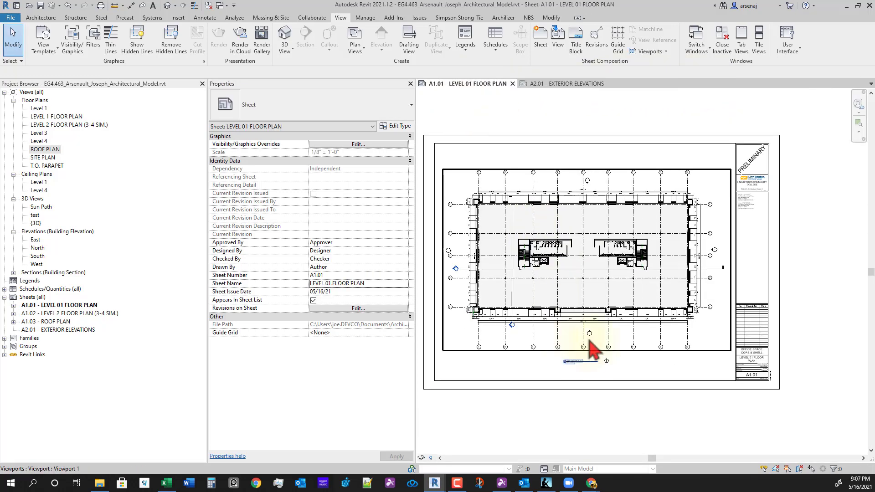
click(589, 328)
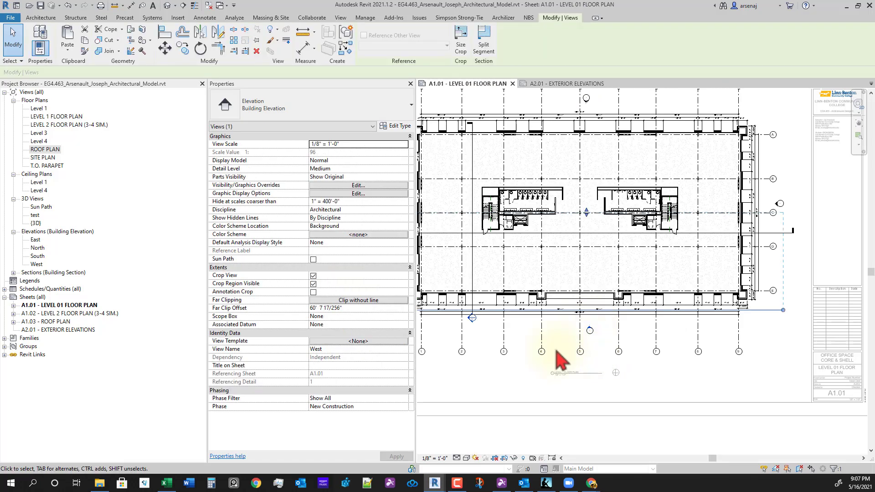
click(343, 350)
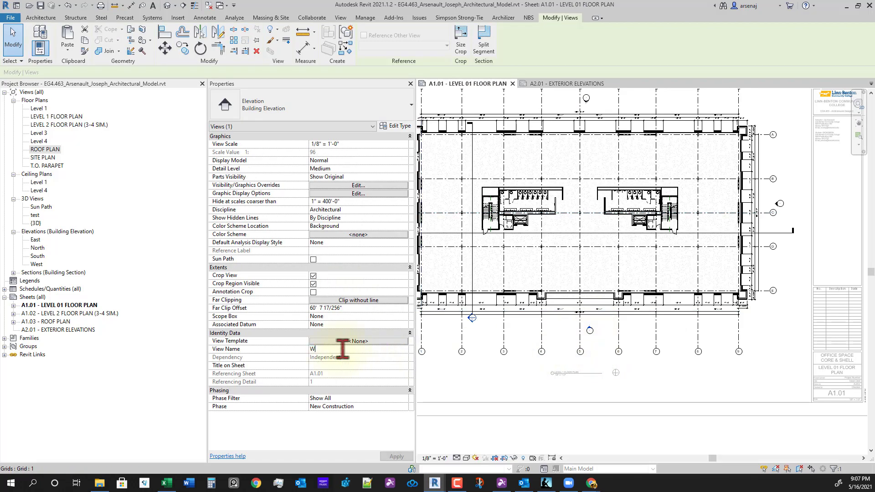
text(WEST ELEVATION)
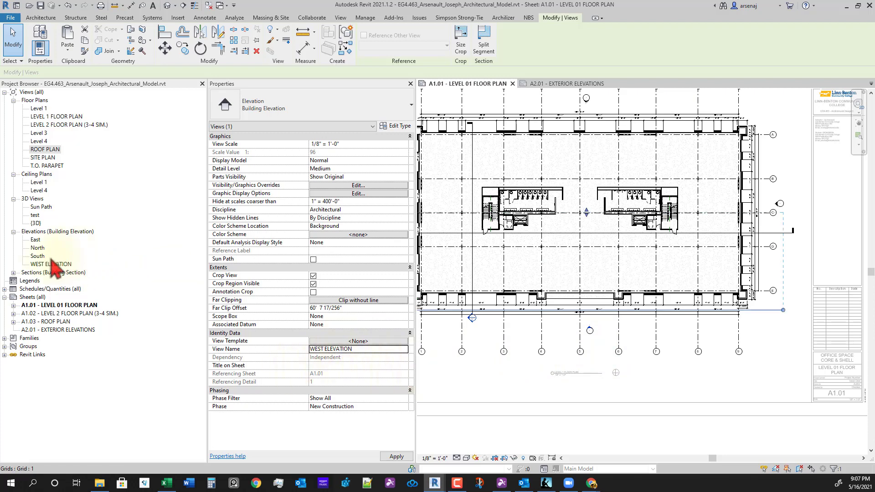
Step: Rename the South elevation view as SOUTH ELEVATION by selecting its marker in the floor plan
click(38, 257)
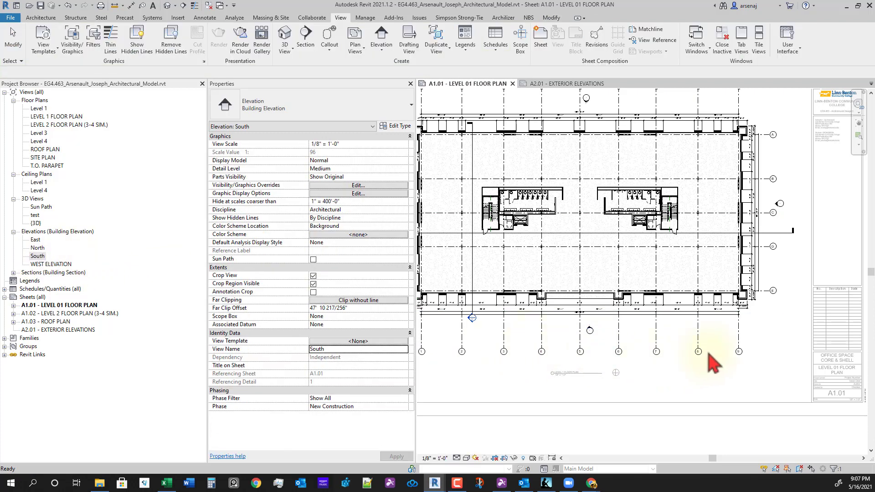
click(776, 205)
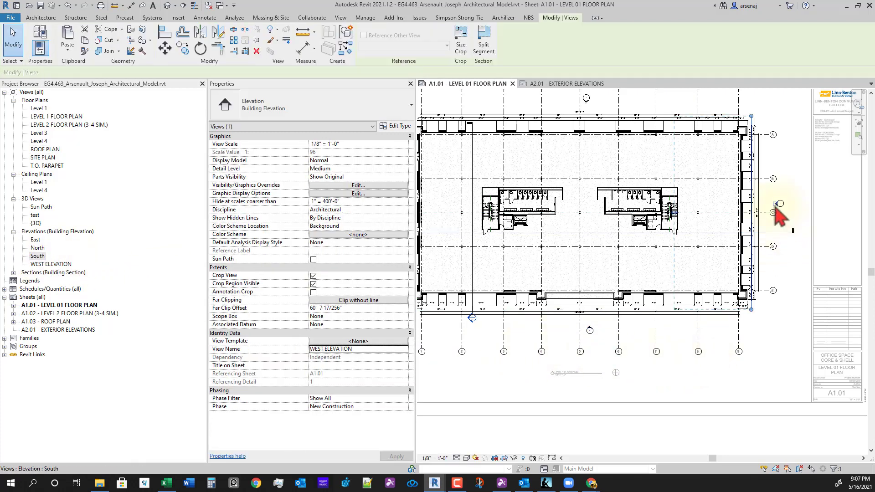
click(356, 349)
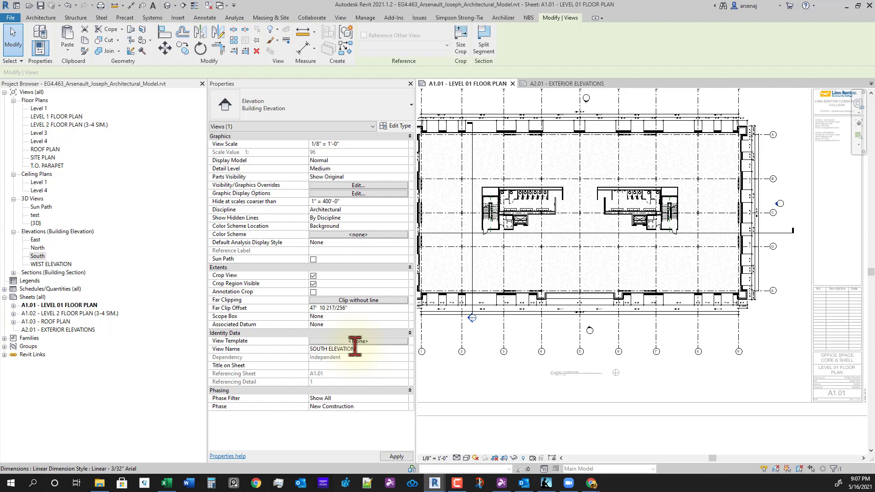
key(Return)
Step: Select the east elevation marker in the floor plan and rename its view as EAST ELEVATION
middle_drag(621, 248, 647, 274)
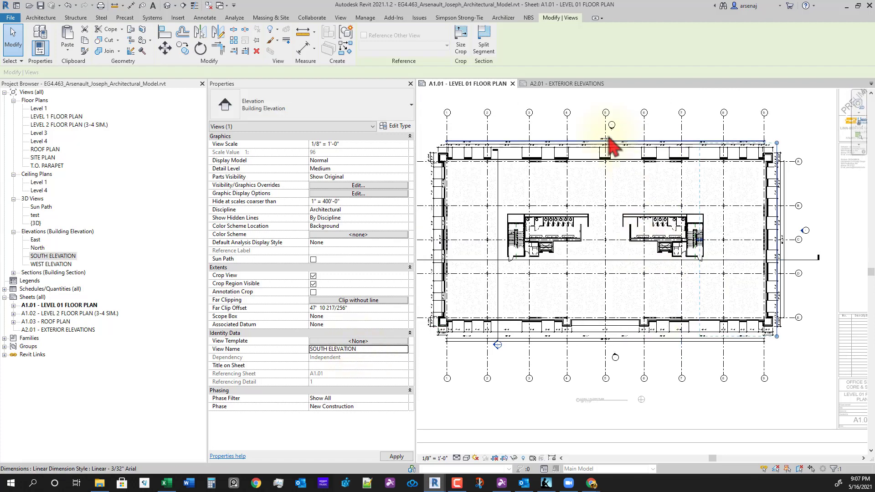
click(340, 350)
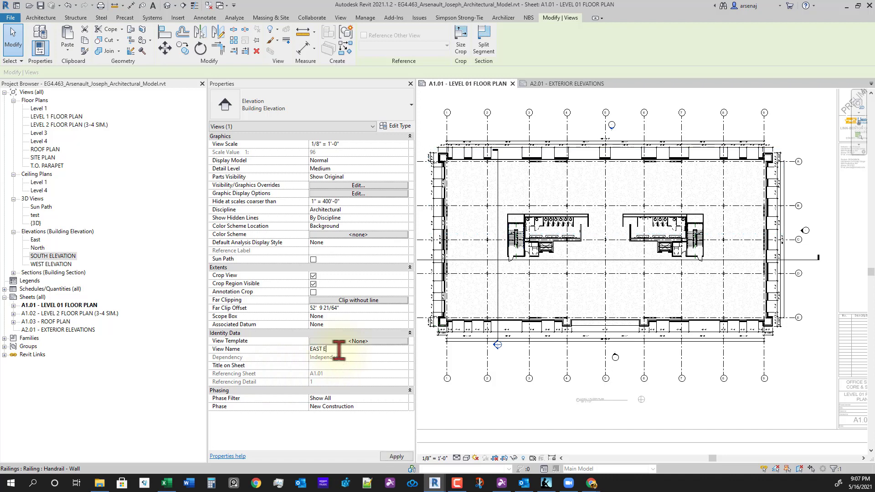
click(360, 350)
text(EAST ELEVATION)
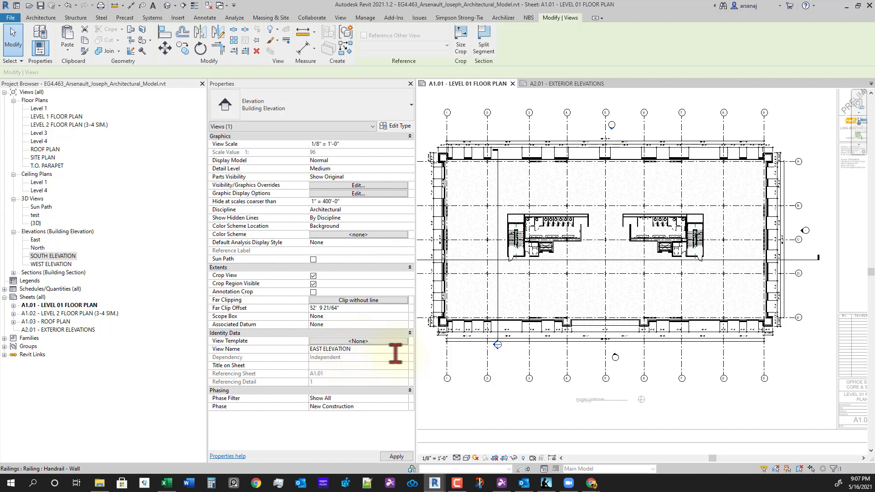
key(Return)
Step: Rename the North elevation view as NORTH ELEVATION from its marker, and deactivate the floor plan view on sheet A1.01
scroll(580, 289, up, 1)
mouse_move(531, 277)
middle_down()
mouse_move(579, 288)
mouse_move(552, 286)
middle_up()
click(470, 240)
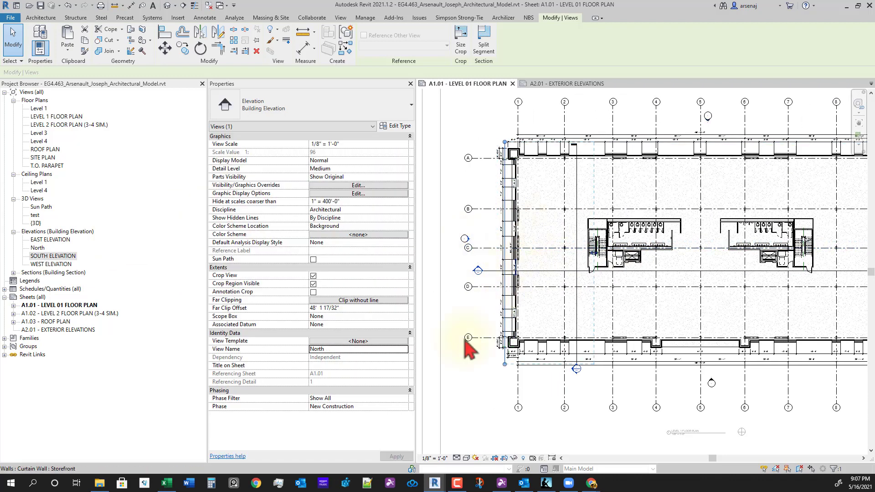
click(348, 349)
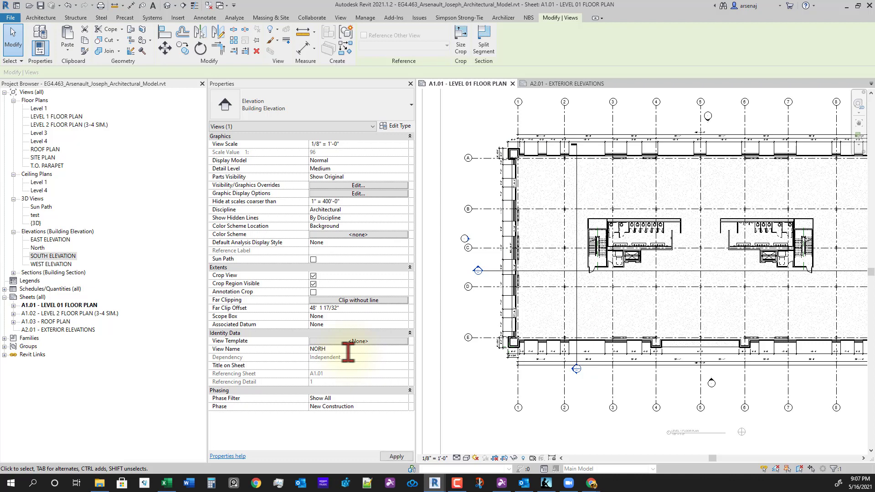
text(NORTH ELEVATION)
click(346, 351)
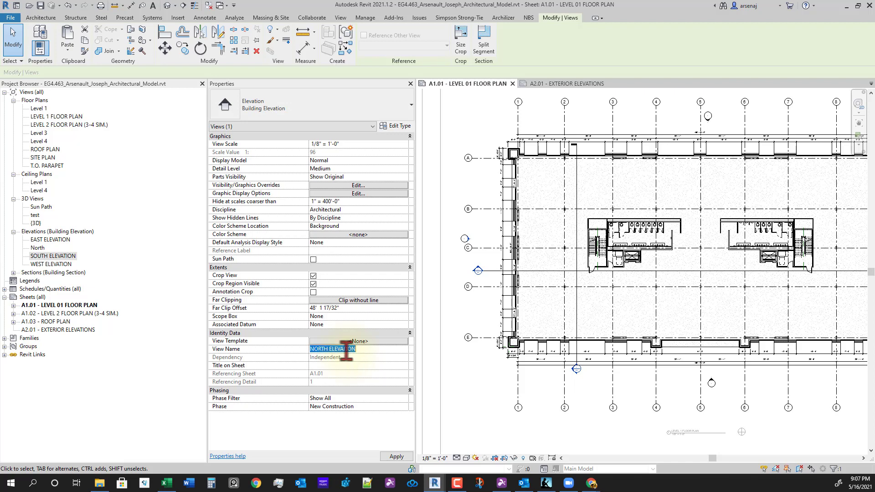
drag(345, 349, 397, 350)
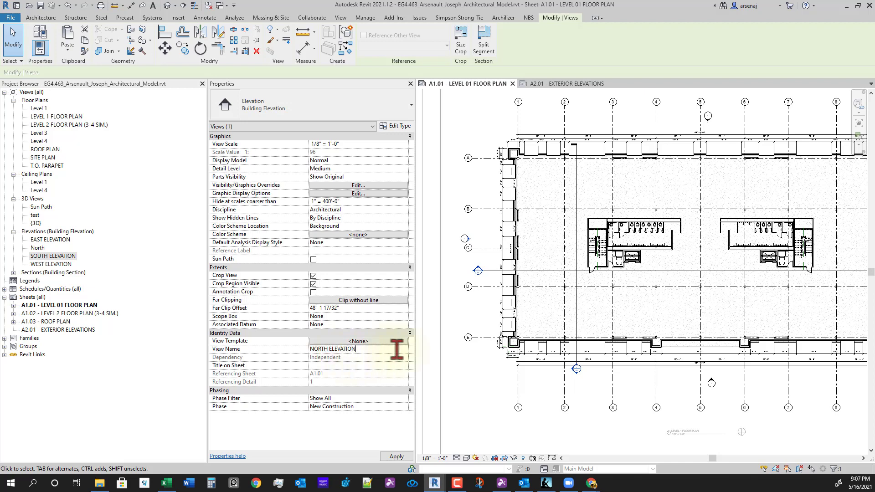
double_click(488, 404)
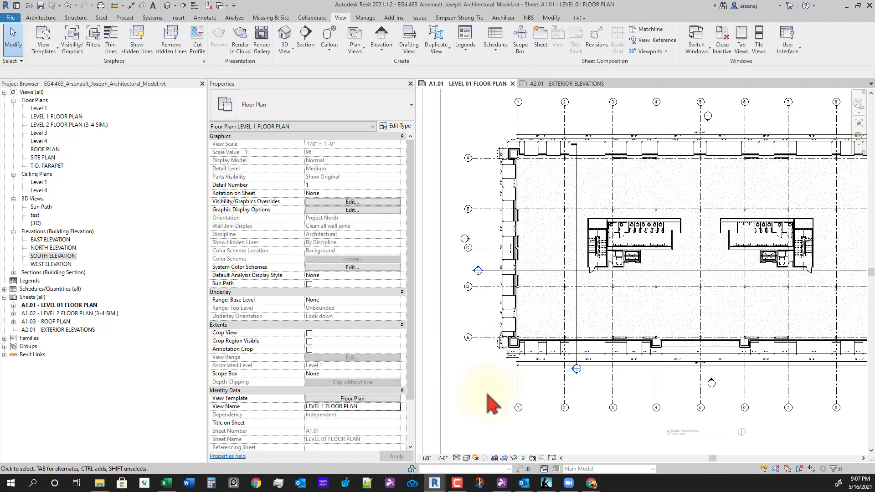
scroll(505, 387, down, 2)
double_click(594, 425)
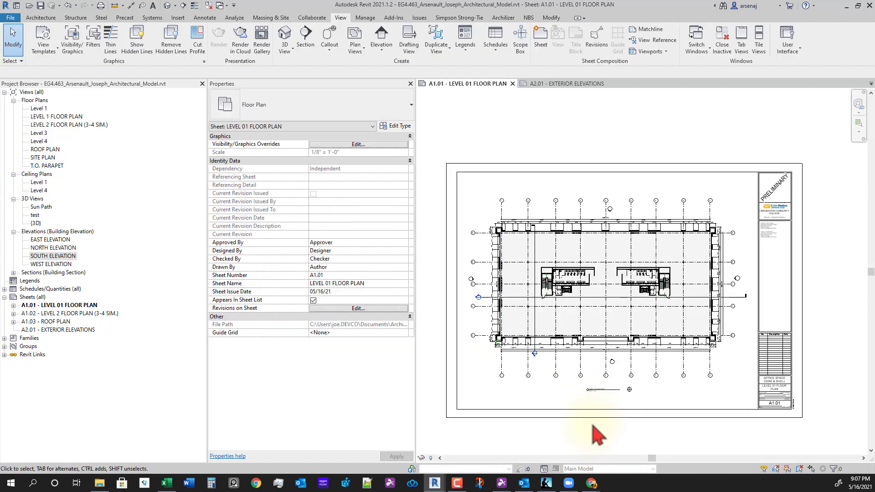
Step: Place the WEST ELEVATION view on the lower half of sheet A2.01 and shorten its view title line
click(559, 84)
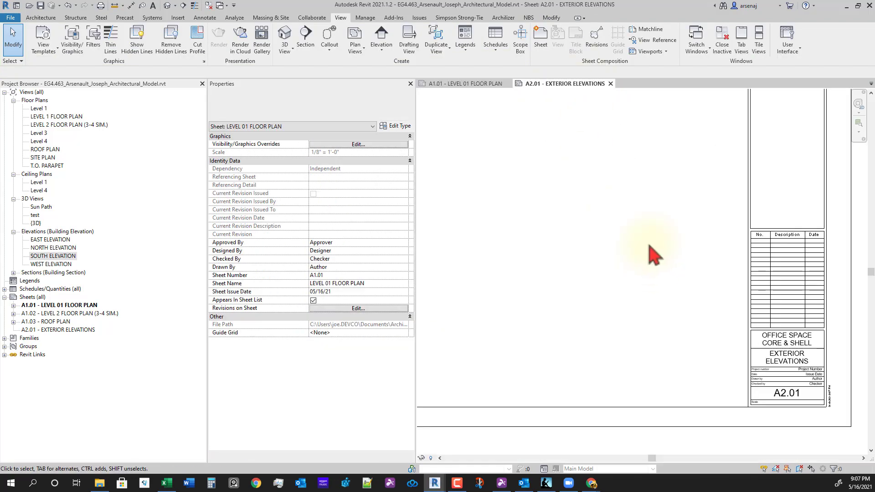
scroll(607, 227, down, 4)
middle_drag(607, 227, 666, 277)
scroll(666, 276, down, 3)
mouse_move(666, 273)
middle_down()
mouse_move(688, 281)
mouse_move(664, 280)
middle_up()
scroll(659, 275, up, 1)
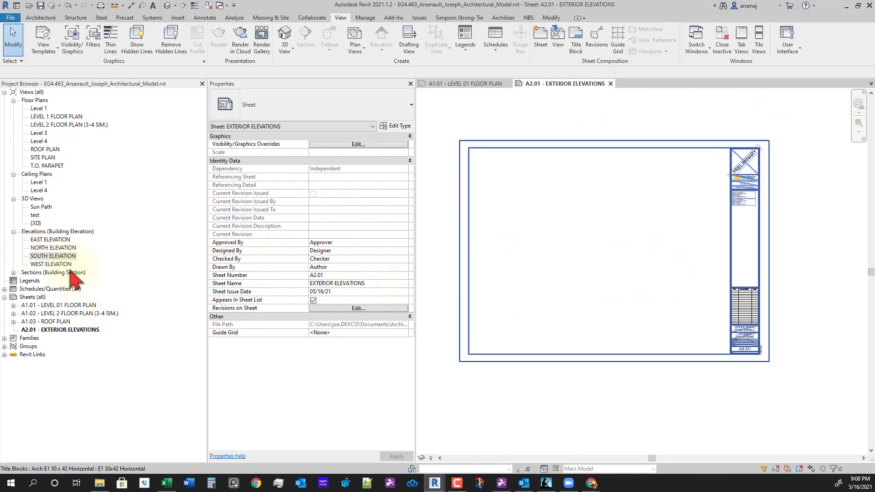
click(52, 265)
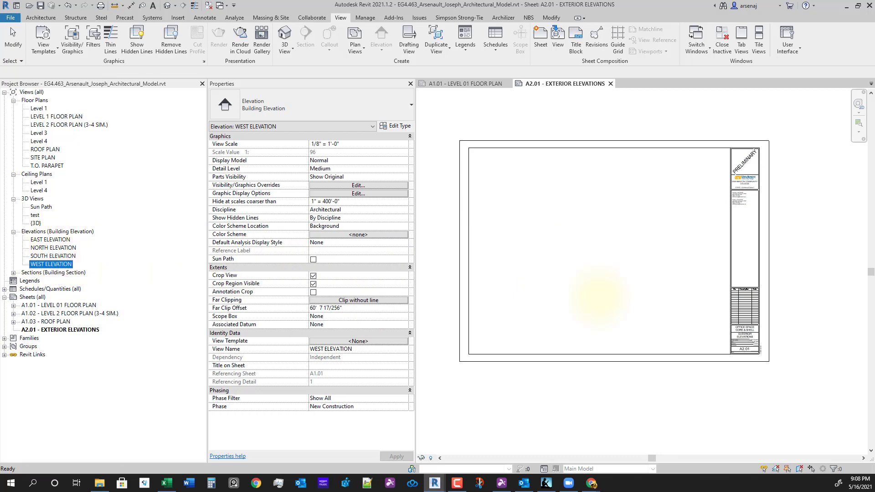
drag(51, 264, 610, 307)
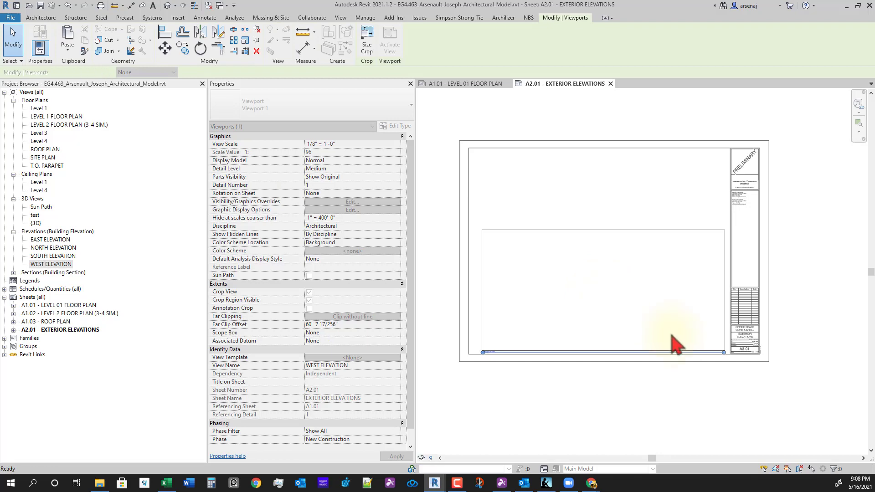
click(697, 348)
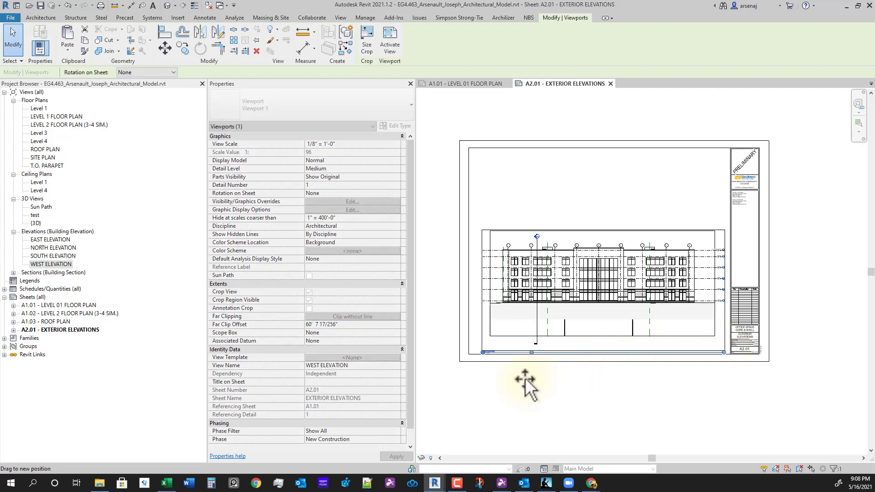
click(444, 357)
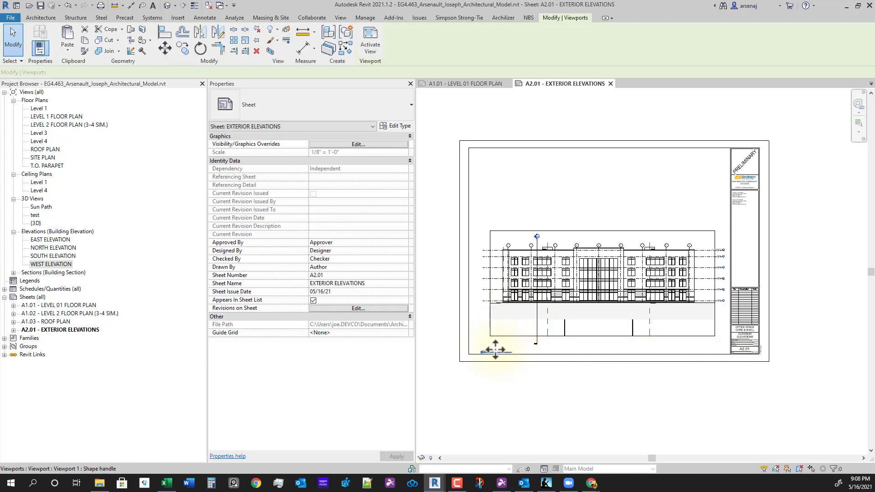
Step: Activate the west elevation on the sheet and tighten its crop region to just below the ground line and slightly lower above the building
click(603, 330)
double_click(609, 339)
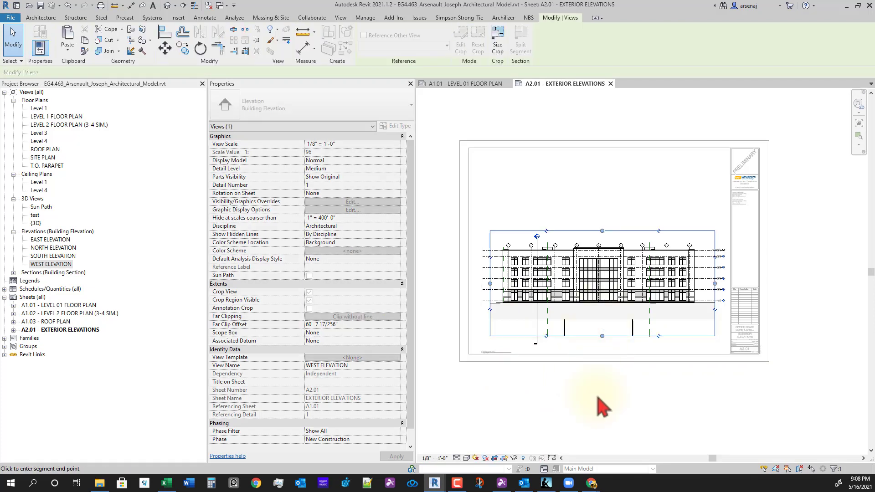
scroll(604, 312, up, 5)
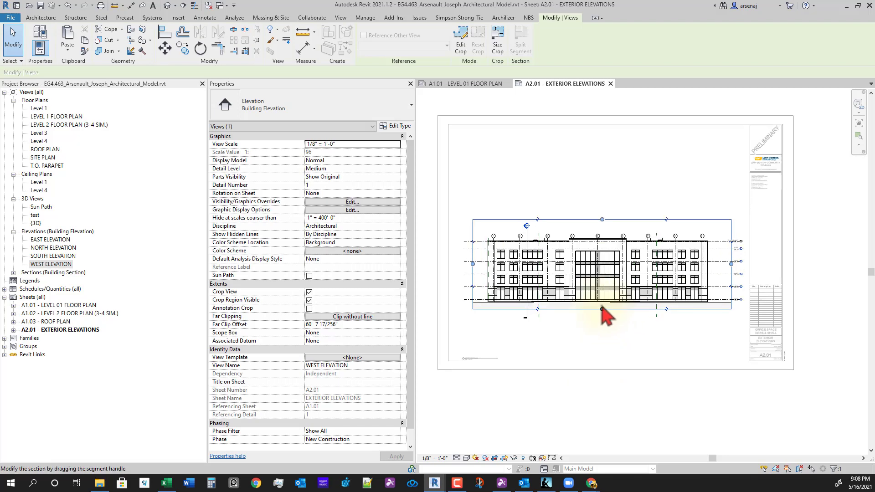
scroll(604, 353, down, 3)
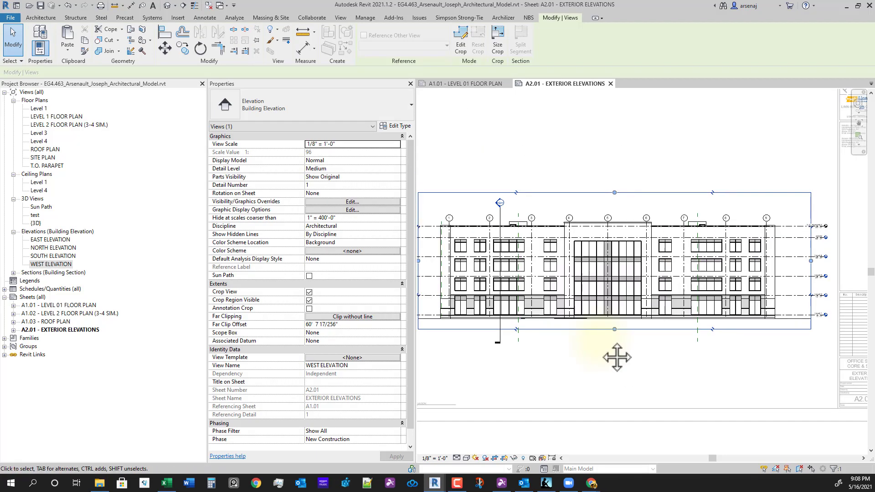
scroll(582, 351, down, 3)
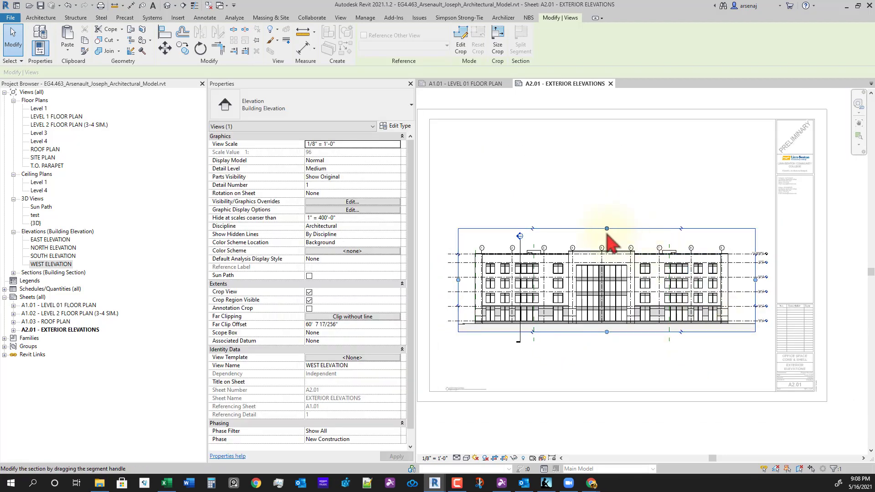
drag(606, 231, 607, 235)
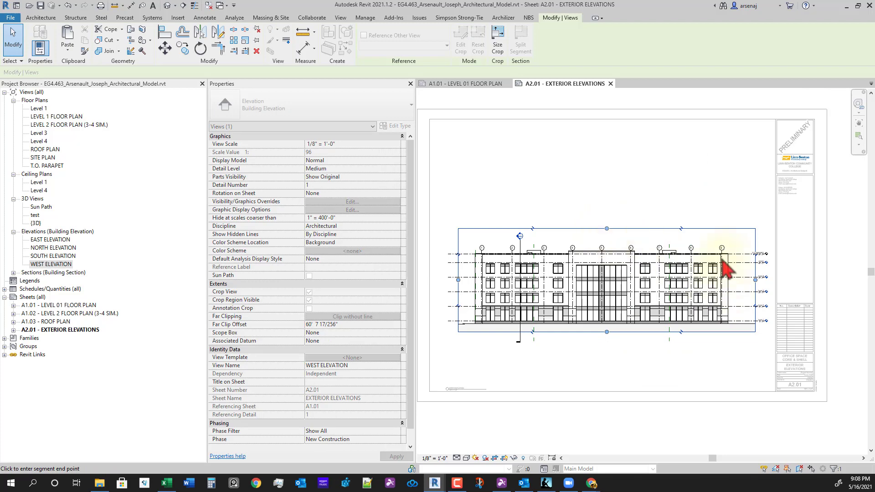
Step: Raise the grid bubbles of the west elevation higher above the parapet, close to the upper crop edge
scroll(723, 261, up, 2)
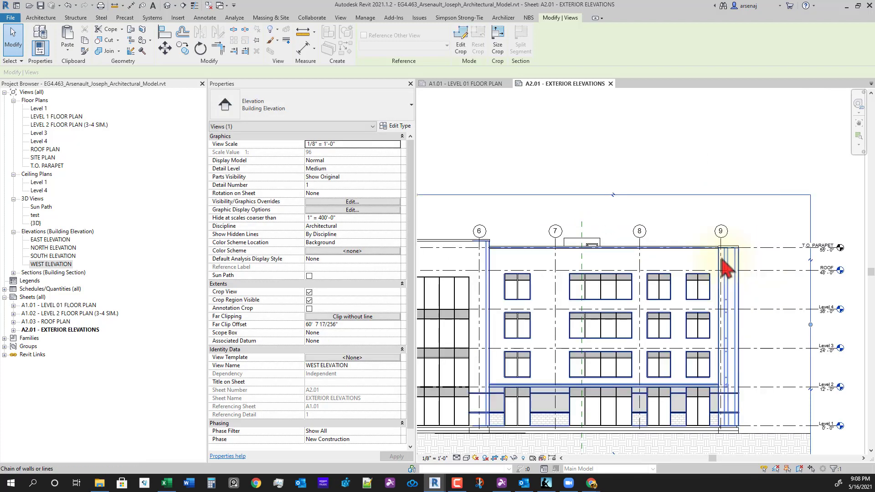
key(Tab)
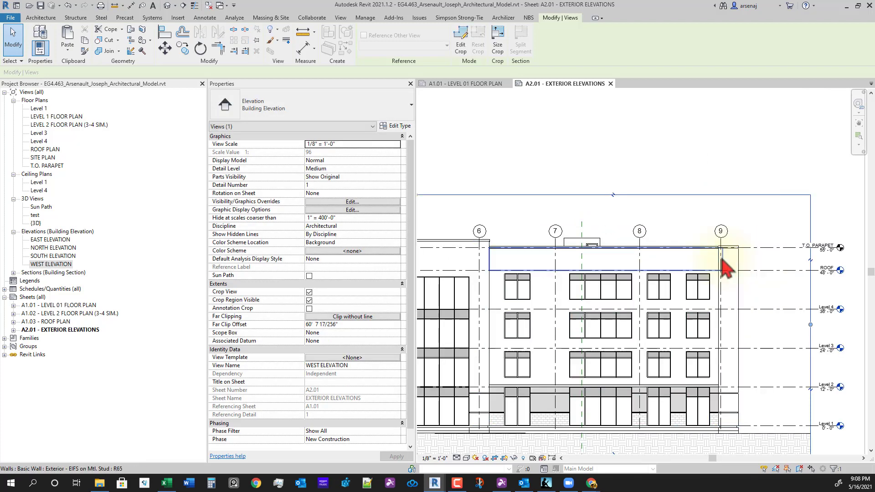
click(643, 262)
drag(640, 239, 641, 209)
click(612, 269)
scroll(497, 381, down, 1)
middle_drag(485, 392, 672, 308)
scroll(672, 308, down, 2)
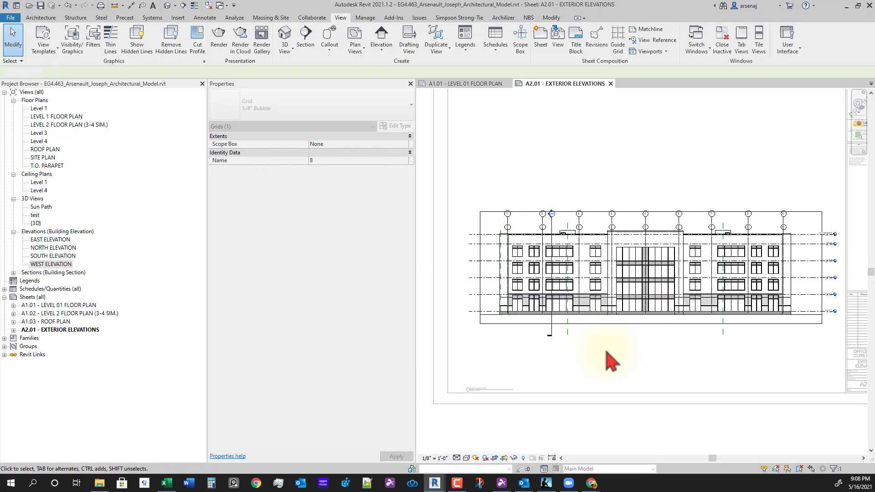
scroll(610, 361, up, 1)
double_click(606, 349)
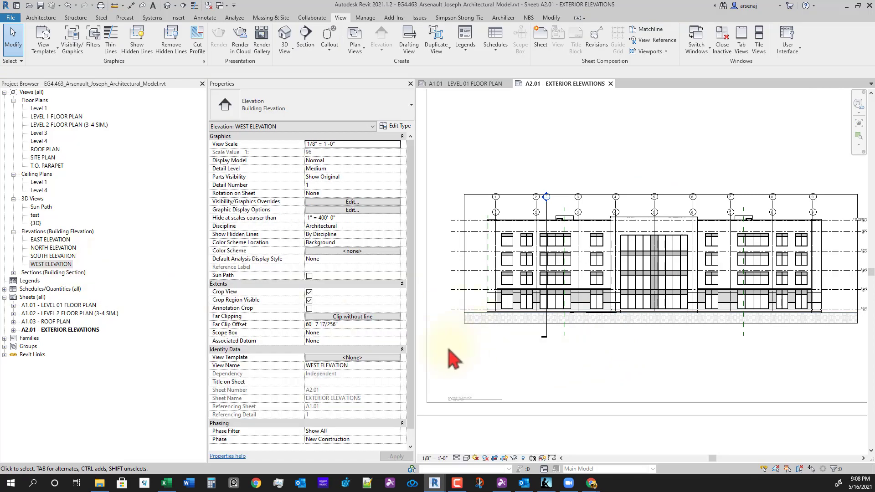
Step: Override the linked structural model's display to Custom in the west elevation and hide all its annotation categories
click(370, 202)
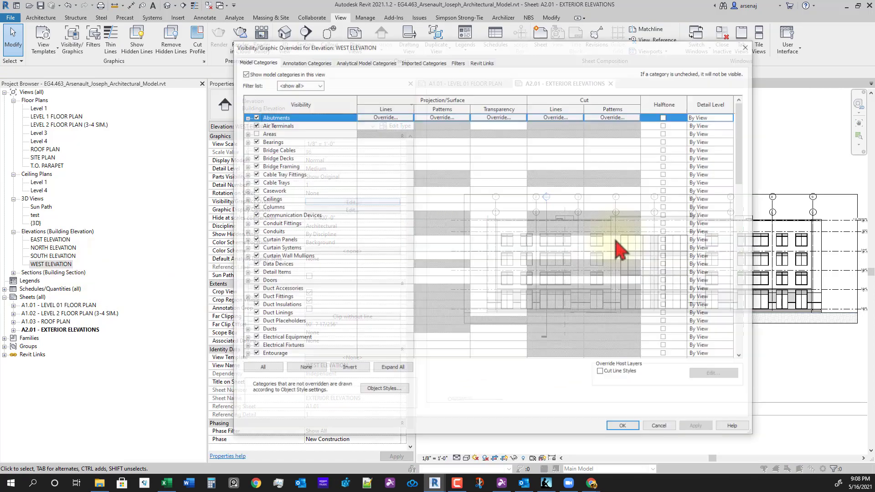
click(482, 62)
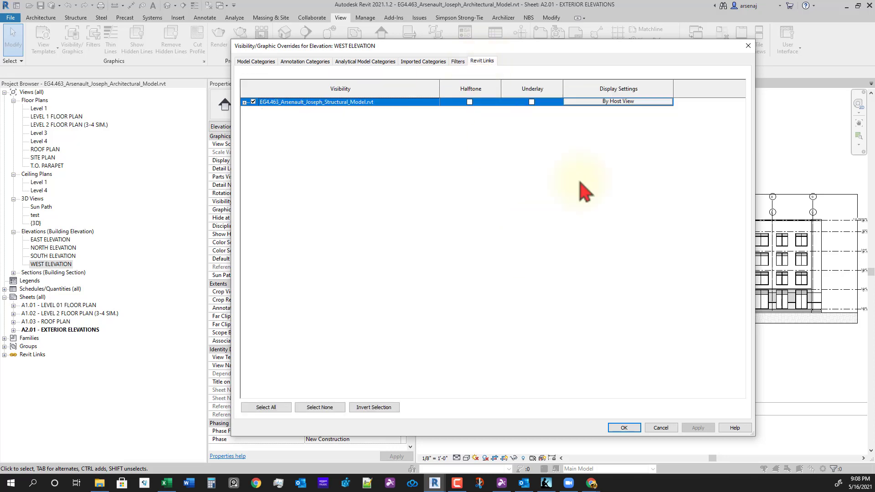
click(591, 104)
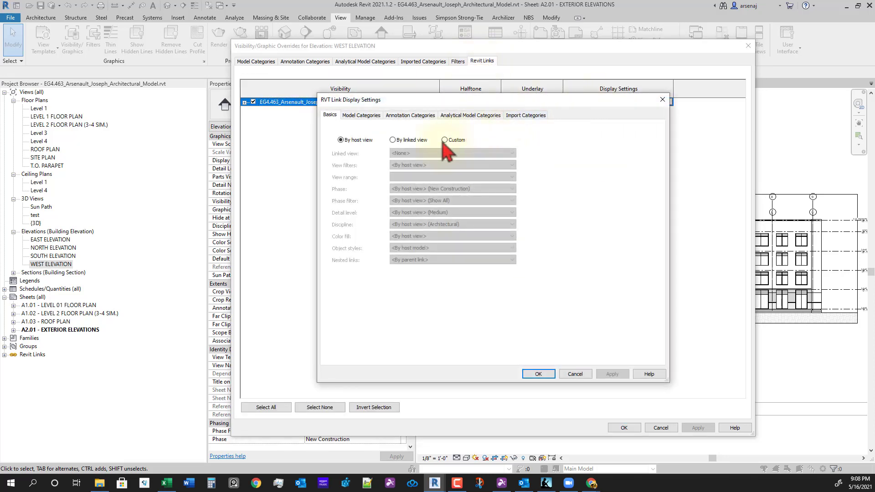
click(445, 140)
click(410, 114)
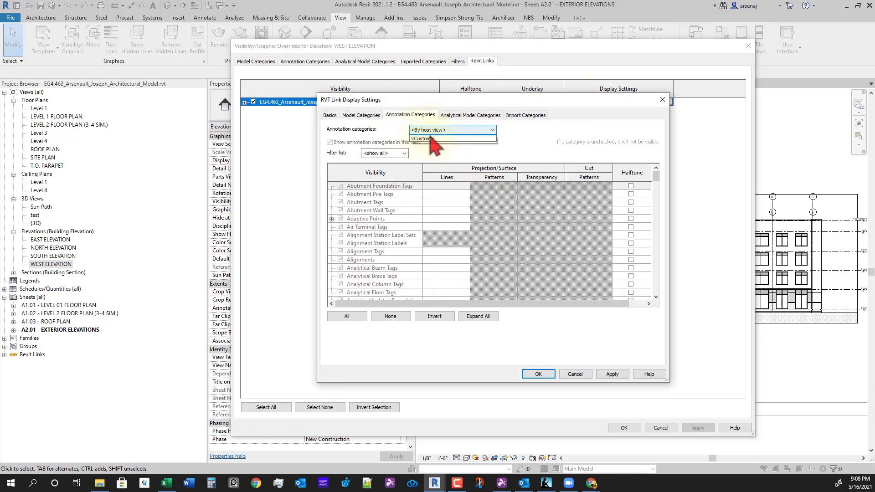
click(430, 139)
click(330, 143)
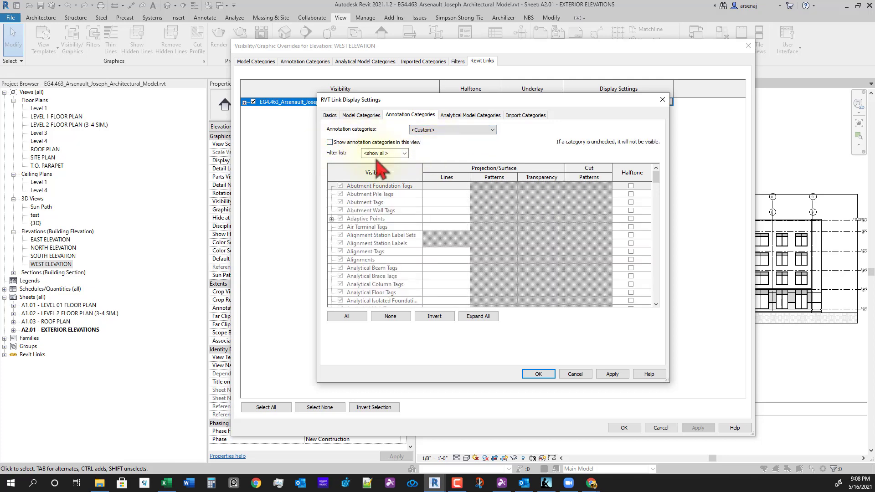
click(538, 374)
click(623, 428)
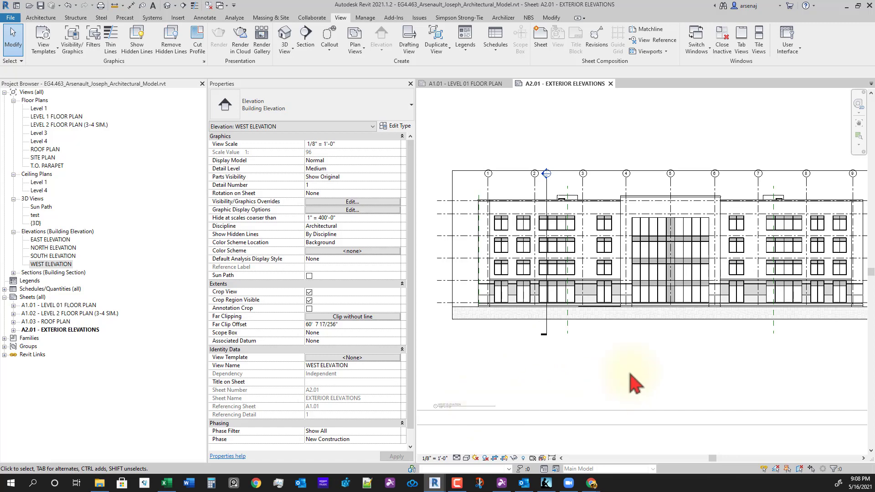
Step: Hide the crop region of the west elevation and deactivate the view on the sheet
scroll(602, 371, down, 1)
middle_drag(602, 371, 519, 347)
click(309, 301)
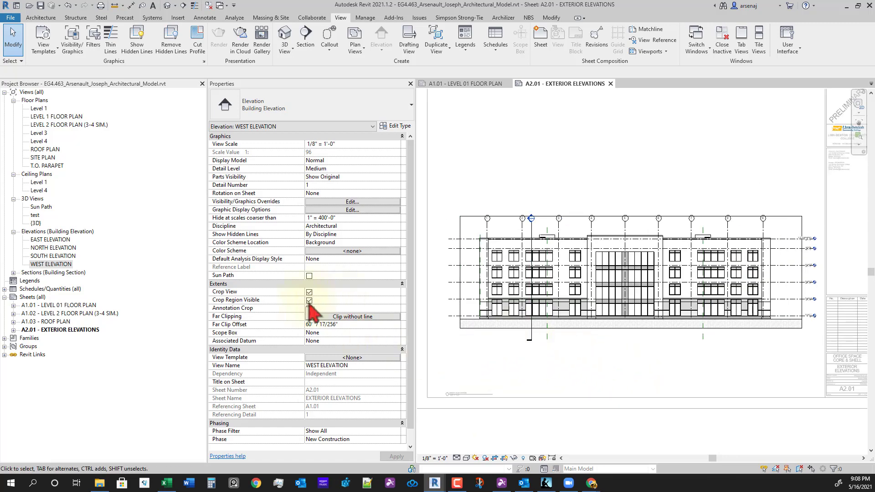
double_click(578, 439)
Step: Move the WEST ELEVATION title up beneath the building's center, and shift the whole viewport down toward the sheet's lower border
click(457, 395)
drag(462, 394, 625, 336)
click(630, 261)
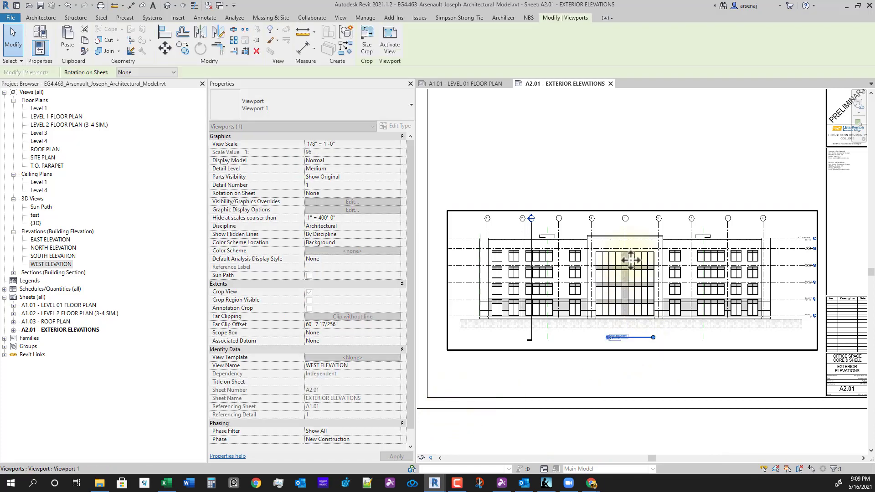
drag(631, 260, 630, 300)
click(657, 426)
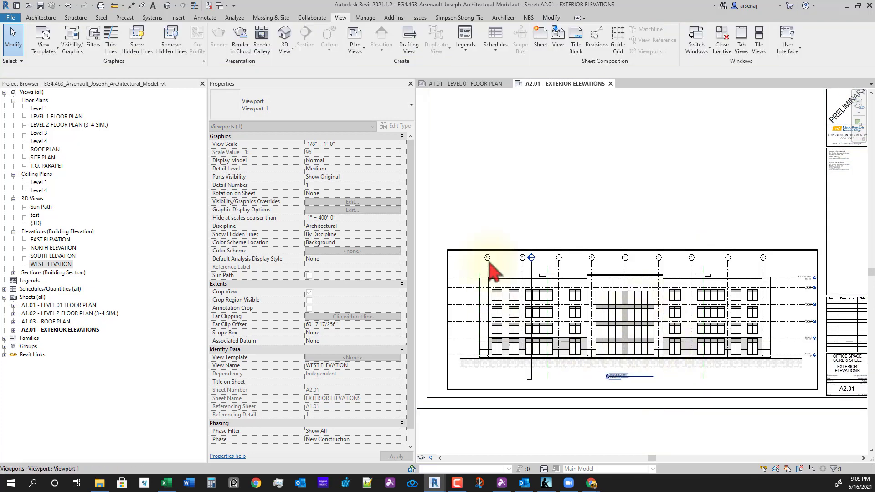
Step: Place the NORTH ELEVATION view on sheet A2.01 above the west elevation and dismiss the save reminder
click(61, 248)
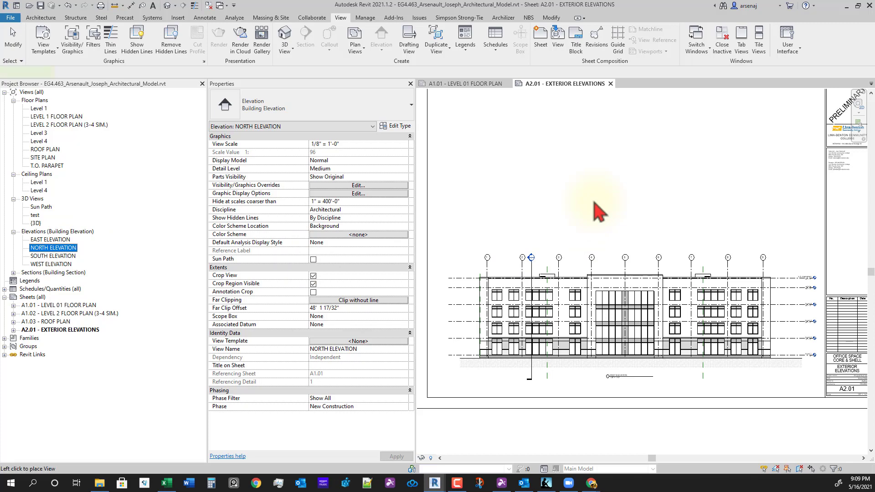
middle_drag(594, 196, 591, 238)
scroll(592, 236, down, 1)
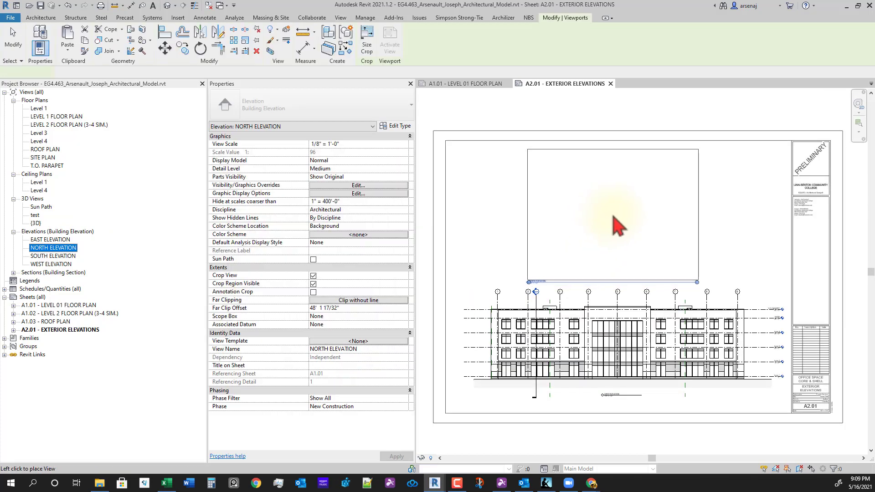
click(618, 225)
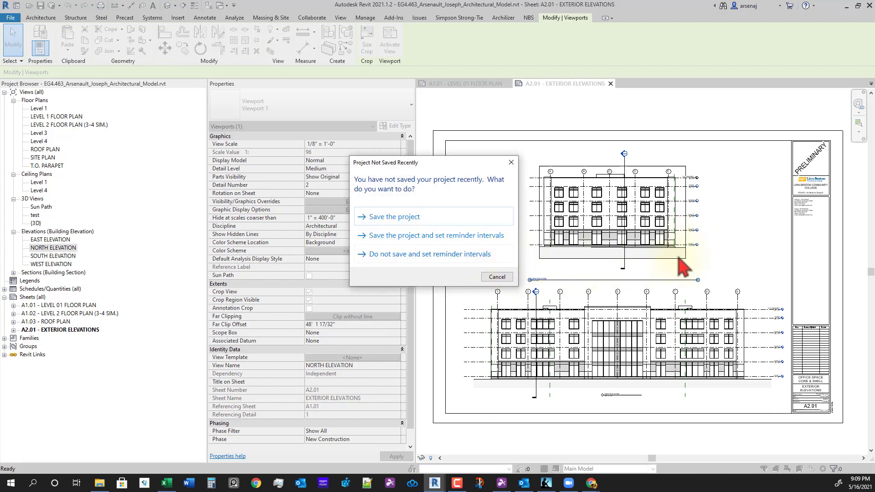
key(Escape)
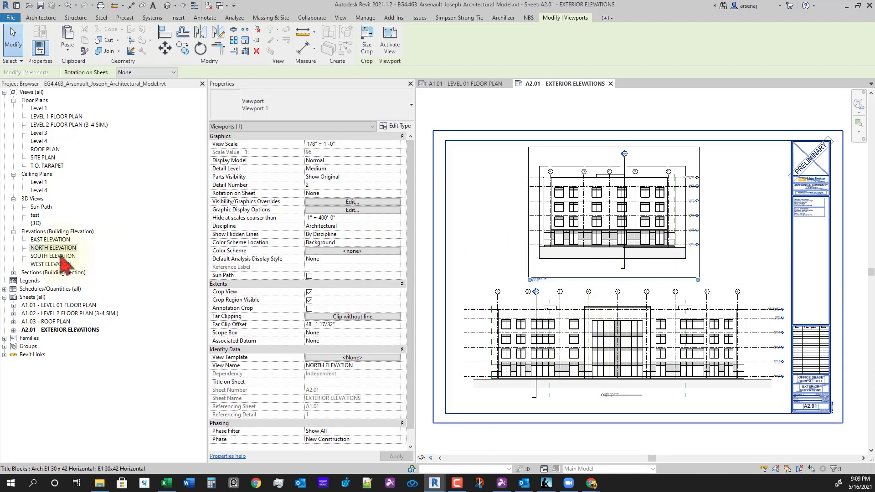
Step: Create a view template named Exterior Elevations from the WEST ELEVATION view, keeping all properties included
right_click(62, 264)
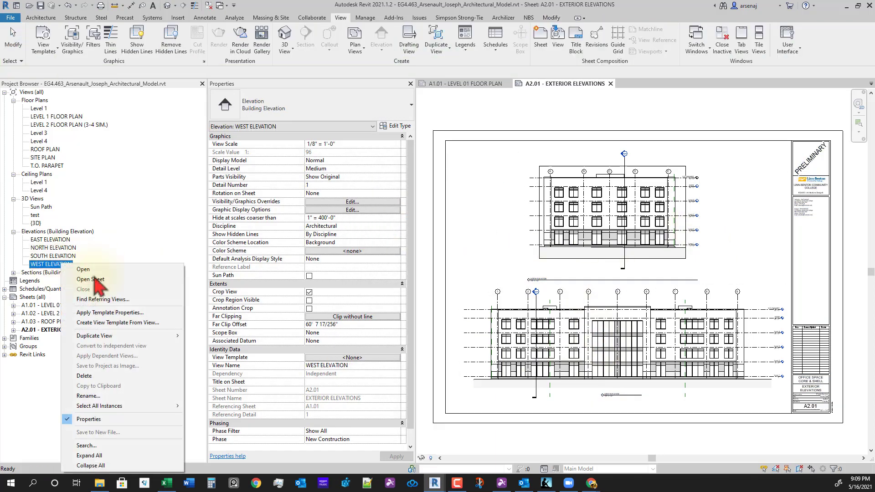
click(126, 323)
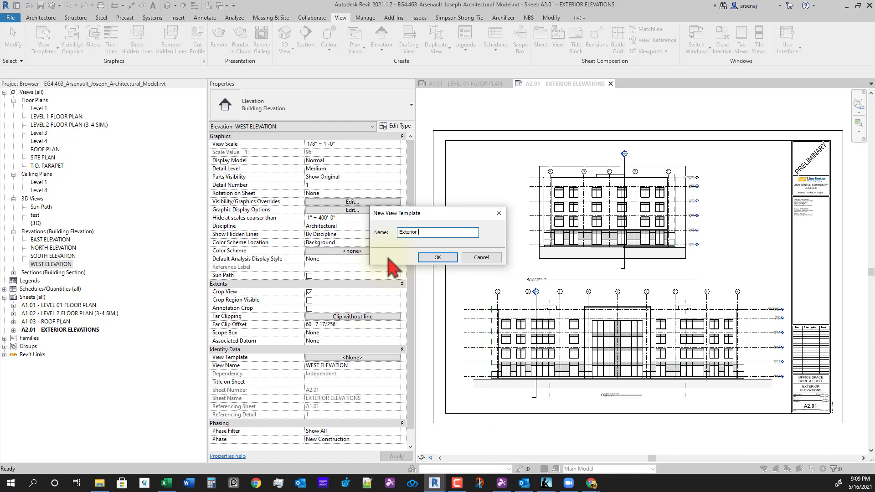
key(Return)
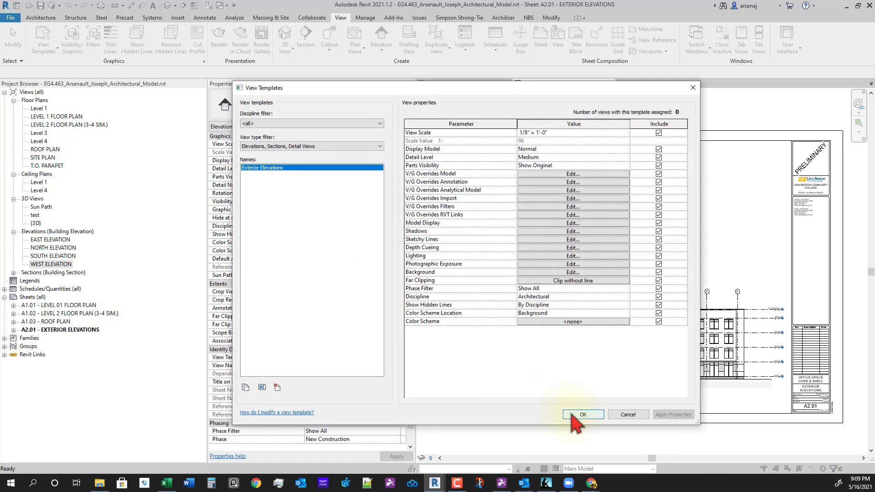
click(576, 415)
Step: Assign the Exterior Elevations view template to the east, north, south and west elevation views together
shift+click(56, 240)
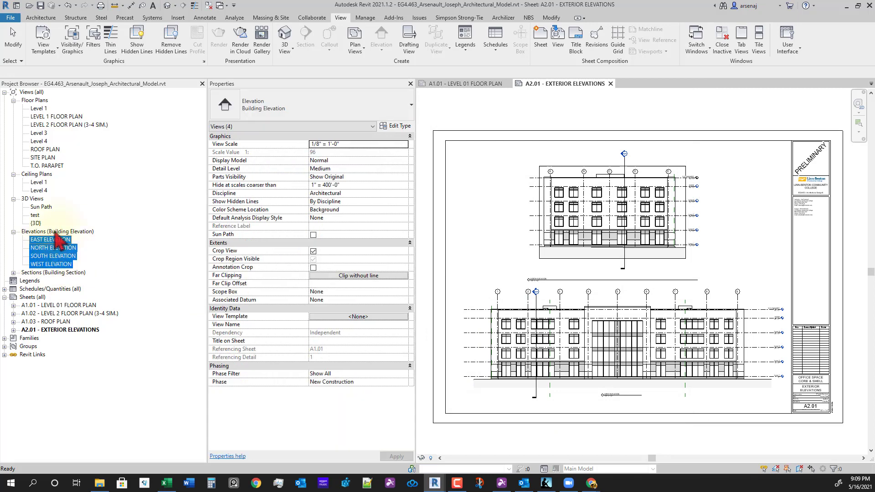
click(357, 318)
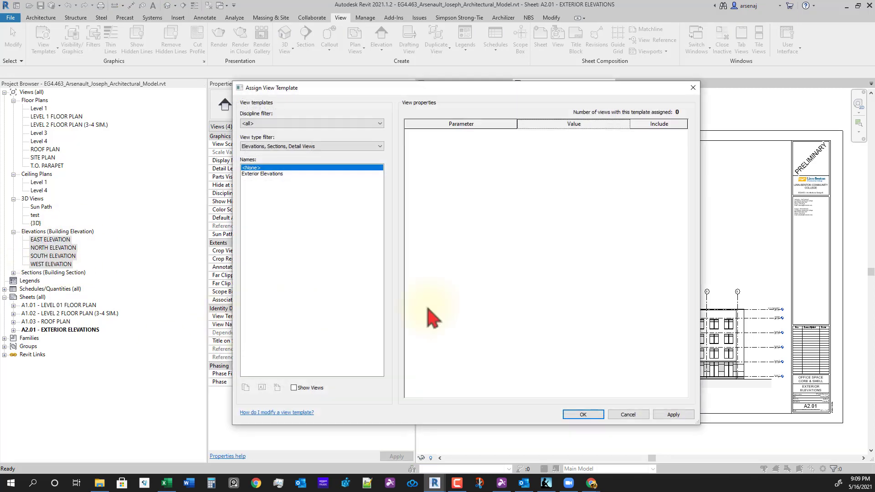
click(268, 174)
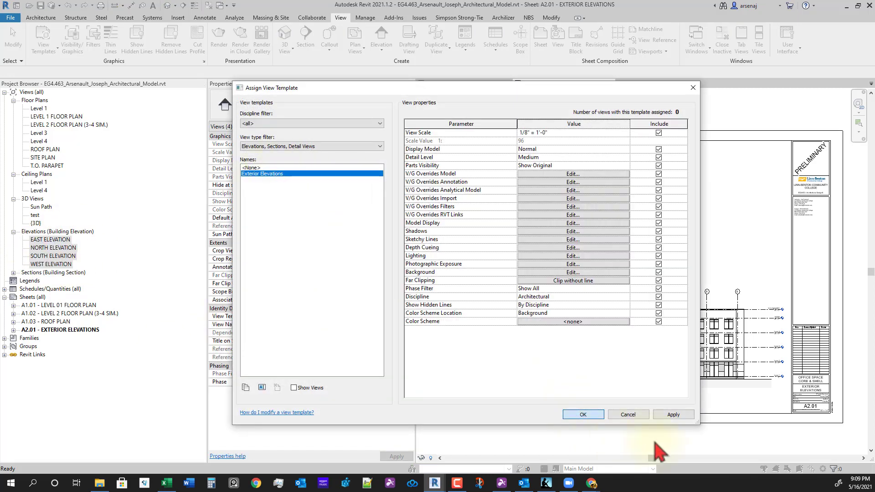
key(Return)
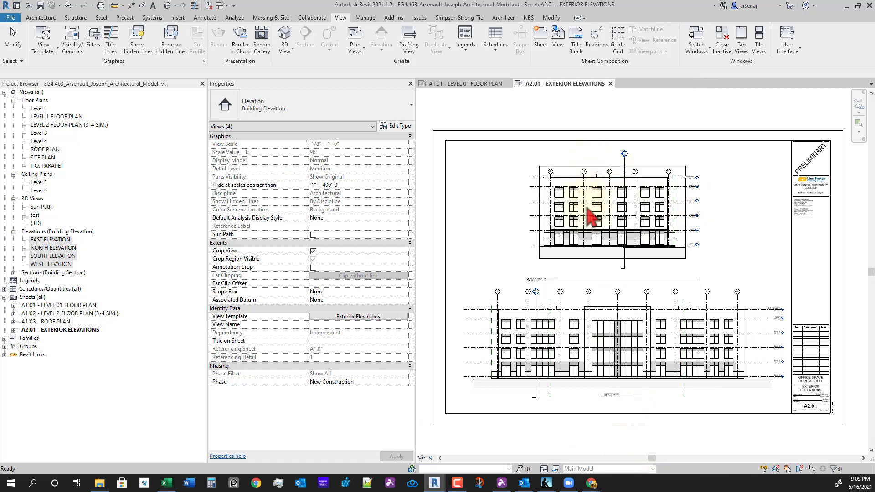
Step: Activate the north elevation on the sheet and raise its grid bubbles to just above the upper crop edge
double_click(658, 215)
scroll(658, 215, up, 3)
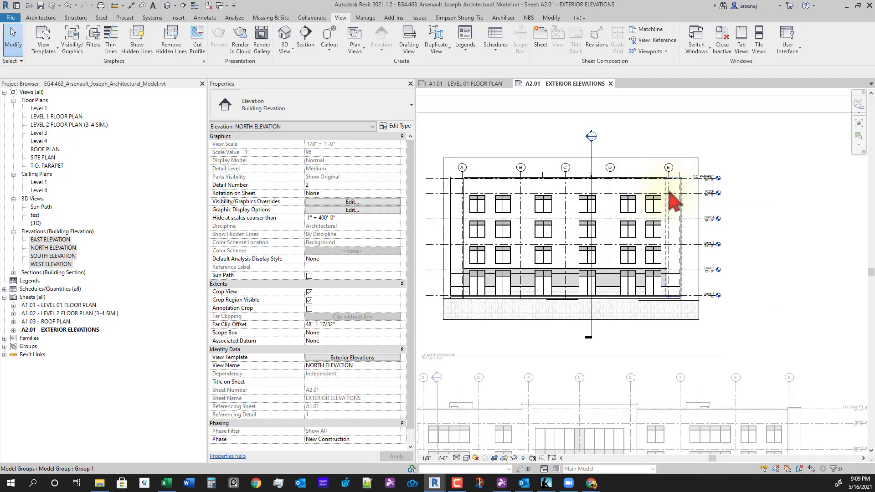
click(610, 187)
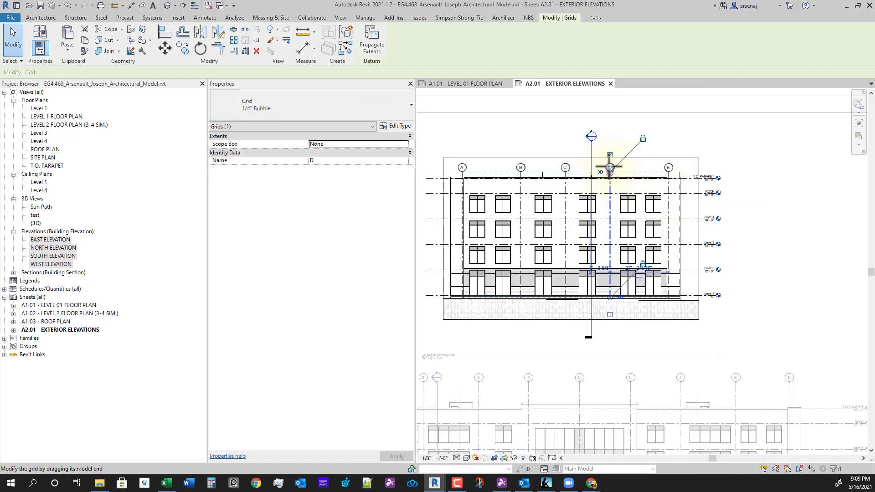
drag(610, 168, 610, 151)
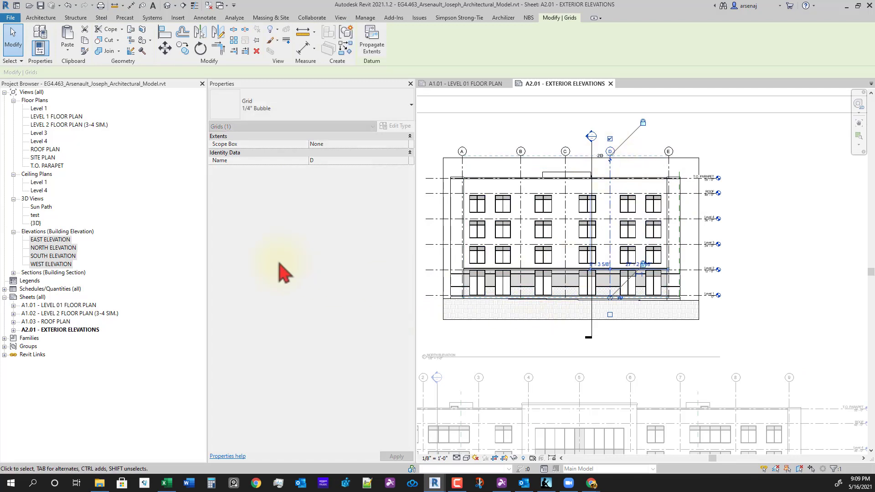
Step: Hide the crop region of the north elevation and deactivate the view on the sheet
key(Escape)
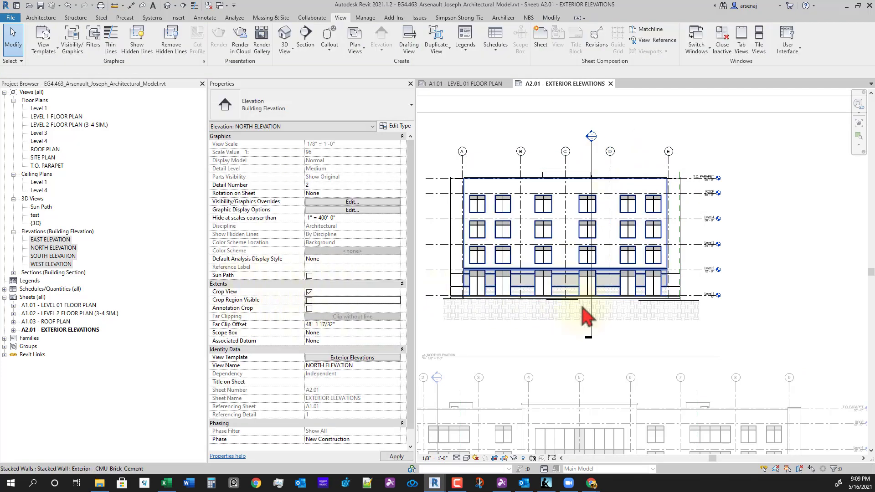
scroll(582, 308, down, 3)
middle_drag(657, 342, 651, 310)
double_click(712, 277)
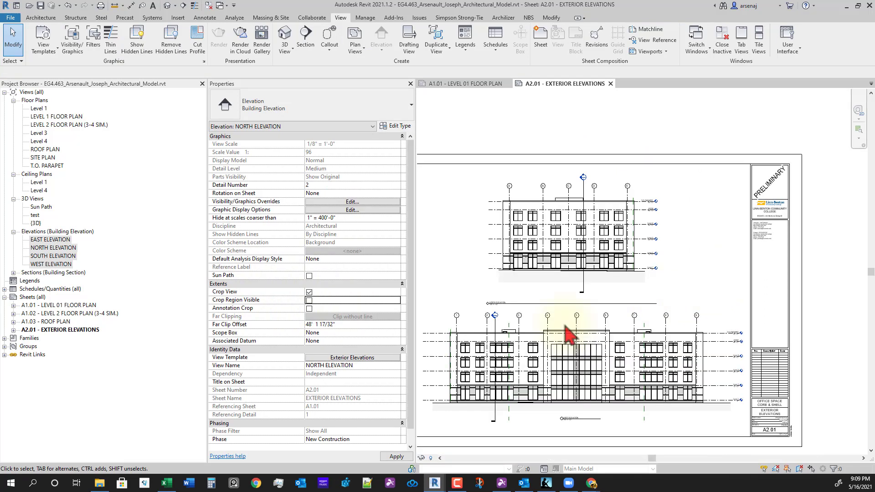
Step: Move the NORTH ELEVATION title close beneath the building, aligned with the west elevation's title, and shorten its line to match
click(529, 249)
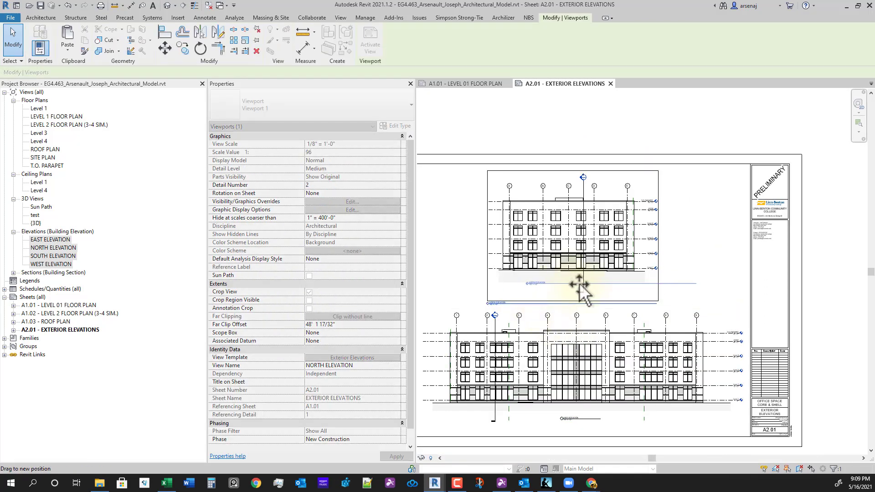
drag(580, 286, 606, 297)
click(576, 401)
click(622, 248)
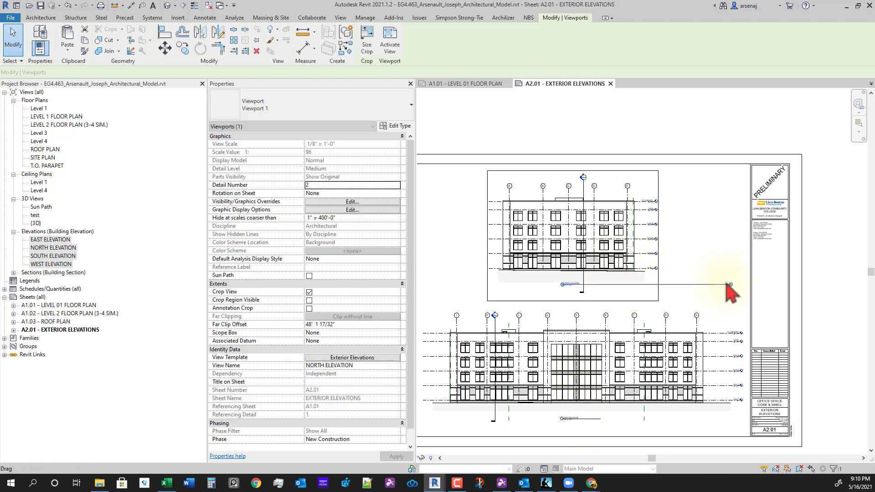
drag(731, 285, 602, 384)
click(674, 273)
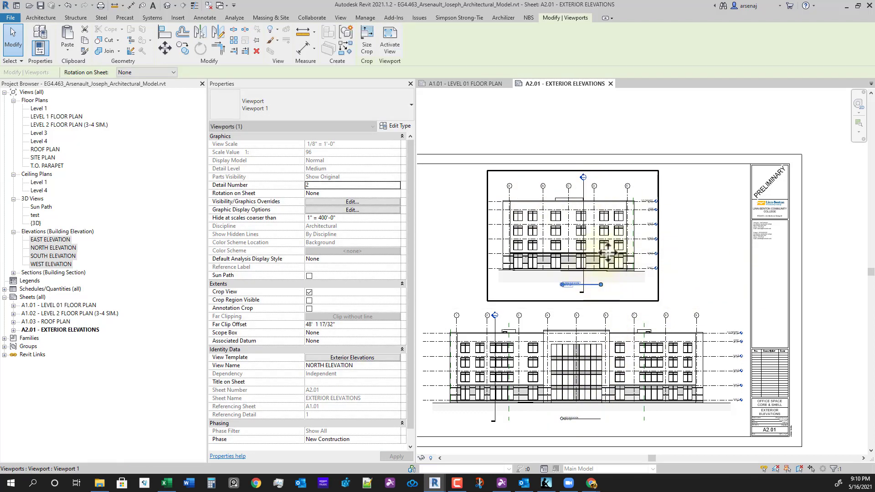
click(606, 246)
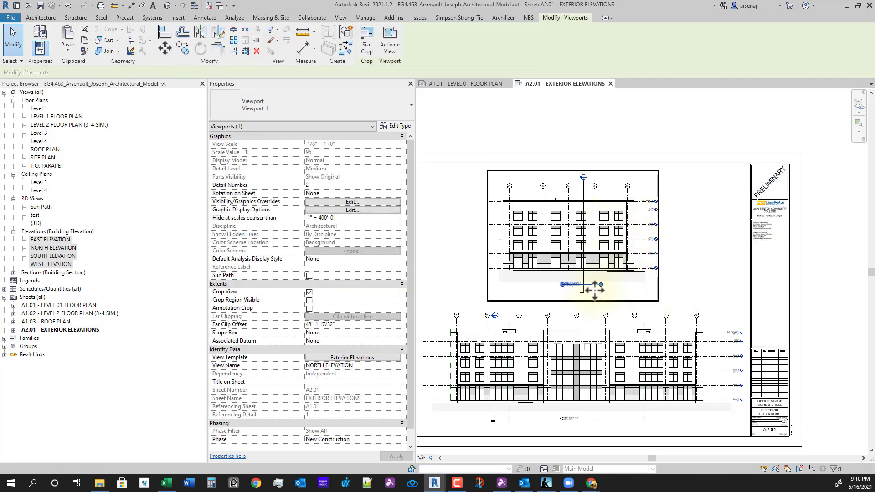
click(575, 286)
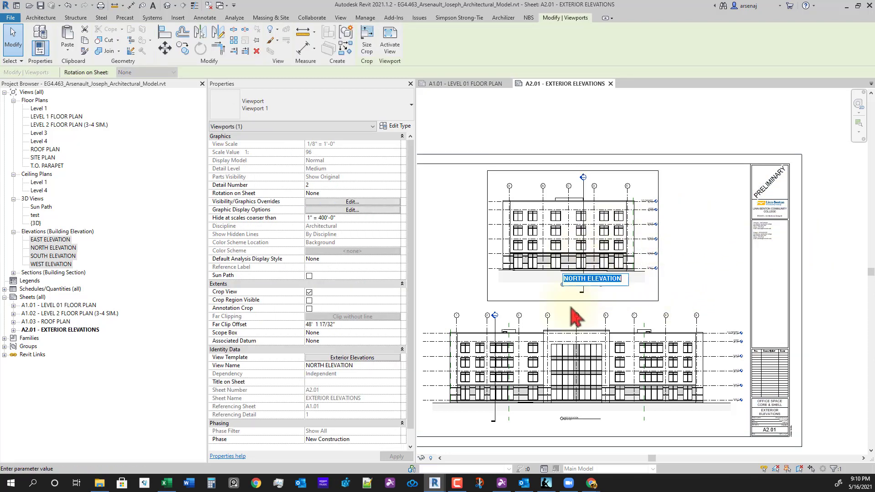
click(591, 295)
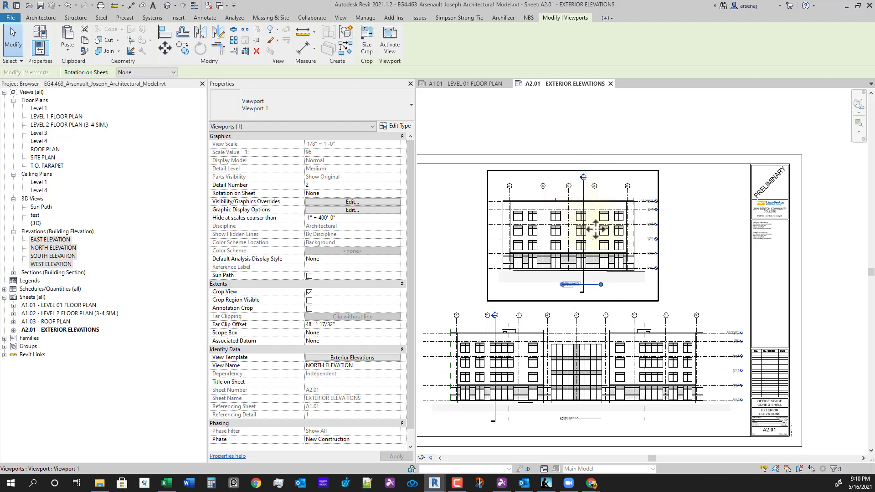
click(684, 268)
Step: Activate the north elevation, shorten the section line's lower end to just above the view title, and deactivate the view
scroll(684, 267, down, 1)
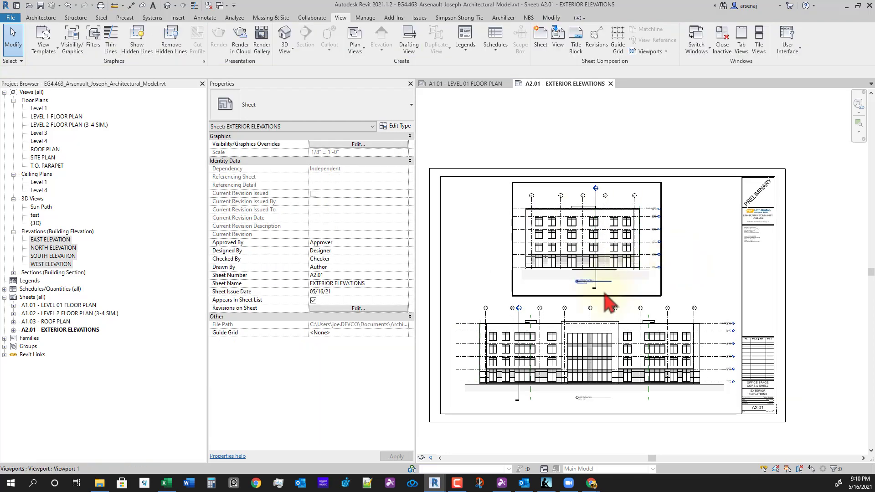
scroll(606, 280, up, 2)
double_click(591, 277)
click(592, 279)
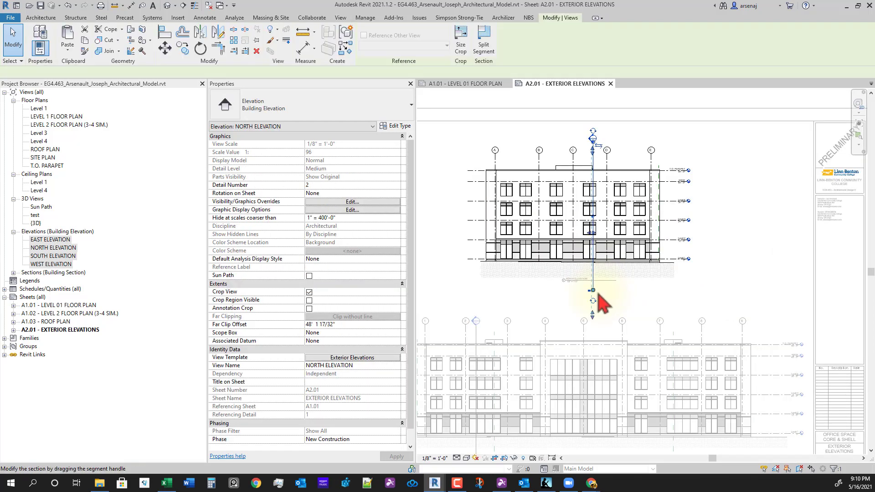
click(595, 279)
drag(592, 316, 592, 267)
click(625, 300)
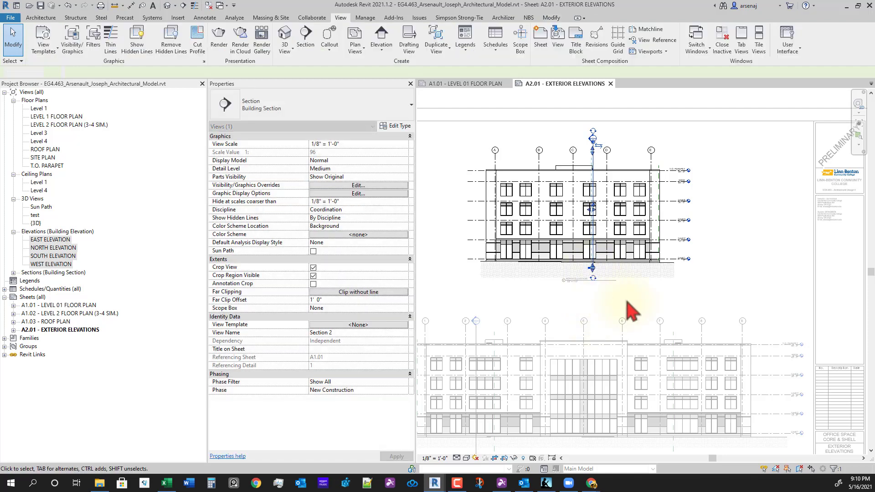
scroll(623, 300, down, 1)
double_click(706, 267)
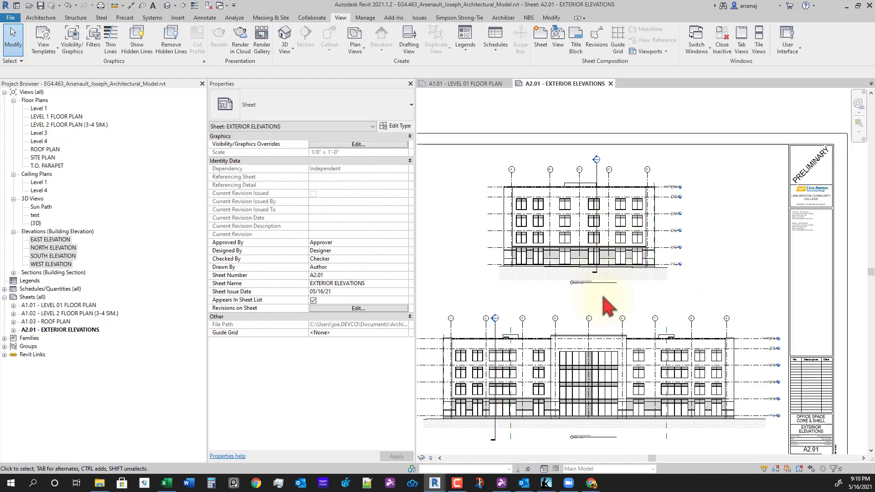
Step: Lower the NORTH ELEVATION title slightly, and raise the view's lower crop edge to the section line's lower end, leaving the crop region hidden
click(593, 286)
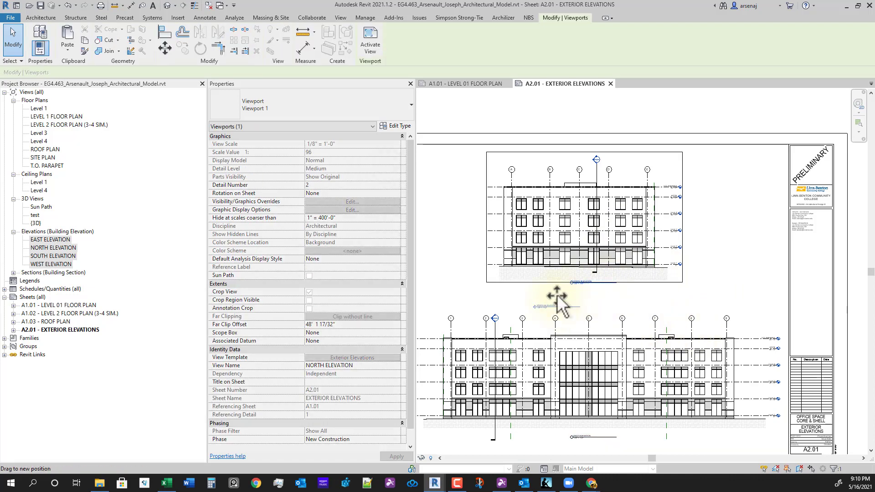
mouse_move(592, 283)
mouse_down()
mouse_move(589, 299)
mouse_move(593, 290)
mouse_up()
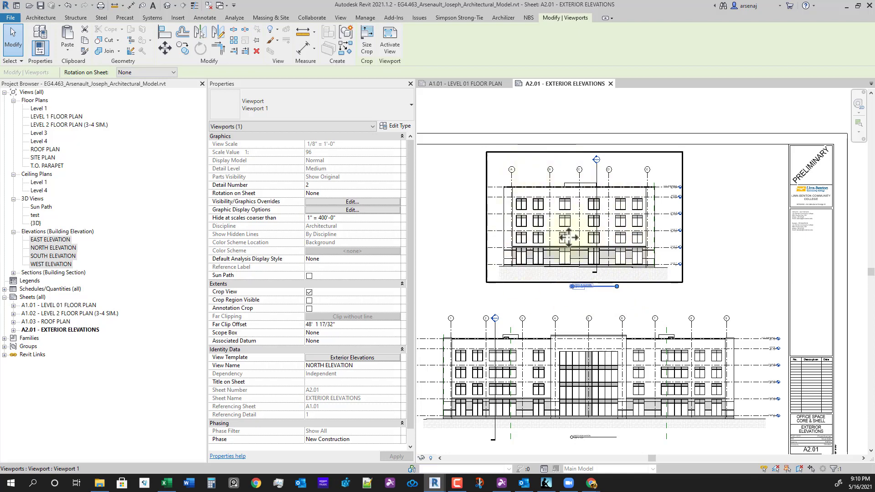
double_click(639, 281)
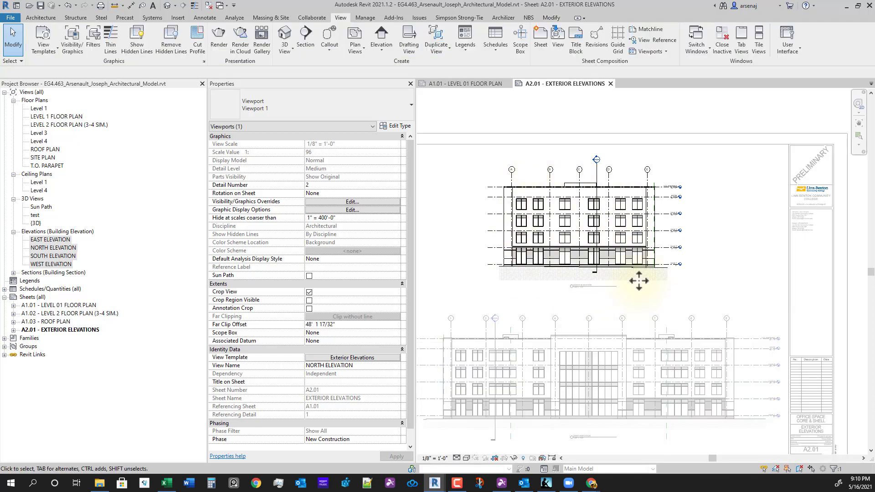
click(309, 301)
scroll(639, 289, up, 3)
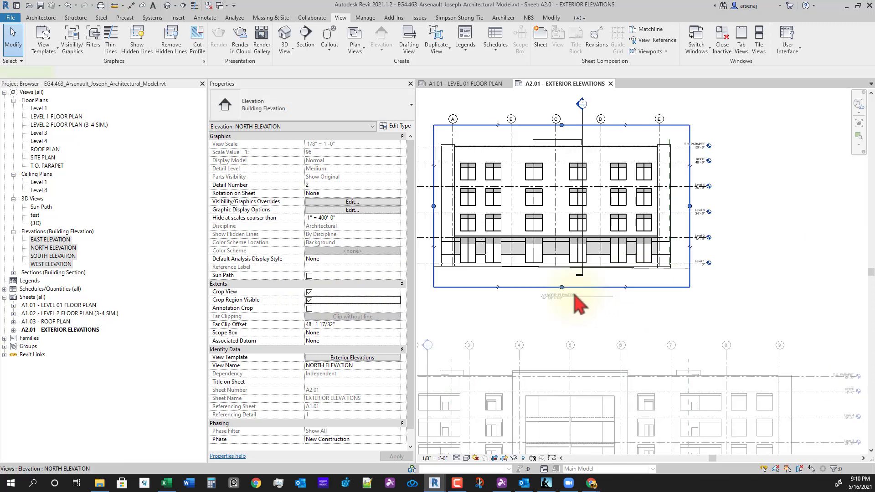
click(562, 288)
drag(566, 288, 562, 277)
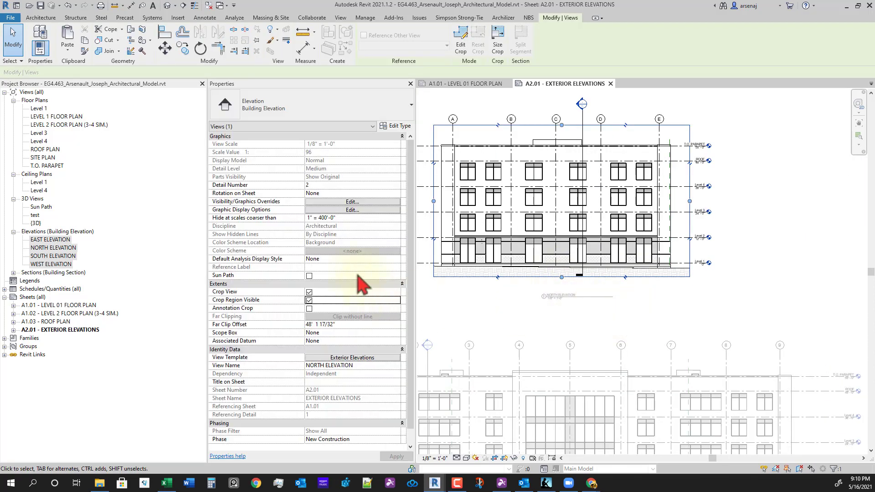
scroll(687, 269, down, 3)
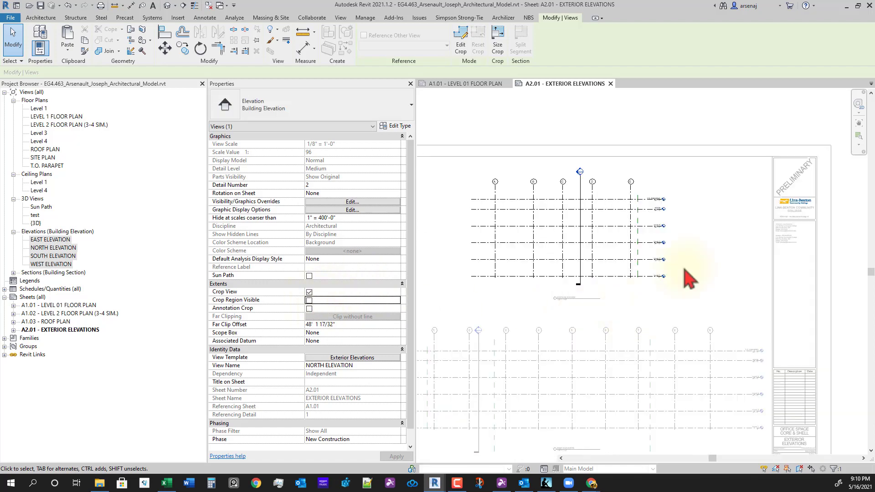
click(709, 254)
Step: Examine the north and west elevations and their view titles on sheet A2.01
scroll(586, 375, up, 2)
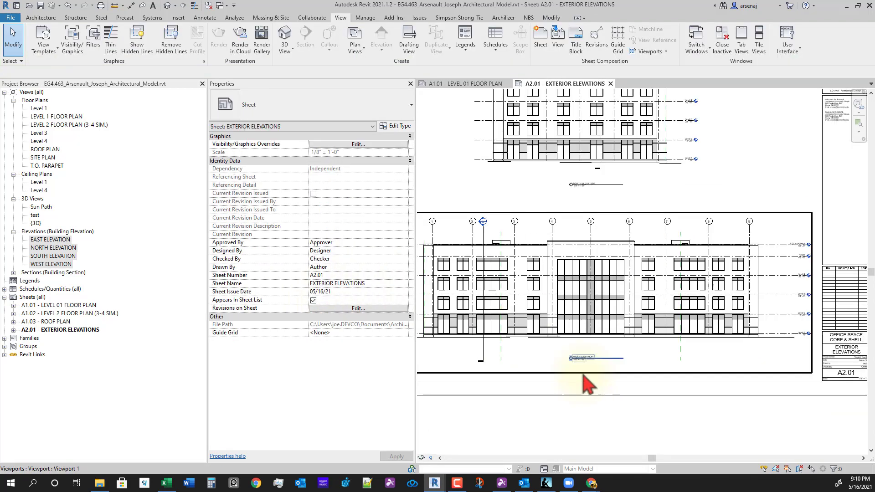
scroll(702, 417, down, 2)
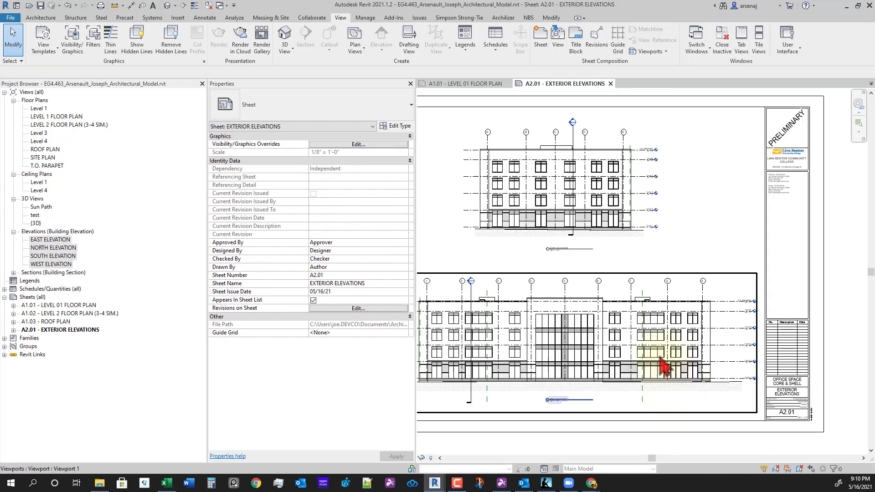
scroll(674, 313, up, 4)
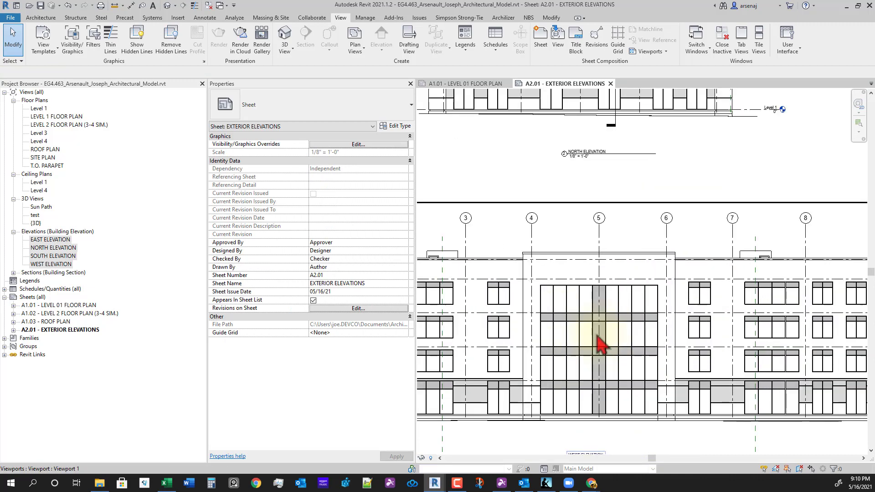
scroll(513, 403, up, 5)
scroll(514, 402, down, 5)
middle_drag(606, 349, 629, 319)
Step: Create sheet A2.02 with the Arch E1 30 x 42 Horizontal title block and name it EXTERIOR ELEVATIONS
click(542, 40)
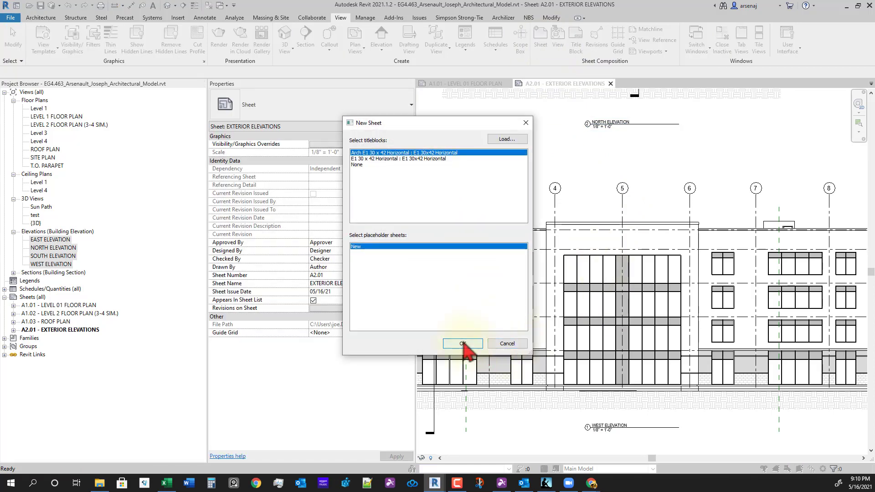
click(463, 344)
click(824, 405)
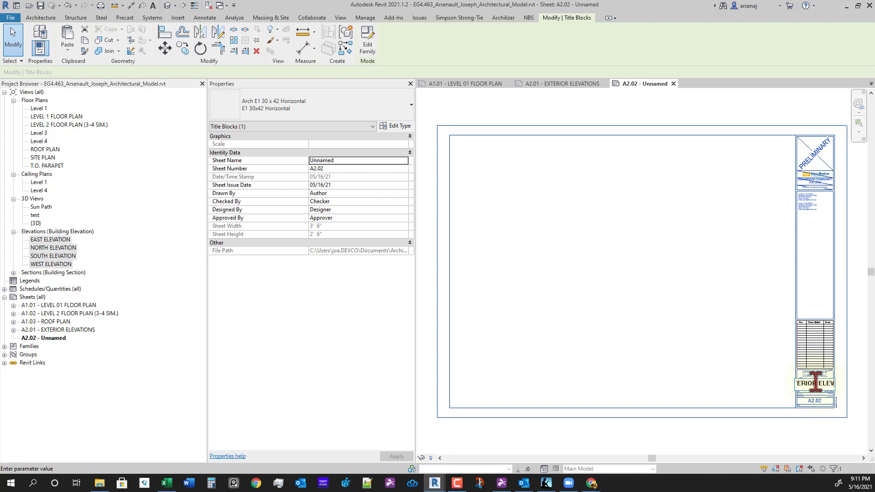
key(Return)
click(624, 360)
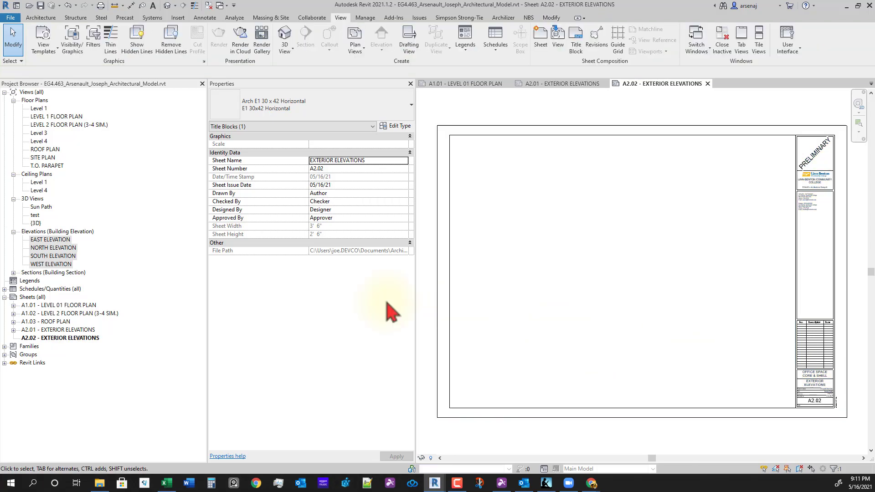
Step: Place the EAST ELEVATION view on the lower half of sheet A2.02, shorten its title line, and centre the title beneath the building
click(53, 247)
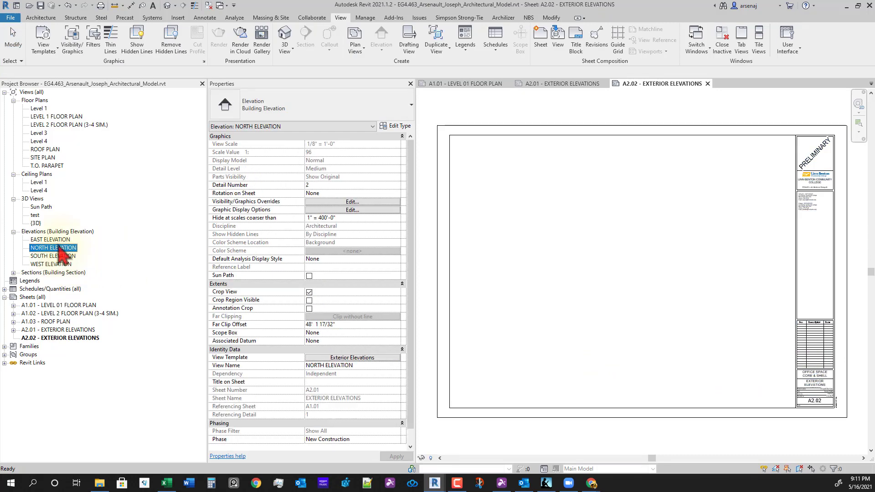
click(57, 240)
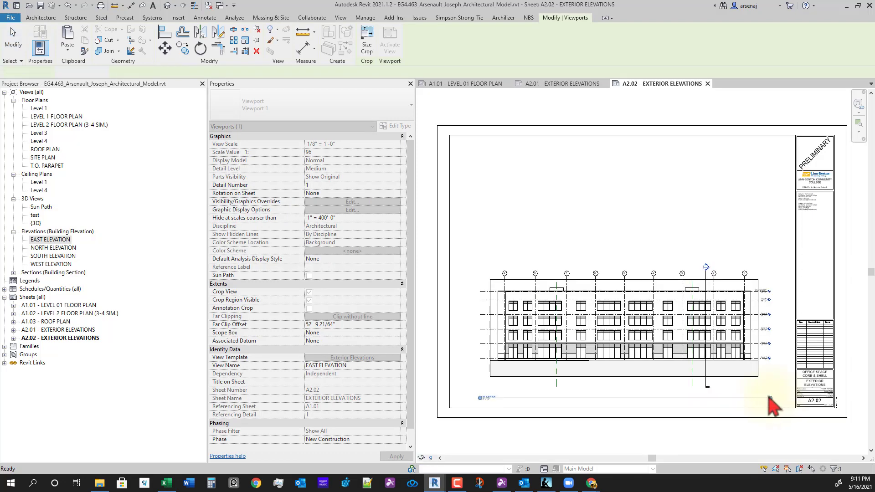
drag(771, 398, 510, 428)
click(507, 426)
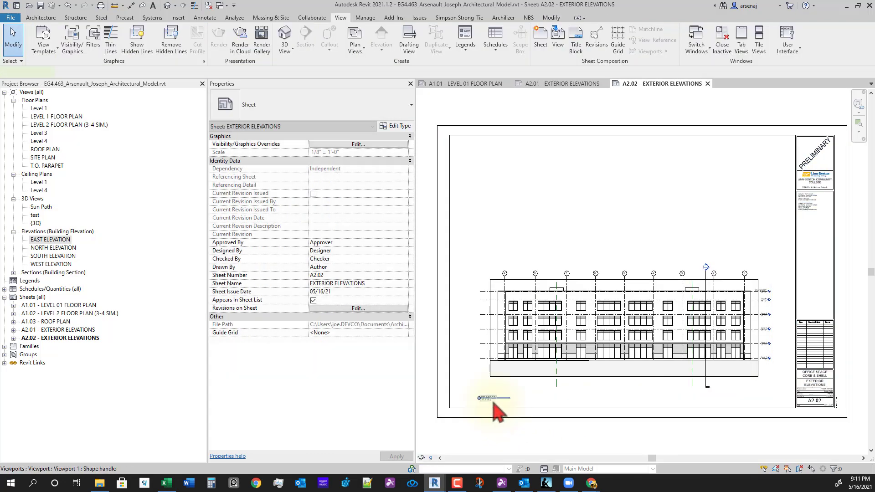
click(597, 390)
Step: Activate the east elevation, raise its lower crop edge to just below the ground line, hide the crop region, and deactivate the view
double_click(621, 384)
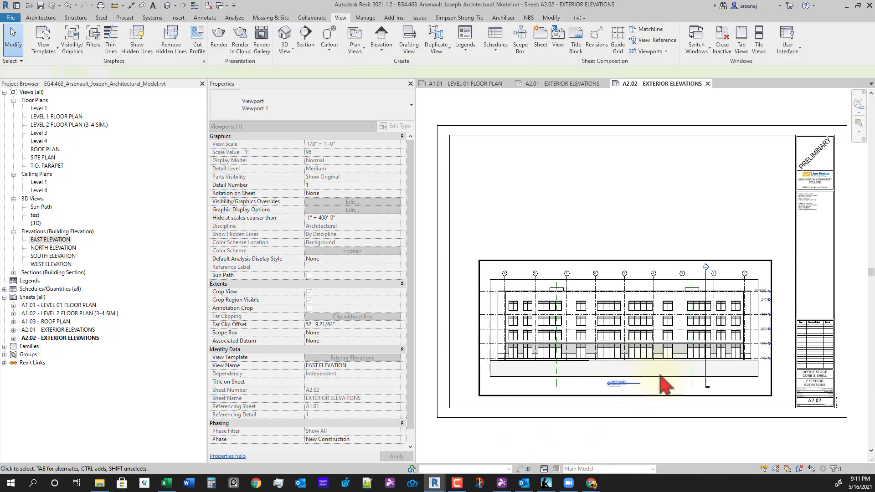
click(625, 377)
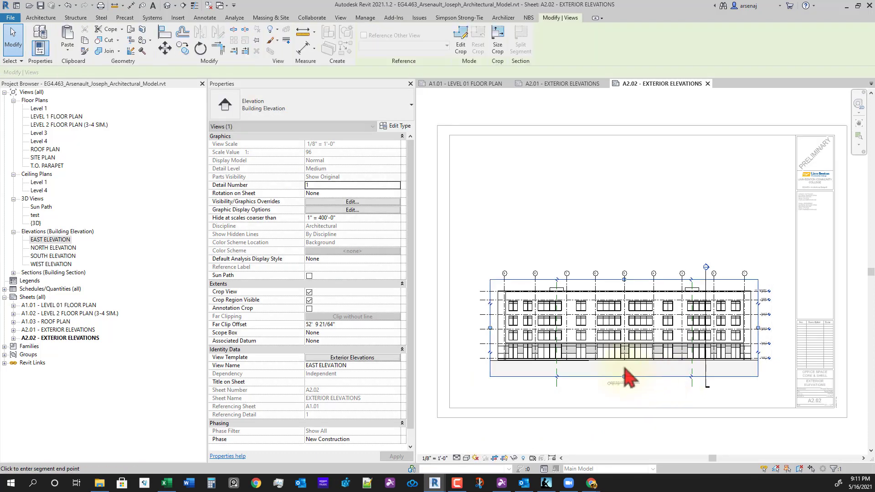
click(646, 373)
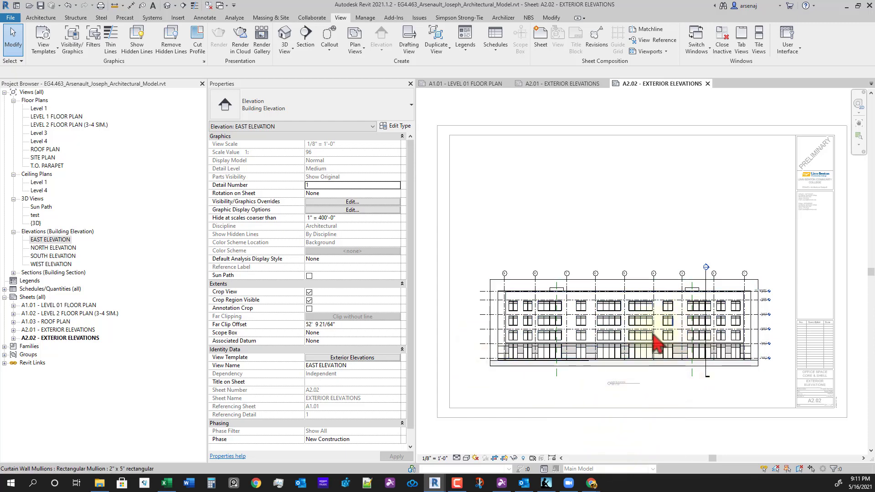
click(310, 300)
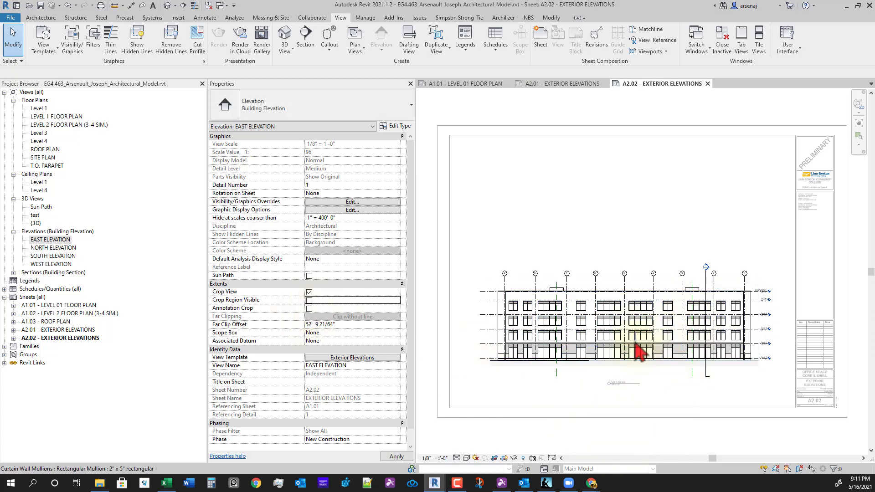
click(636, 337)
double_click(644, 432)
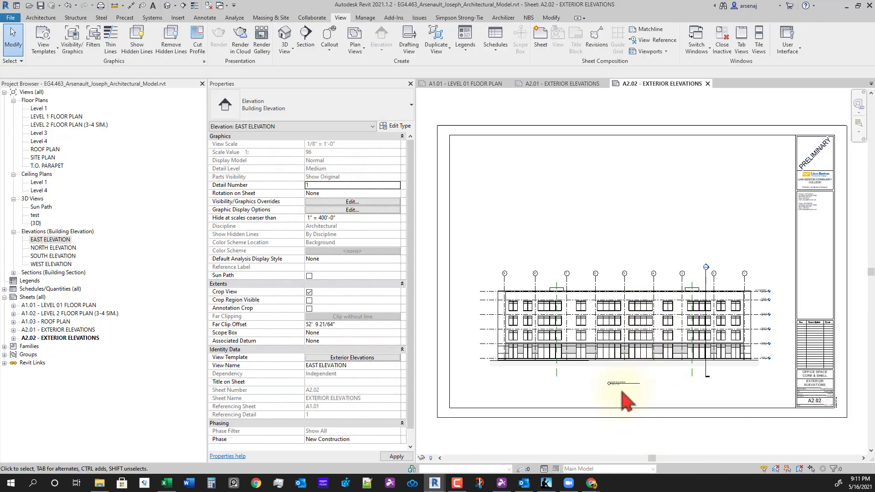
Step: Move the EAST ELEVATION title closer beneath the building and shift the viewport down near the sheet's lower border
scroll(622, 388, up, 1)
click(621, 382)
drag(620, 382, 625, 371)
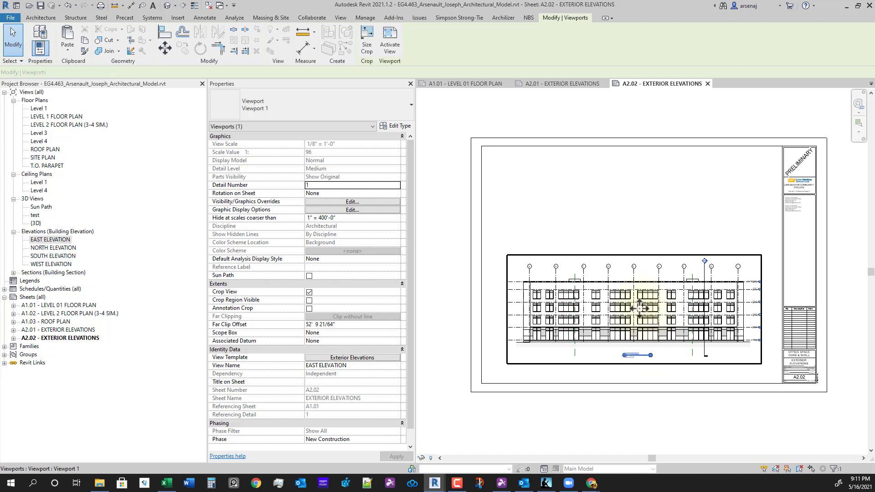
drag(639, 308, 639, 324)
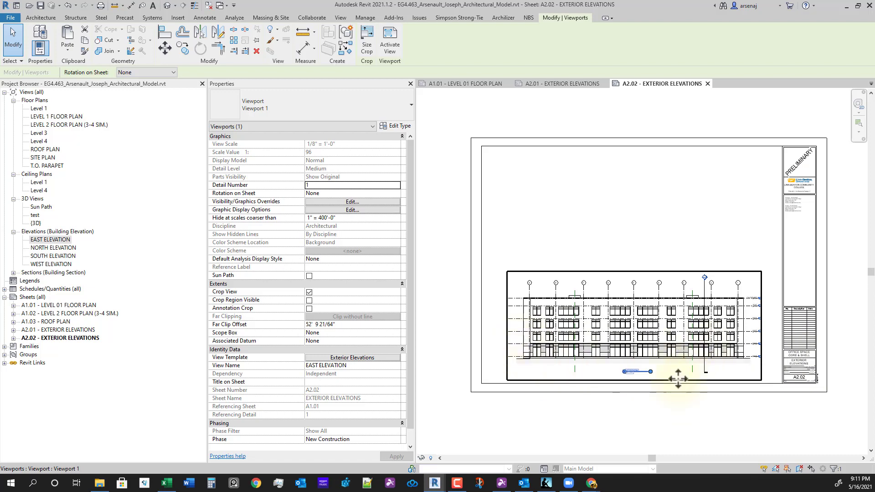
Step: Place the South Elevation view on sheet A2.02, centered above the East Elevation
scroll(683, 424, up, 1)
click(665, 428)
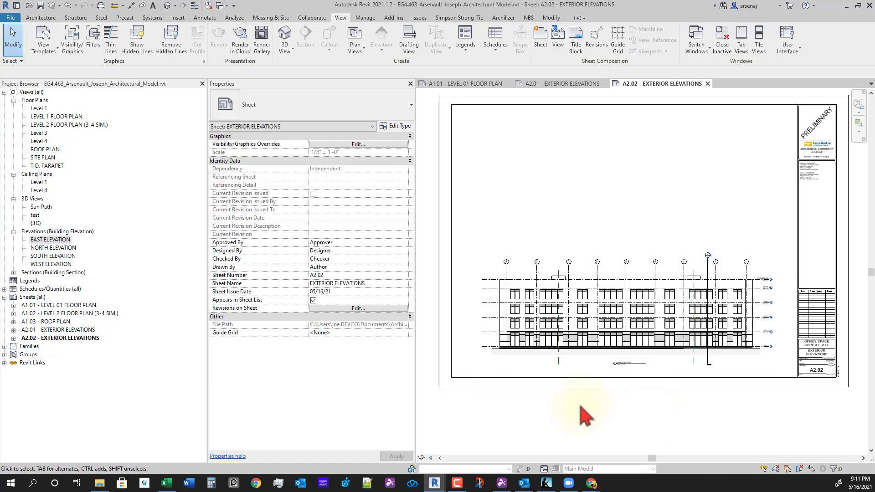
click(55, 257)
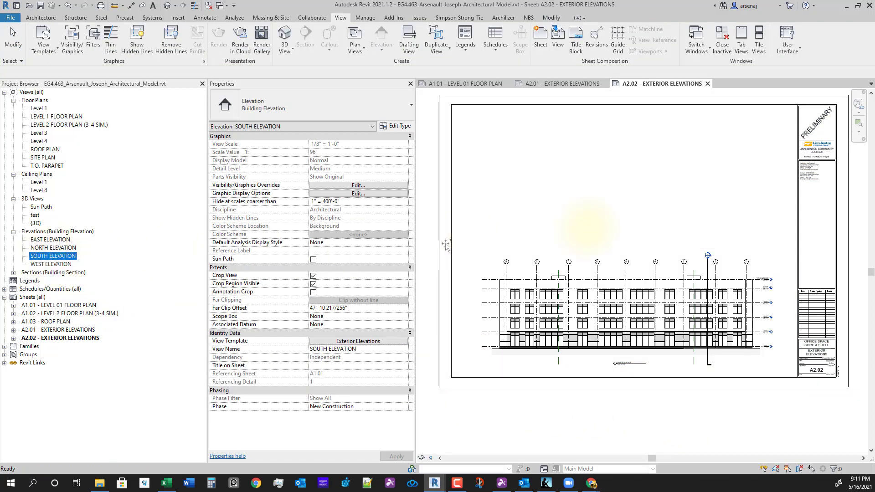
drag(654, 226, 632, 187)
click(631, 187)
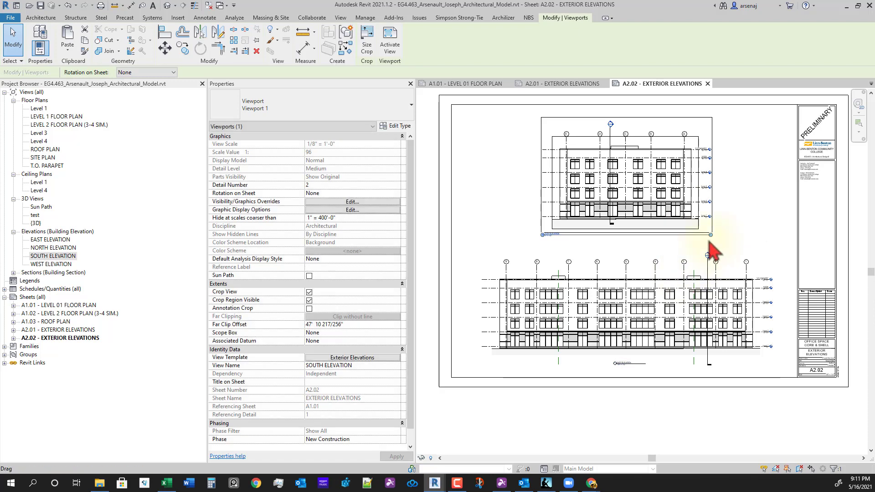
Step: Shorten the South Elevation's view title line and move the title beneath the middle of the elevation
drag(712, 237, 628, 237)
click(558, 238)
click(557, 235)
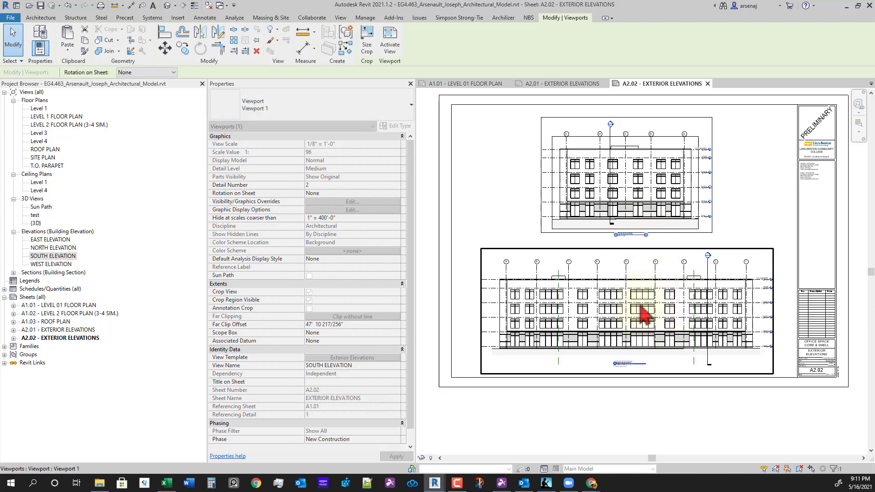
Step: Activate the South Elevation viewport, tighten the crop region's top and bottom edges, and hide the crop region
double_click(669, 213)
scroll(670, 162, up, 2)
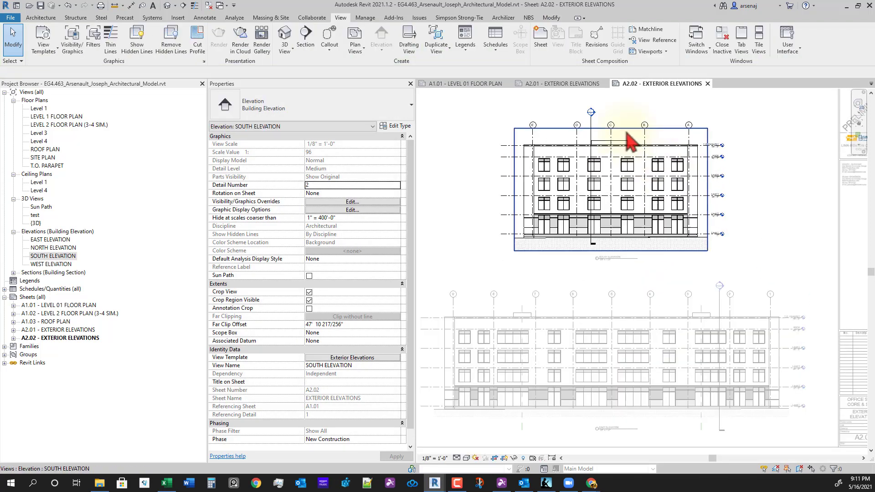
click(611, 133)
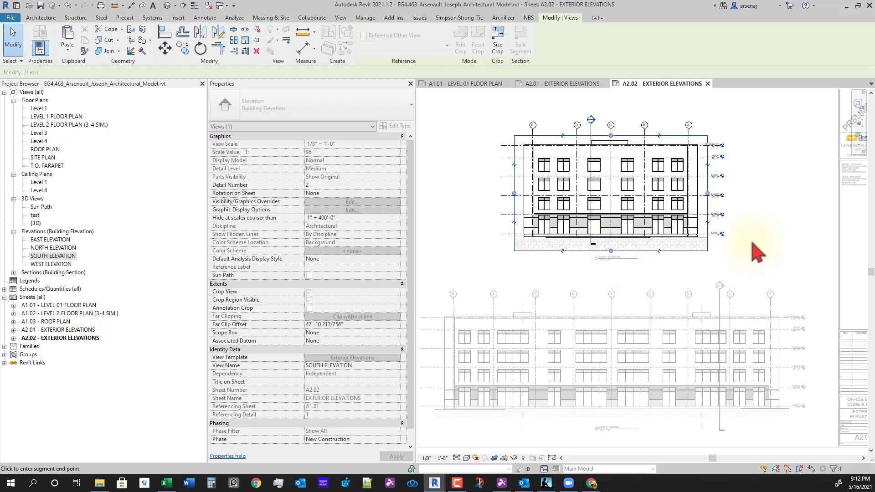
click(802, 265)
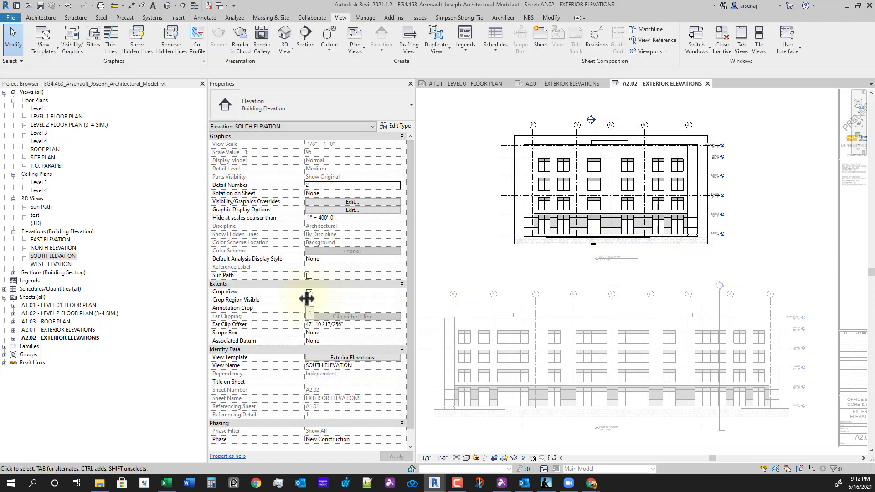
click(309, 301)
scroll(533, 269, down, 1)
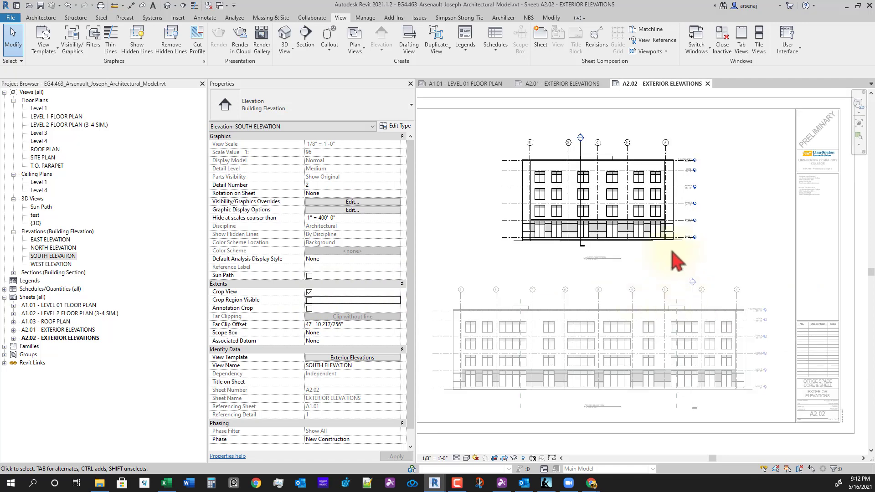
click(641, 191)
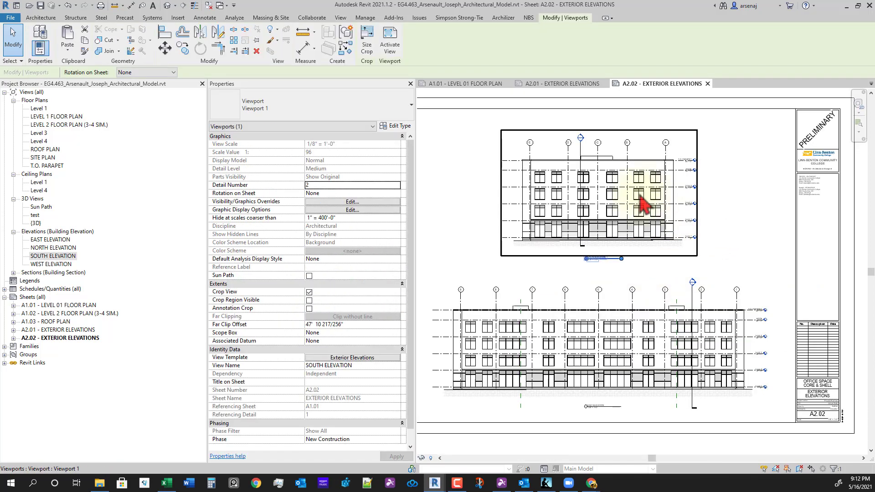
click(714, 265)
scroll(732, 314, down, 1)
middle_drag(857, 406, 795, 387)
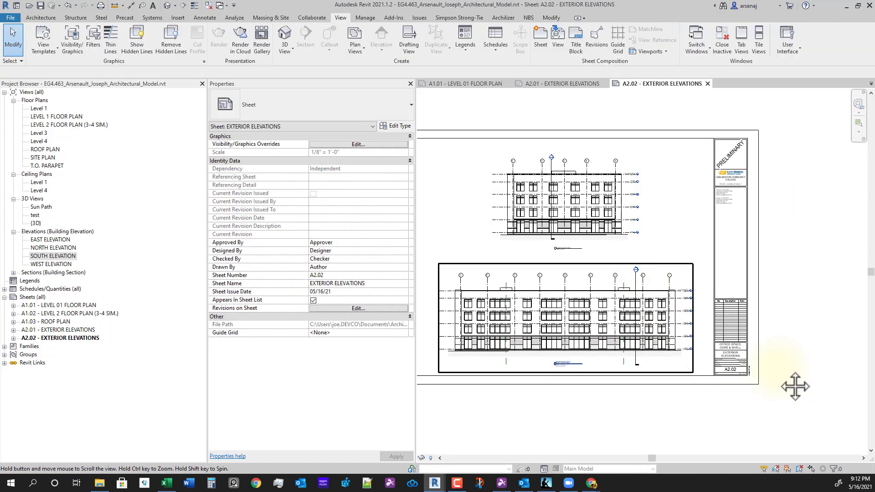
middle_drag(655, 420, 725, 412)
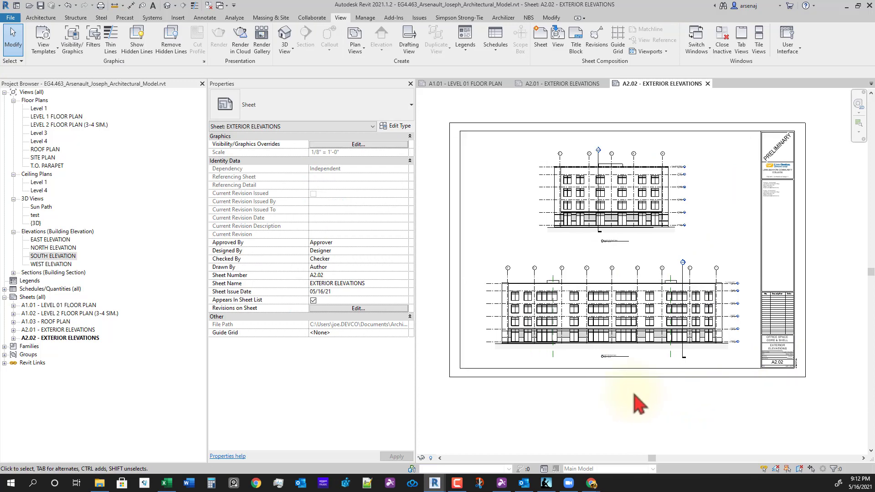
scroll(661, 406, up, 1)
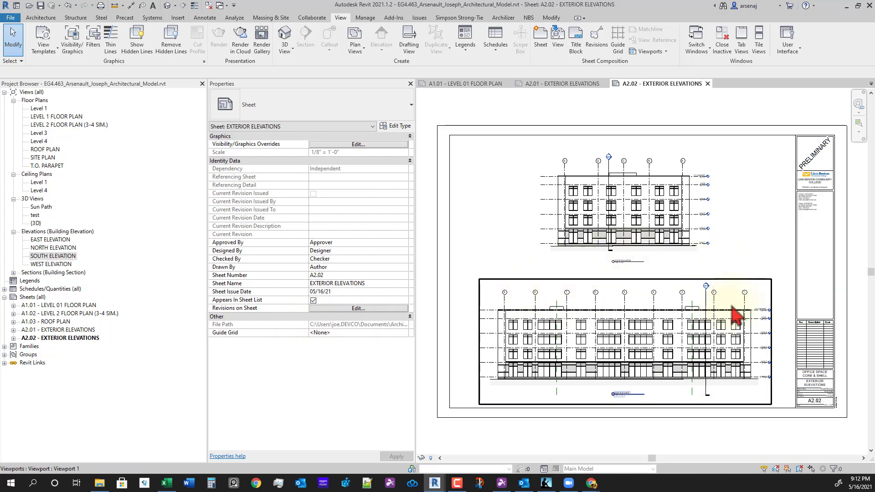
scroll(703, 248, up, 3)
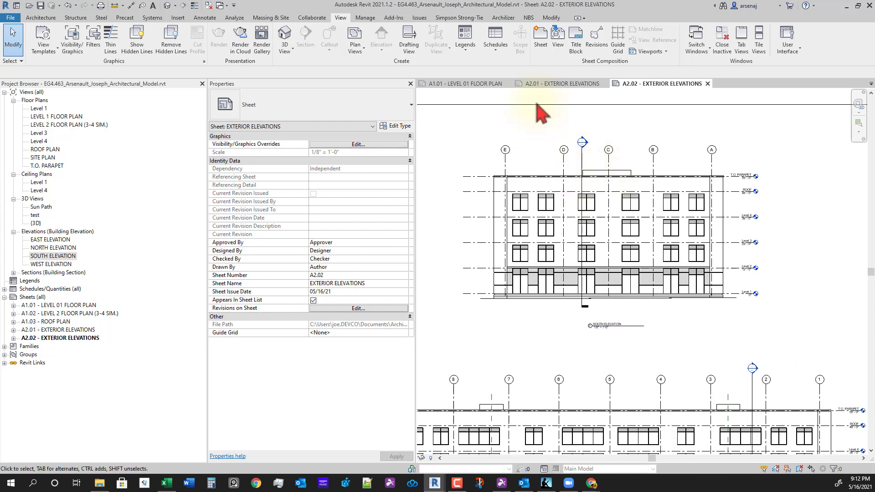
Step: On sheet A1.01, activate the Level 1 floor plan and move the horizontal section line up so it cuts through the elevators
click(474, 84)
scroll(528, 325, up, 5)
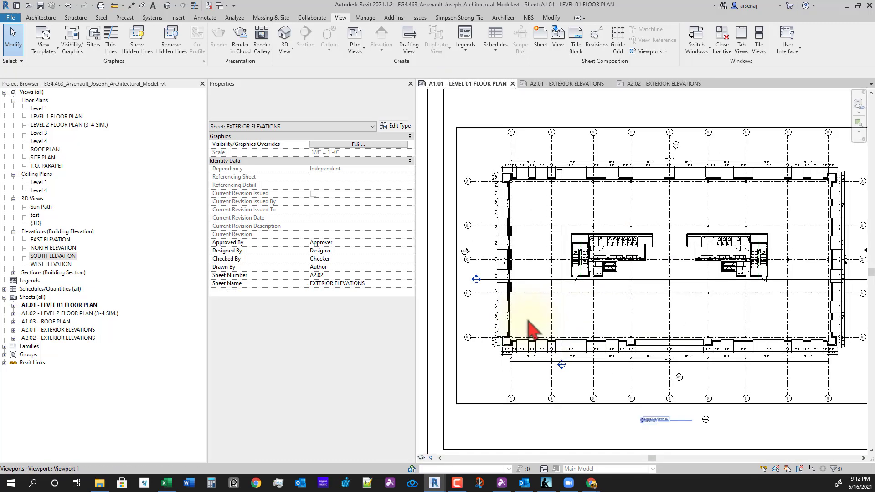
click(539, 276)
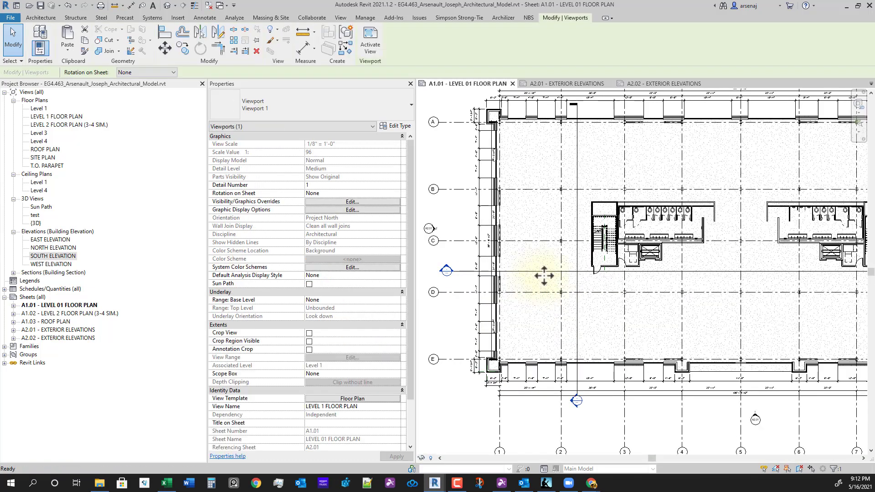
key(Escape)
click(550, 272)
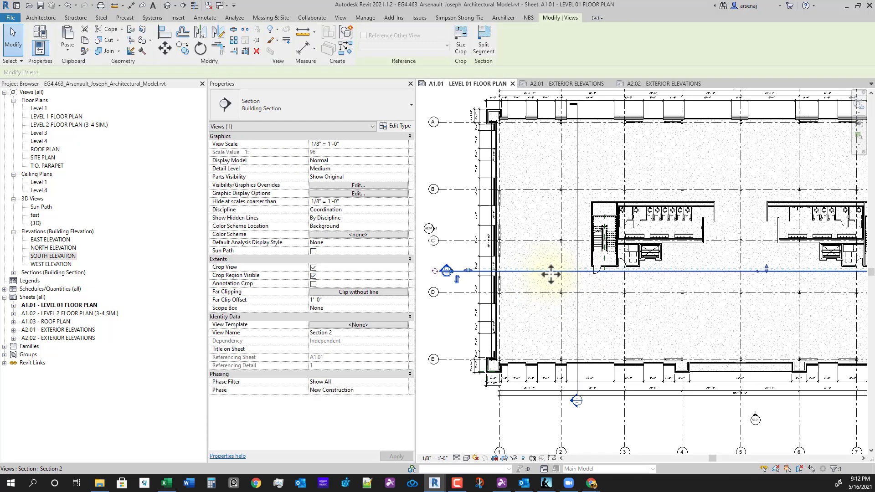
drag(550, 274, 551, 255)
Step: Move the vertical section line toward grid 3 so it cuts through the left stair
click(577, 223)
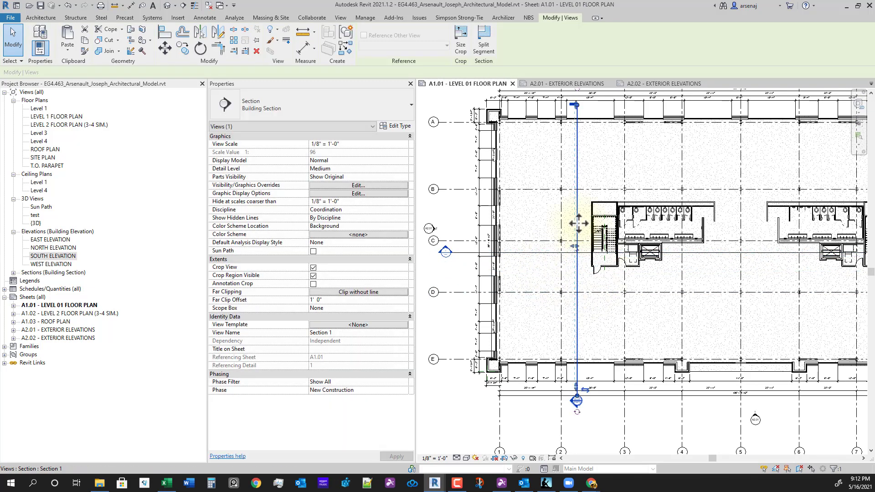
drag(578, 224, 616, 225)
scroll(627, 410, up, 3)
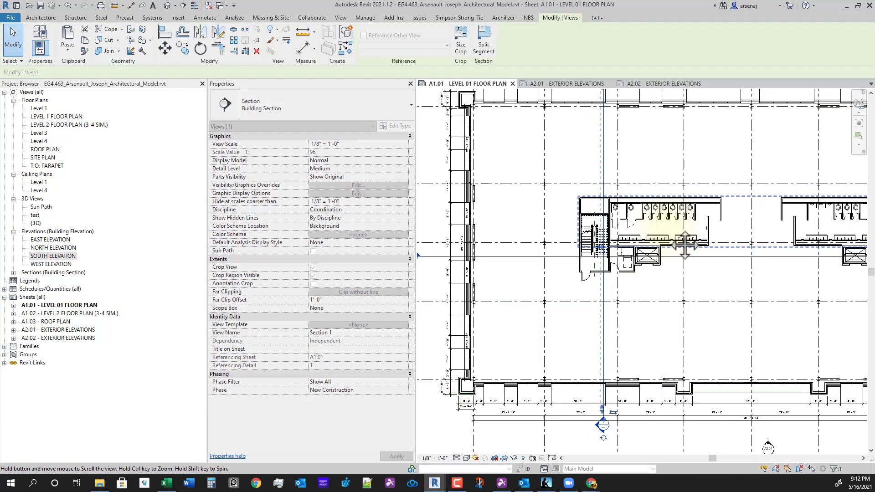
Step: Extend the vertical section's head past the lower dimensions, pull its upper end closer to the exterior wall, and deactivate the plan view
drag(605, 365, 604, 380)
scroll(617, 351, down, 2)
scroll(510, 269, up, 1)
middle_drag(510, 269, 521, 341)
scroll(567, 316, down, 3)
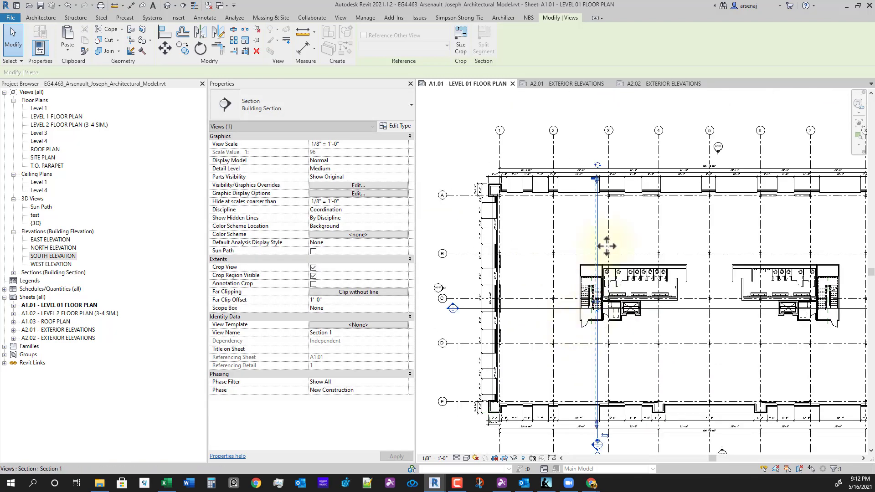
scroll(604, 182, up, 3)
scroll(595, 179, up, 3)
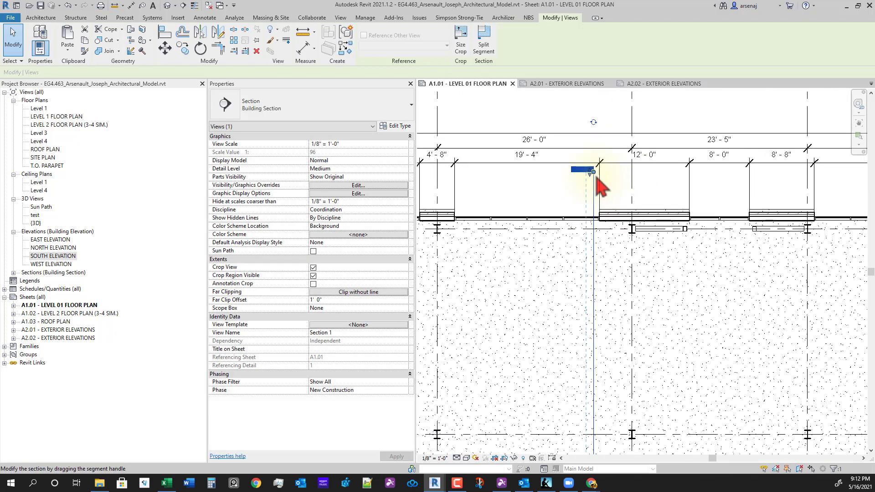
drag(593, 172, 594, 189)
key(Escape)
scroll(615, 232, down, 5)
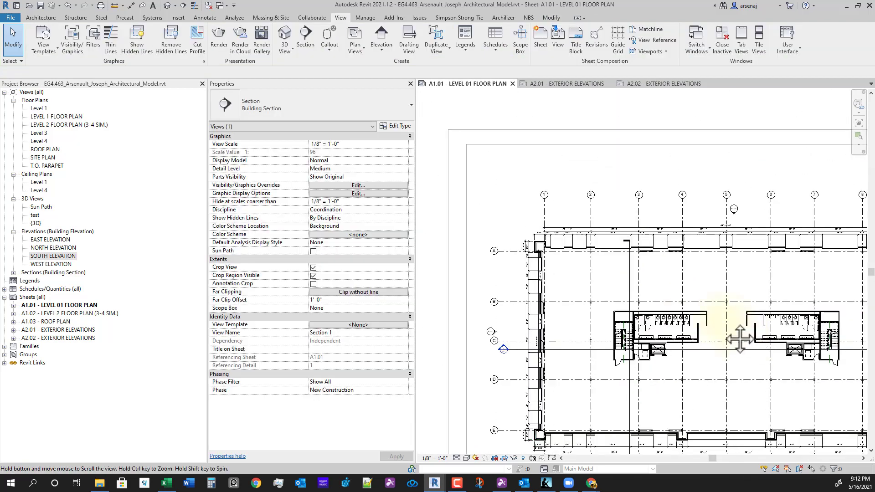
scroll(741, 315, down, 1)
double_click(754, 159)
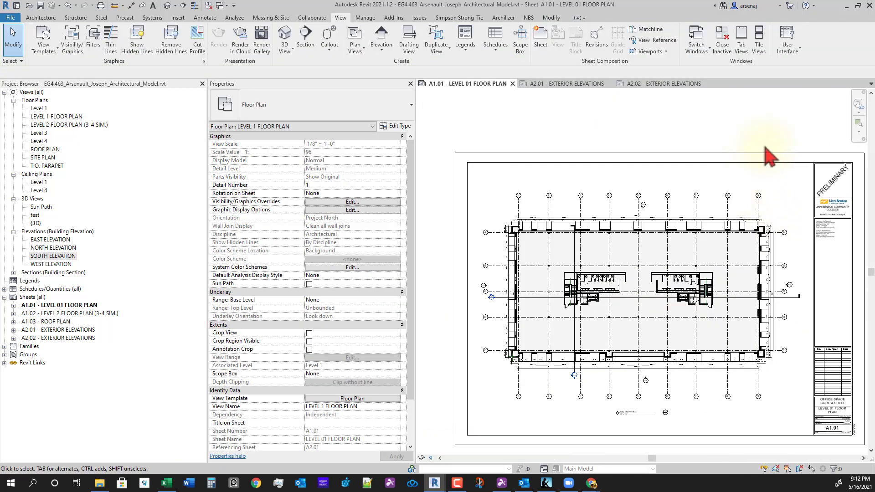
Step: Create a new sheet with the E1 30x42 Horizontal title block and select Section 1 in the expanded building sections list
click(541, 39)
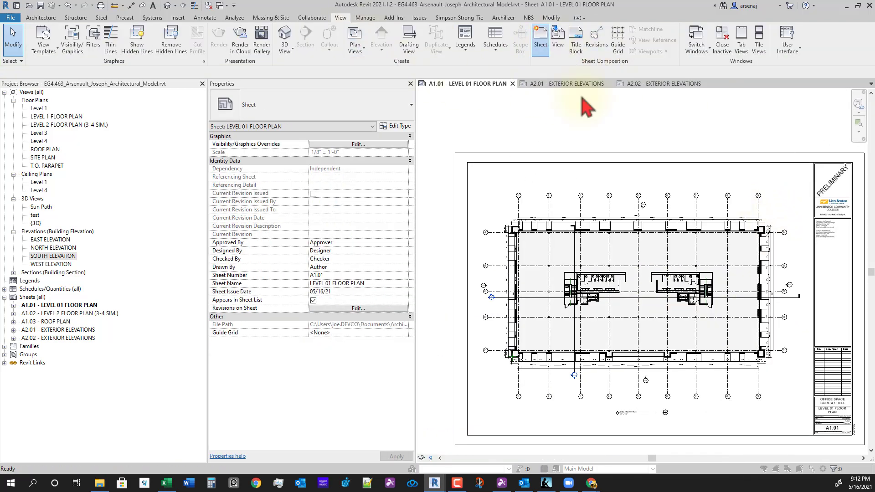
click(474, 344)
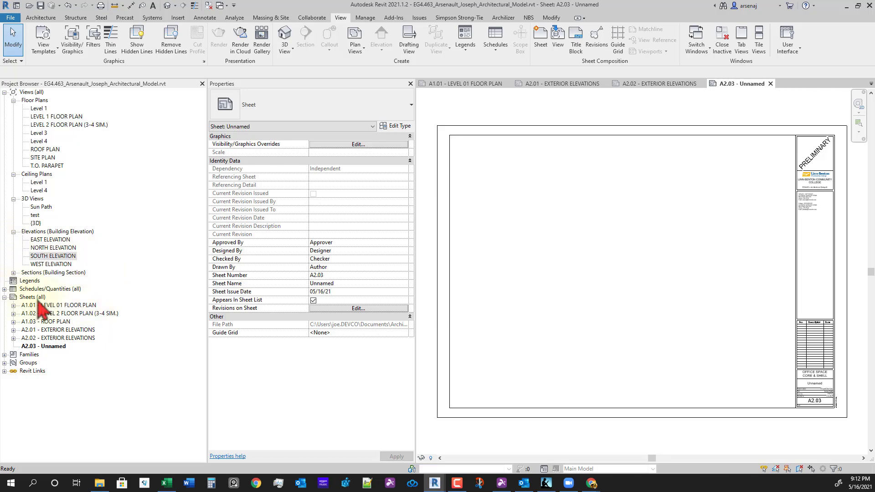
click(13, 273)
click(42, 282)
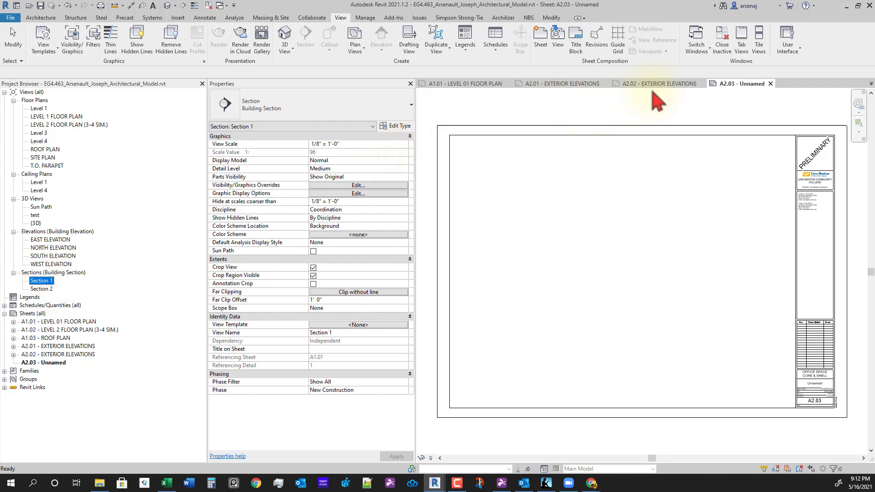
Step: Close the A2.02 and A2.01 exterior elevation sheets and activate the floor plan view on sheet A1.01
middle_click(628, 85)
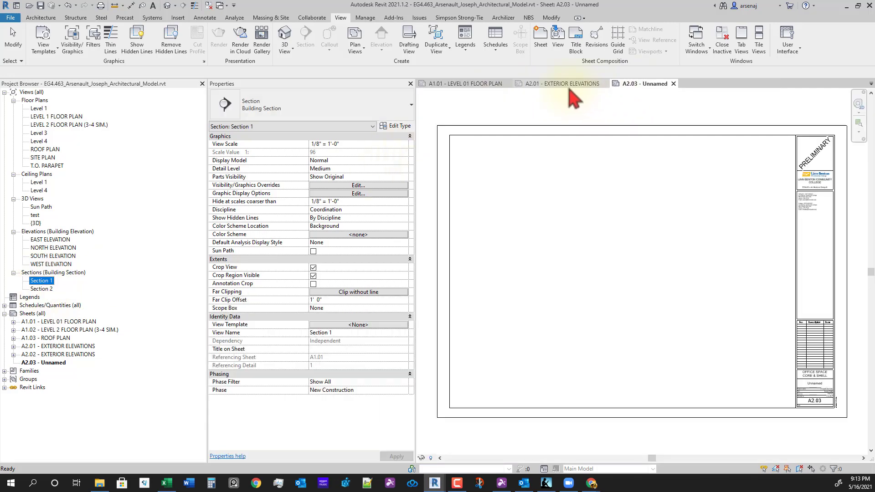
middle_click(540, 87)
click(501, 85)
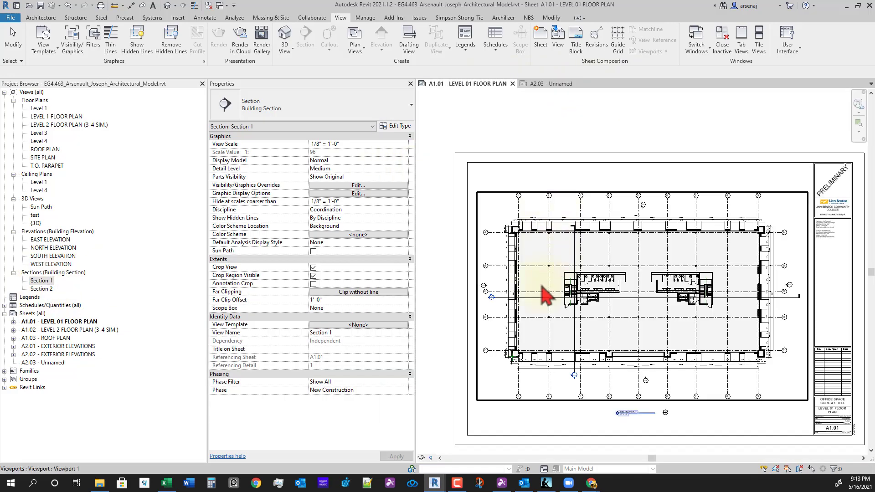
scroll(523, 304, up, 3)
double_click(537, 296)
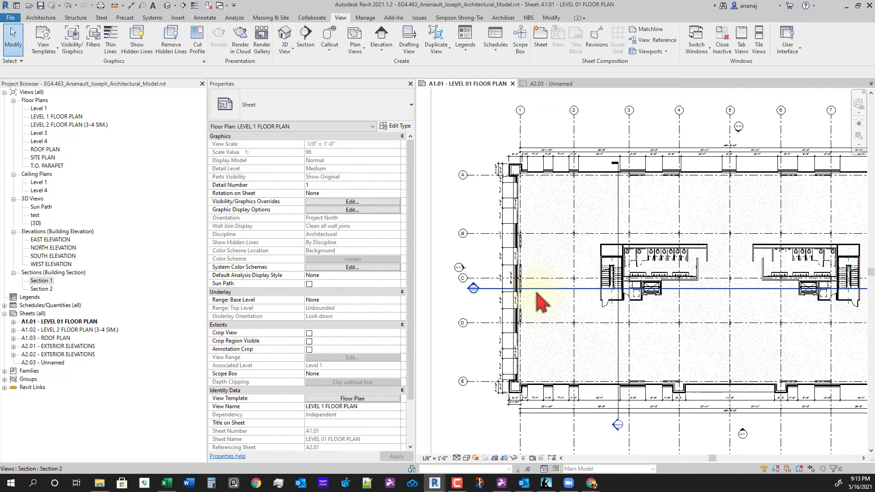
Step: Rename the vertical section view through the left stair as BUILDING SECTION - EAST TO WEST
click(536, 289)
middle_drag(626, 366, 584, 323)
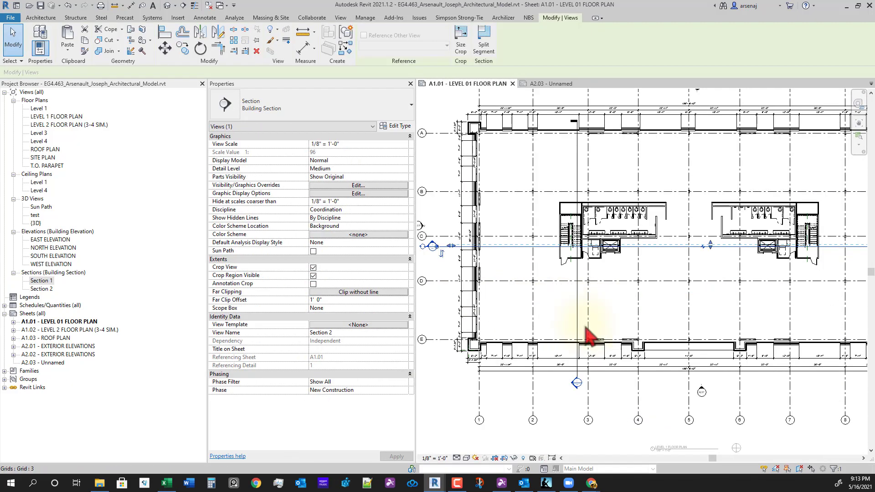
click(583, 320)
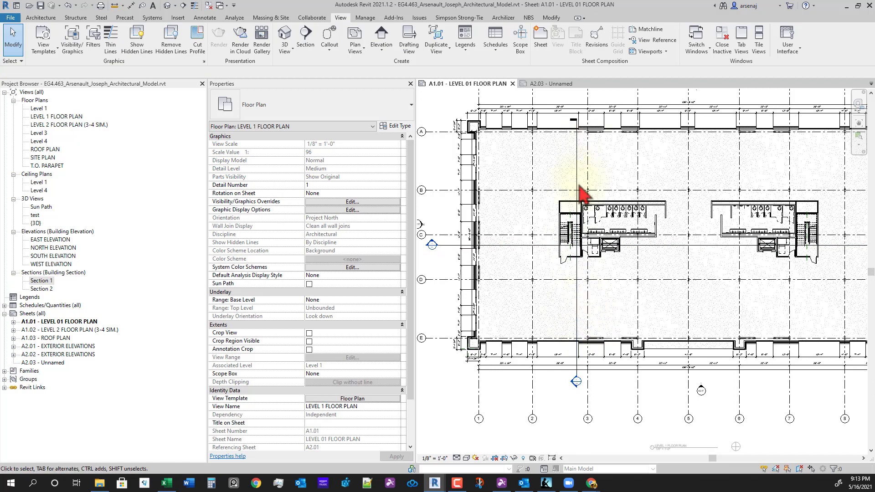
click(577, 301)
click(347, 342)
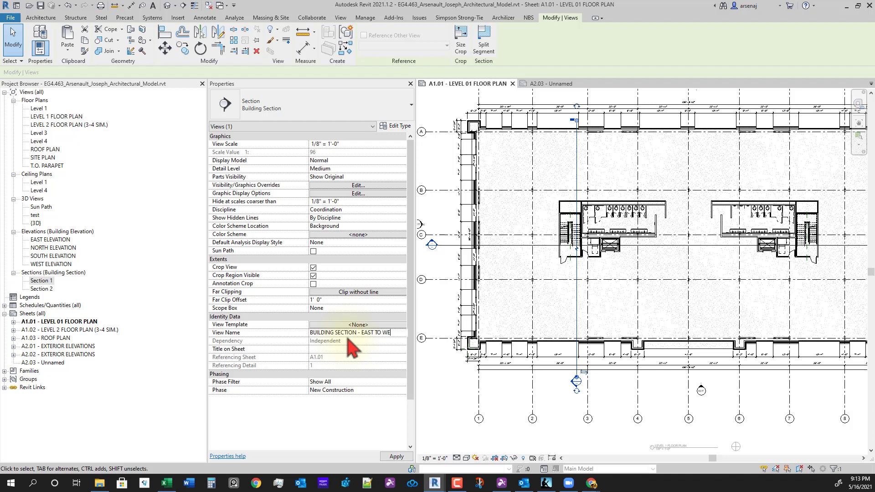
text(ST)
key(Return)
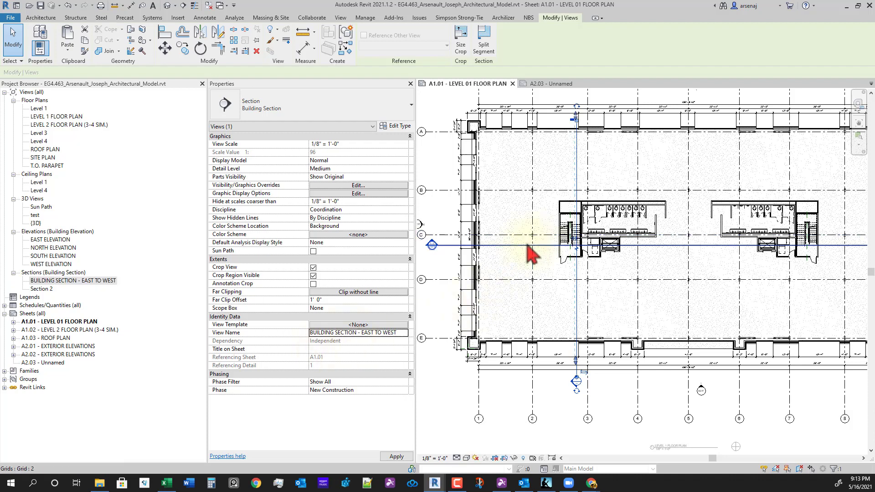
Step: Rename the horizontal section view through the elevators as BUILDING SECTION - NORTH TO SOUTH
click(529, 245)
click(386, 333)
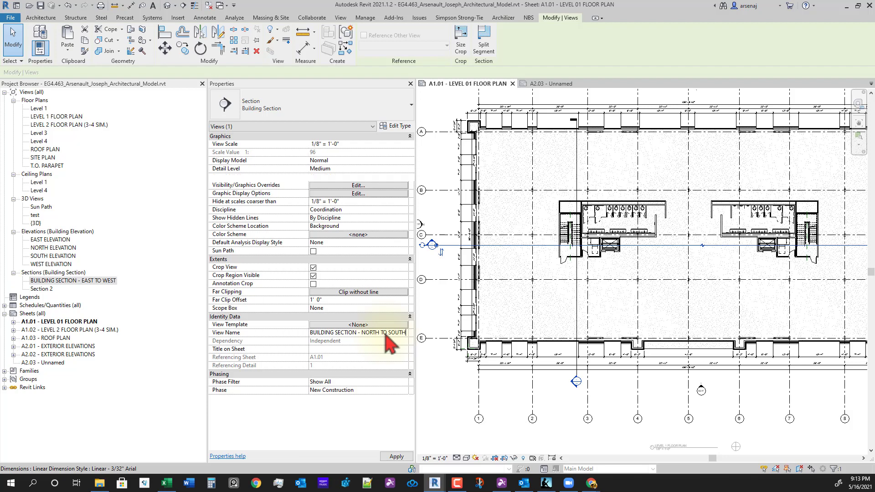
key(Return)
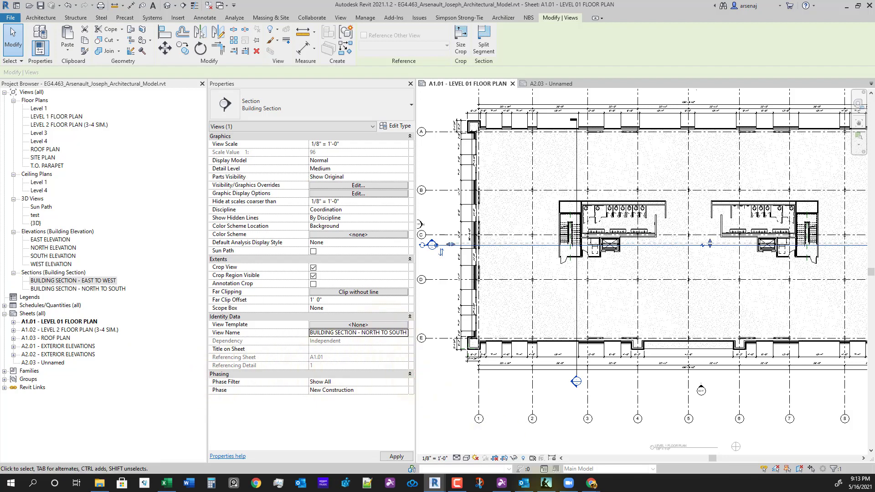
Step: Activate the unnamed A2.03 sheet and change its sheet number to A3.01
click(557, 85)
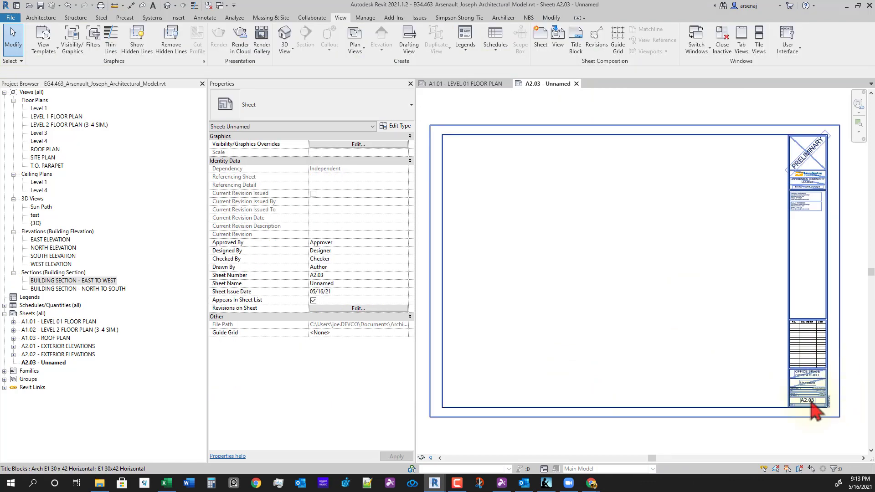
click(811, 403)
click(812, 403)
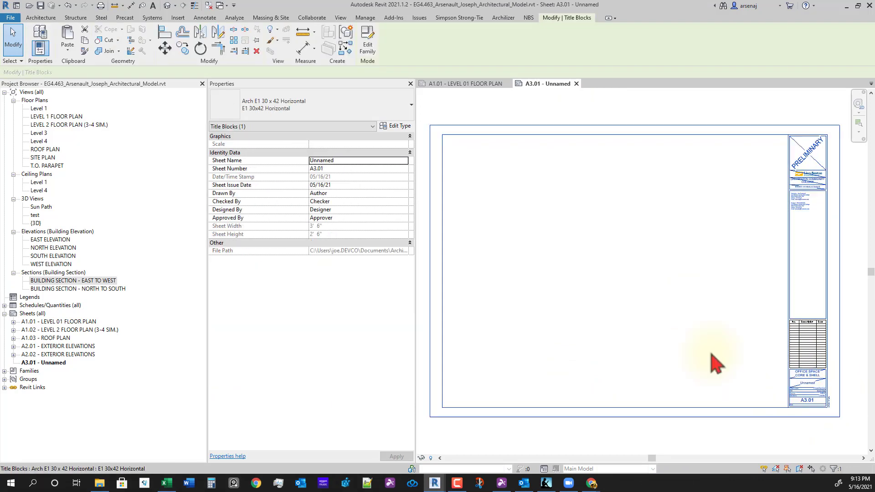
click(701, 332)
Step: Place BUILDING SECTION - NORTH TO SOUTH in the lower half of sheet A3.01 and move its view title directly beneath the building
click(71, 290)
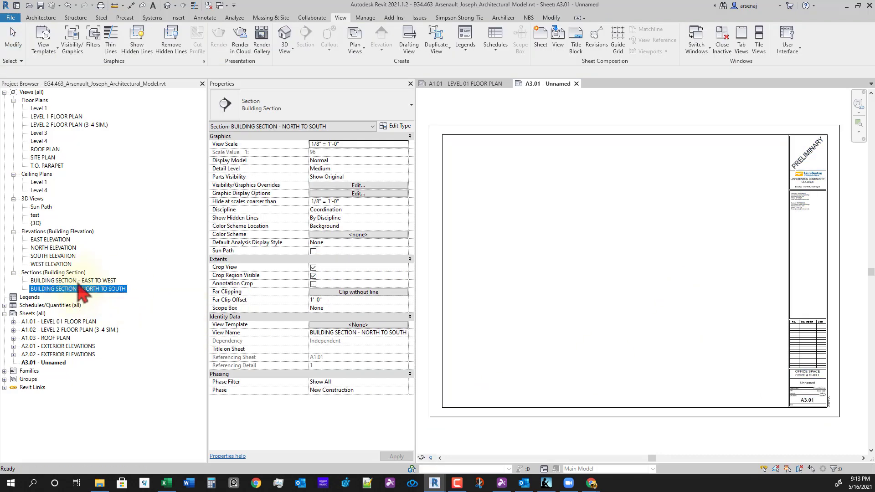
click(77, 281)
click(71, 290)
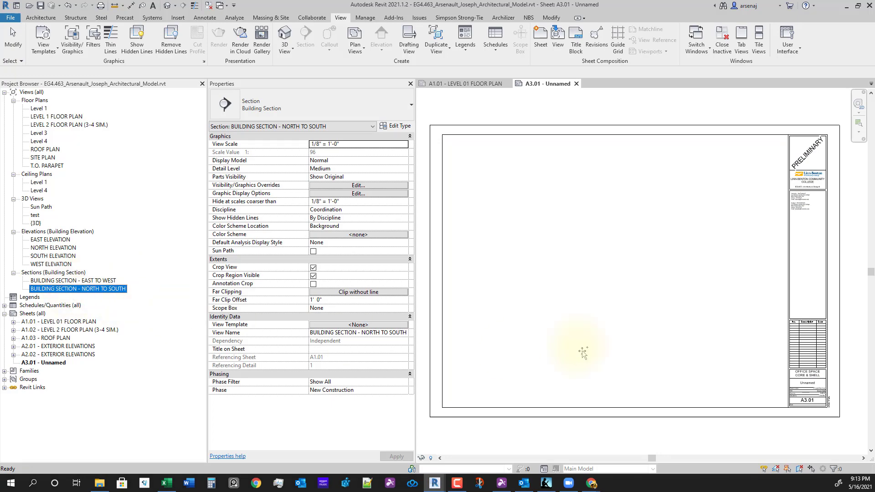
click(618, 341)
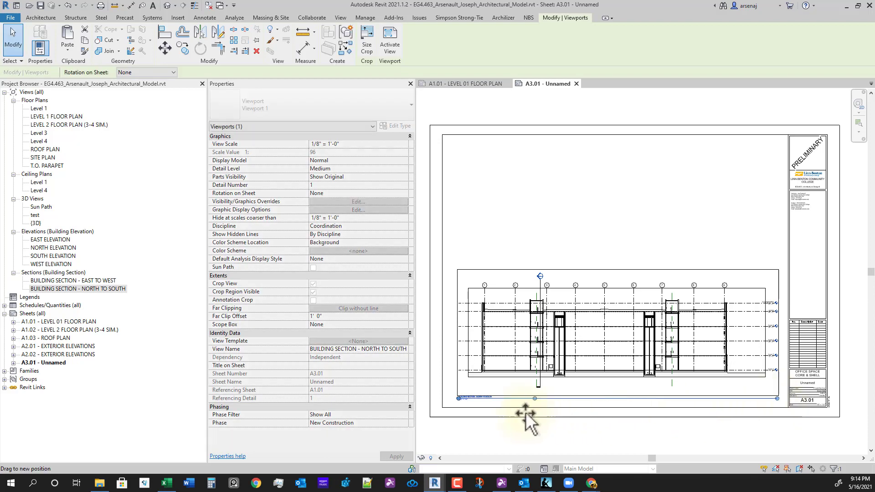
click(499, 426)
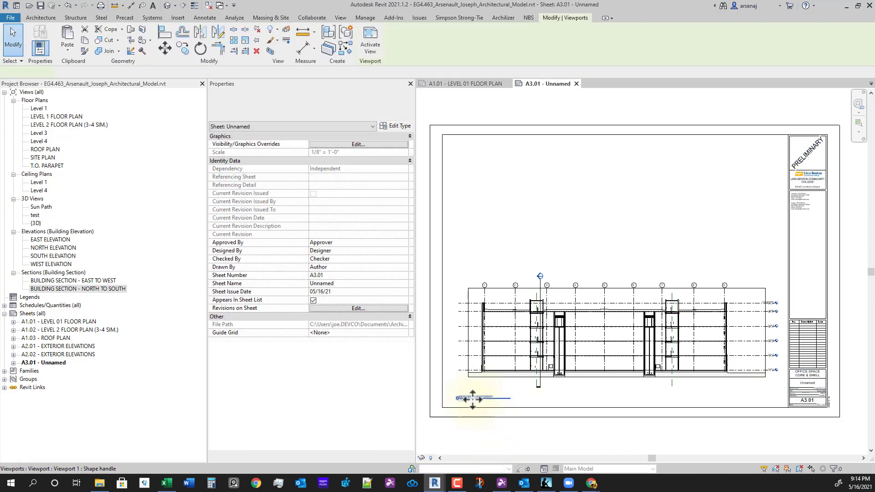
drag(473, 399, 600, 390)
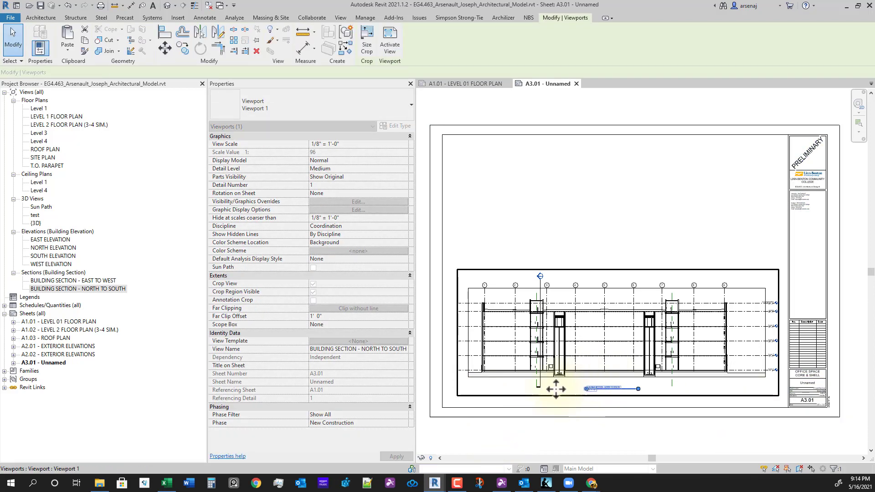
Step: Activate the placed section view and lower the top edge of its crop region closer to the roof
scroll(556, 388, up, 5)
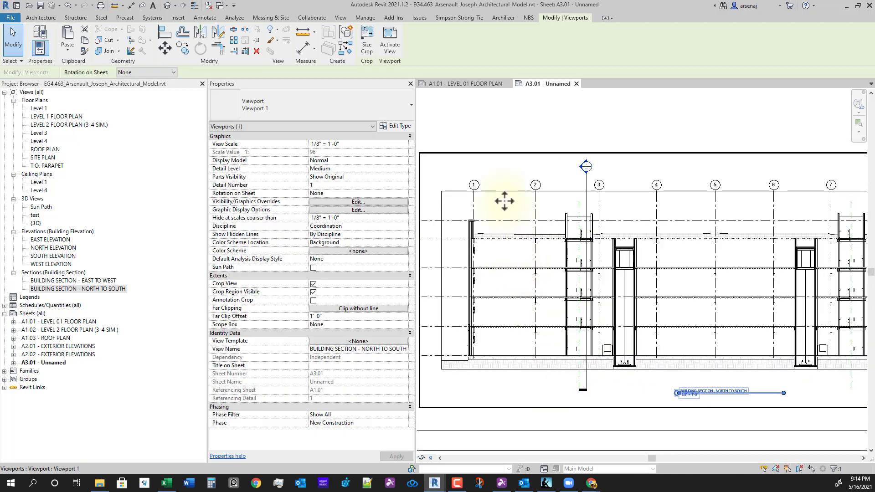
double_click(505, 201)
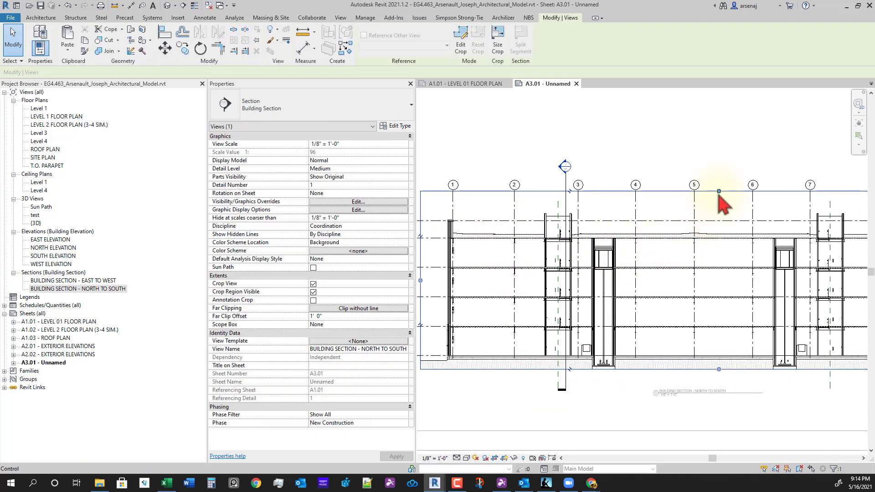
drag(719, 193, 726, 223)
click(750, 373)
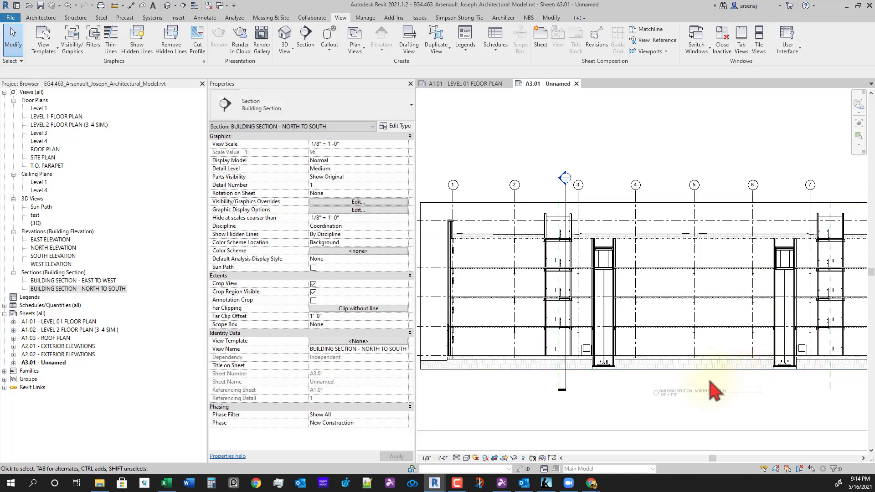
Step: Pull the crop region's right edge inward toward the building's outer wall
scroll(712, 383, down, 1)
middle_drag(730, 403, 678, 405)
middle_drag(743, 425, 707, 402)
scroll(707, 402, down, 1)
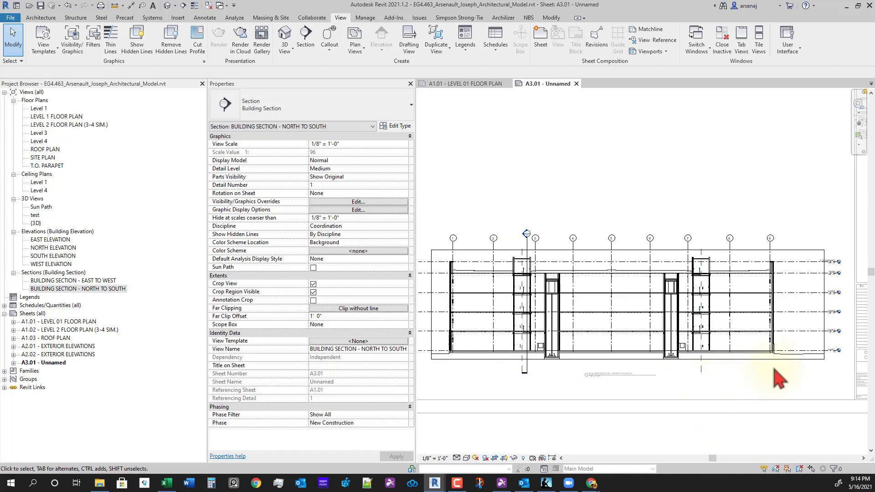
click(824, 306)
drag(824, 305, 762, 362)
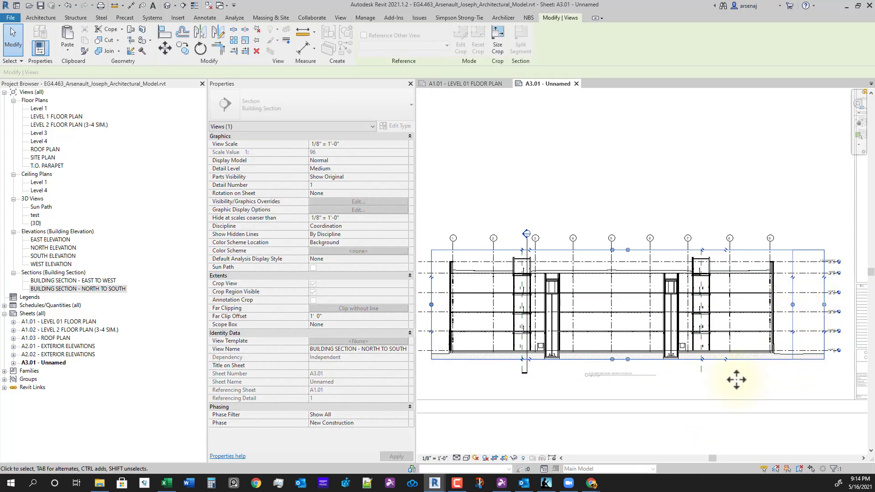
middle_drag(737, 379, 723, 374)
scroll(723, 373, down, 1)
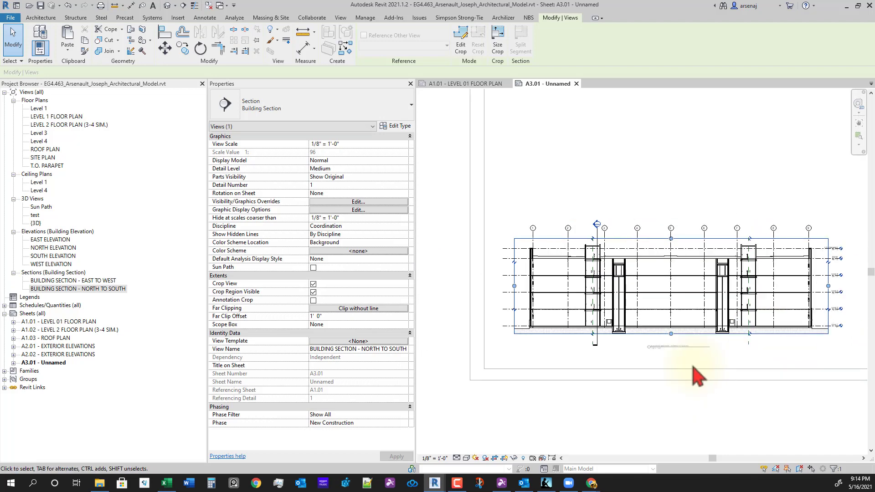
Step: Lower the crop region's bottom edge slightly below the elevator pits and deselect the crop
scroll(670, 348, up, 2)
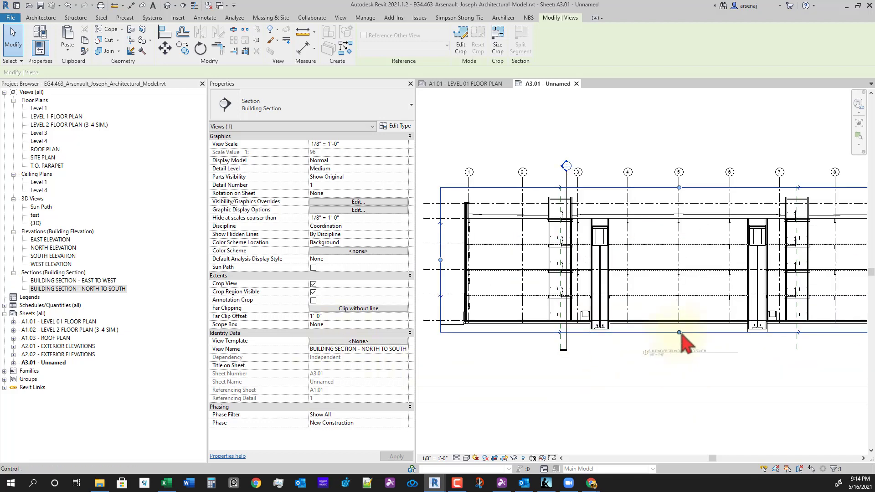
drag(677, 335, 678, 336)
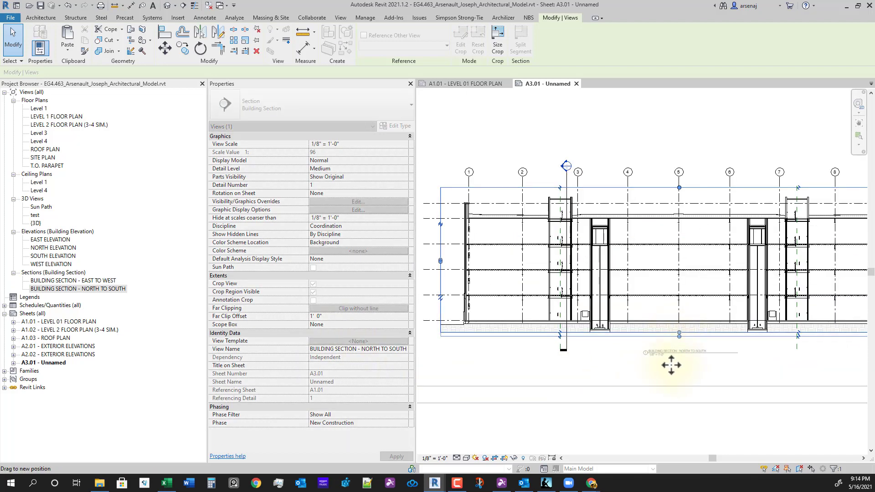
click(628, 354)
Step: Review the linked structural model's annotation category settings in the section view's visibility overrides
scroll(625, 352, up, 3)
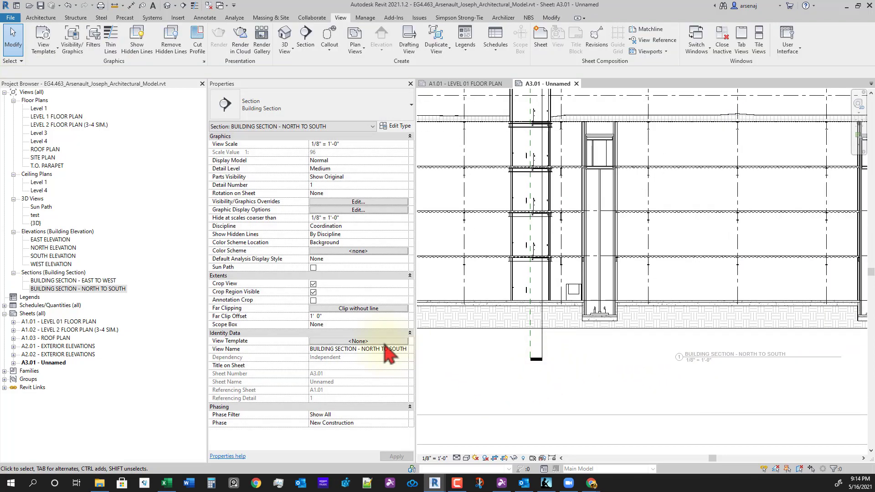
click(383, 203)
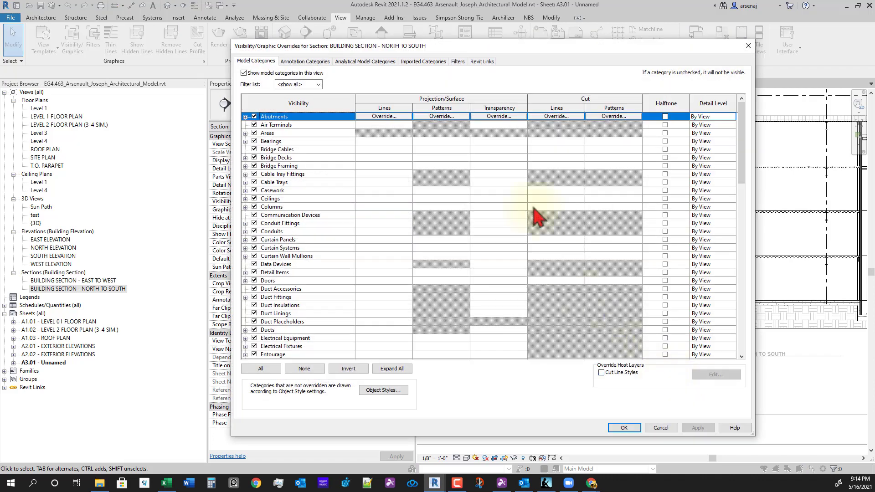
click(482, 62)
click(621, 102)
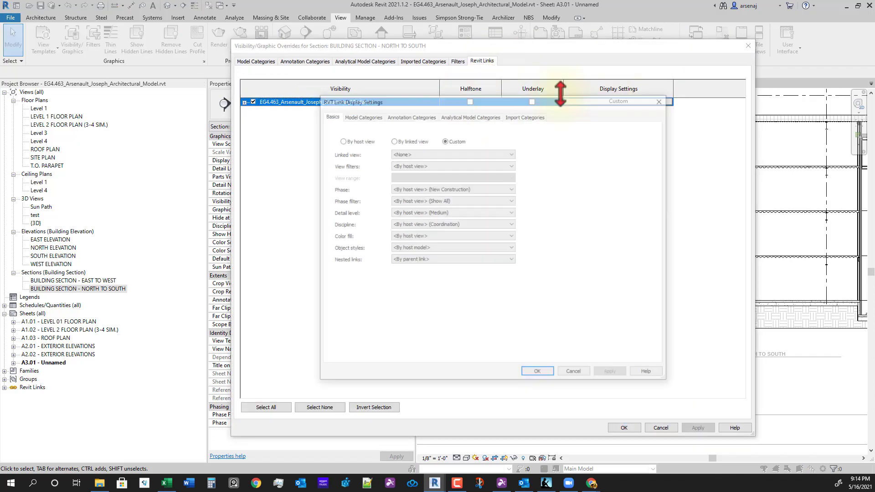
click(410, 115)
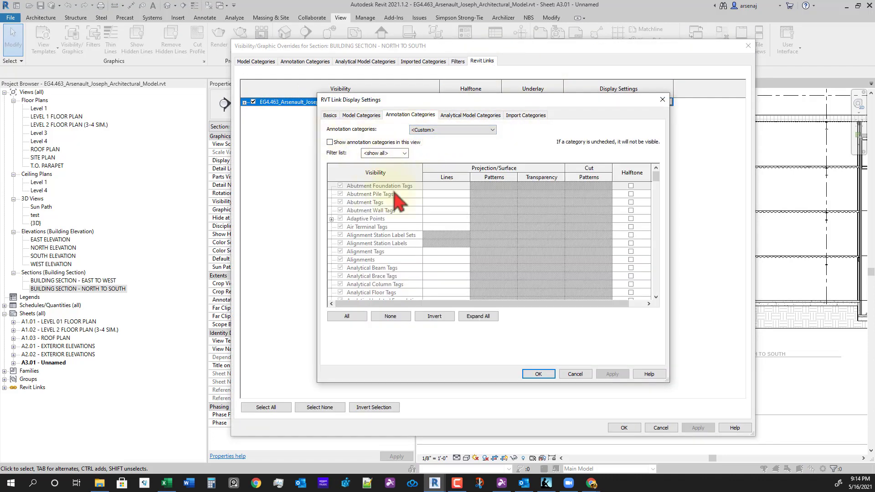
key(Return)
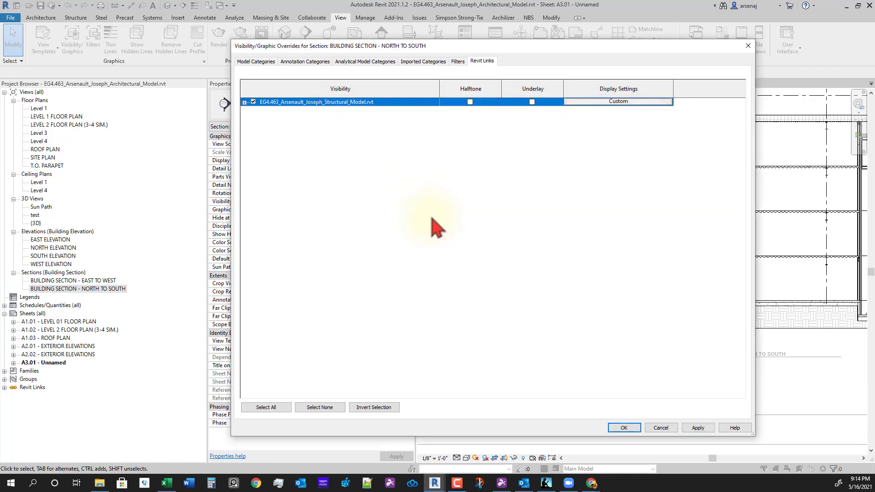
Step: Turn off the Pads subcategory under Site for the section view, keeping the Site category on, and inspect the elevator pit
click(255, 62)
click(326, 274)
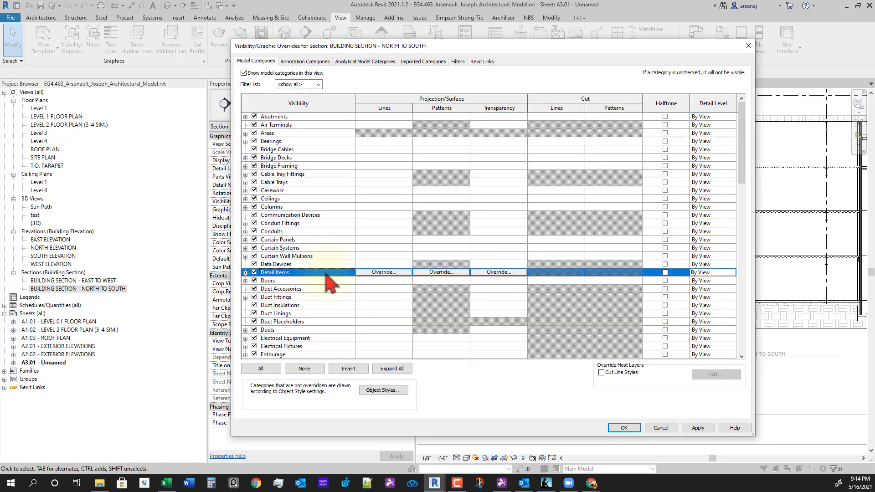
key(s)
scroll(329, 310, down, 2)
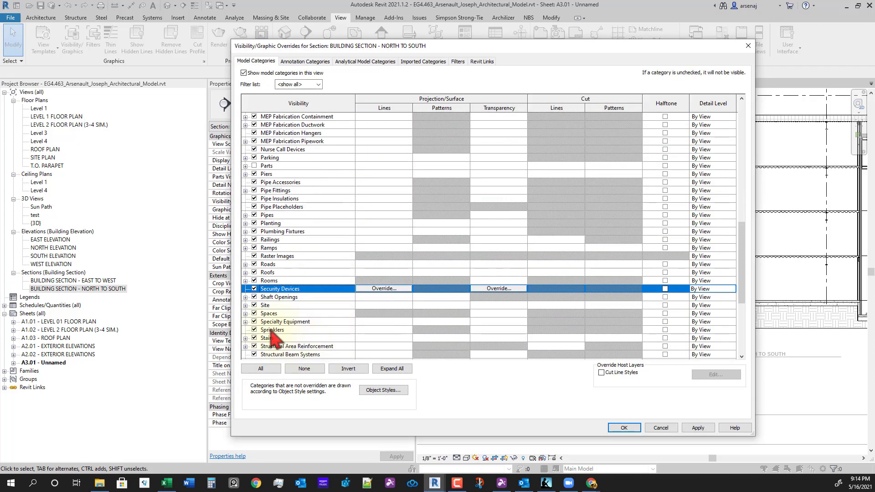
click(254, 305)
click(246, 305)
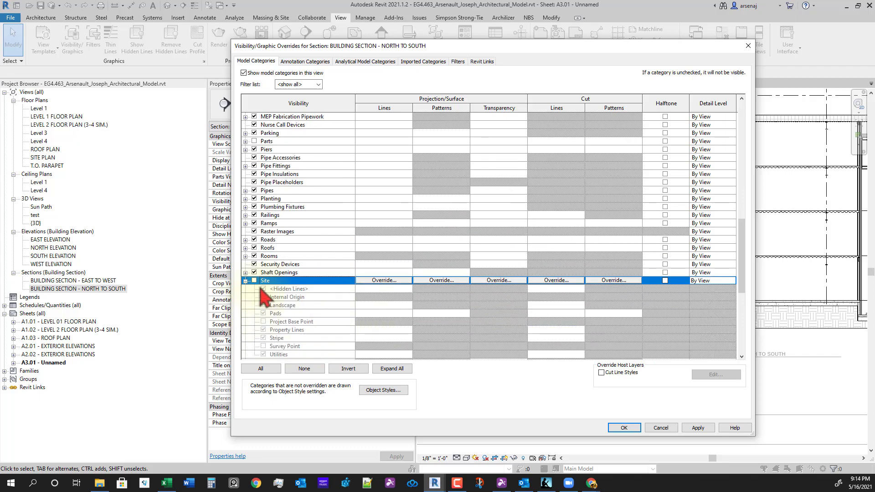
click(254, 281)
click(263, 313)
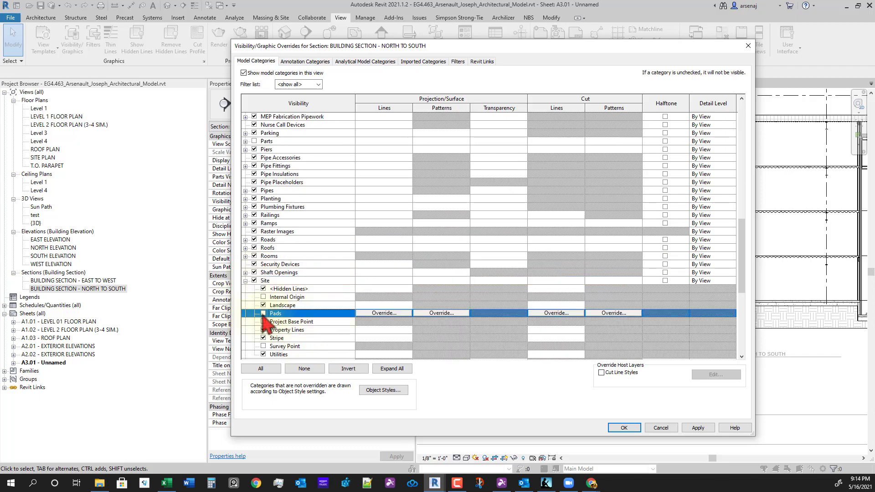
click(624, 428)
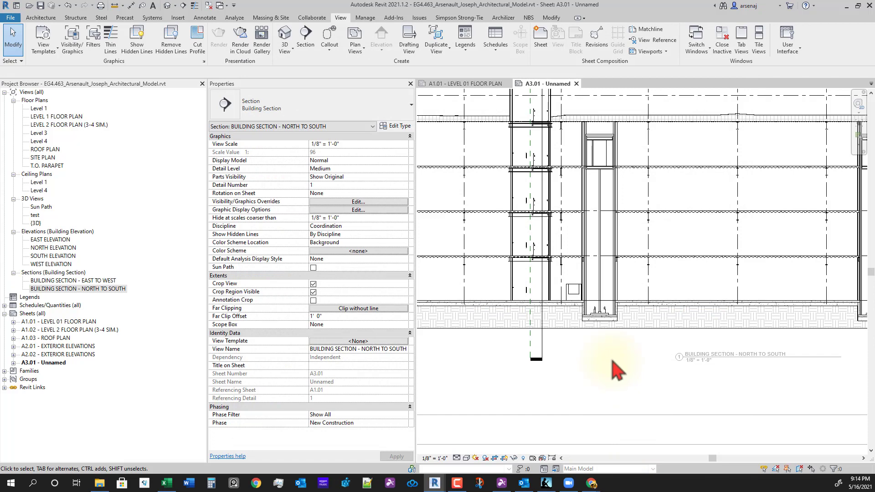
scroll(613, 325, up, 4)
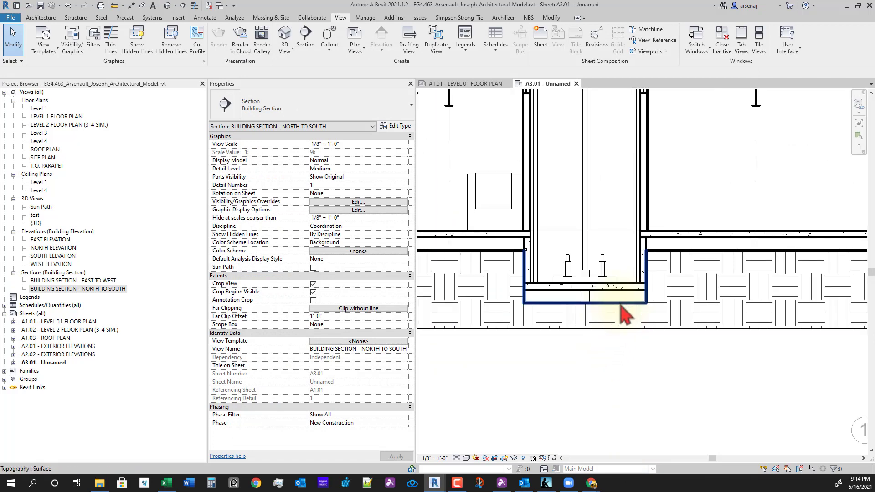
scroll(594, 328, down, 2)
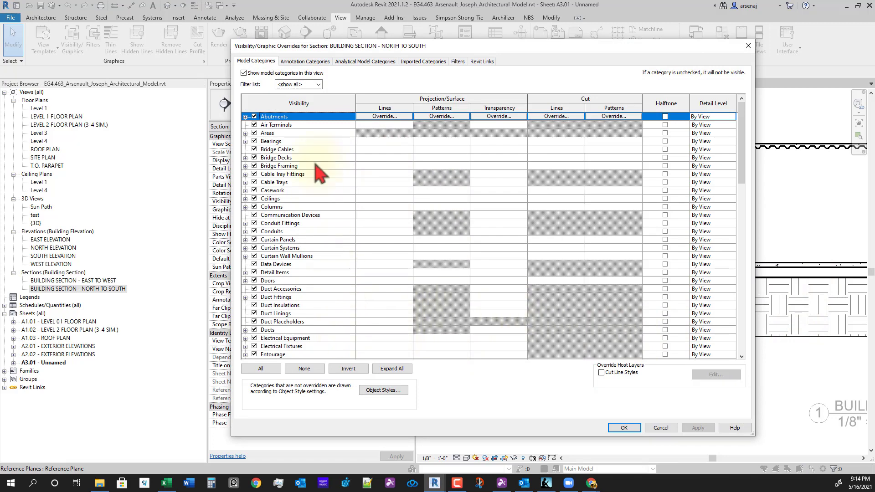
Step: Turn the Pads subcategory under Site back on in the section view's visibility overrides
click(285, 297)
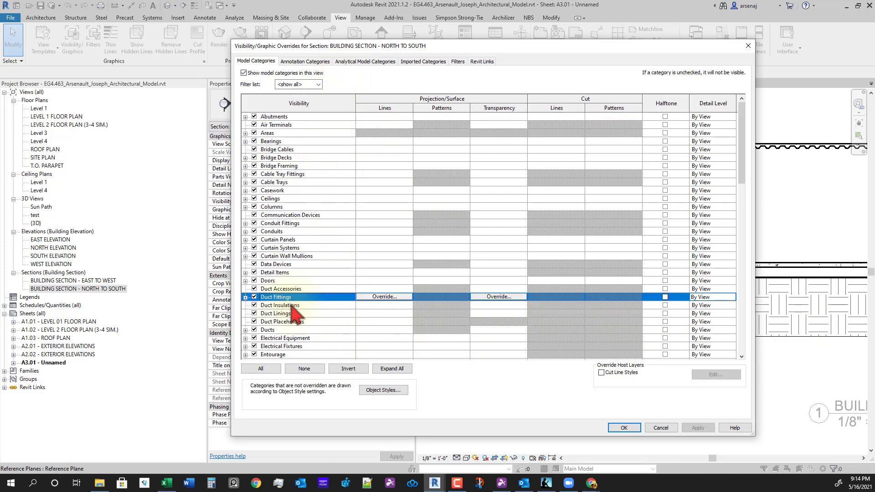
key(s)
scroll(274, 328, down, 1)
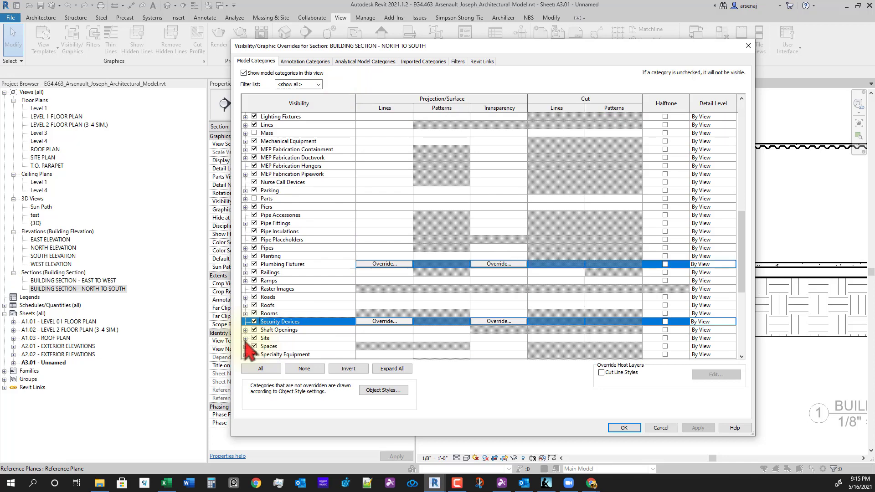
click(246, 337)
click(263, 313)
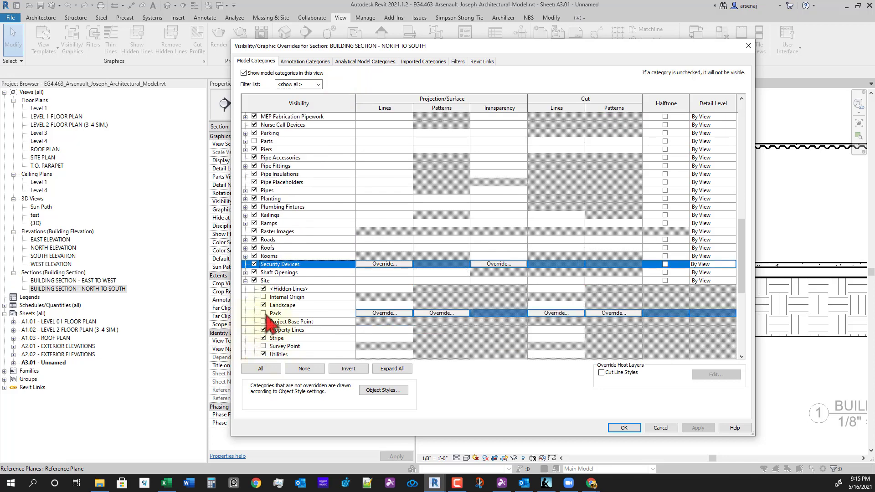
click(624, 428)
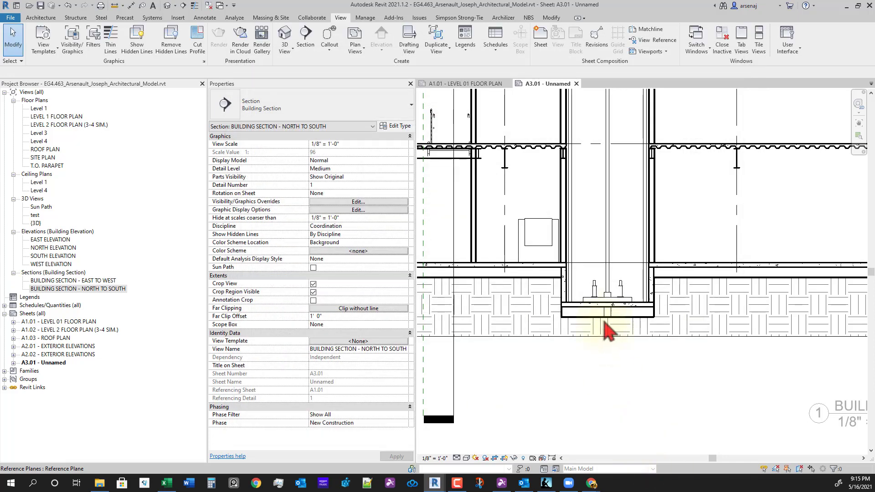
Step: Measure the thickness of the pad beneath the elevator pit with an aligned dimension, without keeping the dimension
scroll(606, 329, up, 2)
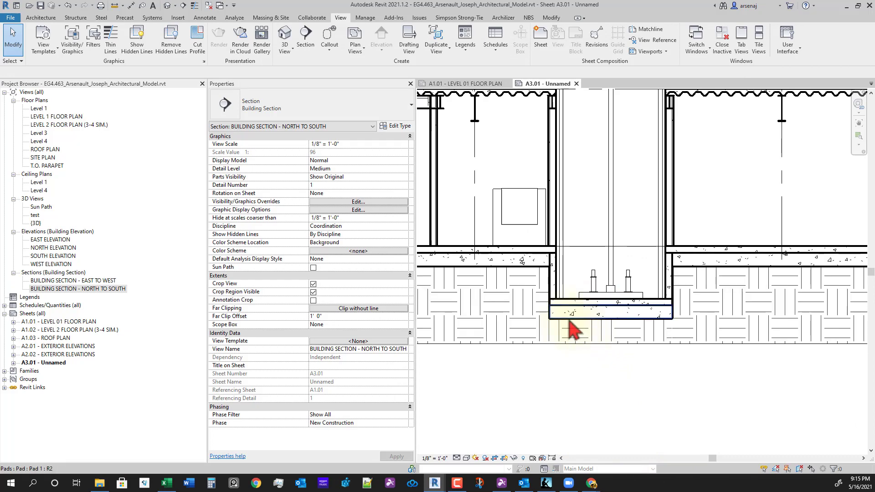
key(d)
key(i)
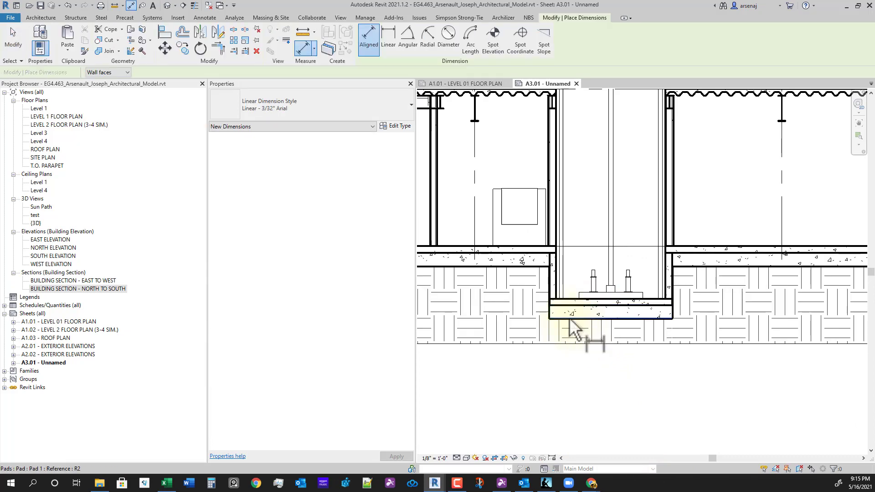
scroll(572, 316, up, 2)
click(487, 340)
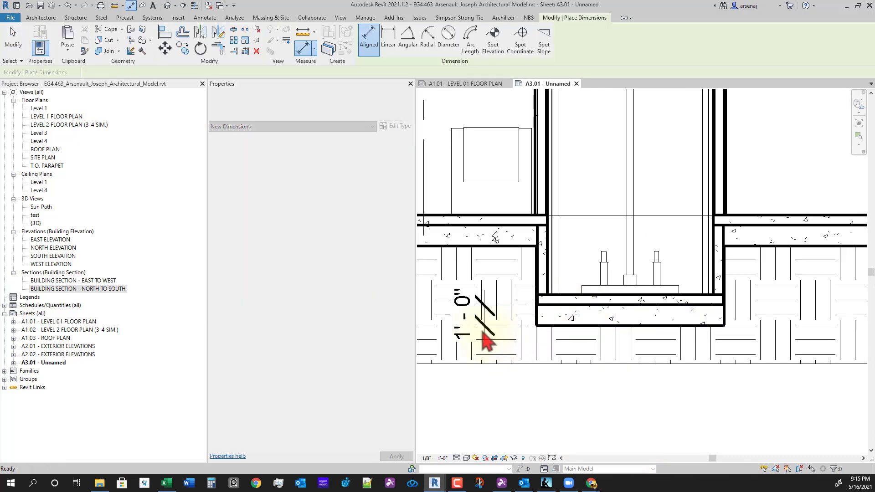
key(Escape)
key(Escape)
click(482, 328)
key(Escape)
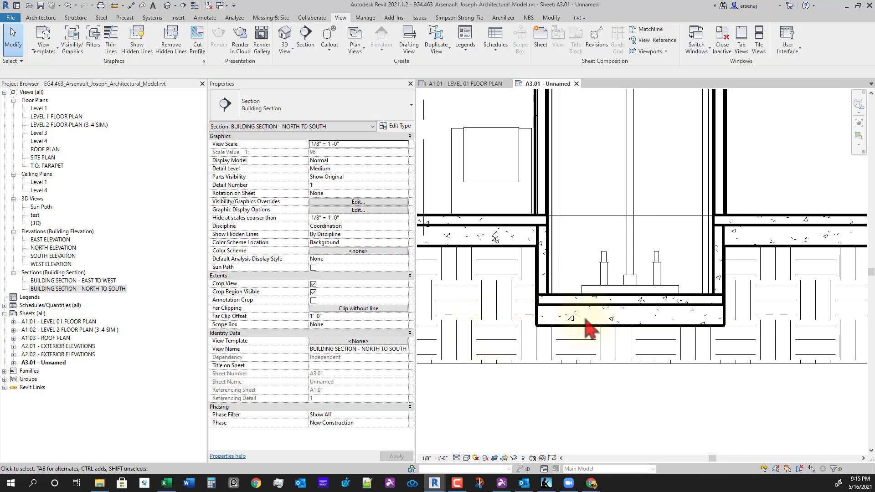
Step: Set the height offset from level of both elevator pit pads to -3' 6" in the North to South section
click(641, 325)
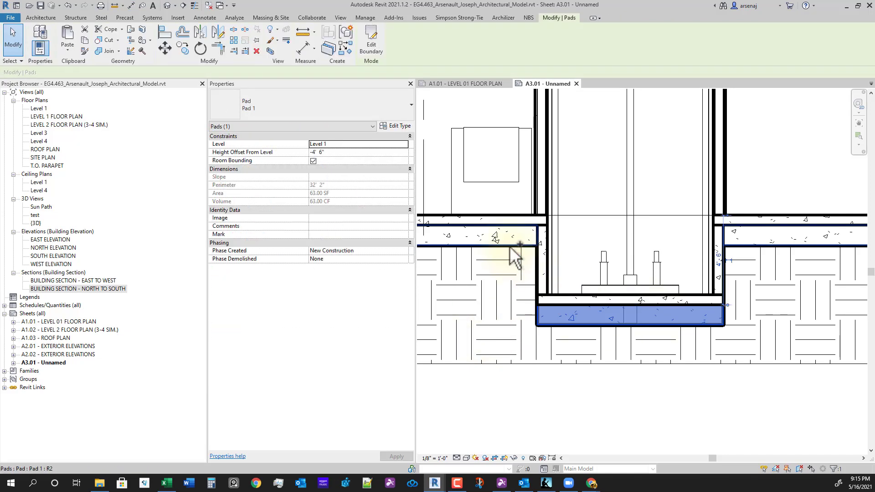
ctrl+click(509, 242)
key(Escape)
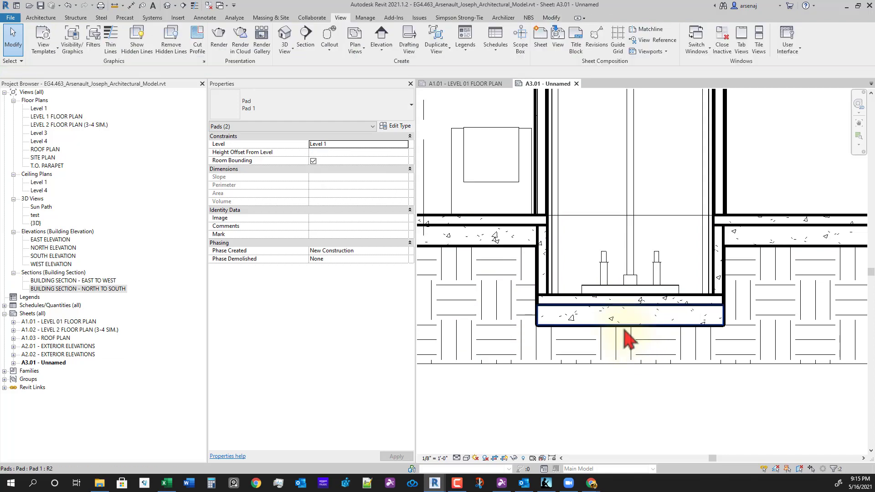
click(624, 327)
scroll(775, 369, down, 3)
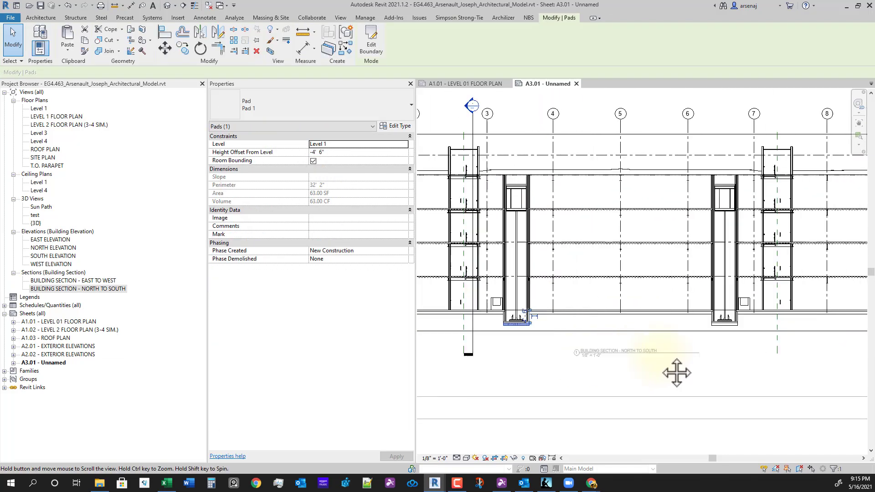
scroll(674, 371, up, 2)
scroll(707, 332, down, 2)
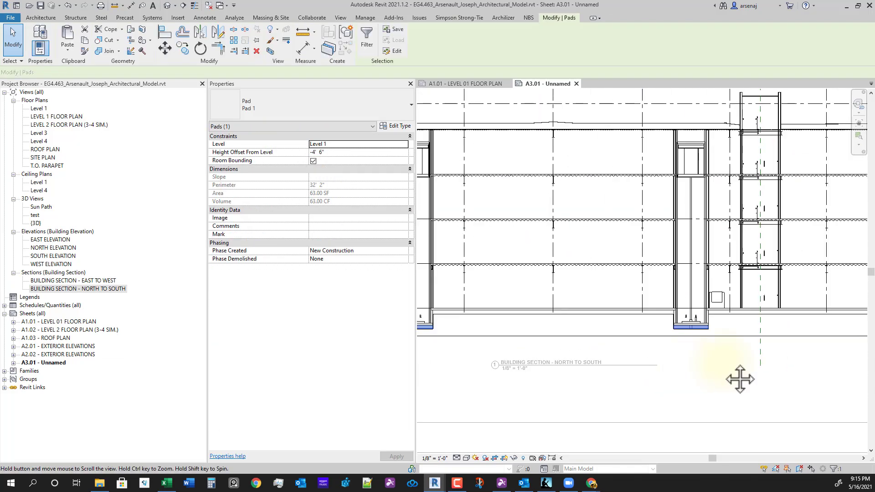
ctrl+click(477, 331)
scroll(475, 335, up, 2)
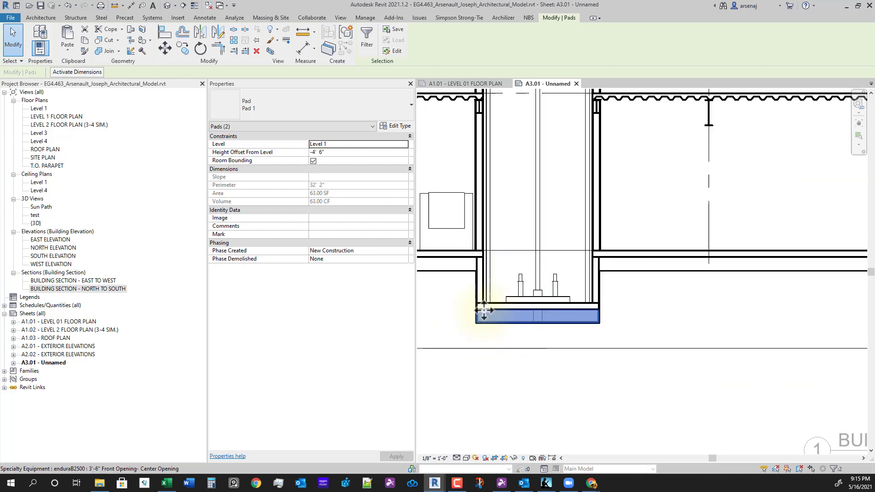
scroll(562, 337, down, 1)
middle_drag(632, 376, 497, 370)
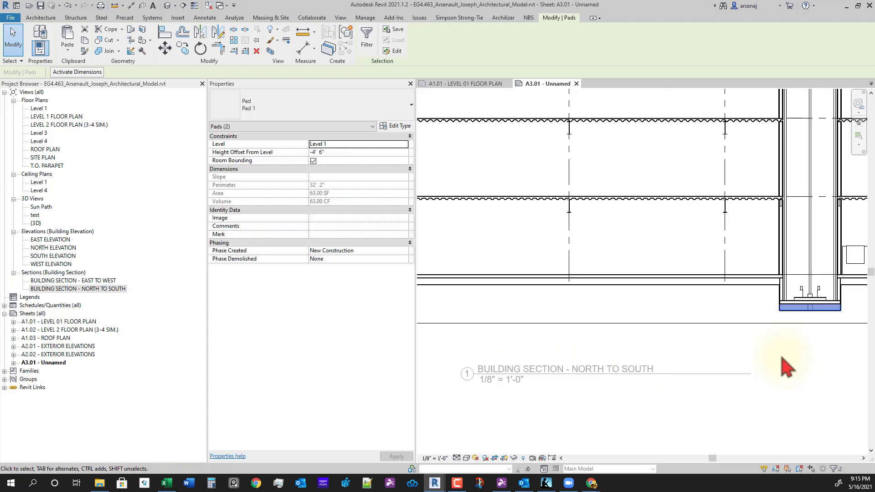
click(324, 152)
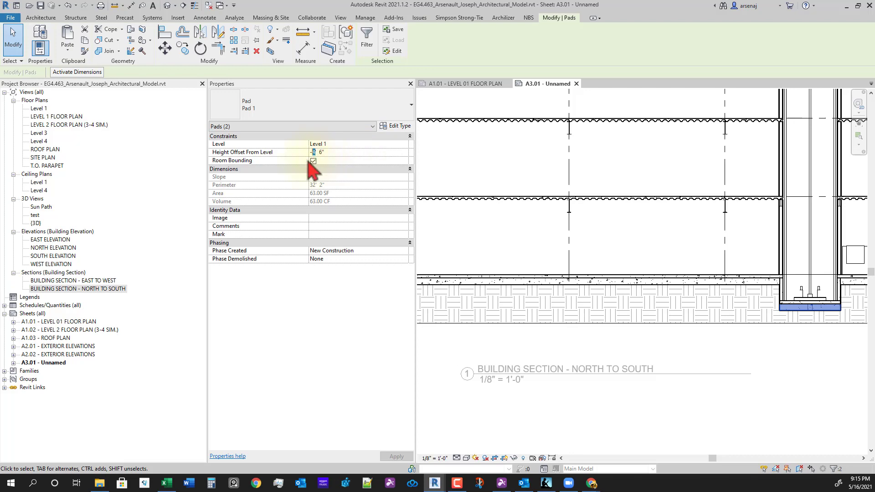
text(3)
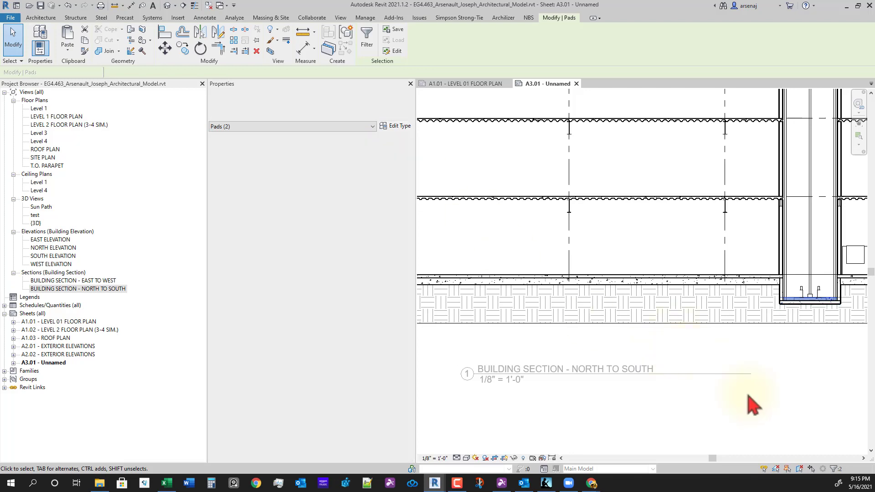
Step: Set the height offset from level of the large building pad beneath the ground floor slab to 0' 6"
middle_drag(798, 404, 671, 430)
scroll(672, 401, down, 1)
scroll(698, 355, up, 2)
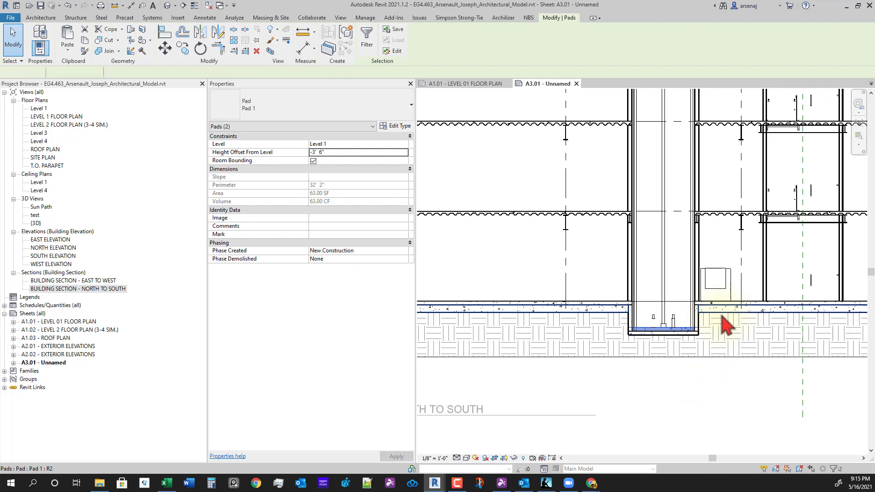
click(722, 313)
click(337, 155)
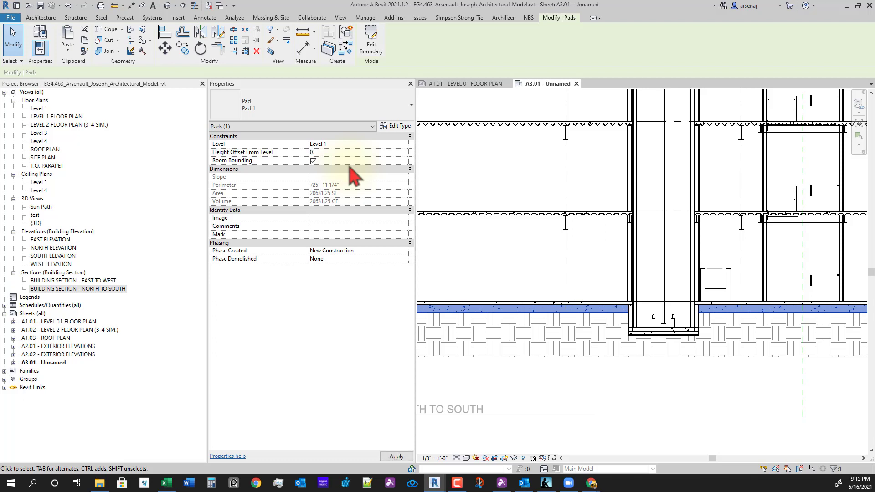
key(Return)
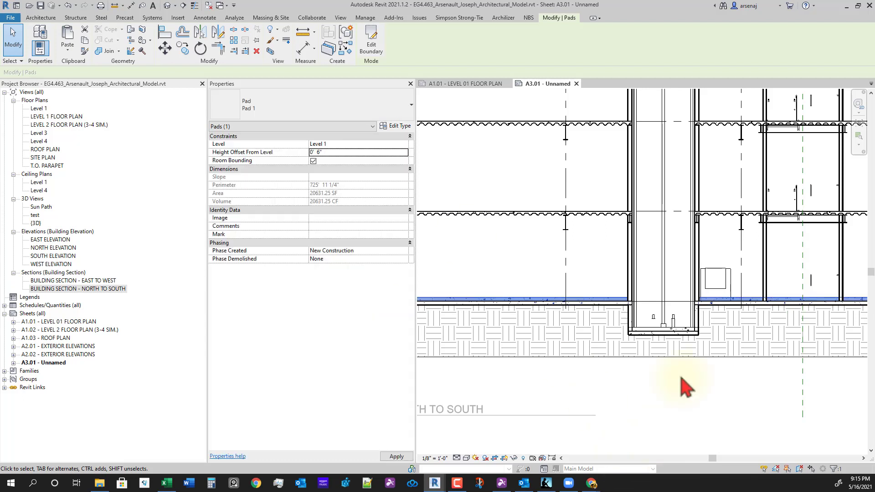
click(687, 384)
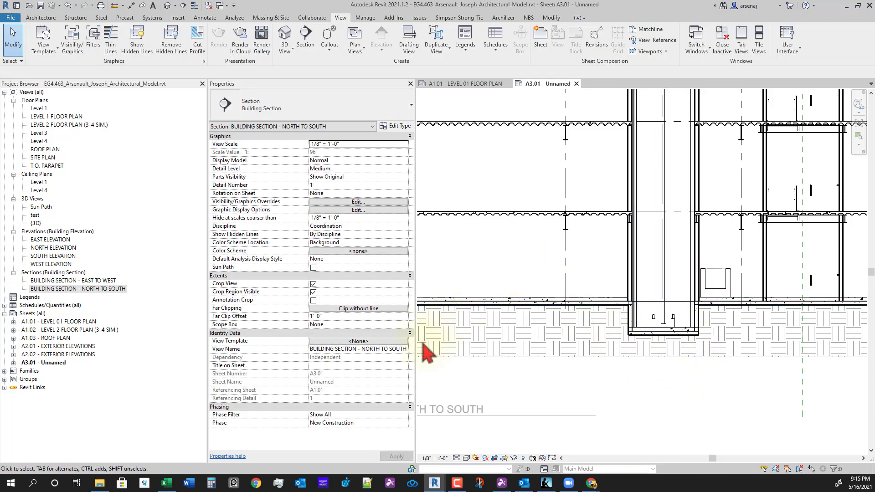
Step: Turn off the Pads subcategory under Site in the North to South section's visibility overrides
click(364, 202)
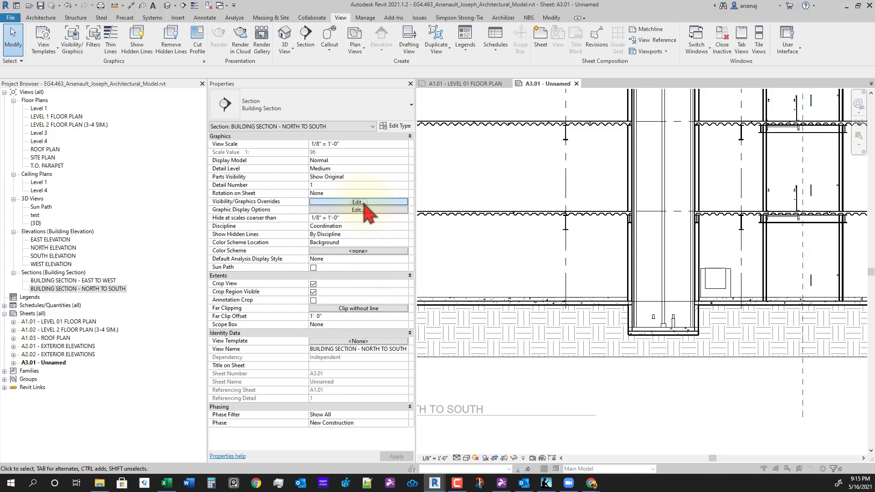
click(348, 208)
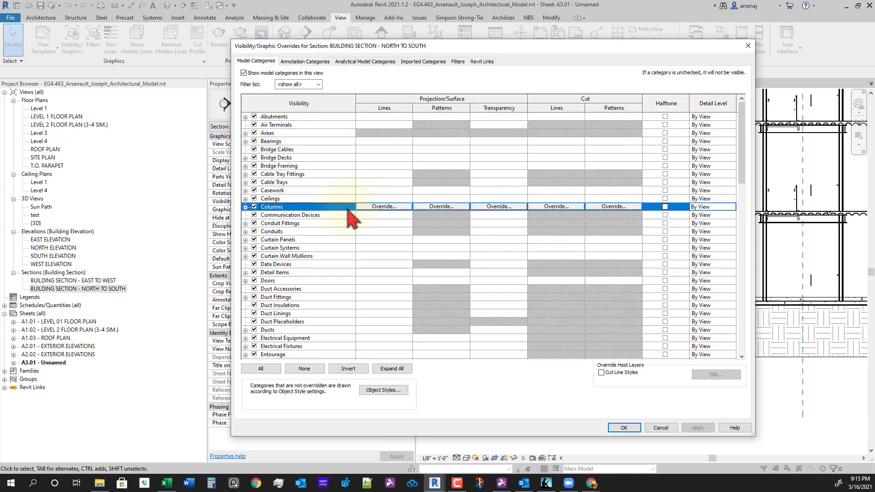
key(s)
scroll(311, 306, down, 2)
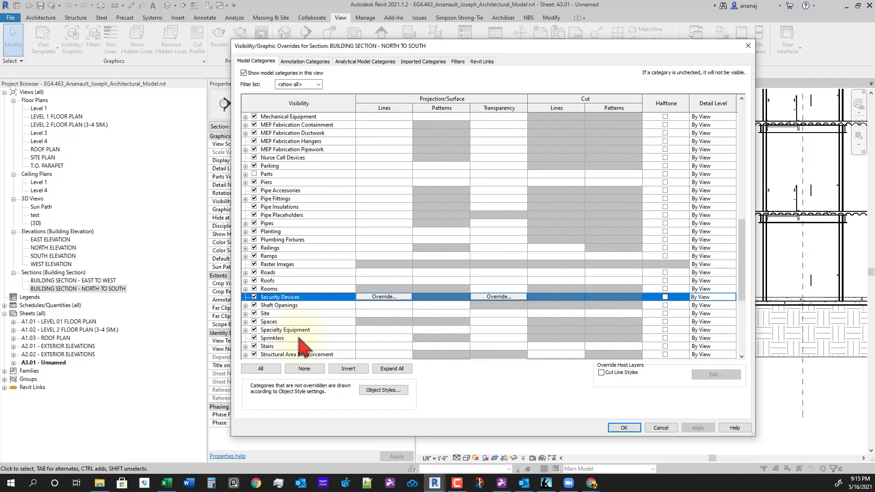
click(245, 314)
click(264, 313)
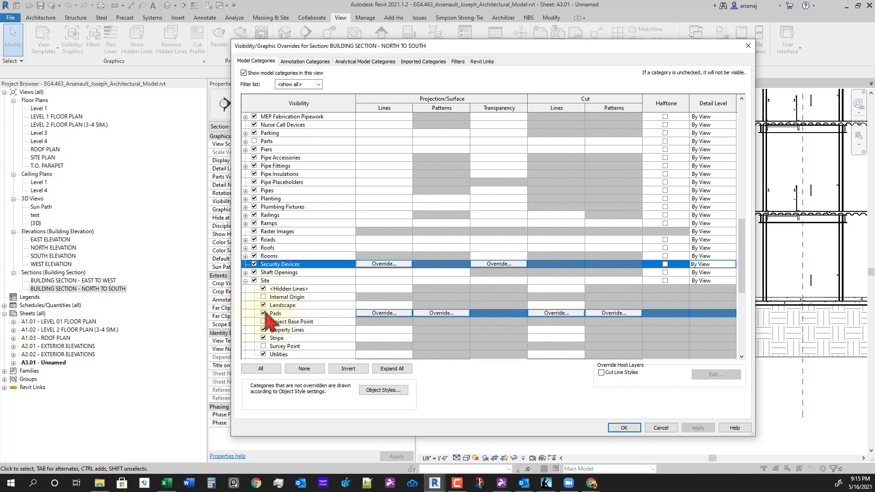
click(624, 427)
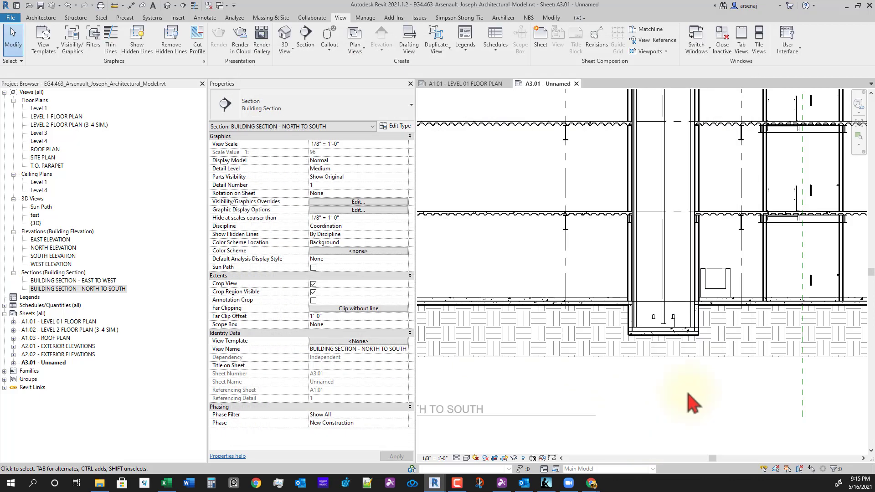
Step: Hide the crop region of the North to South building section on the sheet, keeping the view cropped
scroll(693, 392, down, 5)
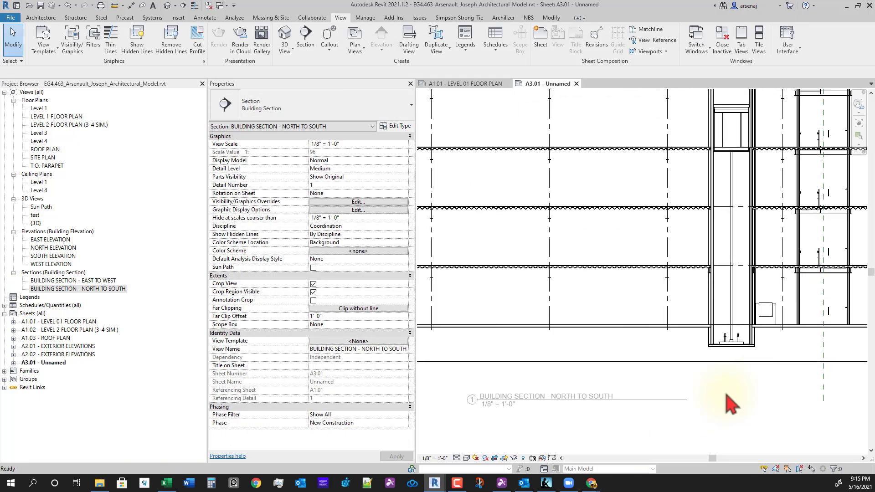
scroll(662, 406, down, 1)
middle_drag(666, 409, 637, 378)
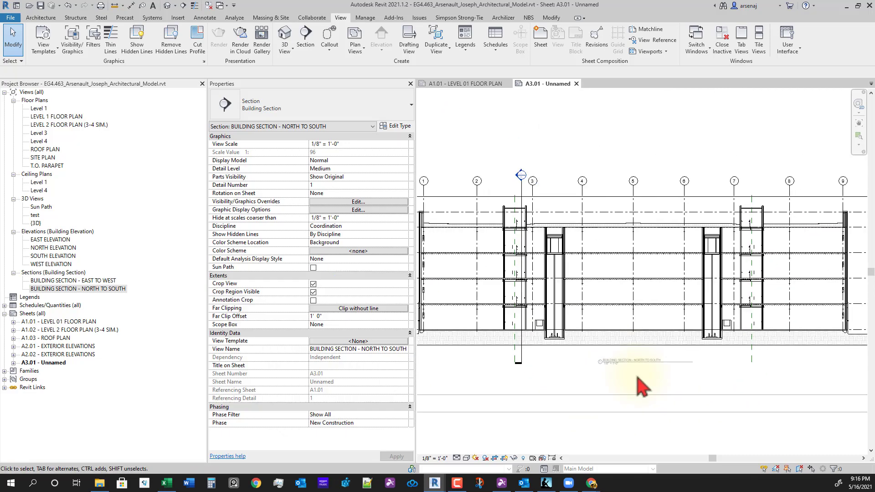
click(313, 292)
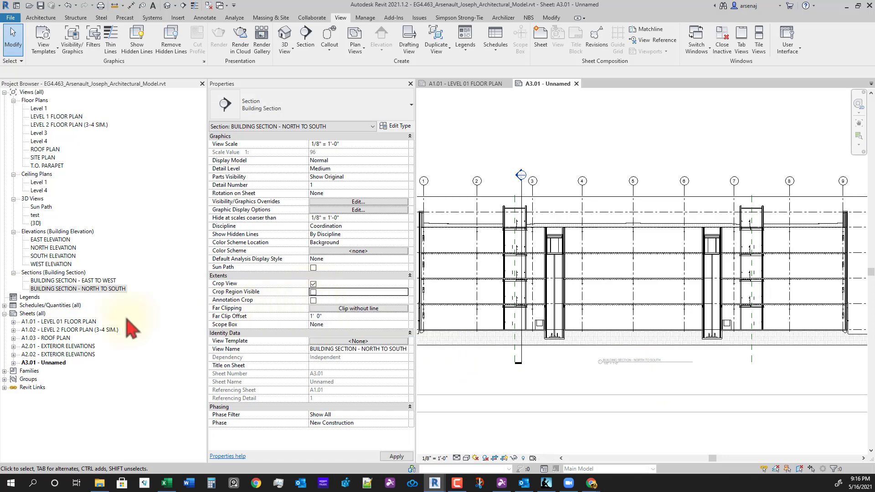
Step: Create a view template named BUILDING SECTIONS from the North to South building section
right_click(117, 289)
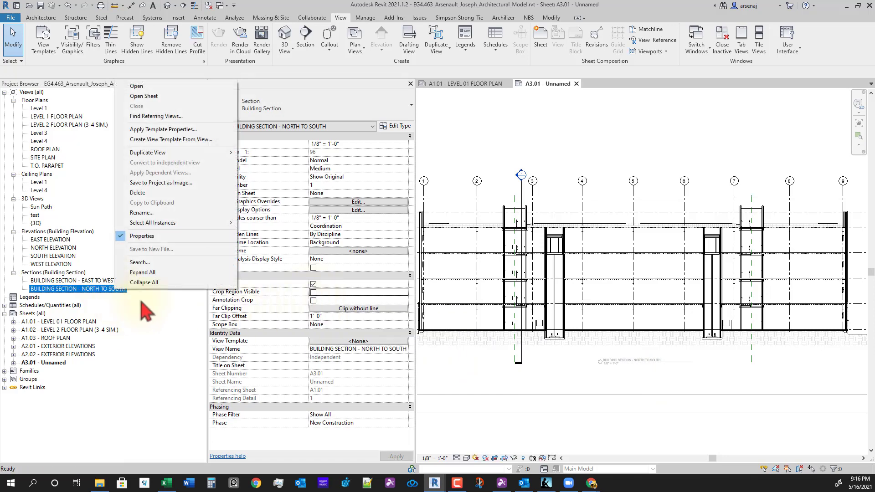
click(188, 142)
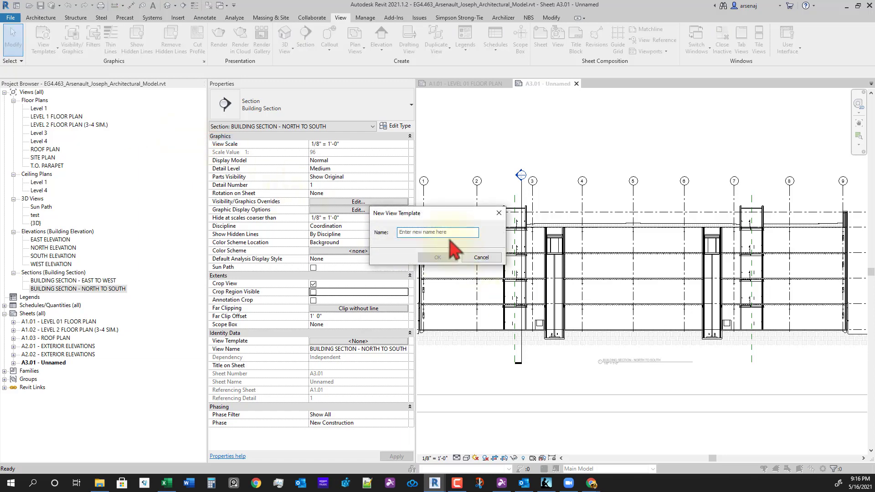
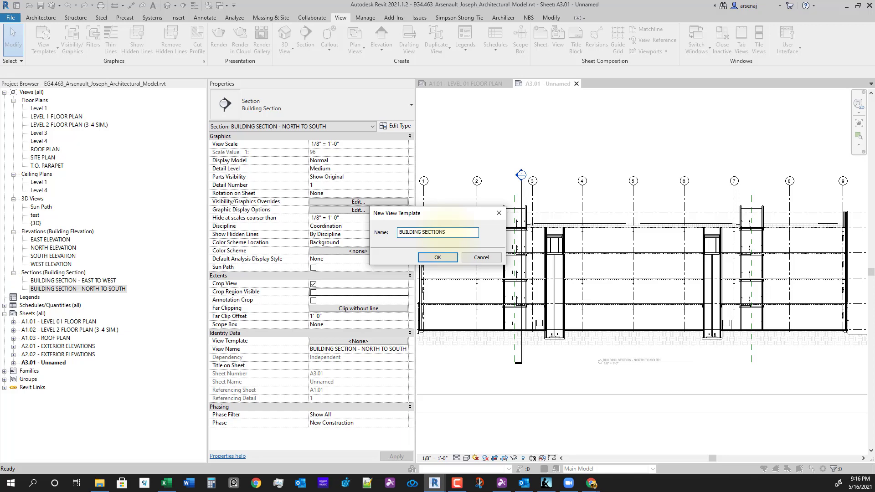
key(Return)
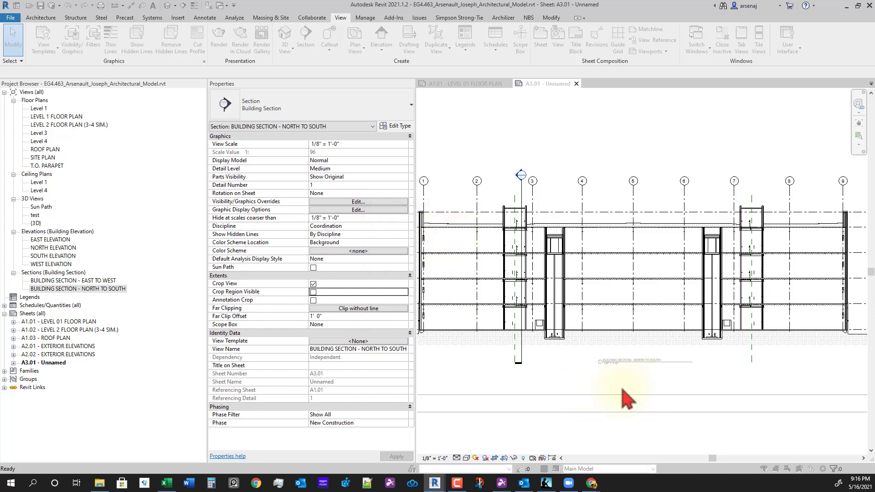
click(582, 415)
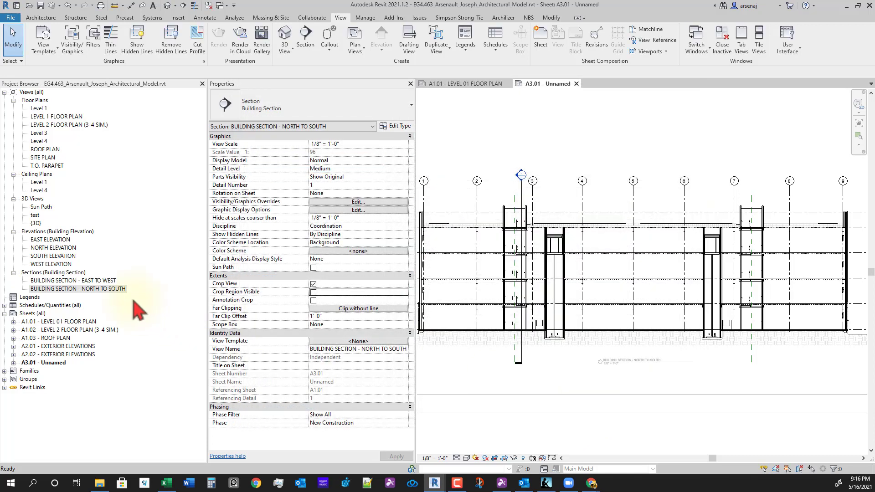
Step: Assign the BUILDING SECTIONS view template to both the East to West and North to South building sections
click(114, 290)
ctrl+click(110, 280)
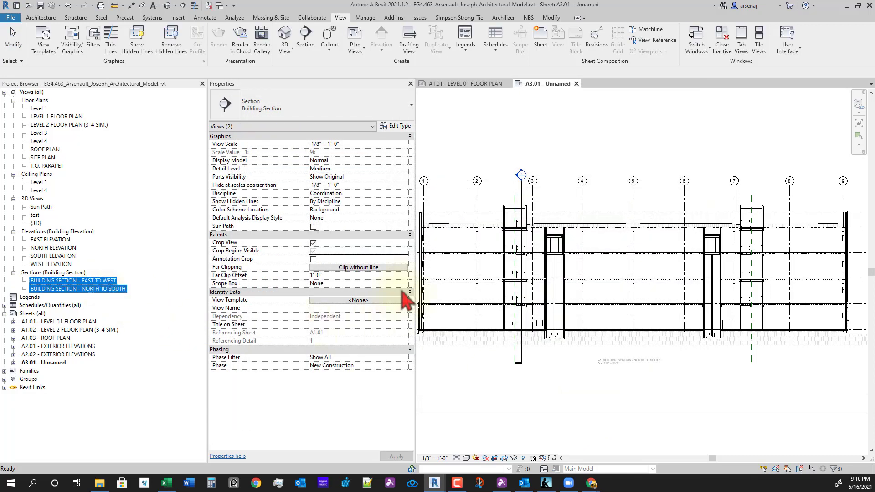
click(382, 301)
double_click(273, 174)
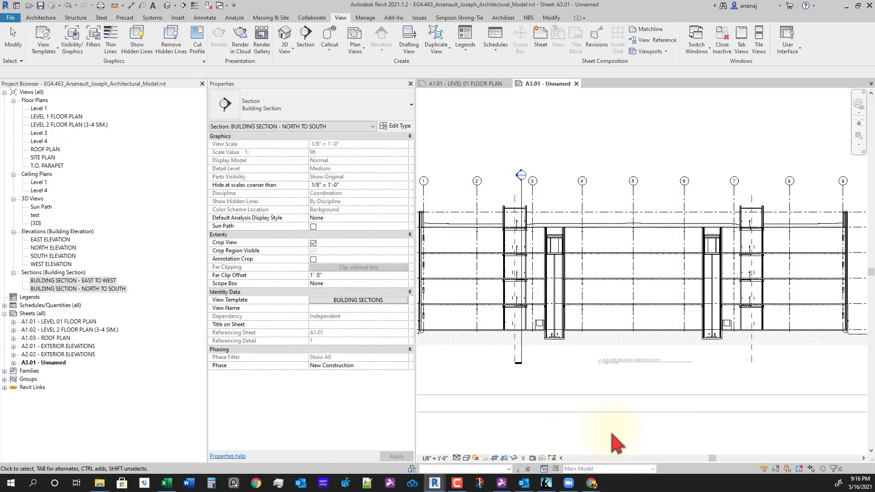
Step: On sheet A1.01, review the Site category's visibility in the Floor Plan view template's model overrides
click(469, 85)
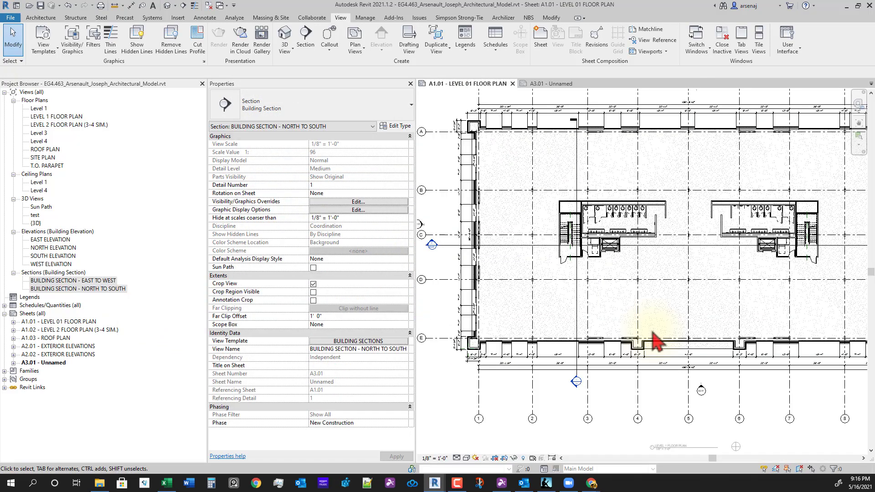
scroll(606, 381, up, 3)
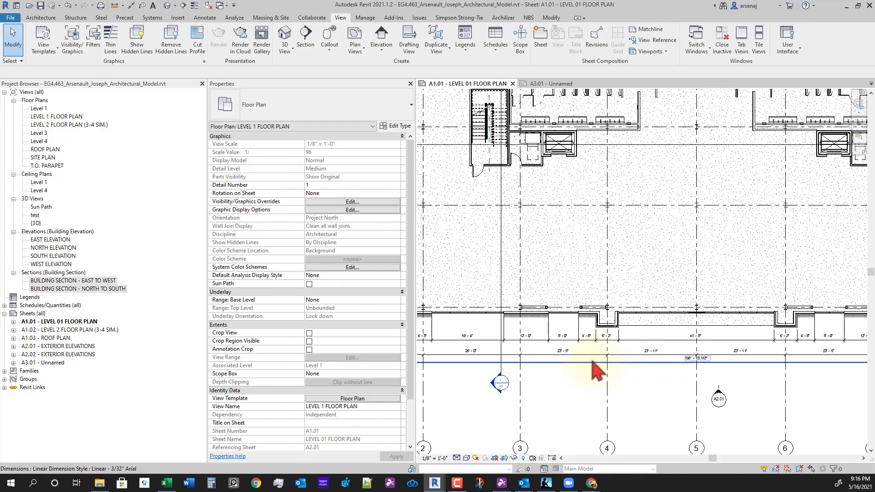
scroll(609, 355, down, 2)
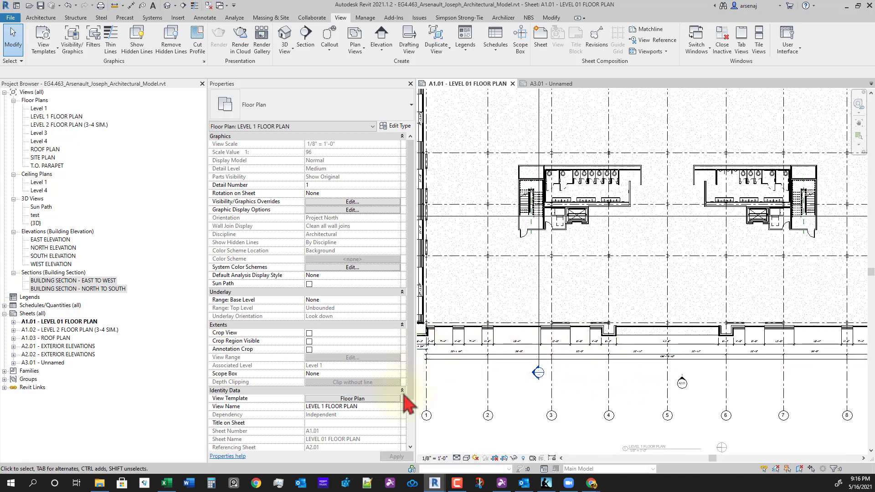
click(380, 400)
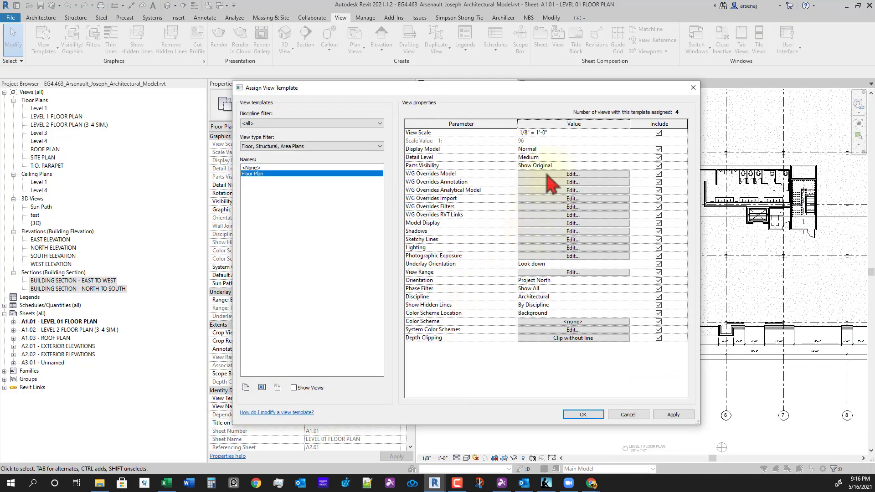
click(547, 175)
click(299, 291)
key(s)
scroll(273, 338, down, 2)
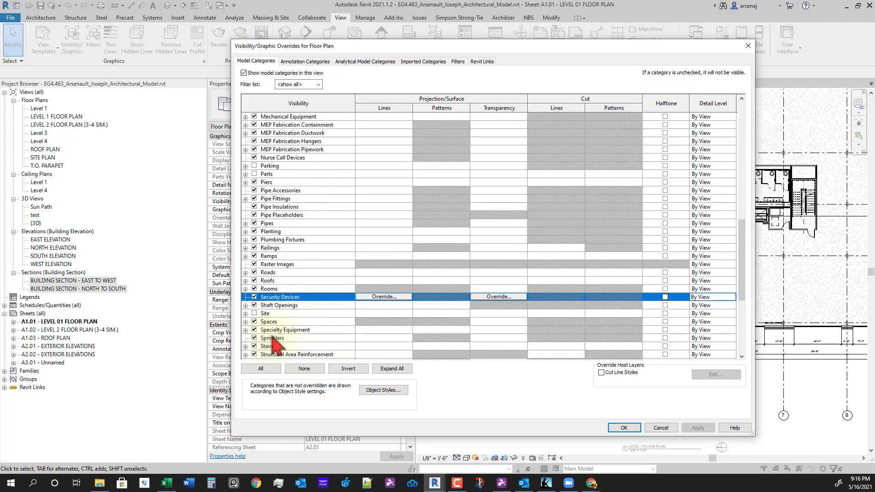
click(624, 428)
click(583, 415)
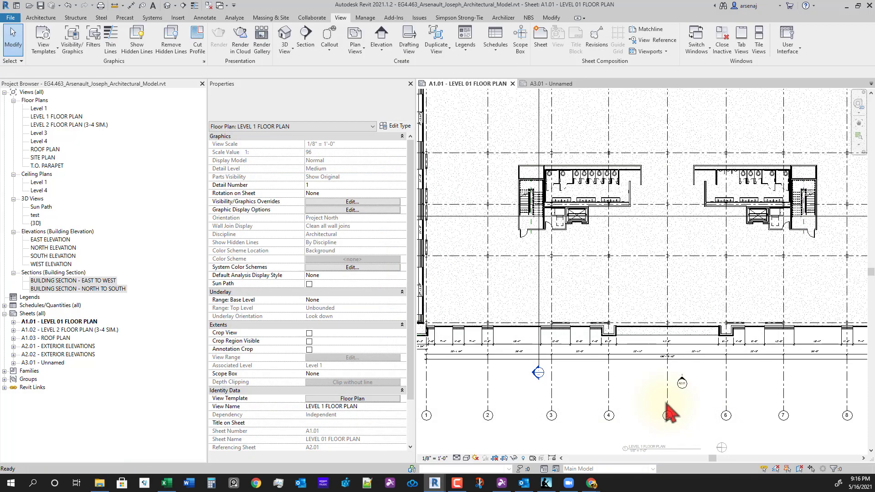
Step: On sheet A2.01, turn off the Site category's Pads subcategory in the model overrides of the West Elevation's Exterior Elevations view template
click(54, 347)
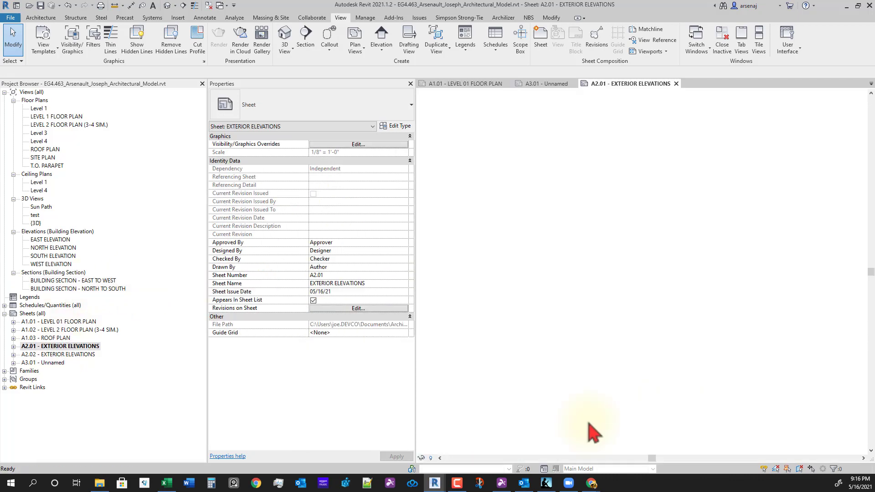
scroll(604, 383, up, 5)
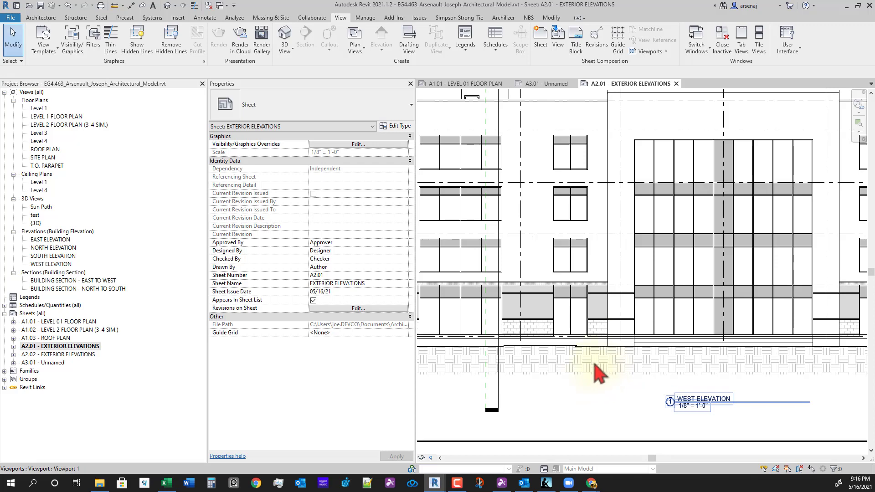
click(580, 346)
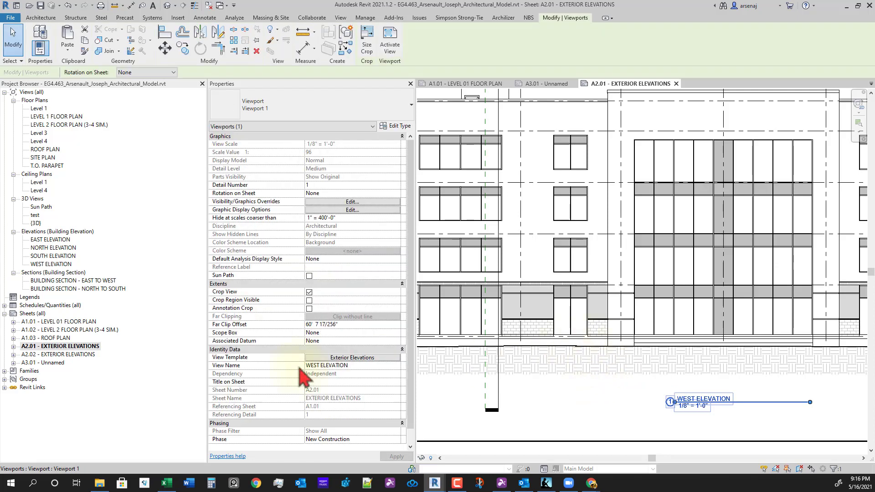
click(365, 358)
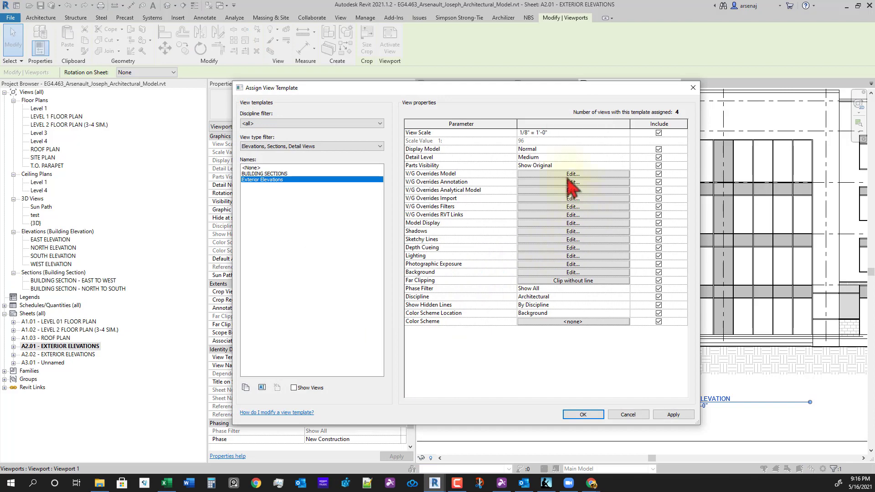
click(567, 182)
scroll(315, 255, down, 10)
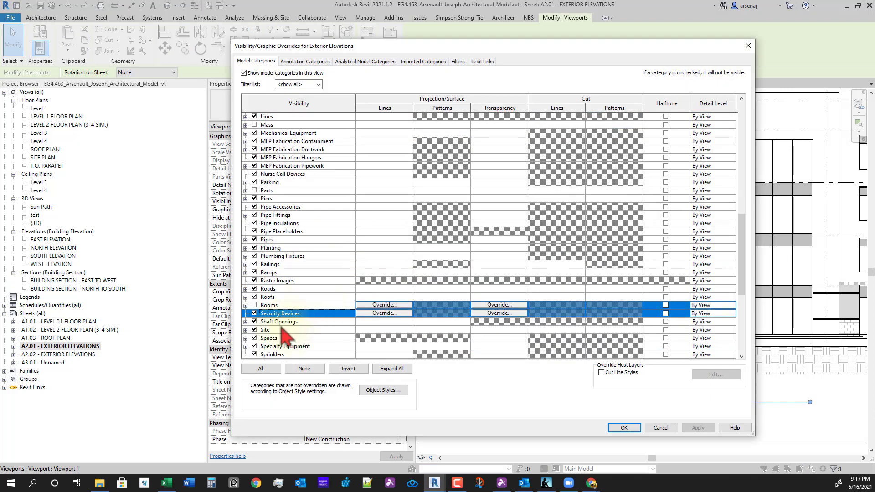
scroll(274, 323, down, 1)
click(246, 313)
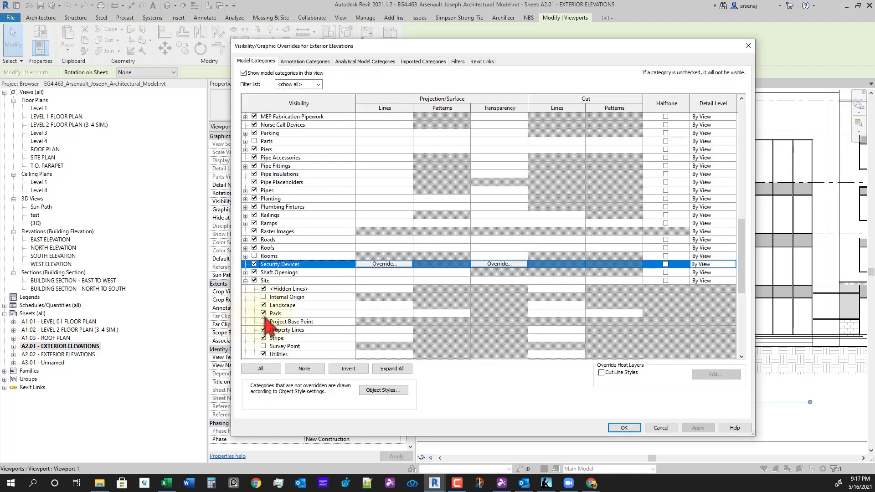
click(264, 315)
click(623, 428)
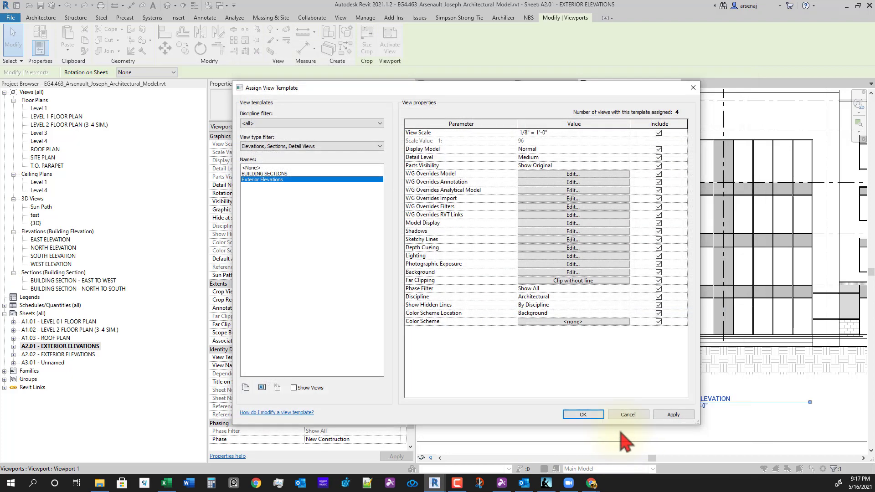
click(601, 415)
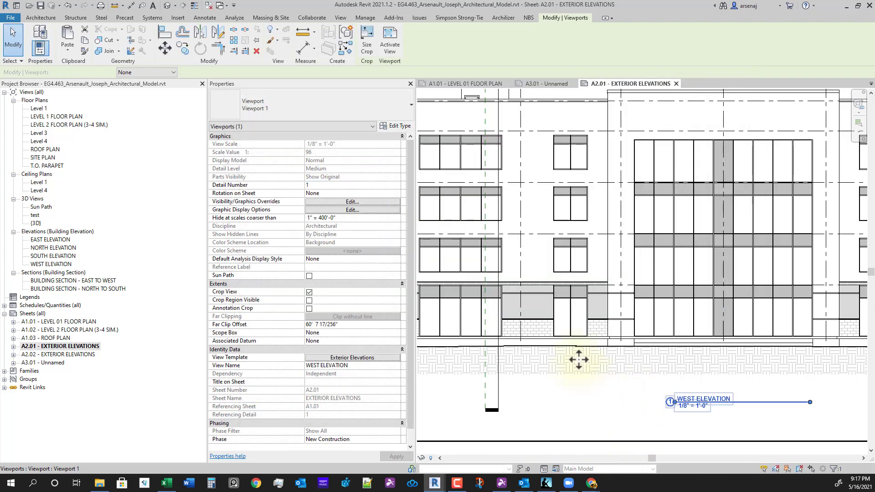
Step: Review the exterior elevations on sheet A2.01 and return to sheet A3.01
scroll(661, 385, down, 4)
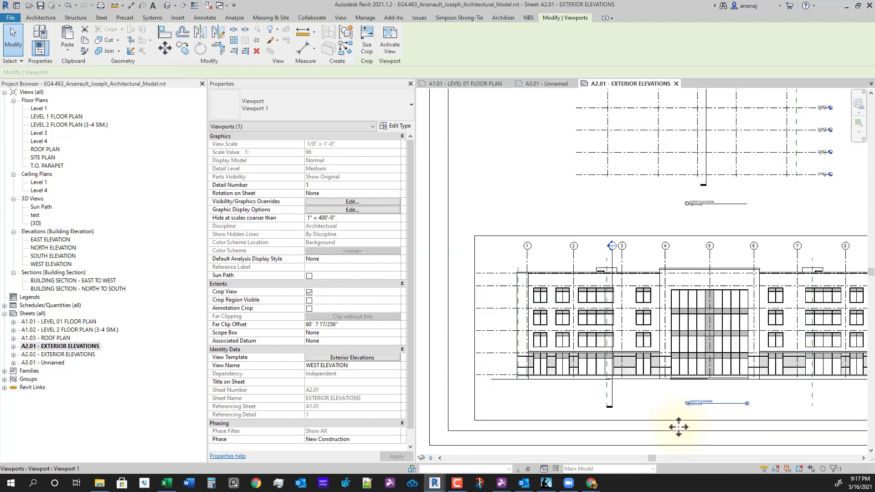
scroll(678, 427, down, 3)
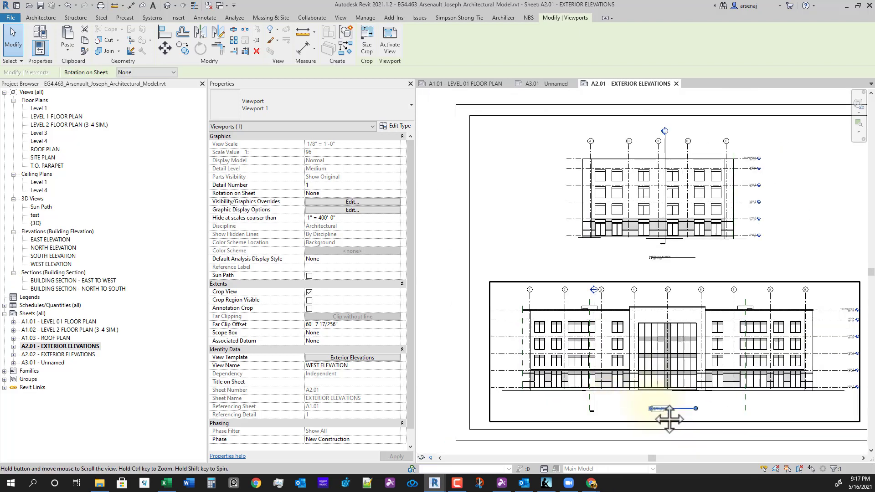
middle_drag(670, 420, 663, 421)
middle_drag(738, 306, 715, 311)
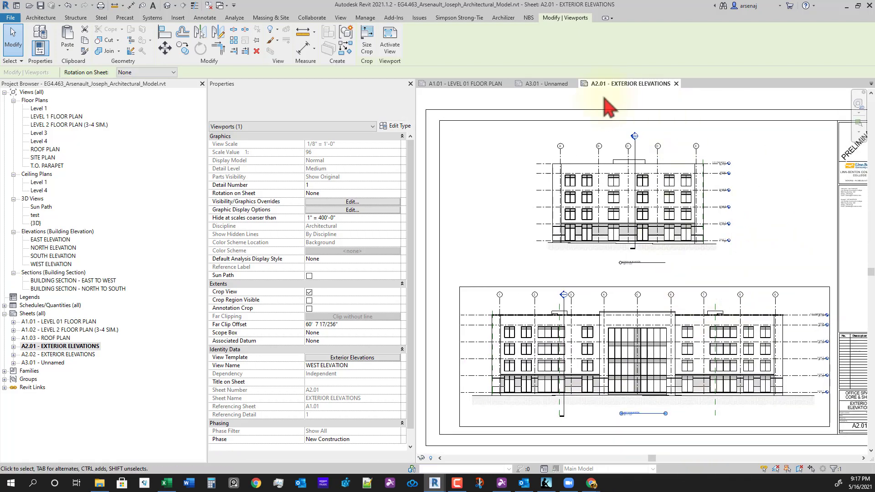
click(547, 84)
scroll(781, 323, up, 3)
scroll(739, 412, down, 2)
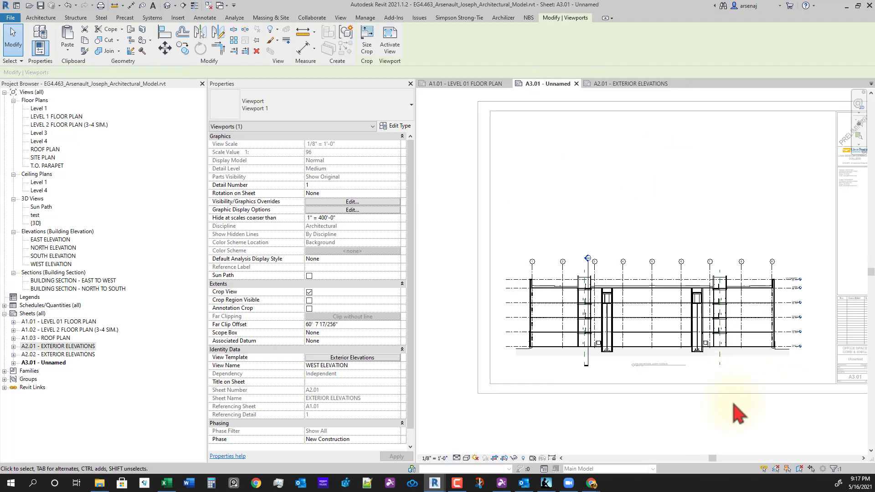
Step: Try to edit the sheet name directly in sheet A3.01's title block
click(733, 413)
middle_drag(799, 431, 756, 429)
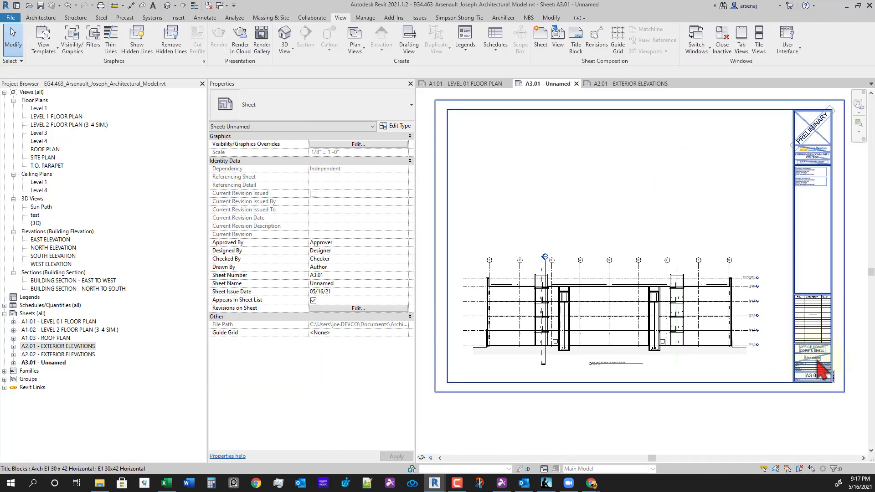
click(821, 370)
click(815, 359)
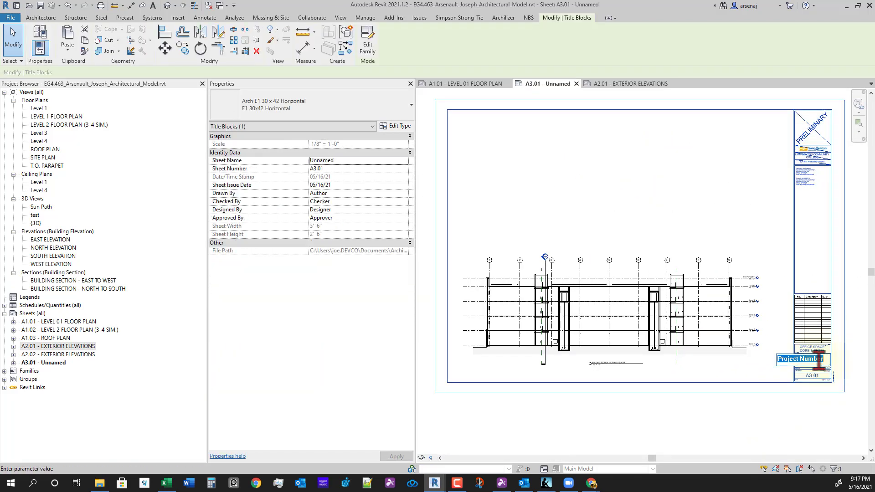
text(BU)
key(Return)
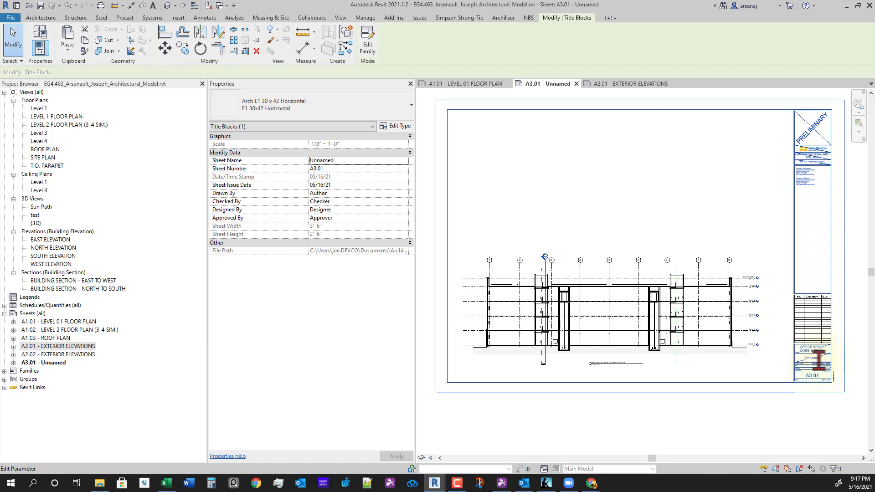
Step: Place the East to West building section above the North to South section on sheet A3.01 and shorten its title line
click(83, 281)
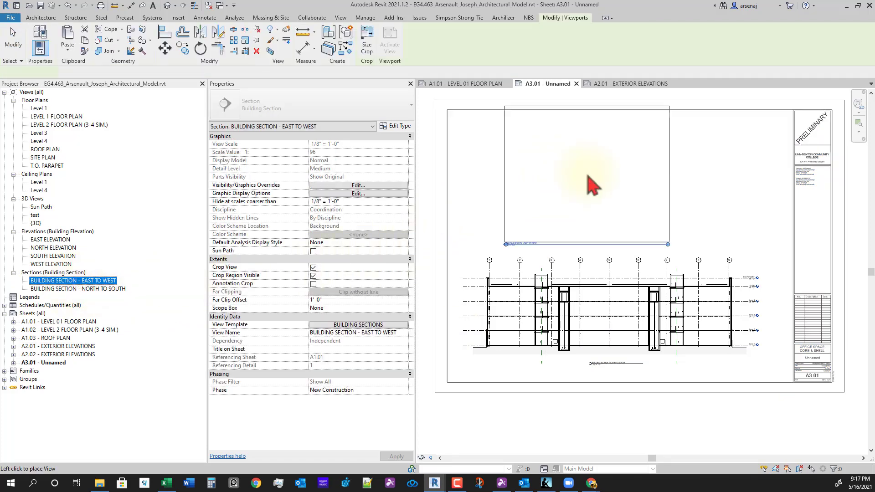
click(618, 191)
drag(675, 256, 580, 294)
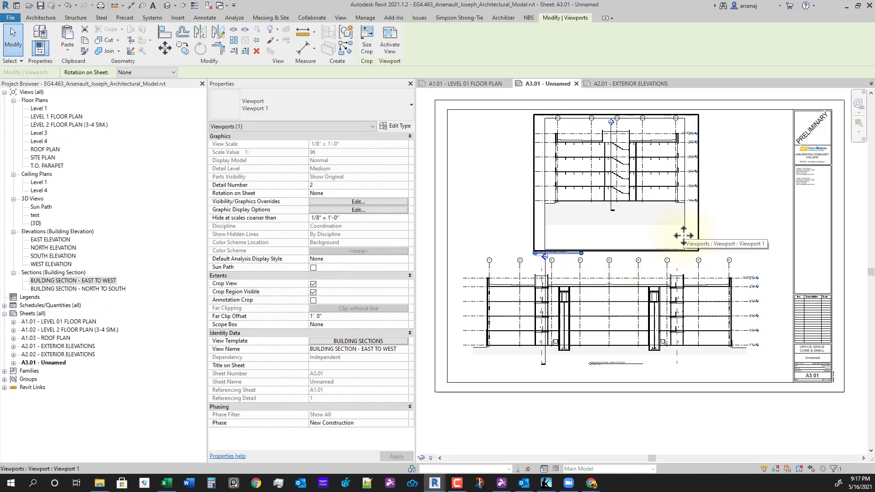
Step: Activate the East to West section view and raise the bottom of its crop region to just below the ground level
double_click(656, 242)
click(616, 250)
drag(615, 250, 616, 211)
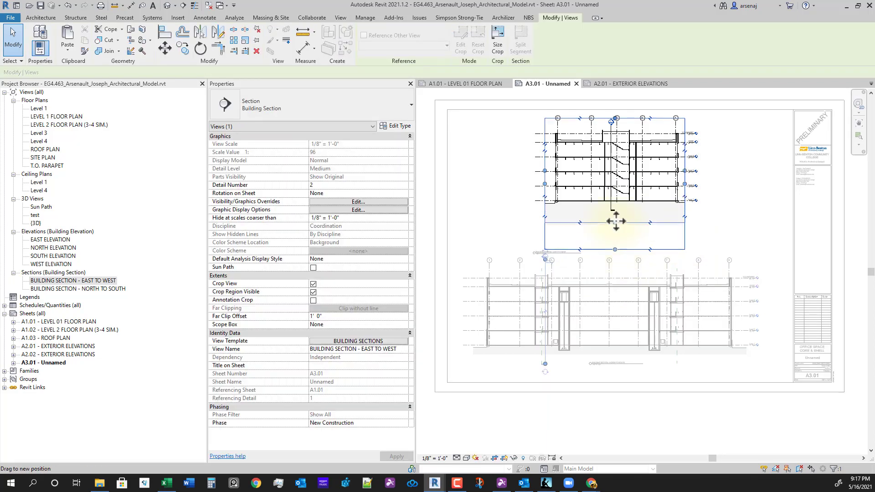
scroll(629, 141, up, 3)
scroll(629, 140, up, 1)
middle_drag(629, 140, 652, 206)
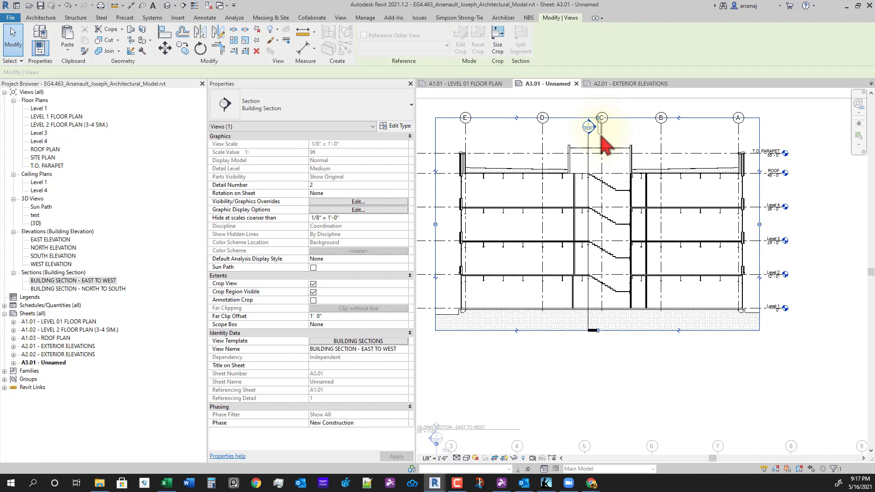
Step: Lower the top of the East to West section's crop region to just below the grid bubbles
key(Escape)
click(569, 119)
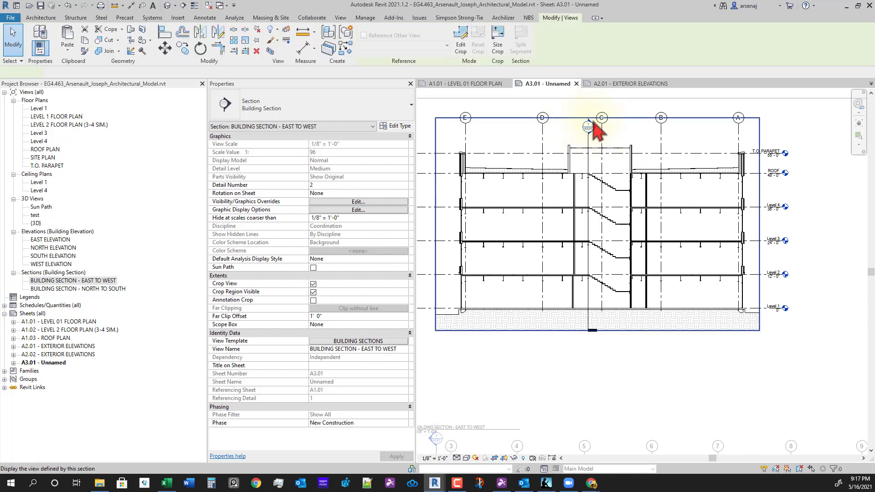
key(Escape)
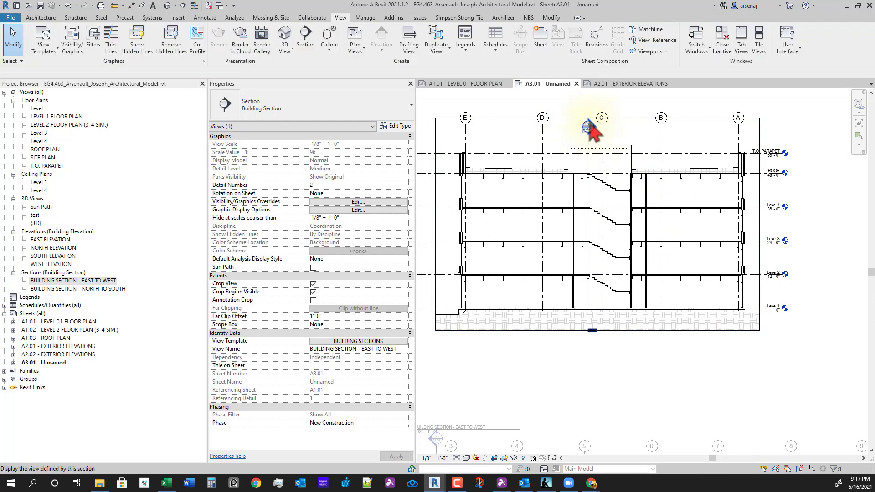
scroll(590, 129, up, 2)
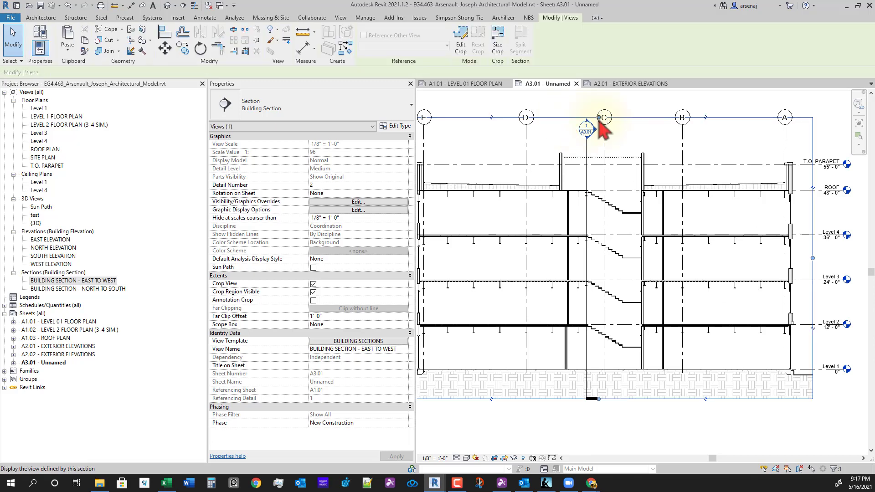
click(588, 127)
drag(600, 133, 601, 135)
click(594, 148)
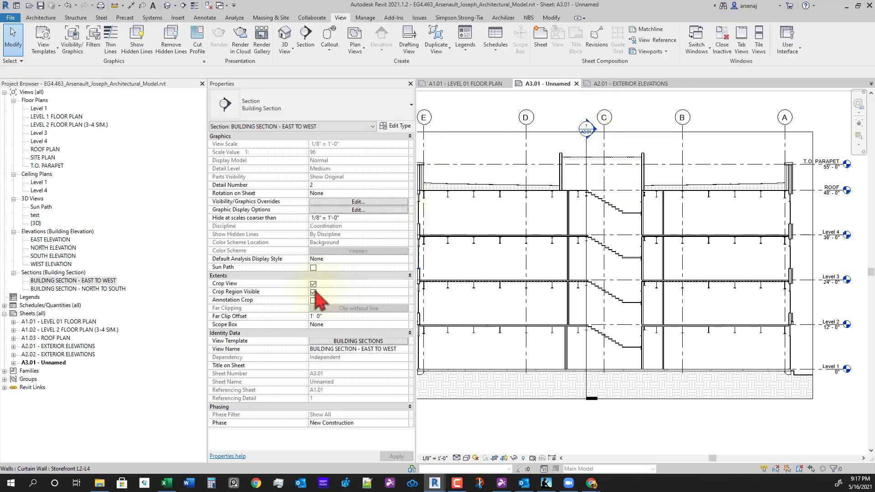
Step: Hide the crop region of the East to West building section, keeping the view cropped
click(314, 292)
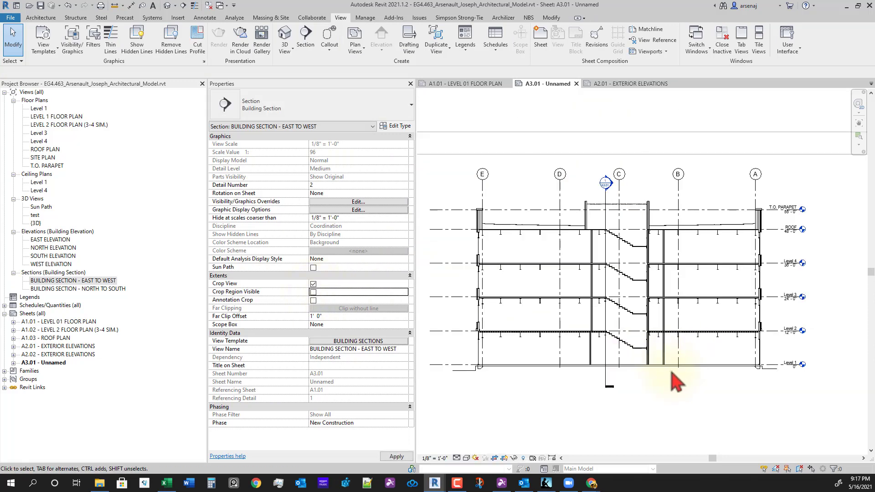
middle_drag(646, 413, 654, 352)
scroll(654, 352, down, 2)
middle_drag(690, 378, 680, 362)
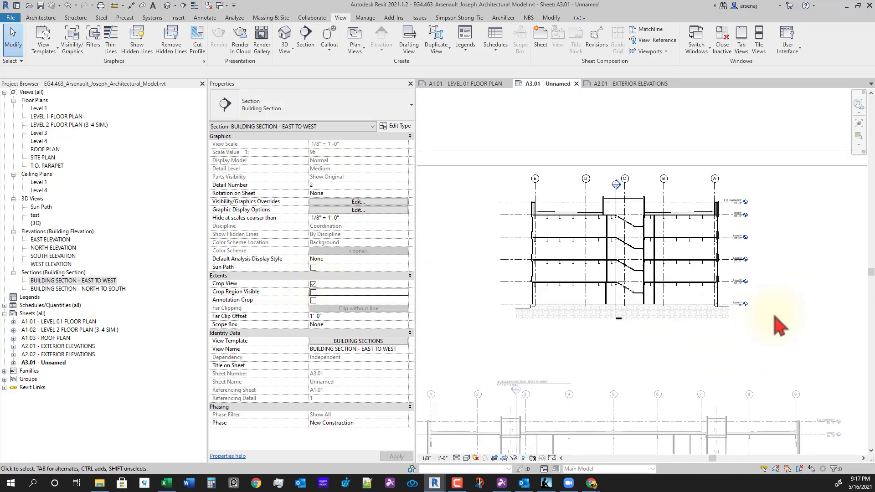
Step: Deactivate the view, move the East to West section's title beneath its drawing, and shift the viewport slightly down on the sheet
click(750, 362)
drag(538, 384, 625, 338)
scroll(635, 358, down, 3)
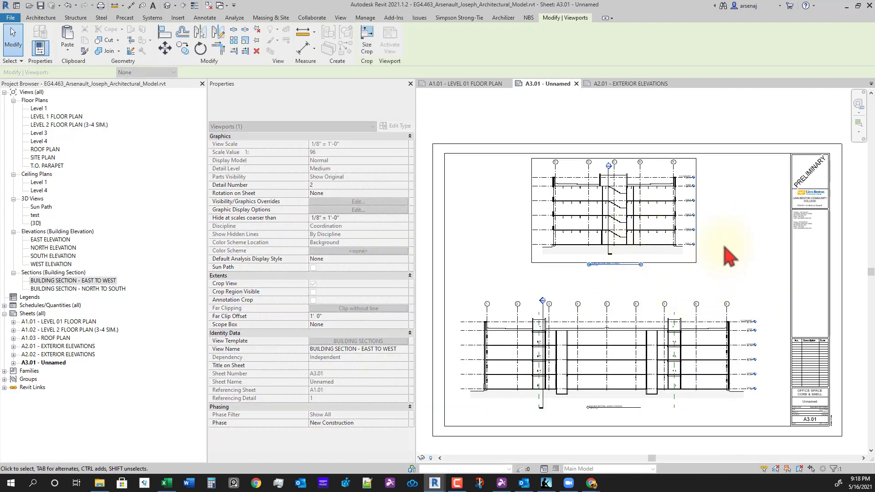
click(697, 248)
drag(651, 191, 654, 208)
click(726, 241)
scroll(721, 273, down, 2)
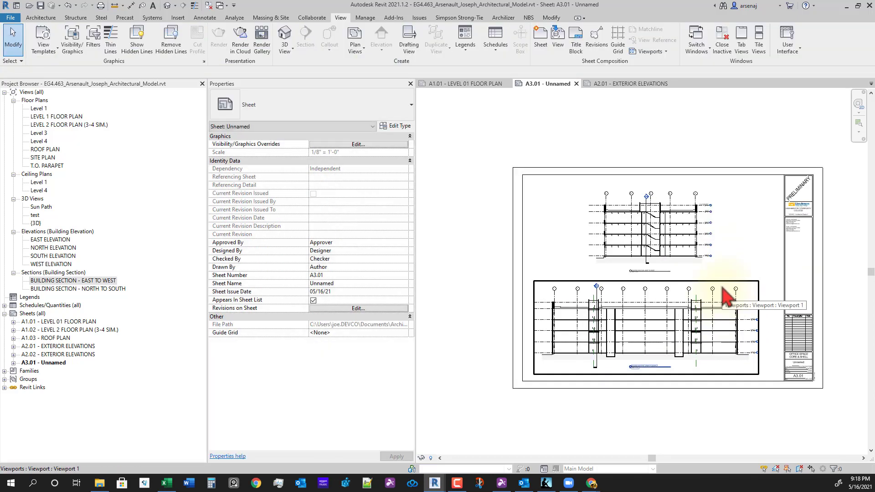
scroll(725, 288, up, 3)
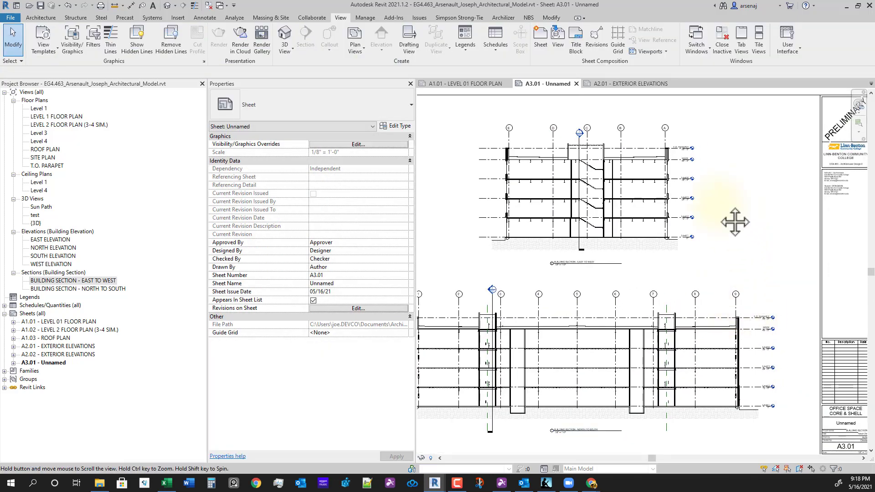
scroll(721, 291, down, 2)
scroll(709, 282, down, 2)
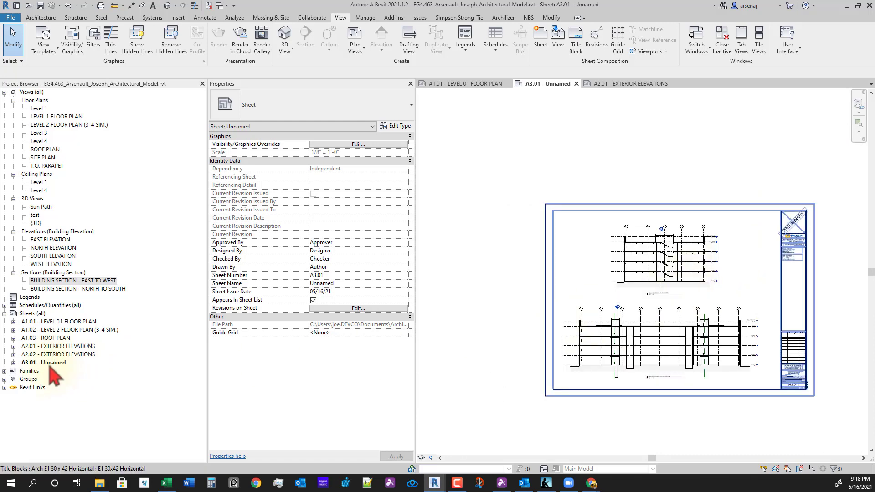
Step: Rename sheet A3.01 as BUILDING SECTIONS
click(50, 364)
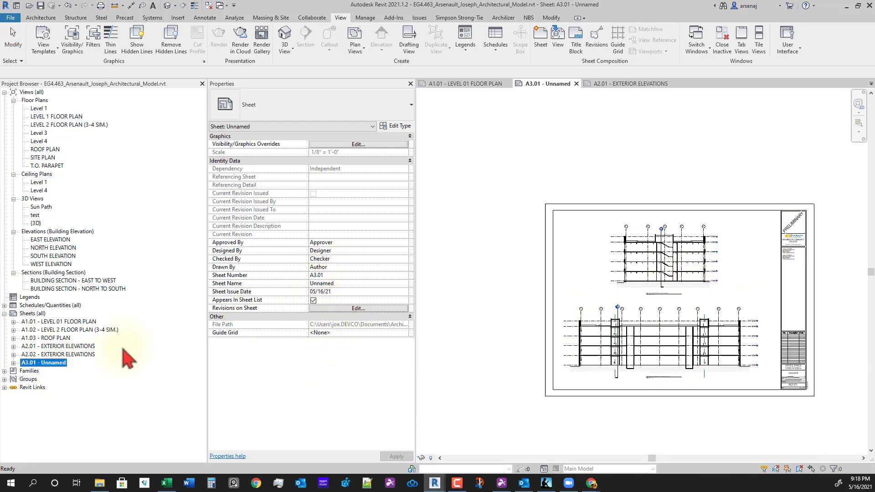
click(350, 283)
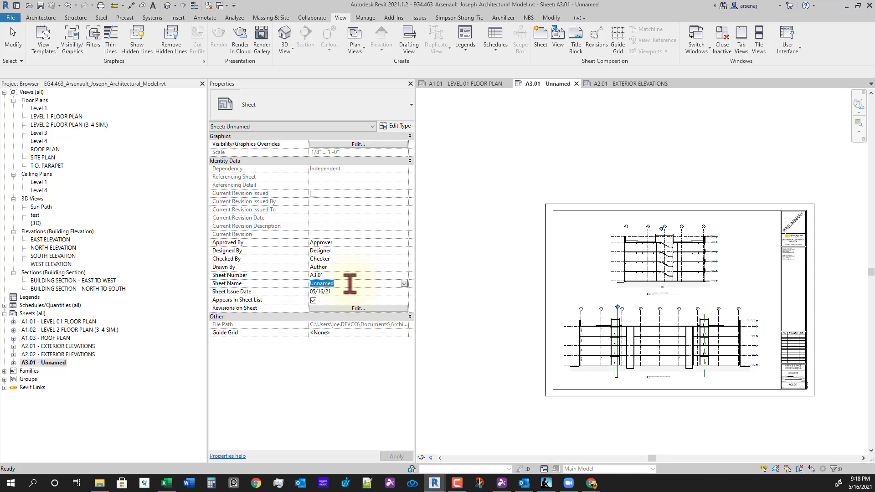
text(BUILDING SEC)
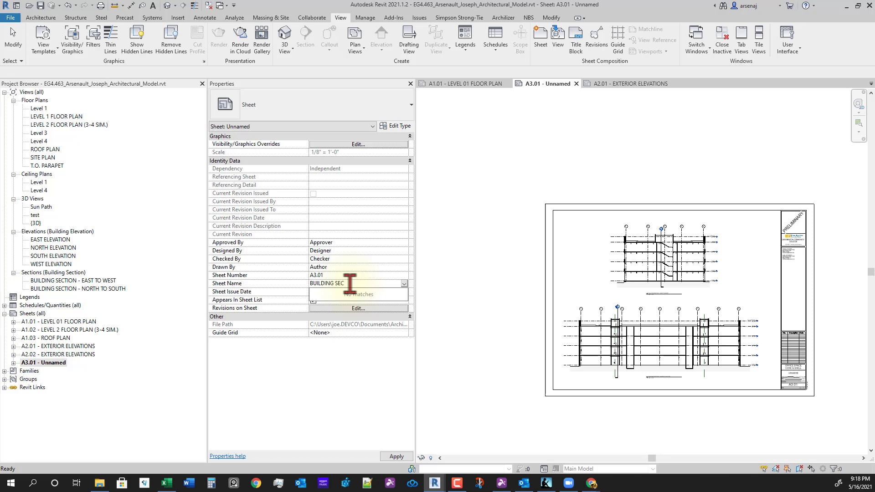
text(TION)
key(Return)
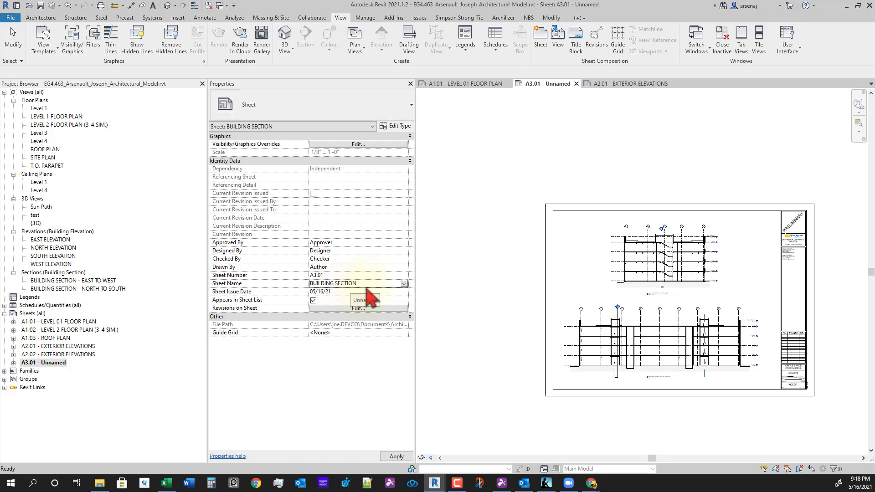
click(362, 283)
text(S)
key(Return)
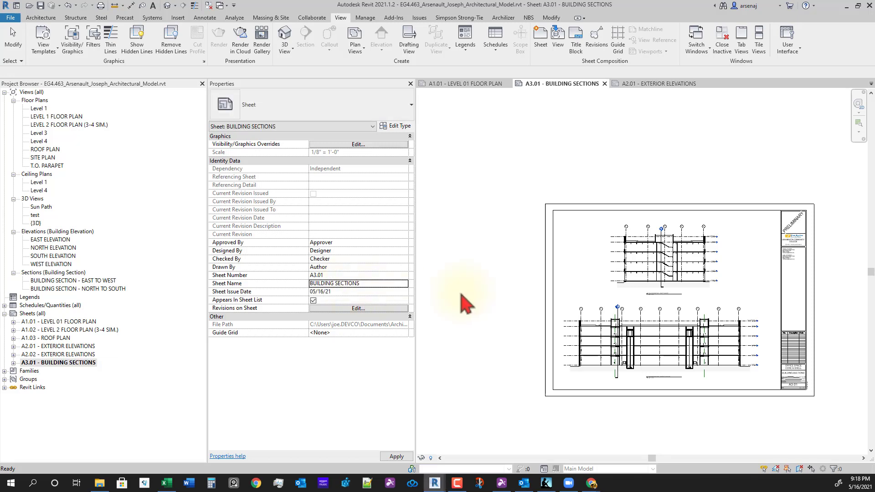
scroll(700, 378, up, 1)
middle_drag(701, 378, 671, 371)
scroll(672, 372, down, 1)
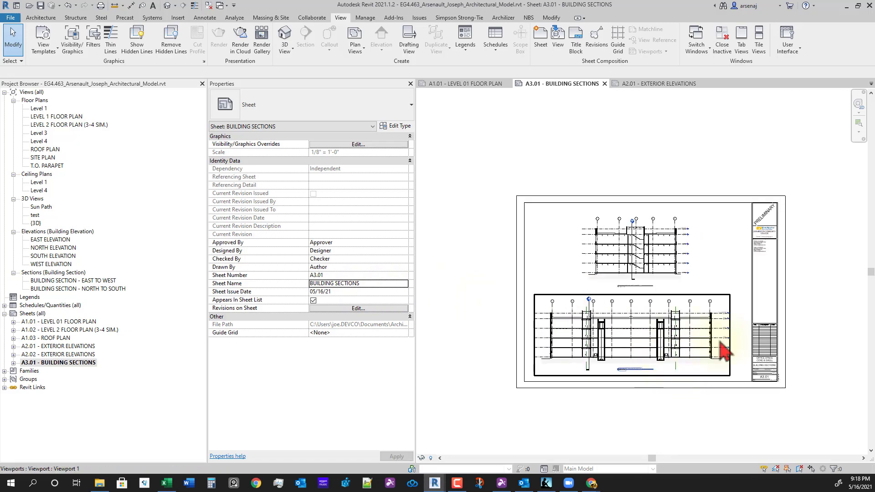
middle_drag(739, 363, 713, 389)
scroll(725, 360, up, 3)
scroll(714, 367, down, 2)
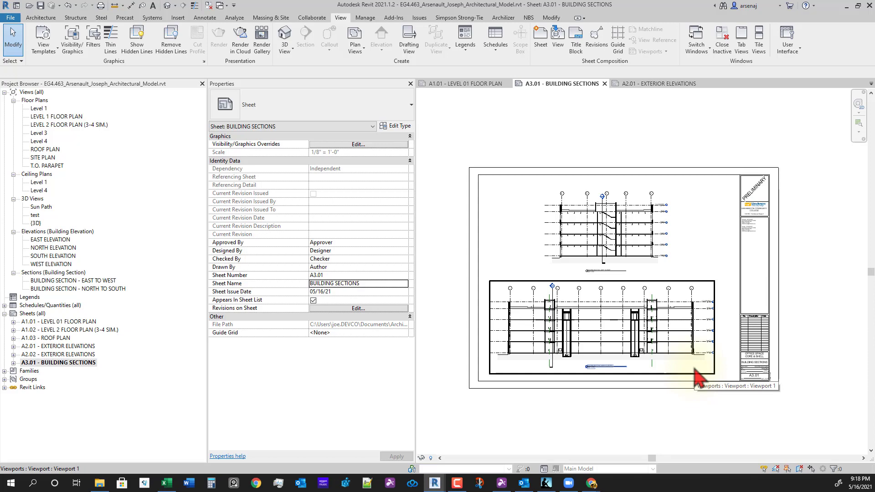
scroll(709, 408, up, 1)
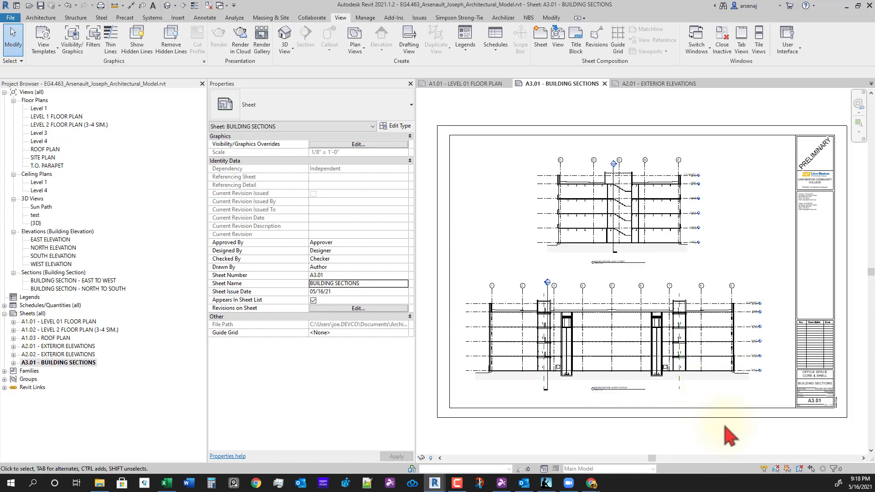
Step: Create a new sheet with the Arch E1 30 x 42 Horizontal title block and number it A9.01
click(542, 40)
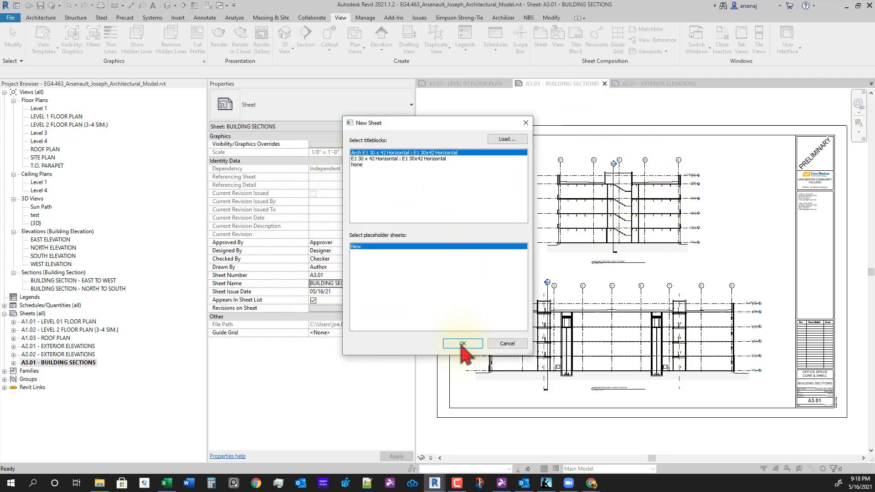
click(461, 343)
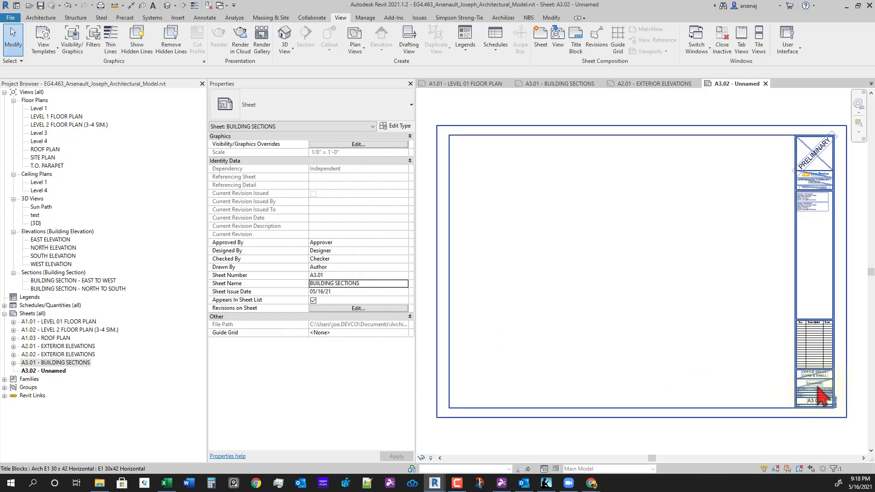
click(816, 403)
click(816, 402)
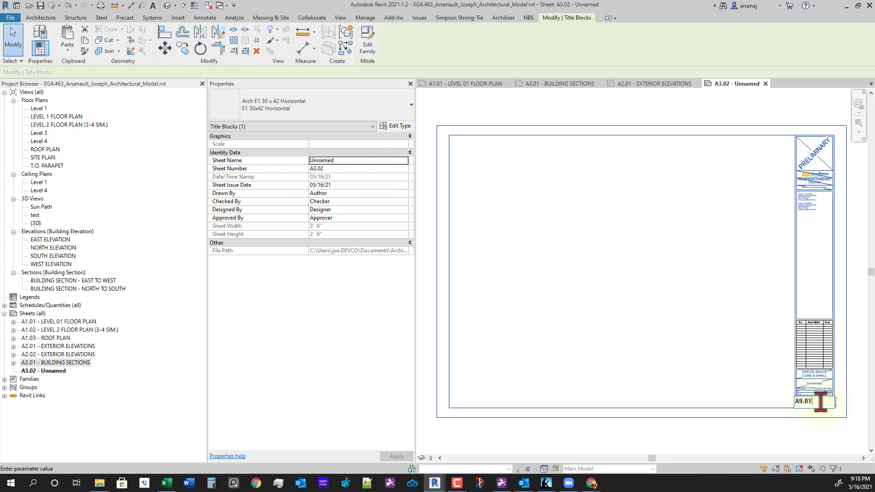
key(Return)
Step: Rename sheet A9.01 as PERSPECTIVE VIEWS in its title block
scroll(802, 367, up, 3)
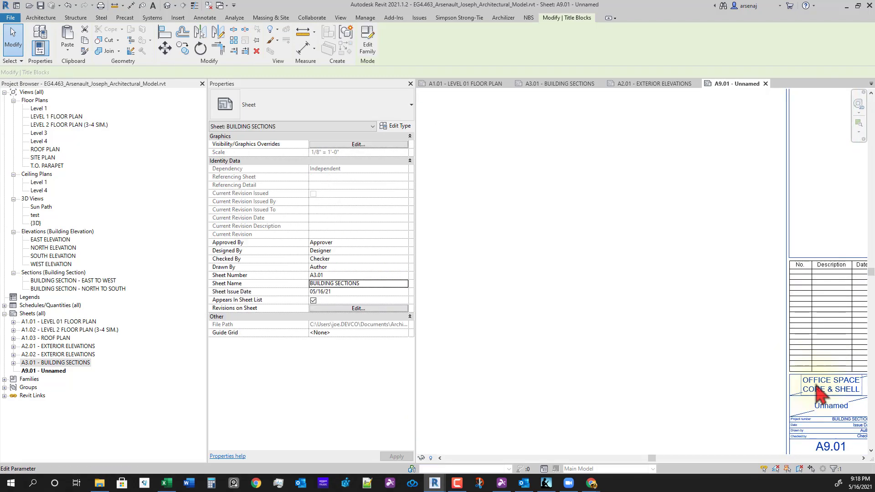
click(818, 392)
middle_drag(818, 392, 780, 360)
click(789, 374)
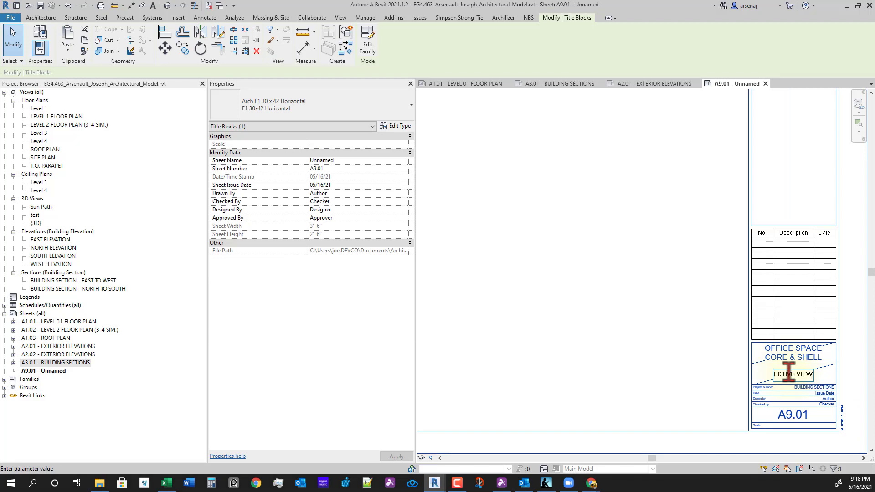
key(Return)
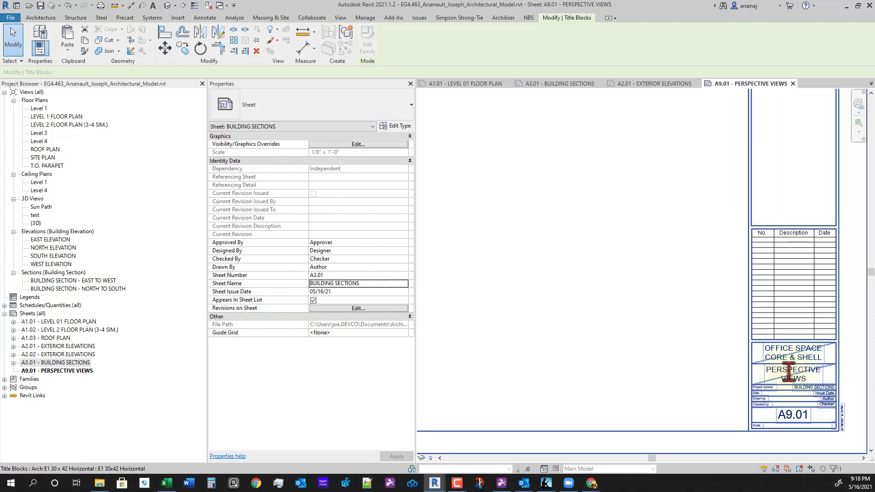
scroll(637, 335, down, 2)
middle_drag(637, 335, 684, 348)
scroll(679, 347, down, 2)
middle_click(645, 340)
middle_click(645, 340)
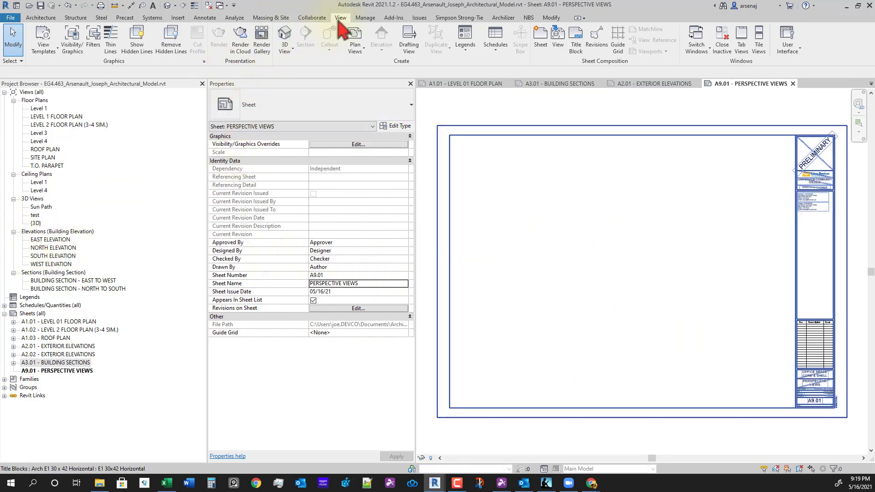
Step: Open the {3D} view and place a perspective camera outside the building's nearest corner, aimed back across the roof
click(284, 51)
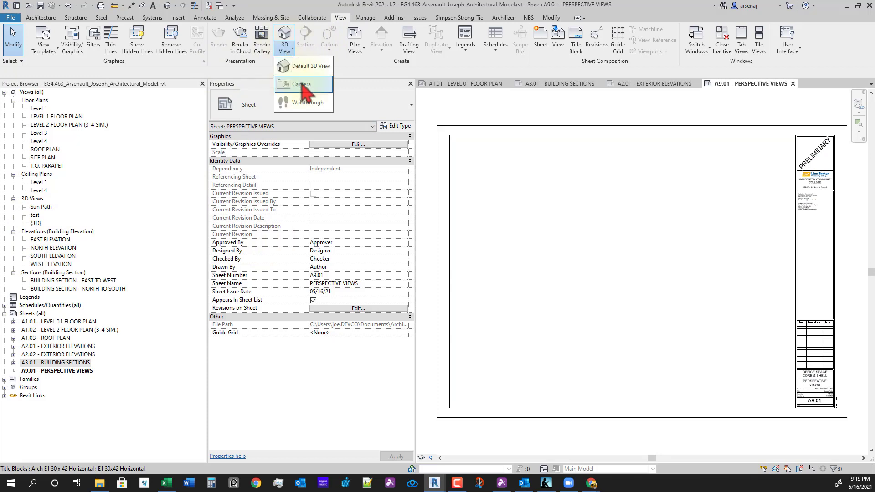
click(510, 247)
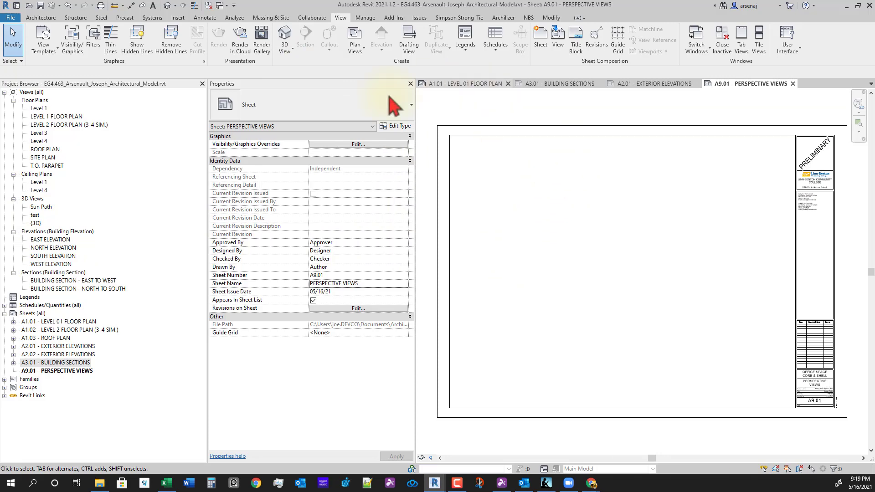
double_click(35, 223)
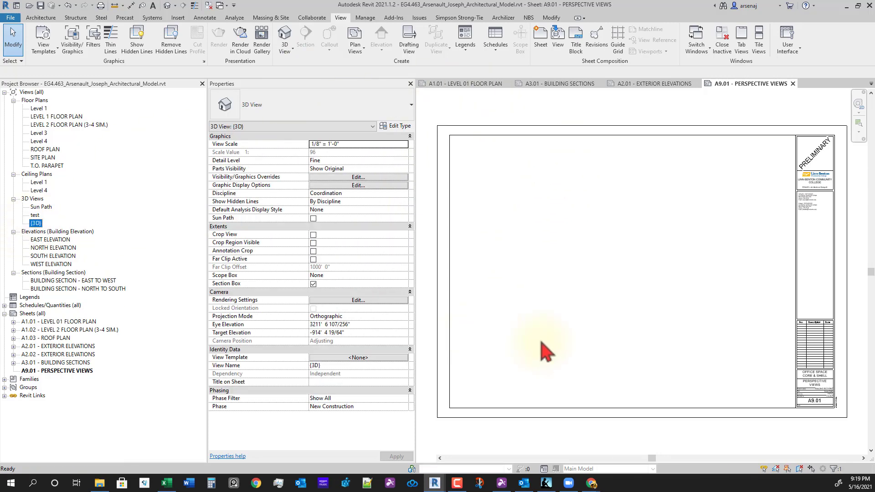
click(284, 51)
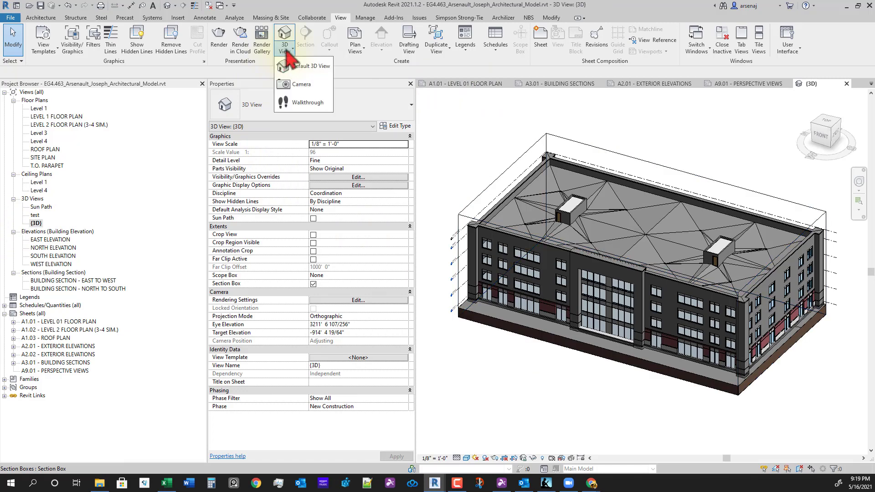
click(292, 86)
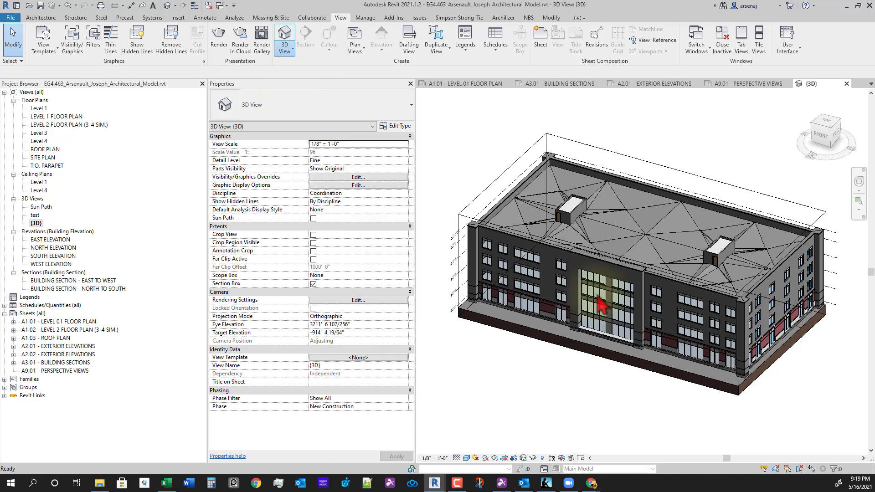
click(777, 416)
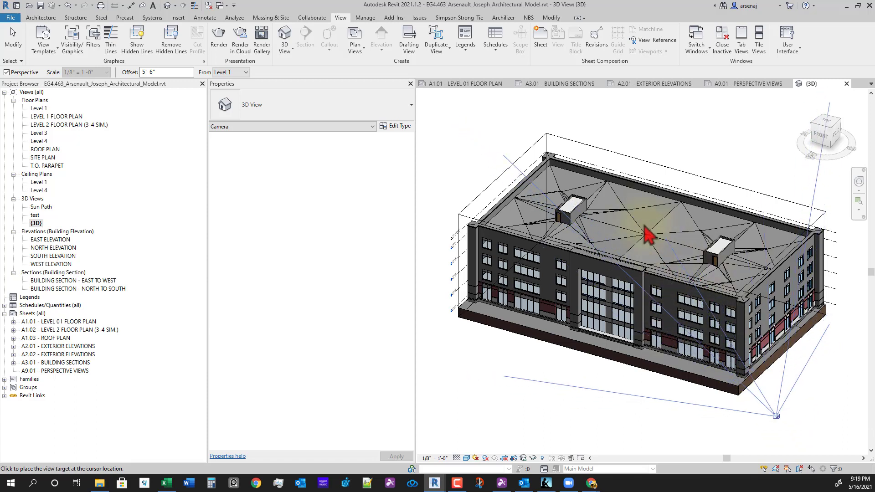
click(697, 229)
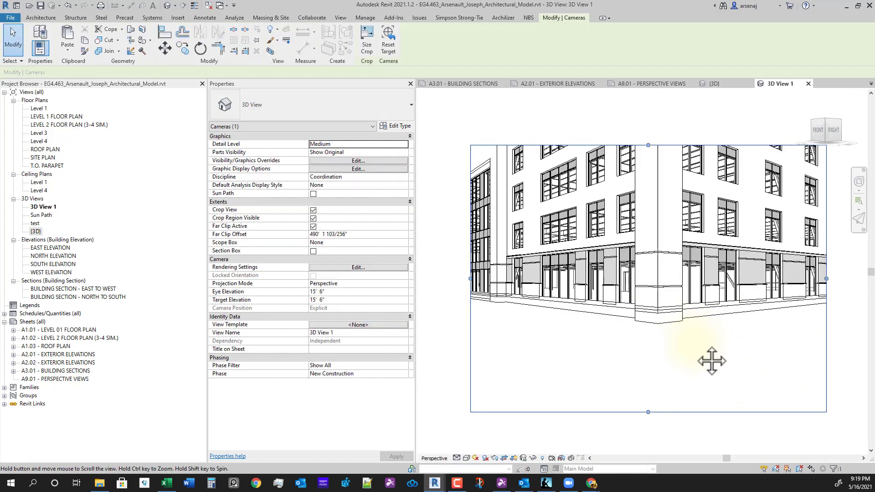
Step: Raise the upper edge of the camera view's crop region until it clears the top of the corner tower
drag(712, 361, 638, 196)
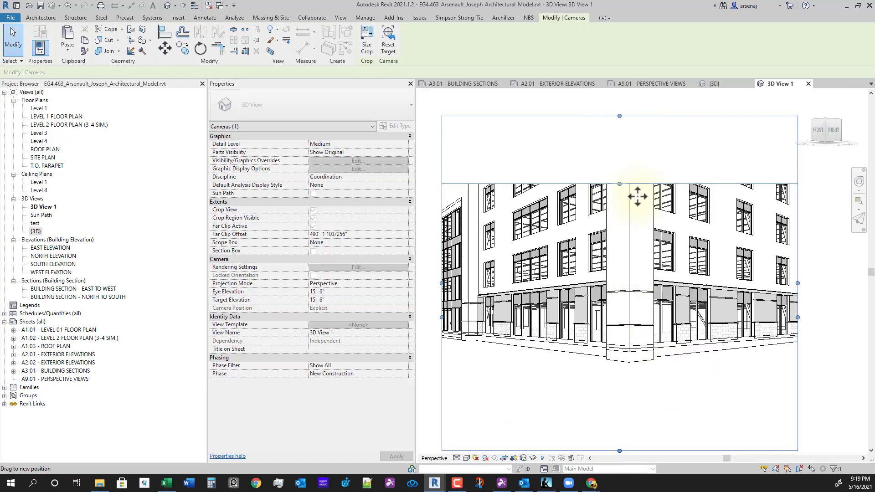
scroll(637, 244, down, 1)
middle_drag(650, 272, 649, 292)
middle_drag(630, 208, 630, 219)
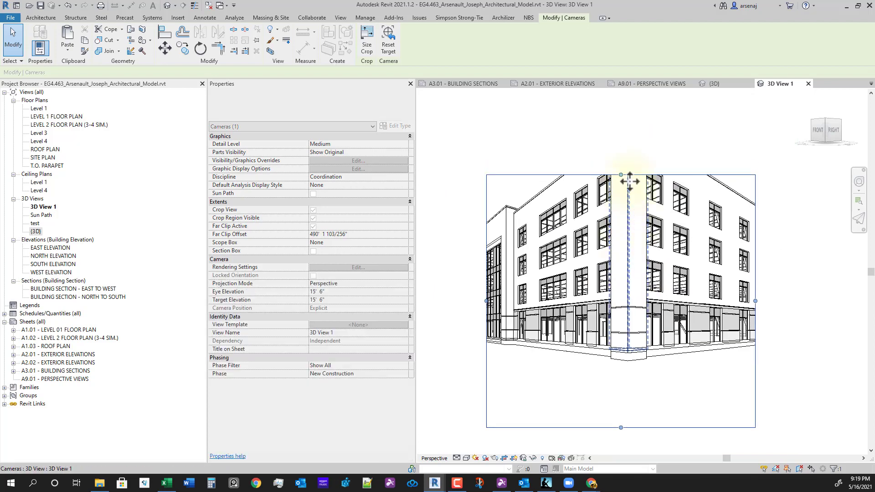
middle_drag(630, 182, 629, 191)
drag(620, 185, 621, 131)
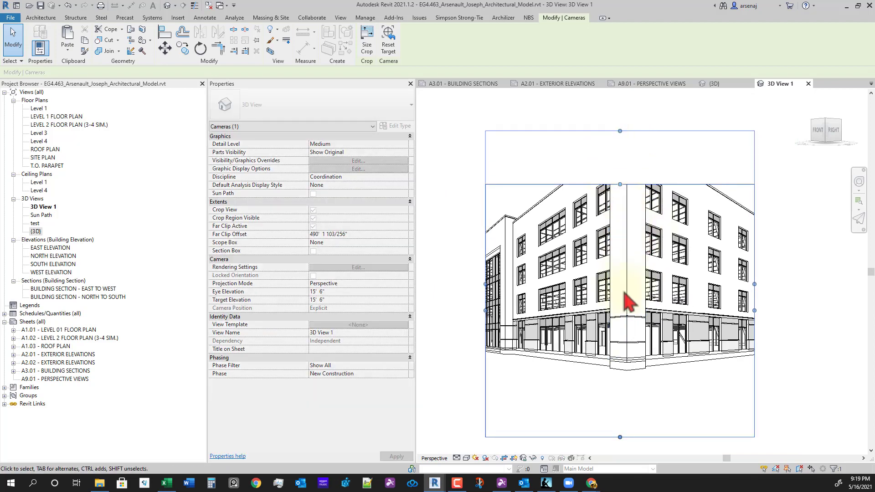
scroll(629, 324, down, 2)
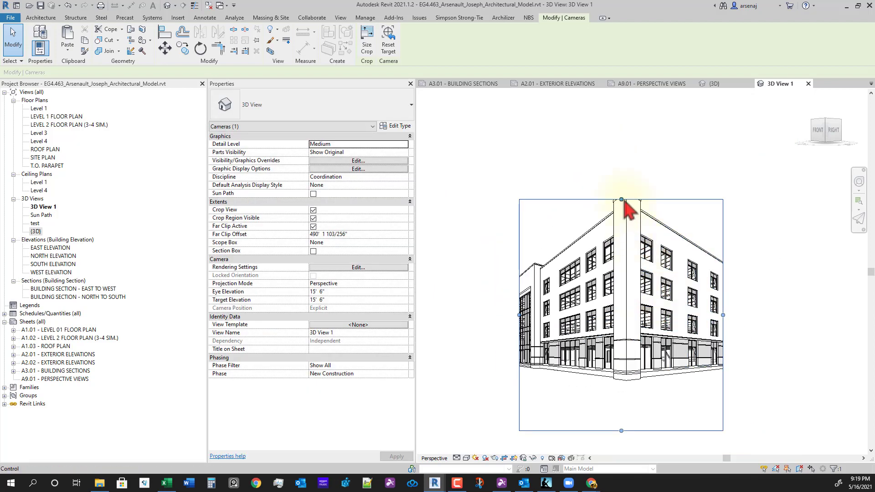
drag(624, 202, 618, 183)
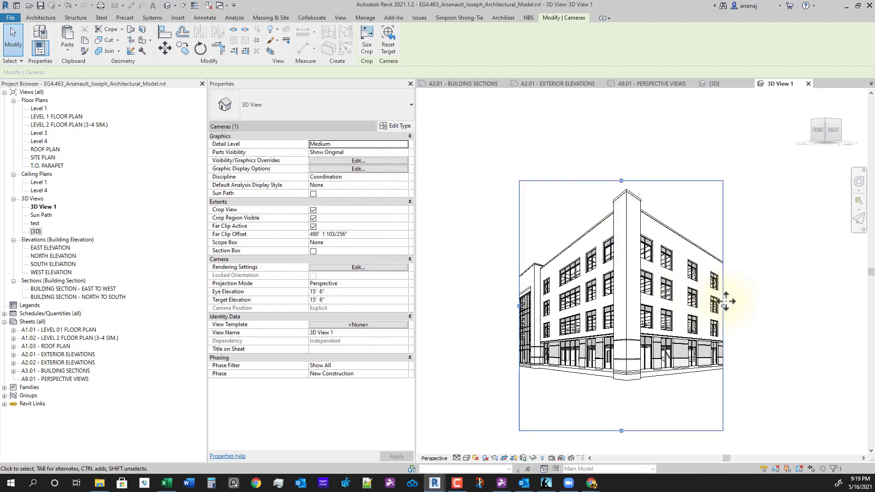
Step: Widen the camera view's crop region past both ends of the building and bring its lower edge up to just below the base
drag(725, 301, 754, 305)
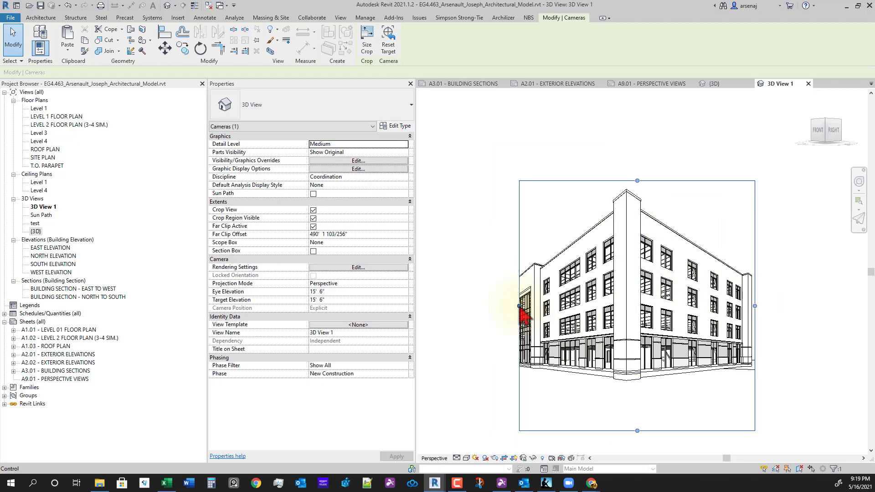
drag(520, 306, 470, 306)
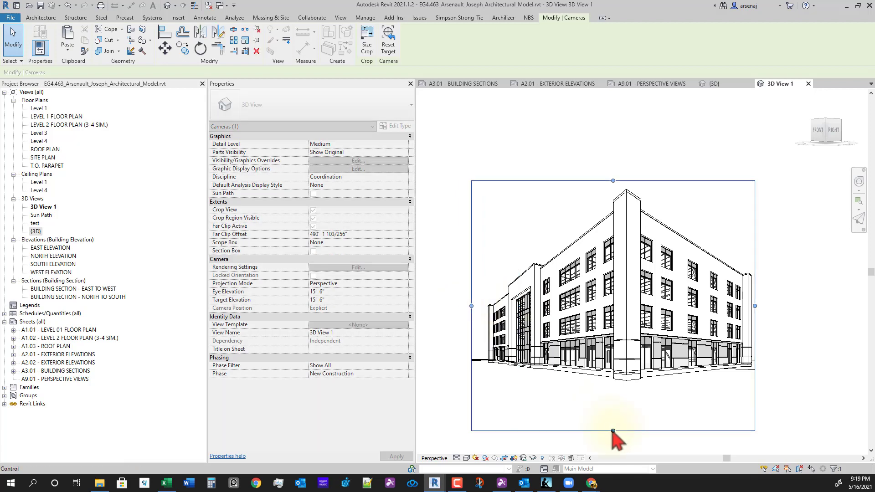
drag(613, 431, 615, 393)
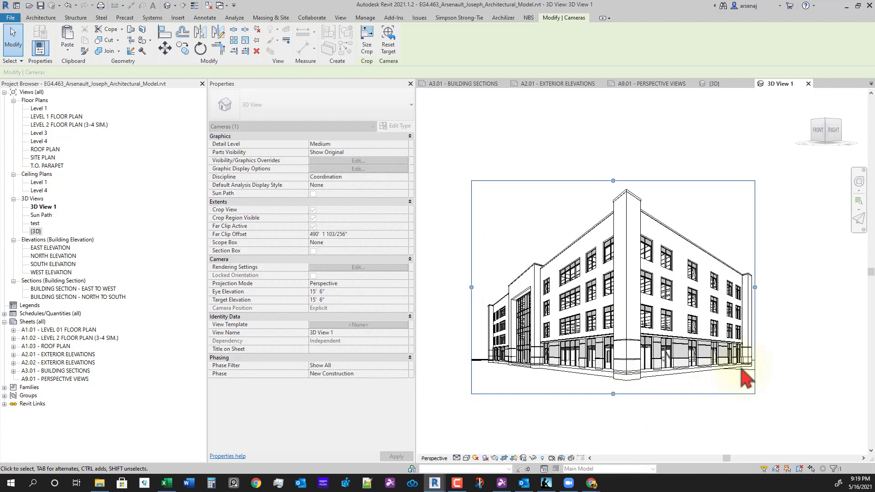
drag(755, 287, 761, 288)
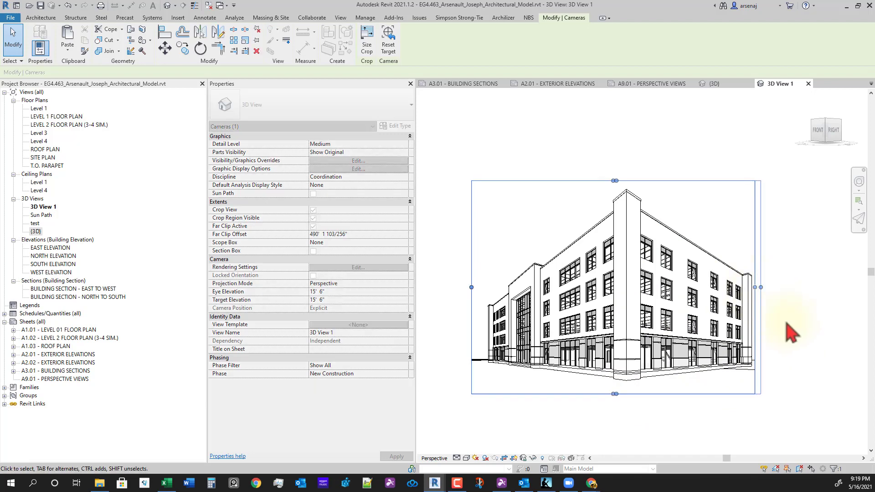
click(828, 343)
scroll(680, 338, up, 1)
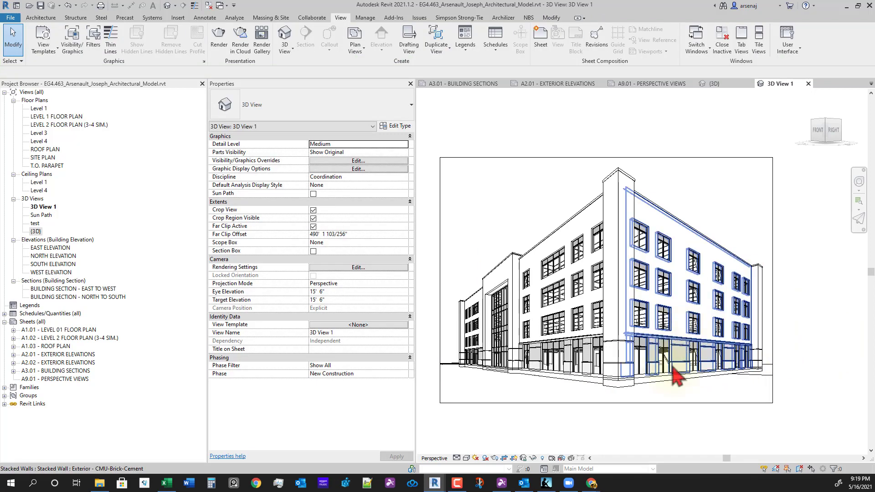
middle_drag(673, 364, 674, 345)
scroll(674, 345, down, 1)
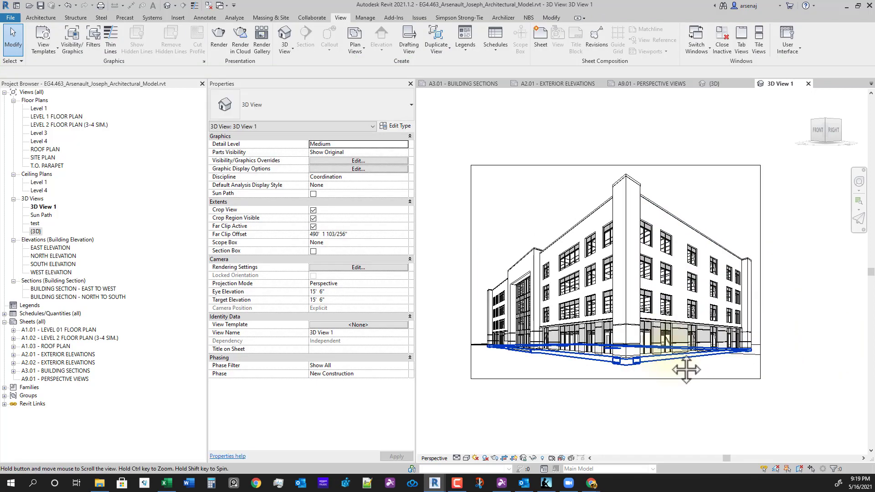
Step: Try the camera view in Orthographic projection at 1/8" = 1'-0" scale, and return its projection mode to Perspective
click(407, 283)
click(406, 284)
click(351, 301)
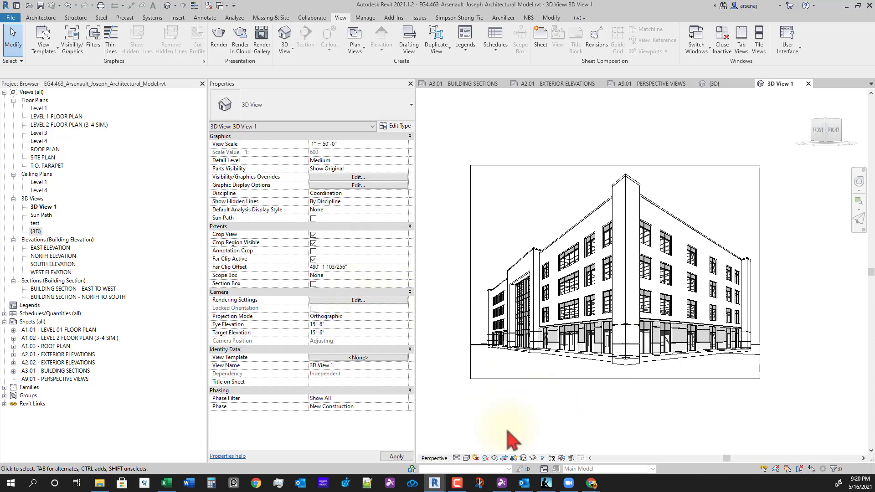
click(441, 460)
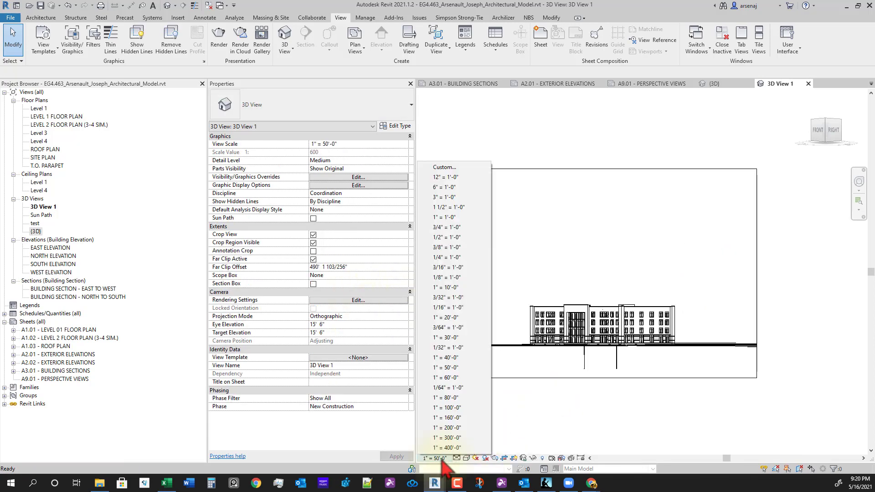
click(444, 278)
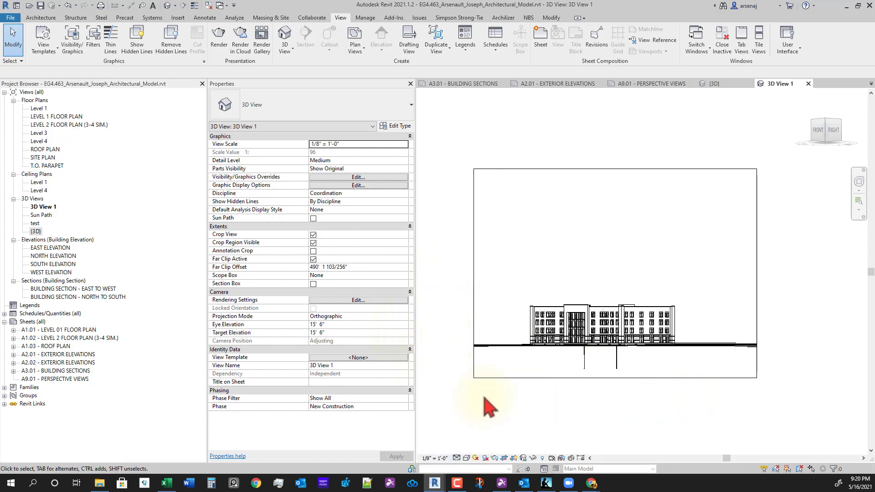
click(387, 316)
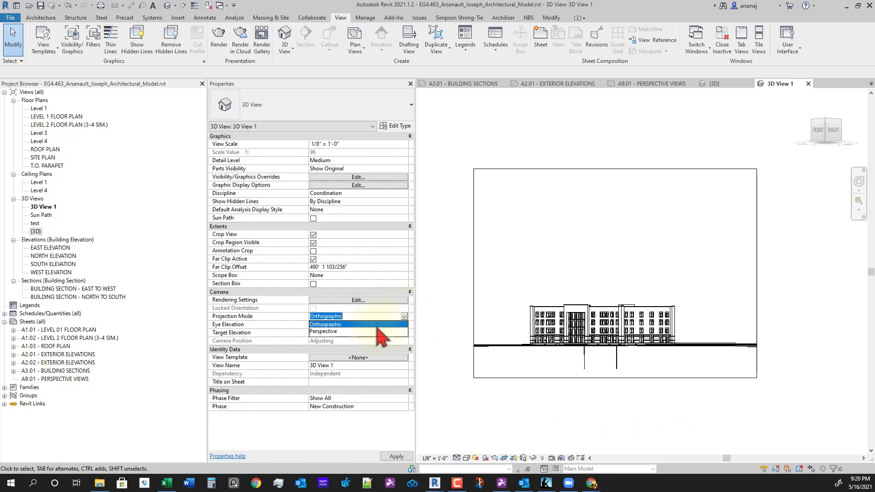
click(356, 333)
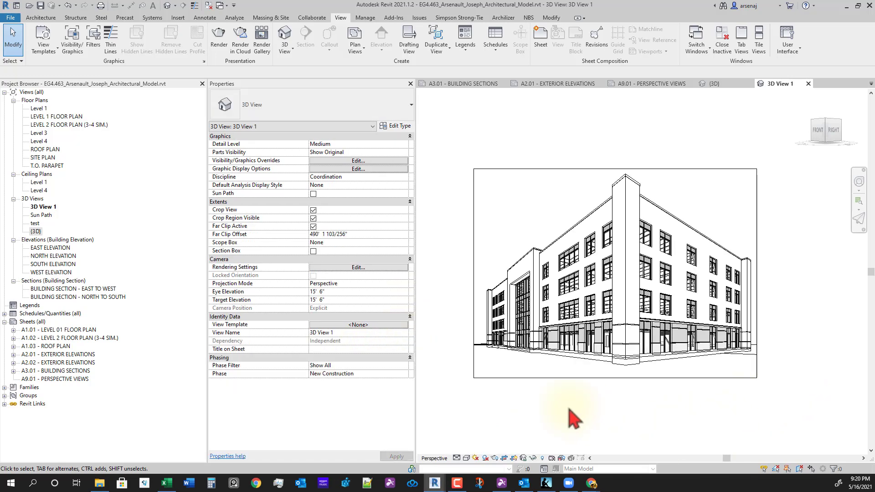
Step: Close the camera view, return to sheet A9.01, and rename 3D View 1 as PERSPECTIVE VIEW FROM THE SOUTHWEST CORNER
middle_click(778, 87)
click(716, 85)
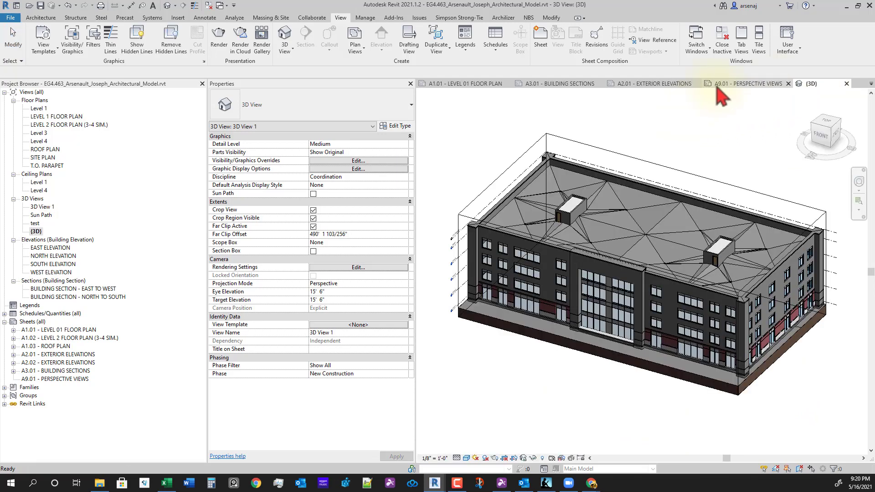
click(554, 360)
click(42, 207)
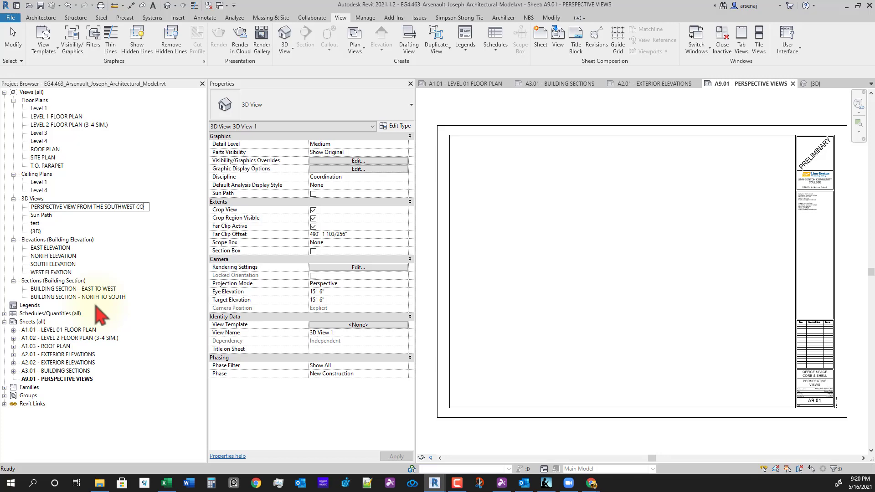
key(Return)
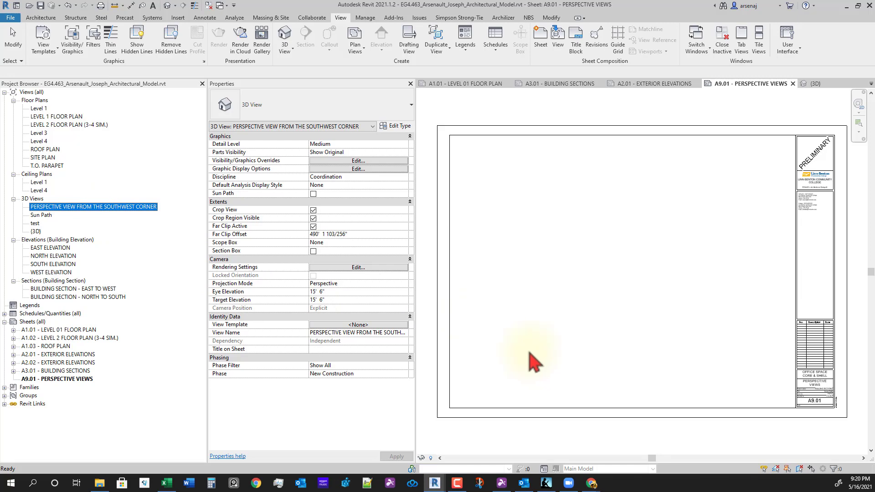
Step: Place the PERSPECTIVE VIEW FROM THE SOUTHWEST CORNER view on sheet A9.01
drag(529, 352, 540, 364)
scroll(593, 316, down, 2)
click(605, 299)
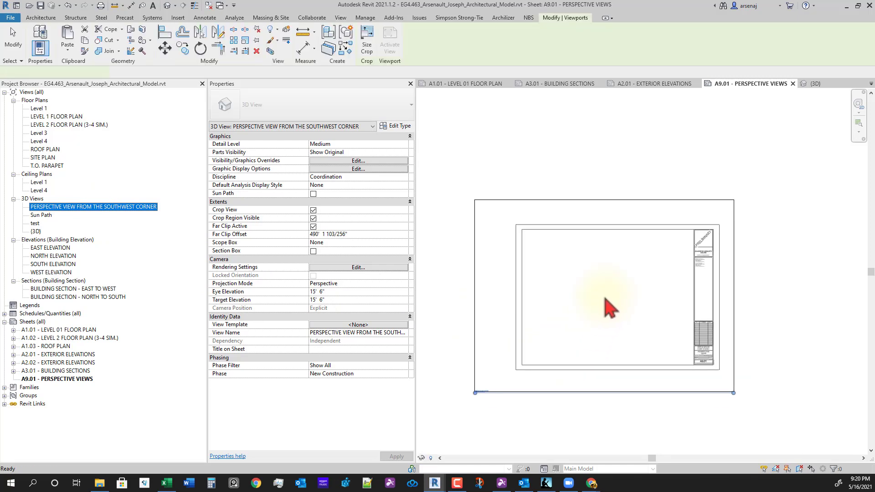
scroll(631, 365, up, 1)
Step: Resize the placed perspective view by switching it to Orthographic at 1/16" = 1'-0" scale, restoring Perspective projection and deactivating the view
double_click(663, 382)
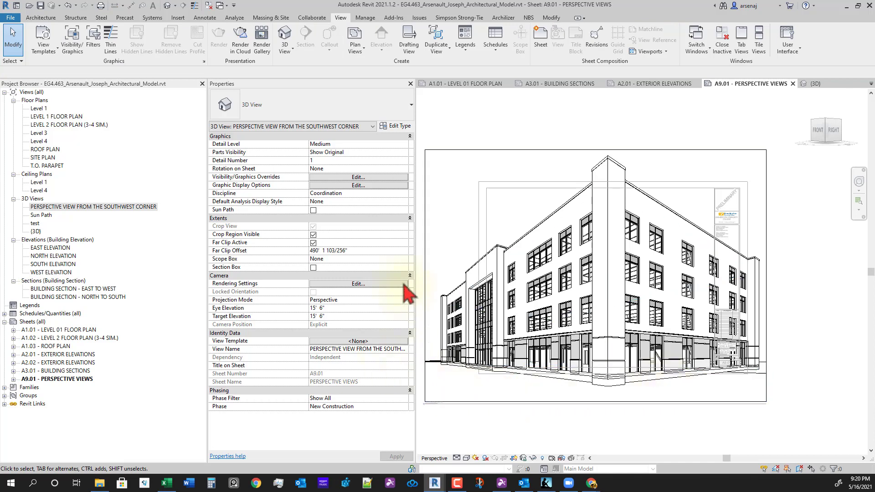
click(406, 302)
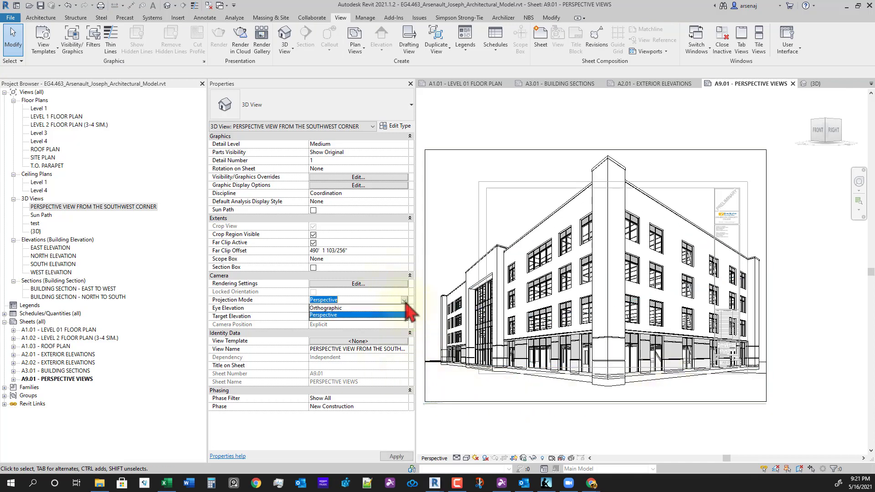
click(360, 316)
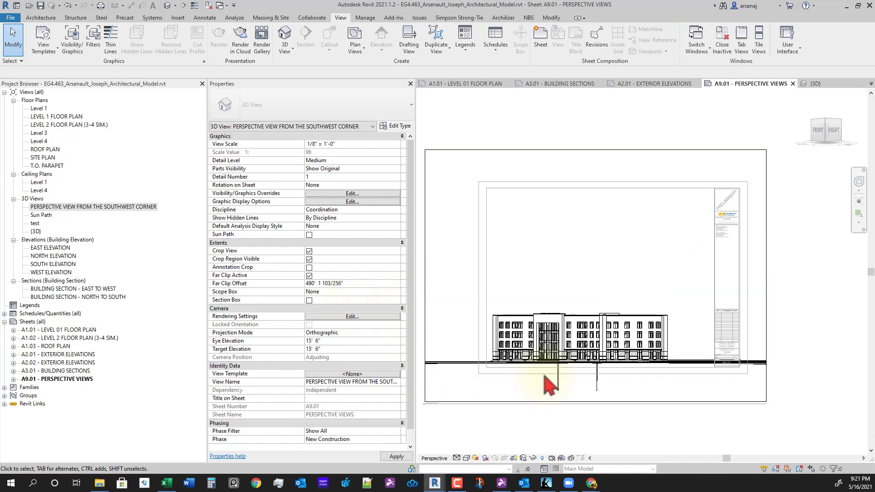
click(396, 144)
click(326, 180)
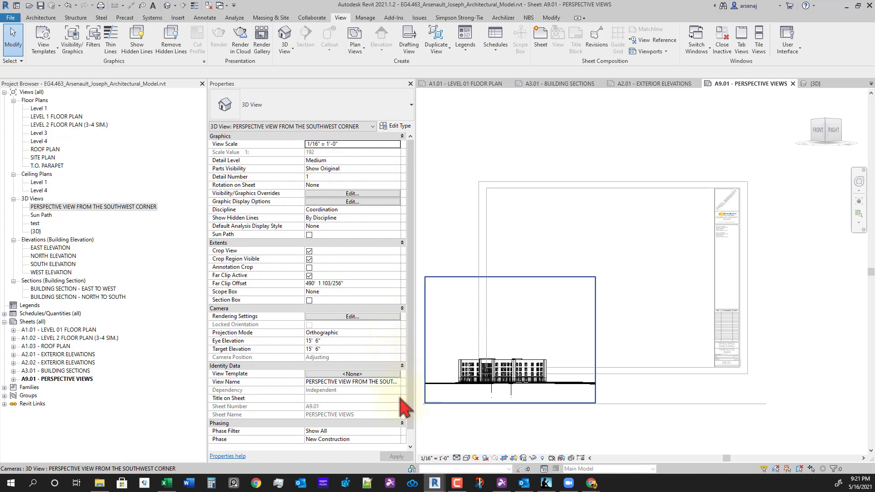
click(394, 333)
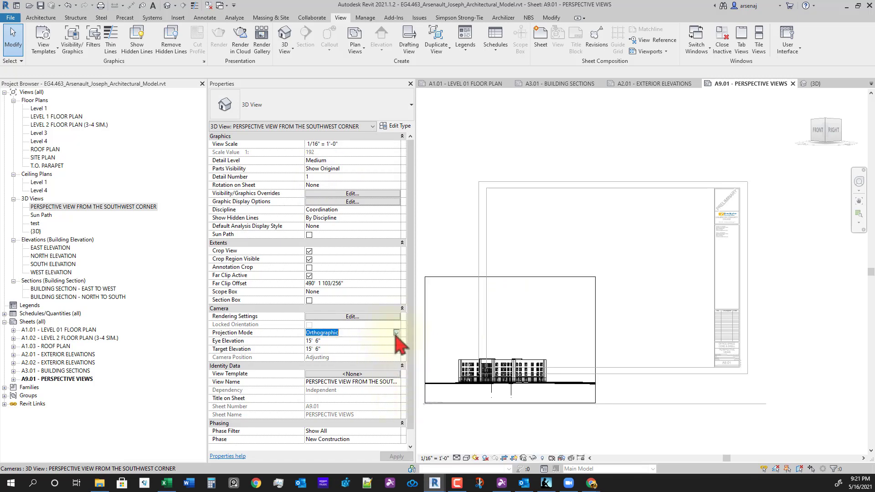
click(398, 332)
click(338, 358)
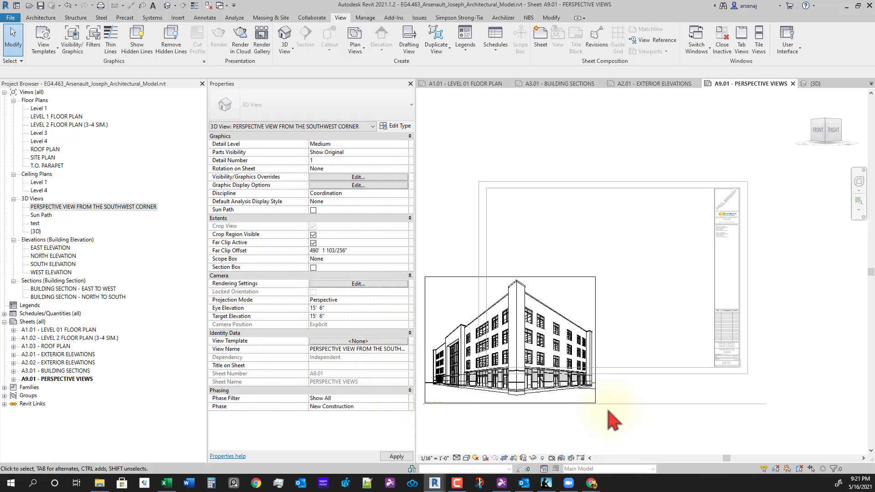
double_click(566, 418)
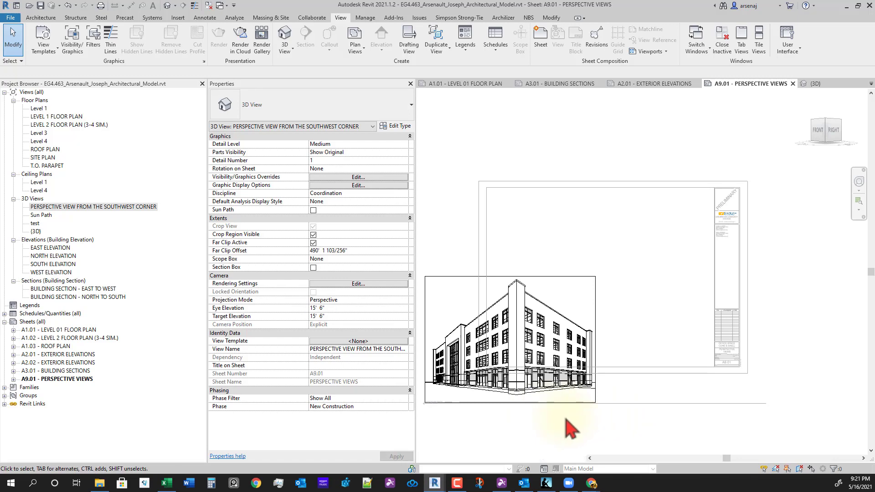
Step: Move the resized perspective viewport inside the sheet border and centre it in the open drawing area
drag(519, 359, 612, 296)
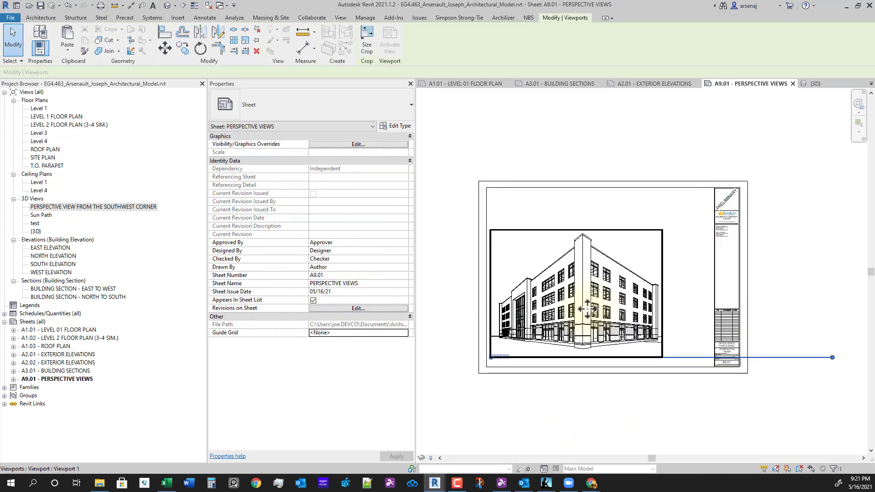
scroll(607, 290, up, 2)
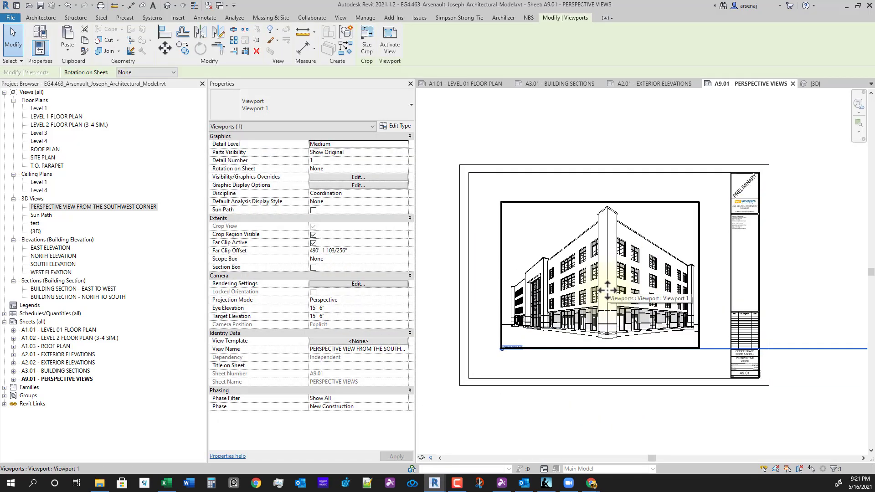
drag(607, 290, 606, 305)
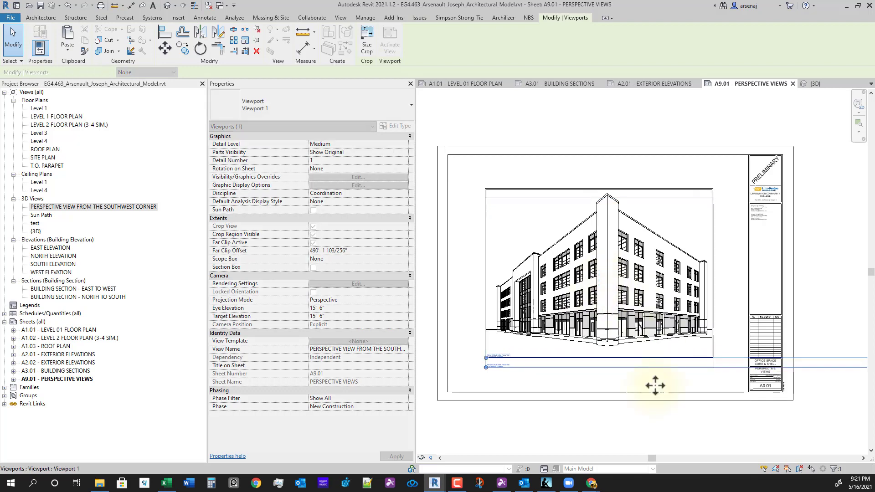
scroll(688, 372, down, 2)
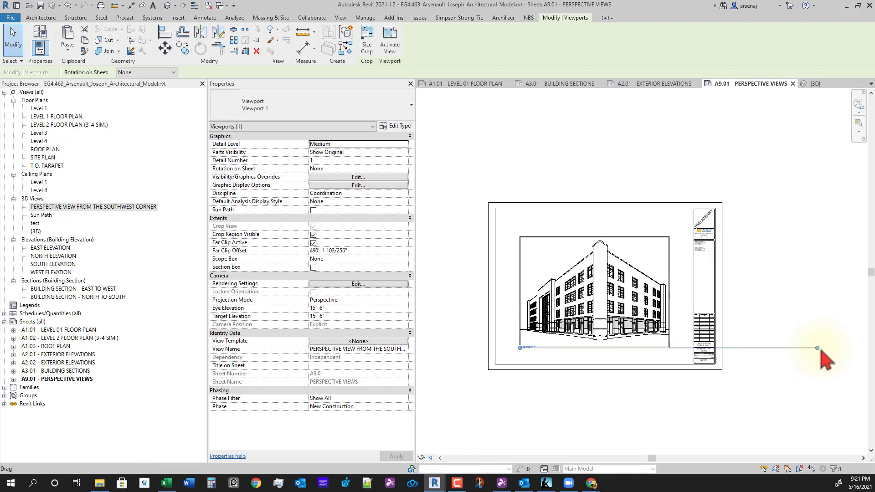
Step: Shorten the viewport's title line and move the view title below the middle of the perspective view
click(710, 368)
scroll(553, 359, up, 1)
scroll(553, 356, up, 1)
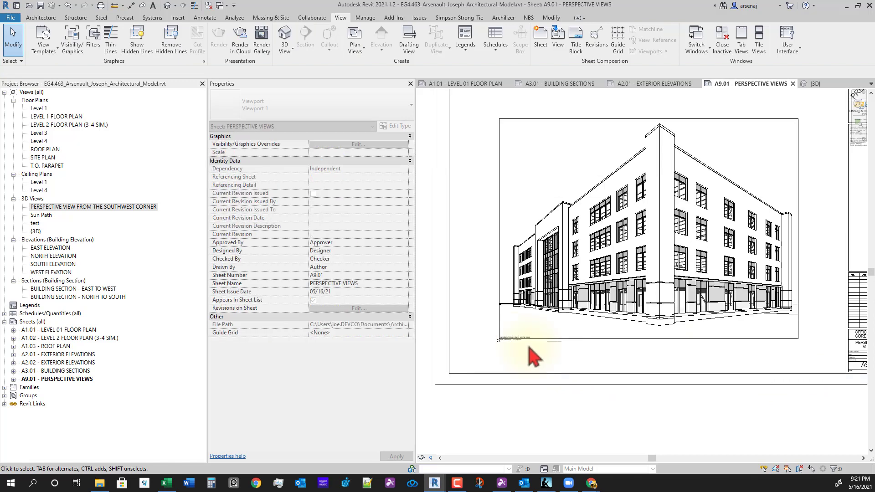
click(524, 349)
drag(524, 349, 651, 352)
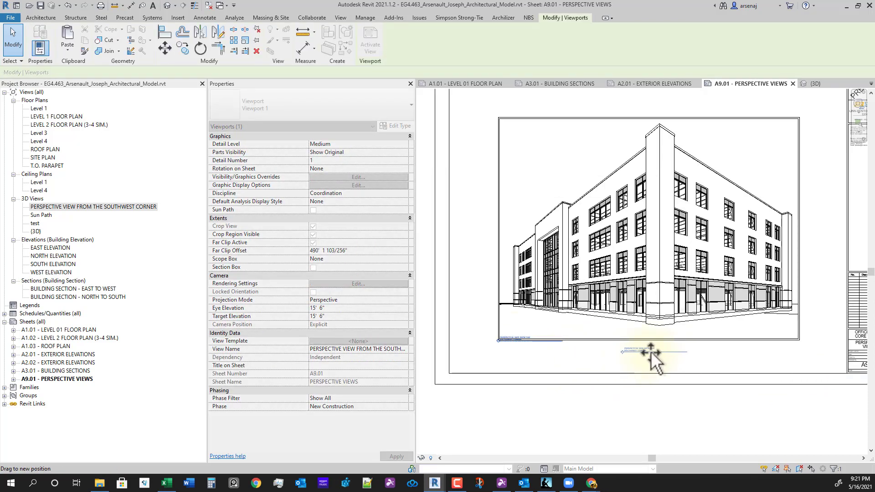
Step: Activate the perspective viewport, hide its crop region, and save and lock the view's orientation
scroll(650, 354, down, 1)
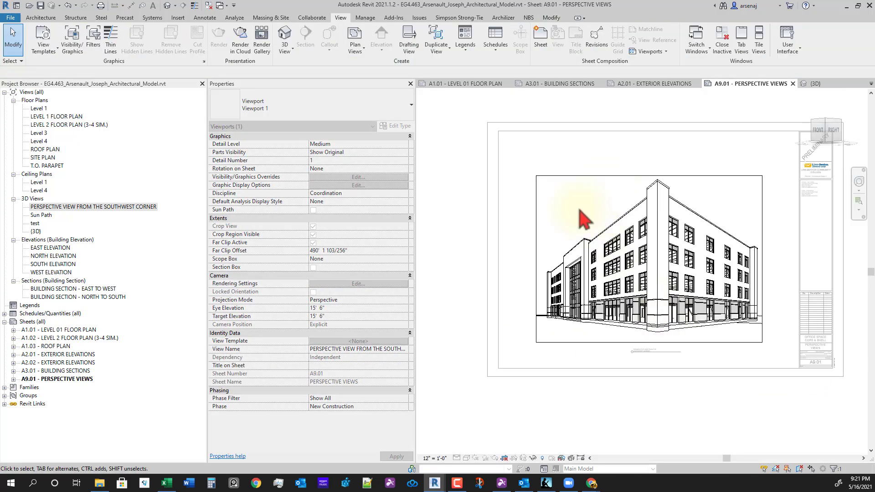
double_click(588, 215)
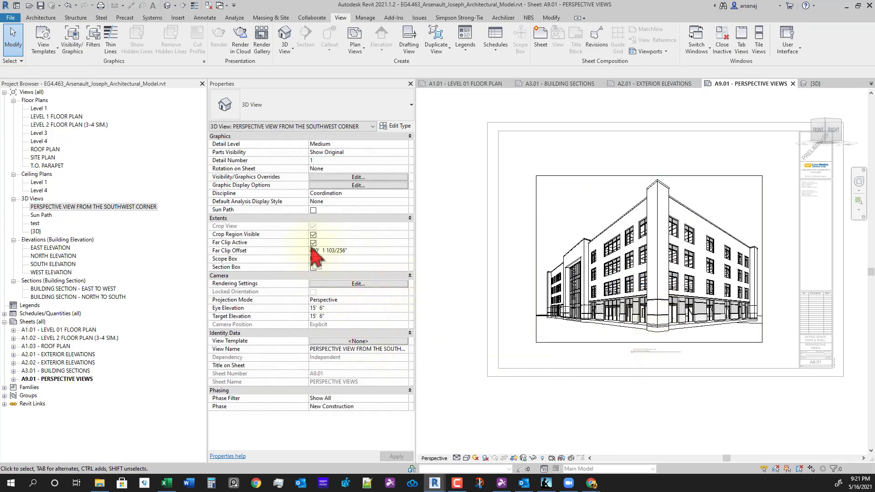
click(313, 235)
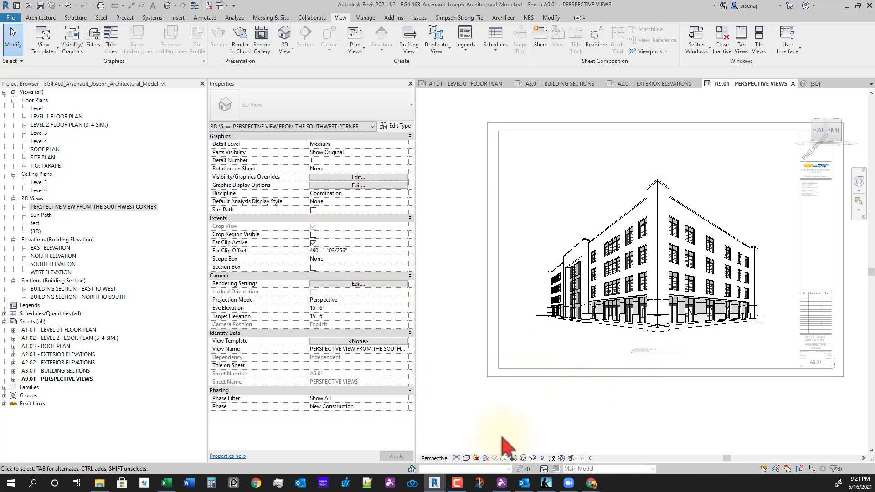
click(525, 459)
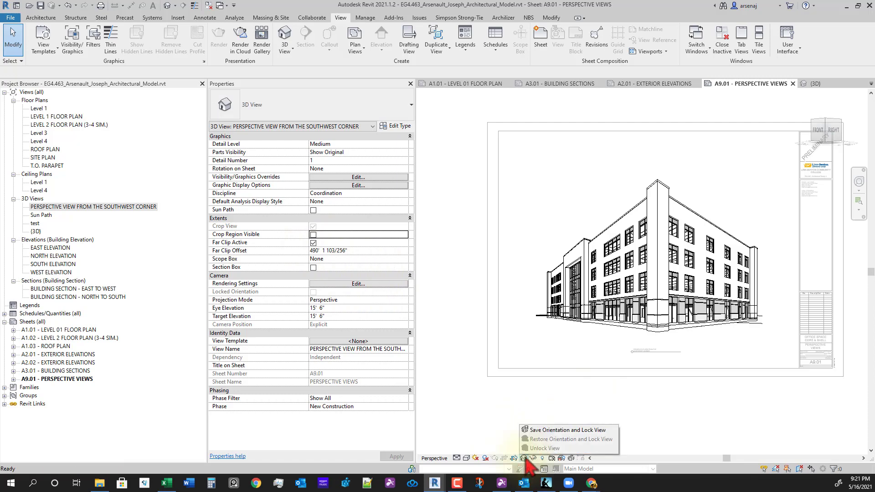
click(567, 430)
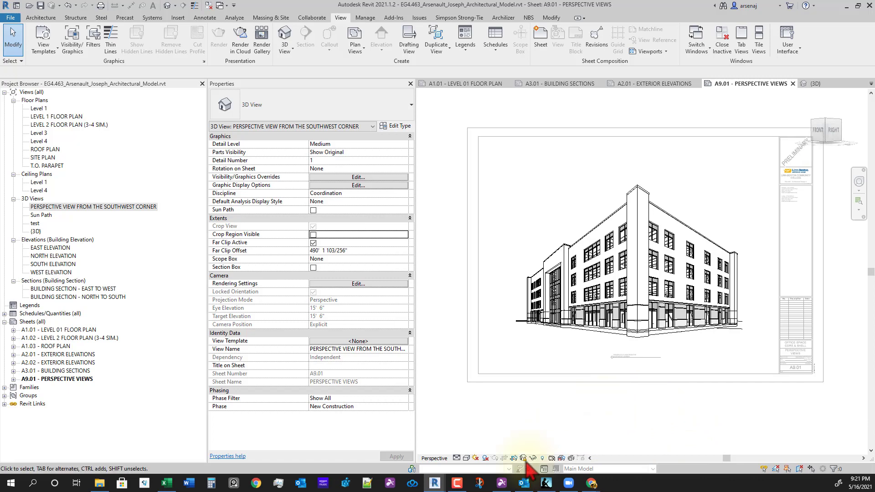
Step: Set the active perspective view's visual style to Realistic and check the building's materials up close
click(466, 458)
click(484, 449)
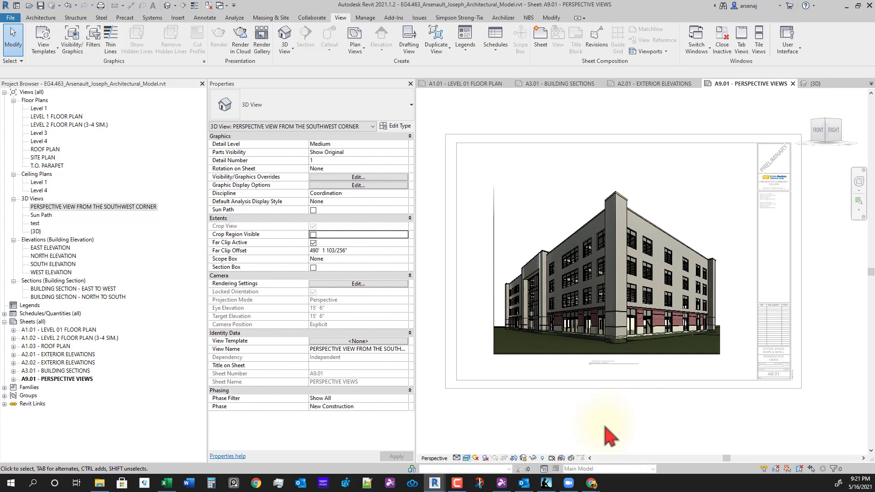
scroll(514, 328, up, 5)
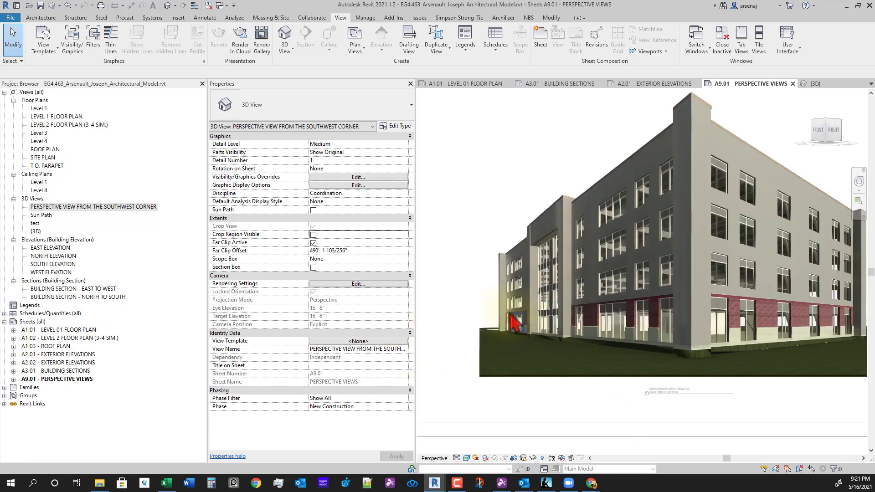
scroll(502, 322, down, 3)
middle_drag(593, 323, 557, 352)
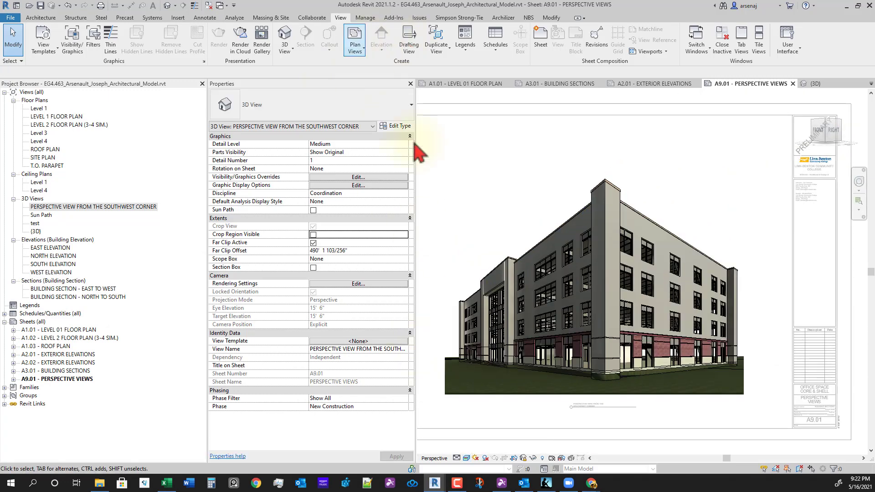
right_click(465, 202)
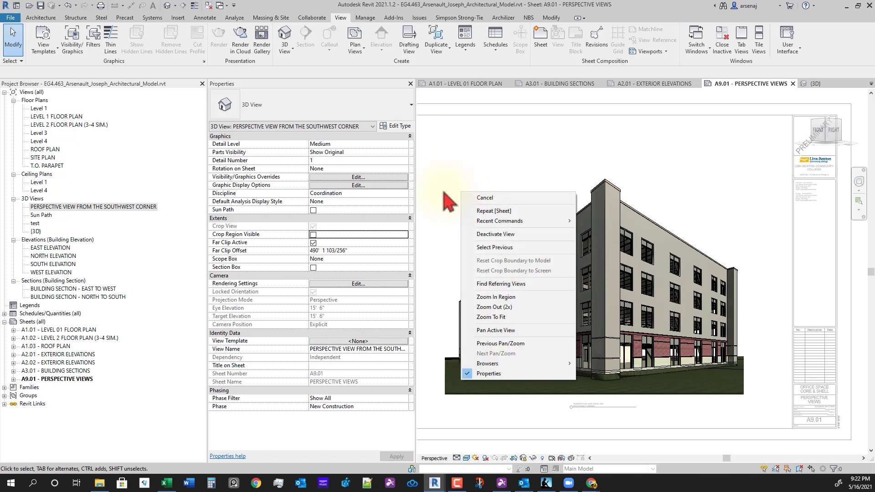
click(453, 174)
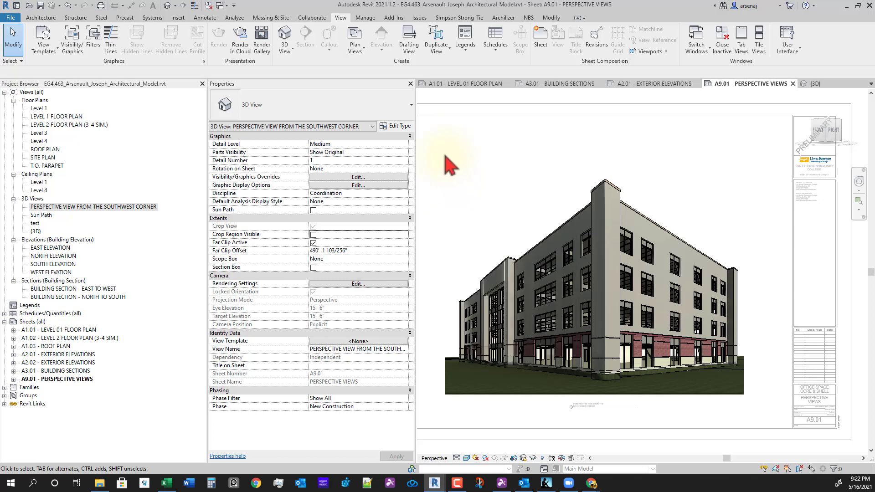
click(365, 18)
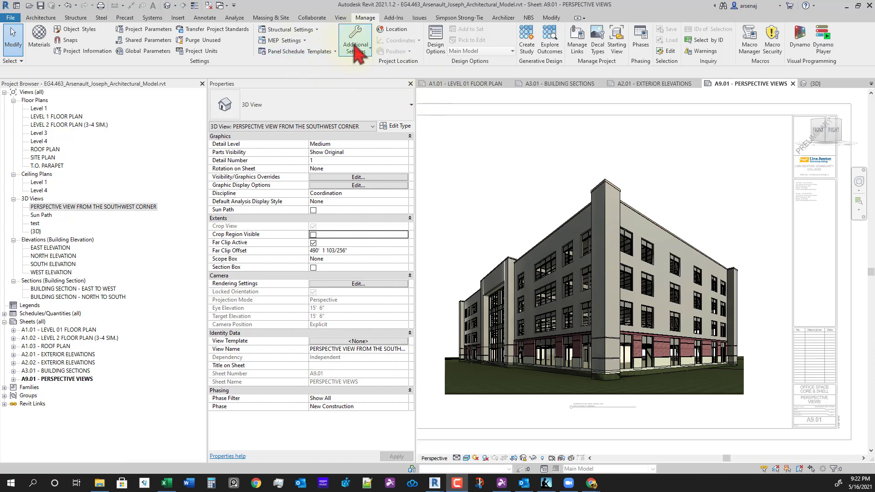
click(342, 18)
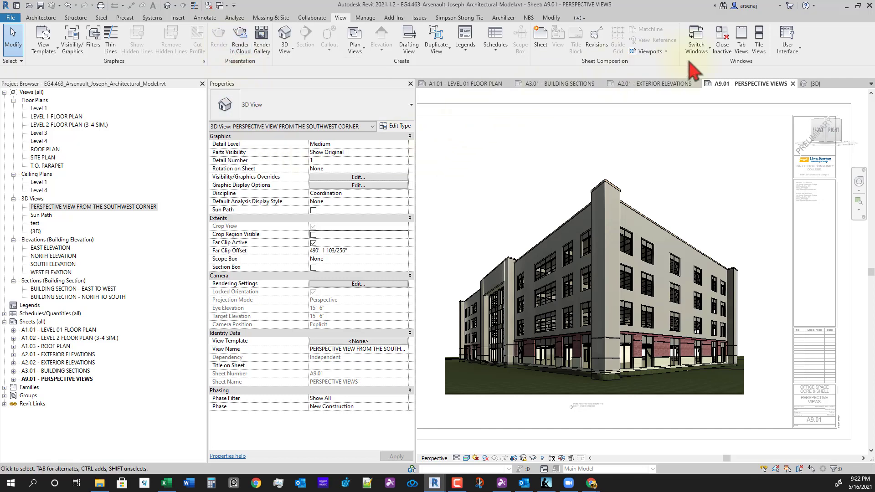
click(204, 61)
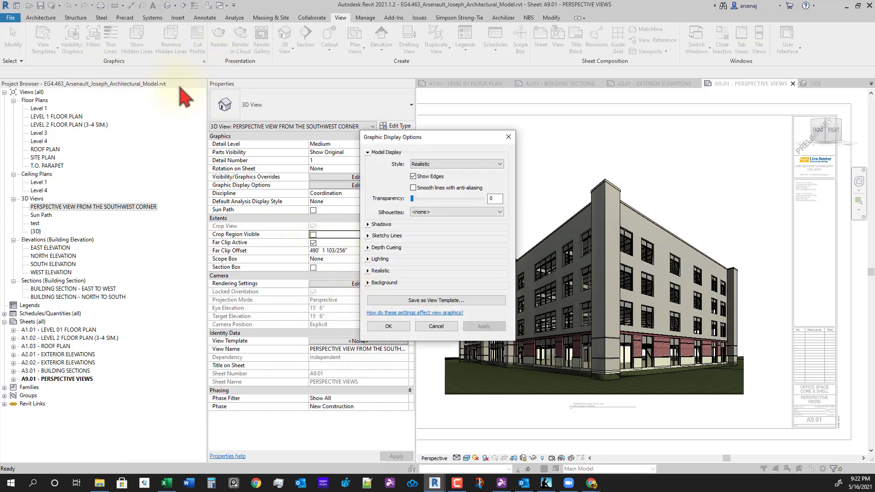
key(Escape)
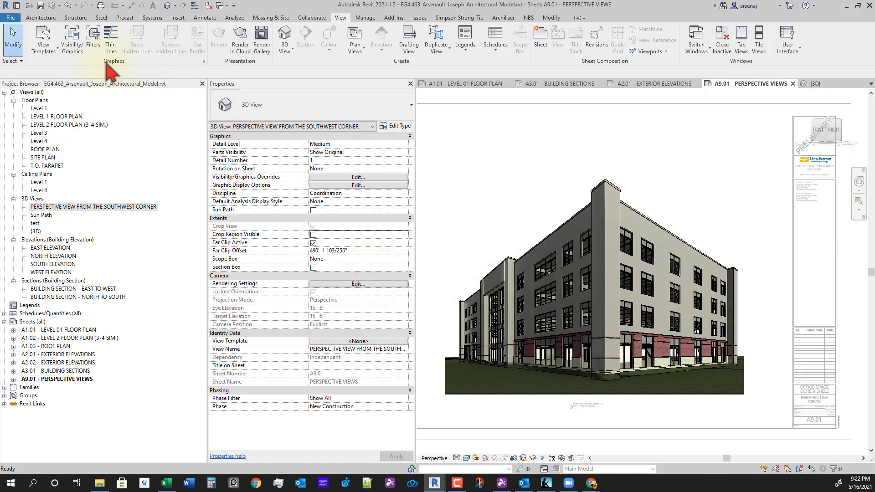
Step: Set the perspective view's background to Sky in the Graphic Display Options and apply it
click(205, 62)
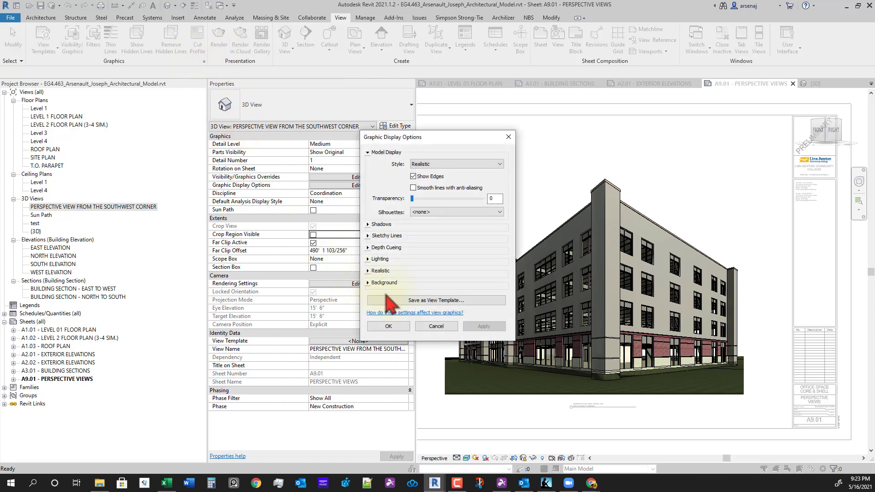
click(374, 283)
click(452, 297)
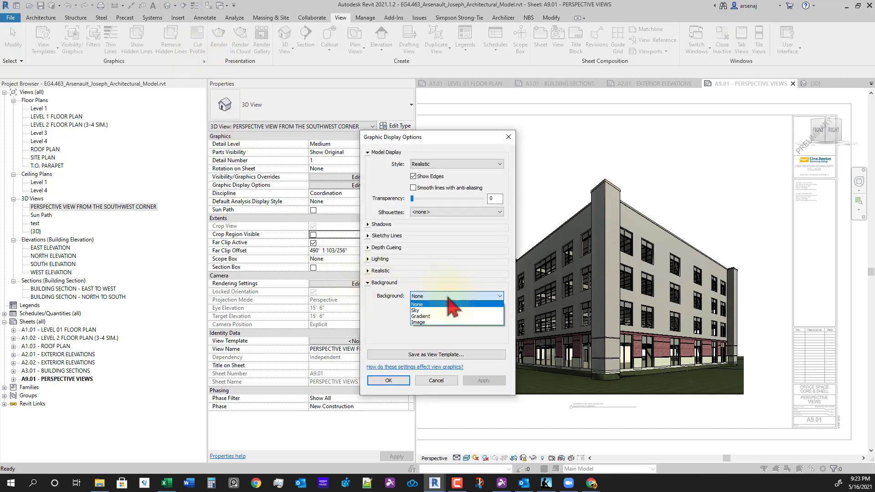
click(439, 311)
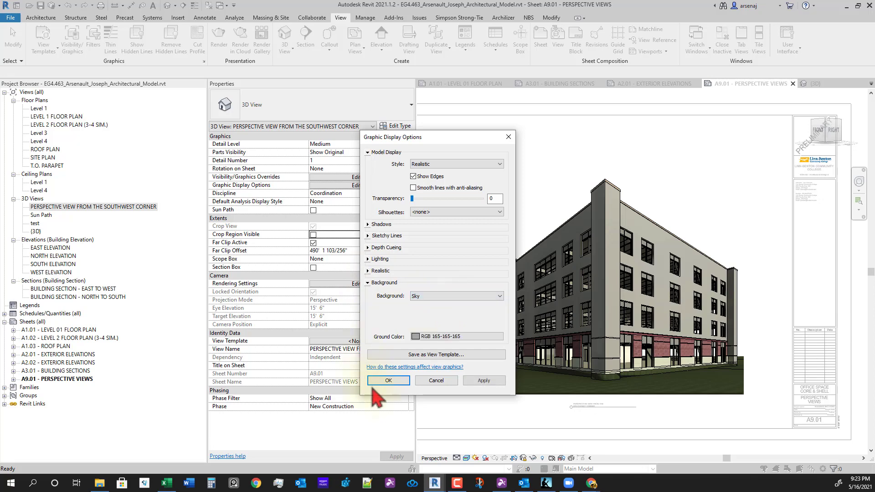
click(484, 381)
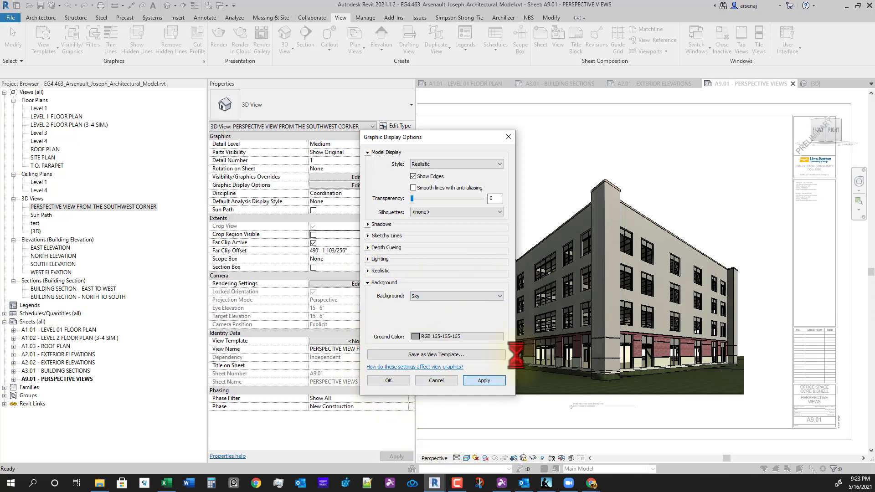
click(388, 380)
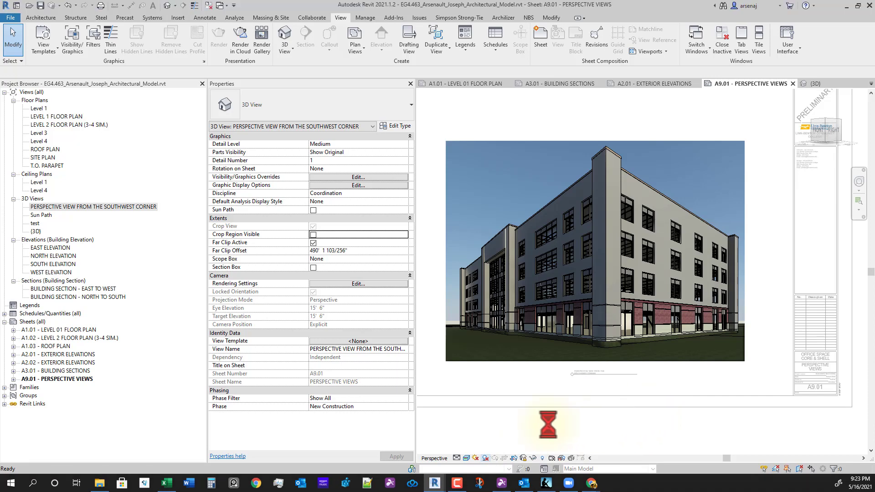
middle_drag(532, 414, 540, 417)
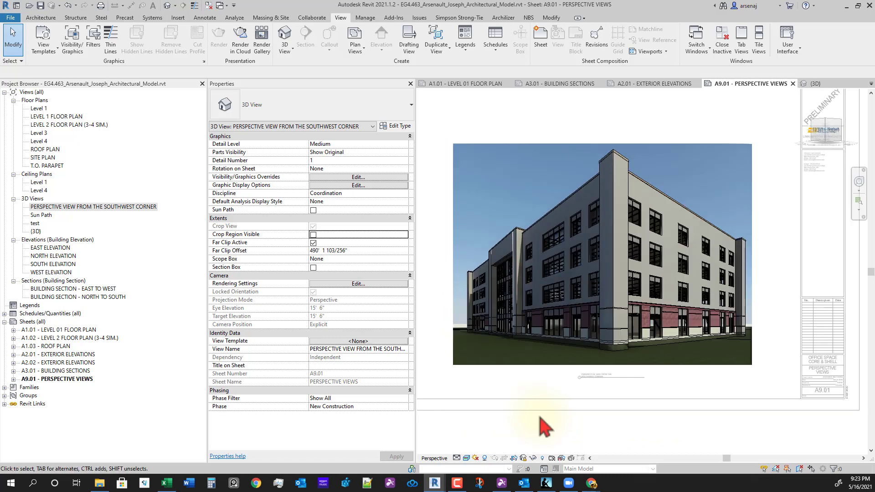
Step: Turn on the sun path in the perspective view, using the specified project location, date and time
click(476, 458)
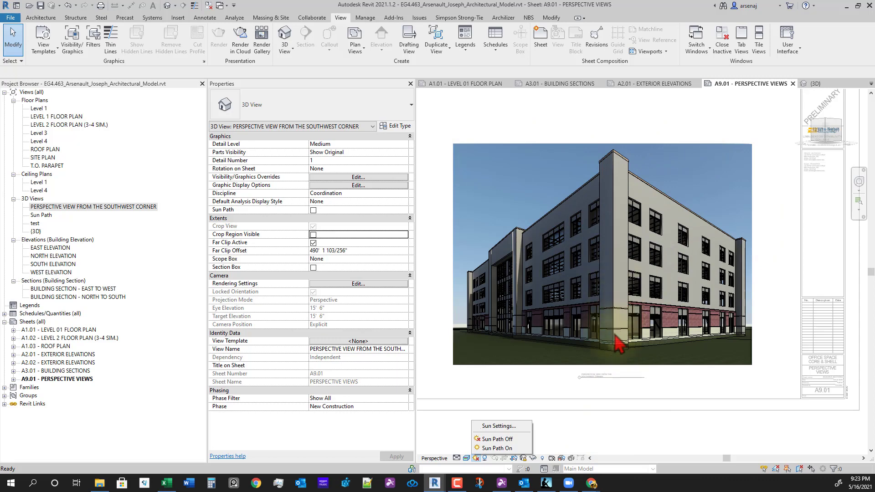
click(497, 448)
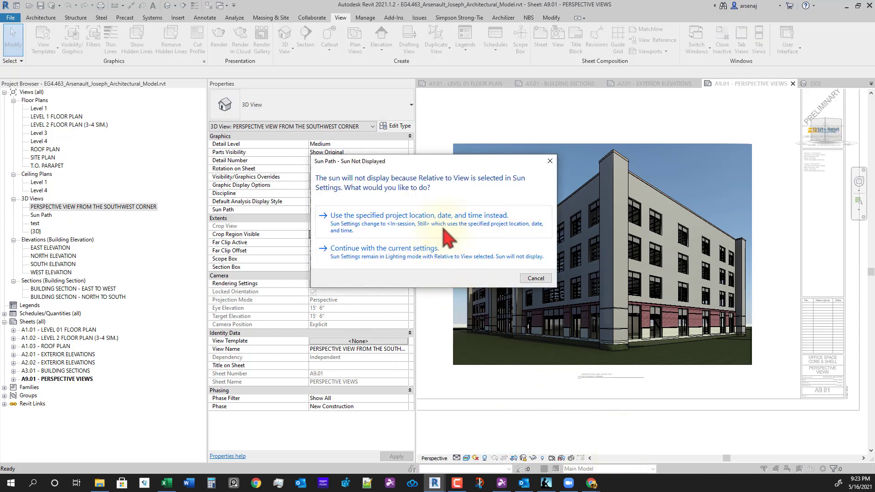
click(443, 229)
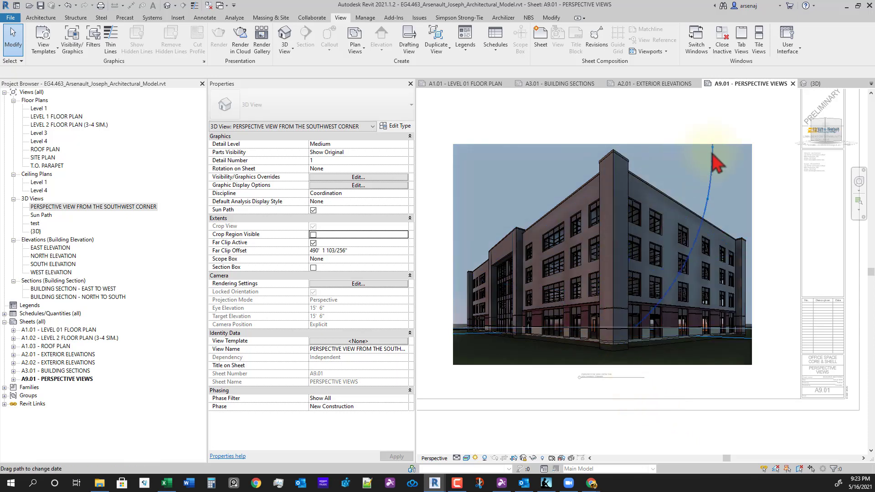
Step: Examine the sun path in the perspective view to find the sun's position relative to the building
click(706, 157)
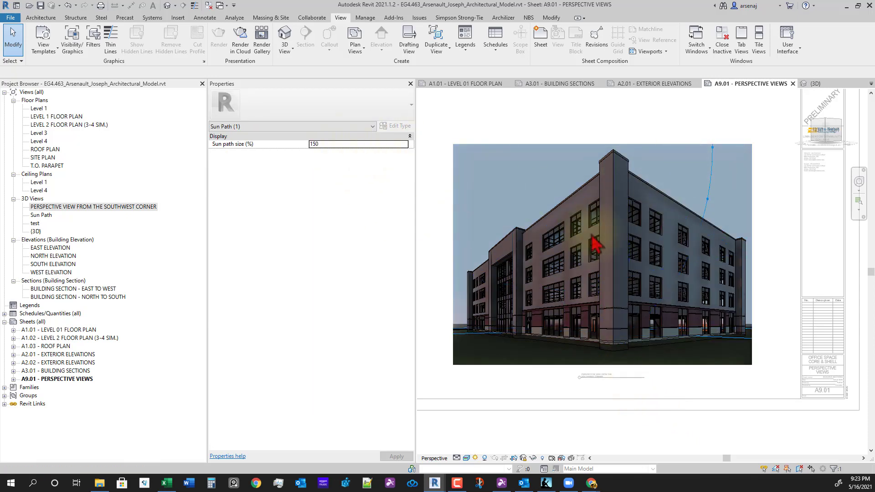
middle_drag(680, 303, 705, 322)
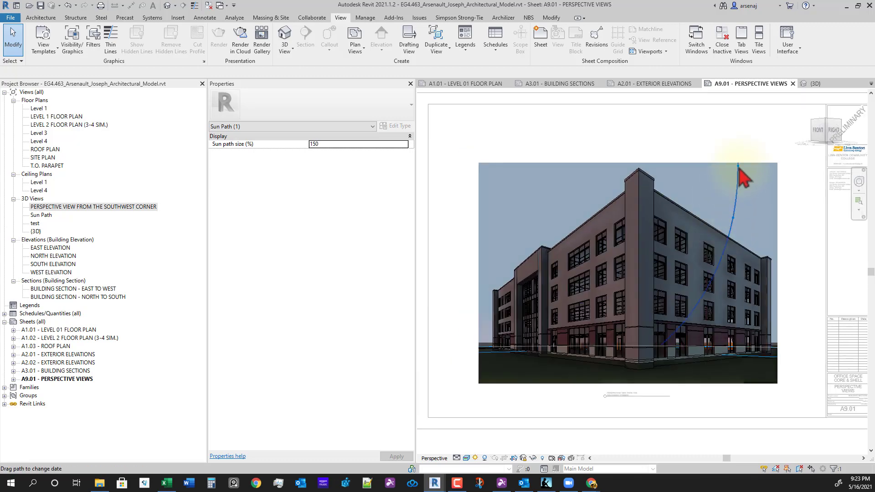
click(457, 265)
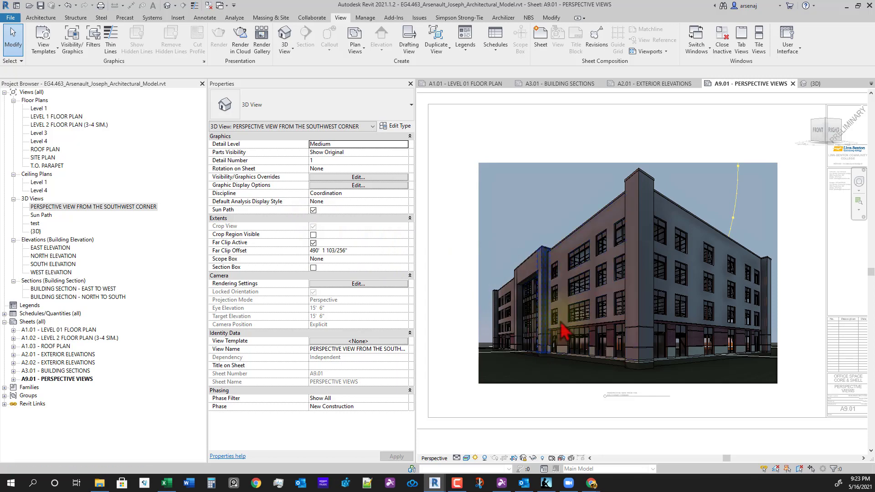
middle_drag(570, 256, 571, 315)
click(740, 244)
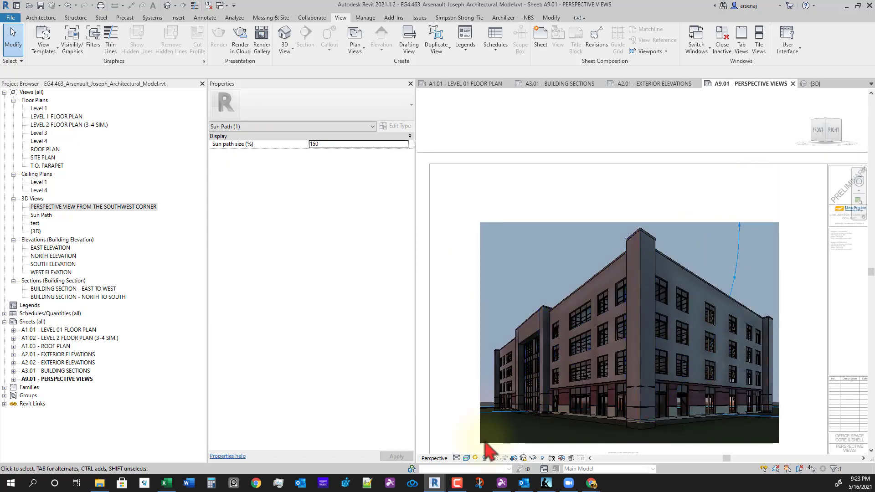
scroll(485, 439, up, 2)
scroll(577, 406, down, 2)
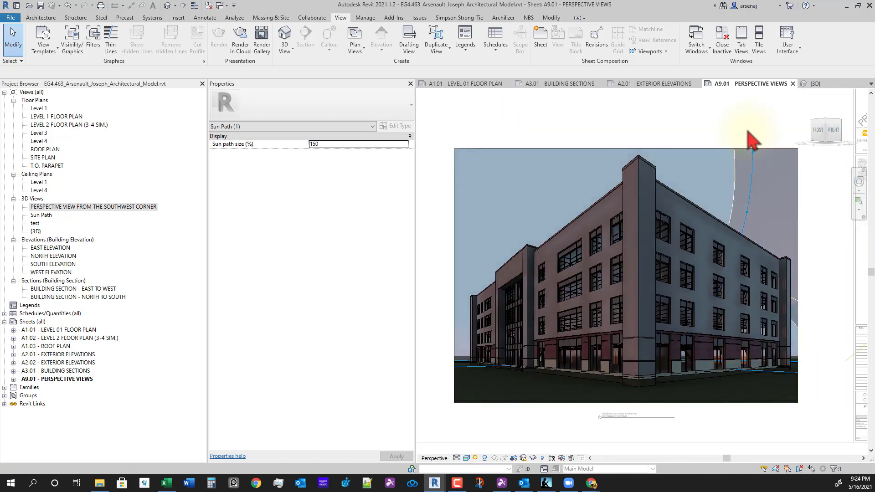
click(777, 299)
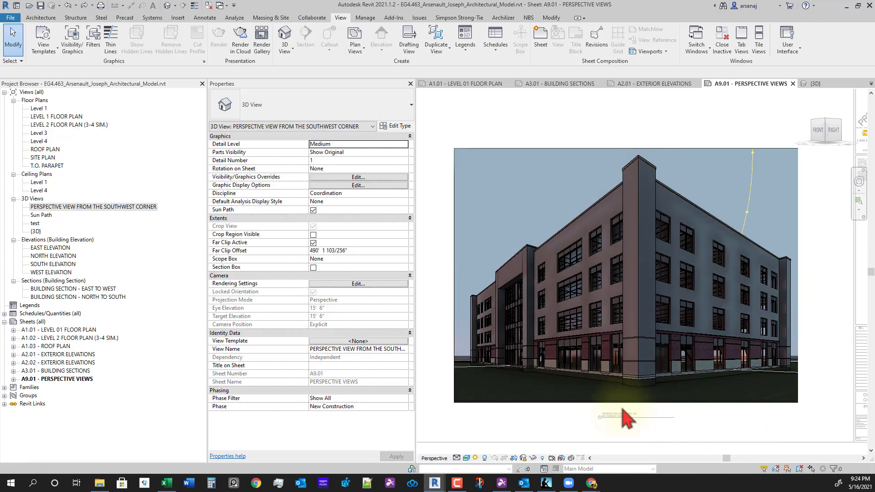
click(753, 194)
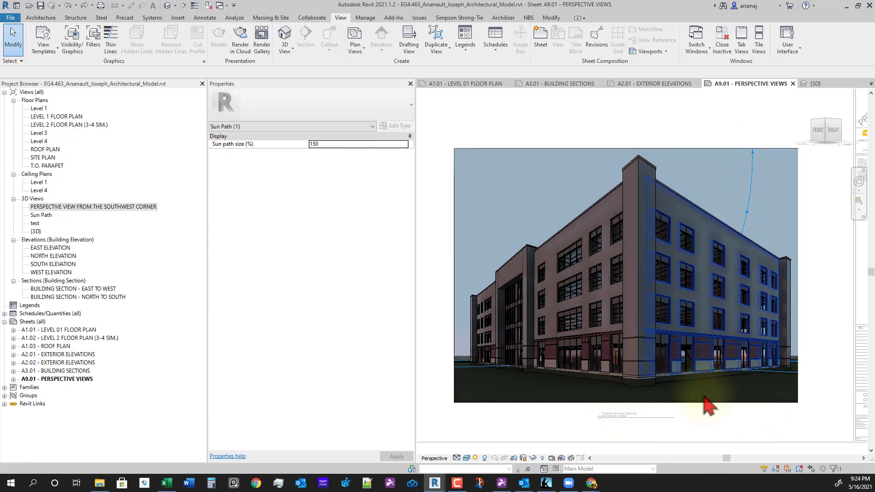
click(444, 354)
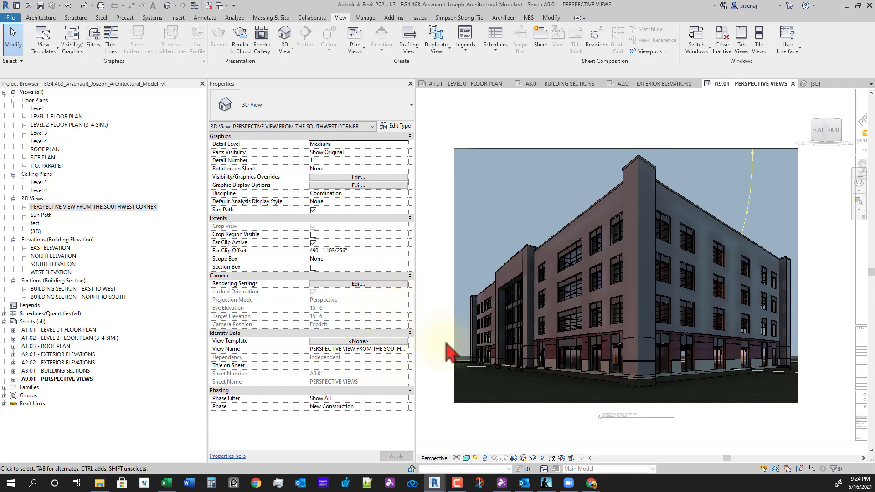
Step: Unlock the perspective view and switch its projection mode to Orthographic
click(523, 458)
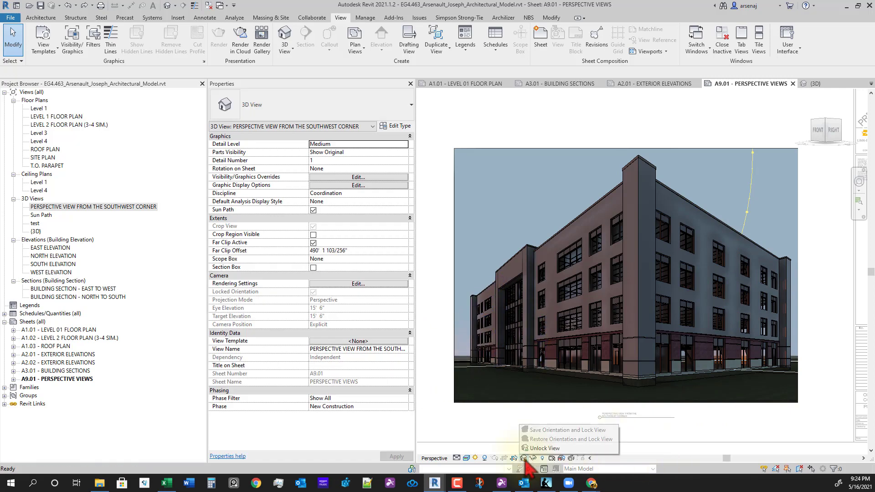
click(545, 449)
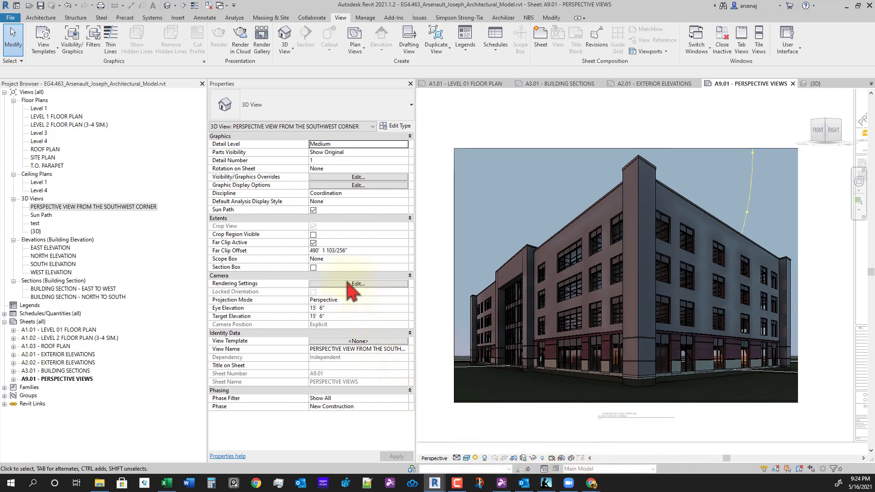
click(405, 300)
click(333, 316)
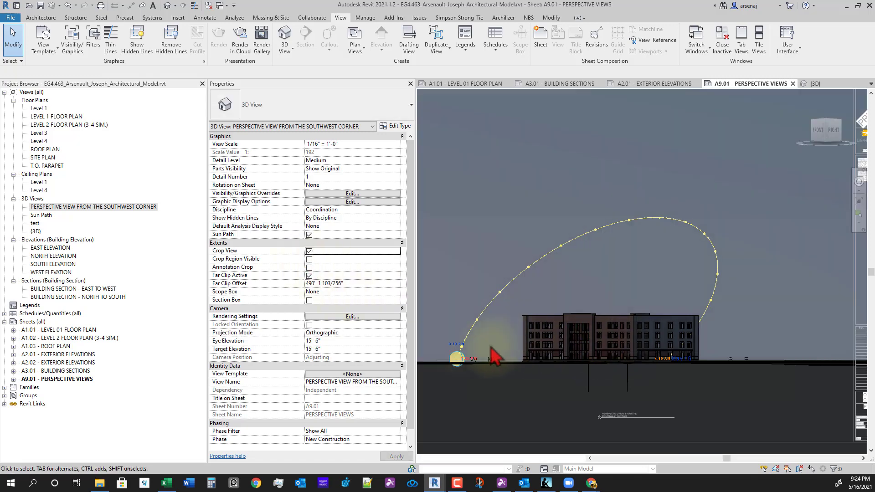
Step: Set the sun's time to 5:00 PM on the sun path and return the view's projection mode to Perspective
click(457, 354)
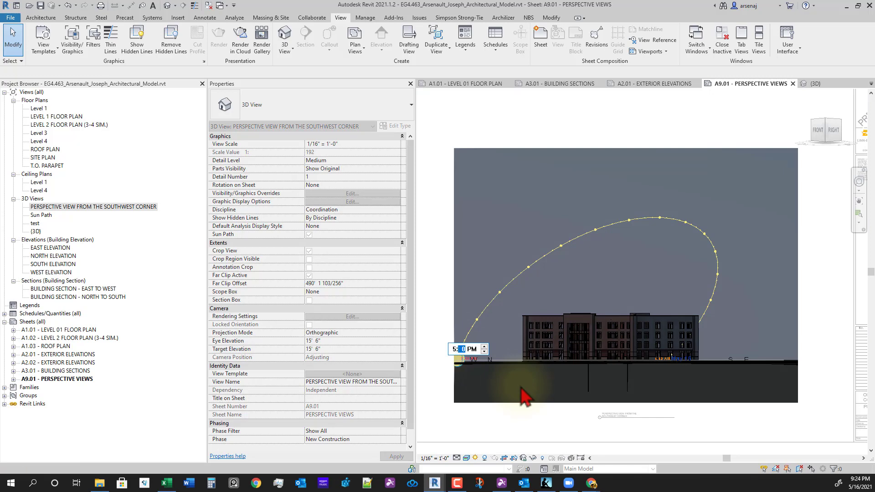
key(Return)
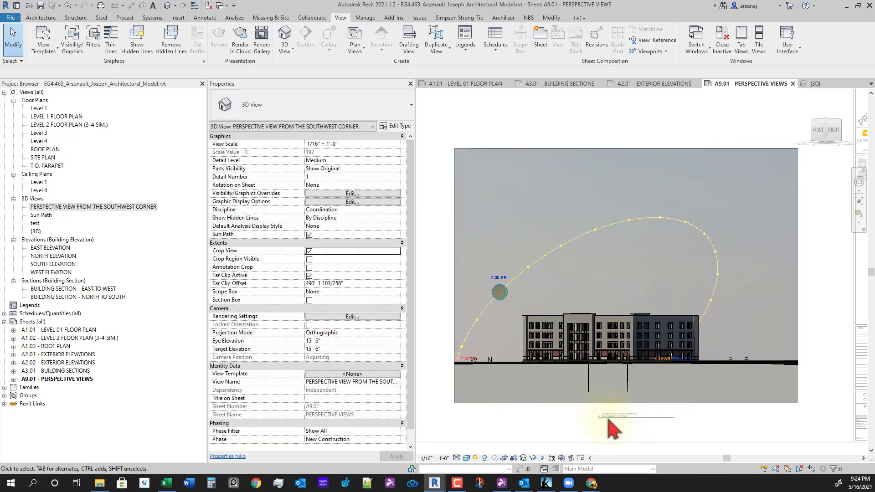
click(399, 333)
click(365, 349)
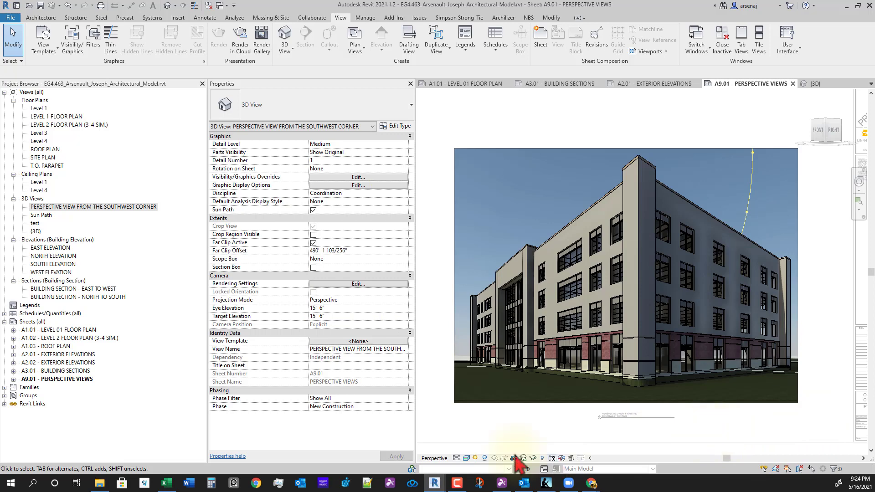
Step: Turn off the sun path display in the perspective view
click(475, 459)
click(487, 450)
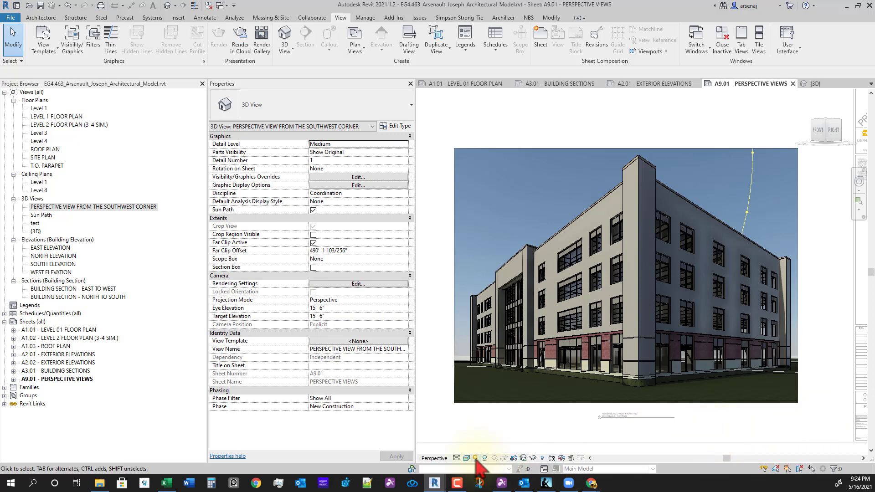
click(476, 458)
click(487, 450)
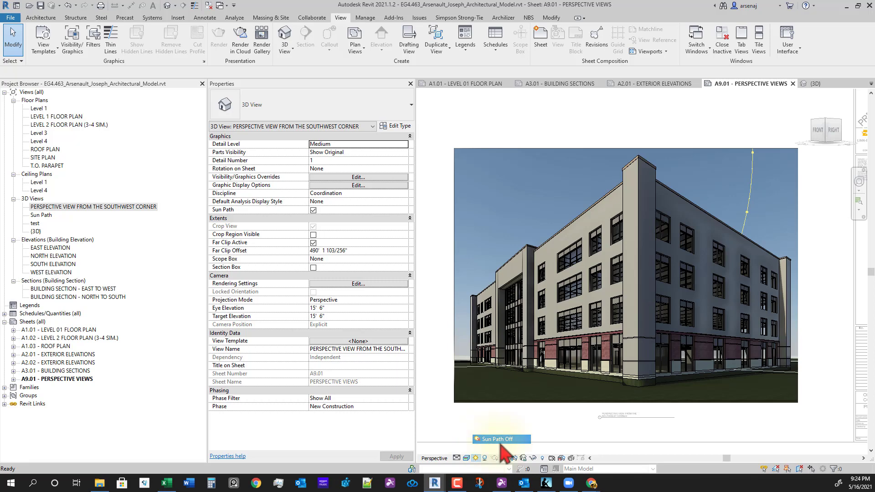
Step: Save the perspective view's orientation and lock it again, and deactivate the viewport to return to the sheet
click(524, 458)
click(549, 431)
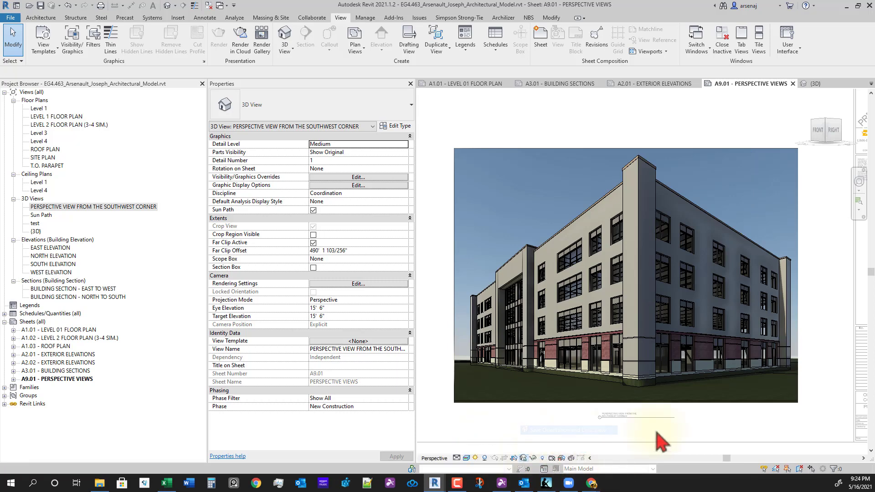
double_click(709, 425)
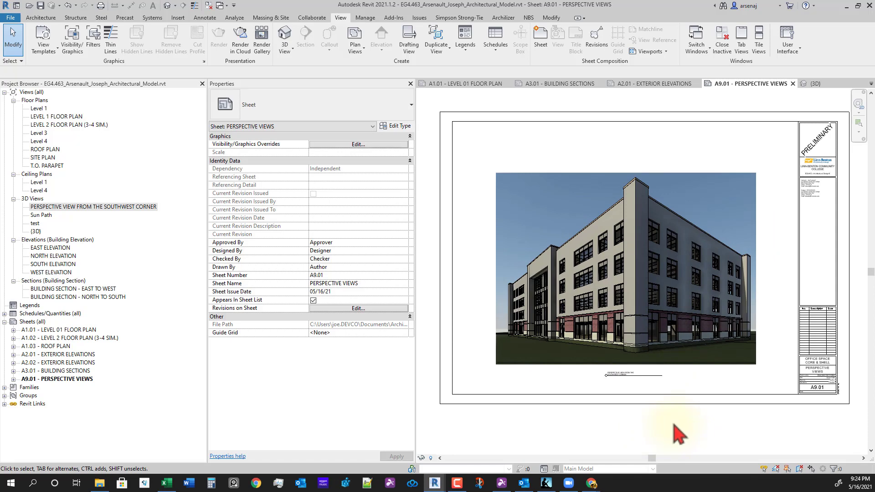
Step: Check the perspective view's lighting, sky and title on sheet A9.01, both up close and as a whole sheet
scroll(672, 432, up, 1)
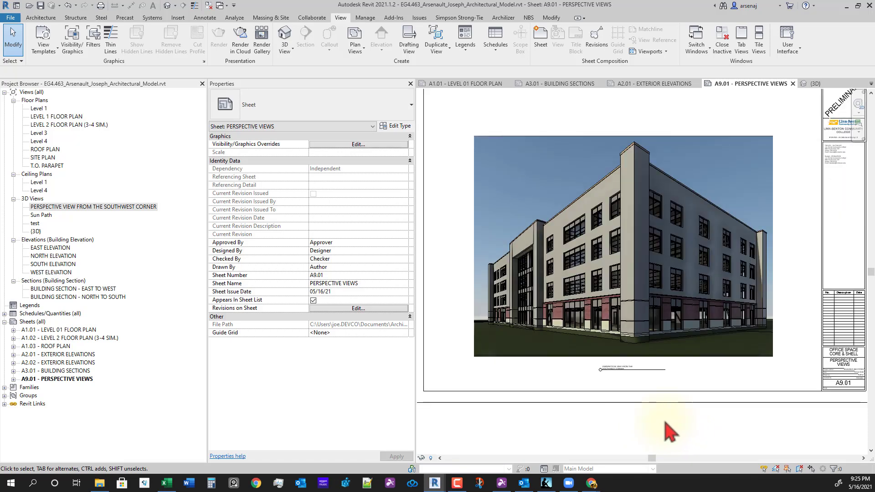
scroll(673, 422, down, 1)
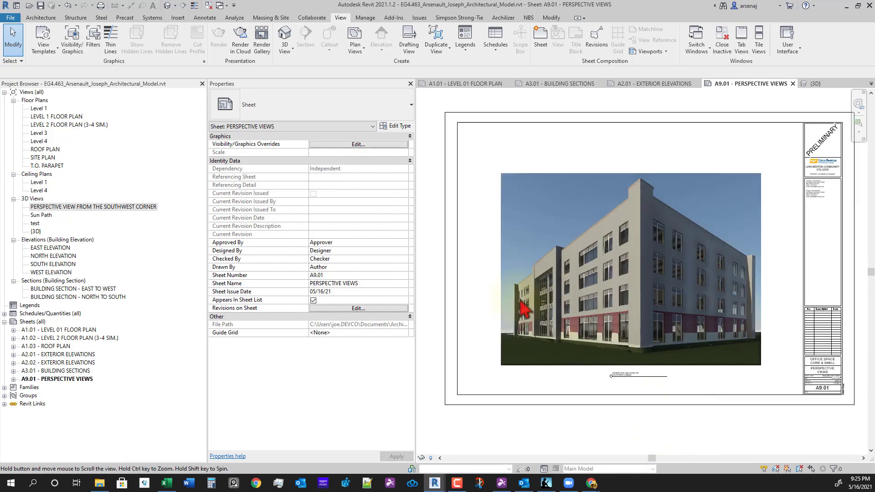
scroll(679, 416, down, 3)
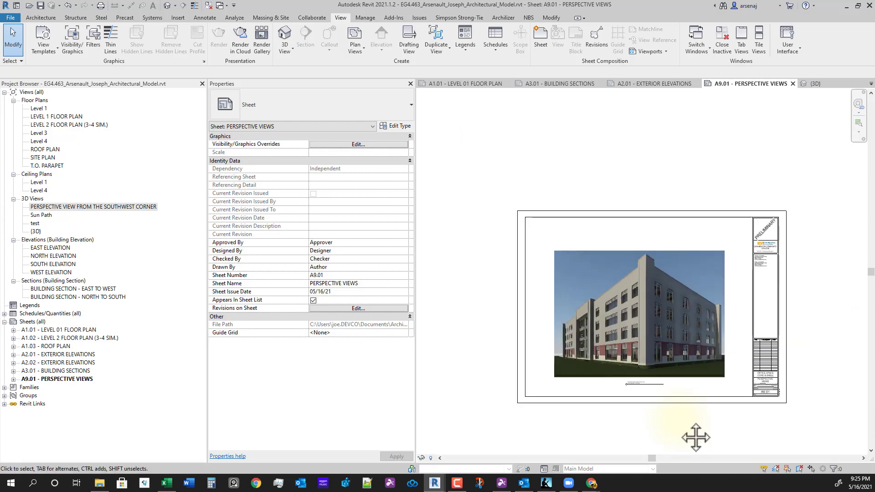
scroll(684, 426, up, 3)
scroll(680, 423, up, 1)
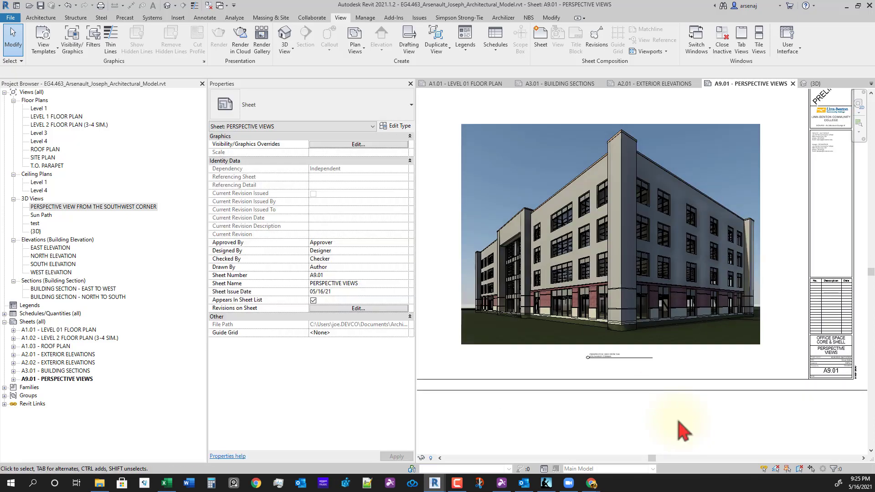
middle_drag(678, 417, 688, 423)
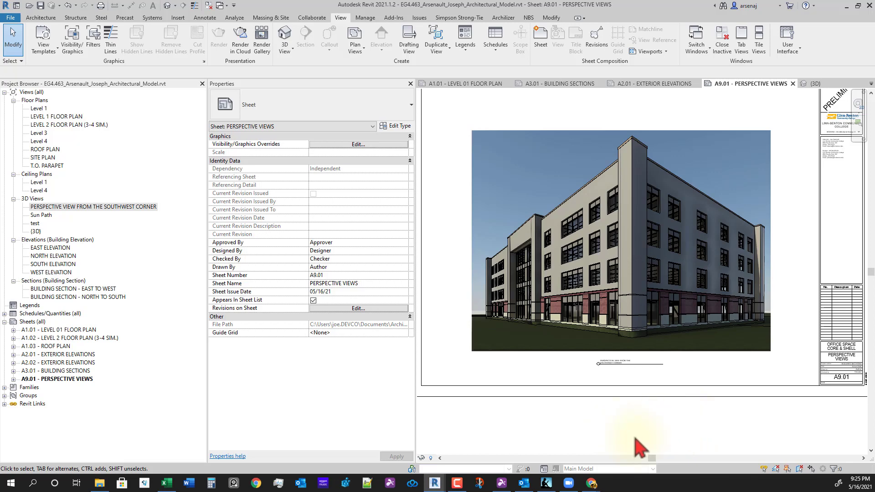
scroll(670, 420, down, 3)
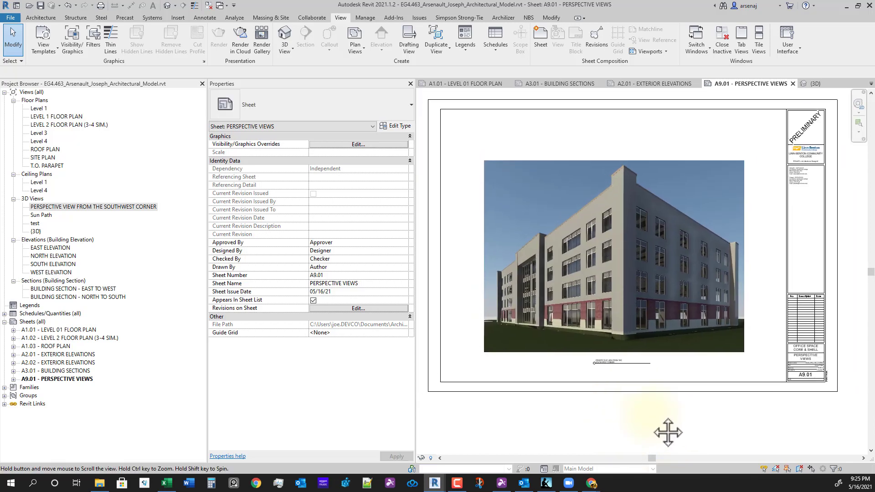
Step: Create a new sheet with the Arch E1 30 x 42 Horizontal title block
click(541, 39)
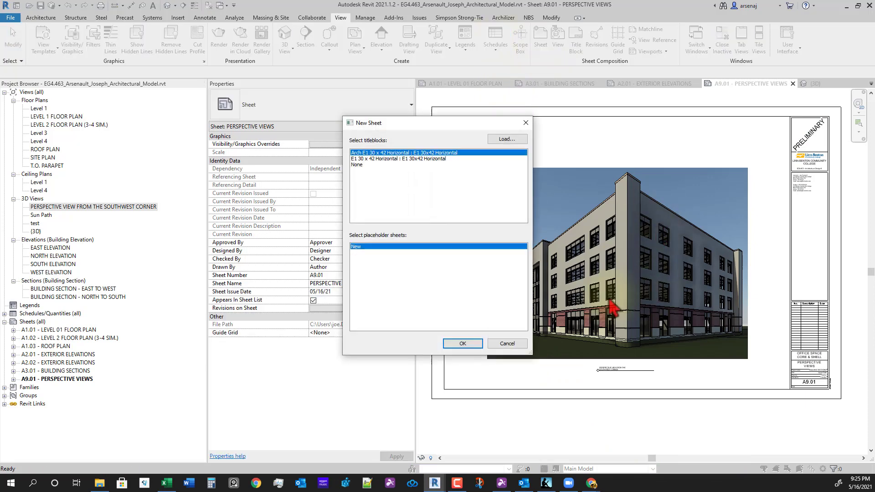
click(463, 343)
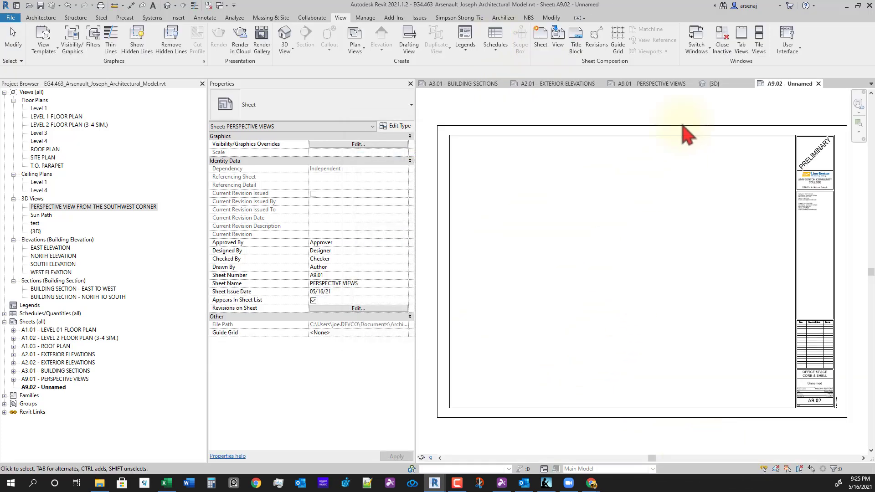
Step: In the {3D} view, place a perspective camera outside the building's back-left corner, aimed at that corner, offset 5' 6" from Level 1
click(714, 84)
shift+middle_drag(599, 290, 683, 334)
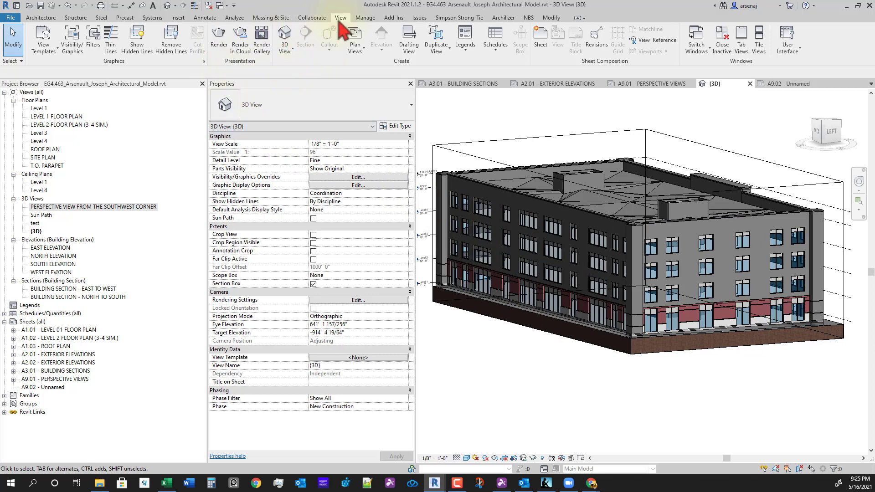
click(289, 53)
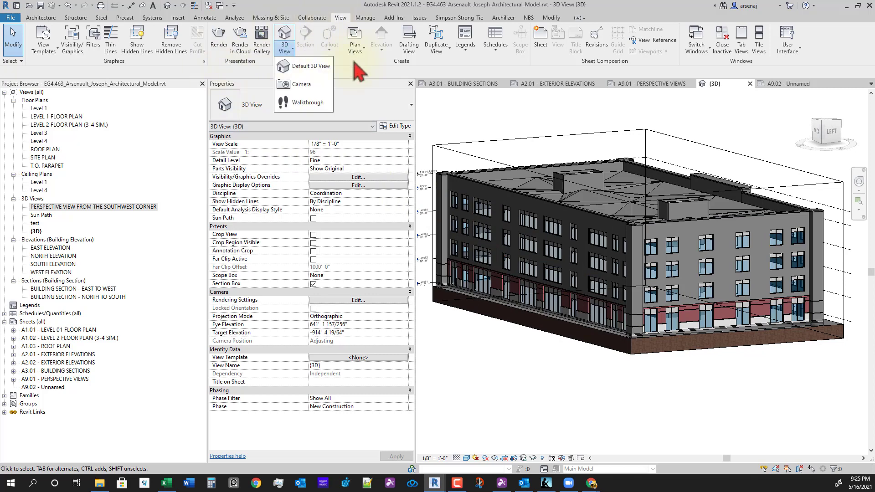
click(302, 85)
click(626, 374)
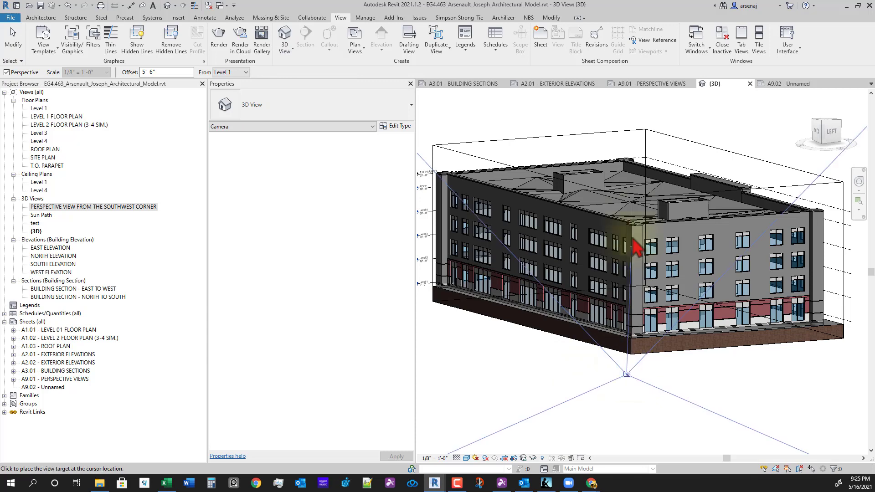
click(634, 349)
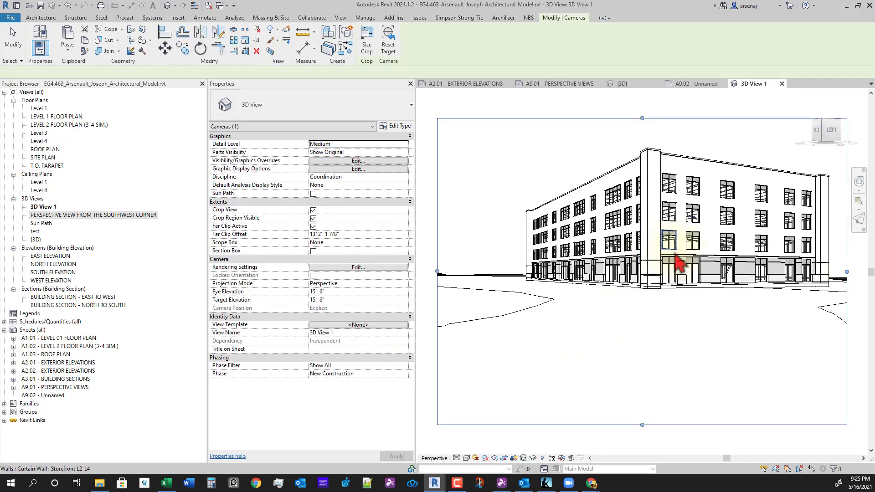
Step: Raise the camera of 3D View 1 to look down on the building corner, and crop in the view's left side while slightly extending its right side
middle_drag(675, 364, 705, 341)
scroll(688, 322, down, 2)
shift+middle_drag(688, 354, 692, 364)
shift+middle_drag(676, 328, 687, 358)
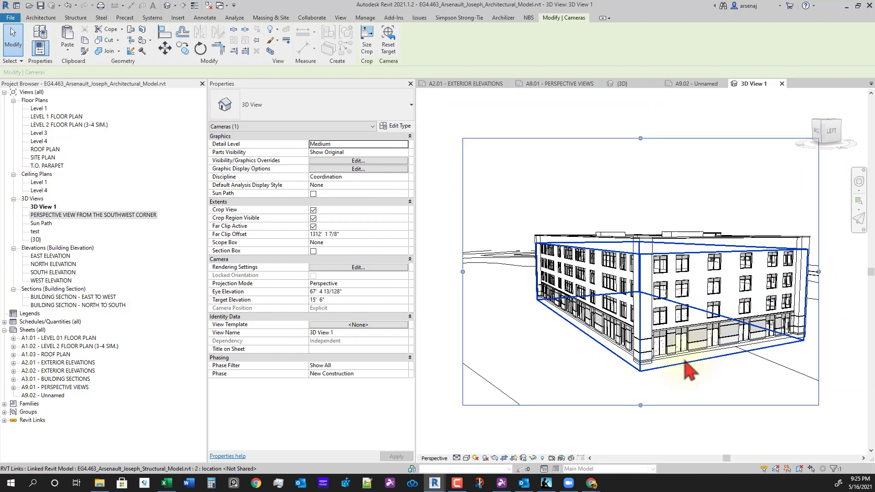
drag(463, 271, 520, 272)
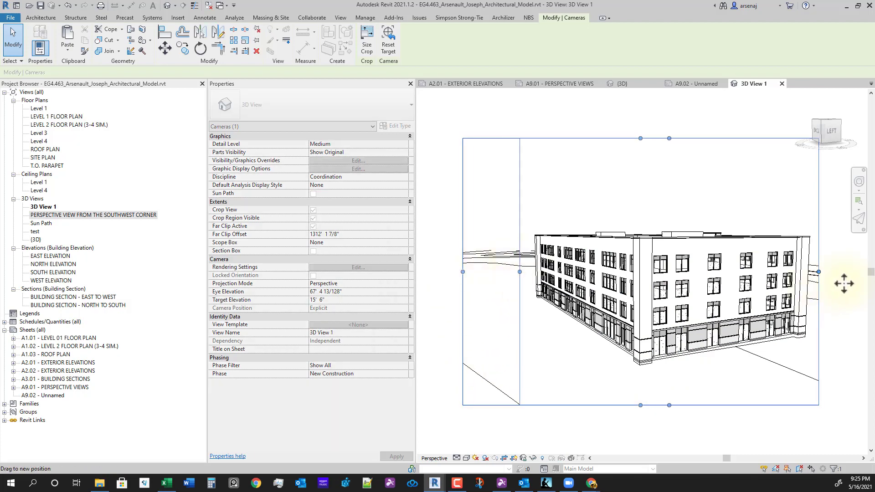
mouse_move(818, 272)
mouse_down()
mouse_move(834, 275)
mouse_move(828, 271)
mouse_up()
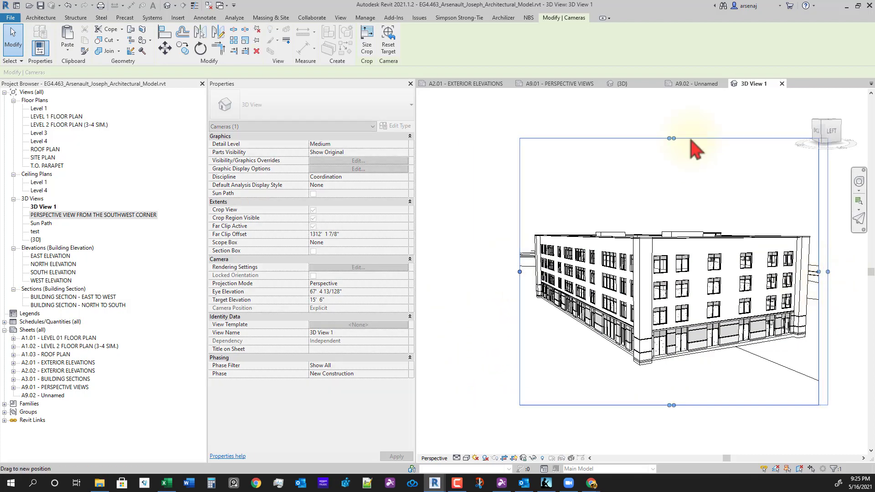
Step: Create a view template named 3D Perspective View from the southwest corner perspective view placed on sheet A9.01
click(695, 85)
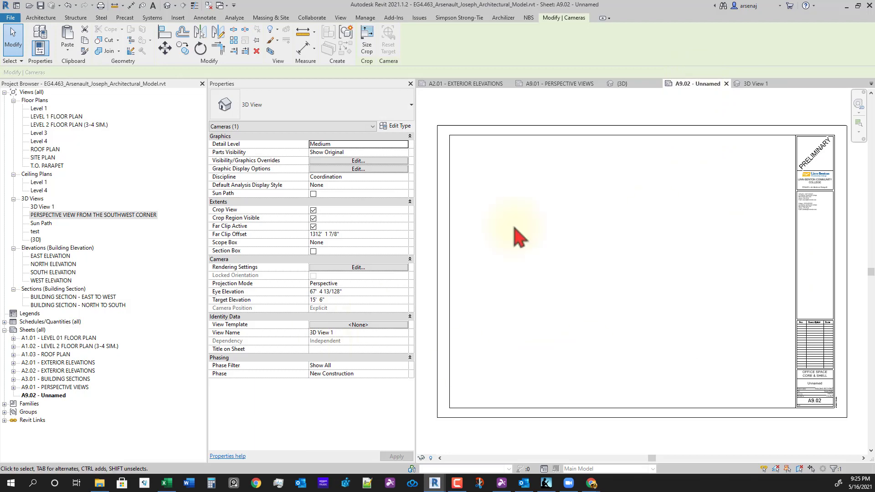
click(556, 83)
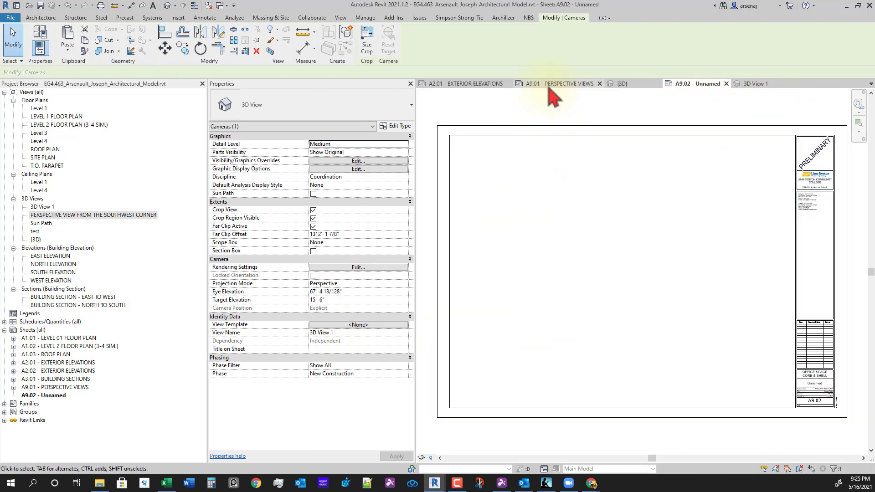
click(13, 388)
click(68, 396)
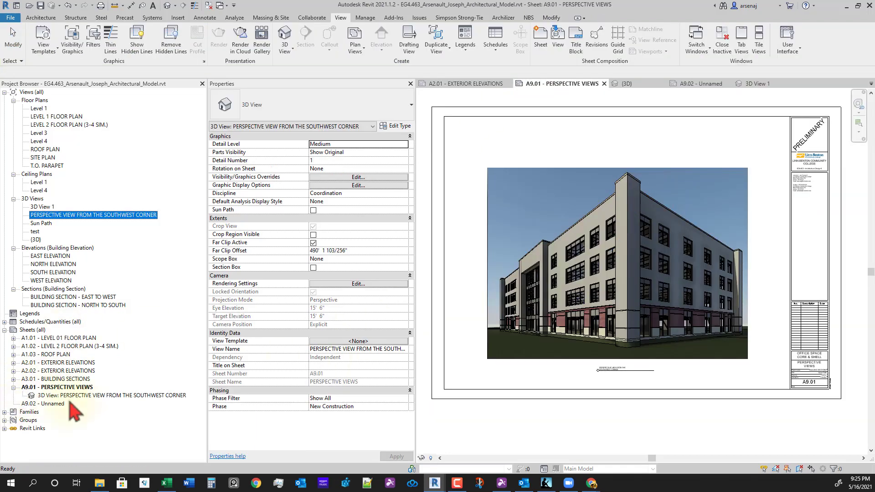
right_click(76, 396)
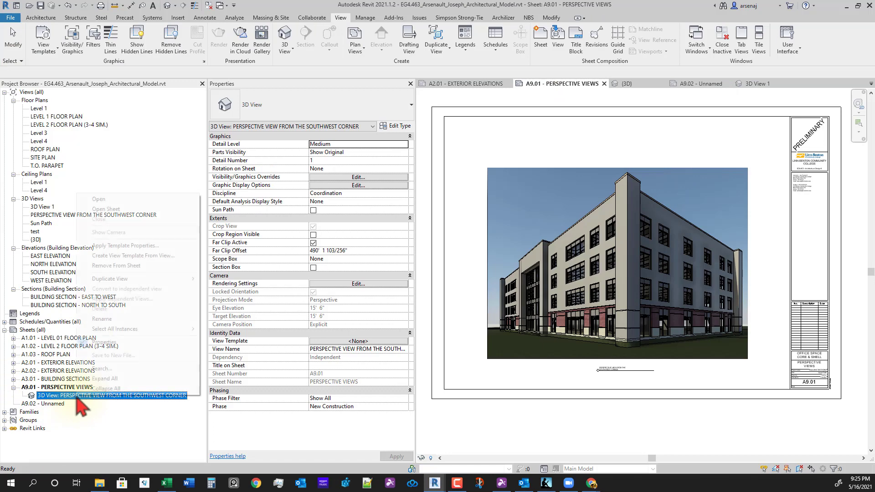
click(149, 257)
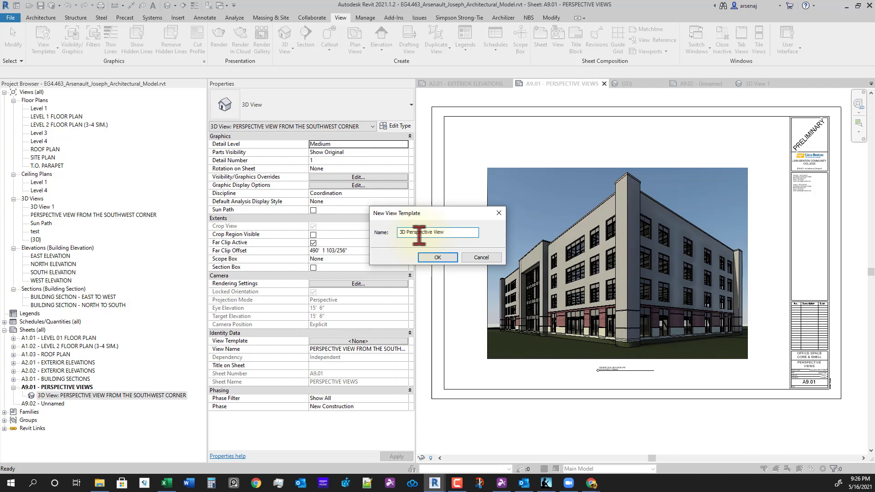
key(Return)
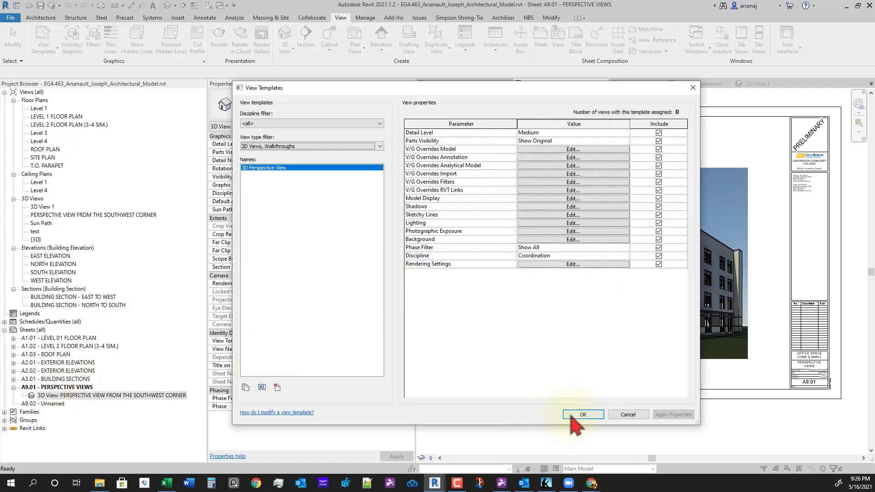
click(583, 414)
Step: Assign the 3D Perspective View template to both 3D View 1 and the southwest corner perspective view
click(52, 215)
ctrl+click(55, 207)
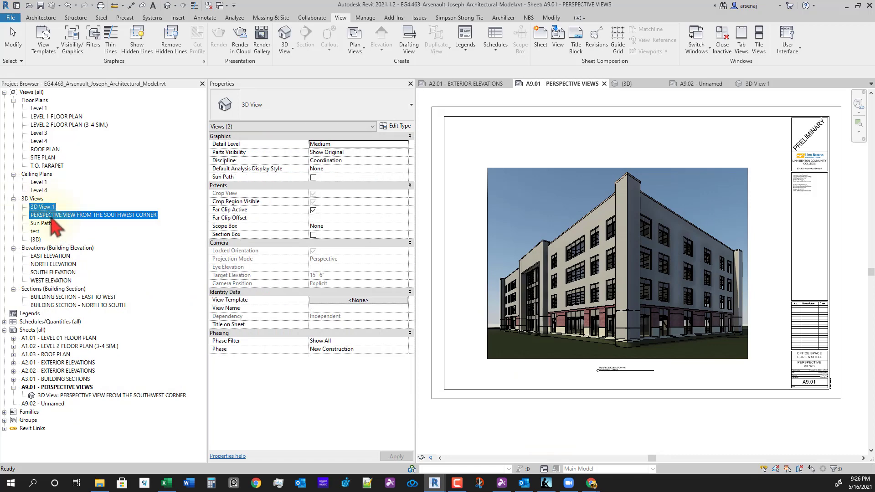
click(378, 301)
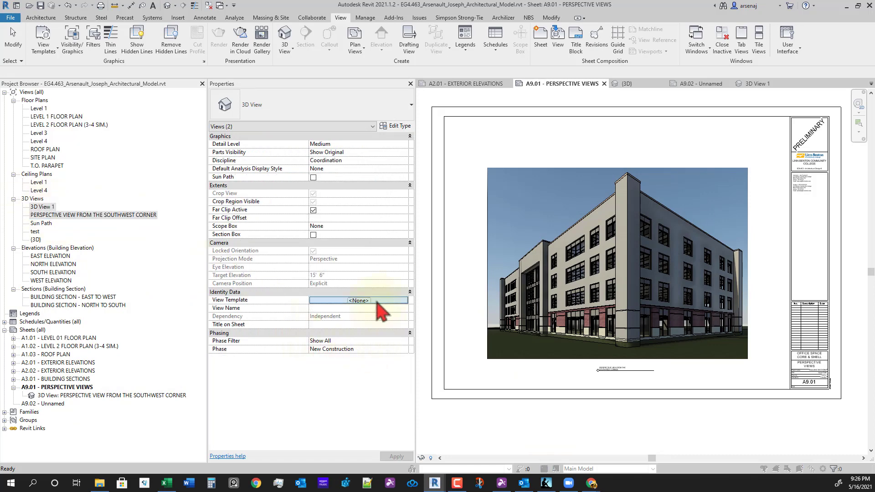
click(269, 174)
click(583, 414)
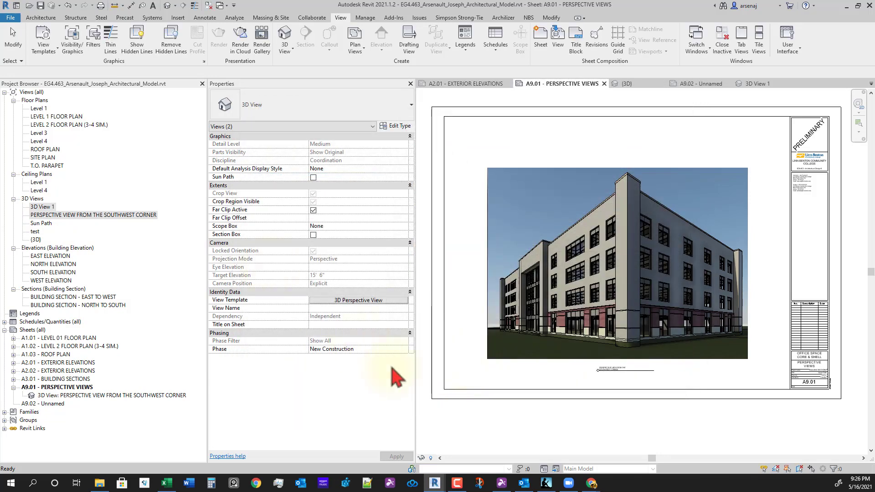
click(592, 436)
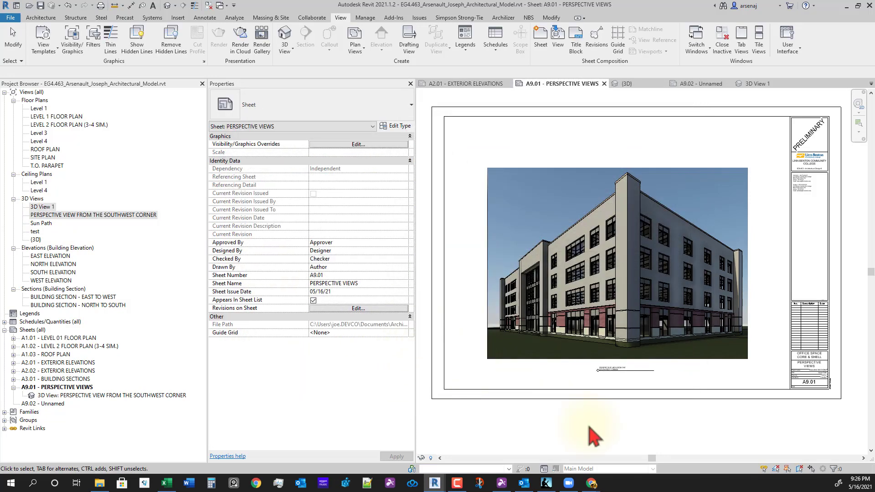
Step: In 3D View 1, orbit the camera down to a near-ground view of the corner and crop off most of the grass foreground
click(754, 83)
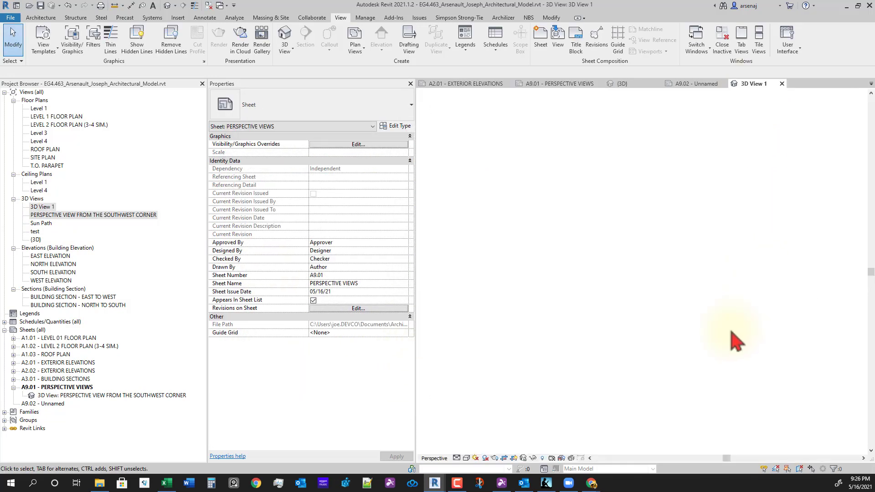
shift+middle_drag(752, 381, 686, 360)
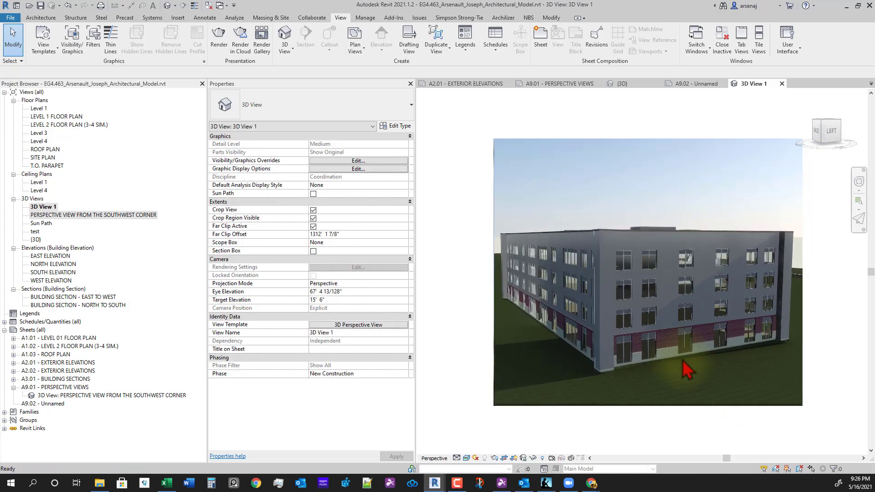
scroll(684, 359, up, 1)
shift+middle_drag(626, 358, 674, 347)
scroll(706, 323, up, 1)
scroll(679, 369, down, 1)
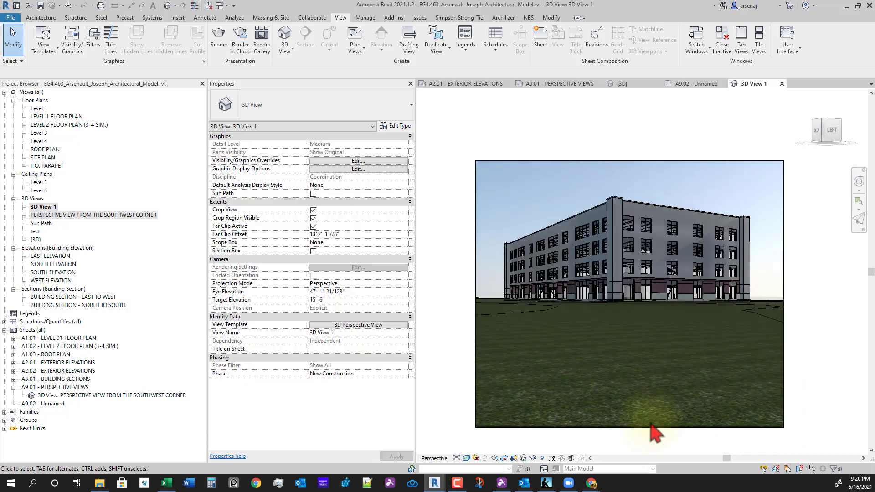
click(656, 428)
drag(630, 423, 634, 336)
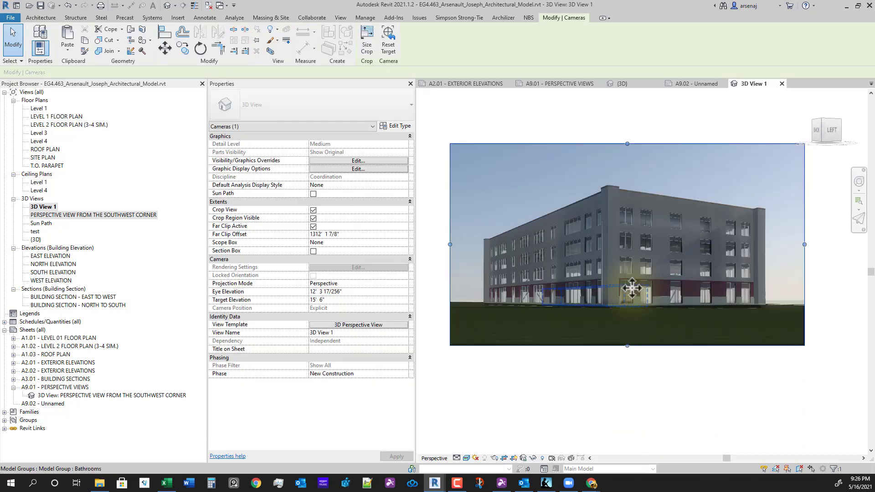
Step: Try a raised camera angle in 3D View 1, extending the crop below the building's base and trimming the sky above the roof
shift+middle_drag(687, 289, 638, 288)
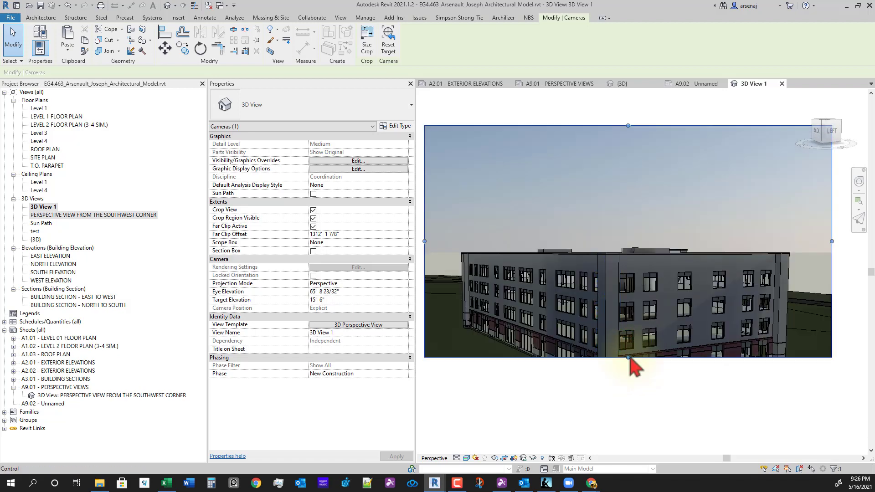
drag(629, 357, 637, 404)
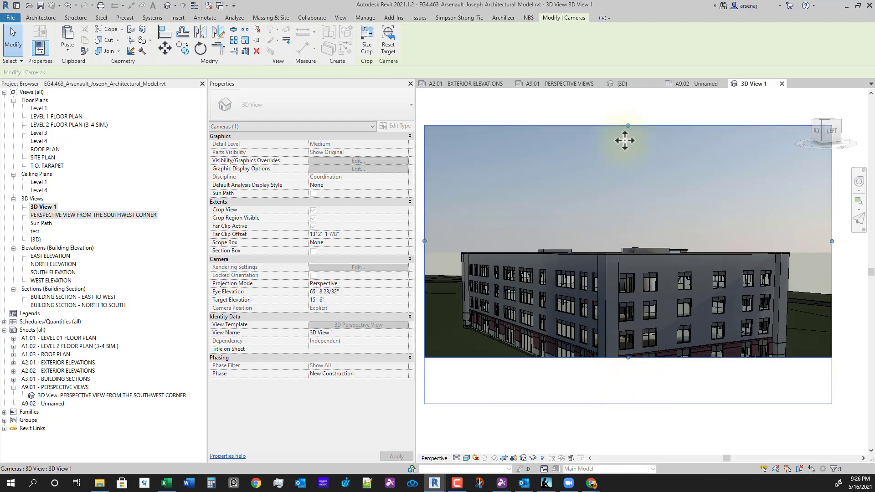
drag(629, 126, 637, 228)
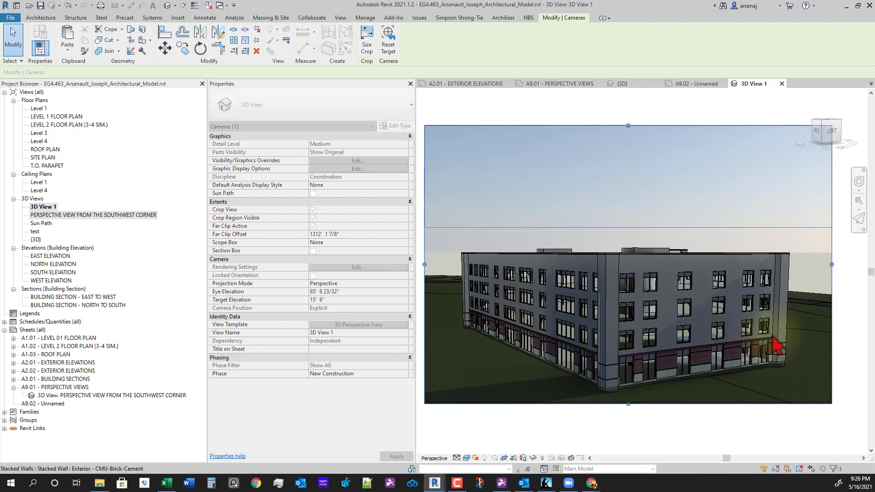
mouse_move(625, 407)
middle_down()
mouse_move(637, 387)
mouse_move(639, 399)
middle_up()
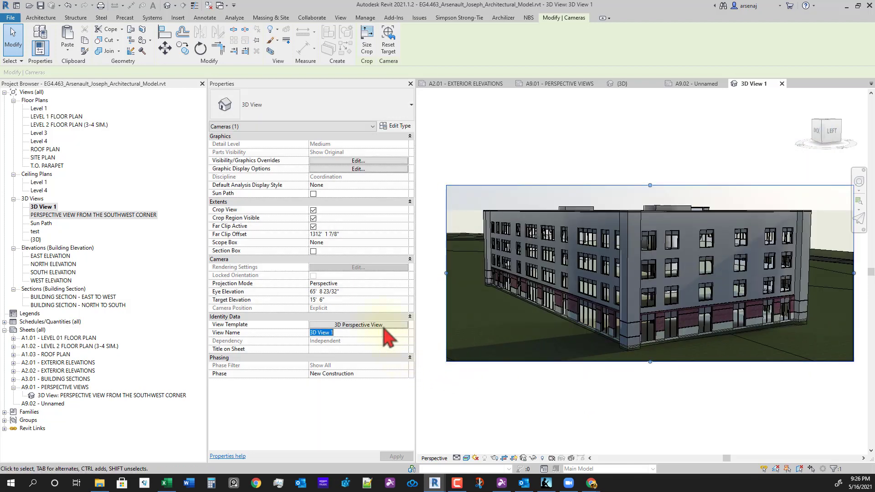
Step: Review the Model Display settings of the 3D Perspective View template and close them without changes
click(385, 325)
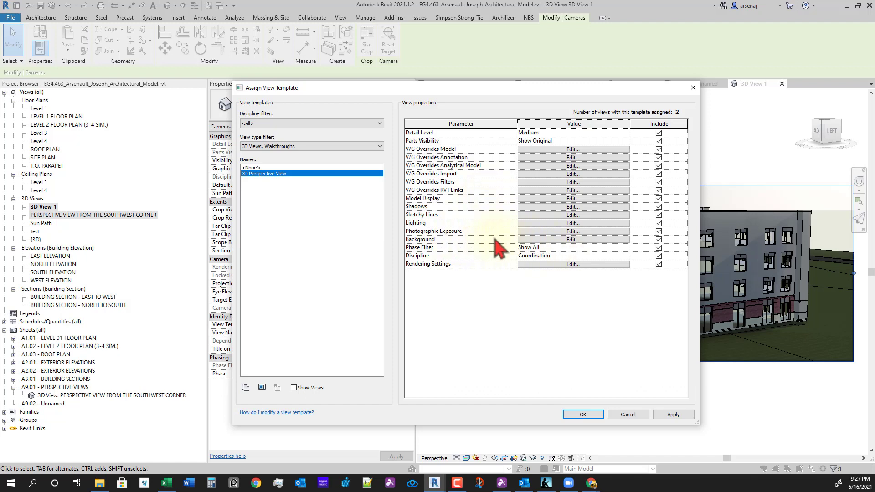
click(524, 201)
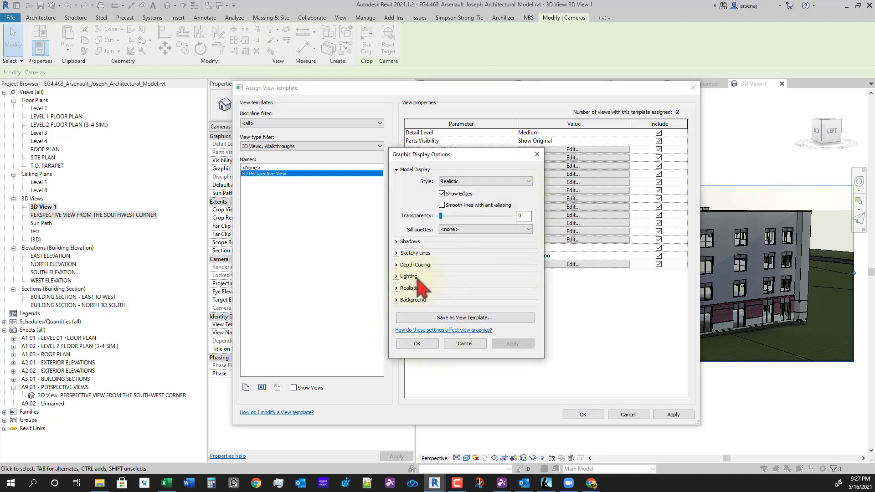
key(Escape)
key(Escape)
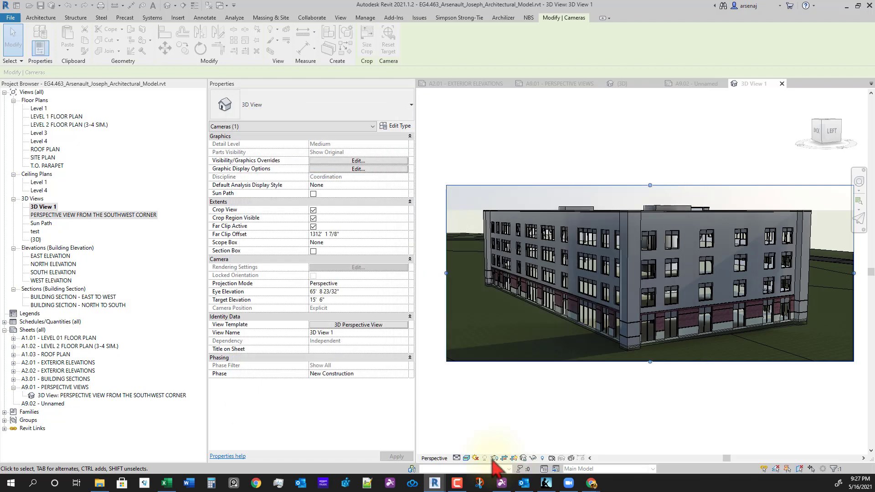
click(610, 420)
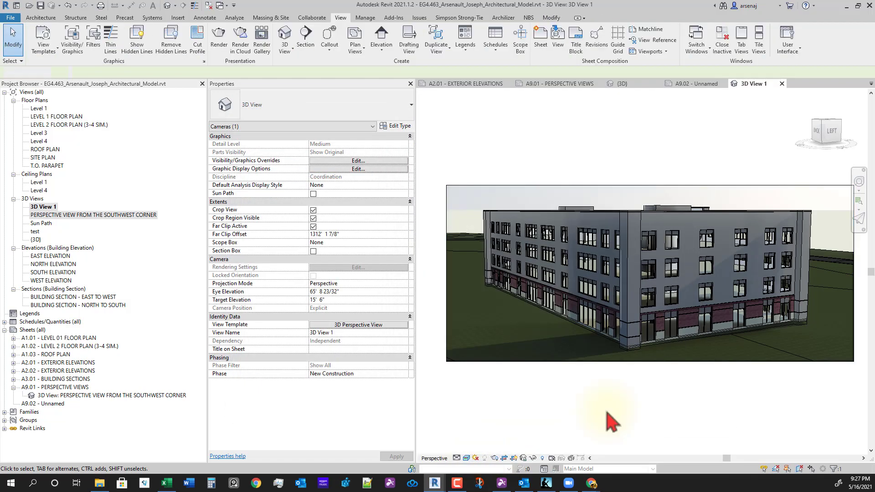
Step: Lower the camera of 3D View 1 to near ground level and recrop it to include the whole roofline and only a narrow strip of grass
mouse_move(645, 364)
shift+middle_down()
mouse_move(659, 377)
mouse_move(657, 352)
shift+middle_up()
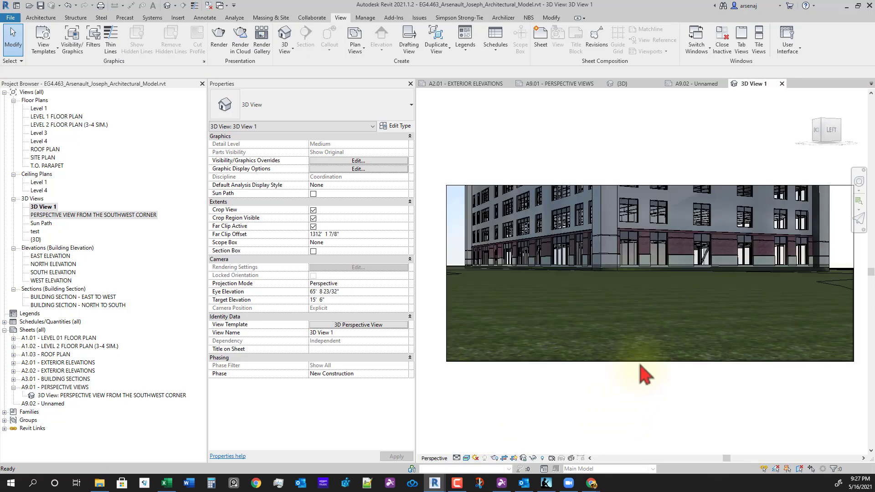
middle_drag(661, 405, 653, 446)
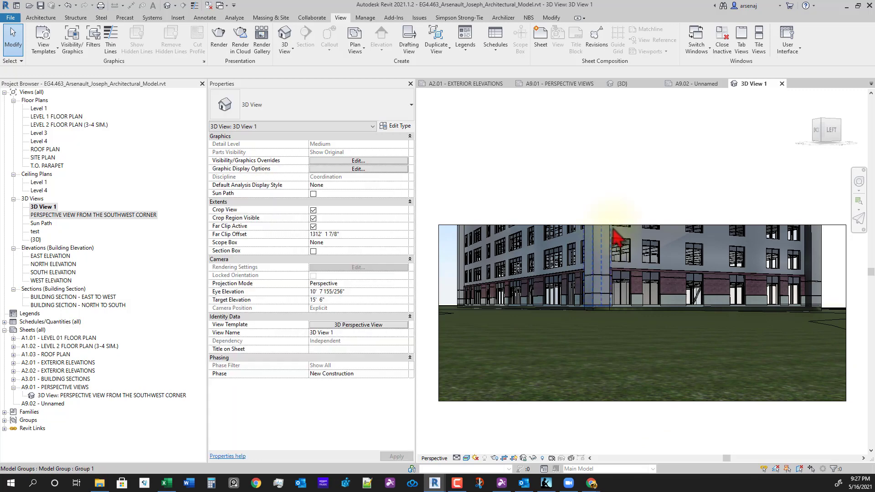
click(617, 240)
key(Escape)
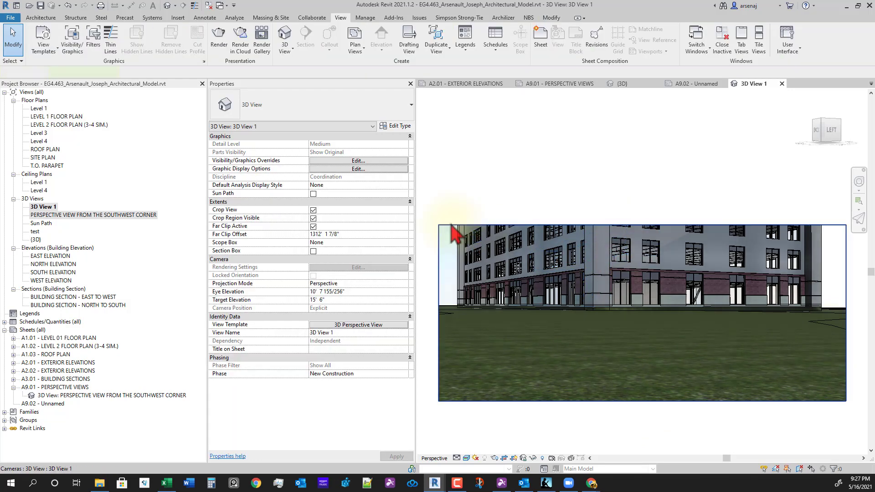
click(439, 245)
middle_drag(616, 284, 619, 327)
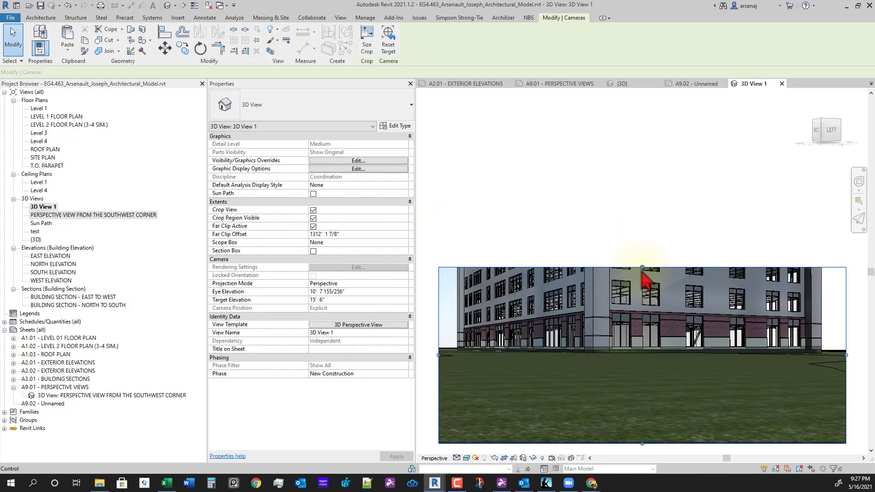
drag(642, 268, 646, 202)
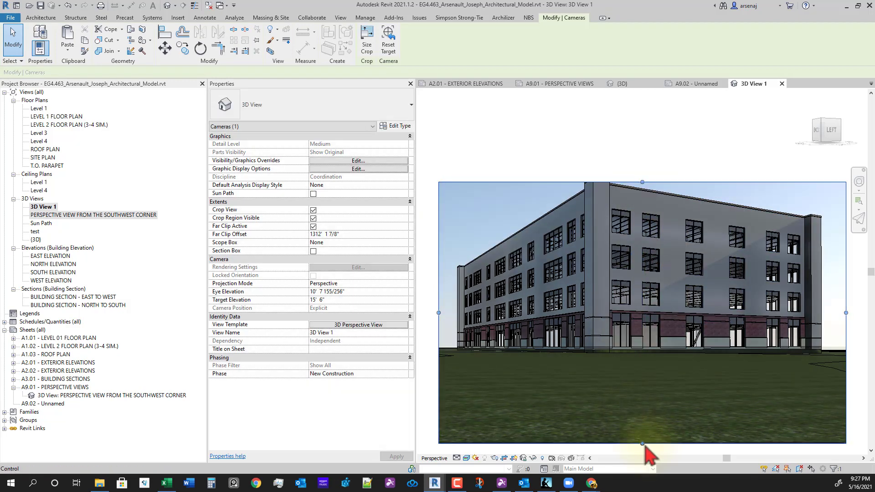
drag(642, 444, 636, 378)
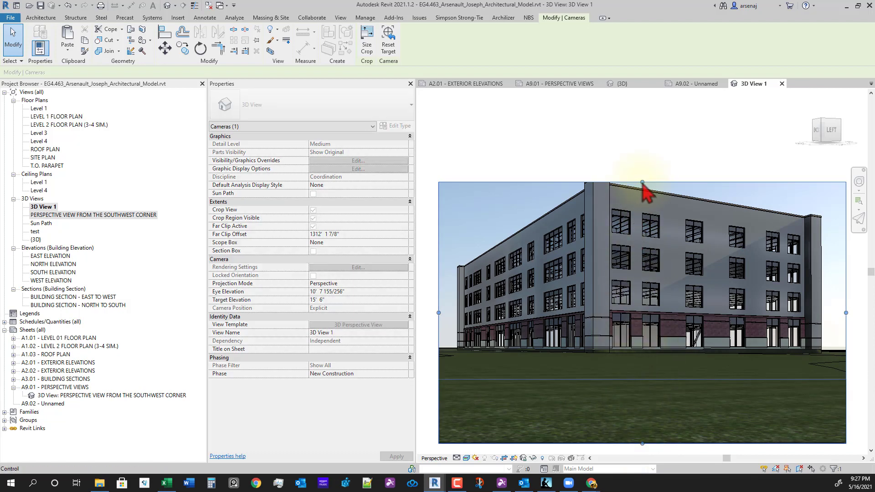
drag(643, 182, 640, 164)
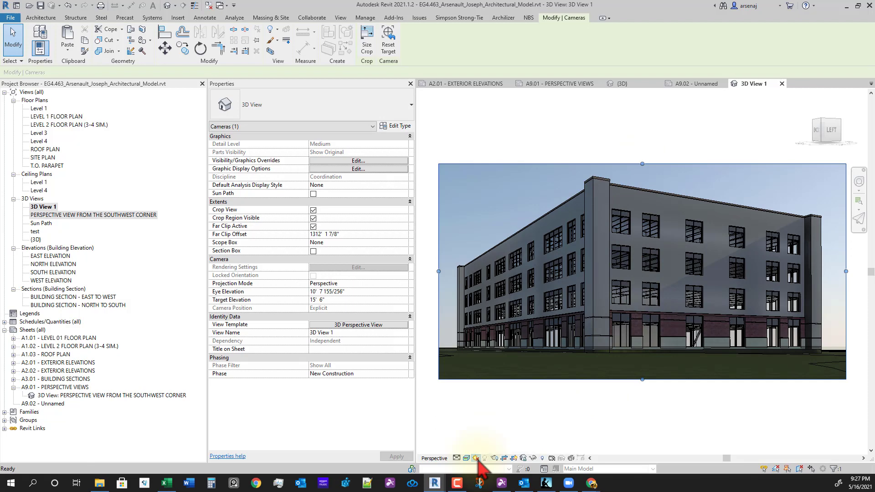
Step: Review the Photographic Exposure and Lighting settings of the 3D Perspective View template, leaving them unchanged
click(476, 458)
click(420, 429)
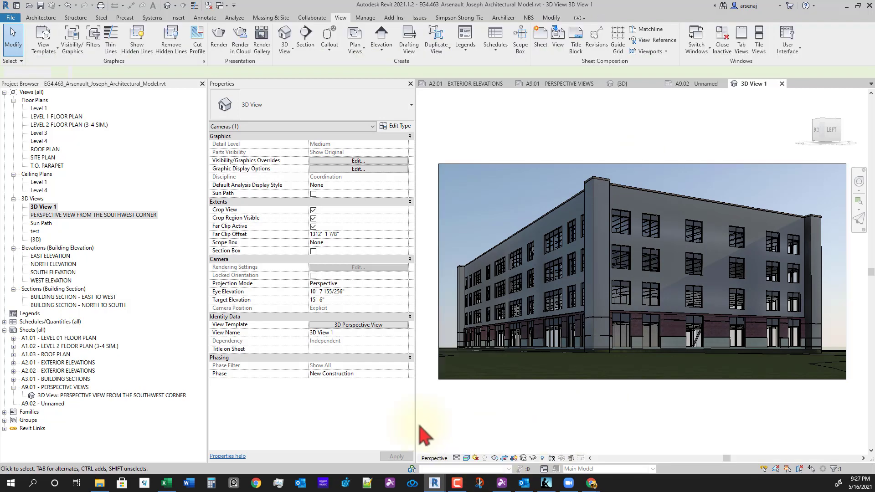
click(381, 325)
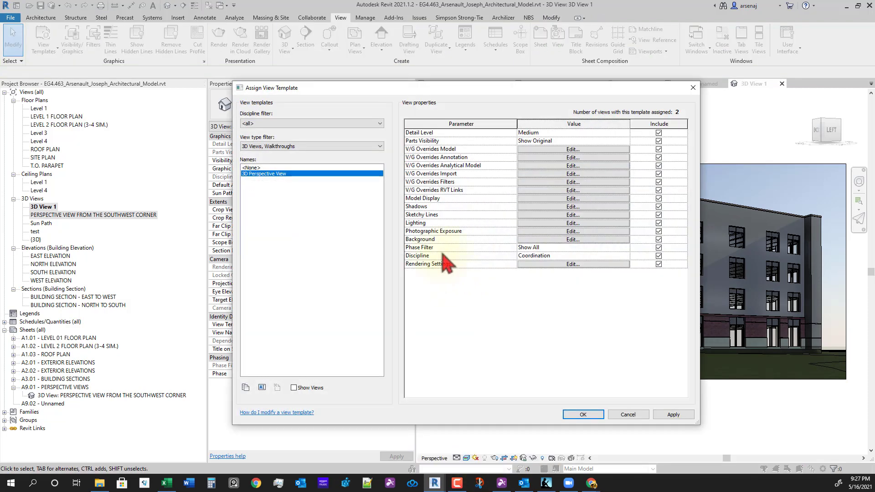
click(531, 232)
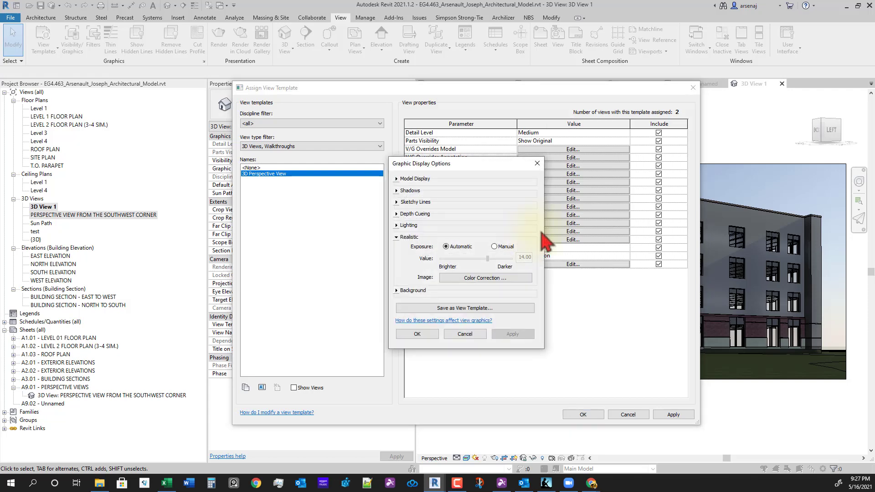
key(Escape)
click(550, 230)
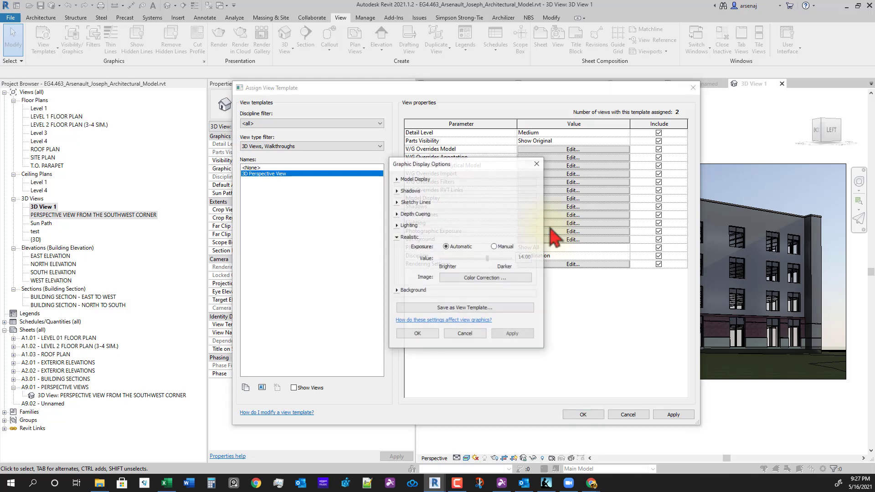
key(Escape)
click(560, 223)
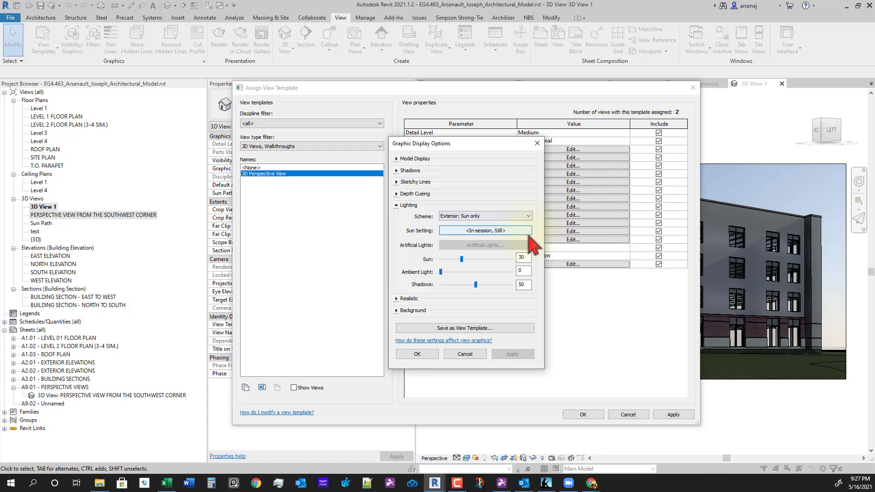
key(Escape)
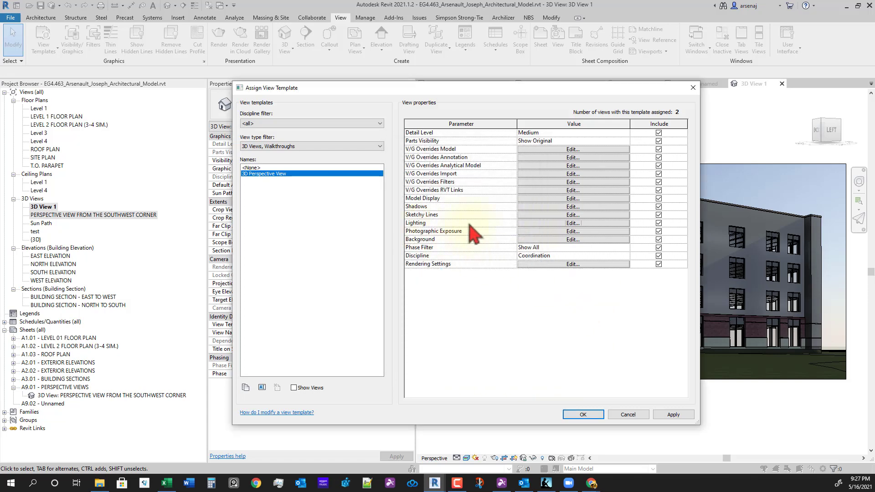
Step: Examine the Model Display, Shadows, Sketchy Lines, Depth Cueing and Lighting options available through the template's Model Display settings, then close them unchanged
click(547, 199)
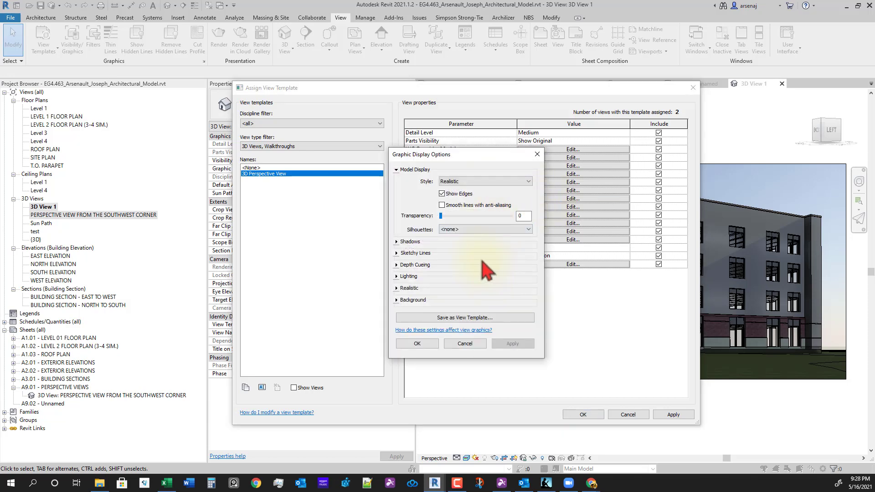
click(396, 242)
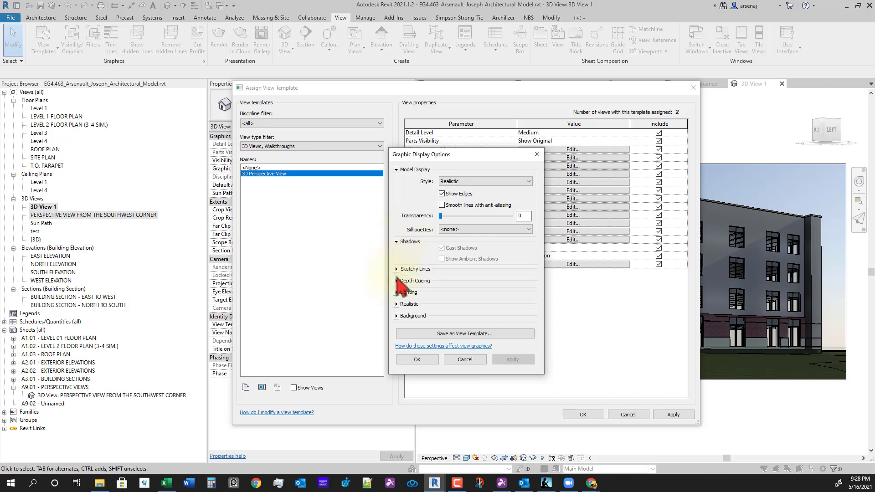
click(396, 269)
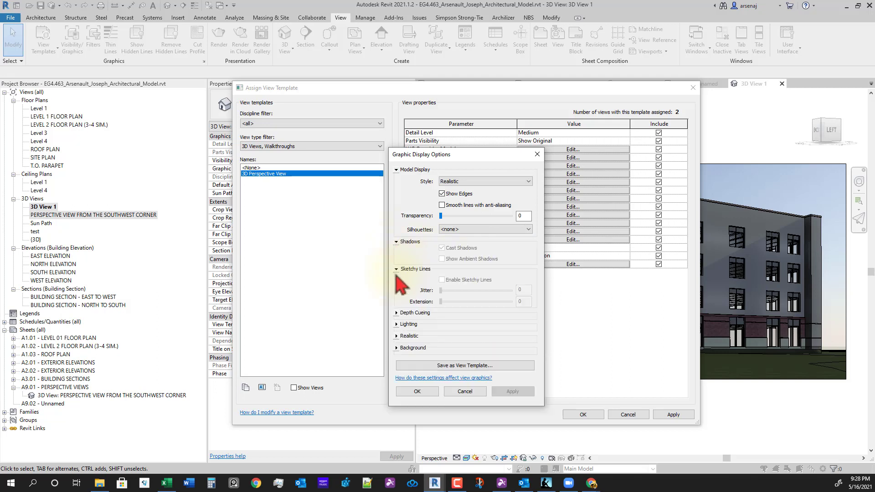
click(396, 314)
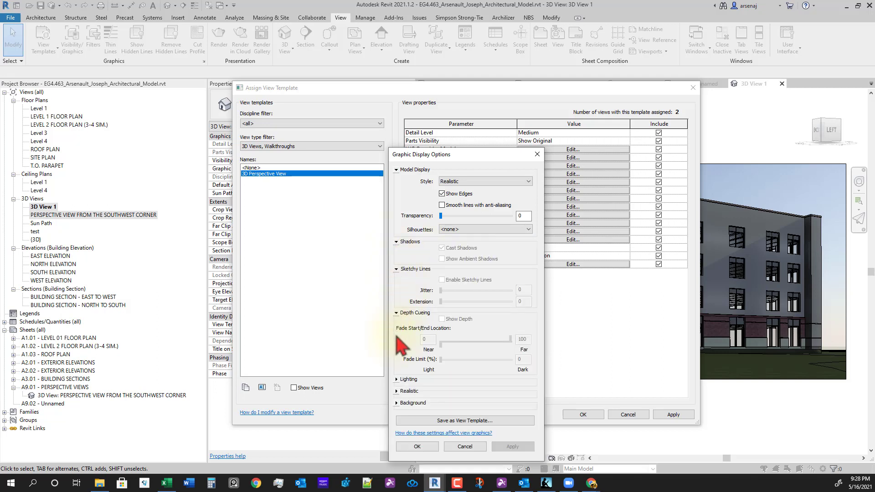
click(396, 379)
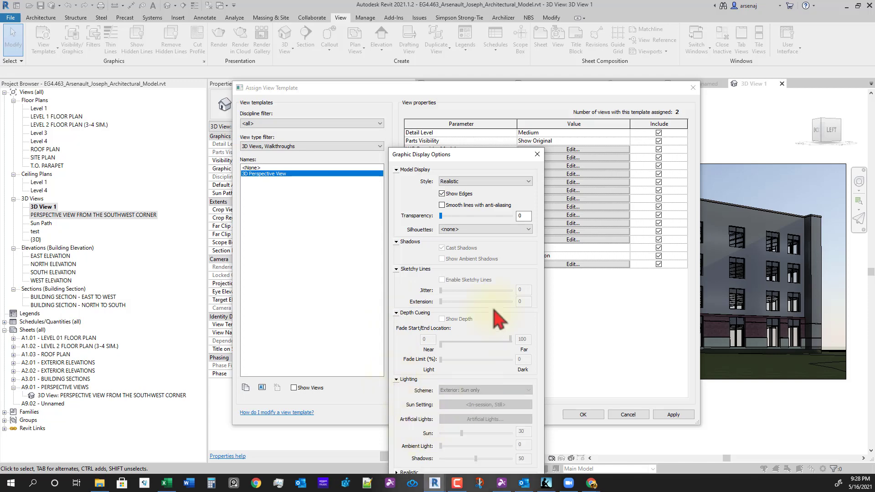
key(Escape)
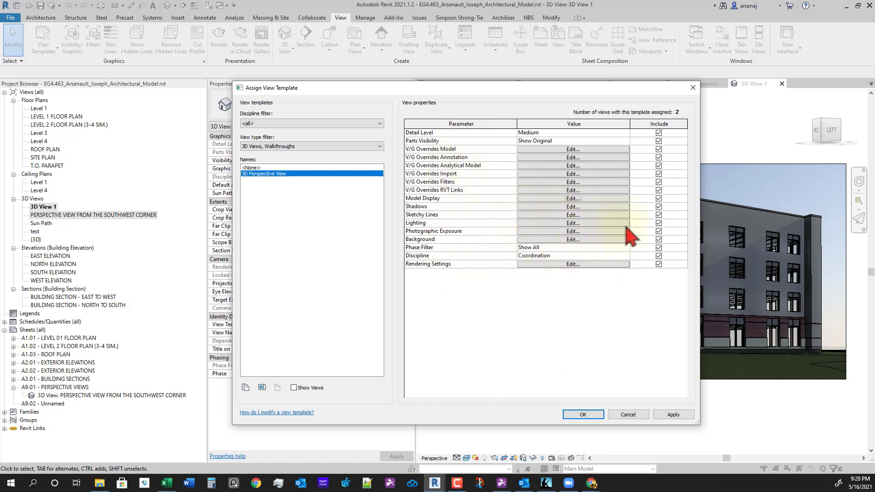
Step: Exclude Lighting from the 3D Perspective View template so the sun can be set per view, and recheck the template
click(659, 223)
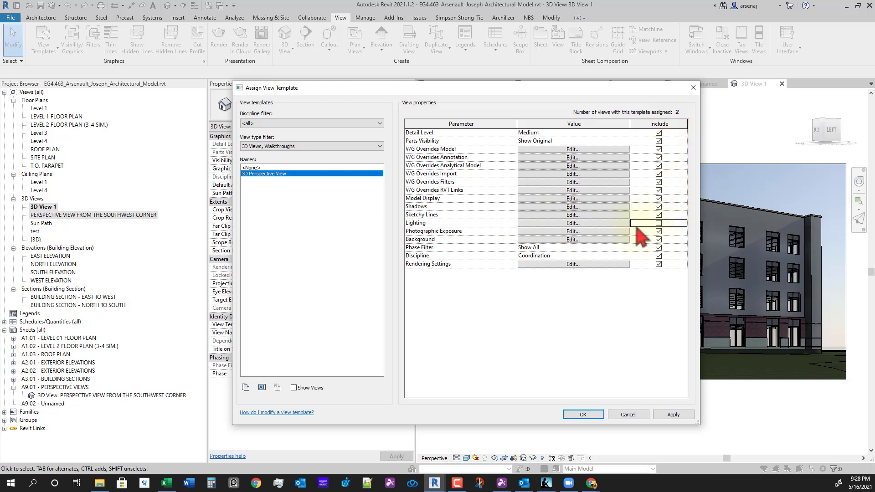
click(584, 415)
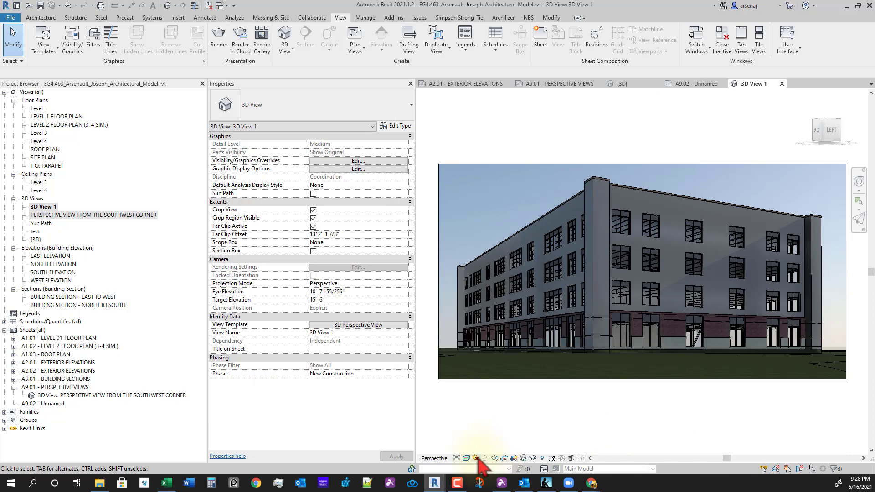
click(476, 459)
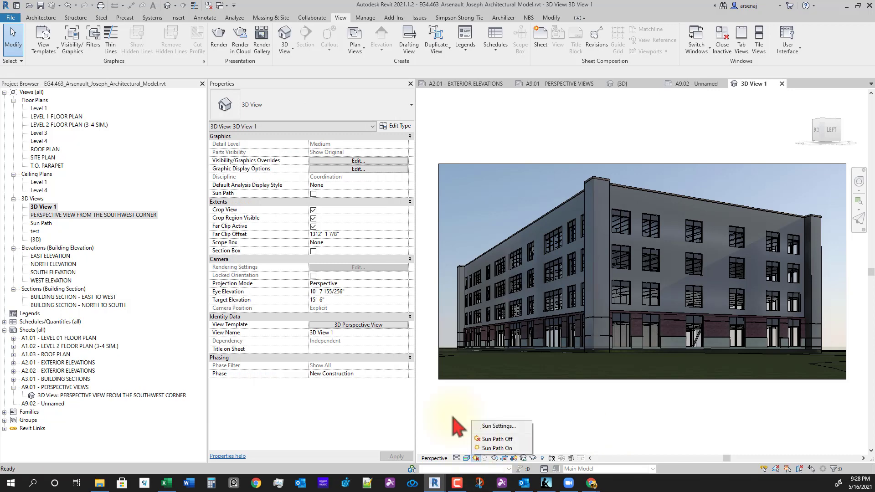
click(378, 325)
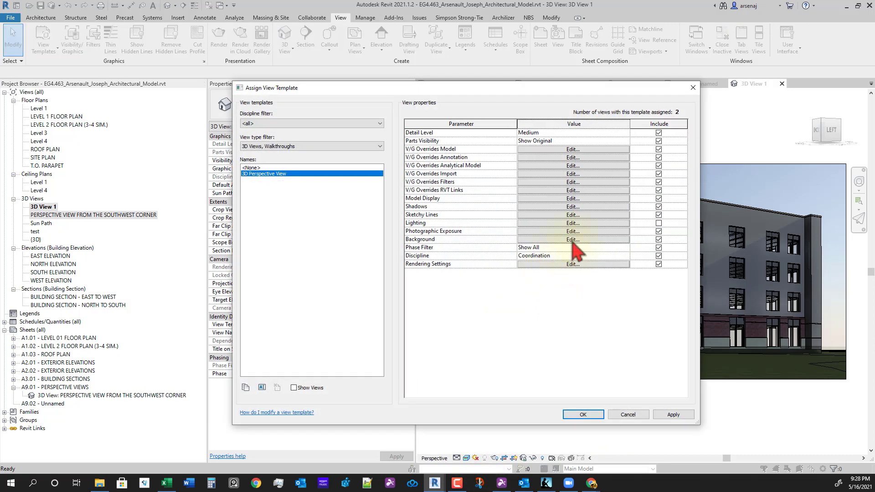
click(600, 412)
Step: Turn on the sun path in 3D View 1 and inspect the portion visible in the perspective
click(476, 458)
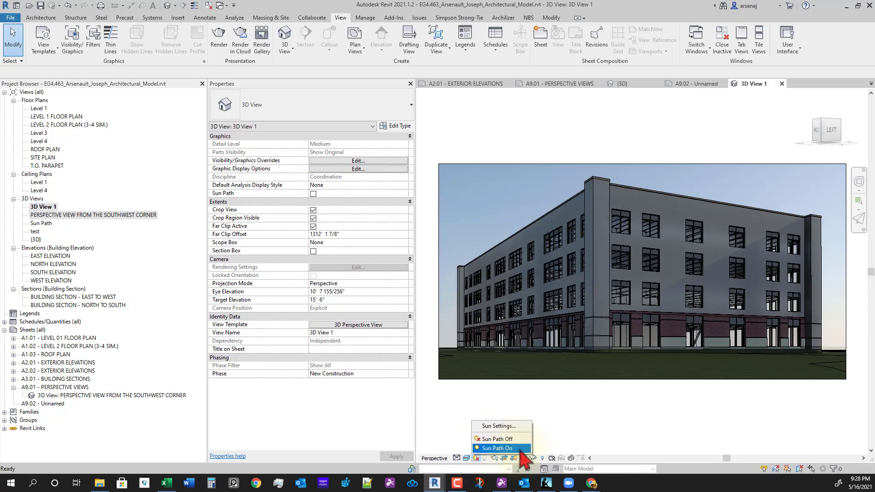
click(521, 448)
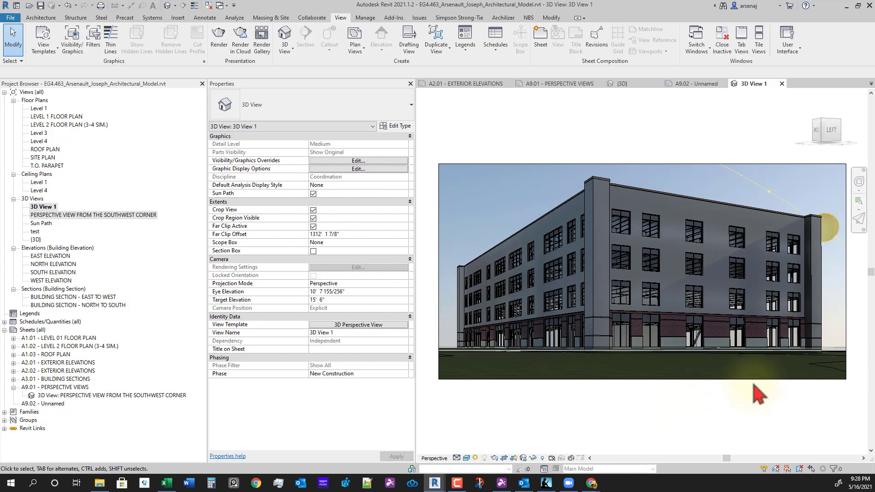
click(769, 192)
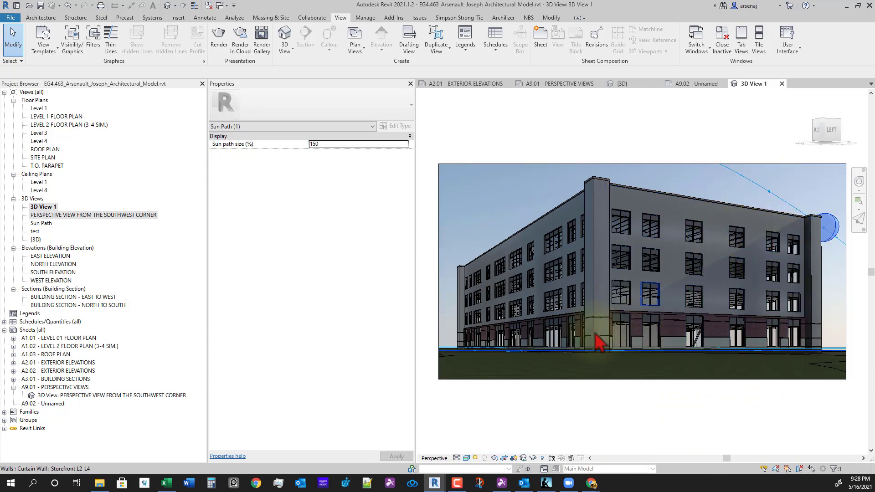
scroll(586, 358, down, 3)
scroll(637, 389, up, 2)
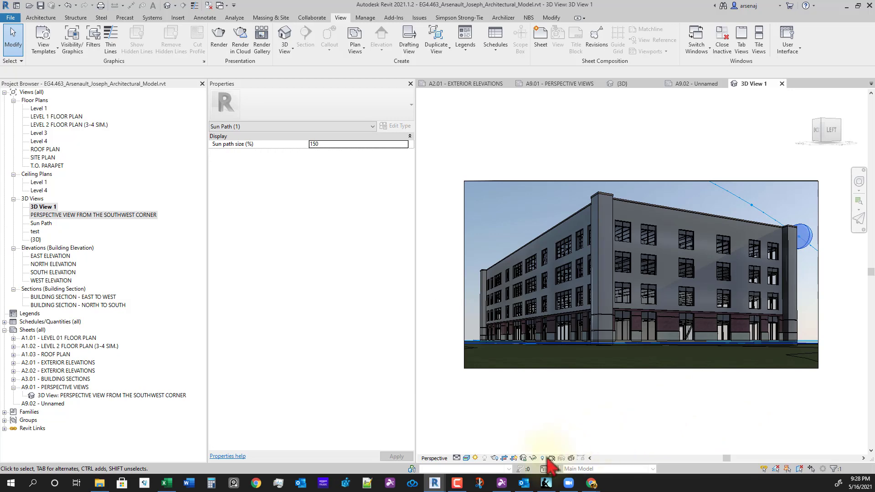
click(523, 400)
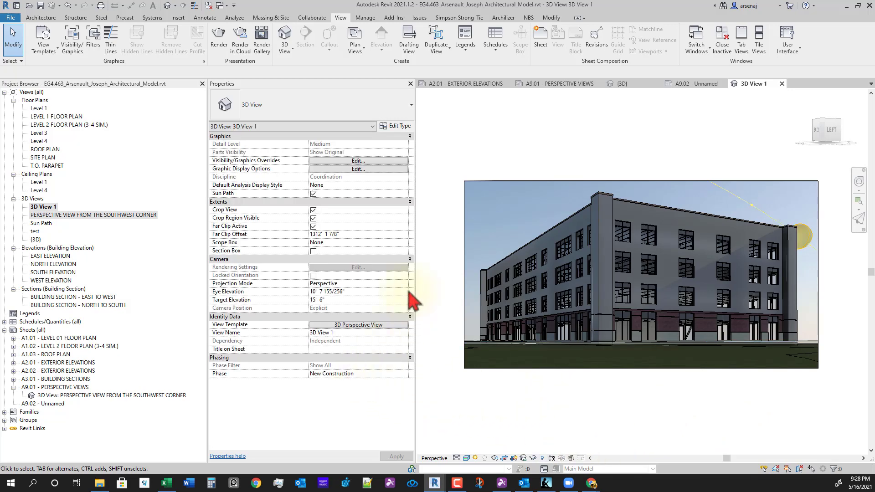
Step: Switch 3D View 1 to orthographic projection and set the sun's time on the sun path to 8:00 AM
click(404, 285)
click(404, 284)
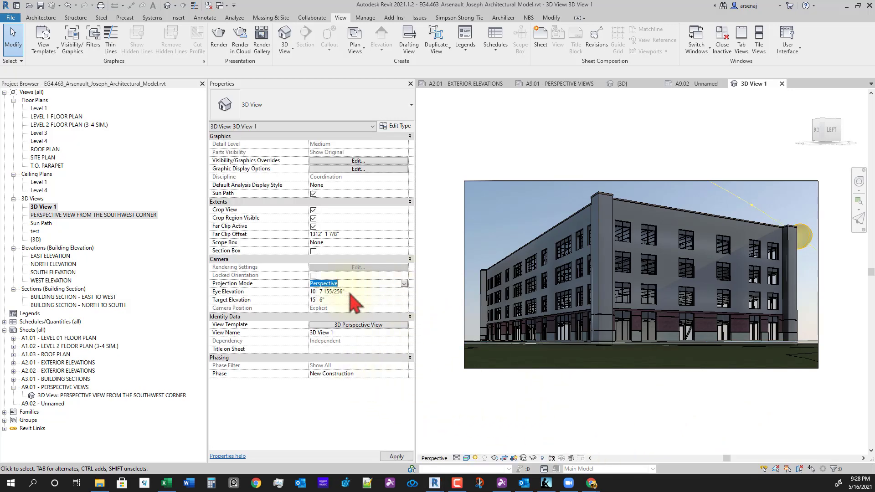
click(335, 299)
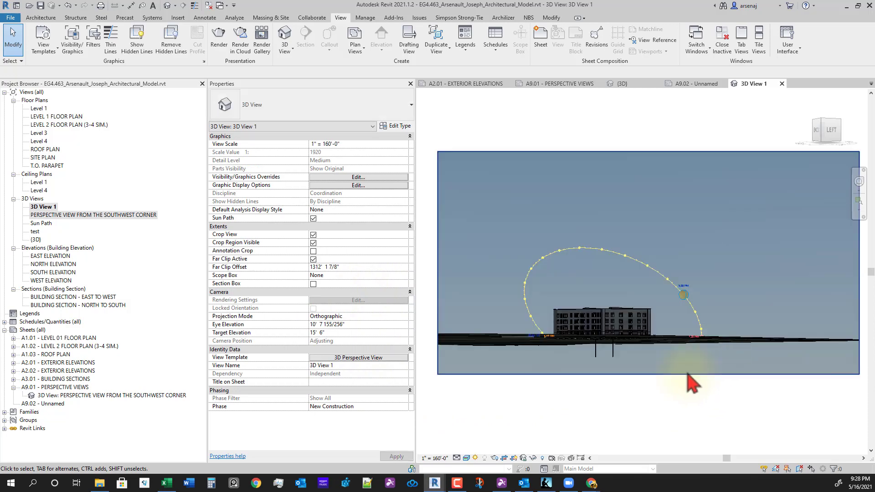
click(687, 292)
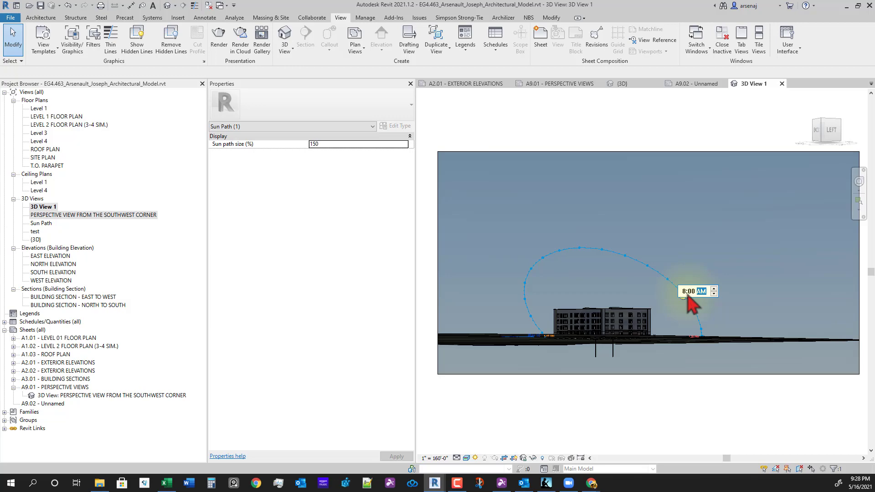
click(728, 393)
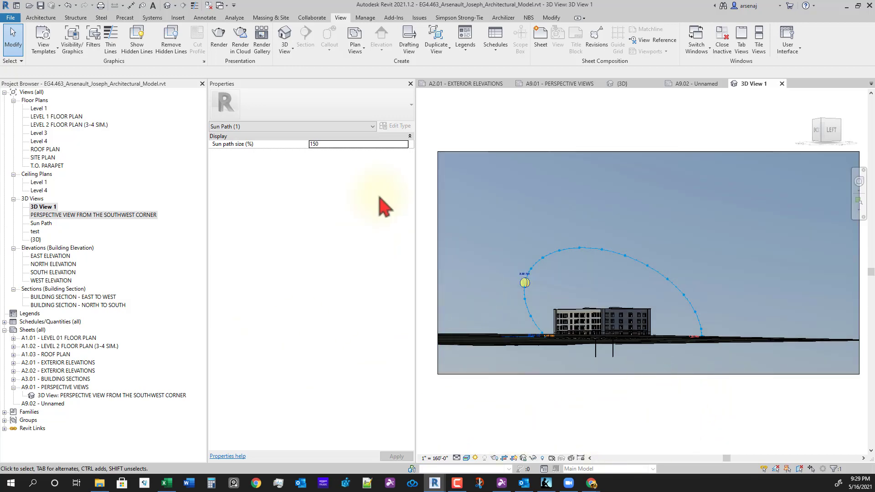
Step: Return 3D View 1 to Perspective projection
click(433, 348)
click(387, 317)
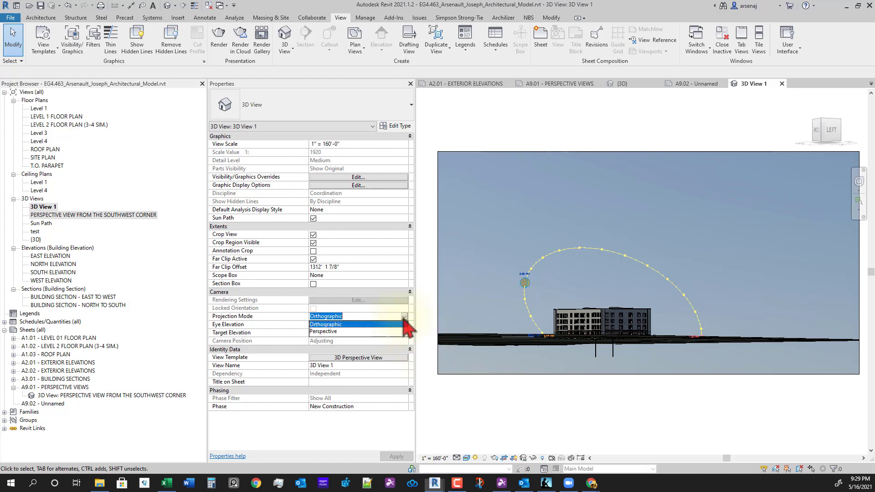
click(338, 332)
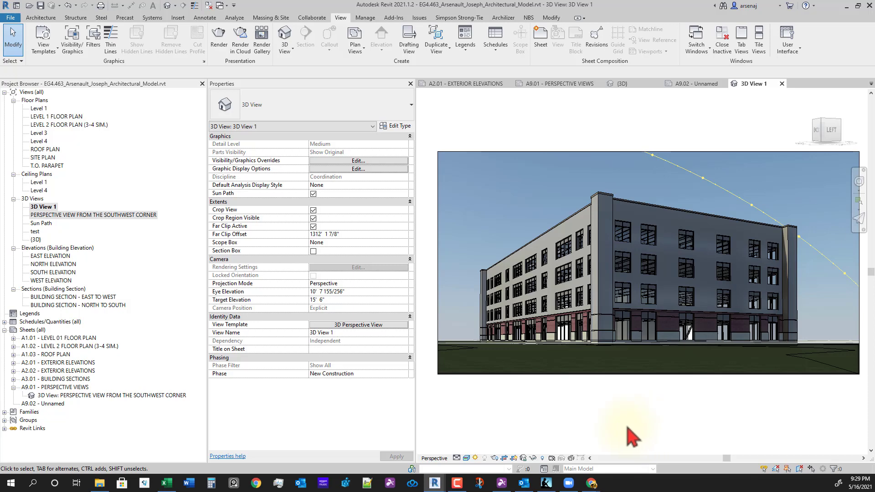
Step: Compare the lighting and framing of 3D View 1 with the perspective placed on sheet A9.01
click(560, 84)
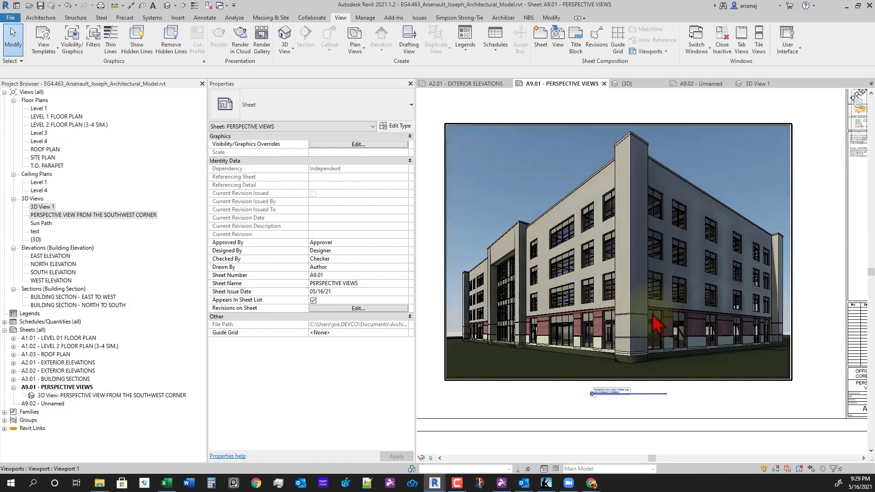
click(756, 84)
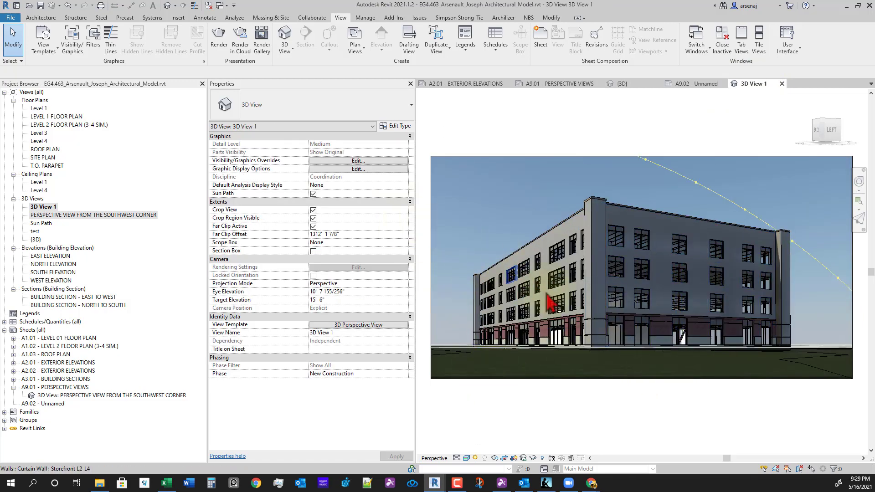
scroll(626, 323, down, 1)
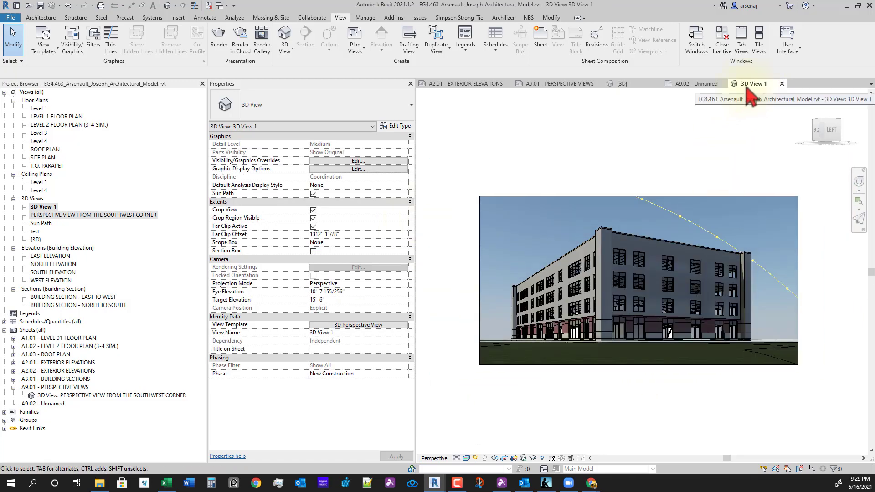
Step: Place 3D View 1 near the middle of sheet A9.02
click(40, 206)
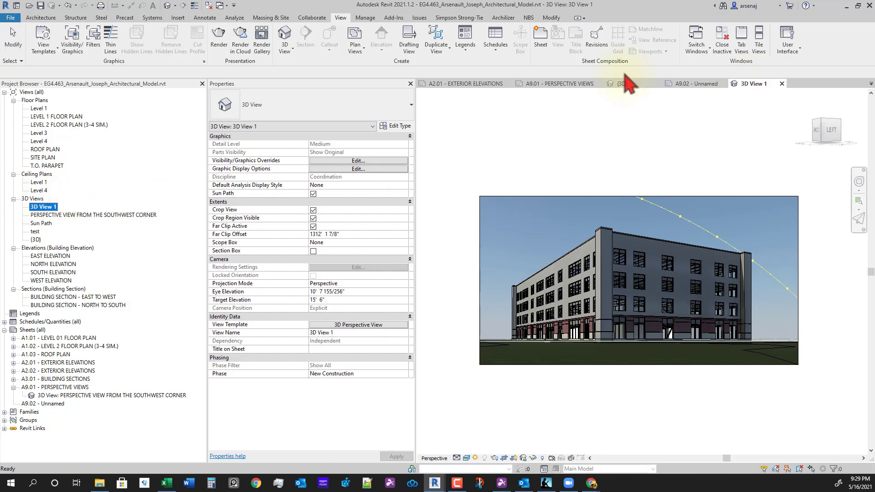
click(686, 85)
drag(48, 207, 51, 211)
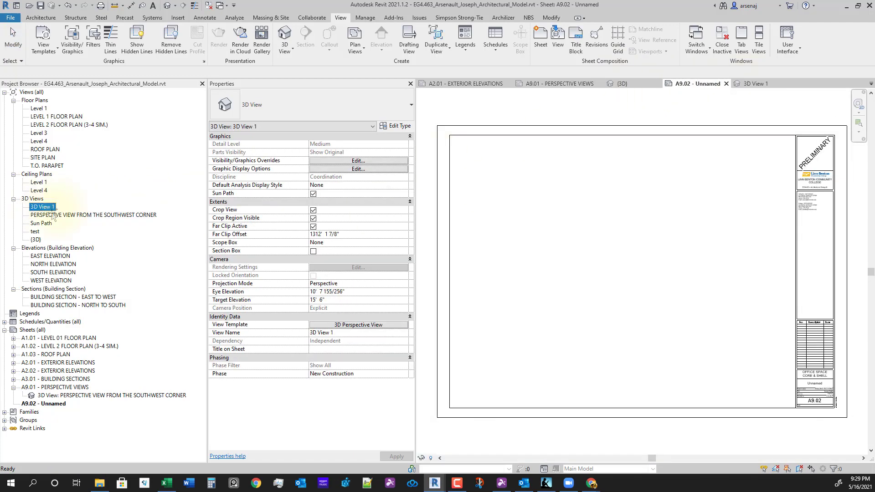
drag(573, 311, 606, 287)
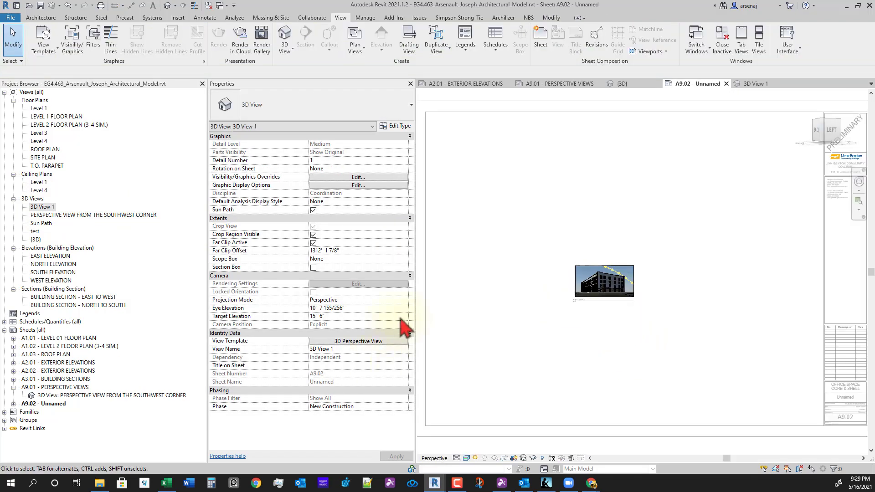
Step: Switch 3D View 1 to Orthographic, set its view scale to 1/16" = 1'-0", and return it to Perspective
click(405, 301)
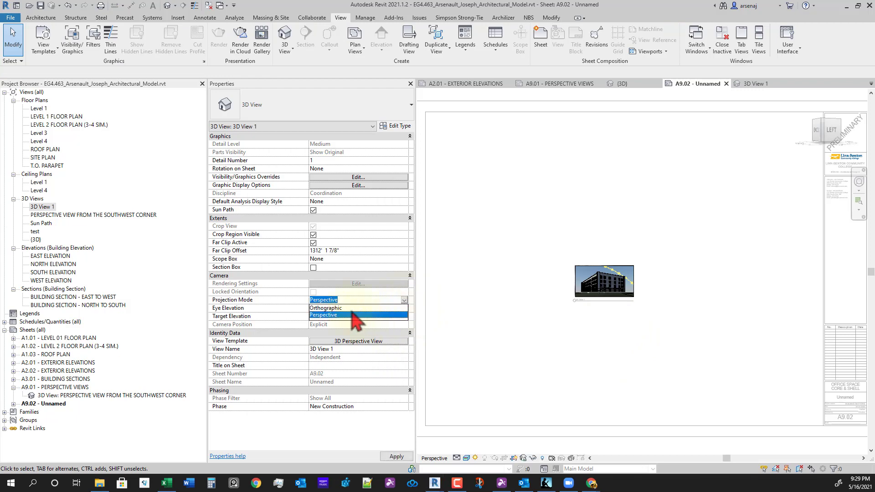
click(340, 308)
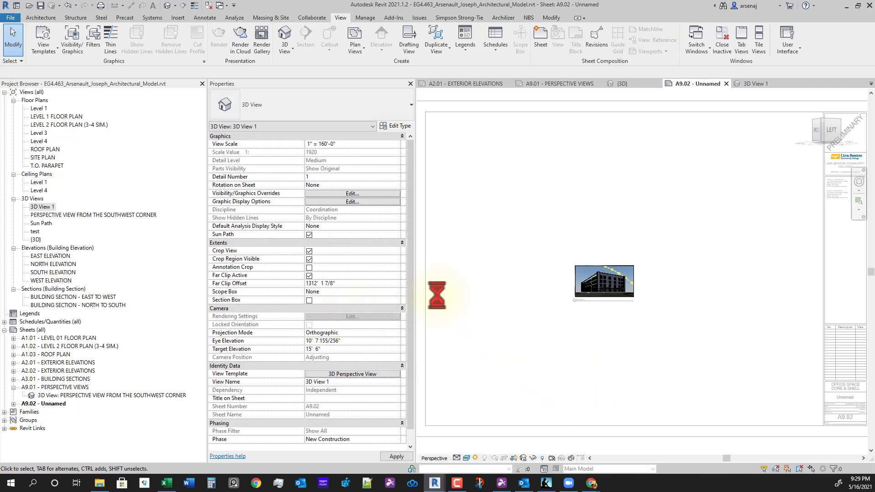
click(397, 144)
scroll(371, 189, up, 4)
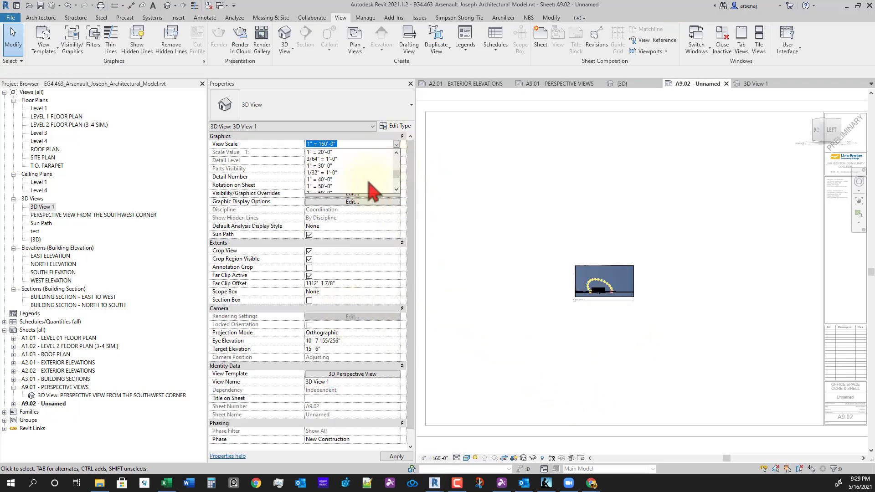
click(322, 174)
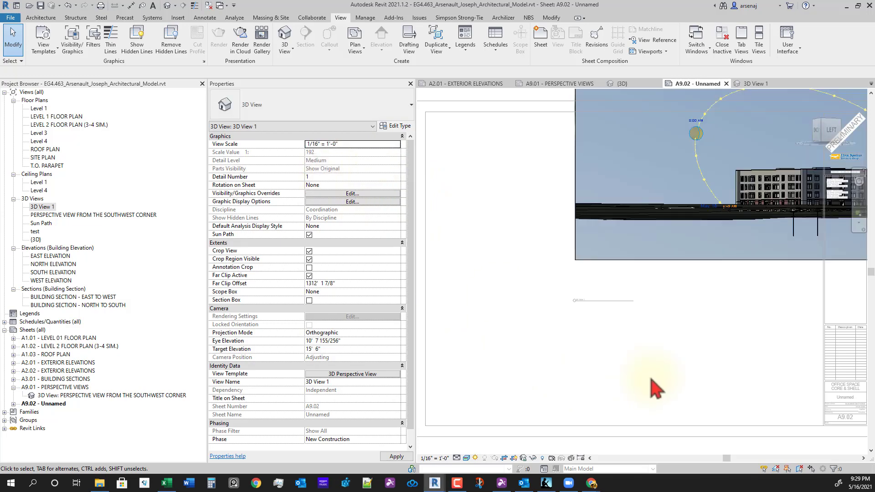
click(396, 334)
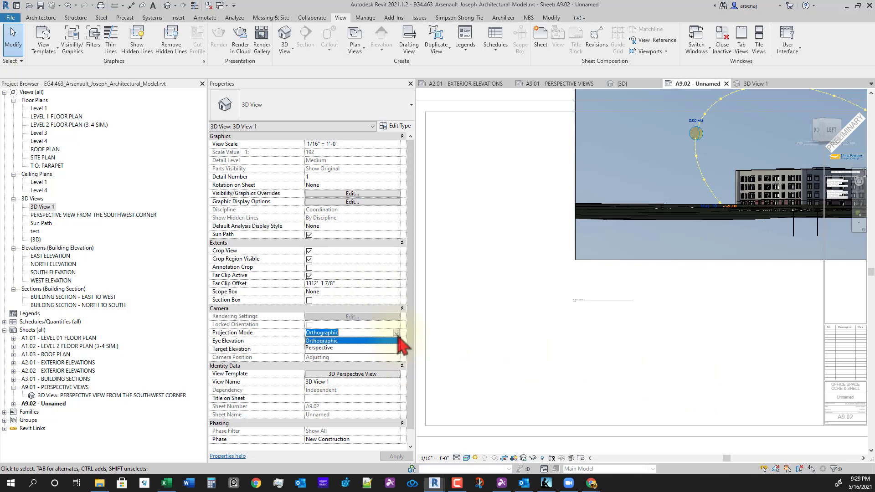
click(343, 349)
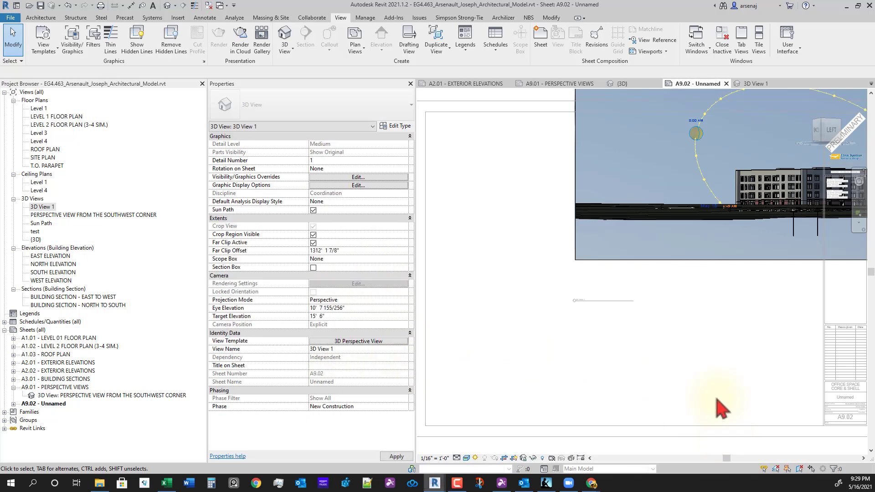
Step: Turn off the sun path in 3D View 1 and move its viewport over the drawing area of sheet A9.02
click(475, 458)
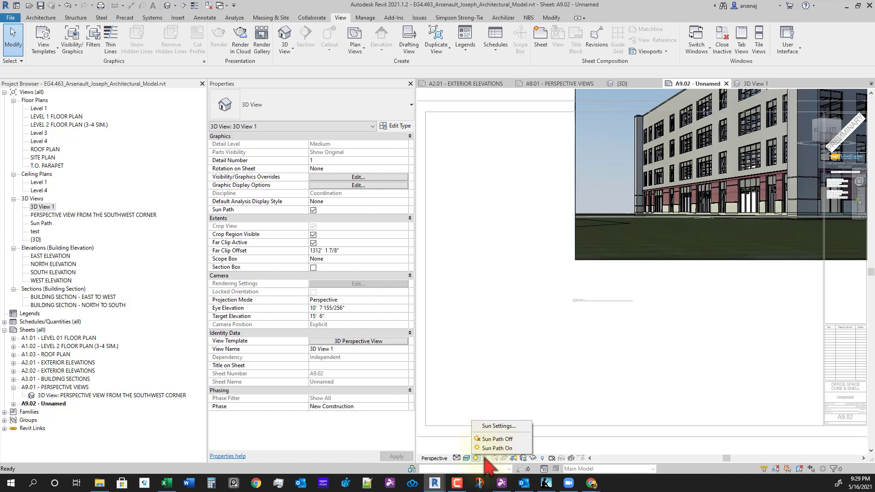
click(496, 448)
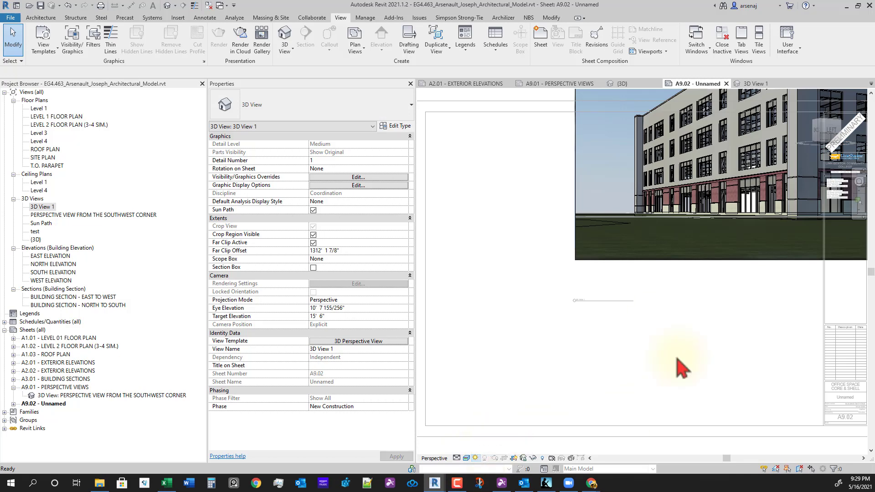
scroll(674, 365, down, 2)
middle_drag(674, 364, 636, 348)
scroll(636, 347, down, 1)
double_click(650, 420)
click(758, 264)
drag(771, 243, 703, 295)
middle_drag(692, 371, 621, 353)
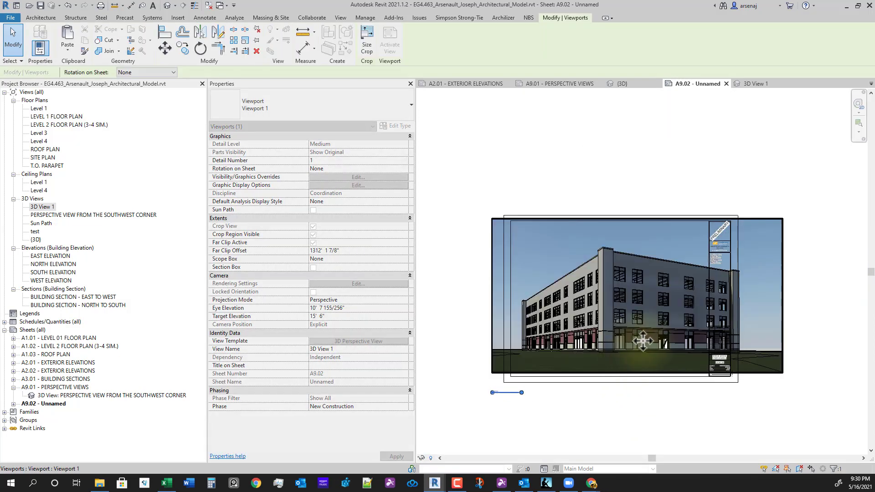
Step: Activate the viewport on sheet A9.02 and narrow its crop region from both sides around the building
double_click(625, 340)
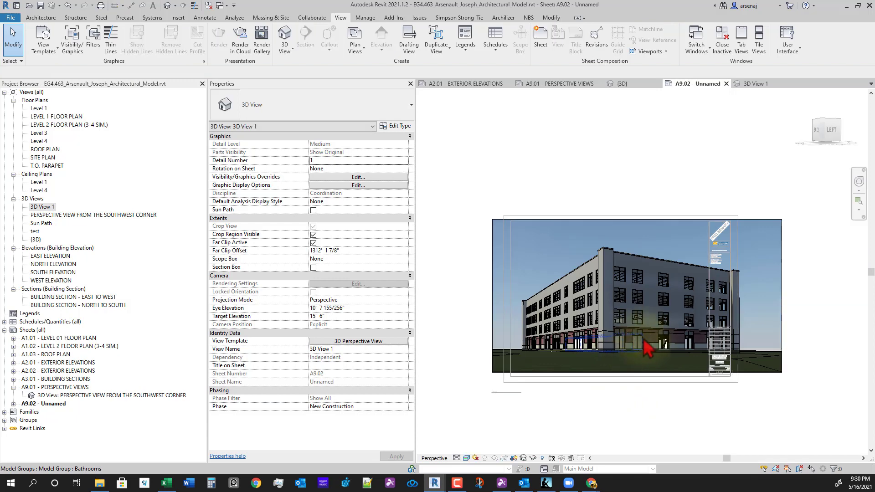
scroll(643, 341, up, 1)
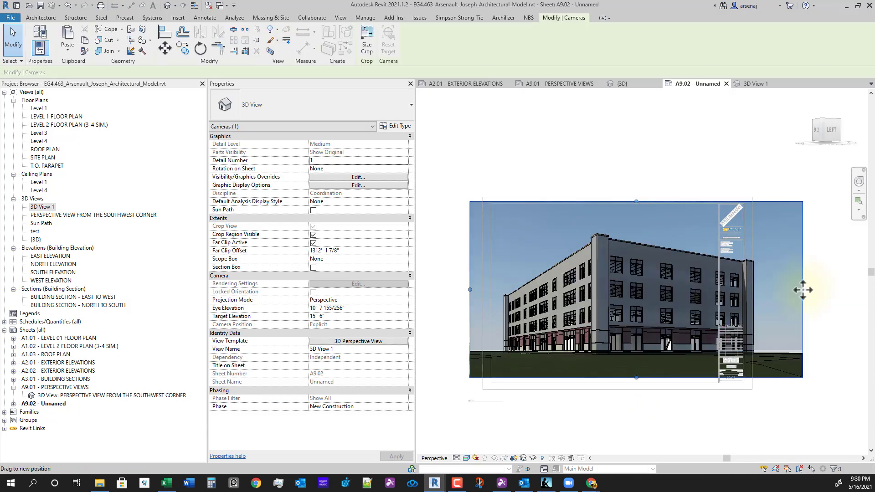
click(802, 290)
drag(470, 289, 497, 289)
drag(617, 378, 638, 400)
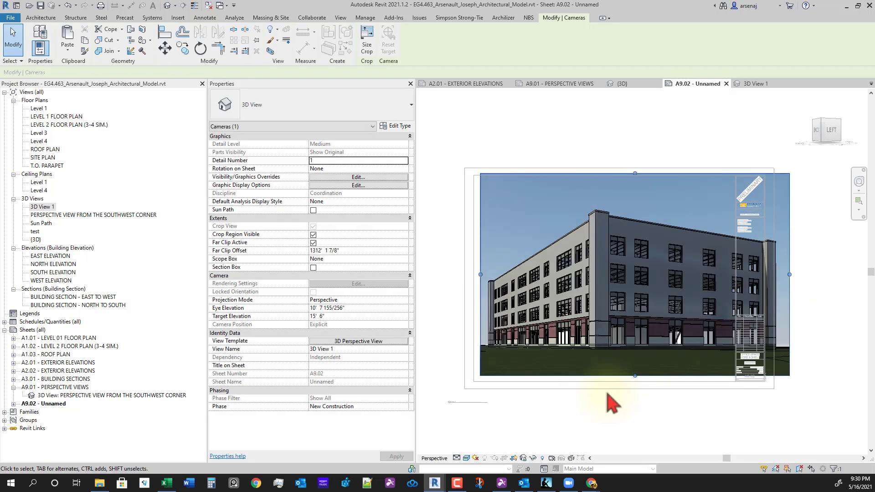
Step: Set 3D View 1's scale to 3/64" = 1'-0" in Orthographic mode and return the view to Perspective
click(393, 341)
key(Escape)
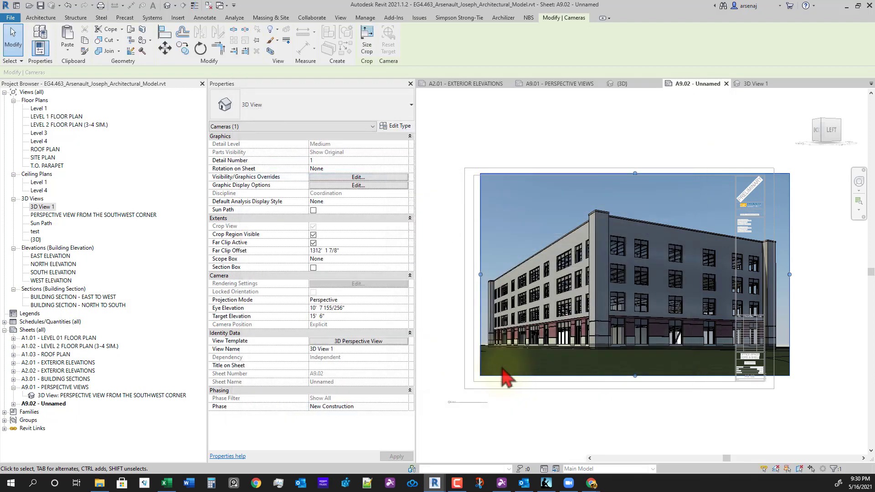
click(488, 410)
click(403, 299)
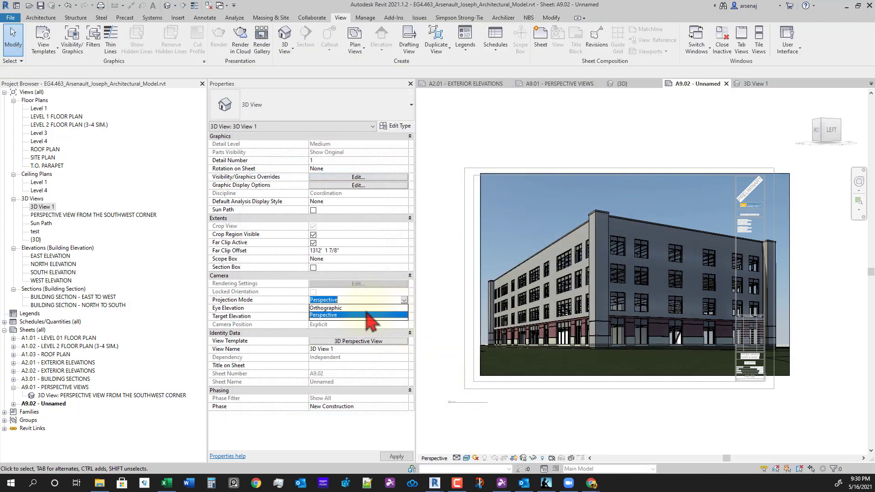
click(325, 308)
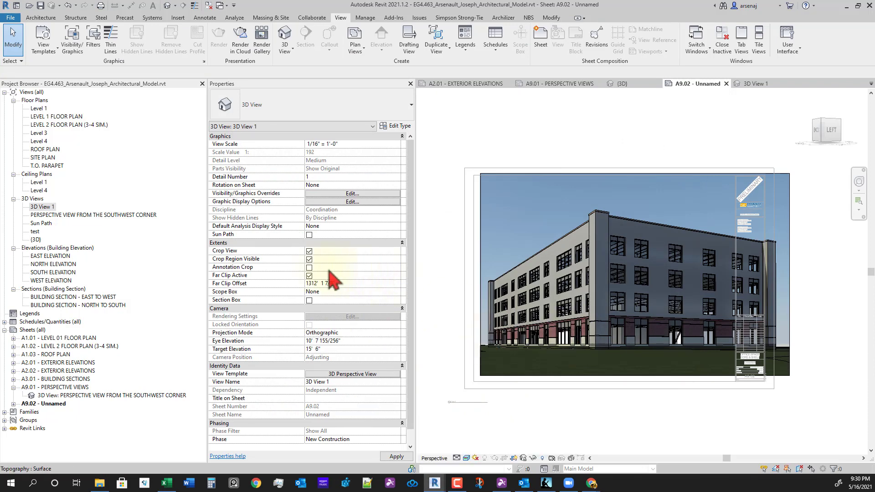
click(396, 145)
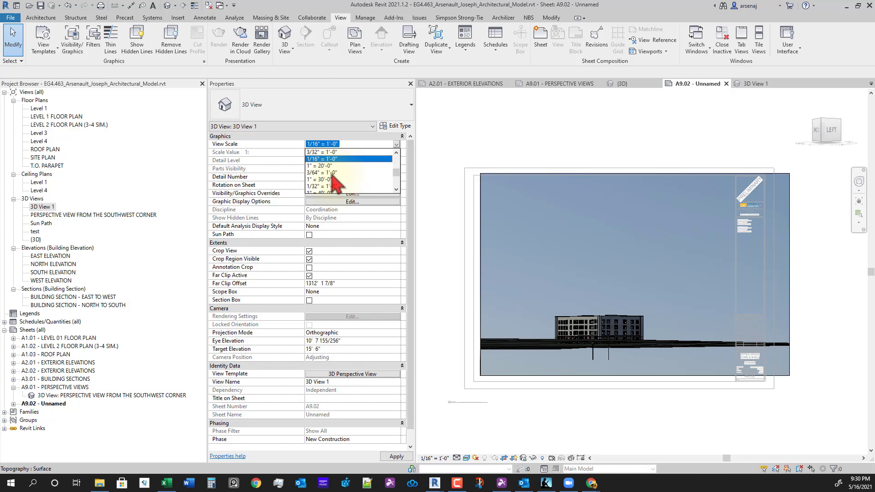
click(332, 173)
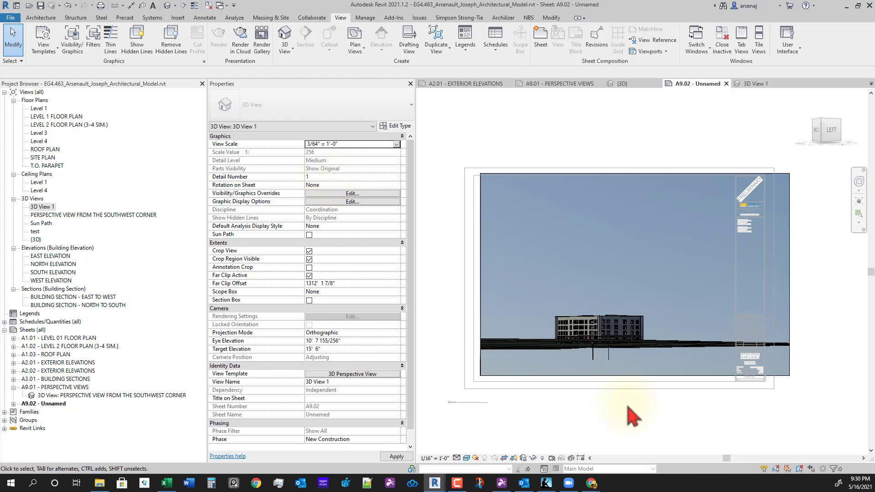
click(393, 334)
click(330, 349)
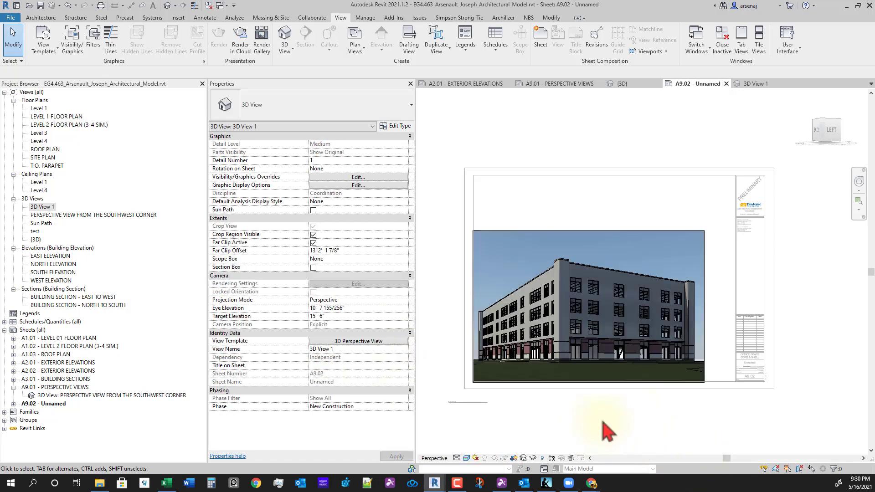
Step: Deactivate the view and center its viewport within the sheet's title block border
double_click(531, 436)
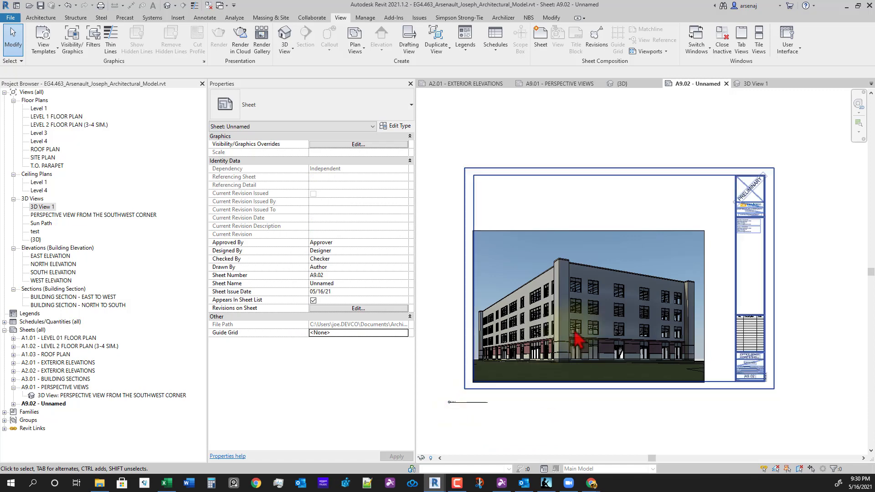
click(557, 313)
drag(557, 313, 565, 294)
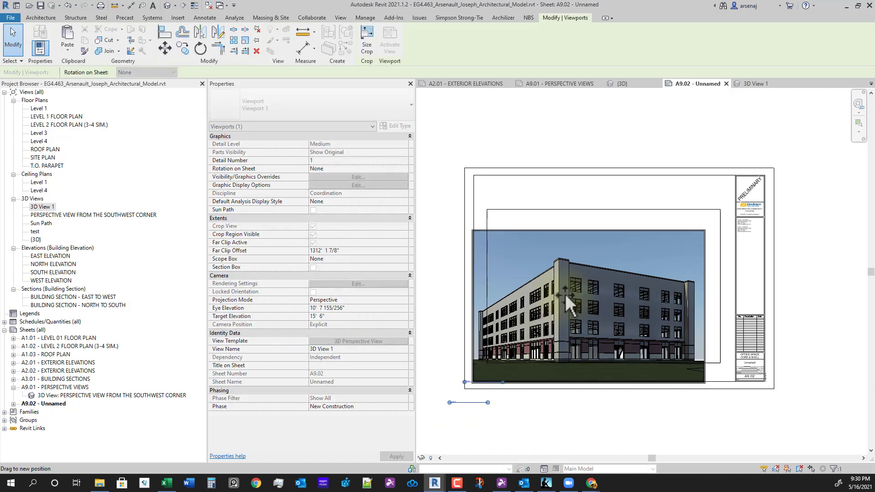
Step: Move the viewport's title to just below the middle of the perspective image
click(483, 401)
drag(481, 382, 594, 378)
scroll(595, 379, up, 4)
mouse_move(623, 357)
middle_down()
mouse_move(651, 359)
mouse_move(622, 390)
middle_up()
scroll(660, 356, down, 1)
scroll(546, 298, up, 2)
scroll(641, 374, down, 1)
scroll(624, 388, down, 2)
scroll(637, 321, up, 1)
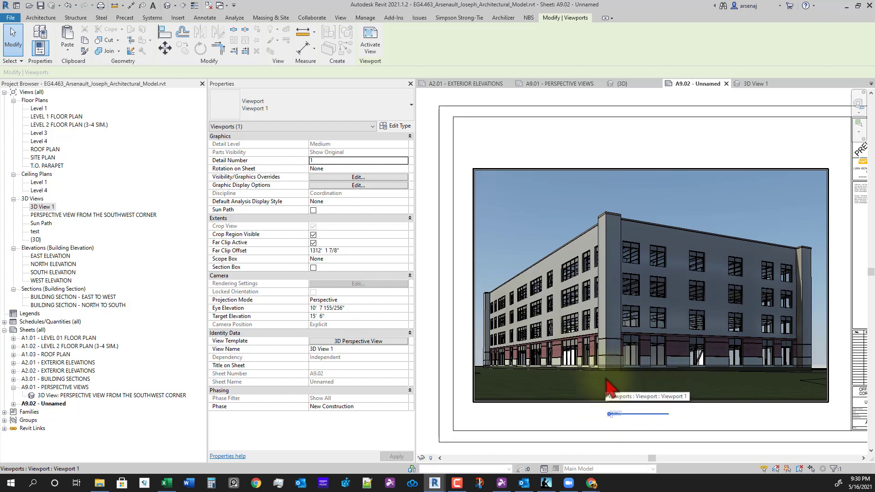
Step: Hide the crop region of the perspective viewport and deselect it
middle_drag(623, 385, 618, 368)
scroll(617, 367, down, 1)
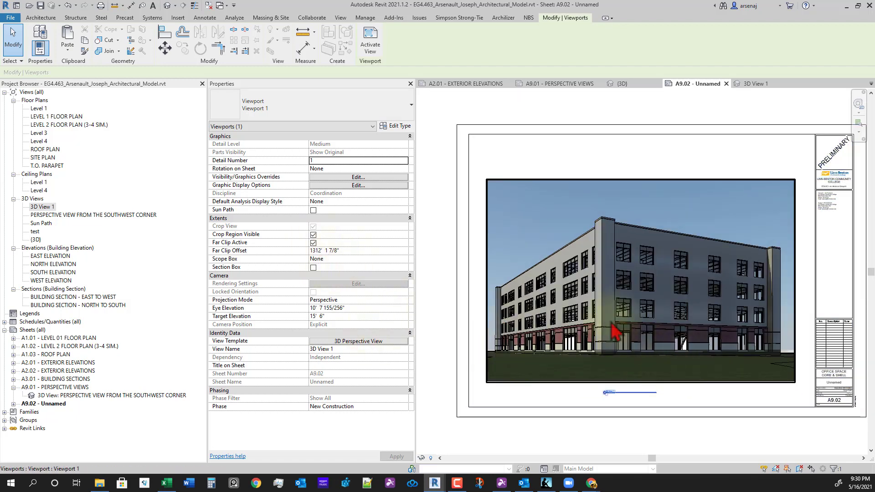
click(313, 234)
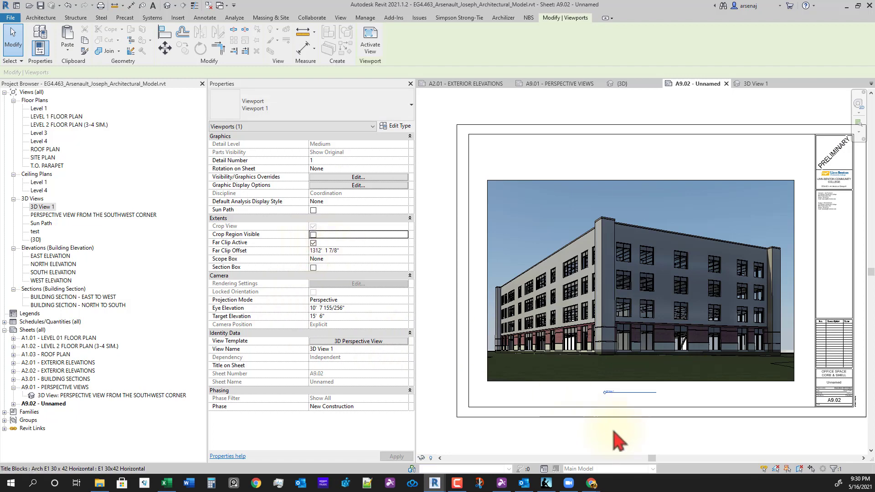
key(Escape)
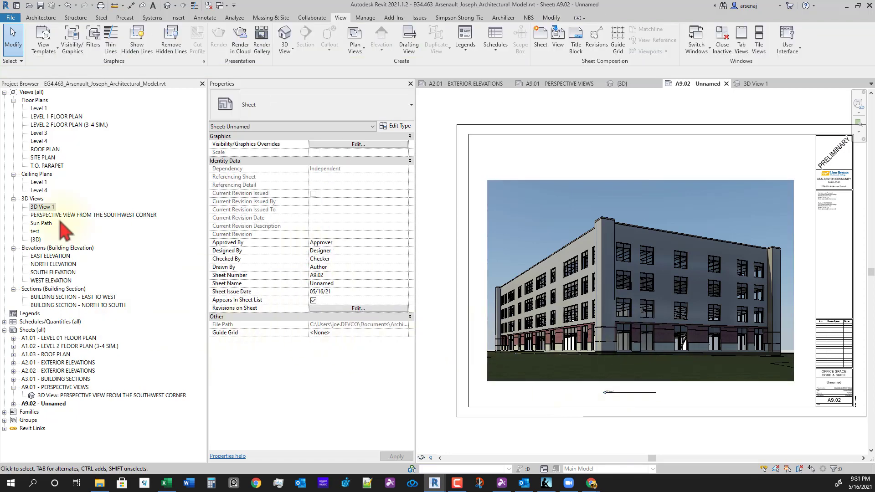
Step: Rename 3D View 1 as PERSPECTIVE VIEW FROM THE NORTHEAST CORNER, reusing the southwest perspective's name
click(78, 216)
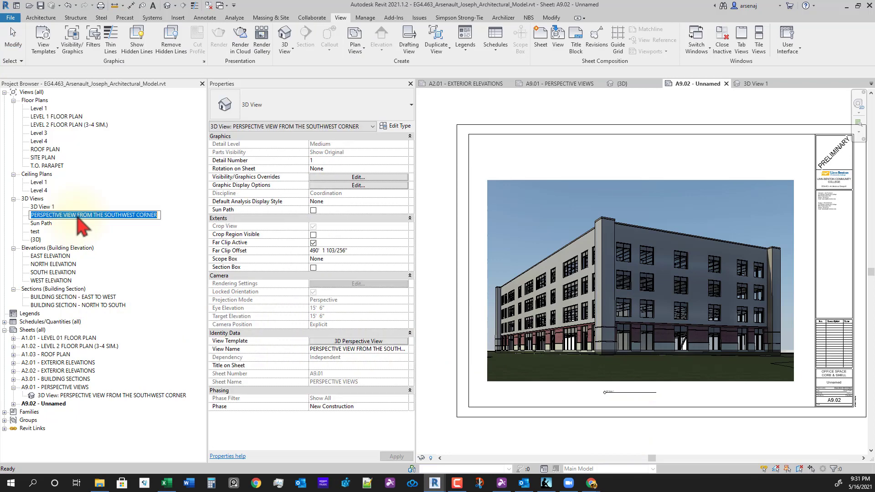
click(48, 208)
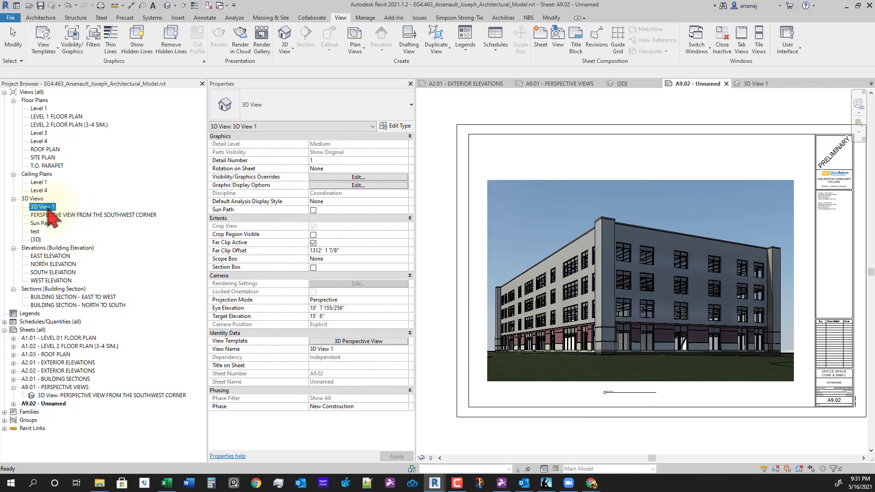
text(PERSPECTIVE VIEW FROM THE SOUTHWEST CORNER)
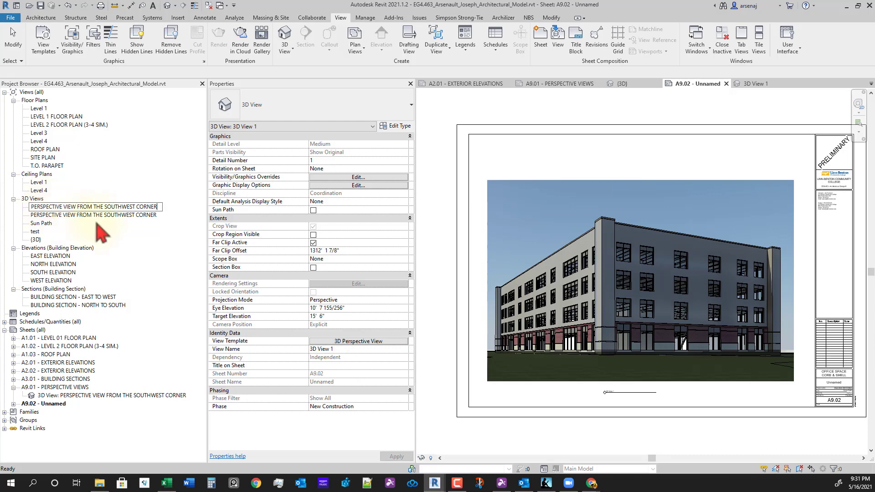
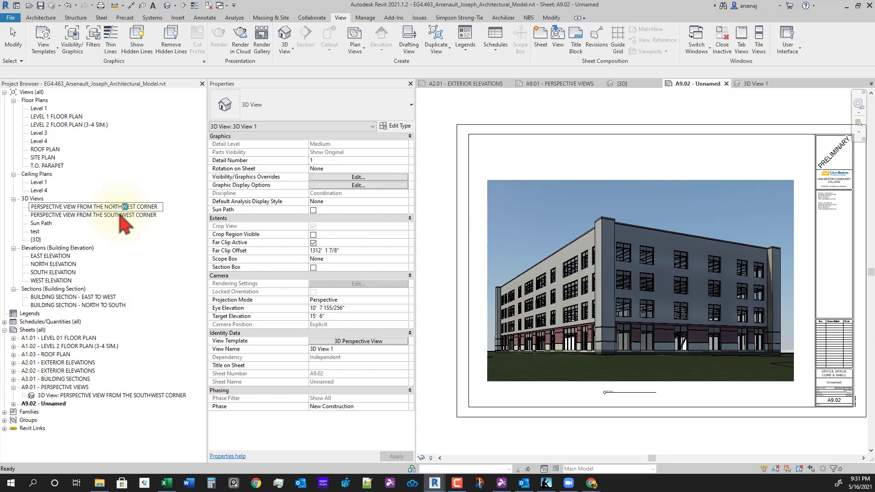
key(Return)
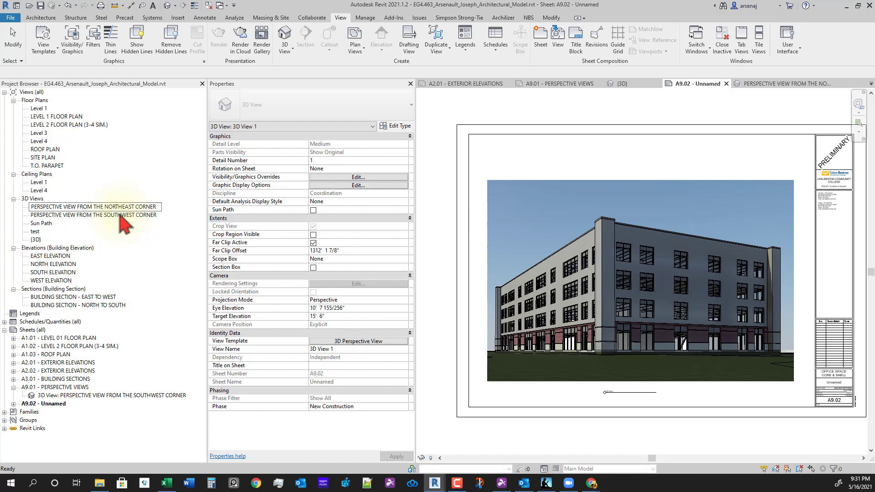
Step: Examine the view title beneath the perspective and the overall layout of sheet A9.02
scroll(640, 440, up, 1)
scroll(638, 431, up, 1)
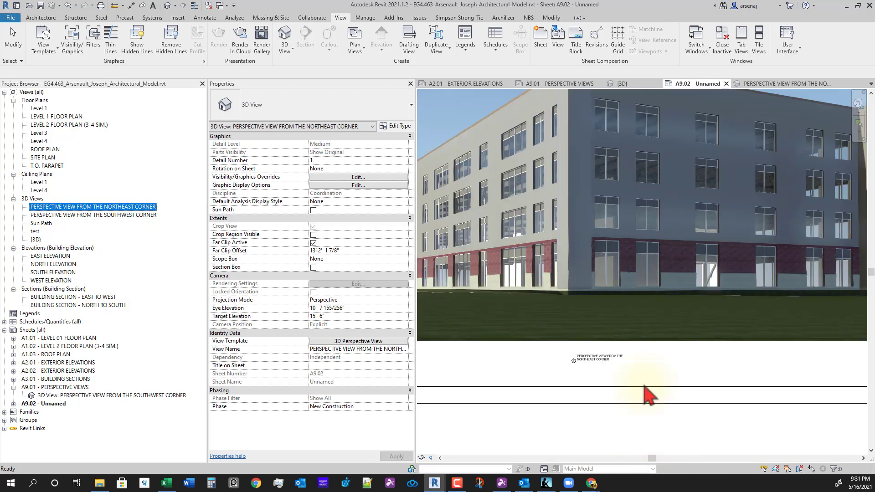
scroll(638, 386, down, 2)
middle_drag(565, 355, 620, 385)
scroll(597, 368, up, 3)
scroll(631, 397, down, 4)
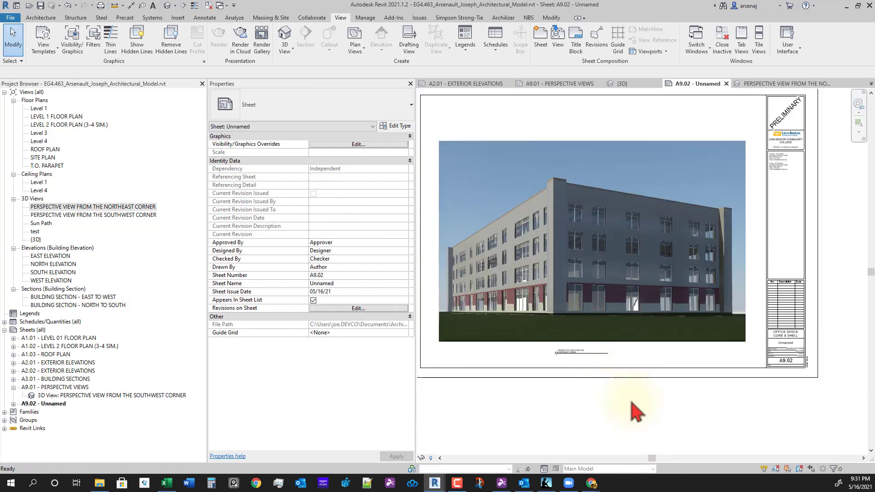
middle_drag(588, 359, 586, 360)
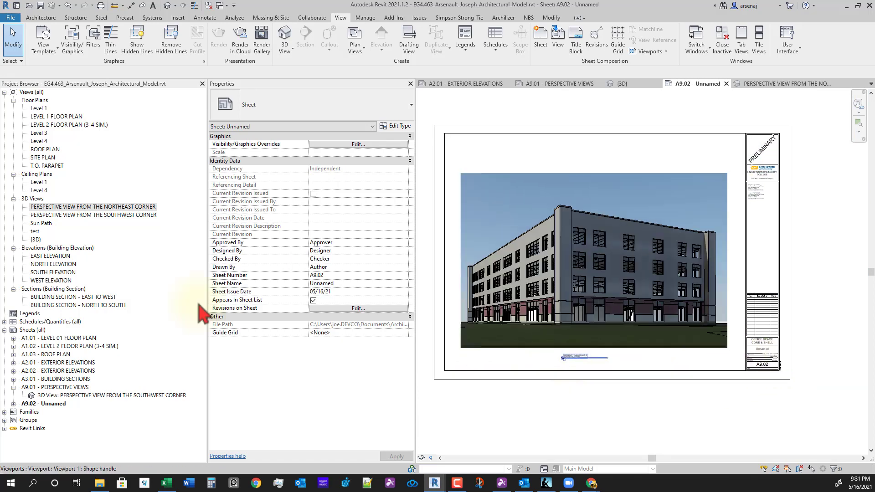
Step: Collapse sheet A9.01's view list and rename sheet A9.02 as PERSPECTIVE VIEW
click(14, 387)
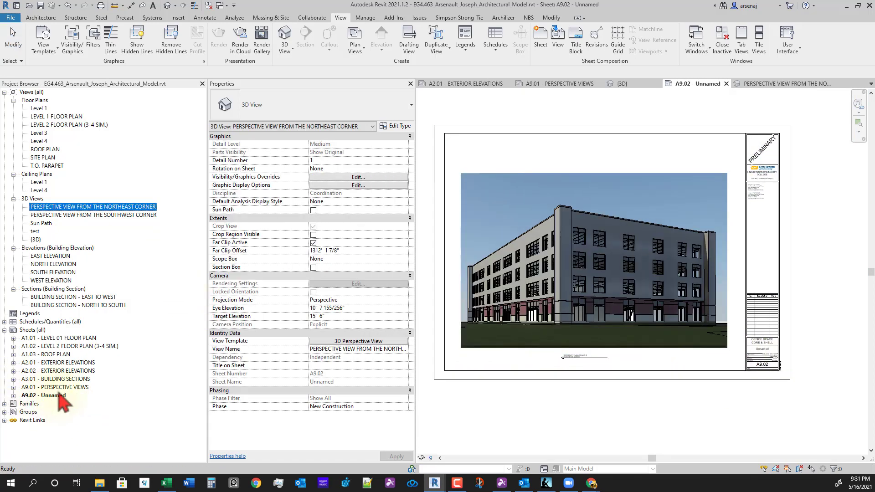
click(54, 396)
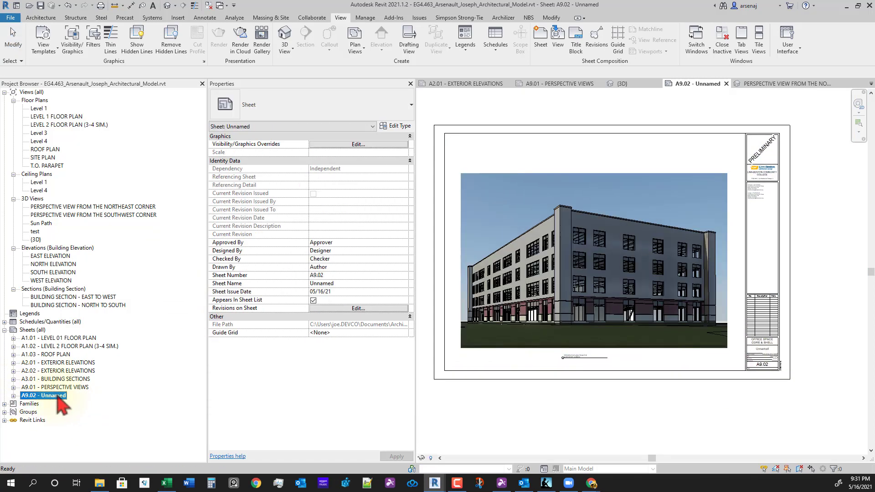
click(57, 396)
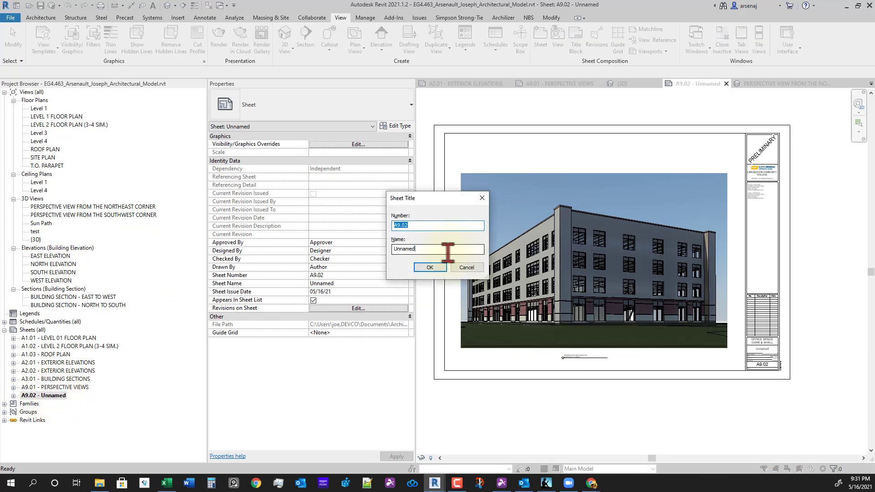
drag(449, 252, 374, 265)
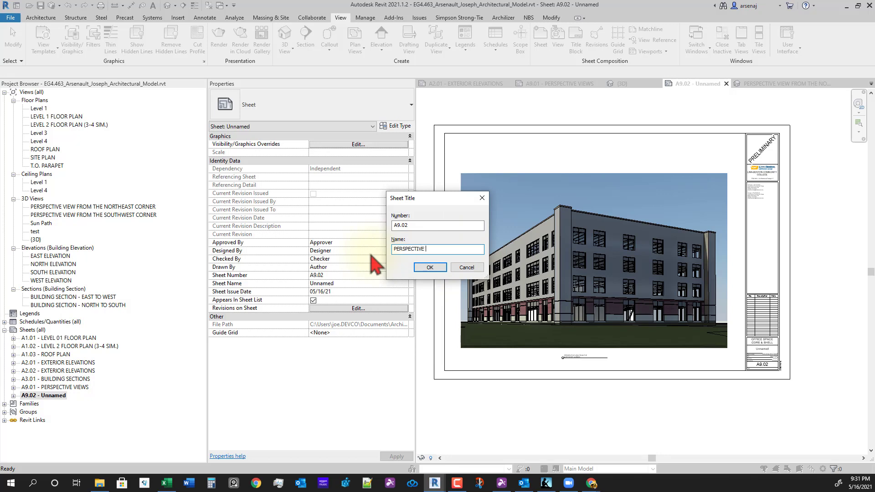
key(Return)
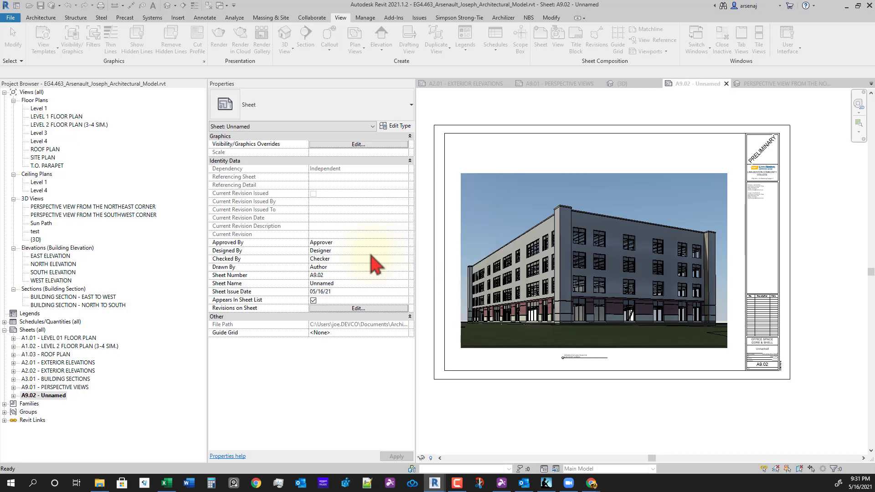
Step: Rename sheet A9.01 as PERSPECTIVE VIEW, dropping the plural
click(68, 387)
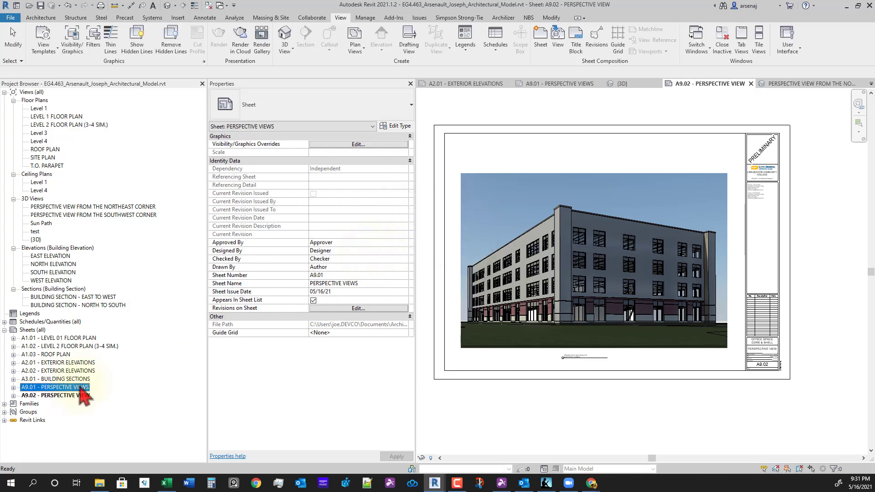
key(F2)
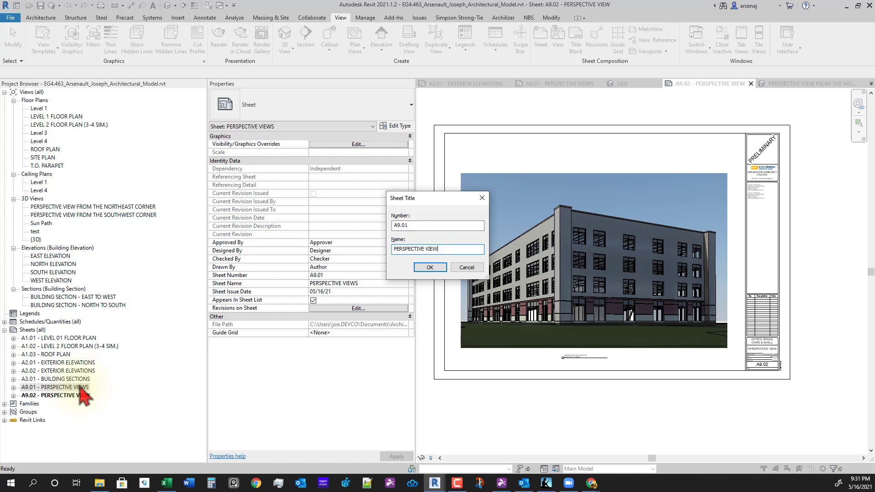
key(Return)
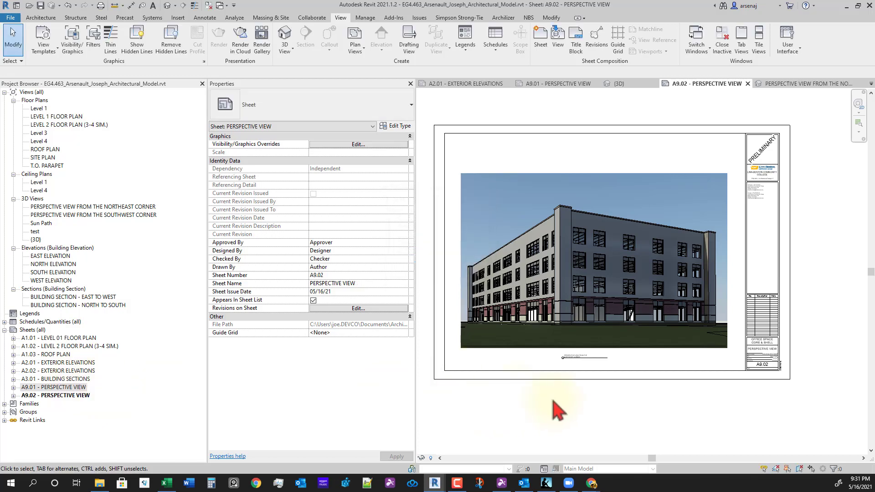
middle_drag(615, 400, 576, 439)
scroll(604, 406, down, 1)
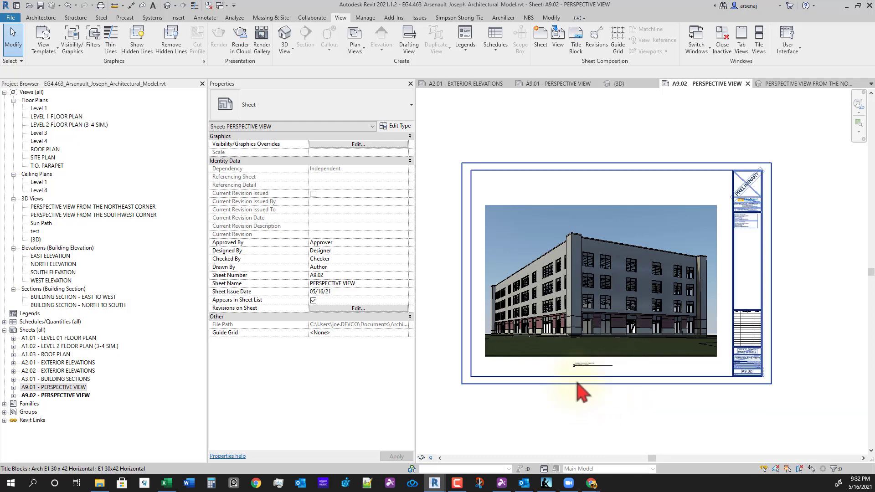
middle_drag(615, 402, 643, 411)
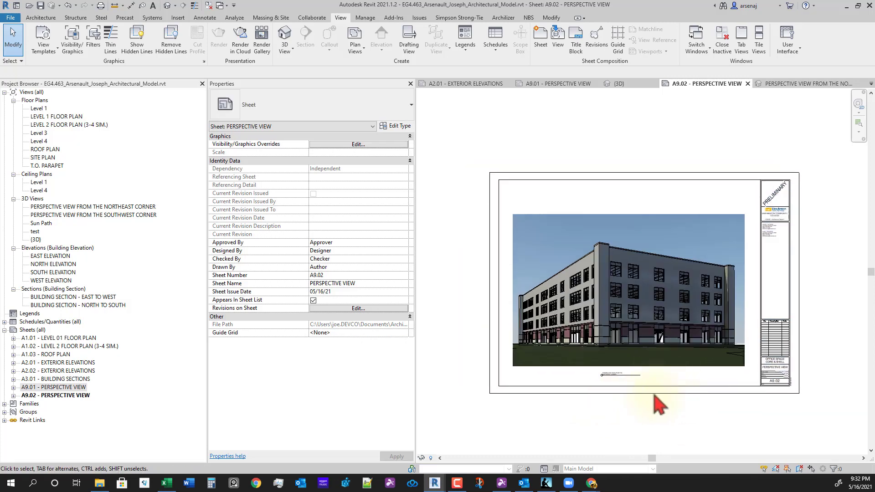
scroll(641, 406, up, 2)
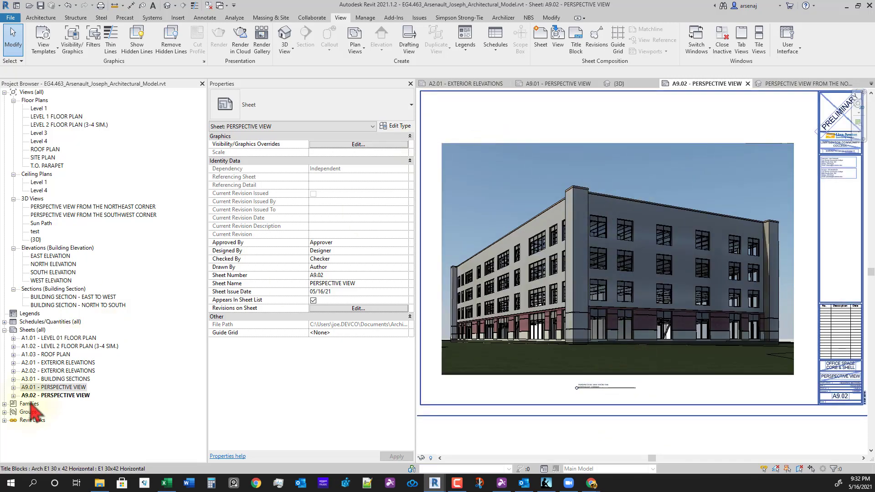
Step: Open sheet A1.01 - LEVEL 01 FLOOR PLAN and activate its floor plan viewport for editing around the building cores
double_click(50, 338)
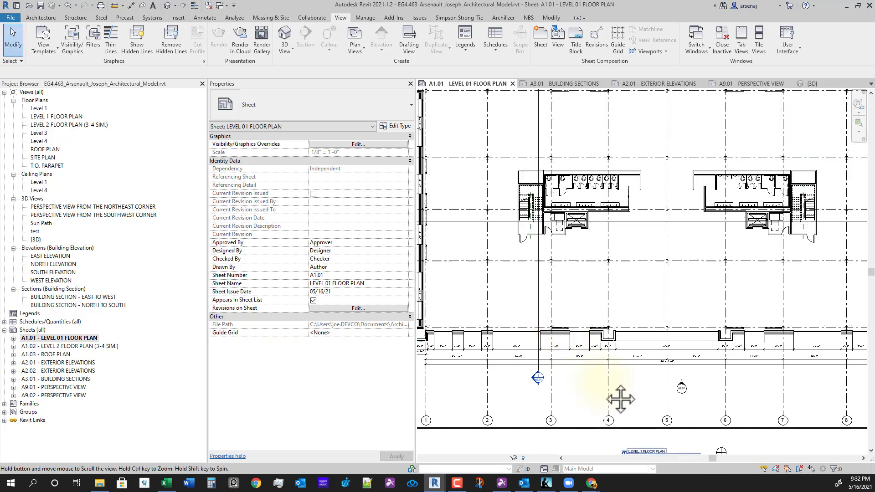
middle_drag(620, 369, 599, 371)
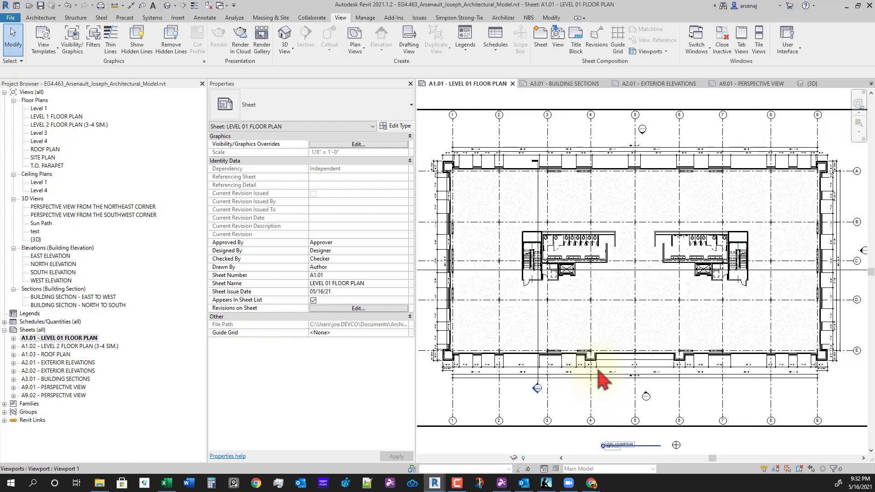
scroll(602, 293, up, 2)
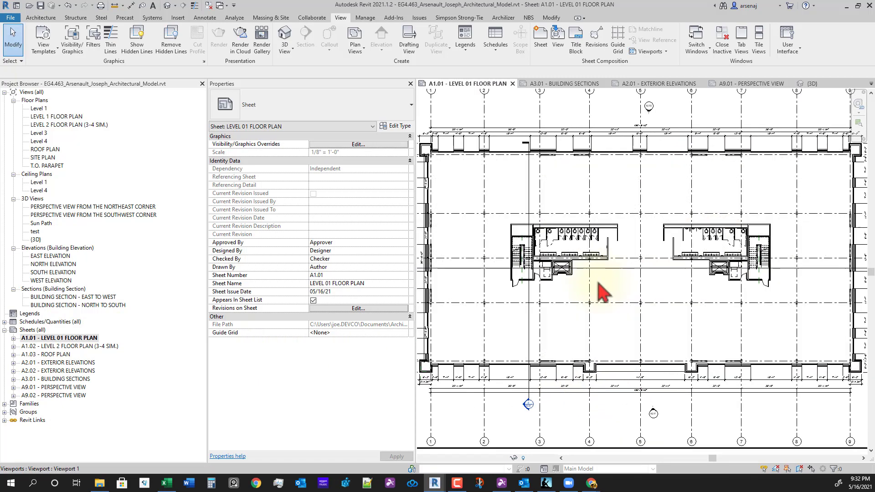
scroll(588, 296, down, 4)
scroll(557, 294, up, 5)
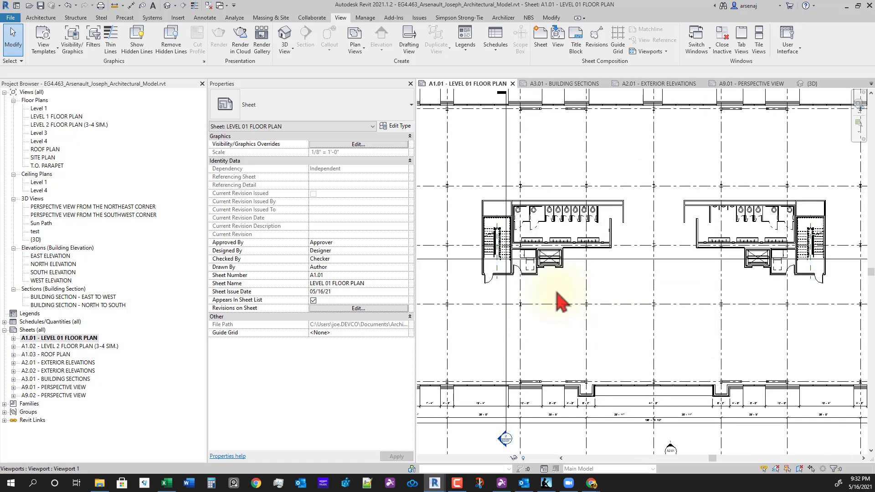
mouse_move(612, 352)
middle_down()
mouse_move(618, 361)
mouse_move(606, 367)
mouse_move(611, 357)
middle_up()
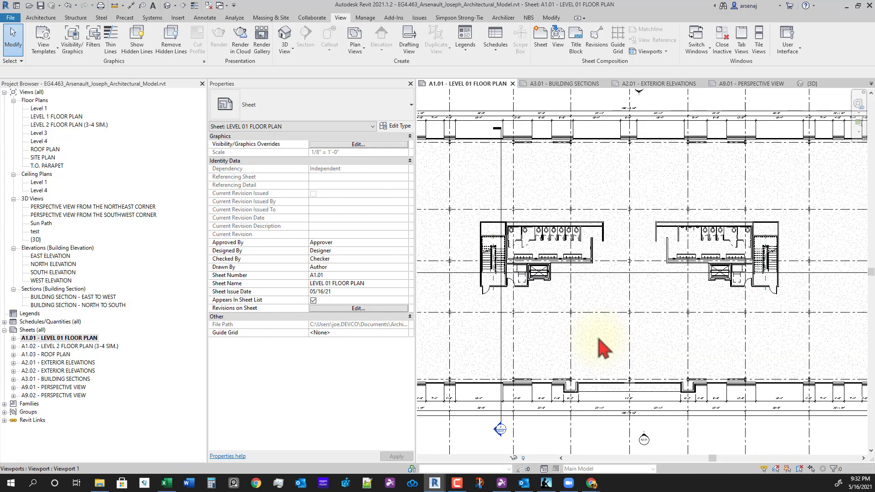
scroll(595, 326, down, 1)
scroll(596, 313, up, 1)
scroll(603, 326, down, 2)
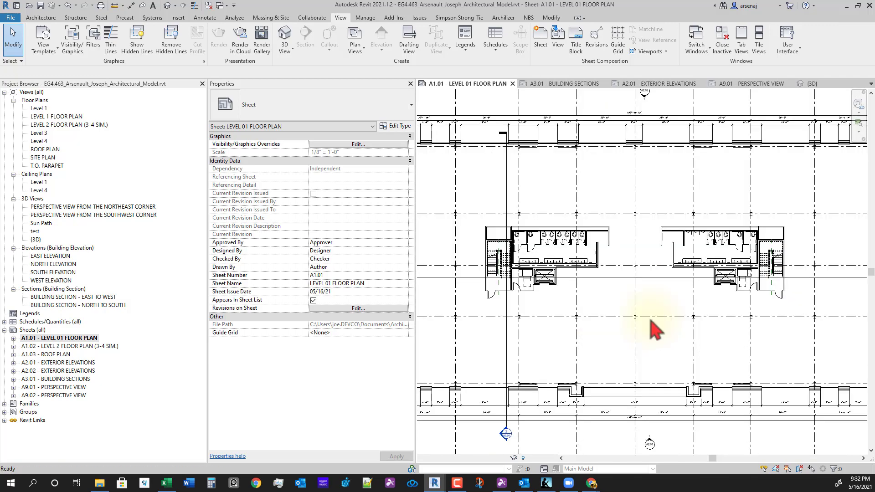
scroll(624, 324, up, 1)
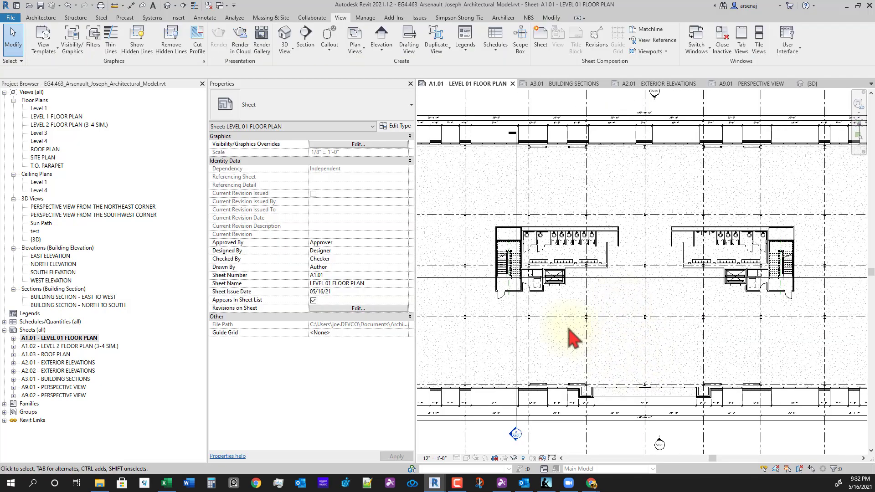
double_click(565, 339)
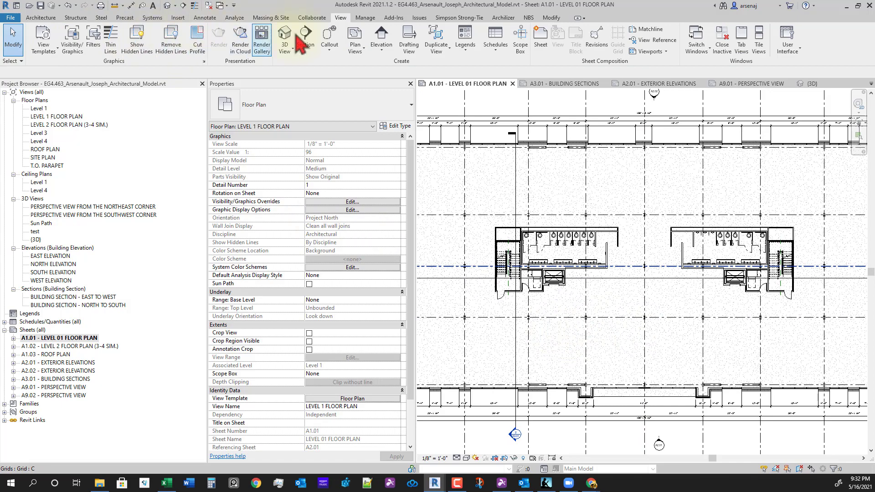
Step: Draw a callout around the restroom block of the western core on the Level 1 floor plan
click(336, 44)
scroll(524, 228, up, 3)
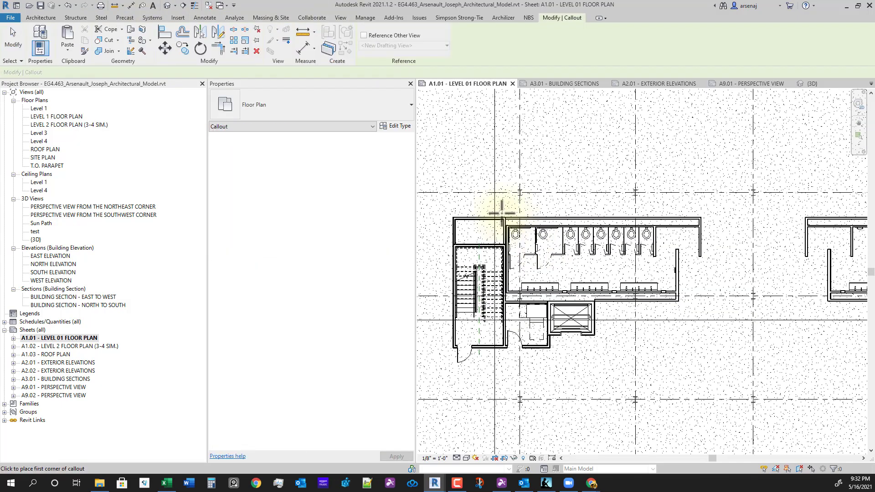
click(501, 213)
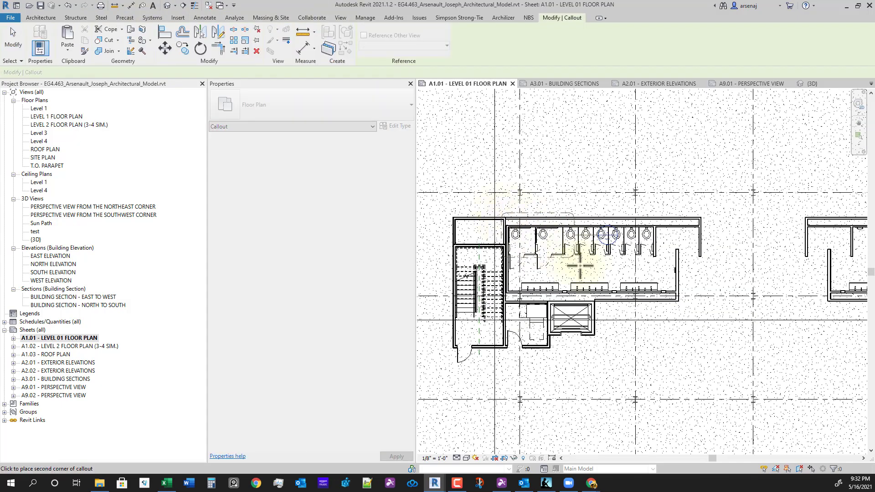
click(711, 310)
key(Escape)
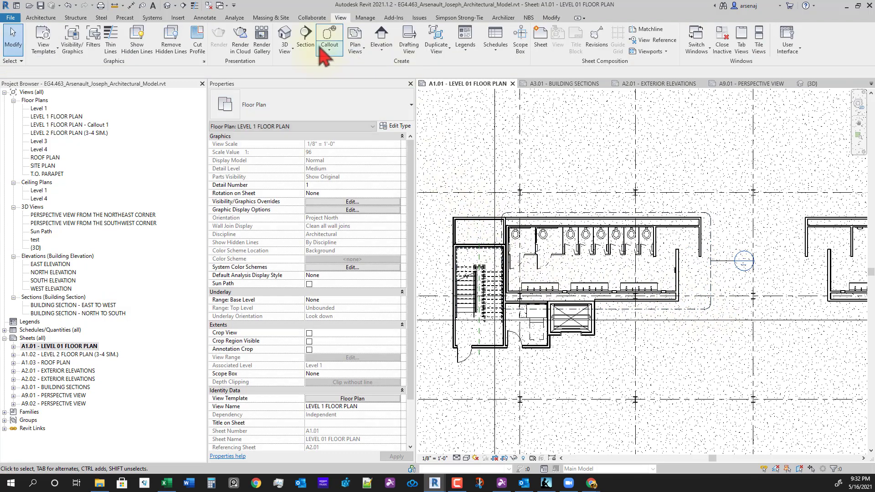
Step: Draw a callout around the western core's stairwell and move its callout head to the west side of the boundary
click(445, 214)
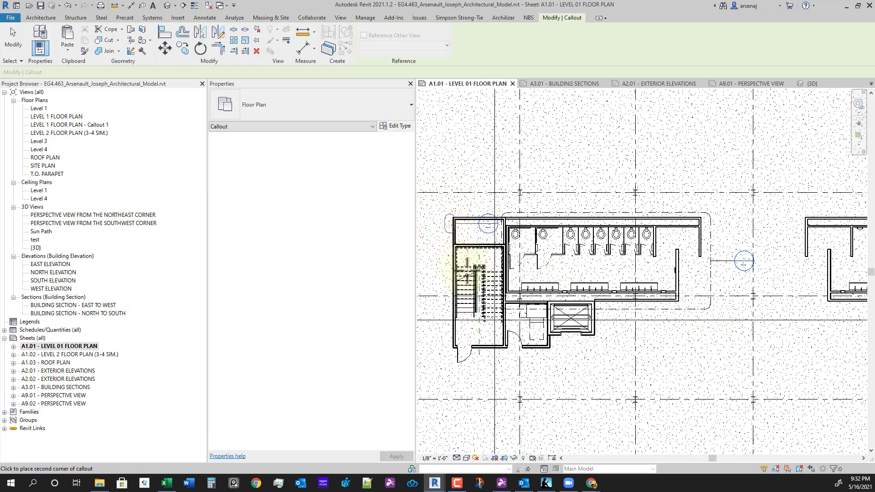
click(513, 363)
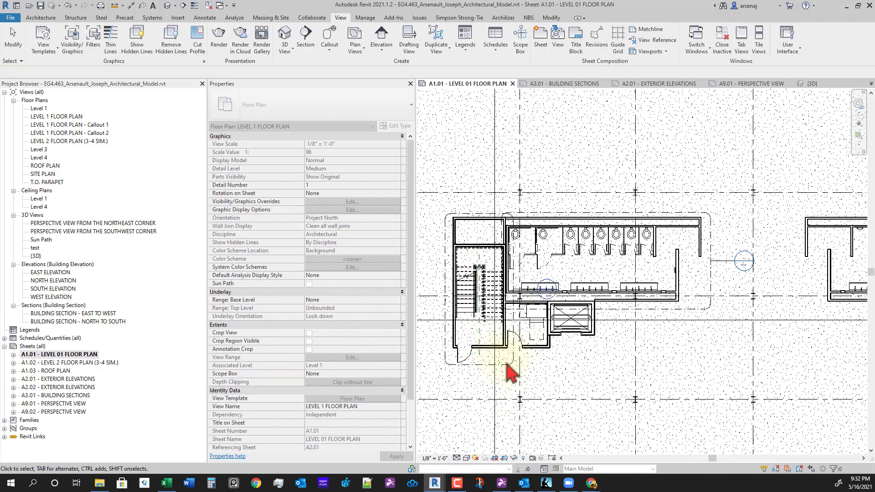
middle_drag(524, 323, 587, 311)
drag(600, 288, 481, 269)
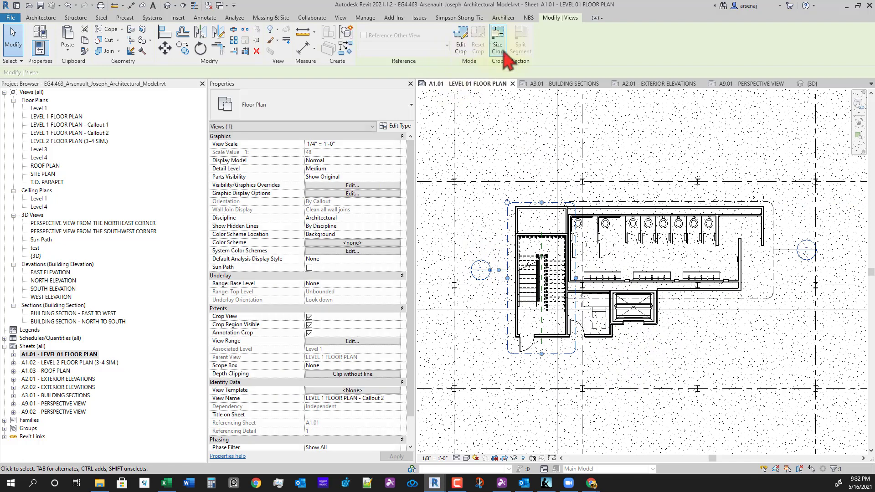
key(Escape)
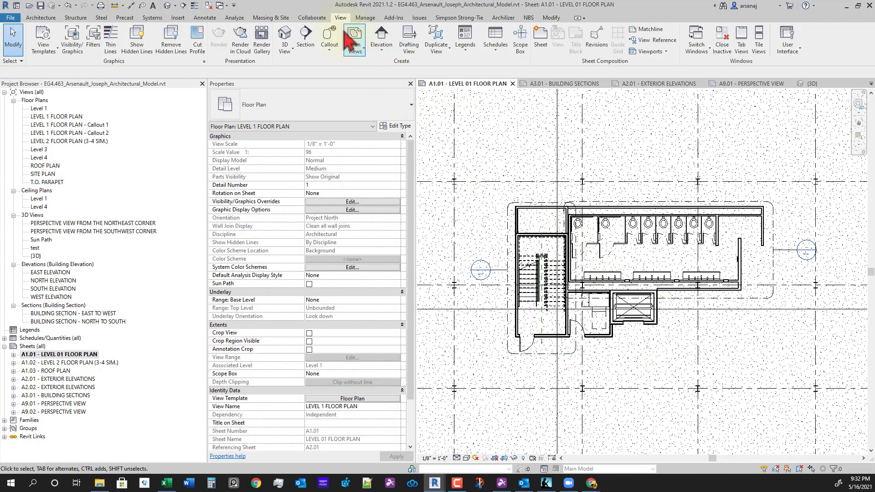
Step: Draw a callout around the western core's elevator and move its head diagonally below the boundary's southeast corner
click(339, 32)
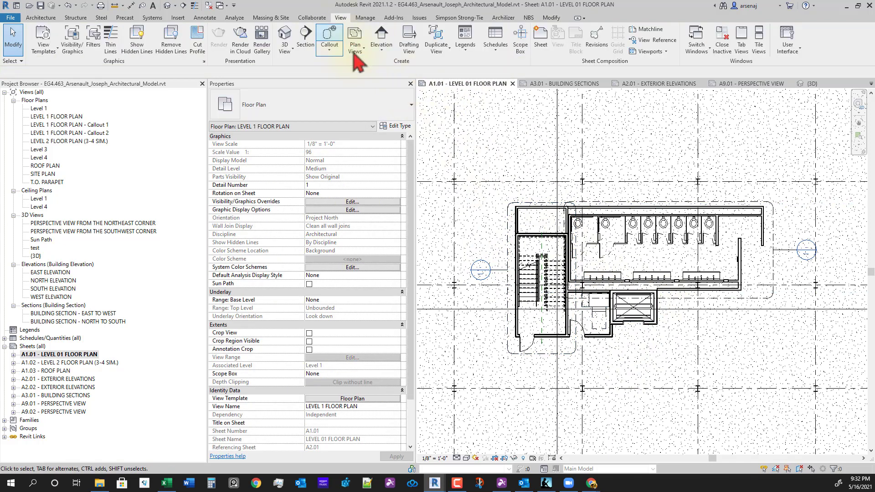
click(609, 329)
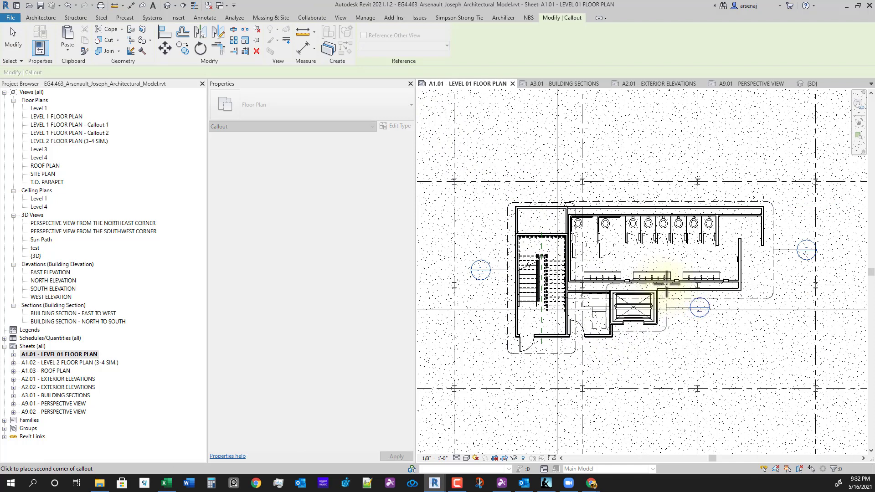
click(667, 284)
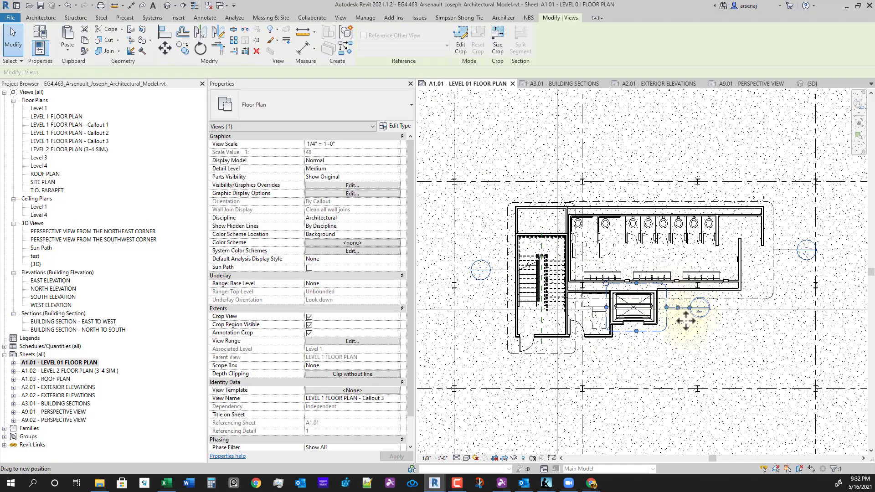
drag(686, 322, 673, 341)
scroll(723, 381, down, 1)
middle_drag(722, 381, 689, 379)
scroll(745, 386, down, 1)
middle_drag(746, 385, 650, 391)
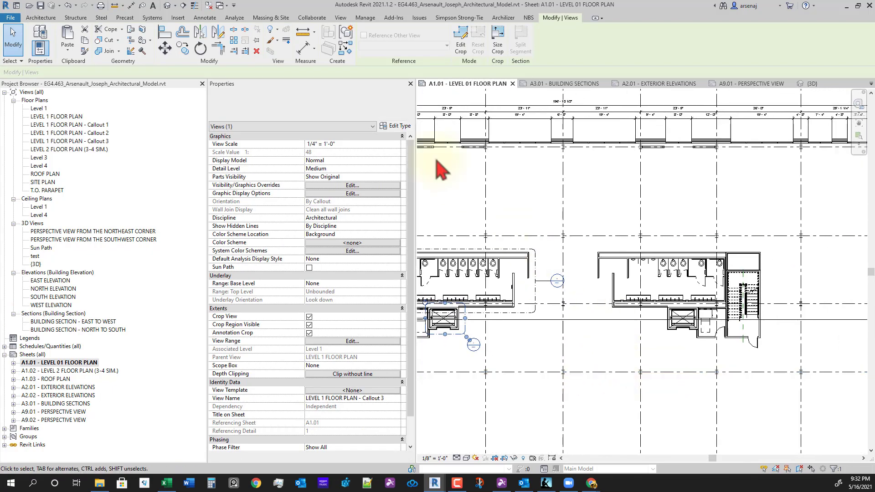
key(Escape)
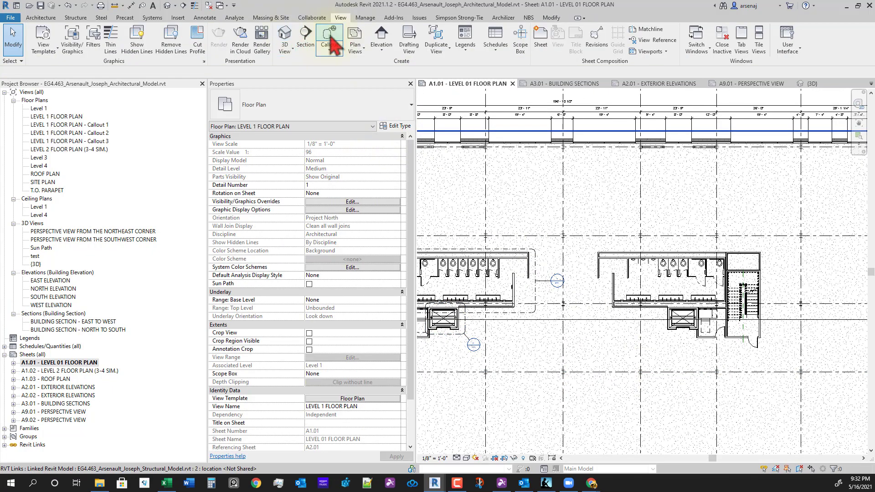
Step: Draw a callout around the restroom block of the eastern core and select it
click(315, 40)
scroll(597, 255, up, 1)
click(591, 247)
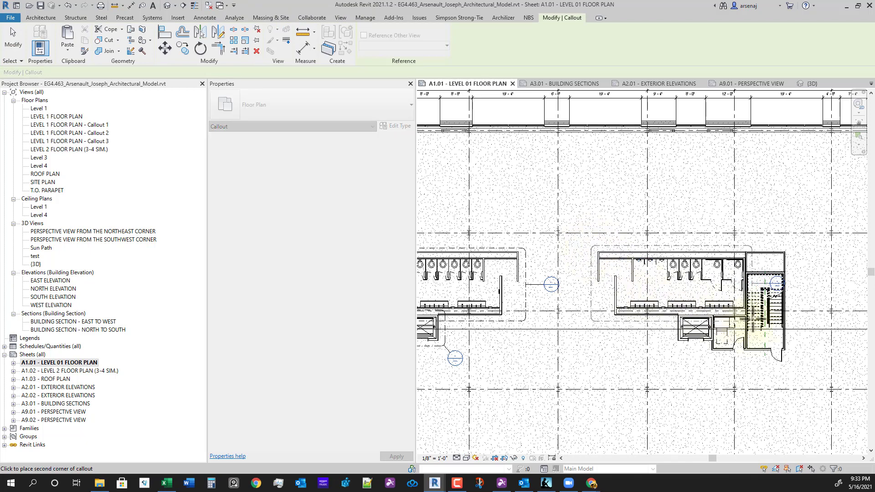
click(661, 247)
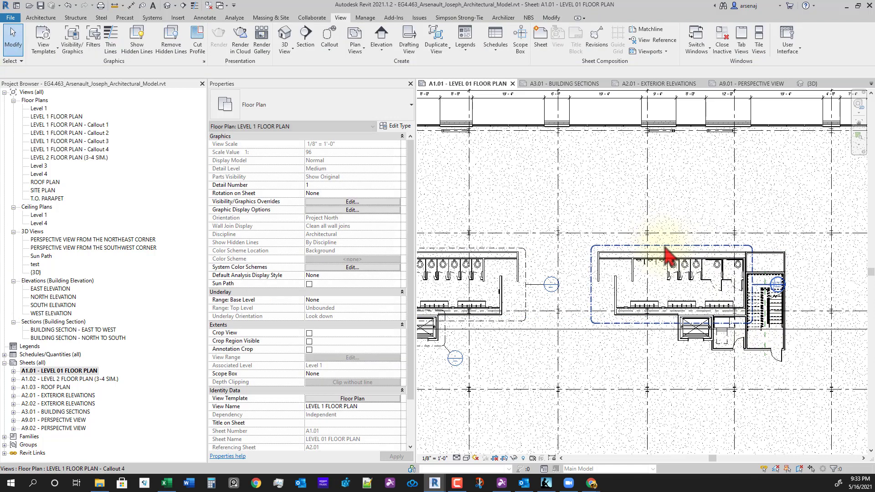
Step: Move the callout heads of the eastern and western restroom callouts to the north side of their boundaries
drag(770, 285, 592, 331)
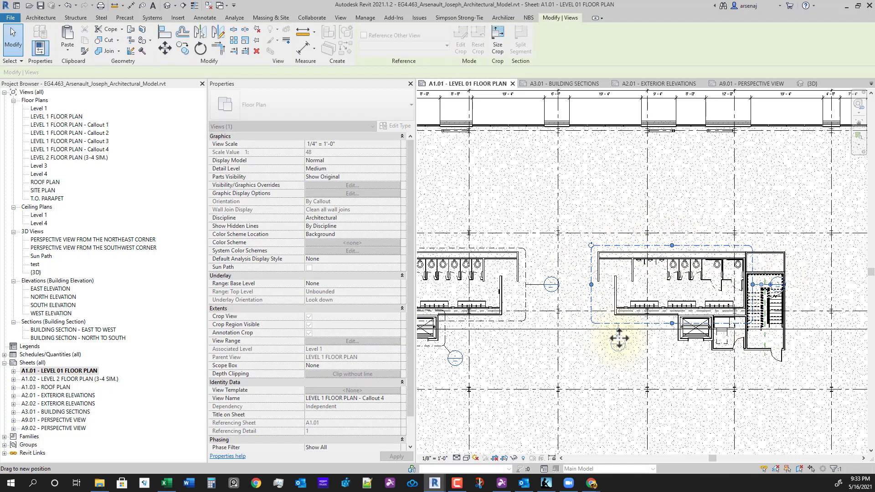
click(543, 285)
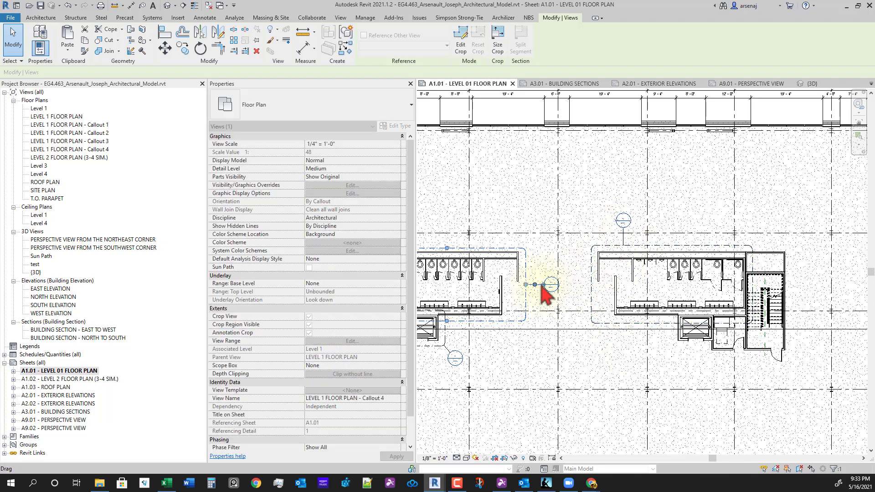
drag(543, 285, 495, 227)
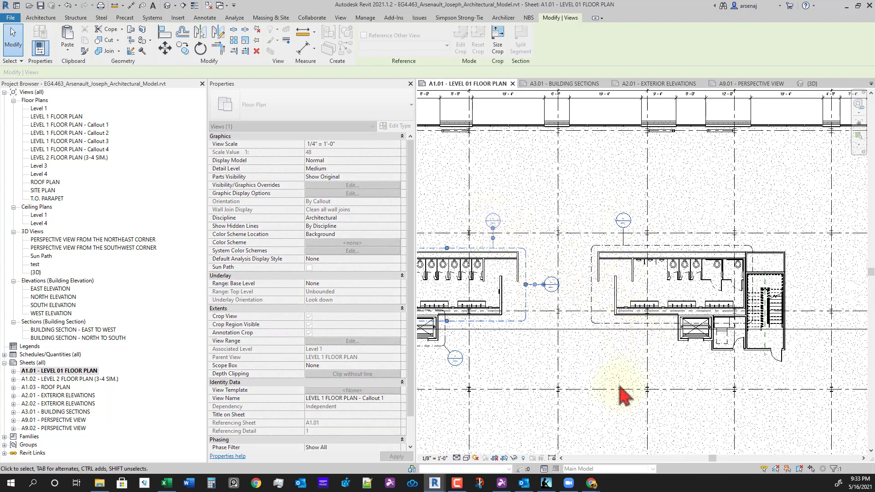
middle_drag(619, 384, 605, 371)
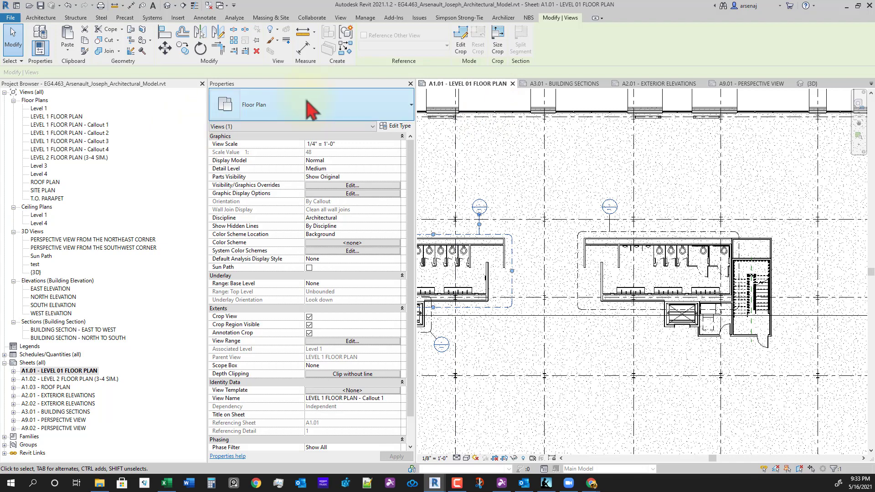
scroll(519, 280, down, 2)
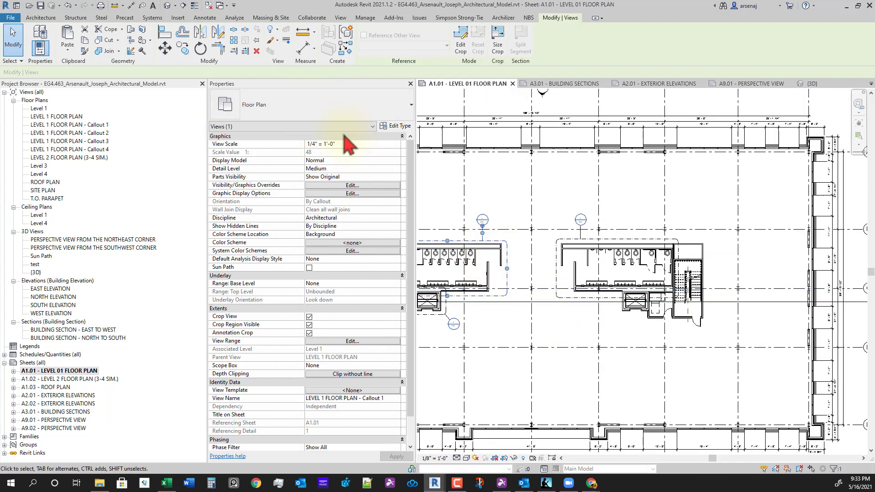
key(Escape)
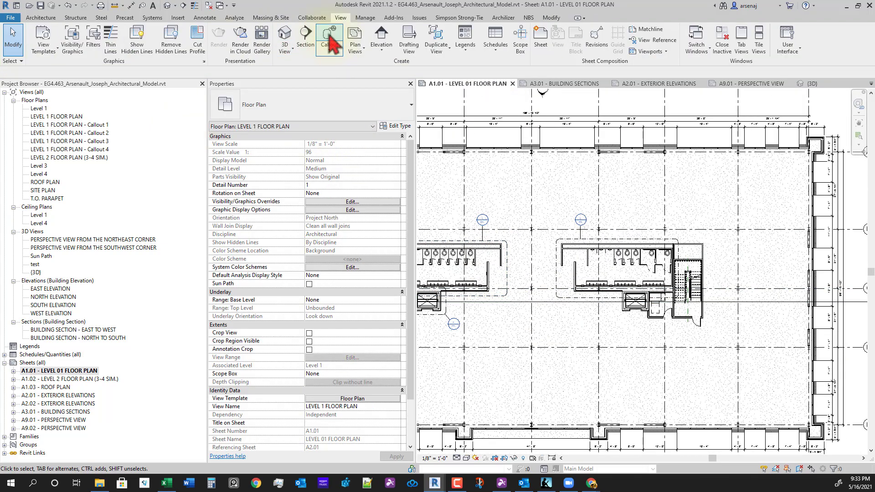
Step: Draw a callout around the eastern core's elevator and adjoining room and move its head diagonally below the boundary's southwest corner
click(329, 35)
scroll(628, 306, up, 3)
click(609, 266)
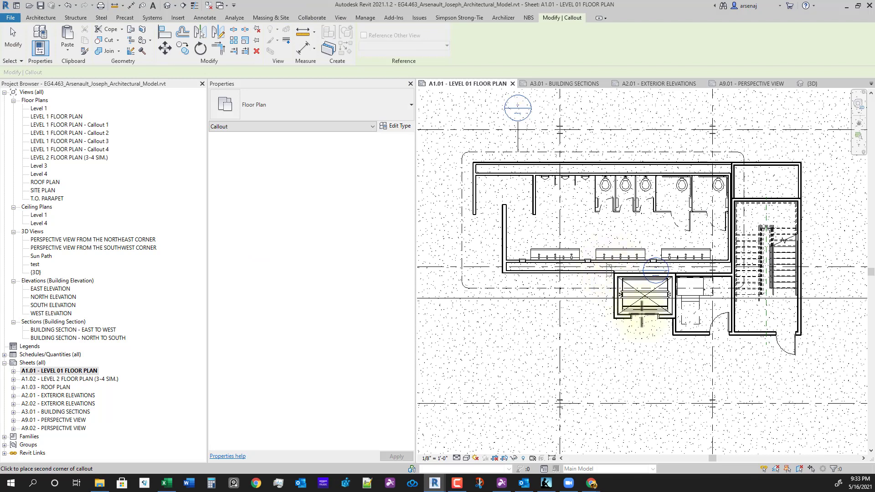
click(741, 346)
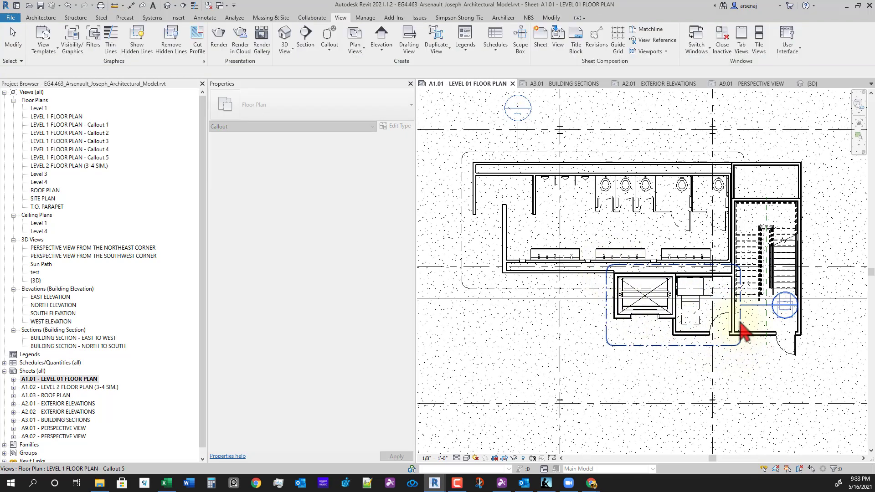
drag(588, 351, 600, 354)
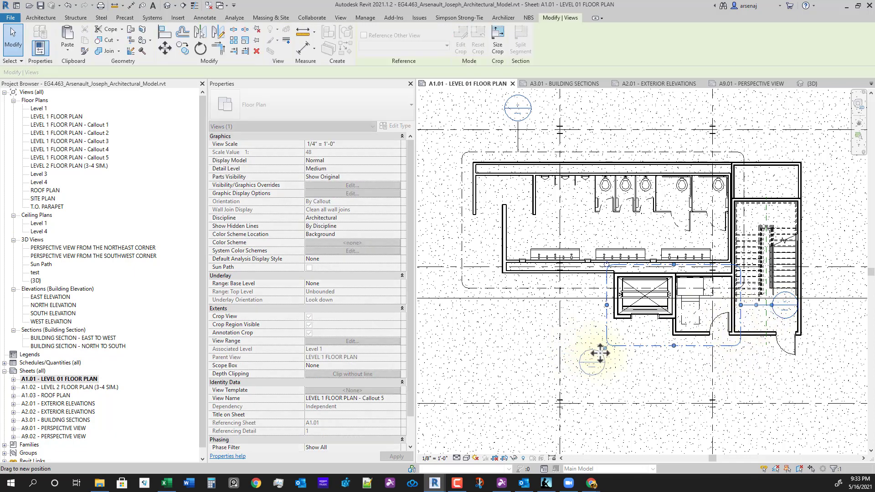
Step: Enlarge the western elevator callout's boundary south and west to take in the adjoining room, and reposition its head below the southeast corner
scroll(598, 401, down, 1)
middle_drag(598, 401, 855, 362)
scroll(505, 335, up, 1)
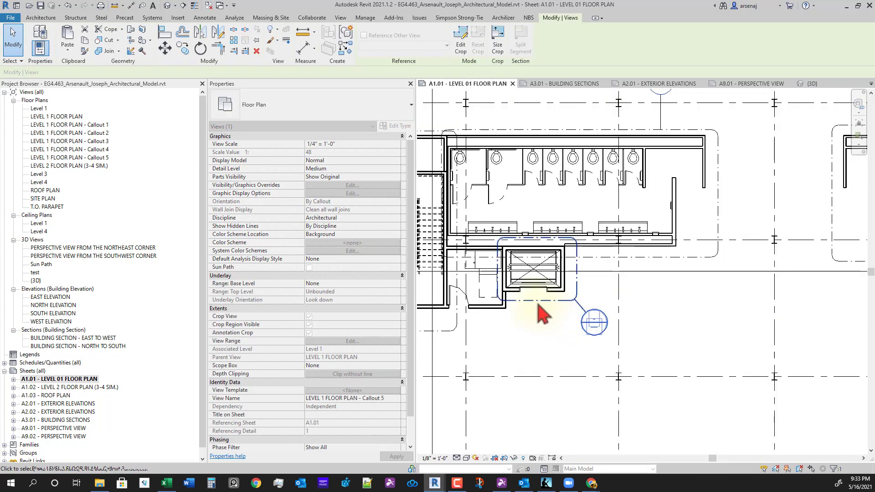
click(539, 301)
middle_drag(574, 351, 628, 352)
drag(589, 302, 635, 327)
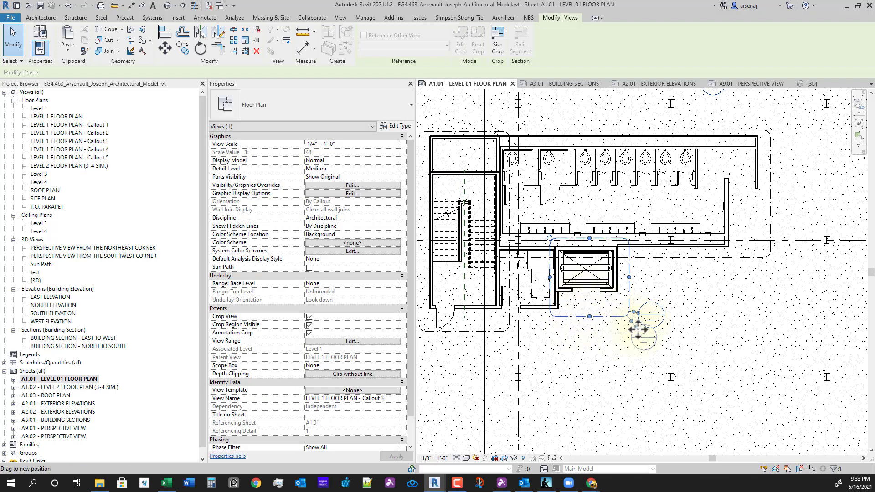
drag(550, 277, 491, 268)
Step: Draw a callout around the eastern core's stairwell on the Level 1 floor plan
scroll(559, 296, down, 3)
middle_drag(791, 313, 492, 323)
scroll(547, 315, up, 1)
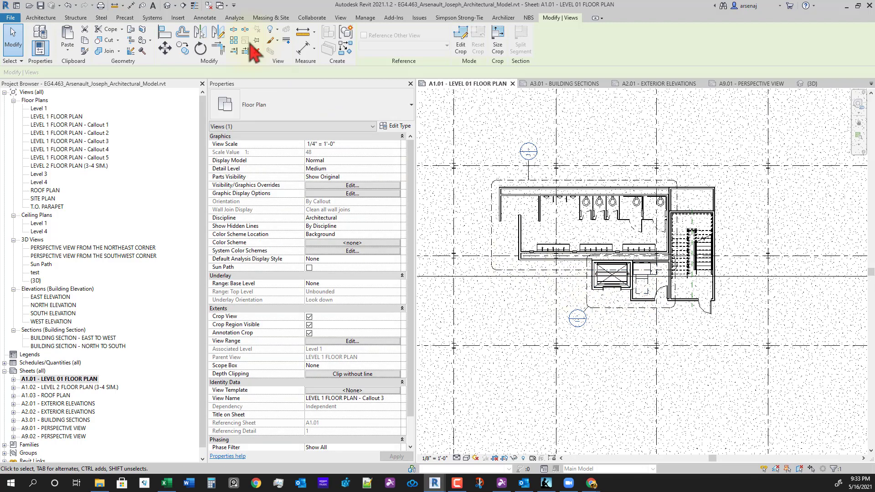
key(Escape)
click(366, 58)
scroll(698, 230, up, 2)
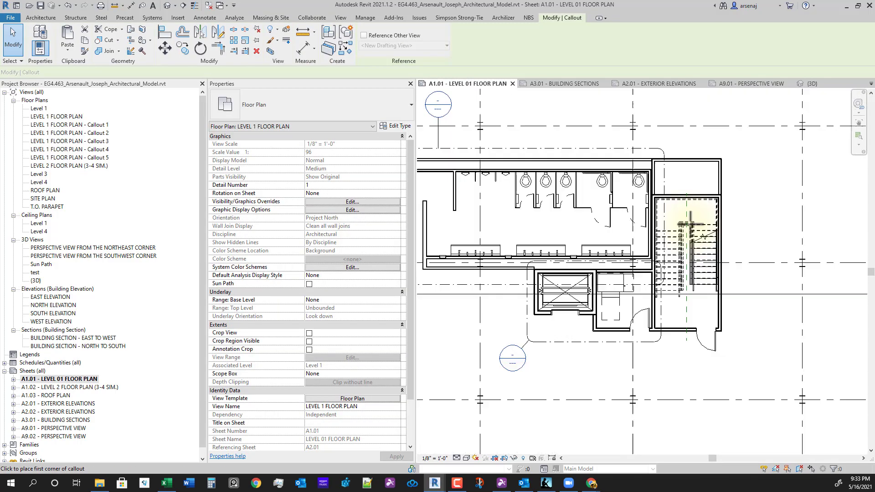
click(645, 146)
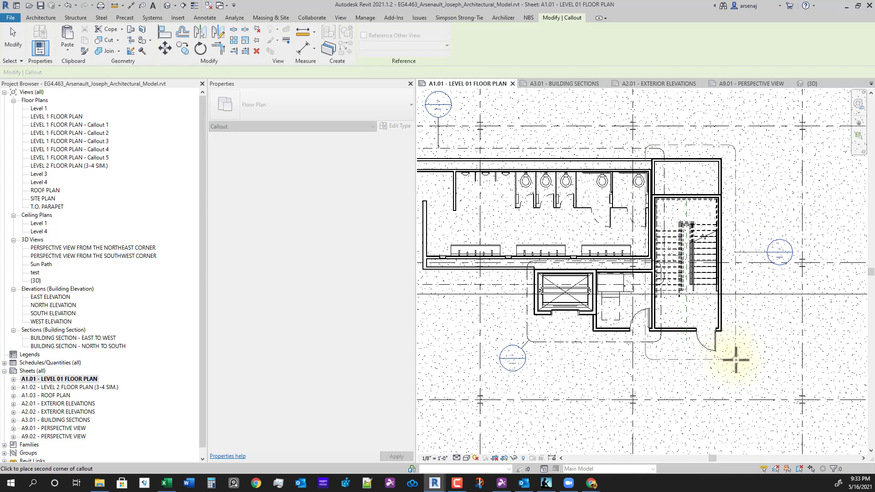
Step: Finish the callout around the east stair and move its bubble up slightly
click(736, 359)
scroll(752, 274, down, 1)
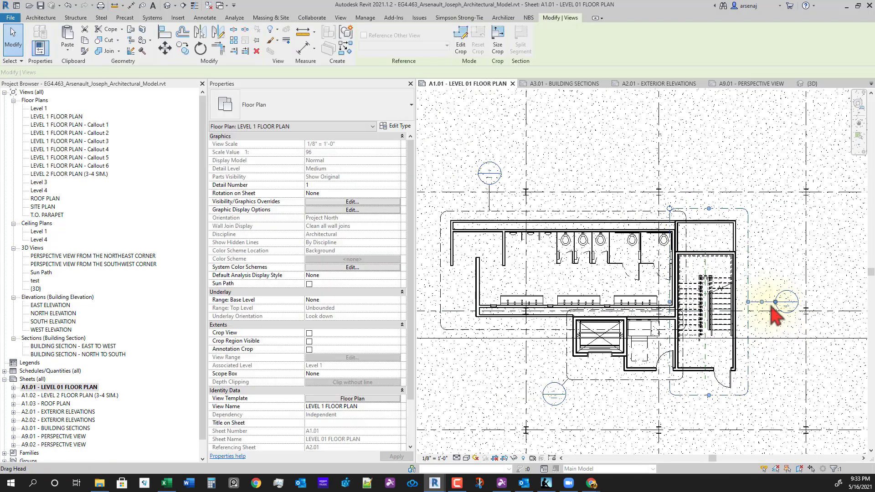
mouse_move(769, 282)
mouse_down()
mouse_move(767, 289)
mouse_move(766, 281)
mouse_up()
Step: Move the west stair callout's bubble up a little and deactivate the floor plan view on the sheet
scroll(573, 307, down, 3)
middle_drag(446, 310, 695, 315)
scroll(493, 310, up, 1)
scroll(494, 310, up, 1)
click(497, 289)
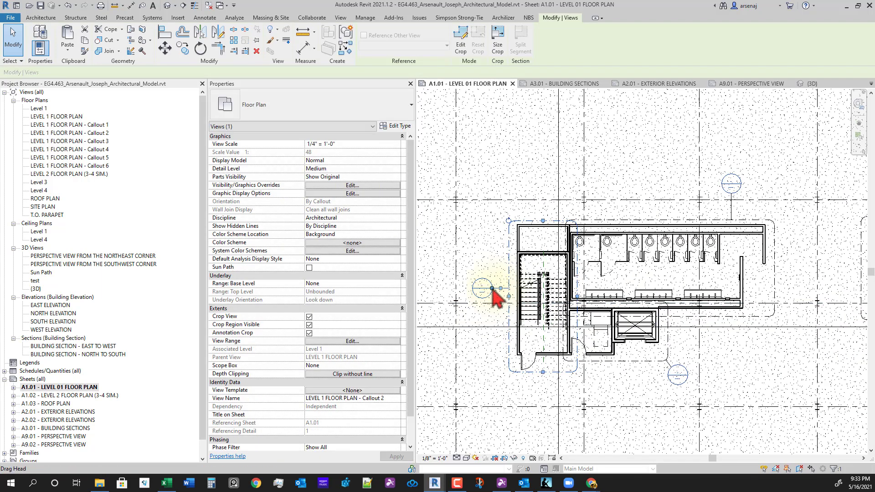
drag(492, 287, 491, 270)
click(661, 324)
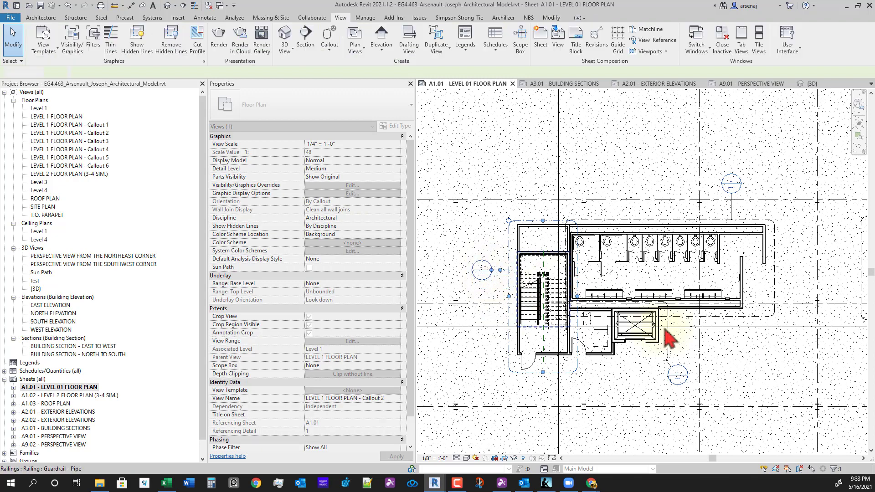
scroll(661, 332, down, 2)
middle_drag(675, 353, 644, 344)
scroll(650, 354, down, 3)
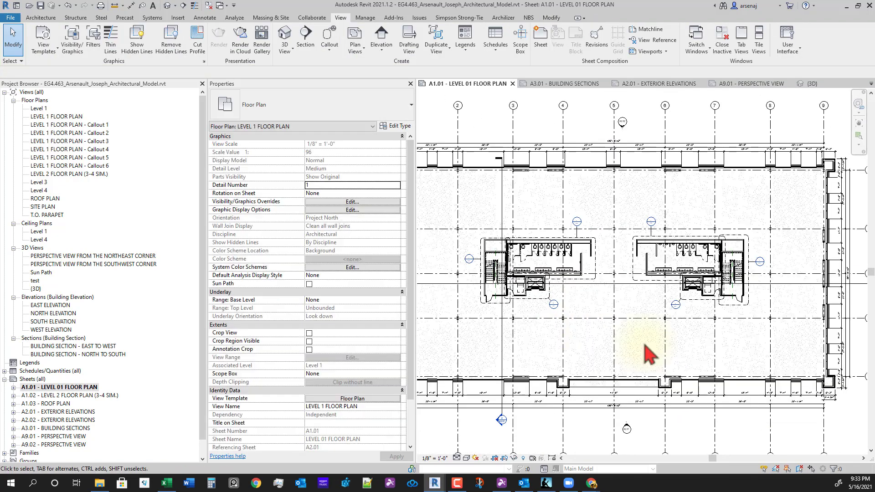
double_click(610, 132)
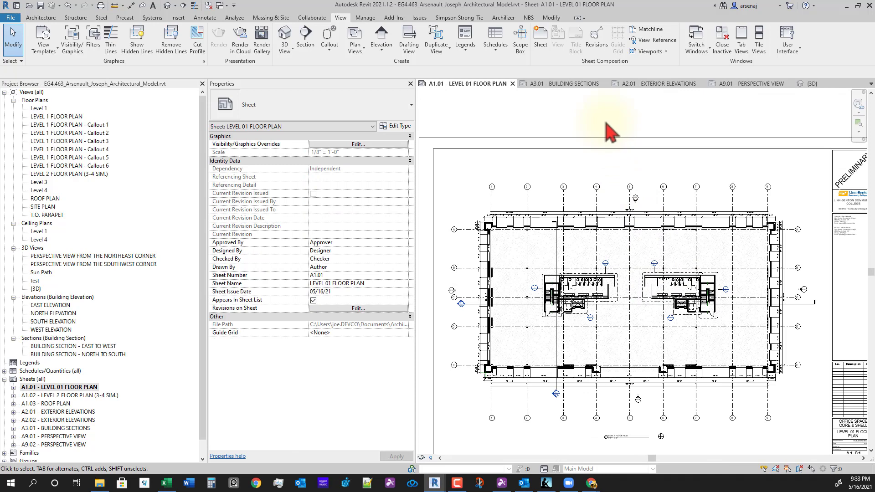
Step: Create a new sheet with the Arch E1 30 x 42 Horizontal title block and number it A4.01
click(541, 37)
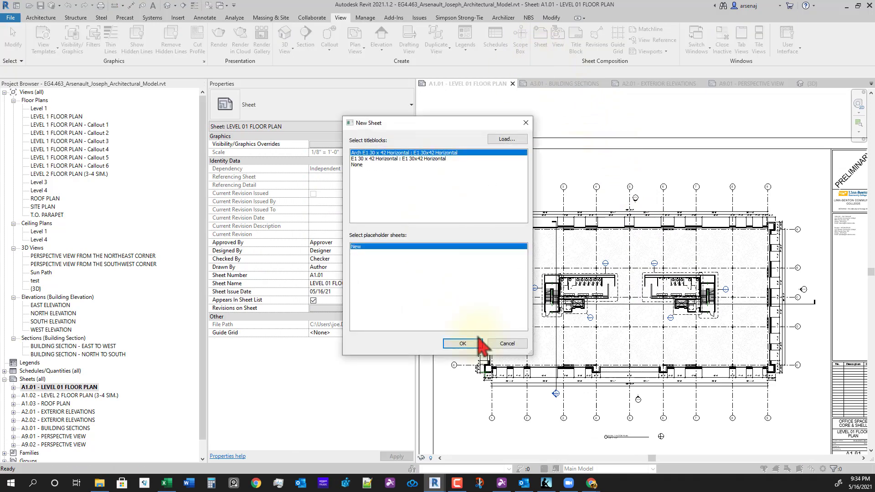
click(462, 344)
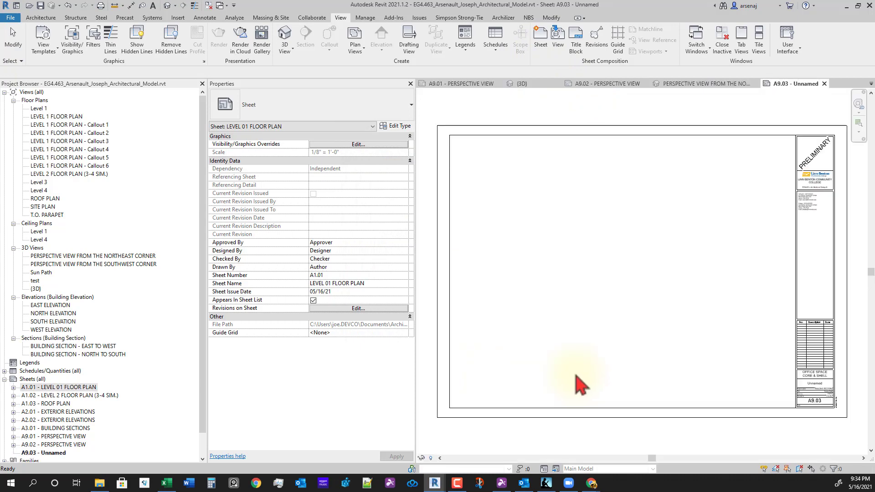
scroll(759, 407, up, 5)
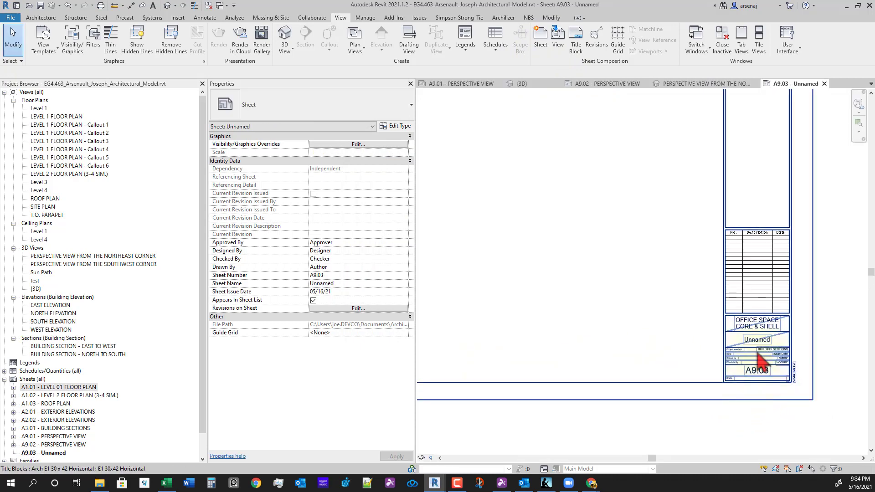
click(758, 378)
click(753, 373)
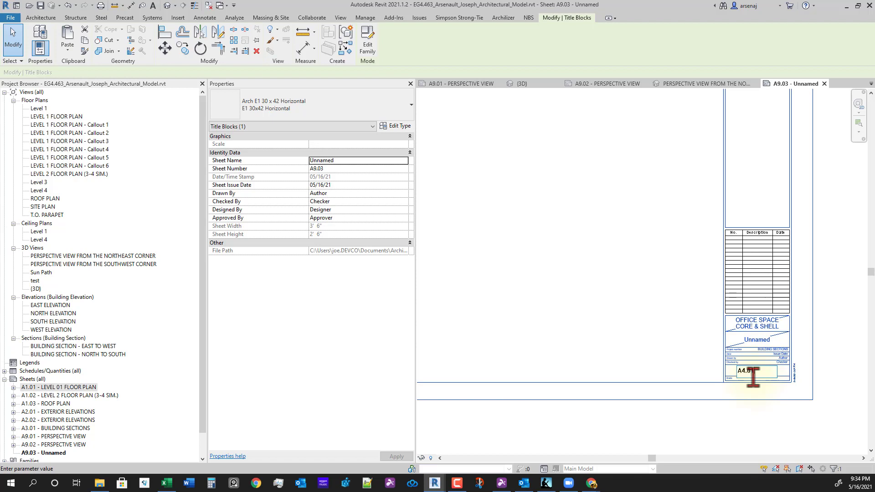
key(Return)
Step: Name sheet A4.01 ENLARGED RESTROOM PLANS in its title block
click(755, 339)
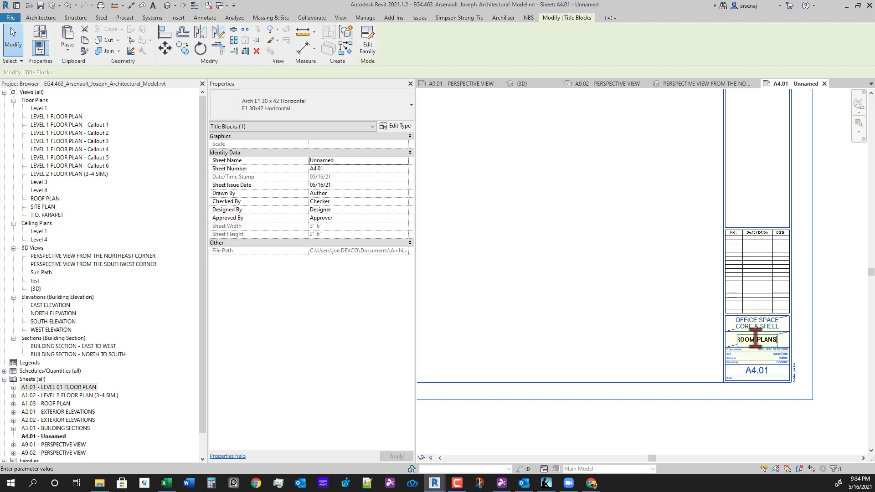
key(Return)
click(595, 346)
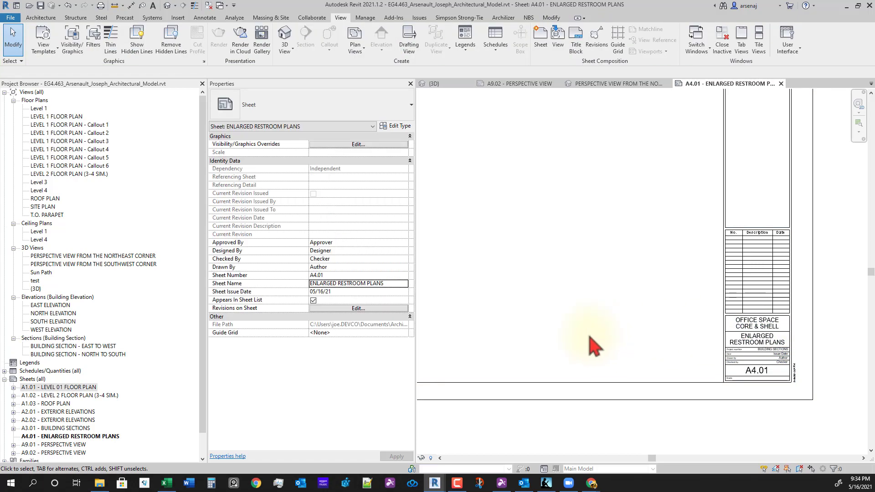
Step: Close all other open views and sheets, keeping only sheet A4.01 open
scroll(510, 294, down, 1)
middle_drag(536, 303, 625, 360)
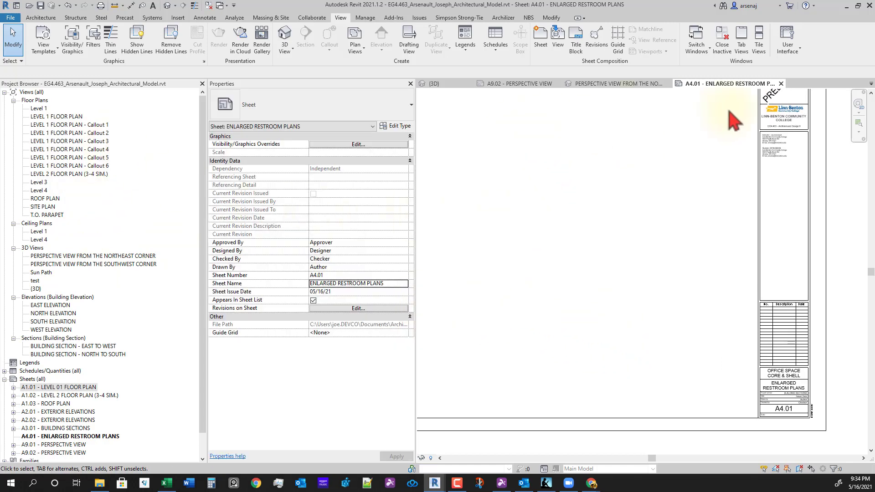
middle_click(446, 84)
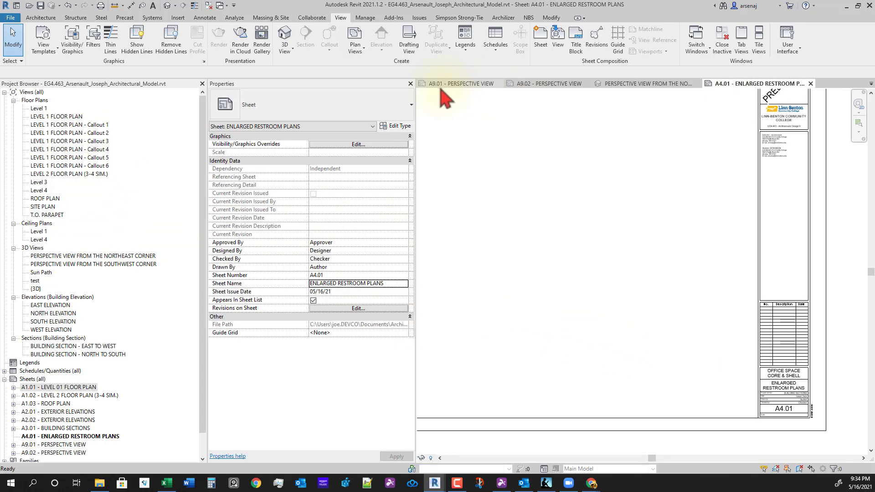
middle_click(439, 86)
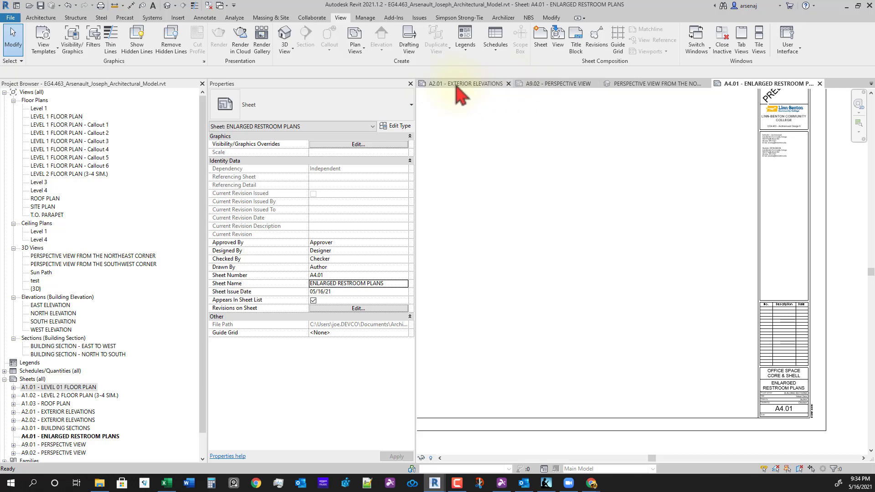
middle_click(460, 86)
middle_click(458, 87)
middle_click(459, 86)
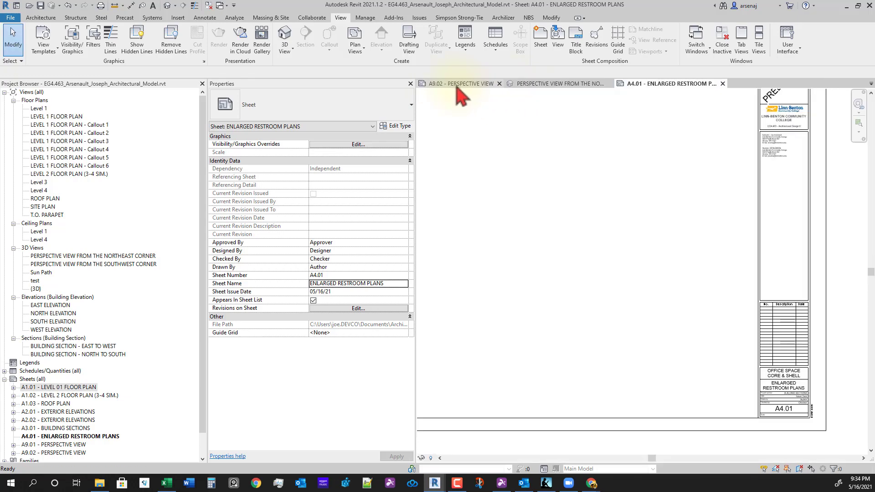
middle_drag(515, 238, 517, 238)
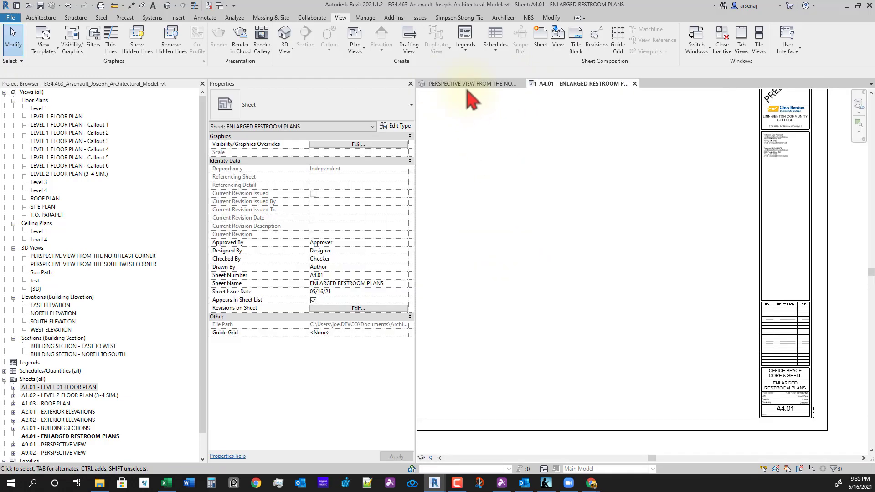
middle_click(447, 85)
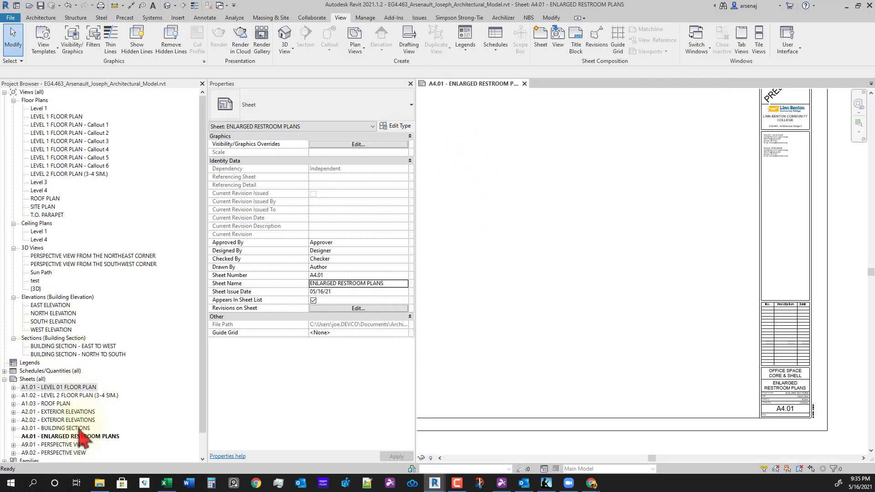
Step: Open sheet A1.01 - LEVEL 01 FLOOR PLAN and tile it side by side with sheet A4.01
double_click(41, 388)
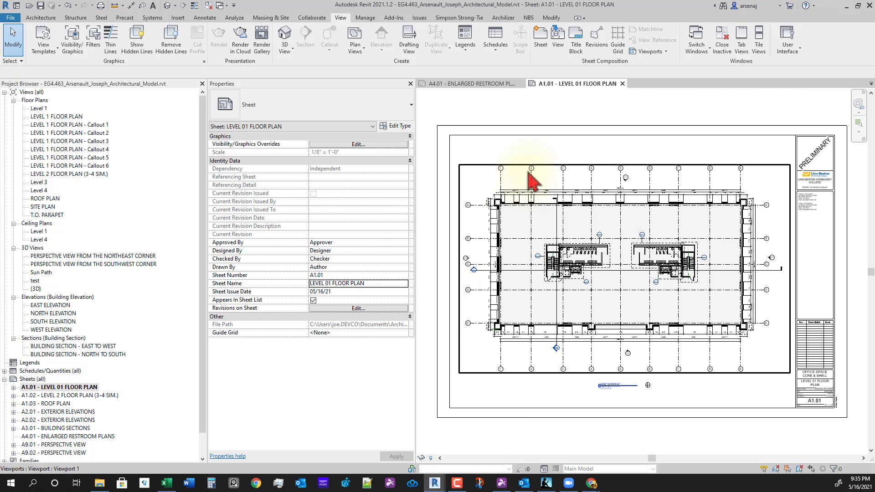
key(w)
key(t)
Step: Activate the plan on sheet A1.01 and rename the west restroom callout's view ENLARGED WOMEN'S RESTROOM
middle_drag(558, 322, 548, 369)
scroll(542, 322, down, 1)
scroll(554, 297, up, 4)
scroll(547, 327, up, 1)
double_click(556, 302)
click(557, 300)
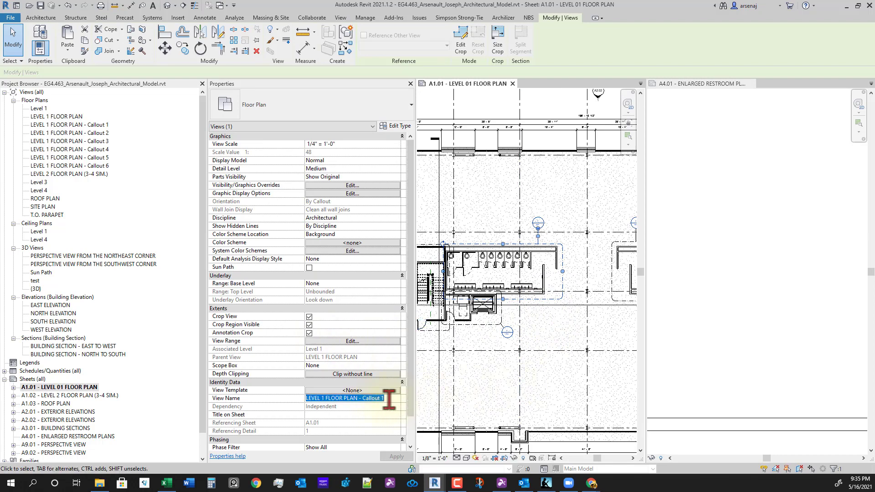
text(ENA;)
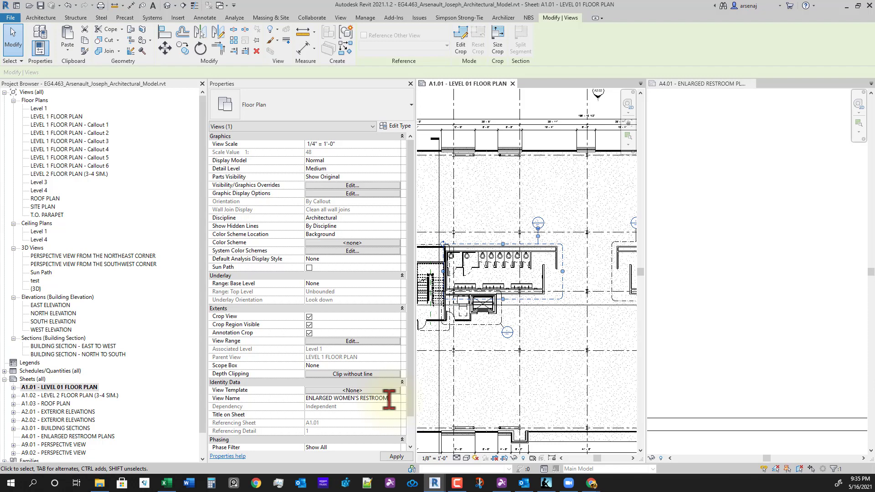
click(389, 399)
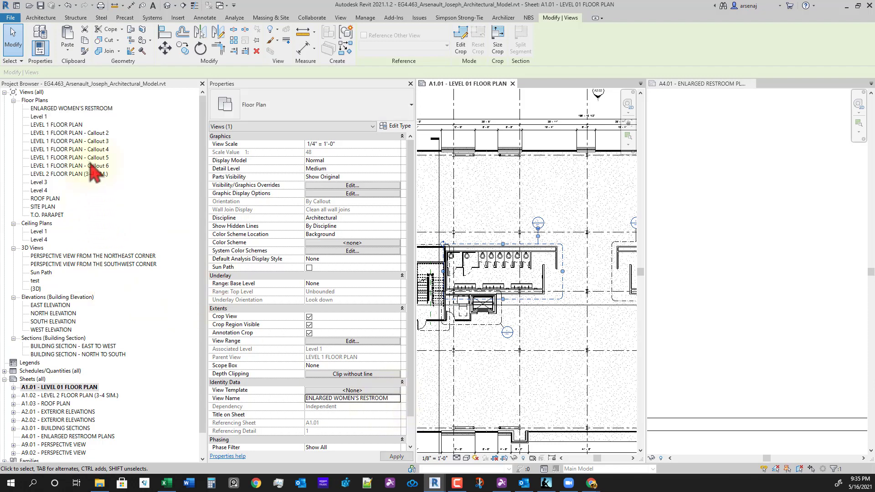
Step: Place the ENLARGED WOMEN'S RESTROOM view on sheet A4.01 near the lower end beside the title block
click(86, 110)
drag(715, 309, 743, 309)
scroll(774, 344, up, 1)
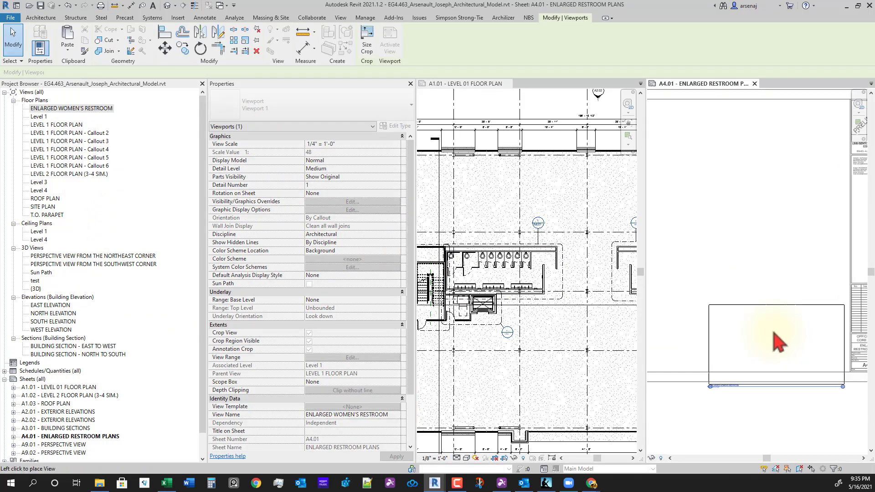
click(771, 320)
click(780, 371)
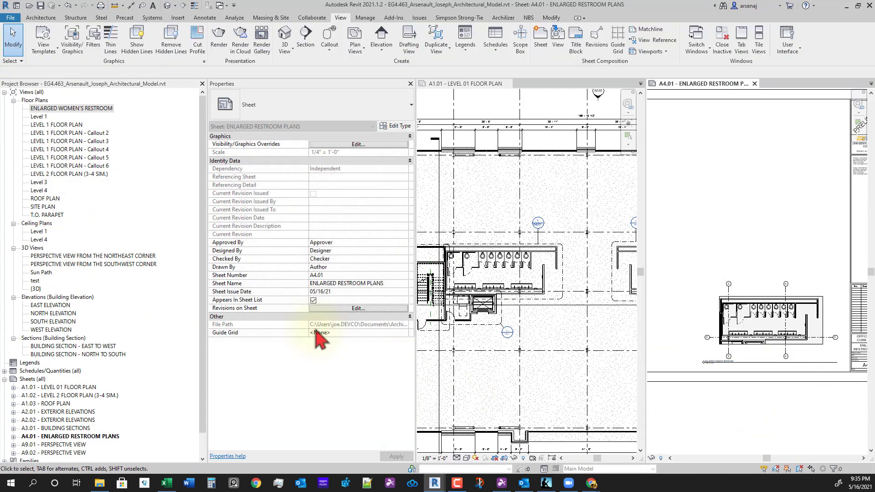
Step: Rename the east restroom callout's view ENLARGED MEN'S RESTROOM, reusing the women's restroom view name
scroll(527, 385, down, 1)
mouse_move(528, 385)
middle_down()
mouse_move(519, 392)
mouse_move(534, 375)
middle_up()
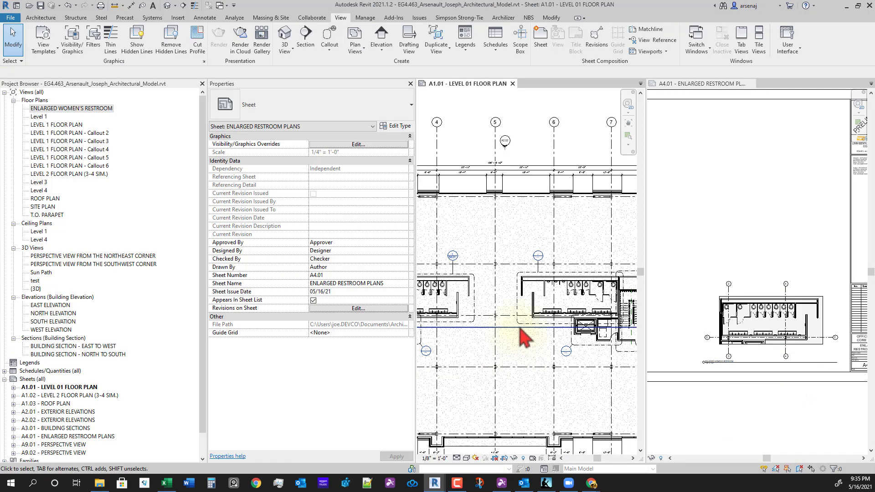
click(547, 275)
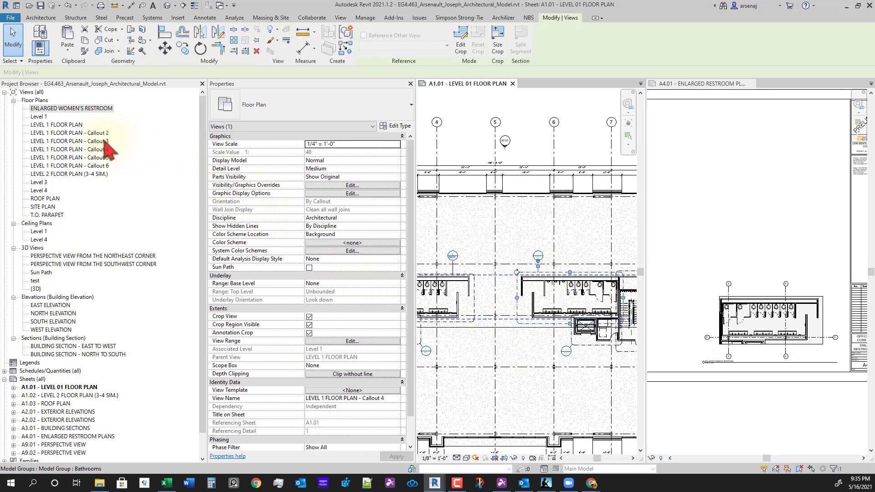
click(391, 398)
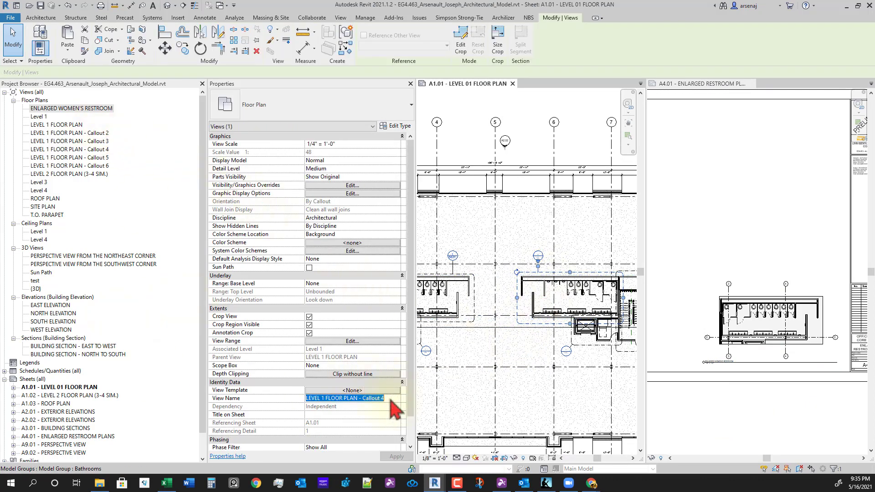
click(87, 111)
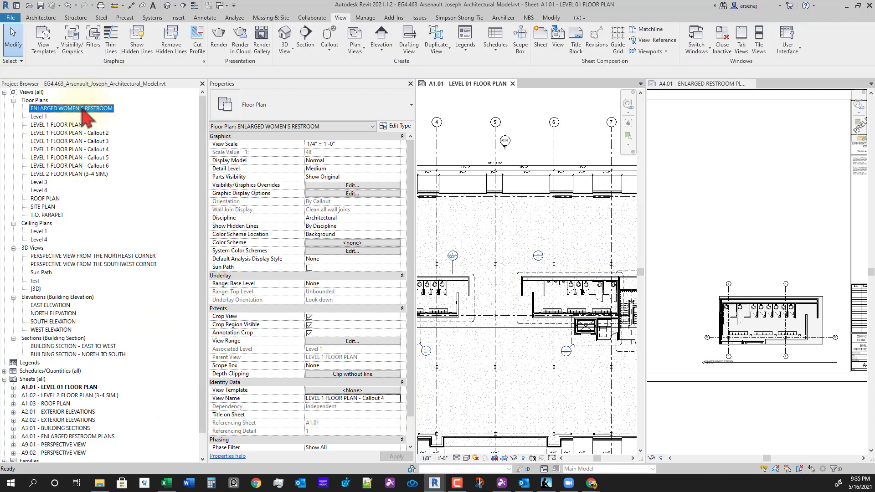
click(87, 109)
key(ctrl+c)
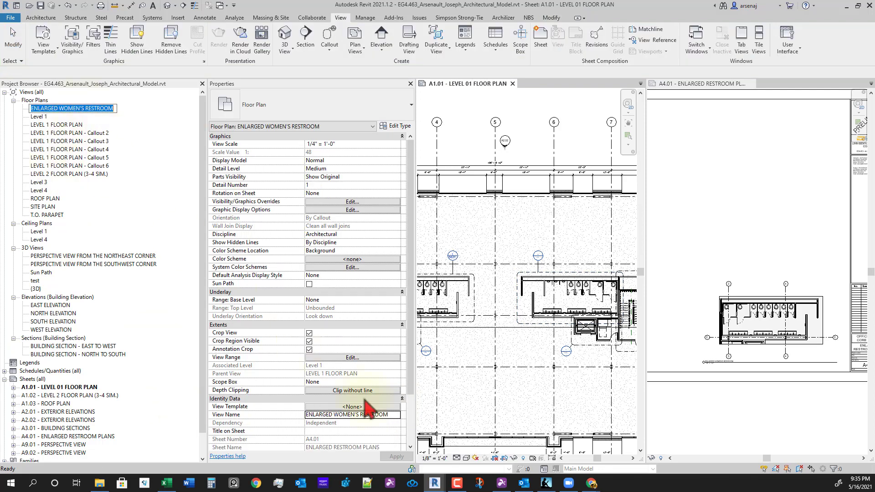
click(529, 324)
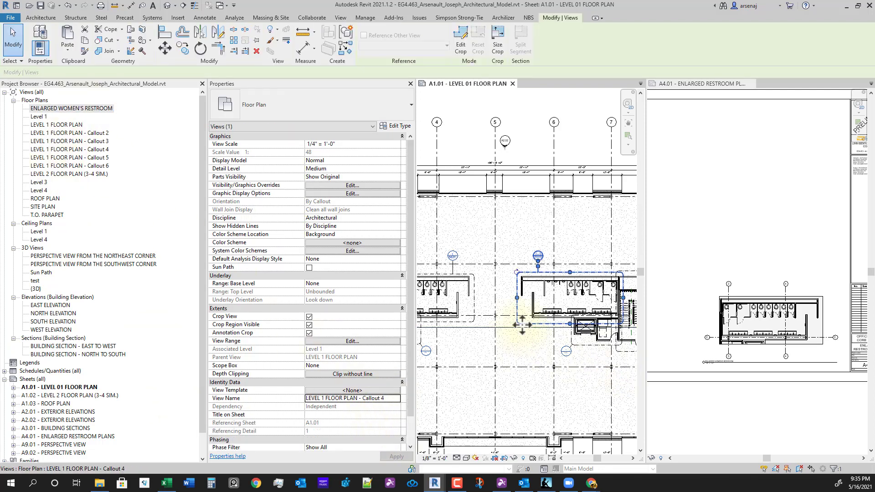
click(396, 399)
key(ctrl+v)
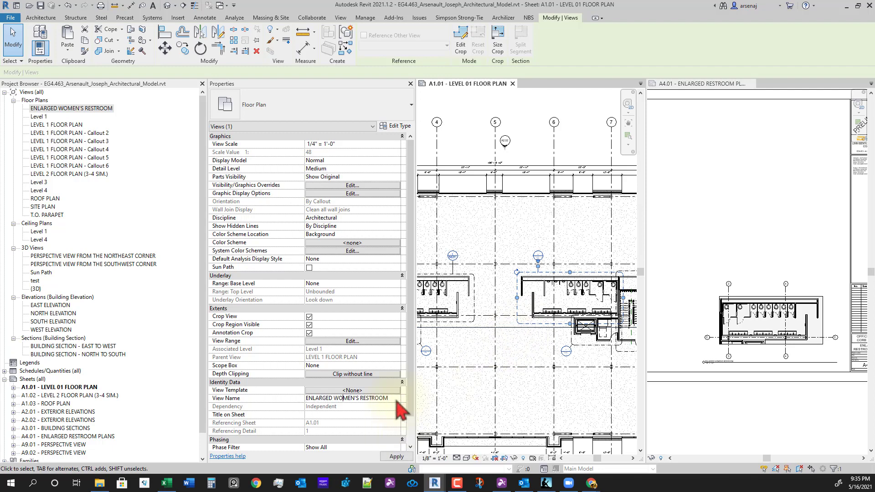
click(550, 366)
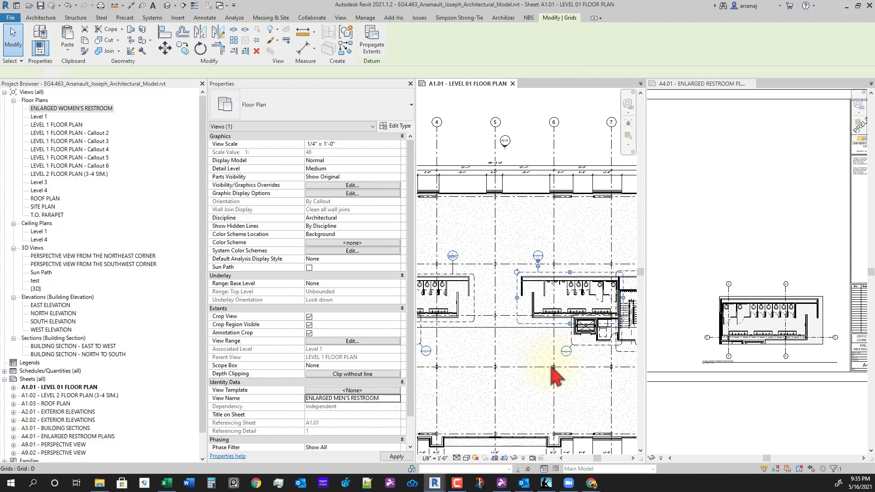
Step: Place the ENLARGED MEN'S RESTROOM view on sheet A4.01 above the women's restroom plan and center its view title beneath it
click(87, 111)
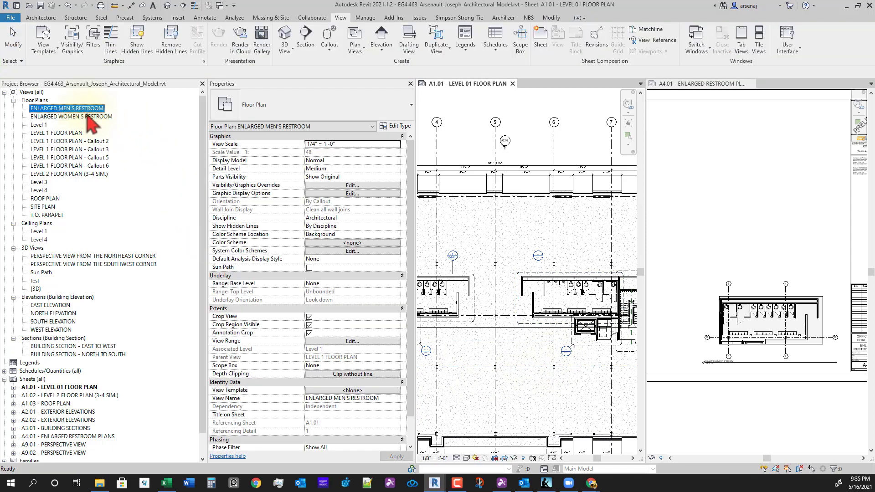
drag(728, 234, 775, 255)
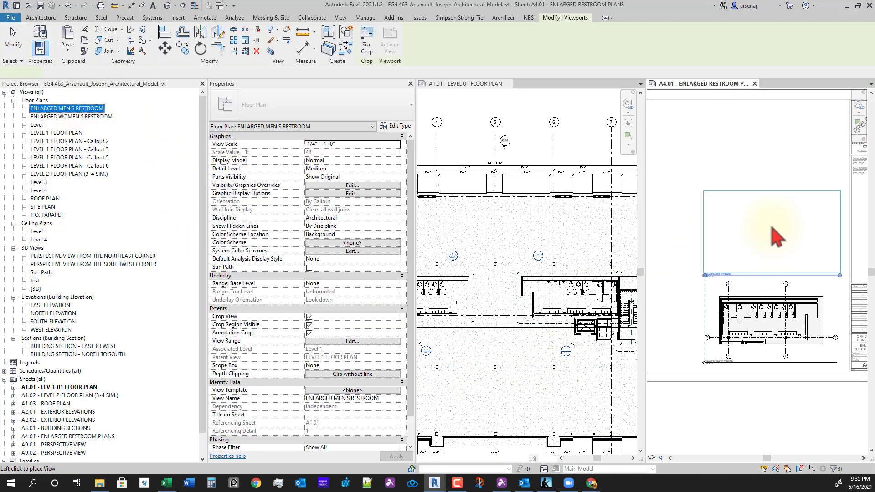
click(775, 221)
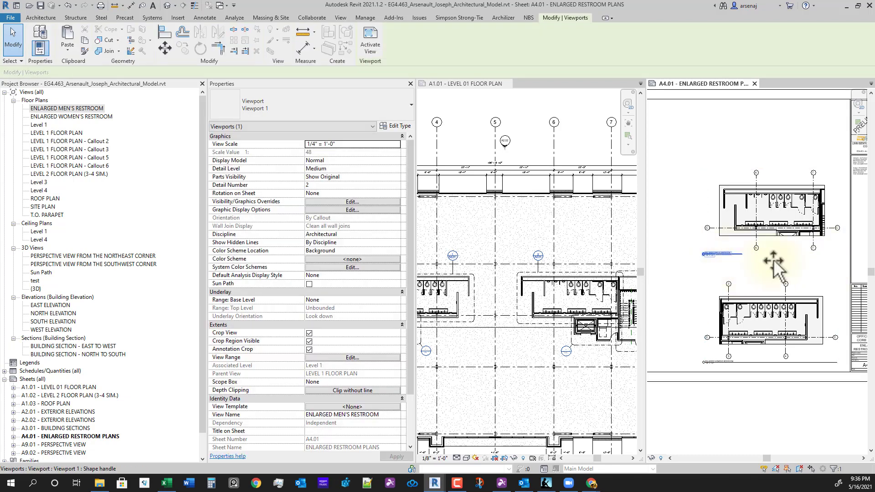
drag(719, 251, 776, 259)
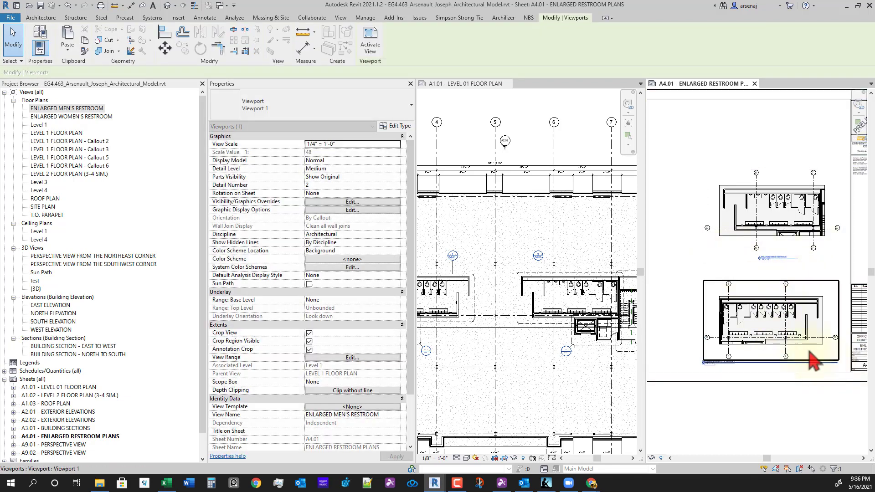
Step: Shorten the women's restroom view's title line and center the title beneath its plan, aligned with the men's restroom title
click(803, 332)
drag(838, 363, 750, 398)
click(746, 393)
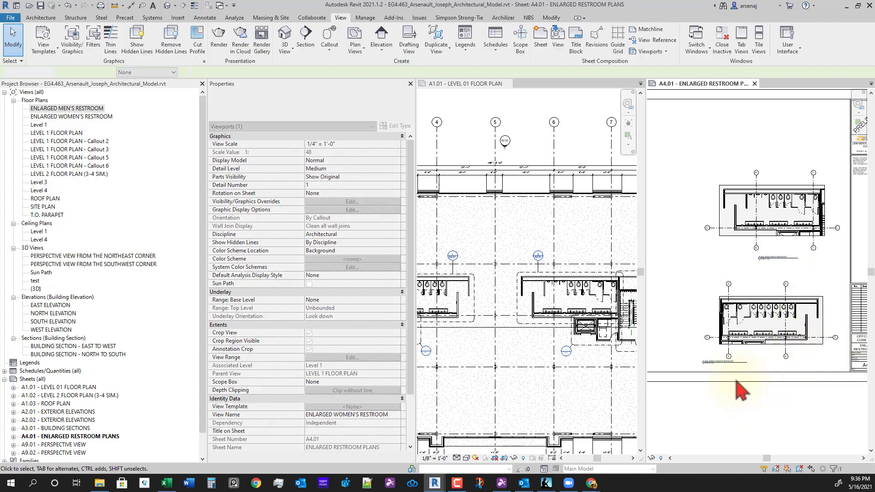
click(723, 364)
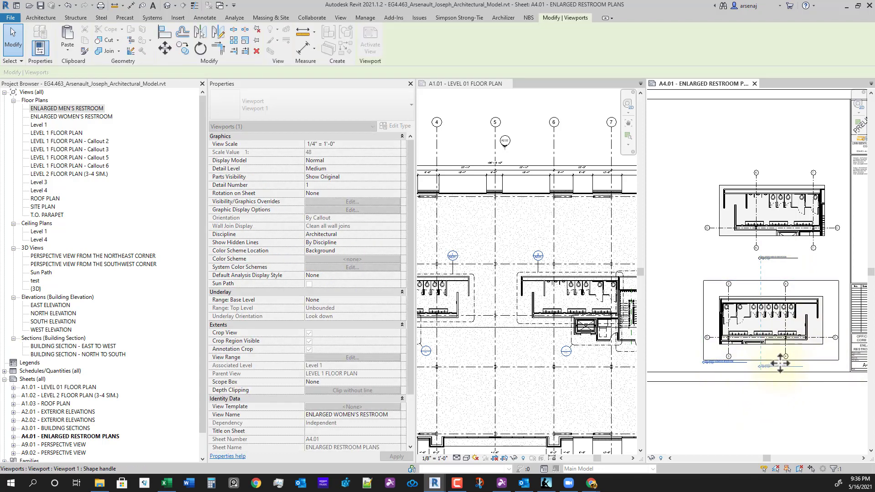
drag(725, 364, 799, 367)
click(802, 409)
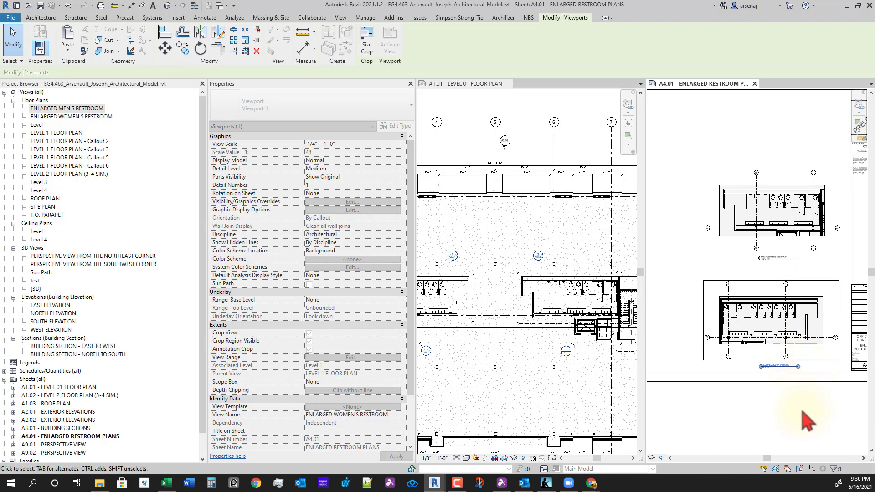
Step: Review the arrangement of the two enlarged restroom plans beside the title block on sheet A4.01
scroll(803, 407, down, 1)
middle_drag(803, 408, 798, 397)
click(794, 339)
scroll(796, 342, up, 2)
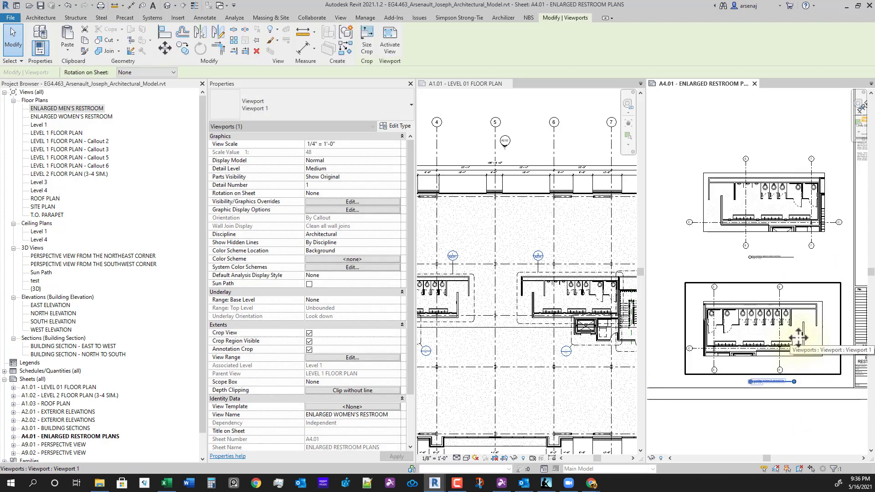
scroll(778, 270, down, 2)
click(813, 400)
scroll(797, 382, down, 1)
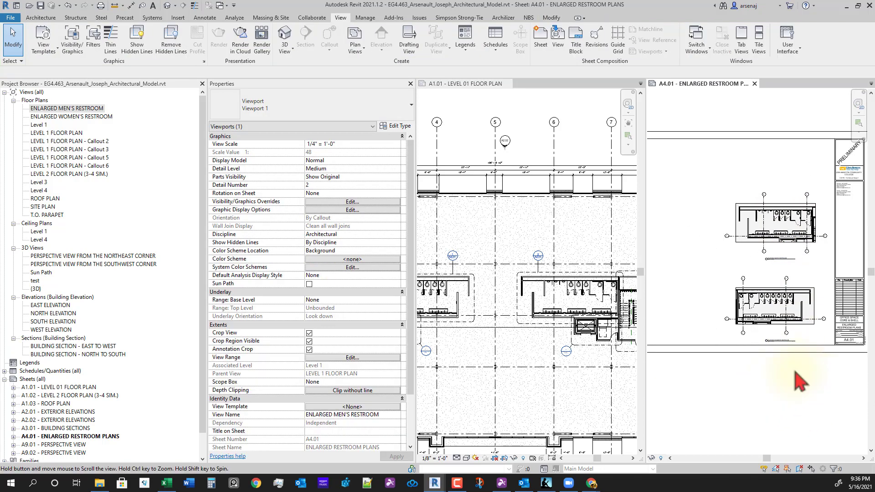
middle_drag(797, 382, 756, 400)
scroll(775, 387, up, 1)
scroll(771, 392, up, 1)
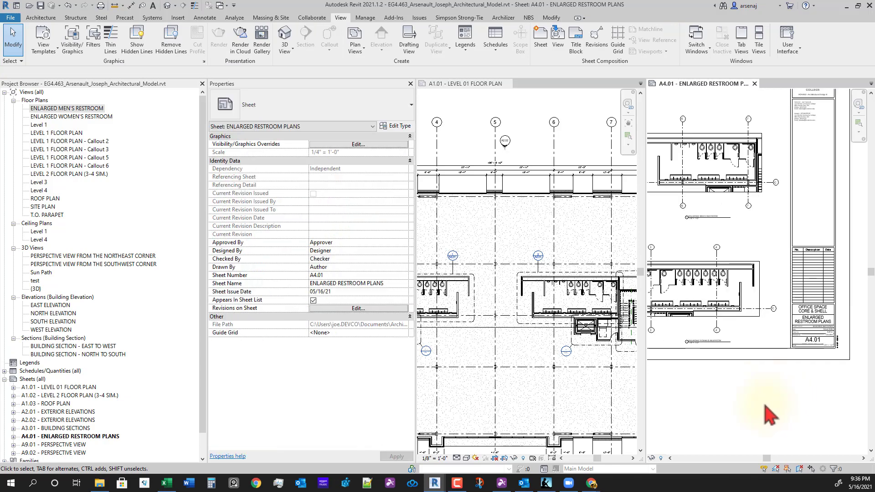
scroll(733, 364, down, 1)
middle_drag(735, 366, 762, 396)
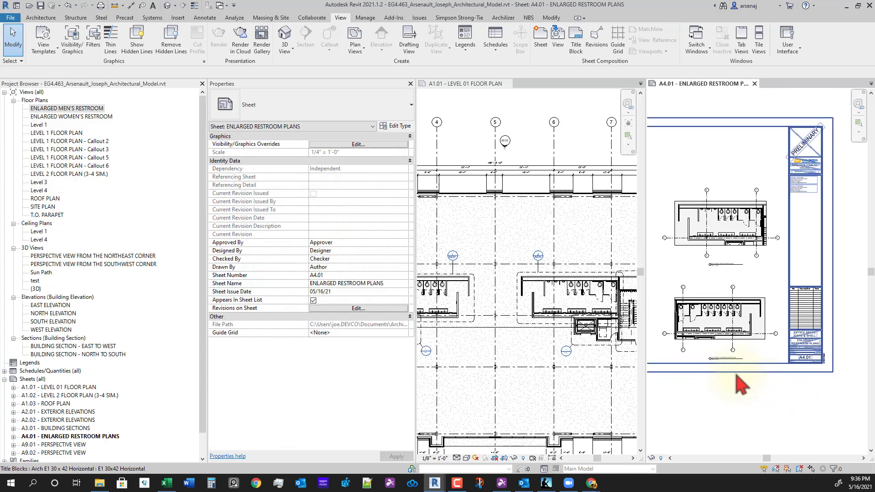
Step: Create a new sheet using the Arch E1 30 x 42 Horizontal title block
click(538, 48)
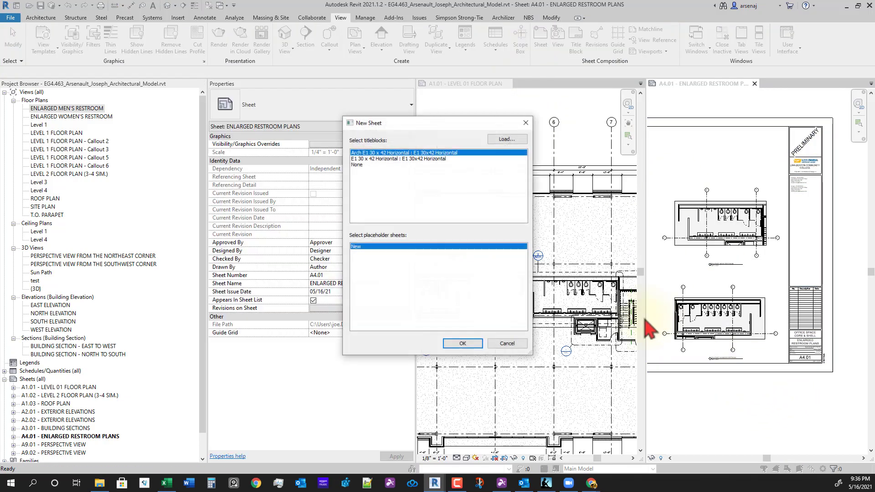
click(472, 347)
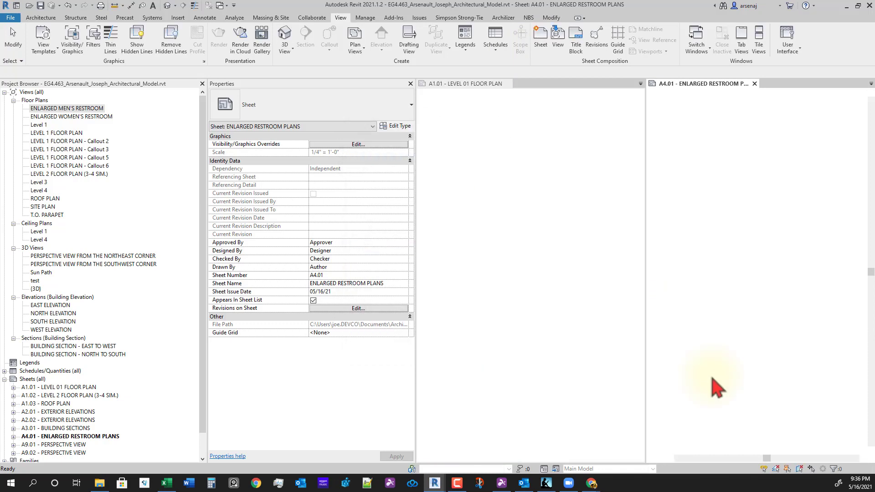
middle_drag(770, 390, 762, 407)
scroll(840, 365, up, 4)
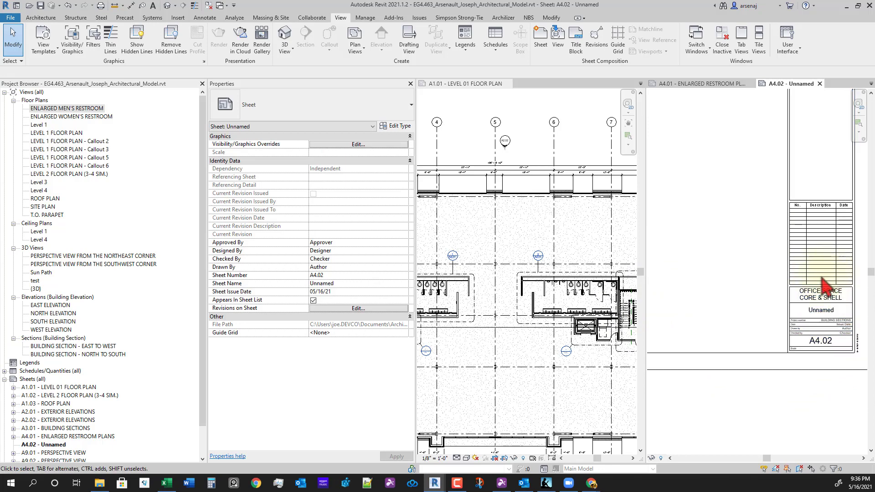
scroll(91, 446, down, 1)
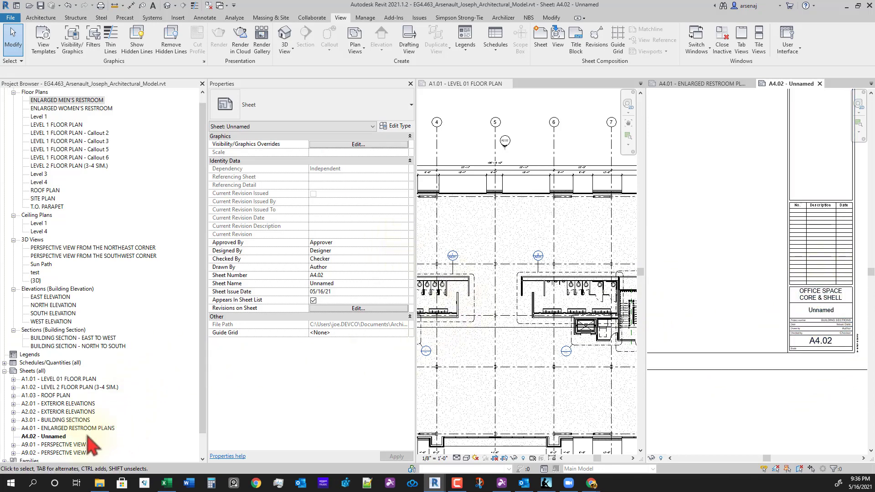
Step: Rename sheet A4.02 ENLARGED PLANS - STAIR #1
click(49, 437)
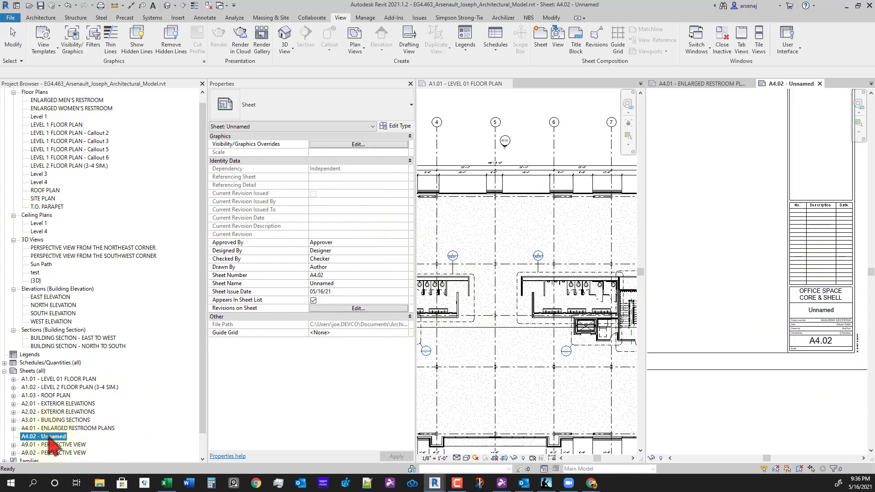
key(F2)
key(Tab)
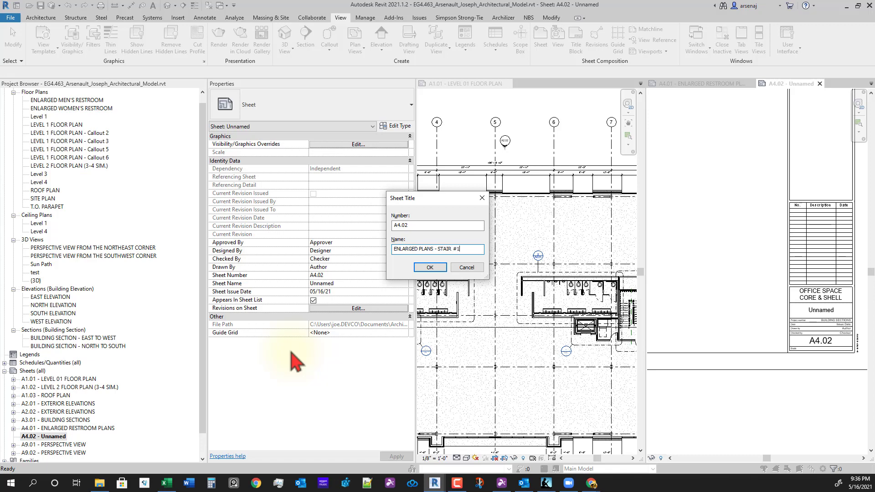
key(Return)
Step: Select the west stair's callout on the Level 1 plan and rename its view ENLARGED STAIR #1 PLAN - LEVEL 1
scroll(527, 375, down, 2)
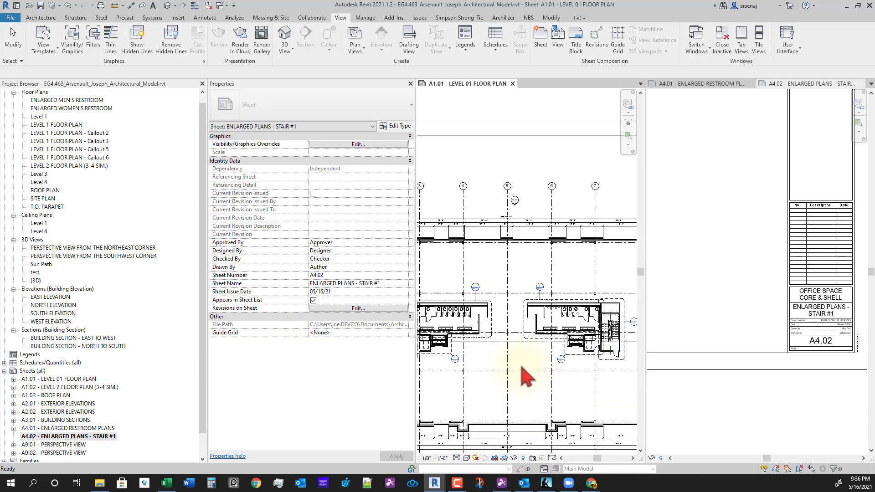
click(460, 381)
scroll(528, 385, down, 4)
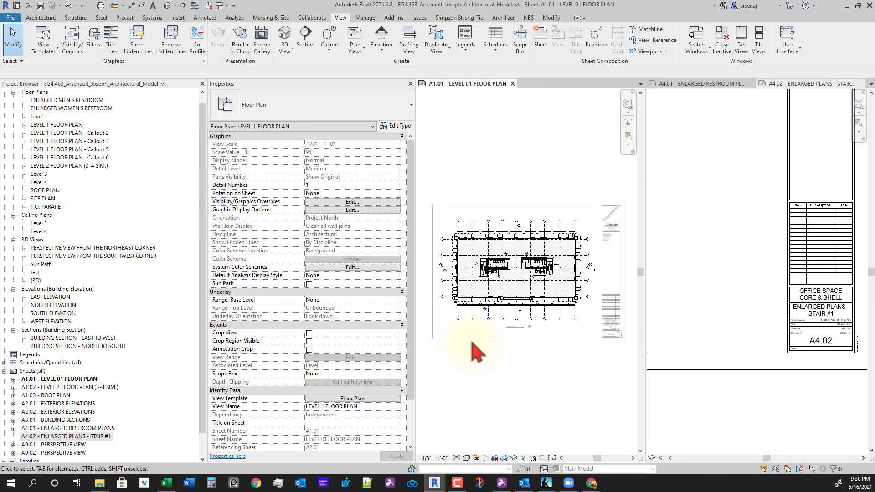
scroll(487, 280, up, 5)
click(485, 279)
middle_drag(500, 386, 490, 448)
click(394, 399)
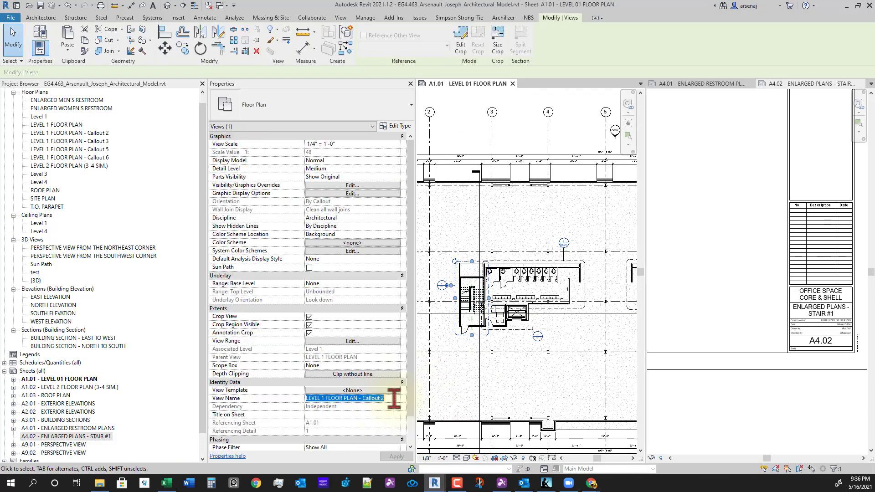
text(ENLARGED STAIR #1 PLAN - LEVEL 1)
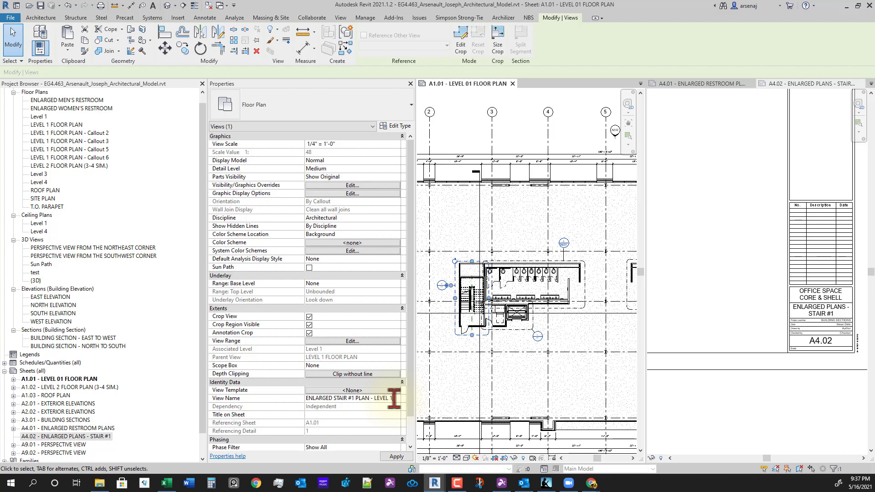
click(393, 399)
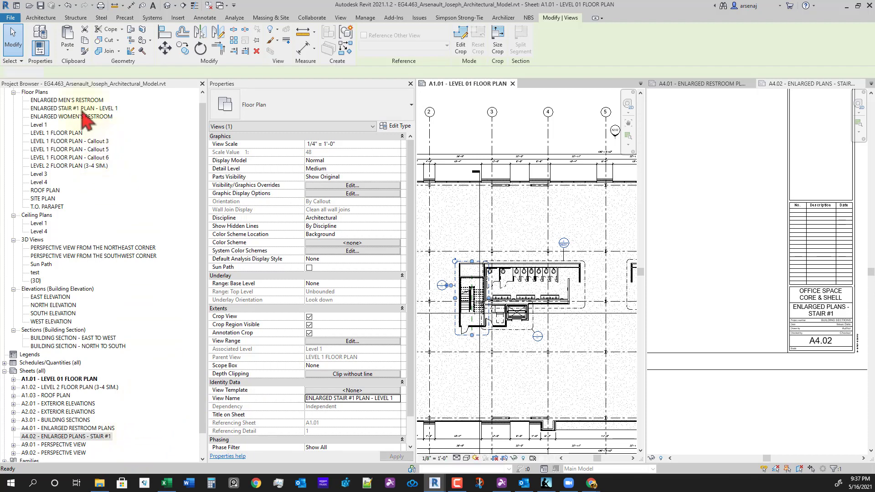
Step: Place the ENLARGED STAIR #1 PLAN - LEVEL 1 view on sheet A4.02 near the lower end beside the title block
click(84, 109)
drag(723, 307, 723, 308)
scroll(723, 308, down, 1)
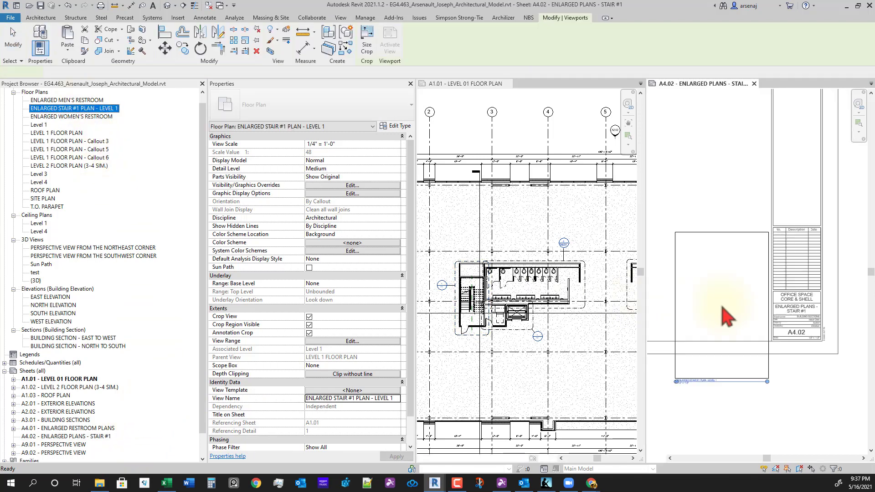
middle_drag(723, 308, 773, 327)
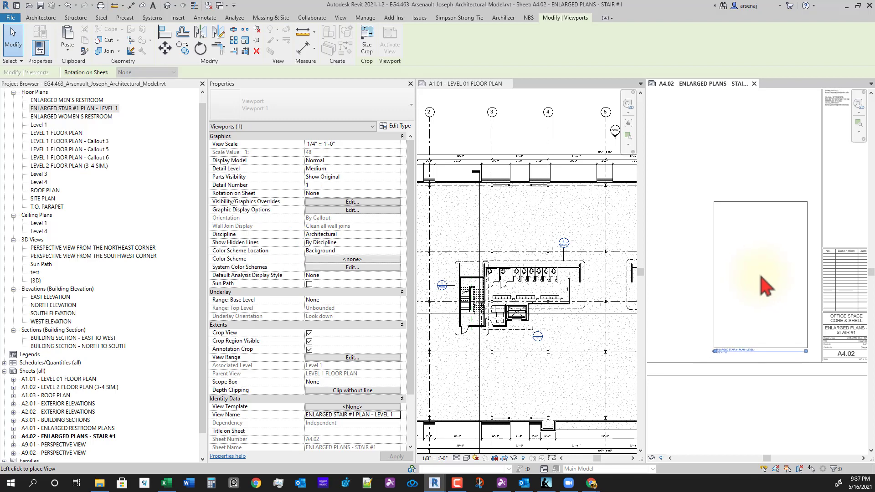
click(768, 289)
click(787, 392)
middle_drag(787, 393, 757, 395)
scroll(757, 393, down, 1)
scroll(756, 394, up, 2)
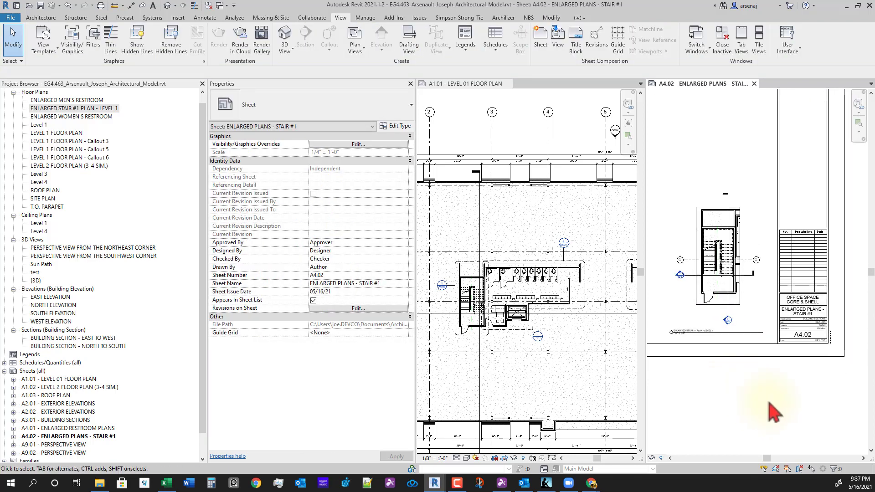
Step: Create another sheet following A4.02, keeping the preselected title block
click(541, 39)
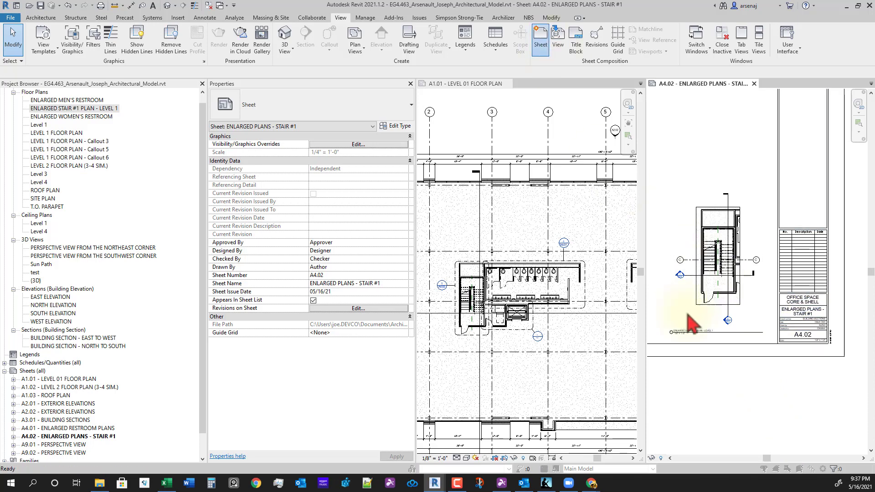
click(462, 343)
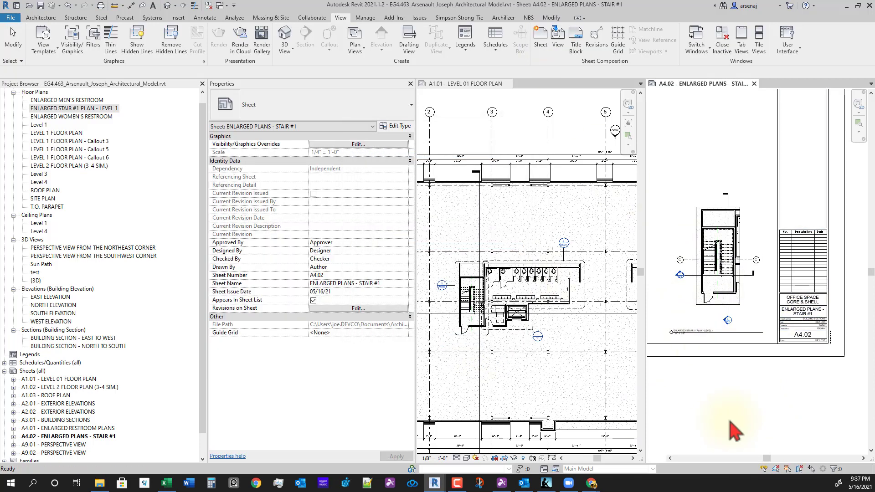
scroll(802, 358, up, 5)
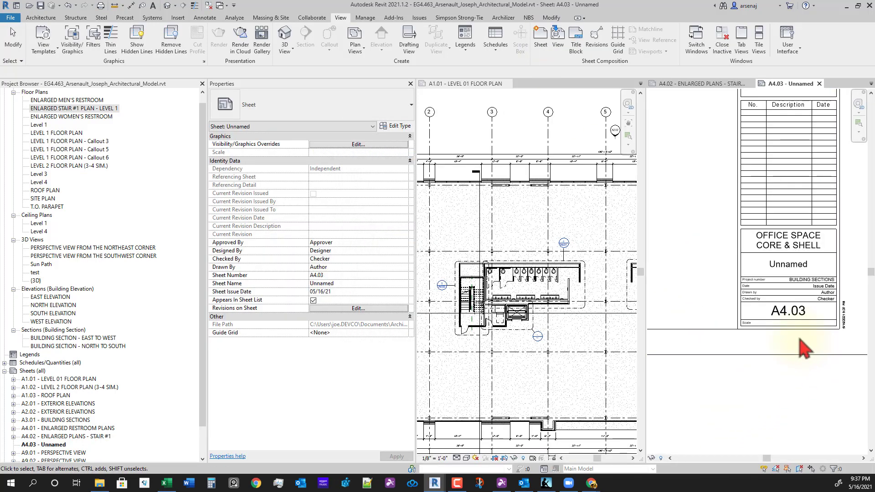
Step: Rename sheet A4.03 ENLARGED PLANS - STAIR #2, following the name of sheet A4.02
click(64, 445)
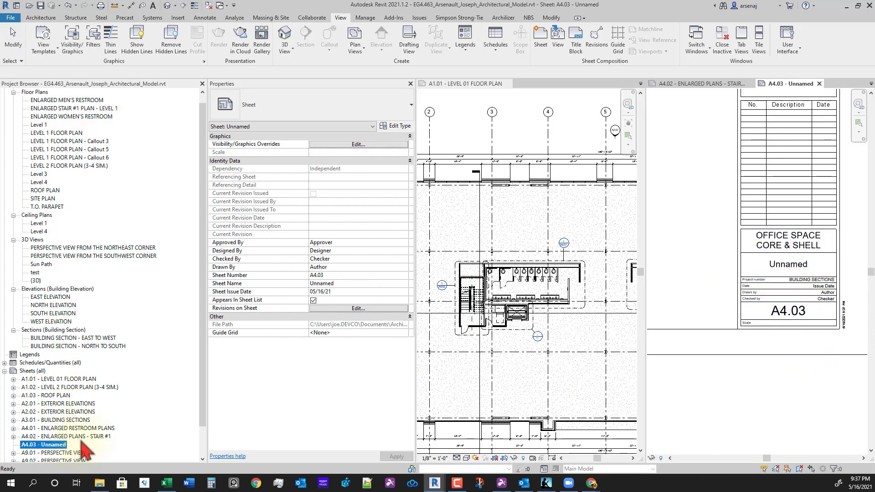
click(82, 438)
key(F2)
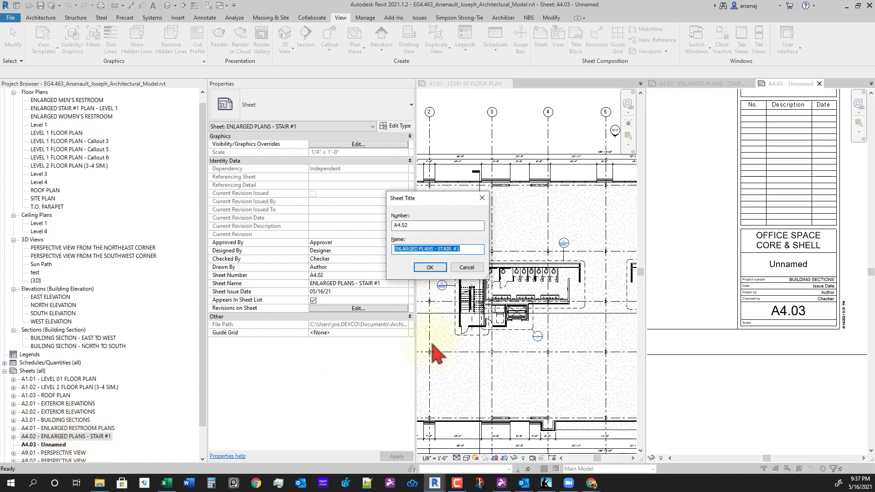
key(Escape)
click(54, 445)
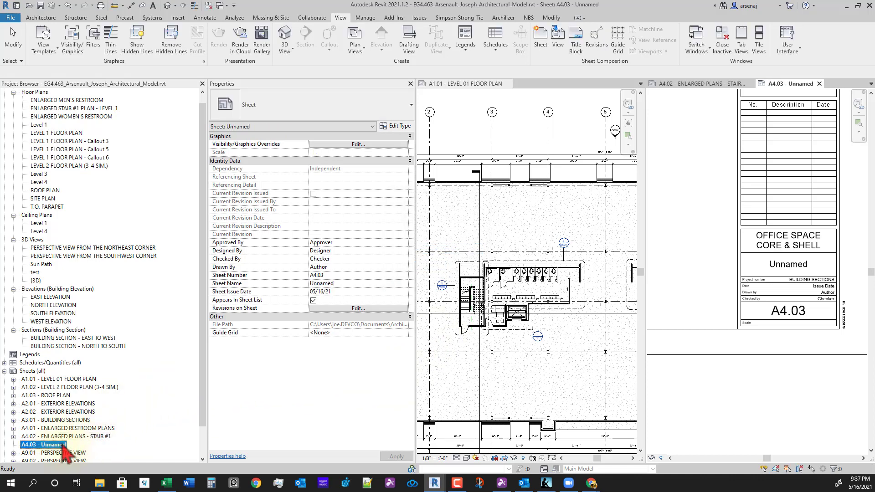
key(F2)
key(Tab)
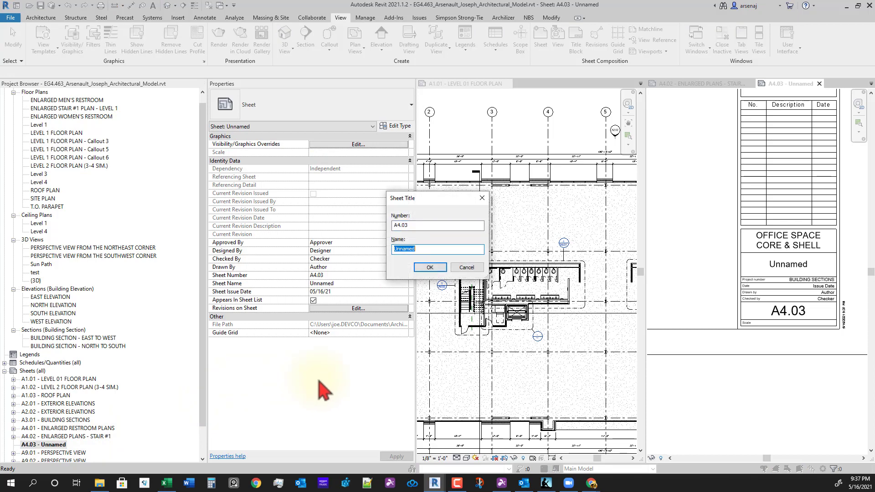
text(ENLARGED PLANS - STAIR #2)
key(Return)
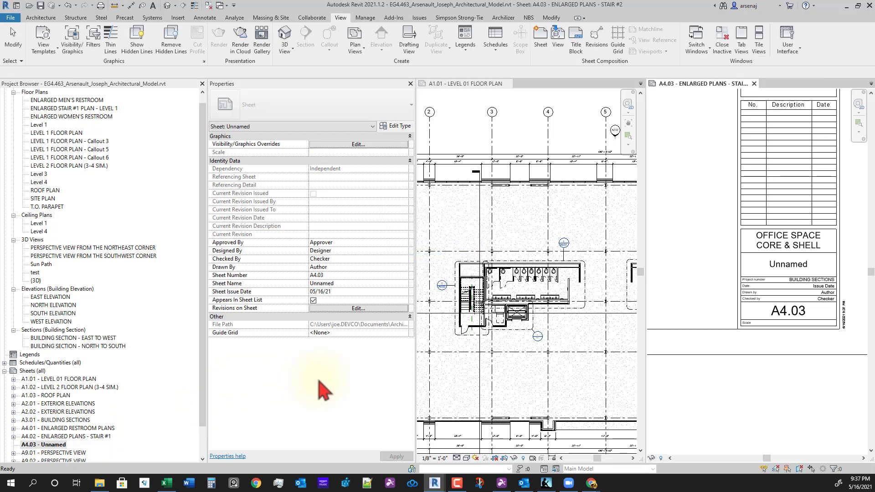
Step: Return to the plan on sheet A1.01 and check the sheet reference in the west stair's callout tag
scroll(725, 367, down, 2)
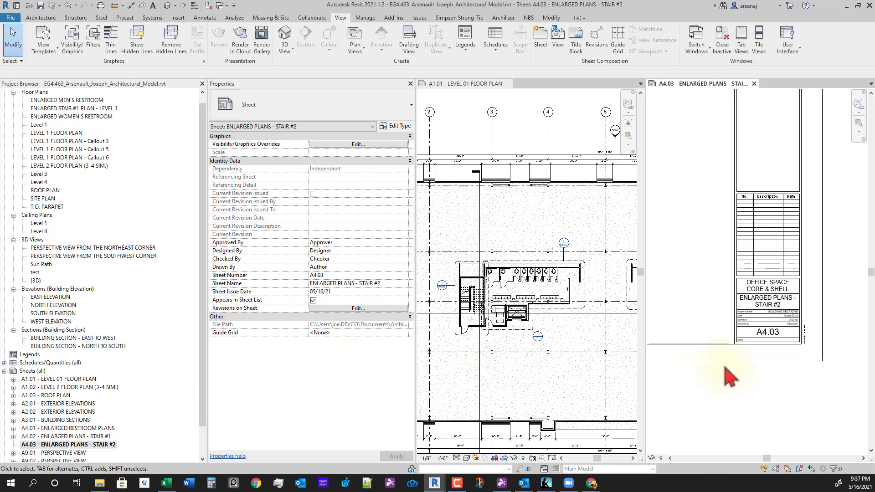
scroll(793, 372, down, 2)
middle_drag(724, 366, 761, 360)
scroll(754, 364, down, 2)
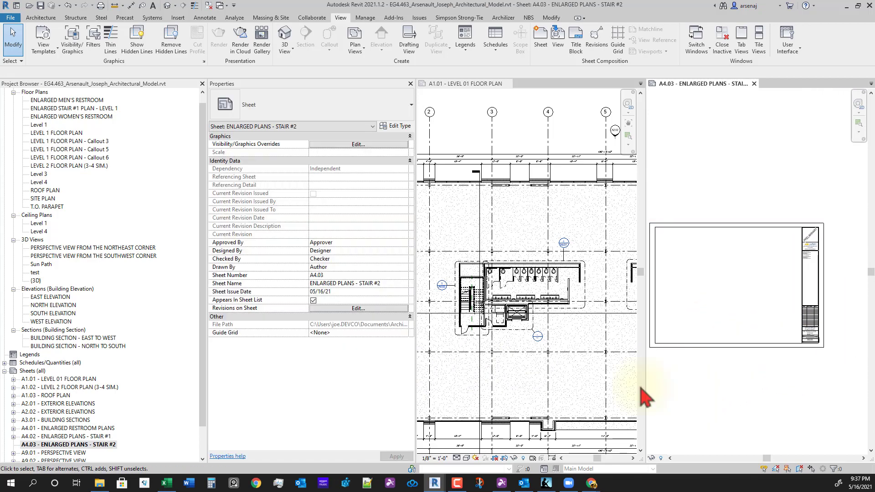
click(484, 377)
middle_drag(527, 367, 564, 369)
scroll(471, 354, up, 1)
scroll(474, 355, down, 2)
scroll(514, 303, up, 2)
scroll(476, 257, up, 1)
scroll(476, 251, up, 1)
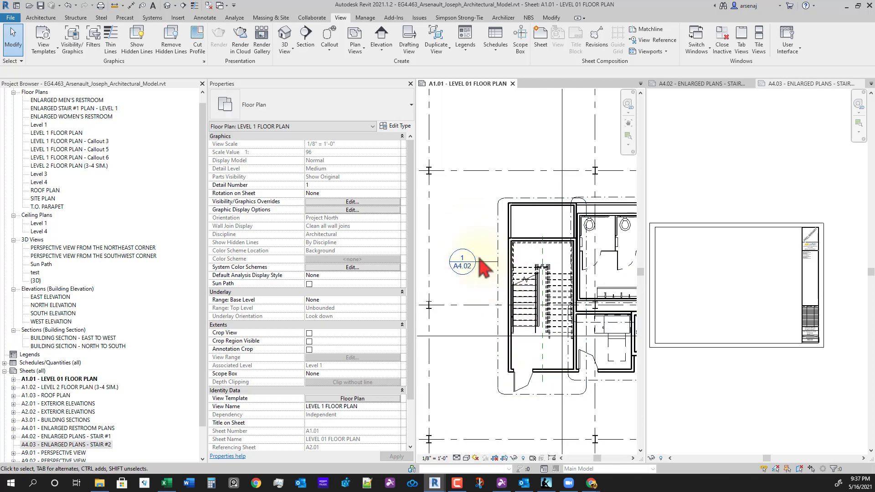
Step: Locate the east stair's callout on the Level 1 plan and copy the view name ENLARGED STAIR #1 PLAN - LEVEL 1
scroll(461, 271, down, 1)
scroll(511, 319, down, 3)
middle_drag(528, 359, 511, 360)
scroll(539, 365, down, 1)
middle_drag(624, 366, 540, 365)
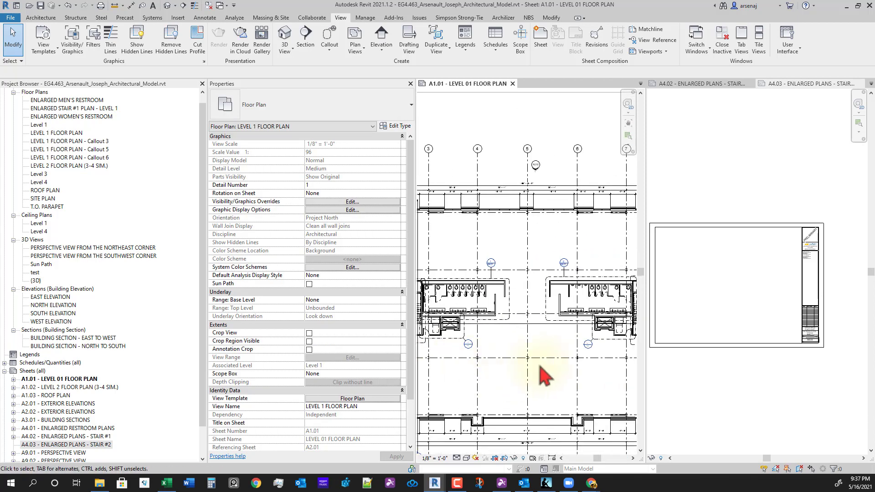
middle_drag(600, 376, 503, 375)
scroll(572, 321, up, 3)
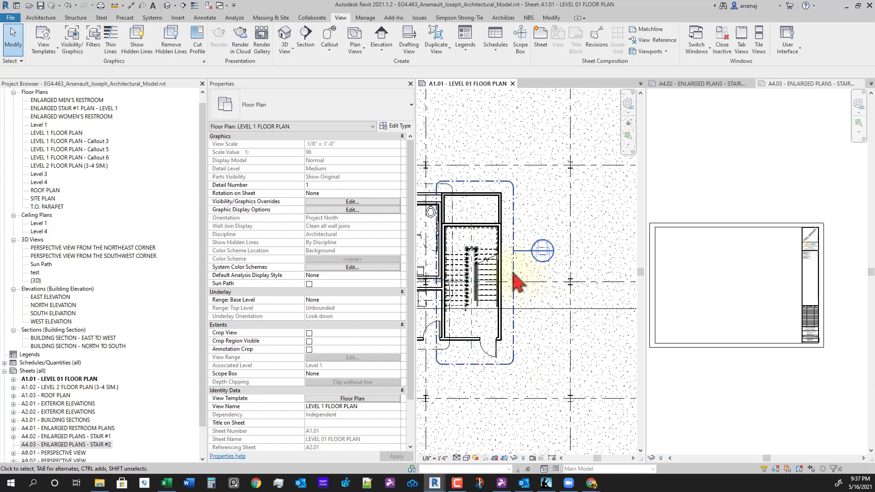
click(514, 273)
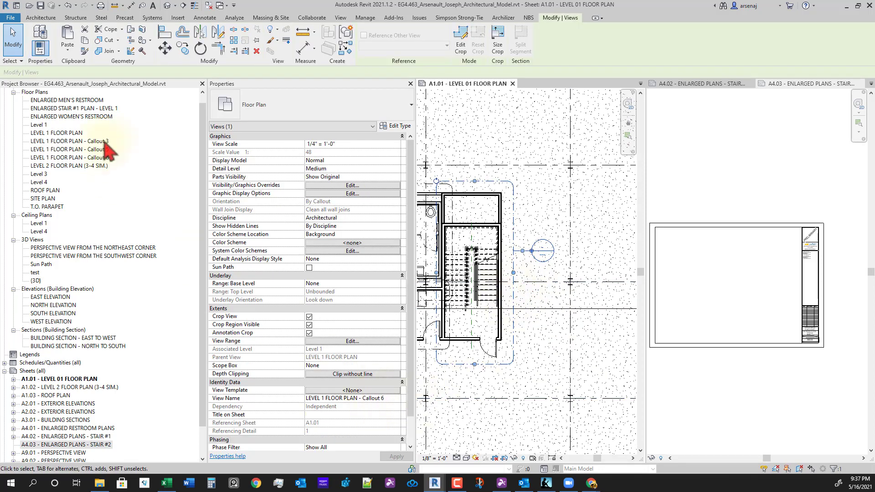
click(84, 109)
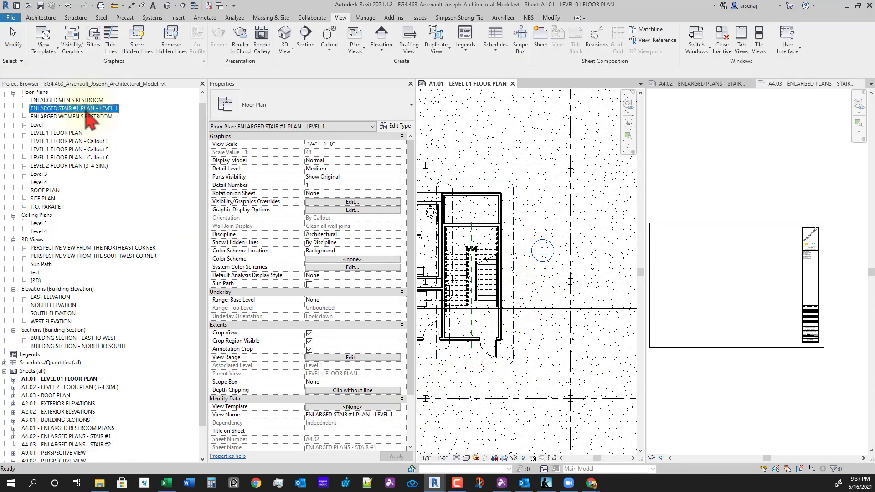
click(86, 109)
key(ctrl+c)
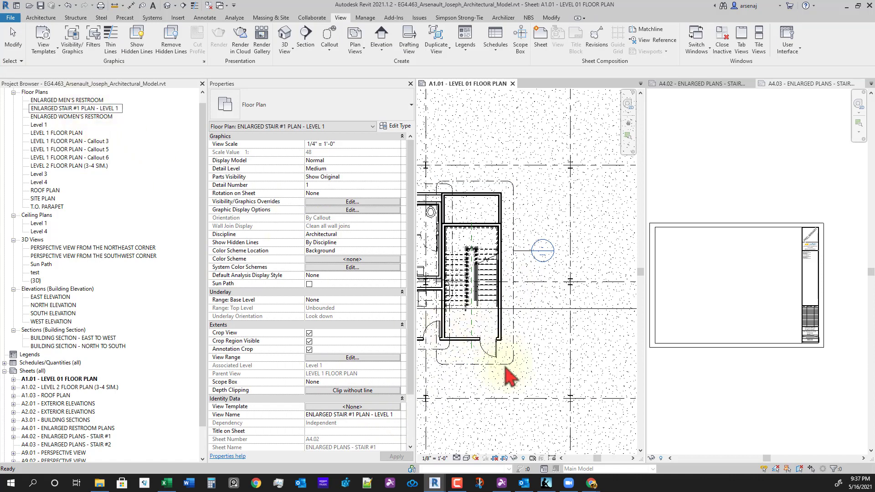
Step: Rename the east stair's callout view ENLARGED STAIR #2 PLAN - LEVEL 1, using the copied name as a base
click(510, 365)
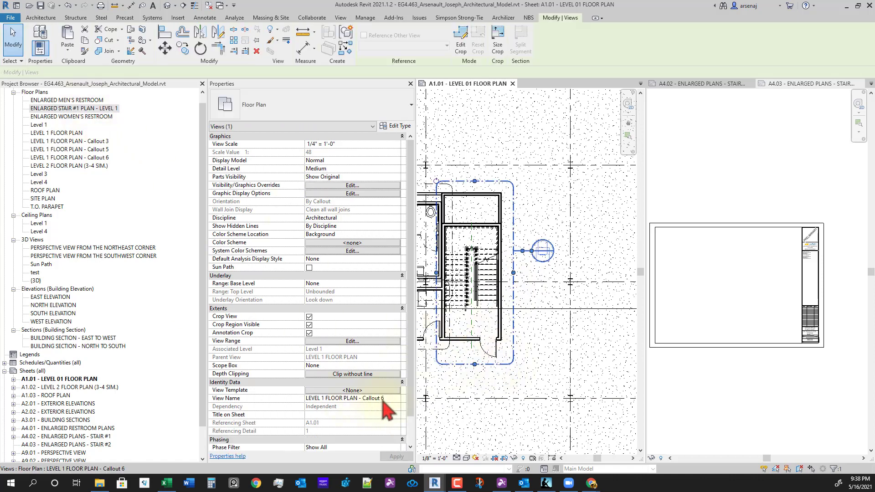
click(388, 400)
key(ctrl+v)
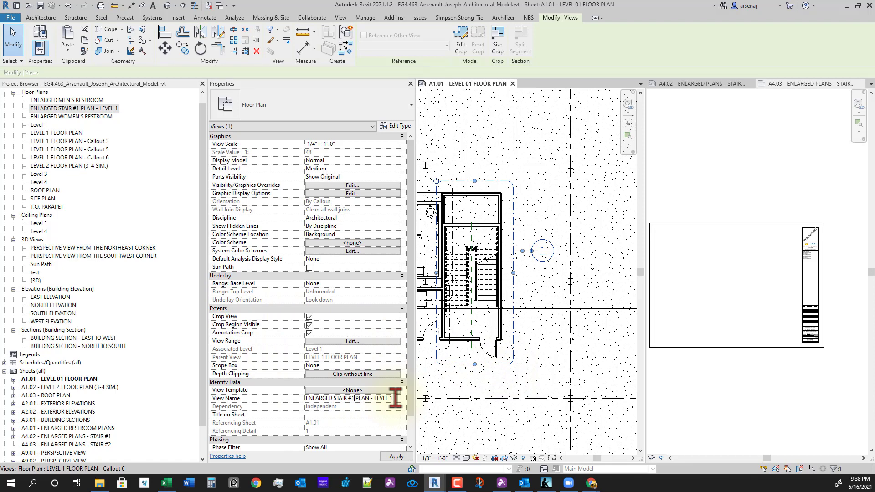
key(Return)
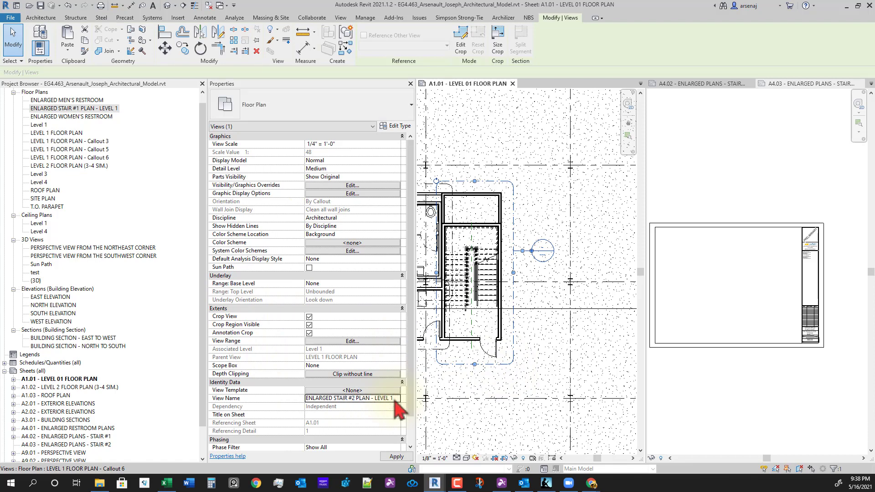
Step: Place the ENLARGED STAIR #2 PLAN - LEVEL 1 view on sheet A4.03 near the lower end beside the title block
click(96, 119)
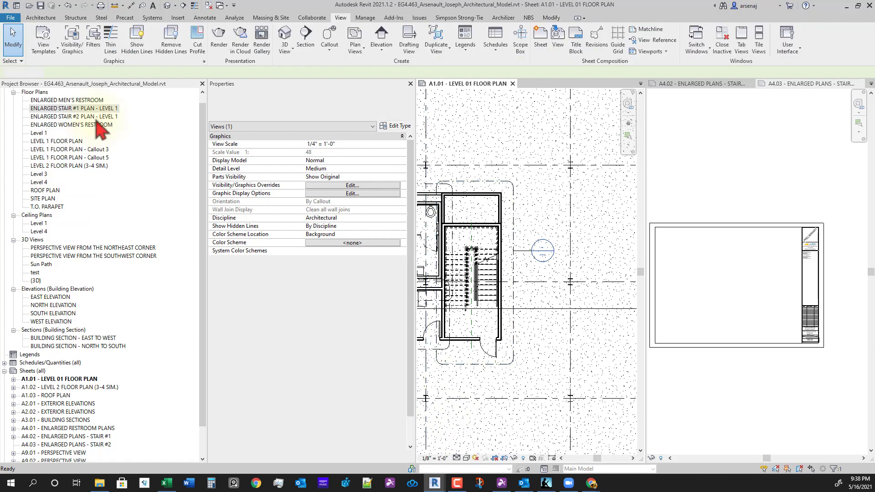
click(794, 315)
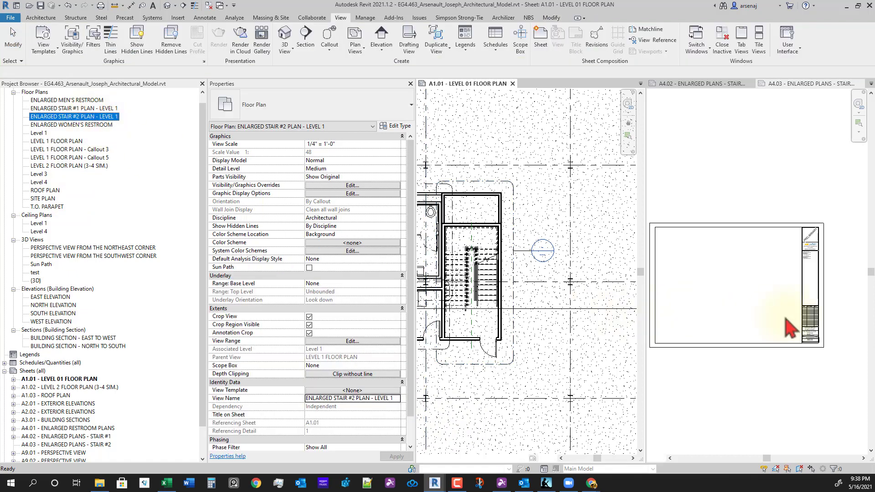
click(779, 324)
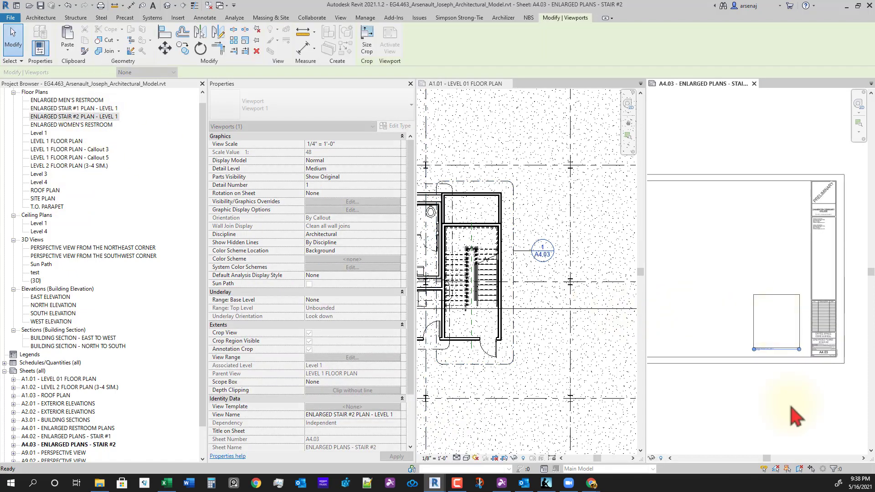
Step: Shift the stair #2 plan's view title on sheet A4.03 slightly down and towards the title block
scroll(794, 392, up, 5)
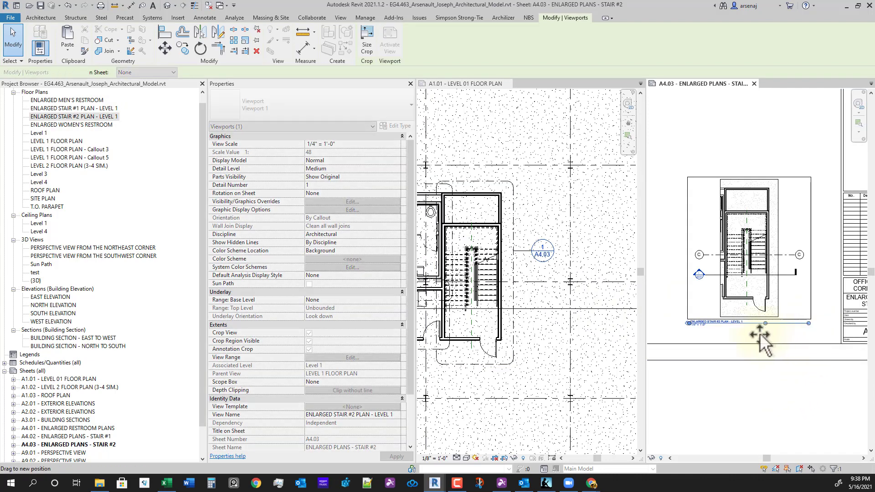
click(736, 332)
drag(720, 323, 739, 333)
click(747, 401)
scroll(750, 402, down, 2)
middle_drag(777, 405, 764, 389)
scroll(764, 389, down, 2)
scroll(764, 371, up, 3)
scroll(547, 359, down, 2)
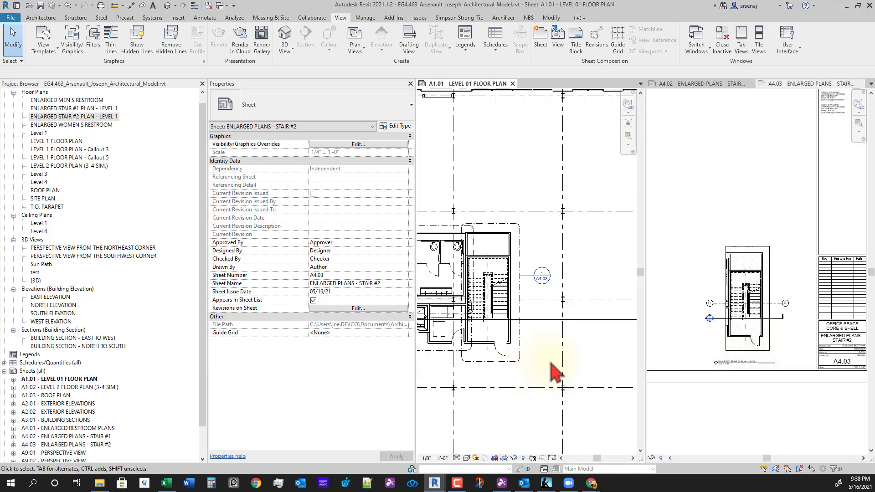
Step: Create another sheet following A4.03, keeping the preselected Arch E1 30 x 42 Horizontal title block
scroll(501, 346, down, 2)
scroll(725, 417, up, 2)
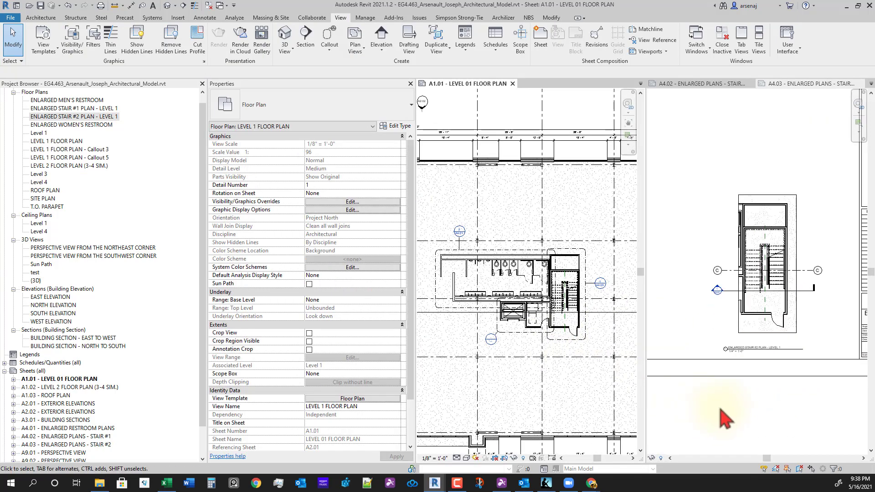
scroll(721, 409, down, 3)
mouse_move(720, 409)
middle_down()
mouse_move(796, 401)
mouse_move(725, 404)
middle_up()
scroll(753, 379, up, 1)
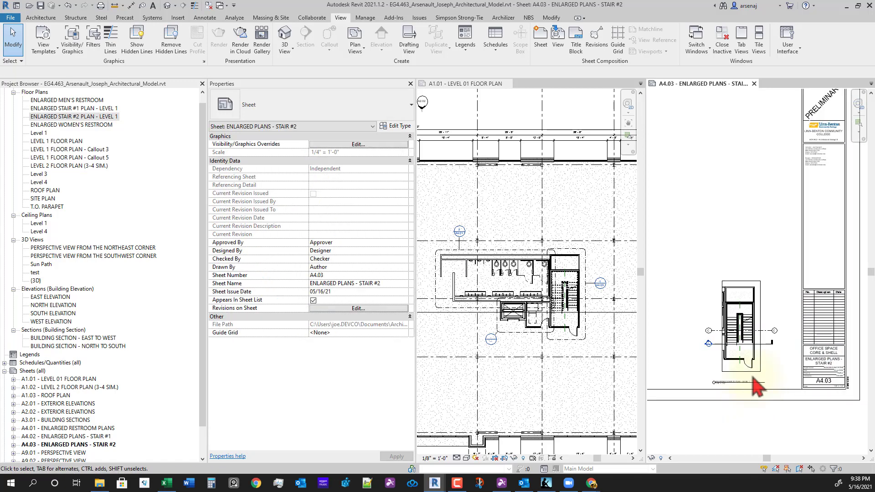
click(541, 40)
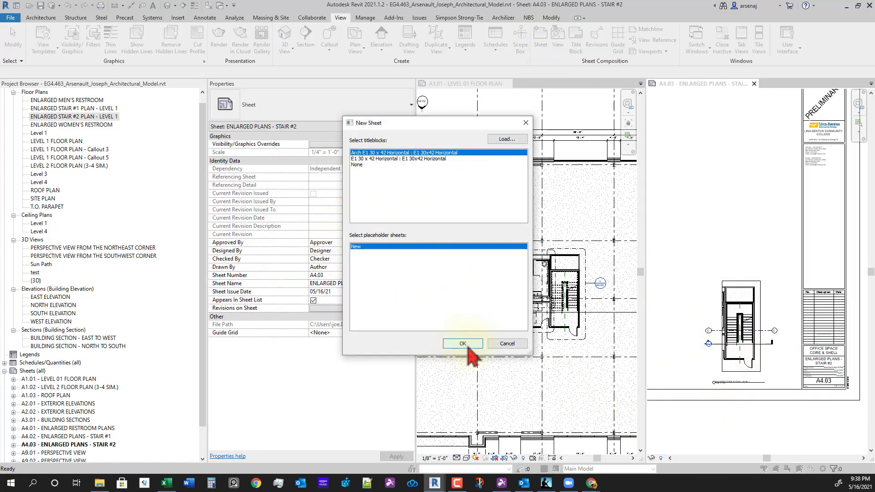
click(468, 347)
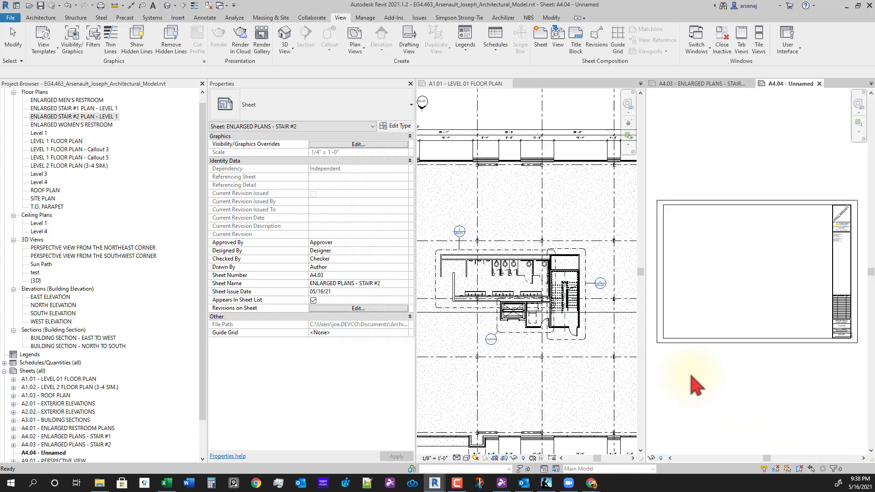
Step: Rename the west elevator's callout view ENLARGED ELEVATOR #1 & MACHINE ROOM
scroll(778, 270, up, 1)
middle_drag(778, 270, 744, 315)
middle_drag(769, 361, 747, 357)
scroll(770, 358, up, 2)
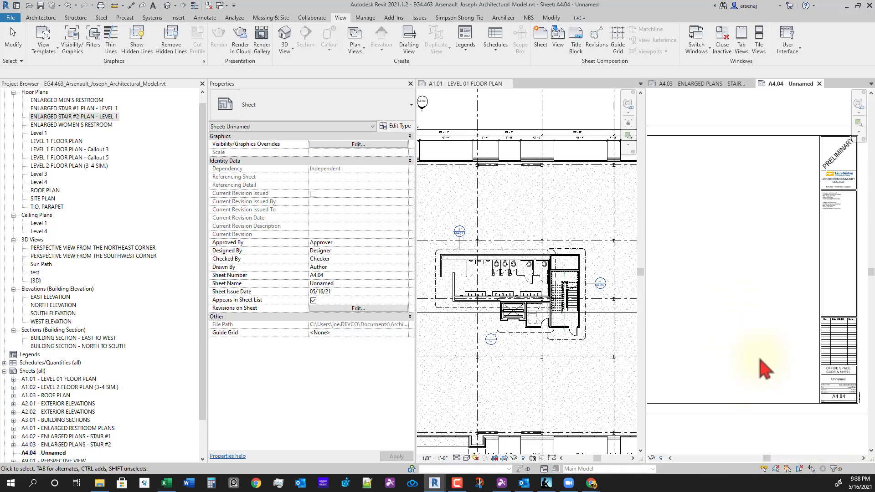
scroll(485, 401, up, 5)
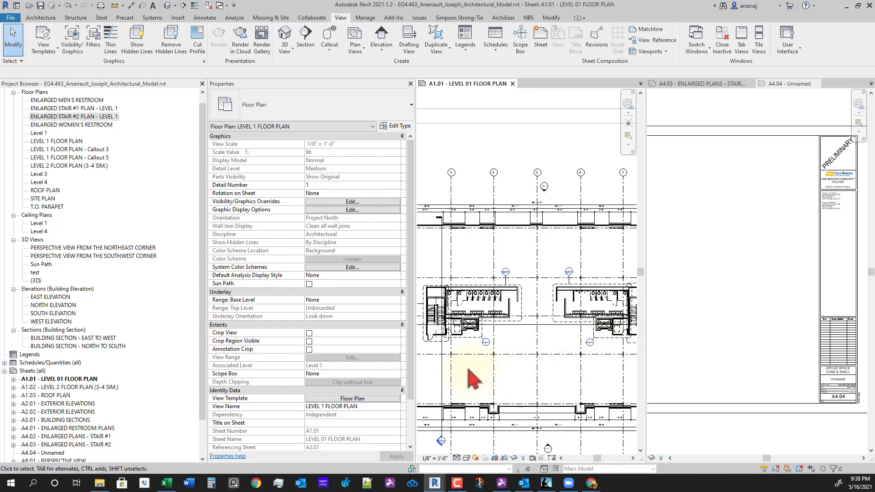
click(526, 315)
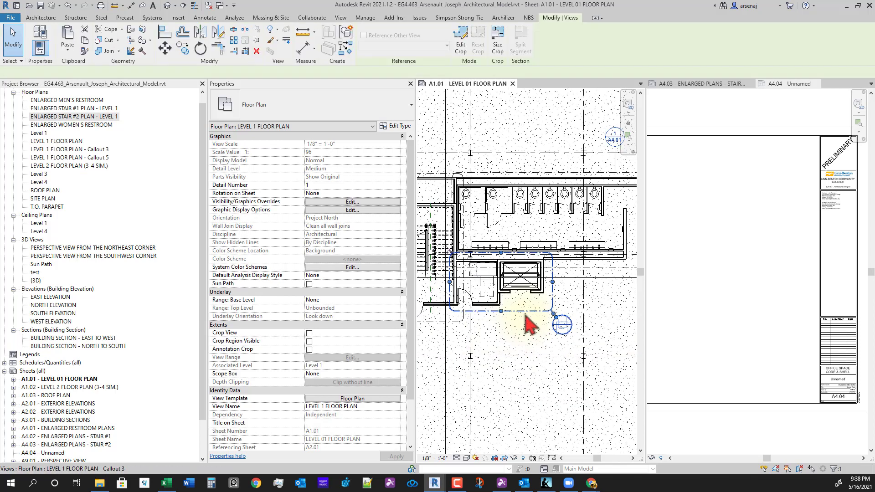
click(395, 398)
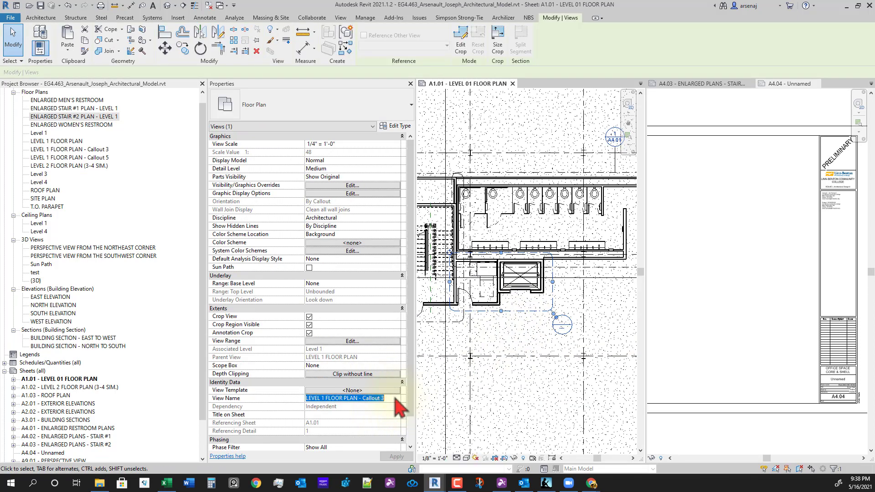
text(ENLARGED ELEVATOR & MACHINE)
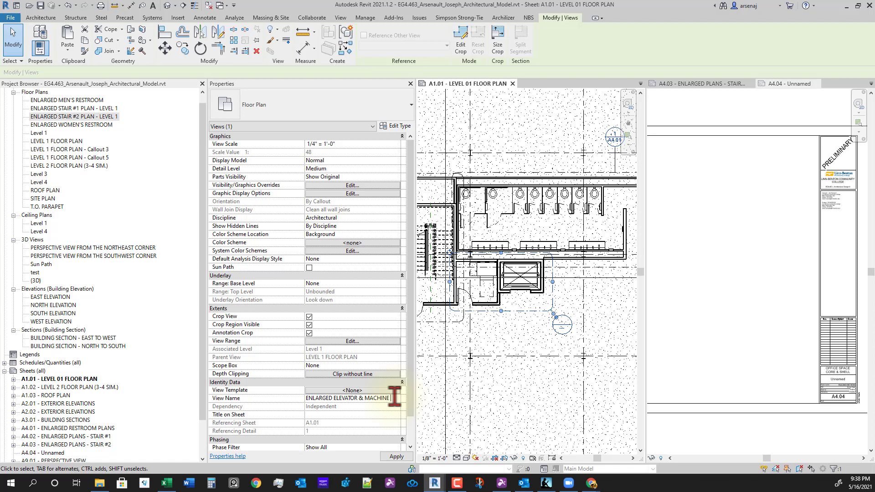
key(Return)
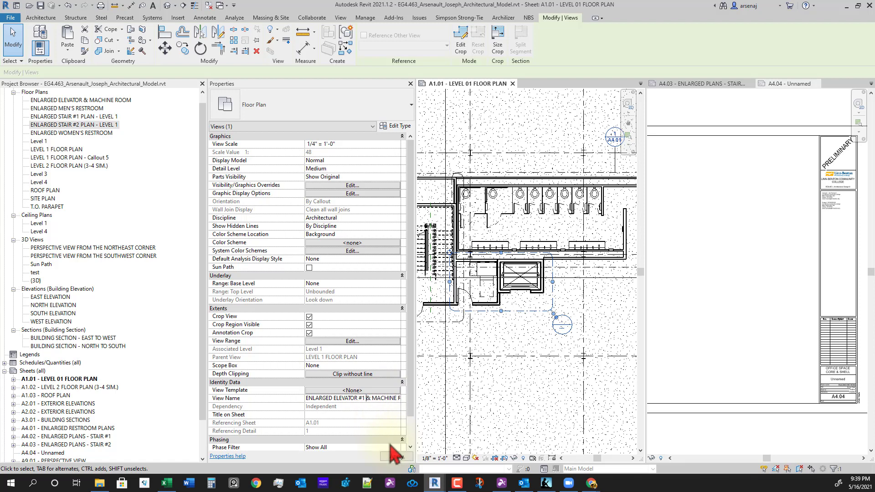
click(391, 447)
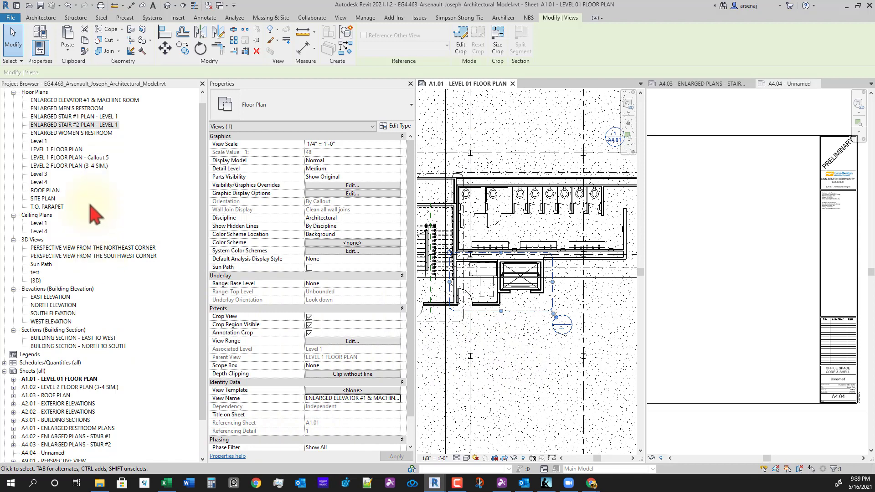
Step: Place the ENLARGED ELEVATOR #1 & MACHINE ROOM view on sheet A4.04 near the lower end beside the title block
click(84, 101)
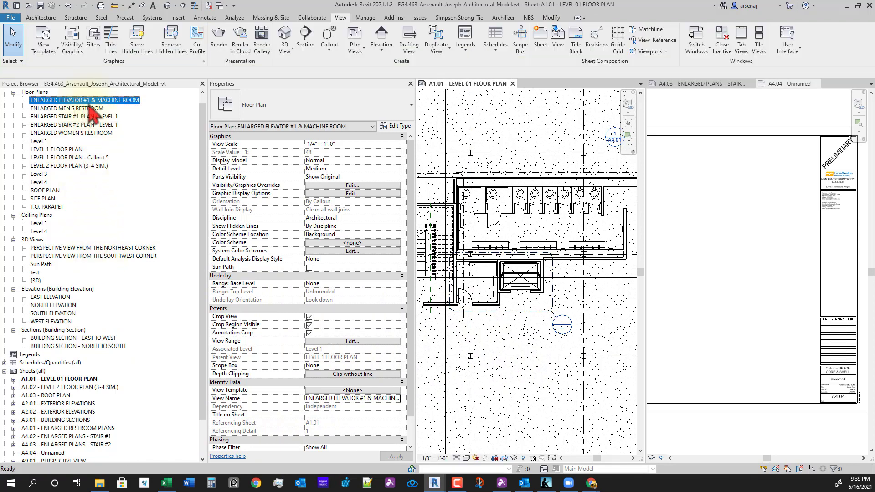
drag(769, 372, 769, 371)
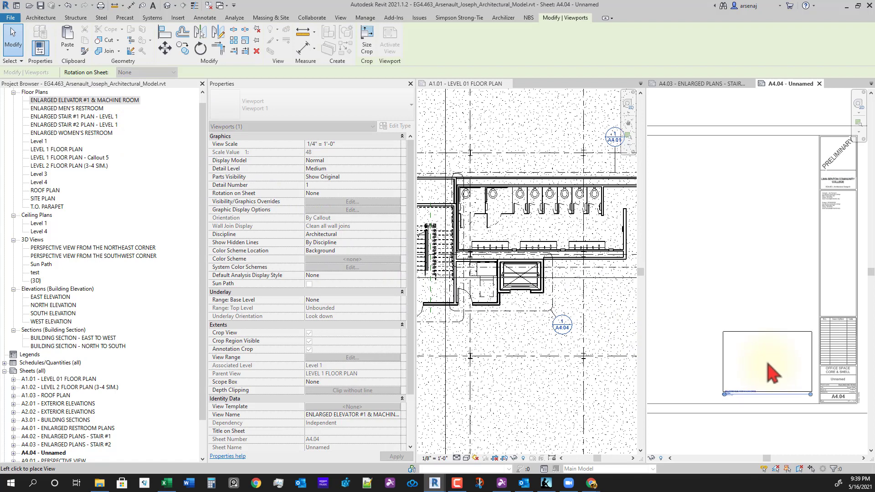
click(770, 372)
scroll(789, 427, up, 4)
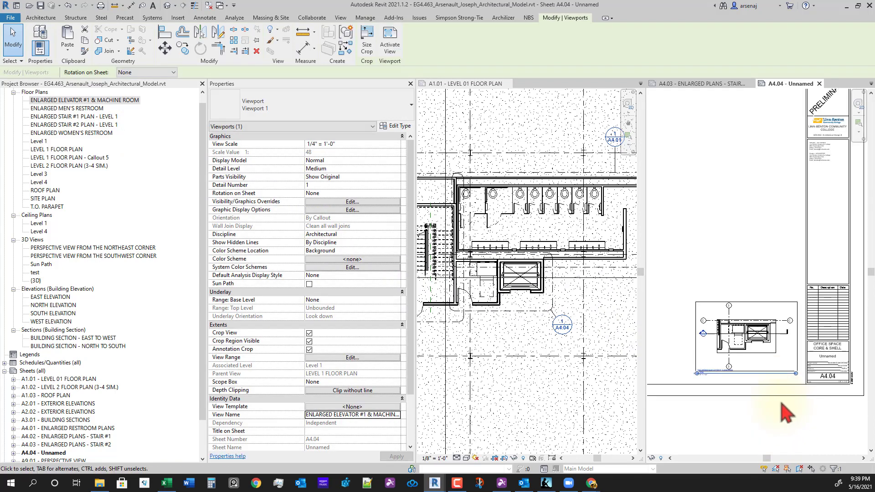
scroll(783, 414, down, 2)
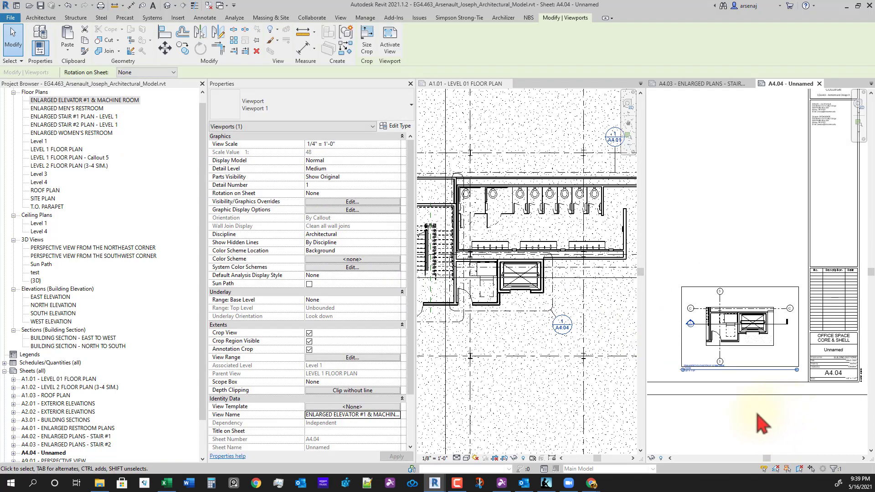
scroll(777, 411, down, 2)
scroll(836, 346, up, 3)
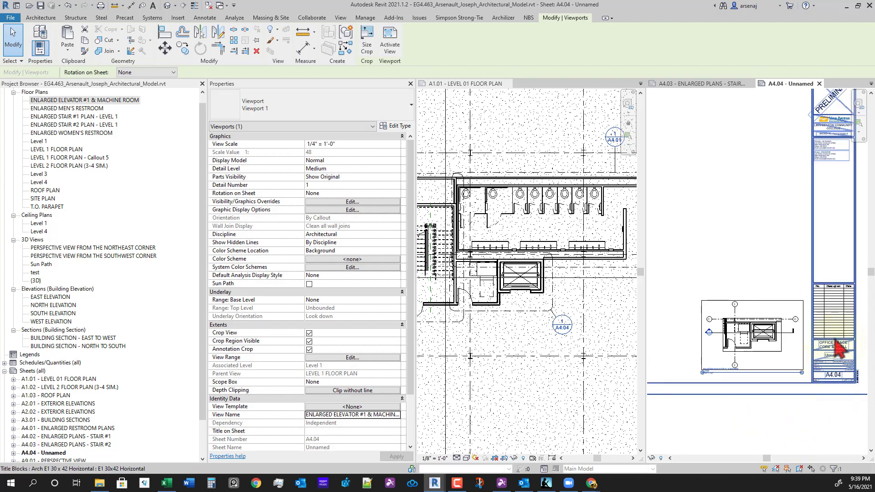
Step: Rename sheet A4.04 ENLARGED ELEVATOR PLAN in its title block
key(Escape)
click(835, 365)
click(837, 364)
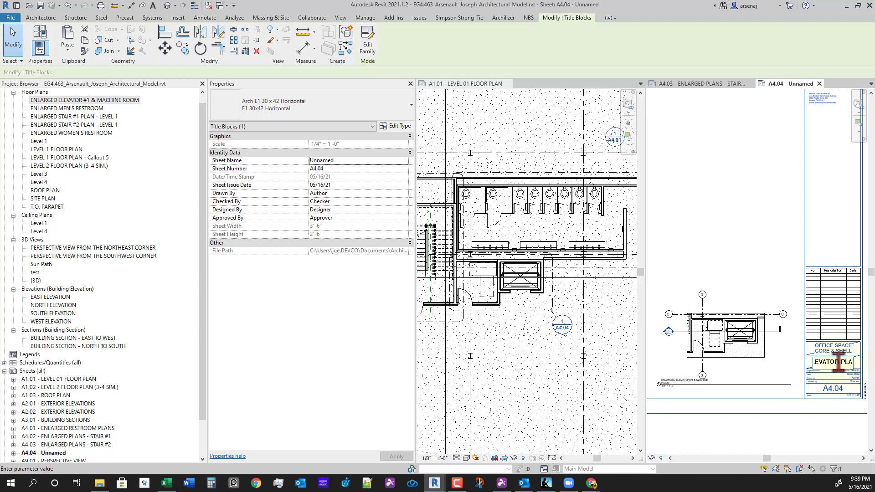
key(Return)
click(795, 445)
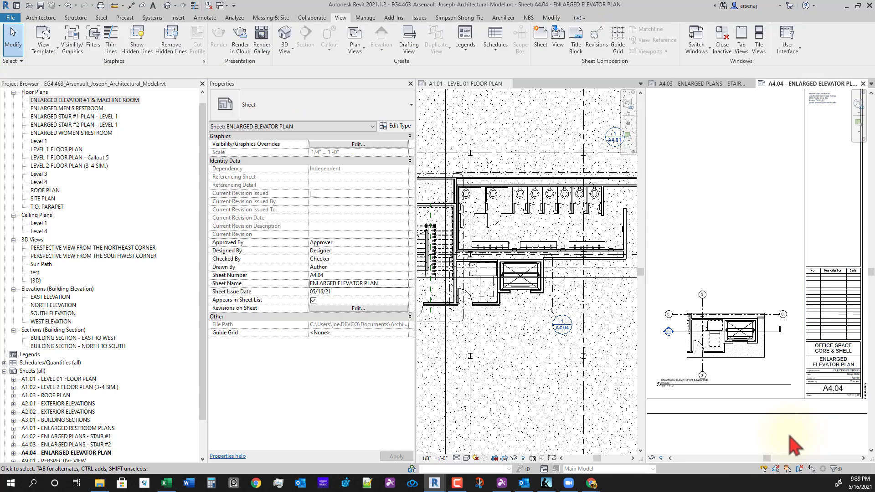
Step: Copy the view name ENLARGED ELEVATOR #1 & MACHINE ROOM for reuse on the east elevator's callout view
middle_drag(738, 378, 782, 392)
scroll(782, 392, down, 3)
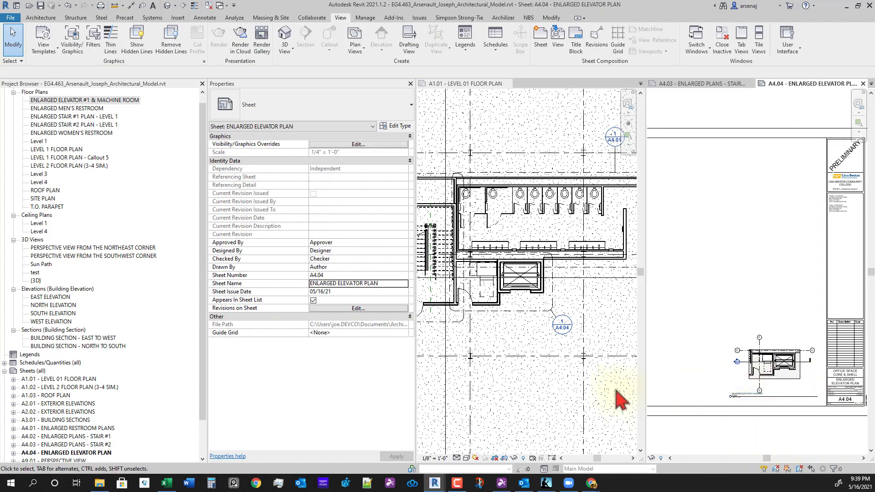
middle_drag(542, 370, 518, 373)
scroll(518, 372, down, 1)
scroll(517, 363, down, 1)
middle_drag(597, 359, 569, 359)
scroll(568, 358, down, 1)
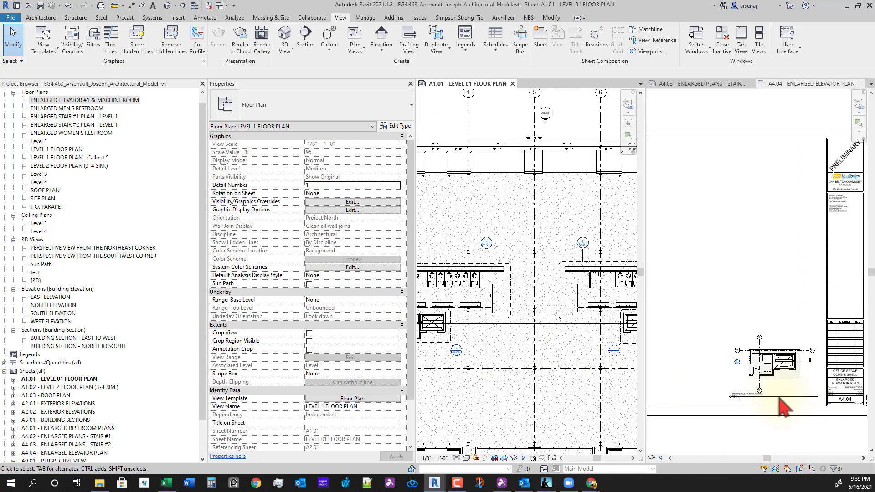
scroll(792, 396, up, 1)
middle_drag(624, 369, 507, 380)
scroll(512, 387, up, 2)
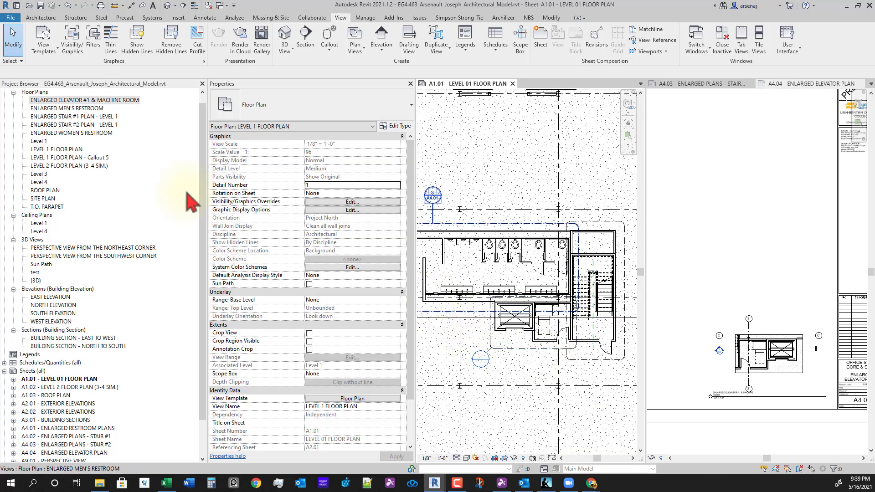
click(524, 349)
click(393, 399)
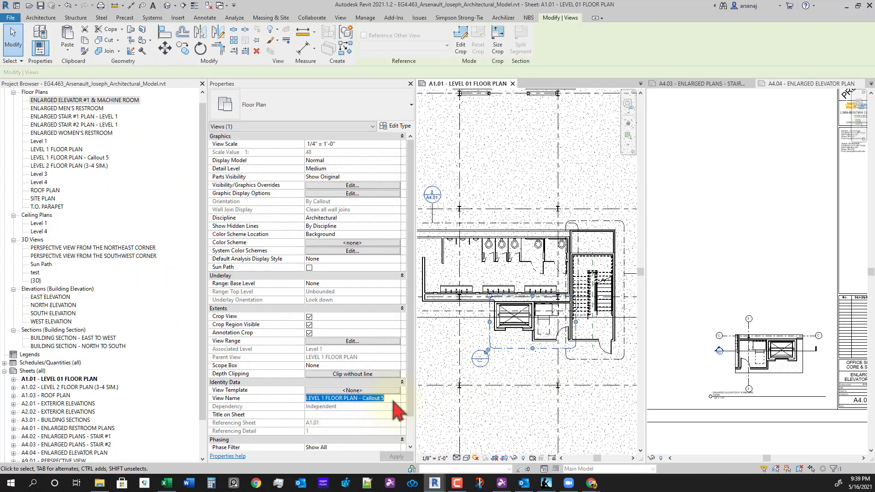
click(108, 100)
click(108, 100)
key(ctrl+c)
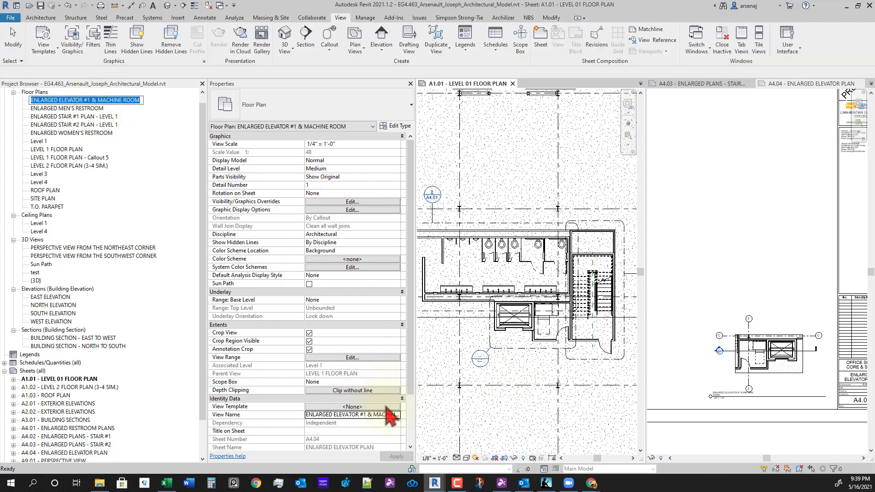
click(594, 408)
key(Escape)
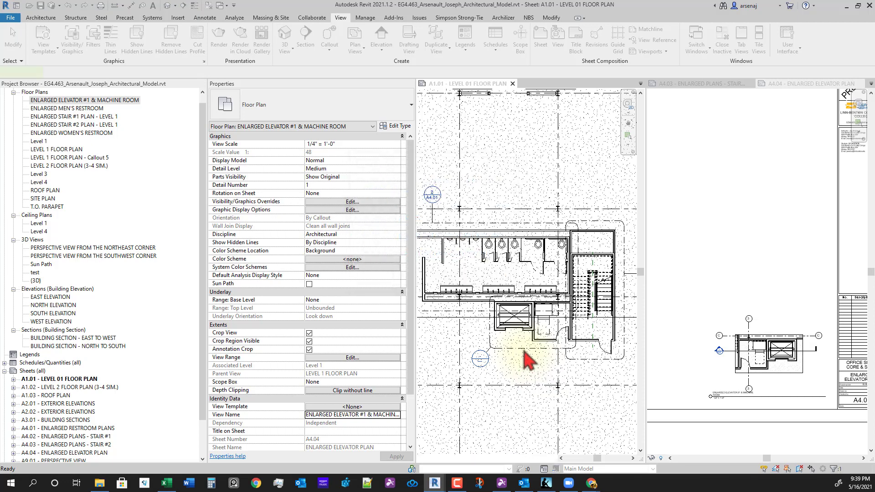
Step: Rename the east elevator's callout view ENLARGED ELEVATOR #2 & MACHINE ROOM
click(524, 348)
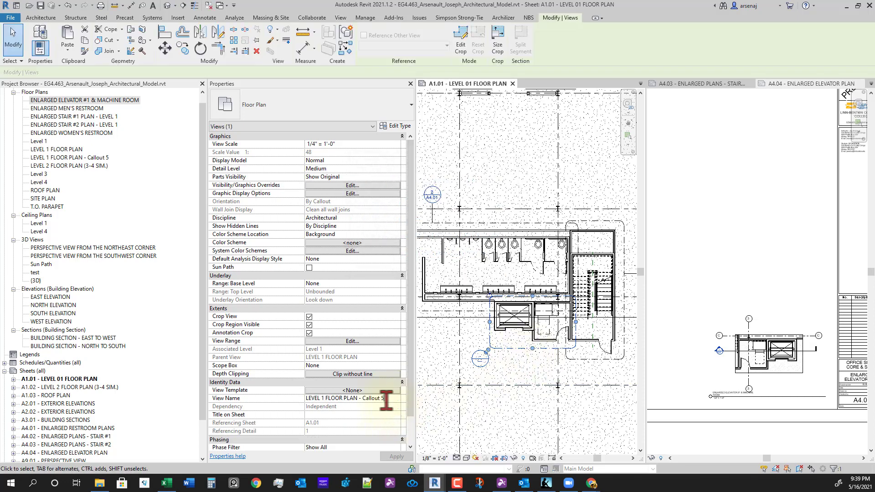
drag(386, 400, 305, 405)
key(ctrl+v)
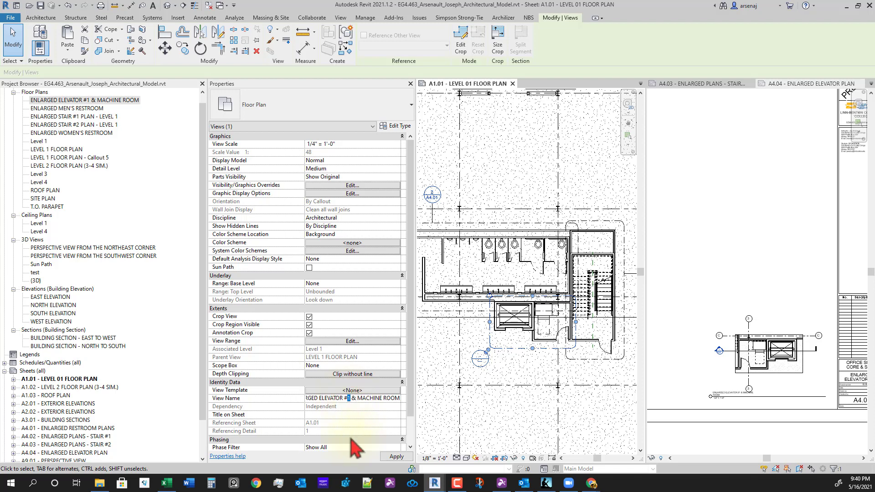
key(Return)
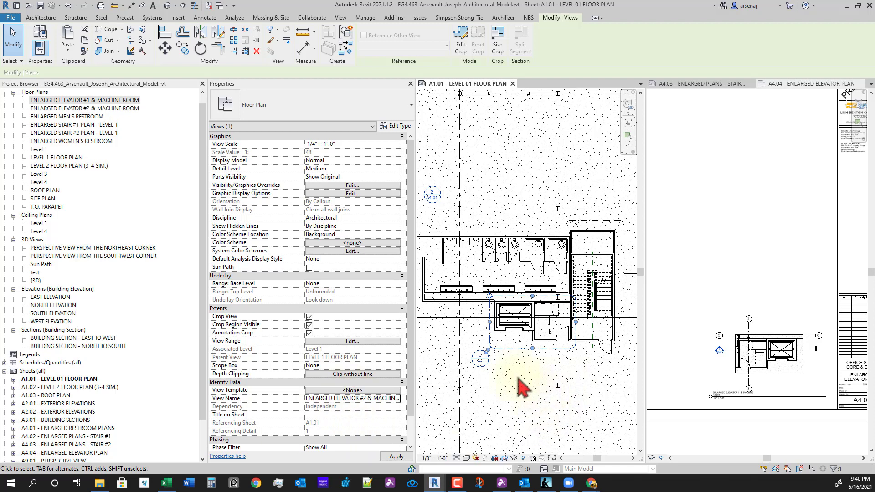
Step: Place the ENLARGED ELEVATOR #2 & MACHINE ROOM view on sheet A4.04 beside the title block, with the elevator #1 plan to its left
drag(100, 110, 134, 124)
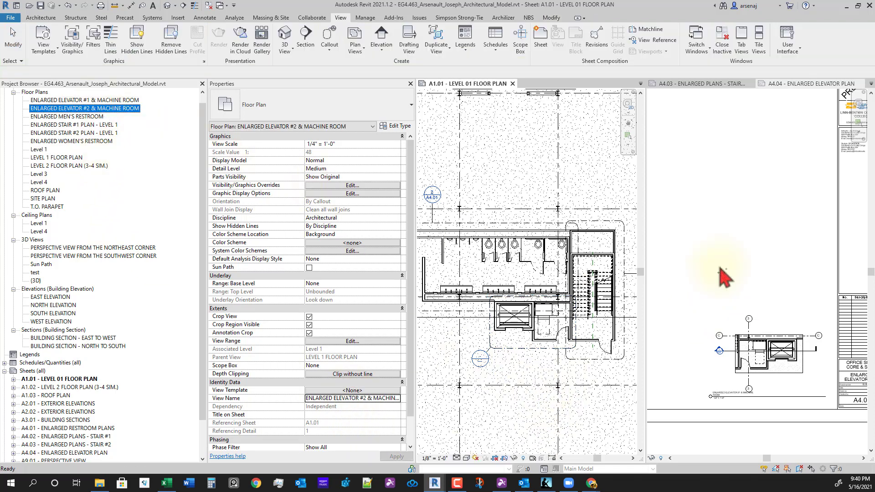
drag(723, 276, 727, 279)
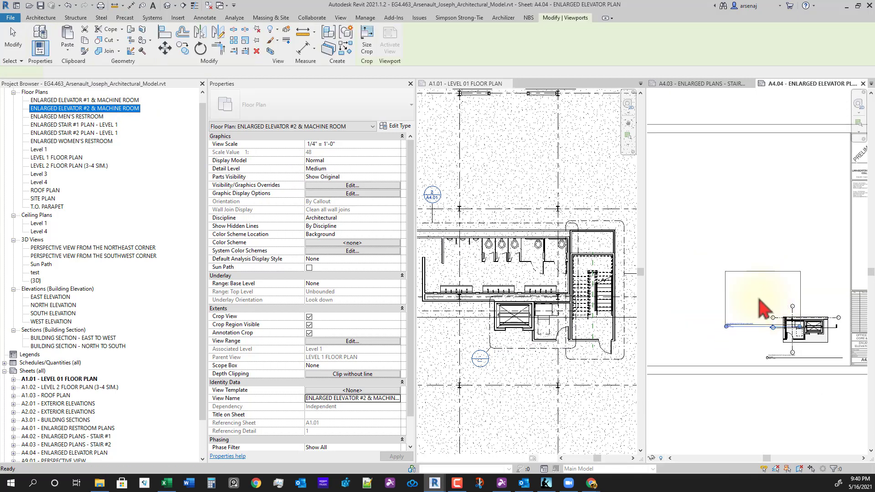
scroll(761, 297, down, 1)
scroll(765, 286, up, 2)
middle_drag(737, 312, 793, 298)
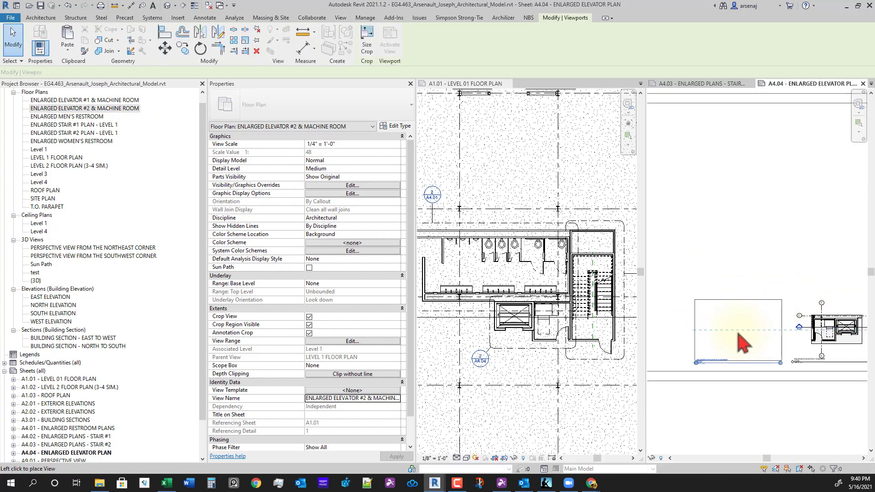
click(739, 335)
scroll(748, 361, down, 2)
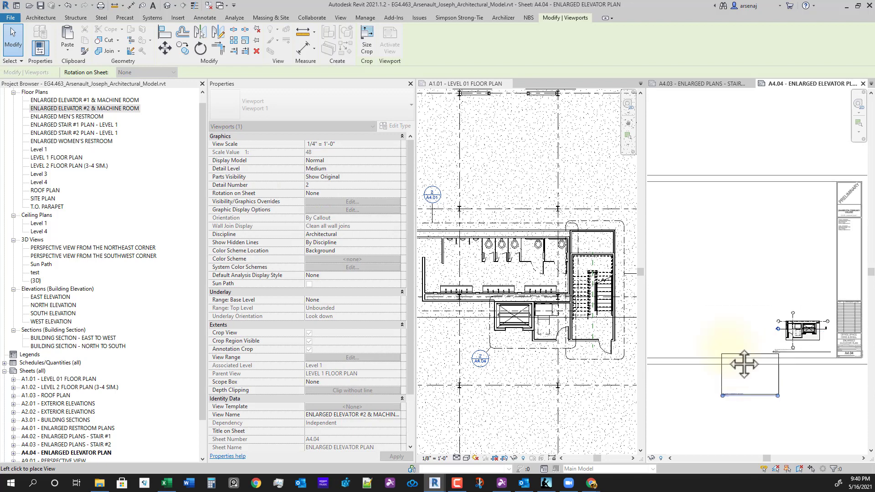
drag(764, 380, 766, 332)
click(780, 305)
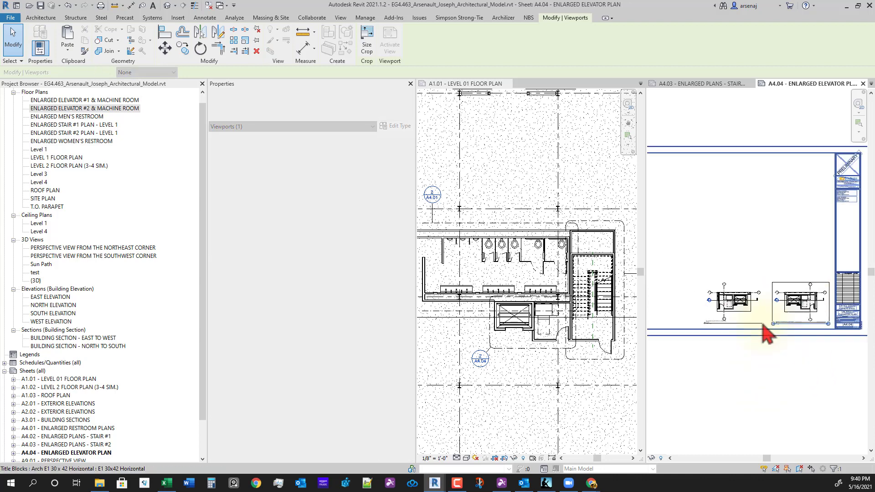
Step: Shorten the title line of the elevator #2 viewport and position its title centrally below the plan
scroll(807, 322, up, 4)
drag(842, 329, 789, 335)
scroll(754, 361, down, 2)
middle_drag(753, 372, 785, 381)
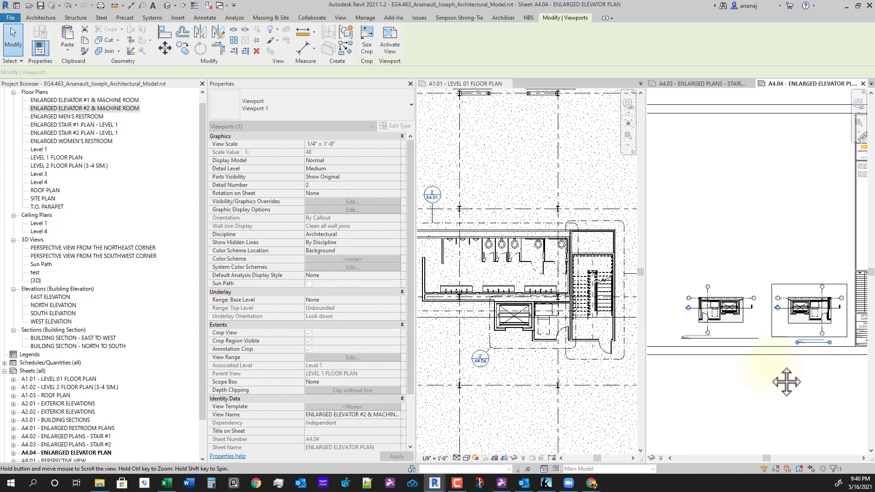
Step: Shorten the elevator #1 viewport's title line and move its title centrally below the plan
scroll(761, 349, up, 2)
click(735, 299)
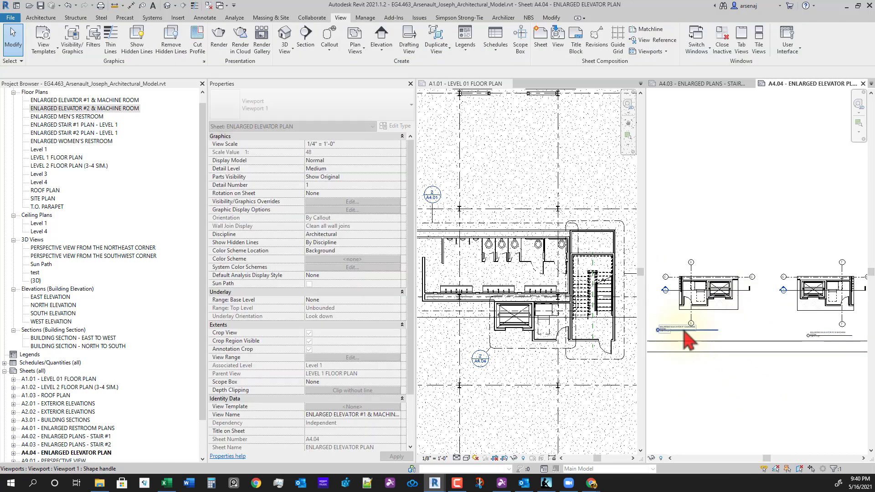
mouse_move(686, 331)
mouse_down()
mouse_move(798, 380)
mouse_move(828, 370)
mouse_move(685, 337)
mouse_up()
scroll(811, 392, down, 1)
click(805, 402)
click(791, 366)
scroll(707, 381, down, 2)
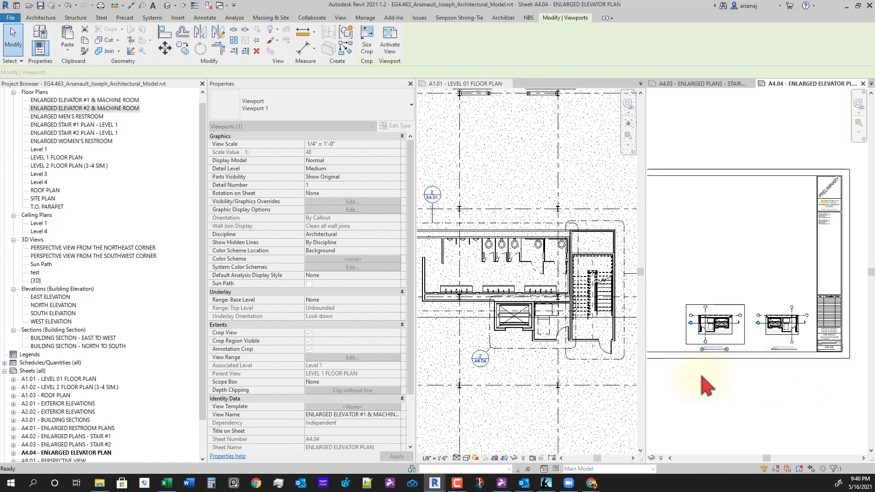
Step: Check the east elevator's callout on the Level 1 floor plan against the elevator #2 plan on sheet A4.04
click(576, 381)
double_click(570, 381)
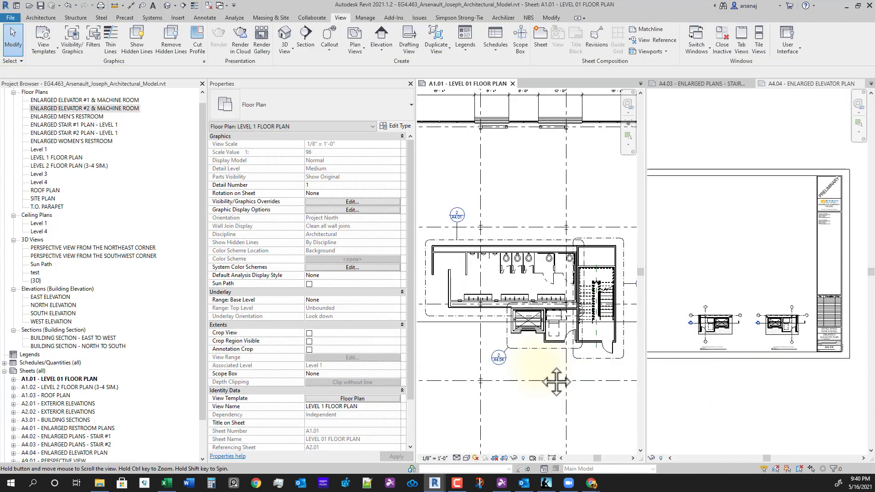
click(778, 351)
scroll(777, 347, up, 5)
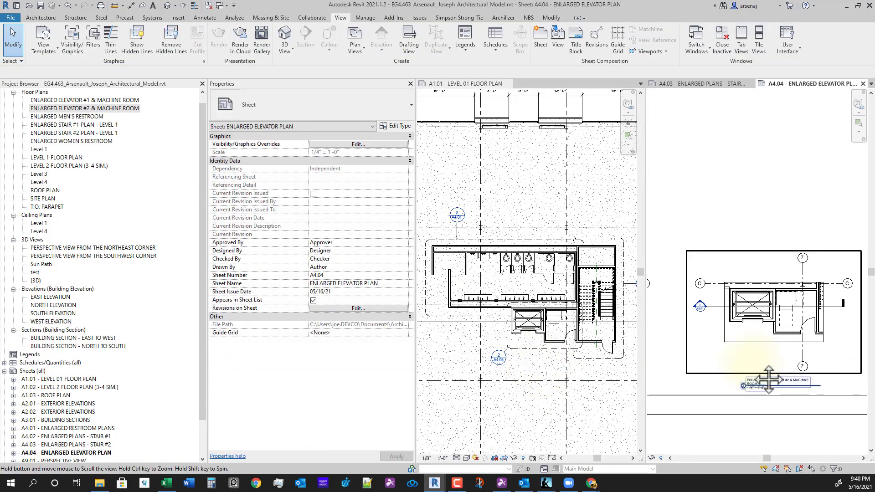
scroll(766, 353, down, 1)
middle_drag(767, 362, 761, 352)
scroll(761, 352, up, 1)
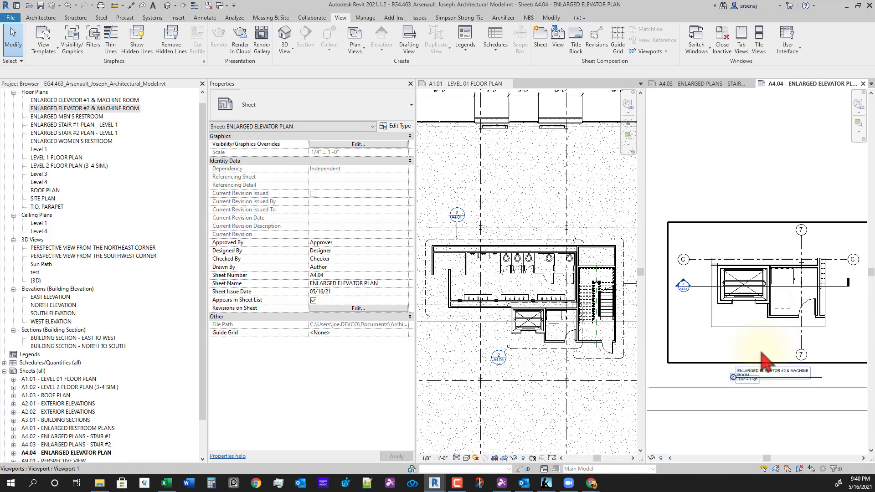
scroll(765, 362, down, 1)
double_click(711, 352)
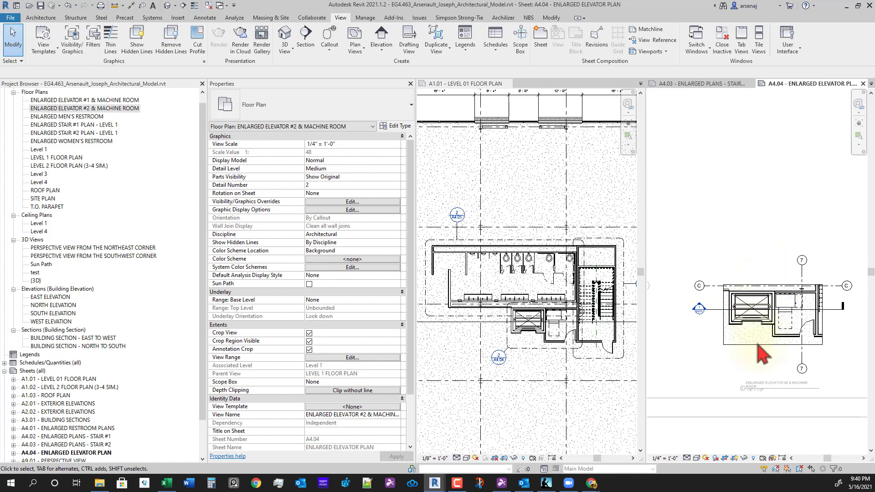
scroll(769, 352, down, 2)
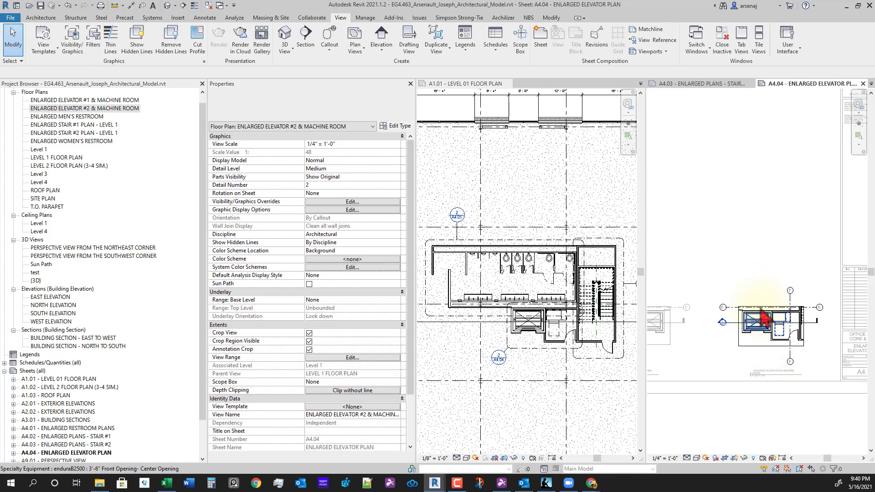
double_click(761, 403)
scroll(764, 406, down, 2)
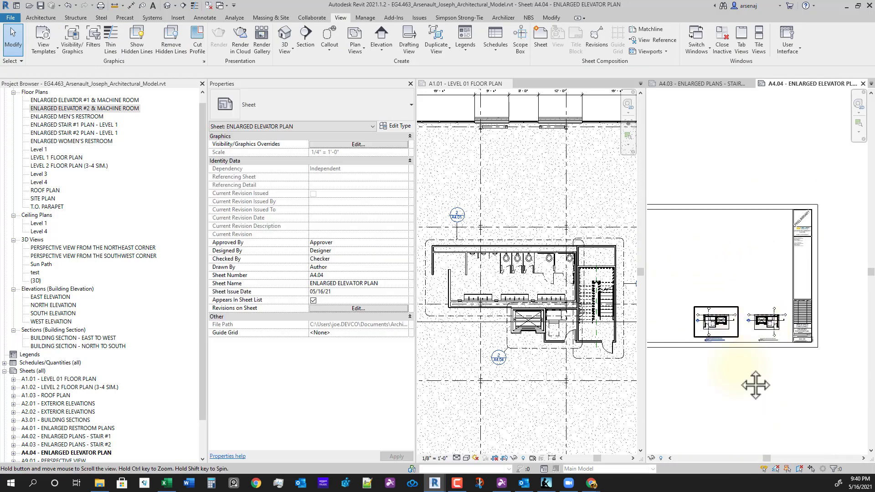
Step: Examine the elevator #2 and machine room plan on sheet A4.04, including its grid bubbles, walls and view title
scroll(759, 374, up, 2)
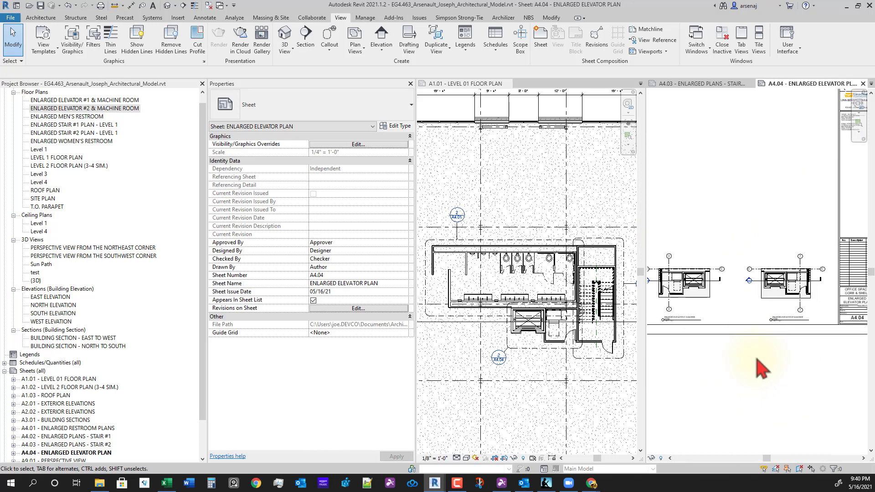
scroll(804, 310, up, 5)
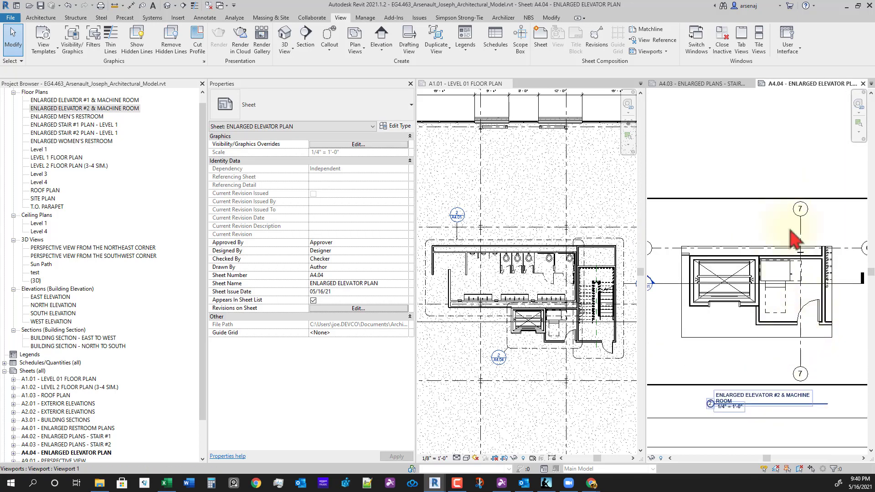
scroll(777, 344, down, 2)
scroll(793, 355, up, 2)
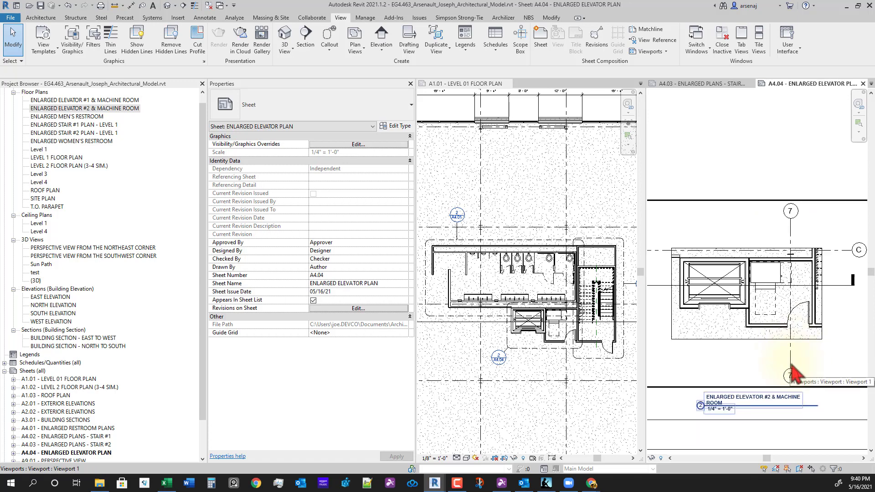
scroll(795, 355, down, 2)
scroll(788, 338, up, 3)
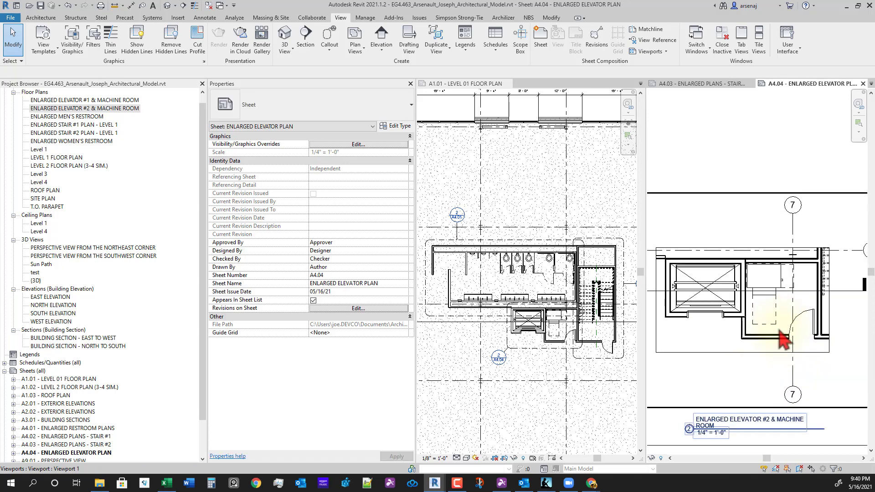
scroll(799, 332, down, 5)
scroll(793, 331, up, 3)
scroll(793, 353, down, 1)
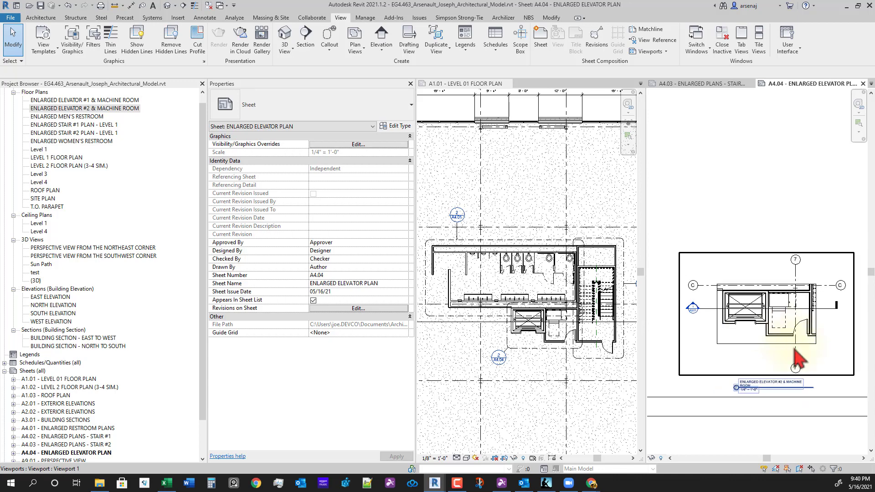
scroll(759, 338, up, 4)
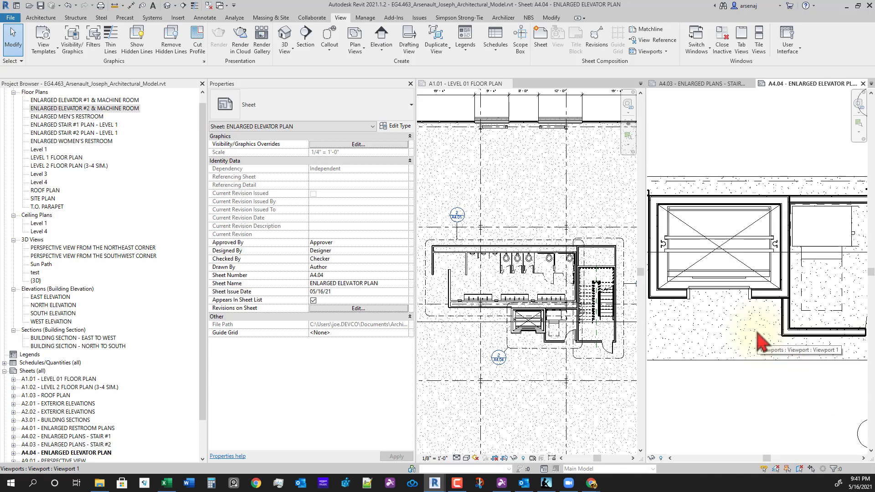
scroll(760, 349, down, 5)
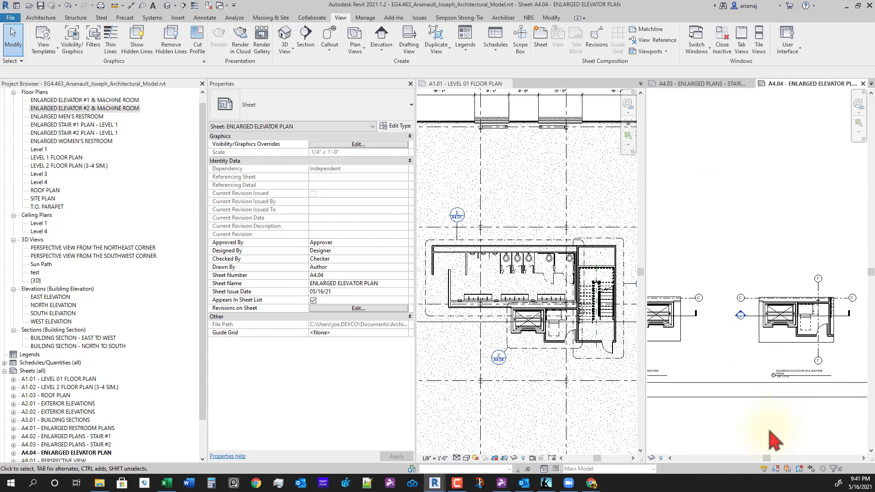
middle_drag(771, 435, 792, 424)
scroll(792, 424, down, 2)
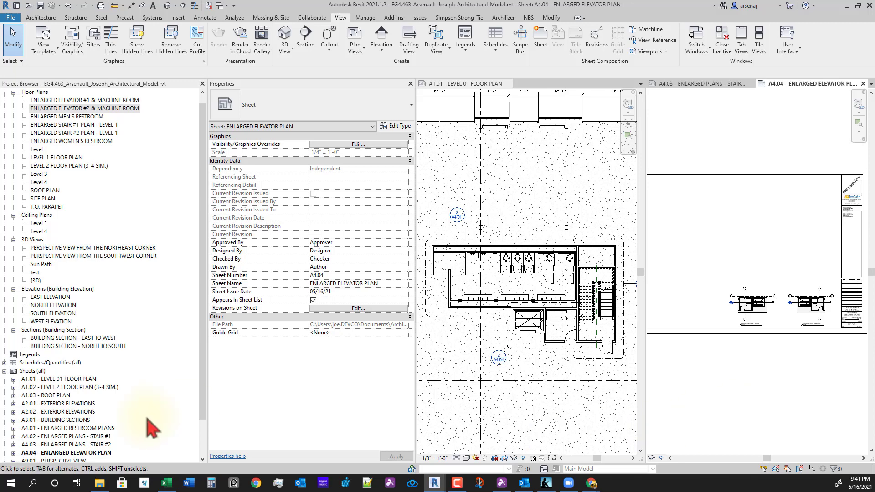
Step: Close the open A1.01 - LEVEL 01 FLOOR PLAN sheet after reviewing the sheet list
scroll(106, 440, down, 1)
scroll(96, 444, down, 1)
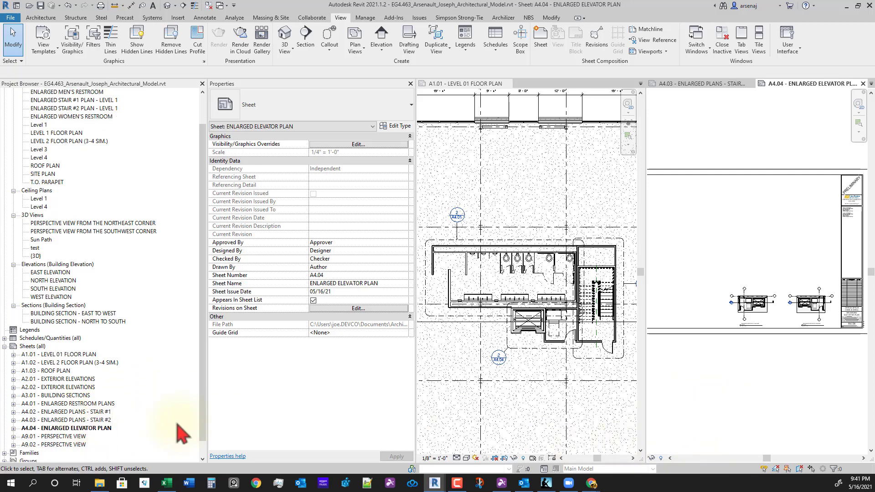
scroll(706, 414, down, 3)
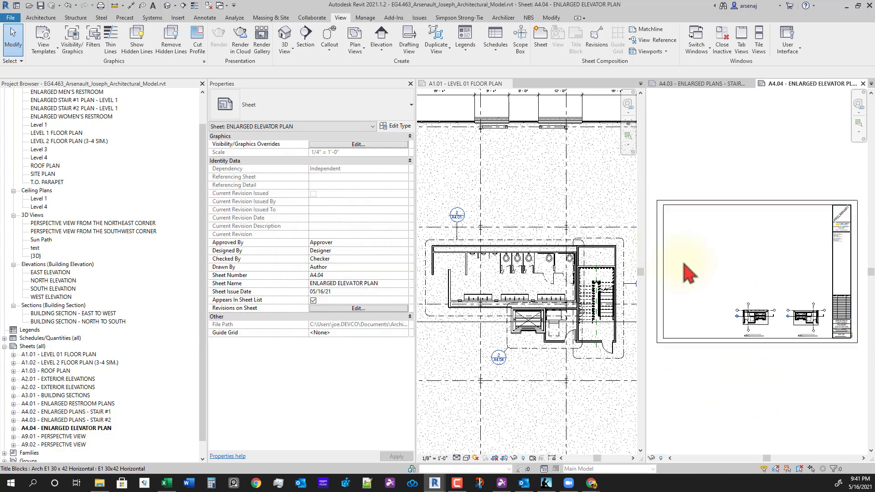
scroll(563, 314, down, 2)
scroll(561, 385, down, 2)
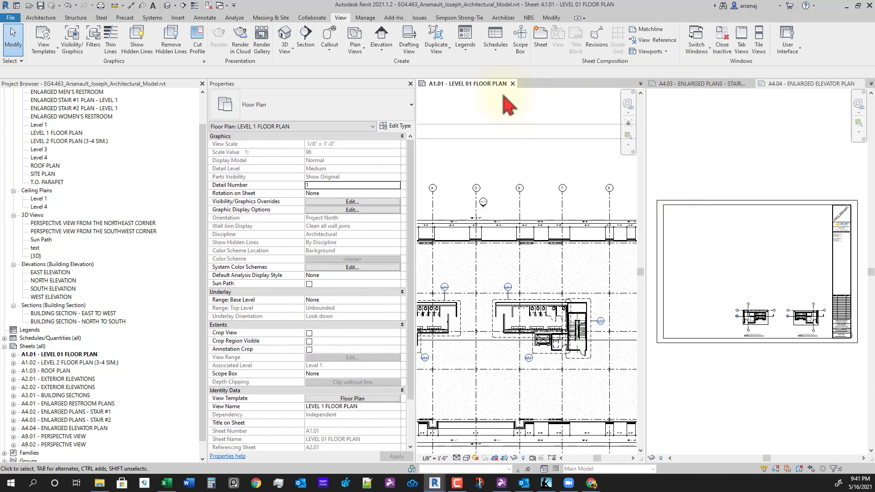
click(512, 83)
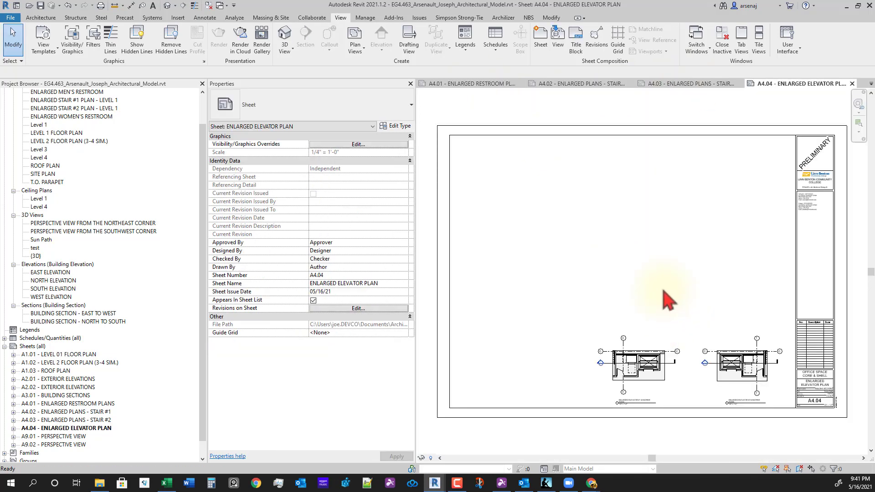
Step: Create a new sheet with the Arch E1 30 x 42 Horizontal title block and number it A000
click(540, 37)
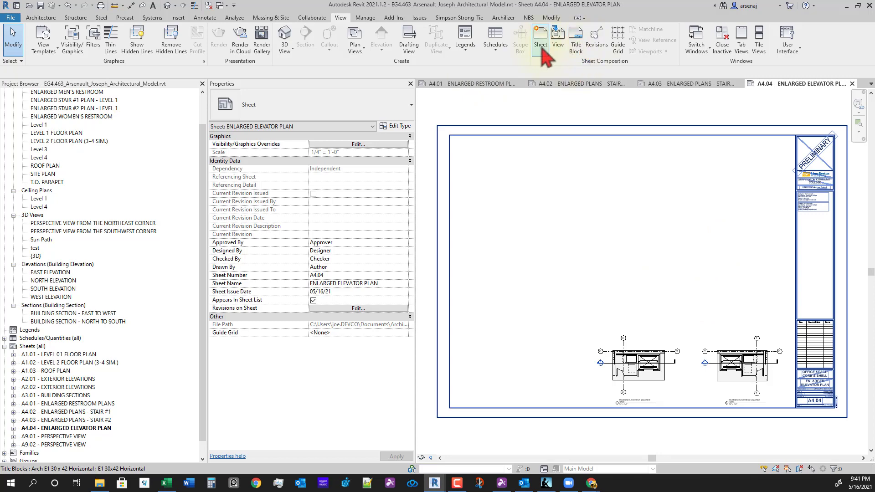
click(472, 347)
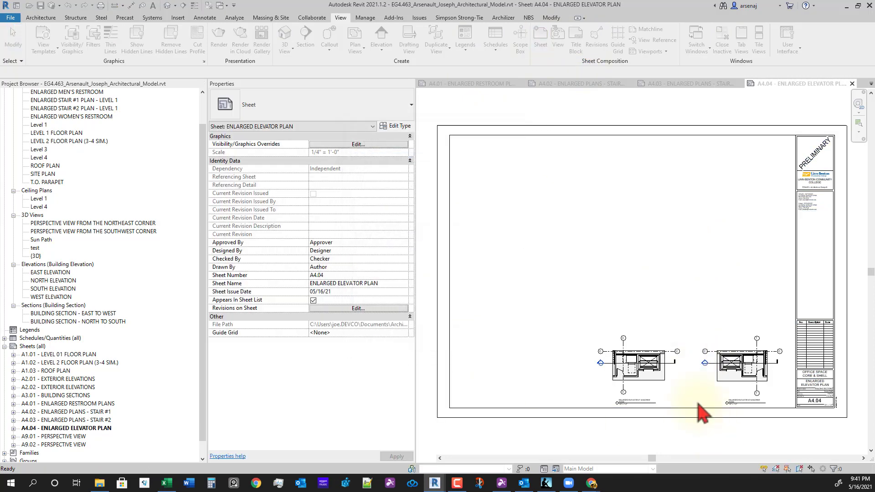
click(814, 417)
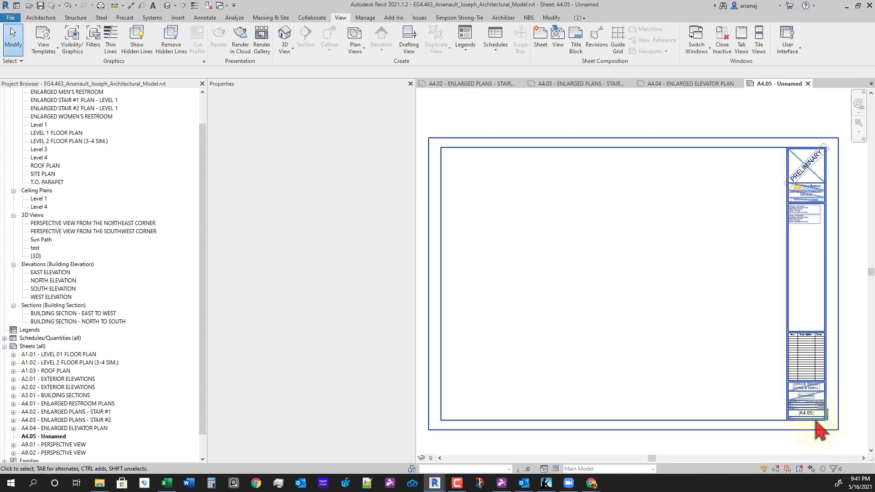
click(809, 414)
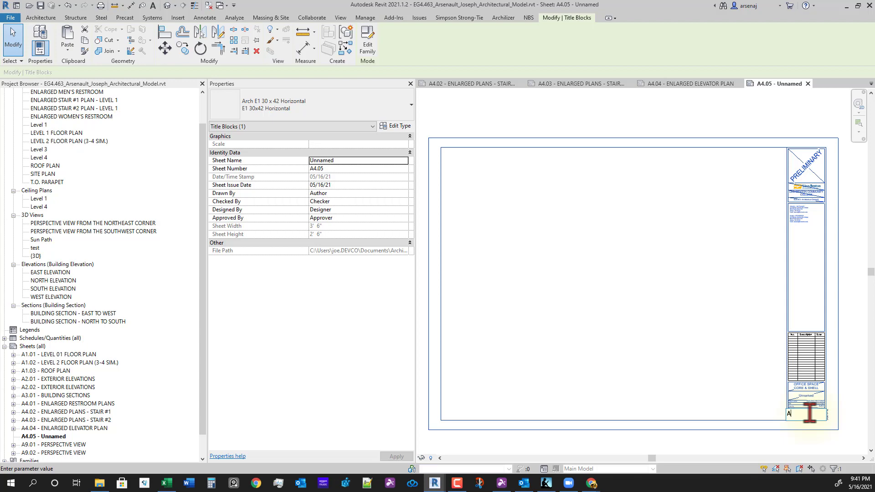
key(Return)
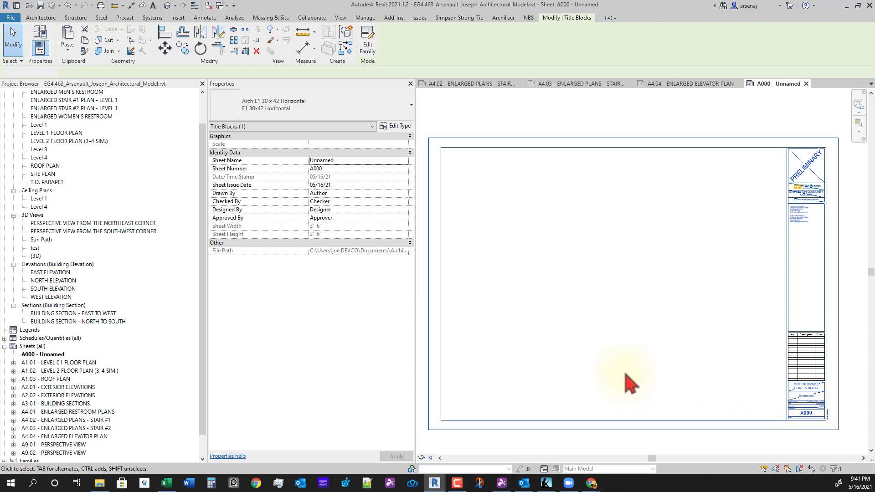
click(629, 381)
Step: Rename sheet A000 as COVER SHEET
click(62, 358)
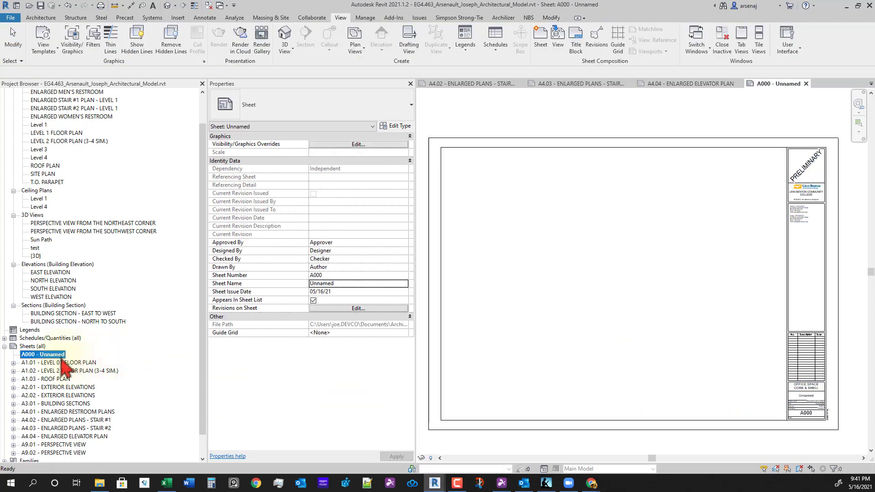
click(61, 357)
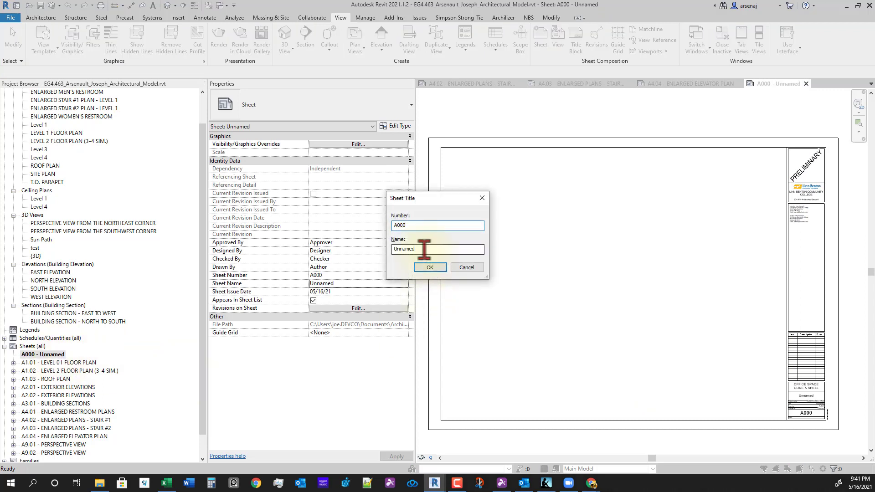
text(COVER SHEET)
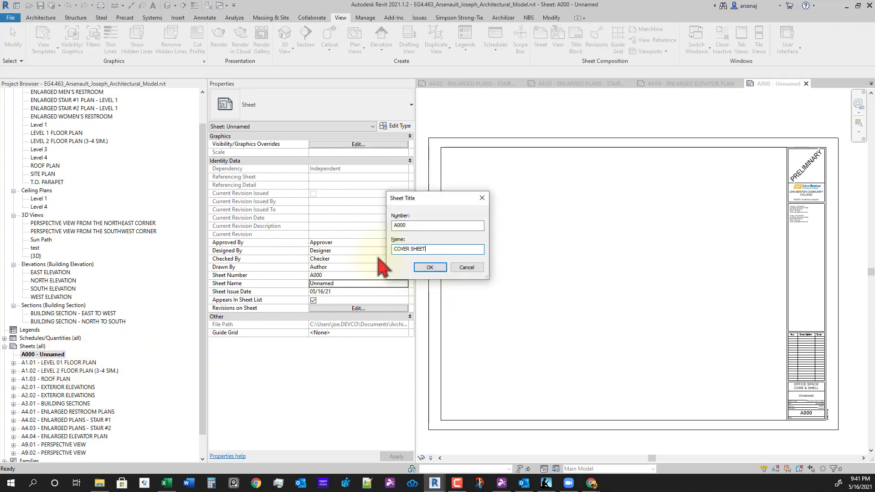
key(Return)
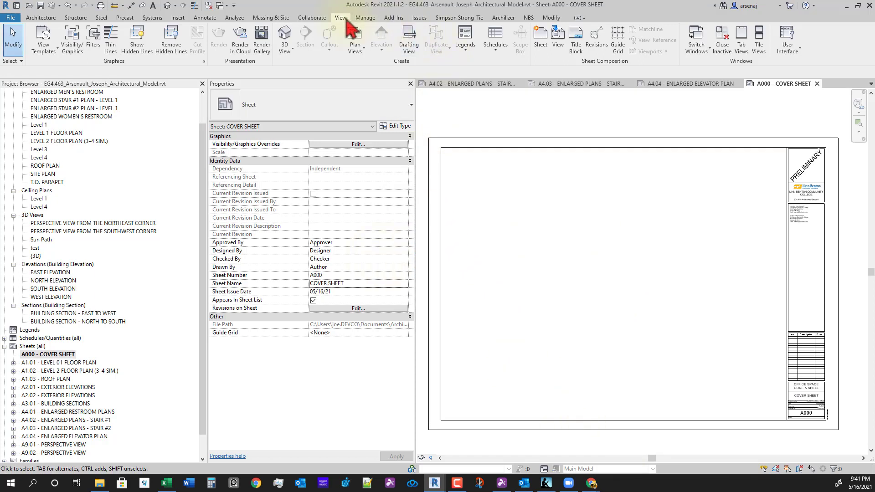
Step: Create a sheet list with the fields Sheet Number and Sheet Name, and widen its Sheet Name column to fit the full names
click(496, 45)
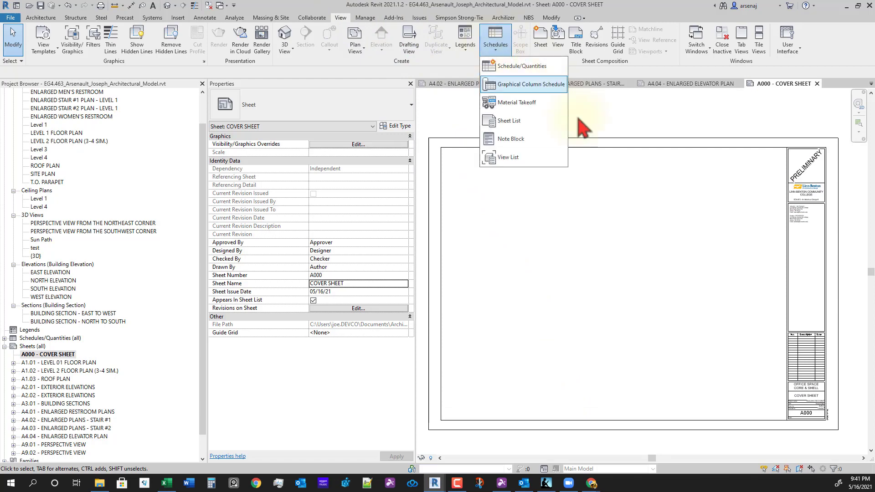
click(520, 121)
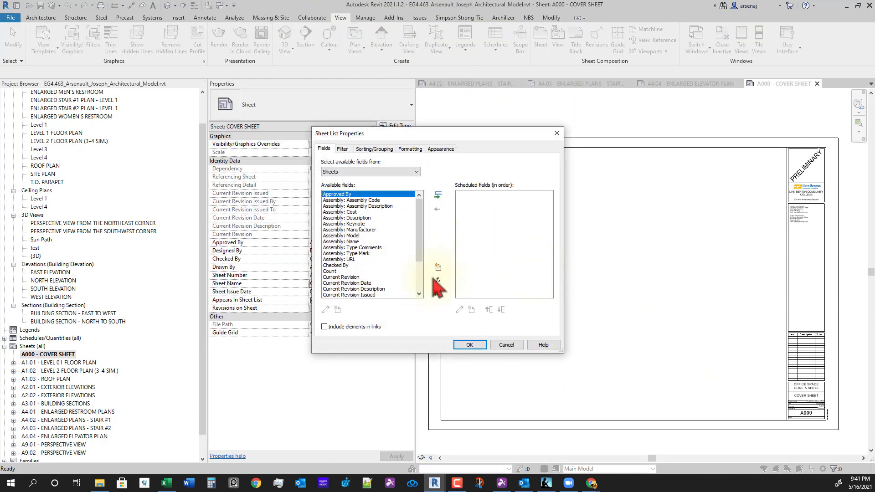
scroll(360, 291, down, 3)
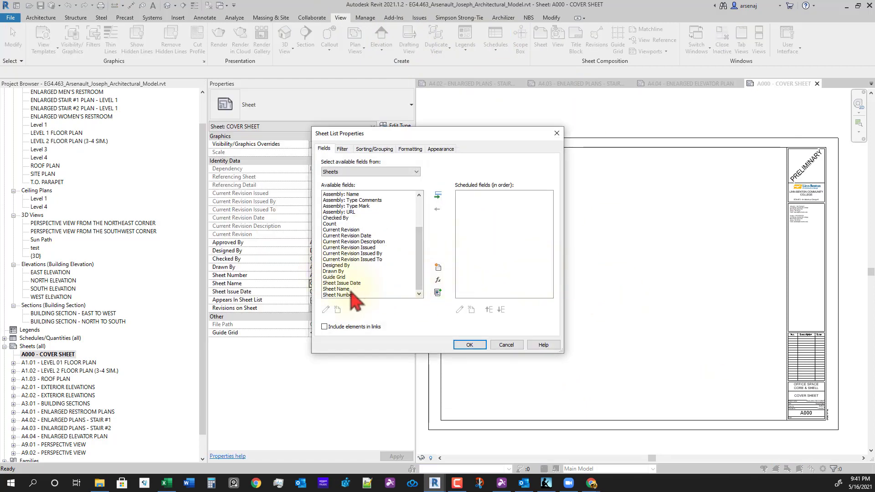
click(349, 295)
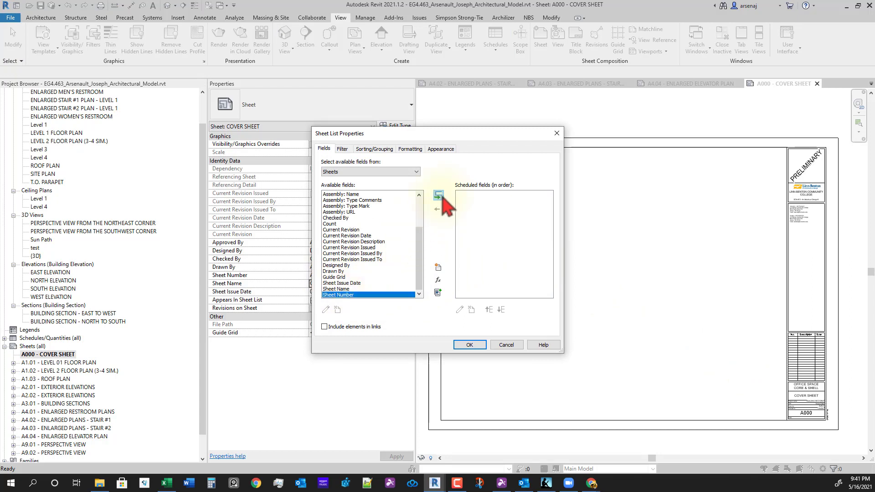
click(439, 196)
click(438, 197)
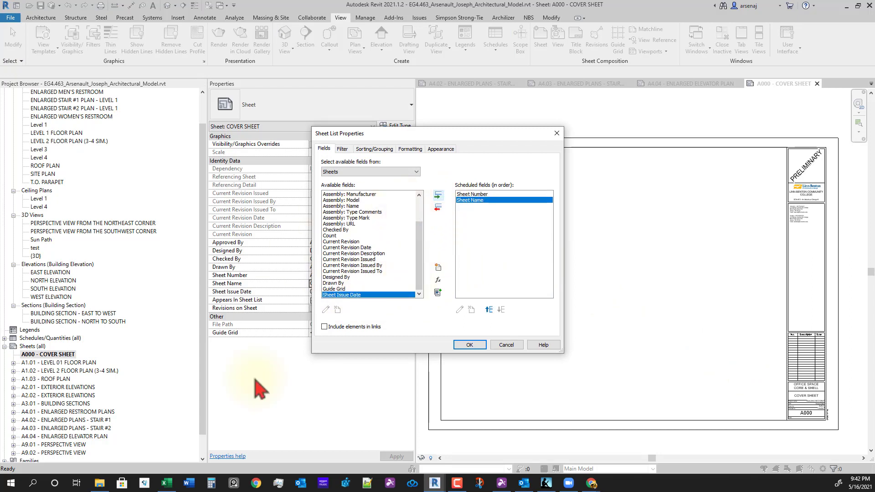
click(470, 345)
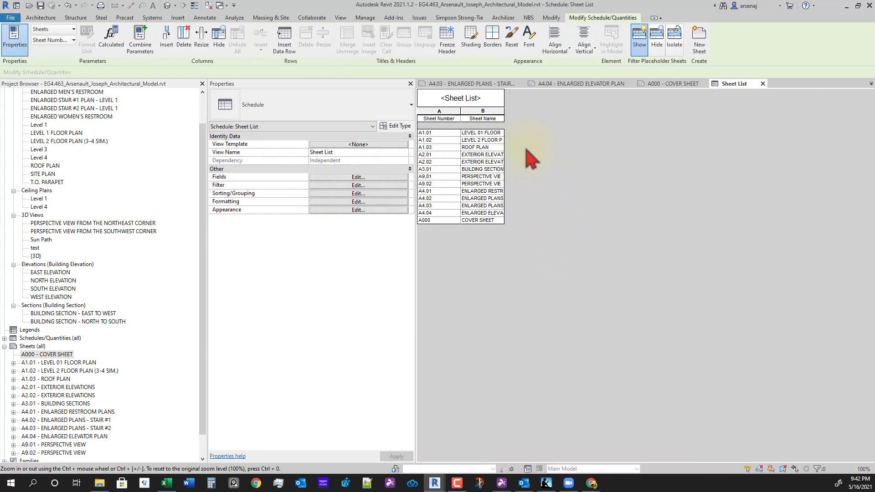
drag(504, 112, 627, 121)
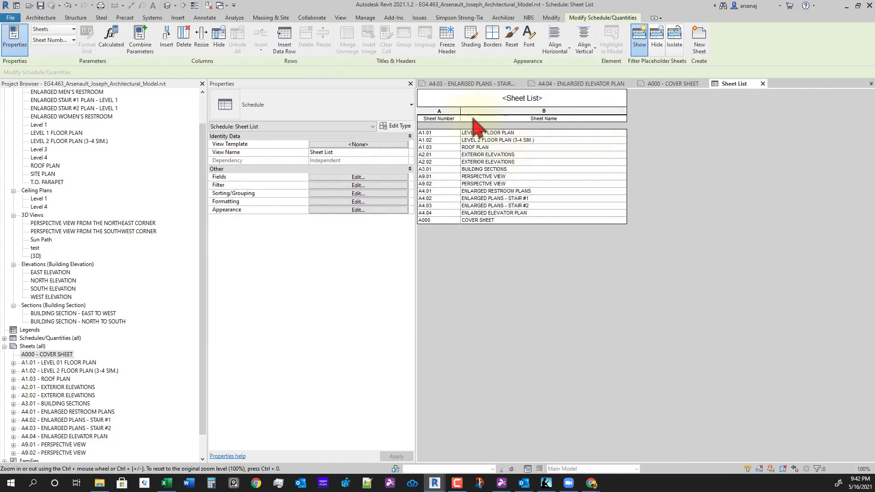
Step: Hide the sheet list's headers and blank row before data, and sort it by Sheet Number in ascending order
click(336, 210)
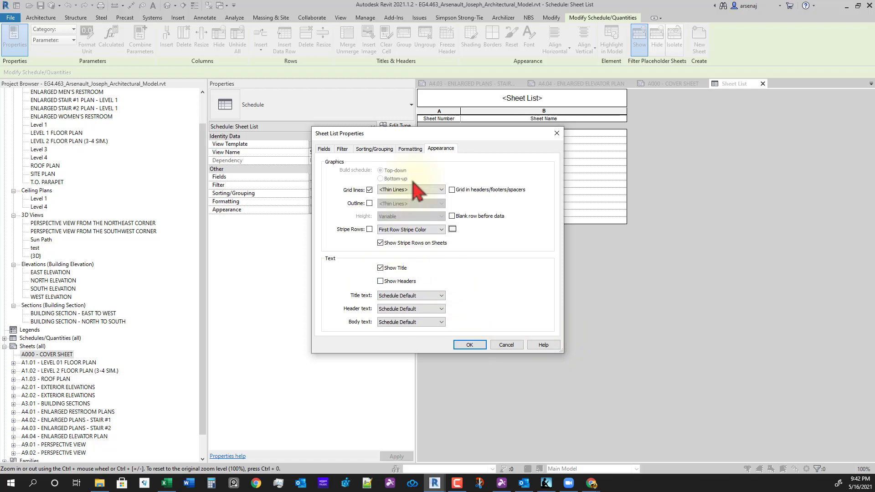
click(374, 149)
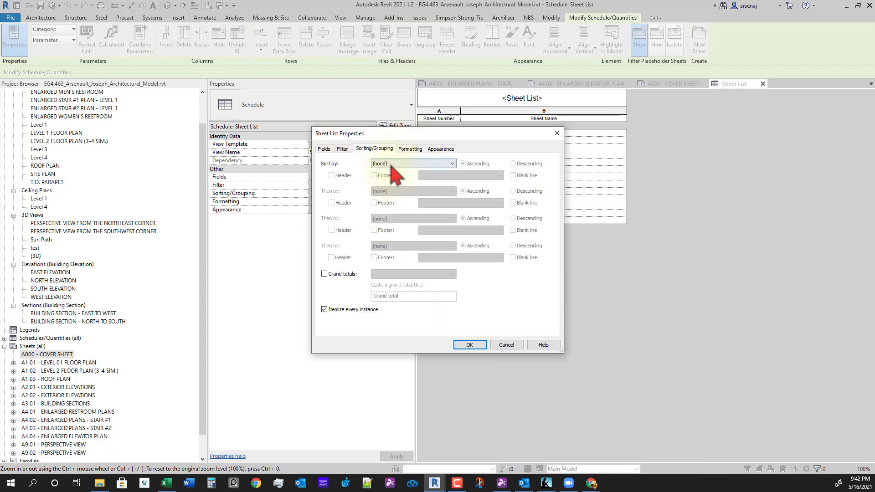
click(391, 166)
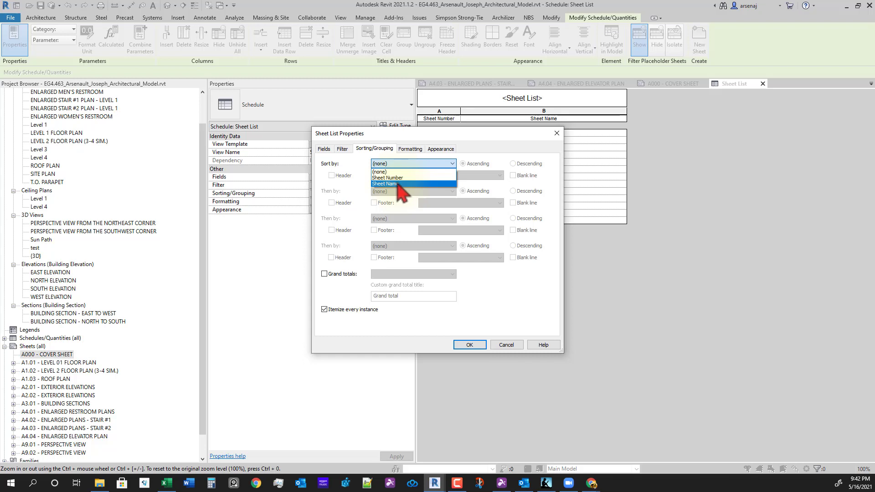
click(397, 184)
click(394, 163)
click(397, 178)
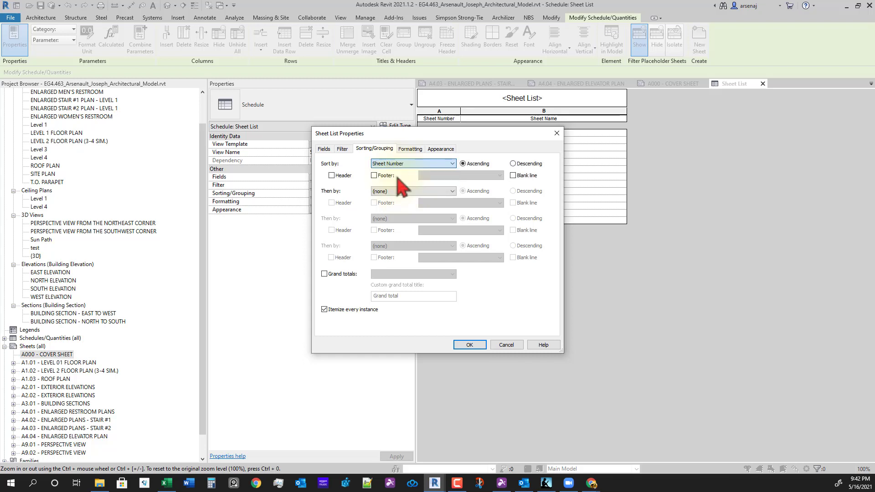
click(410, 149)
click(440, 149)
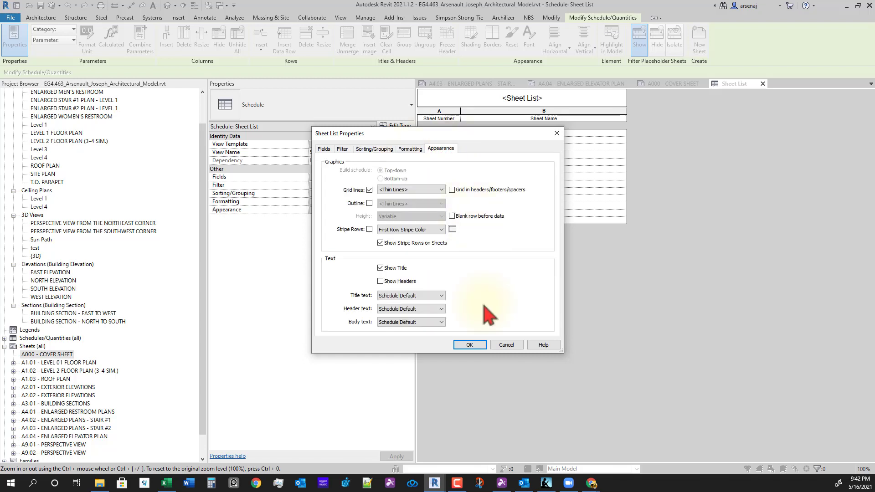
click(473, 345)
Step: Retitle the sheet list as SHEET INDEX and close the schedule view
click(555, 95)
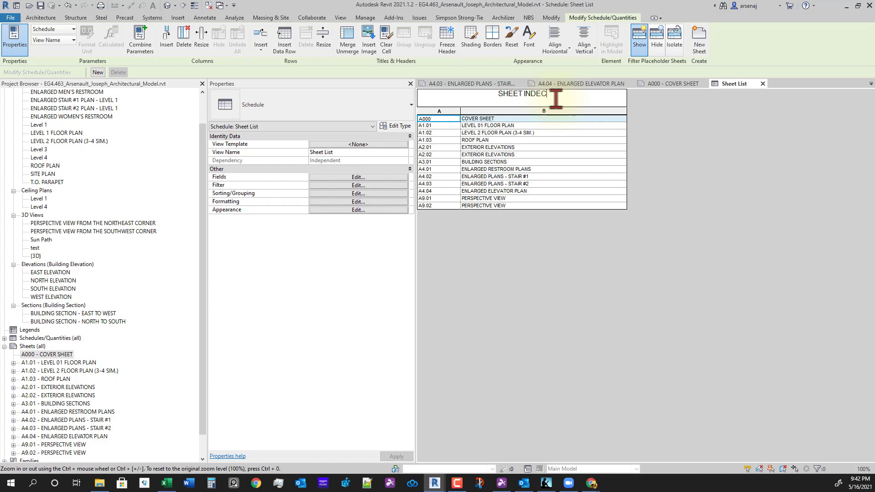
key(Return)
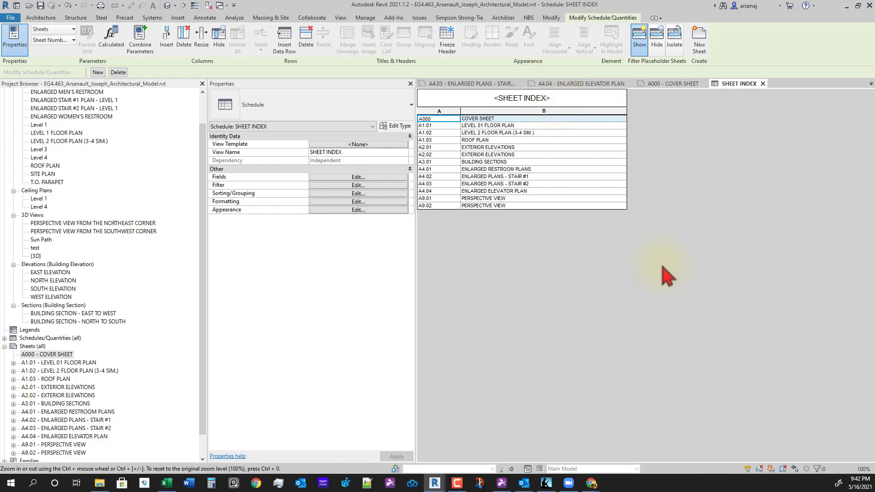
middle_click(735, 87)
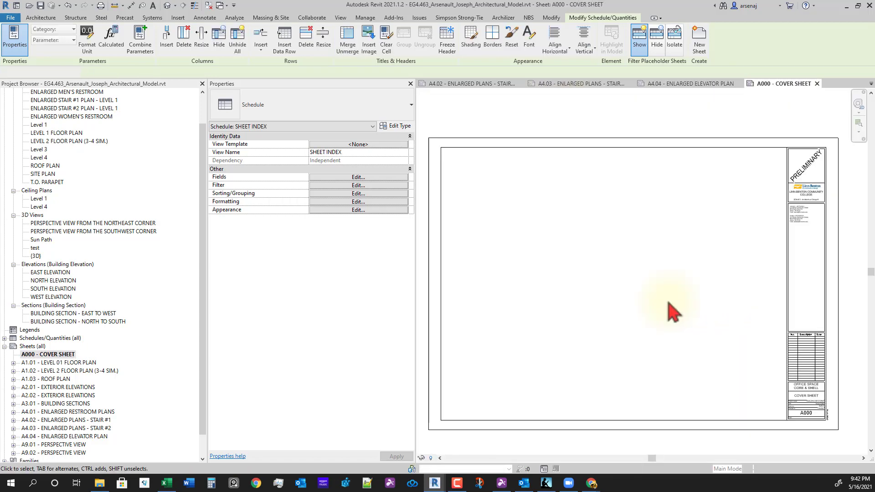
Step: Place the SHEET INDEX schedule on the A000 cover sheet, in the lower half near the title block
click(5, 339)
click(41, 355)
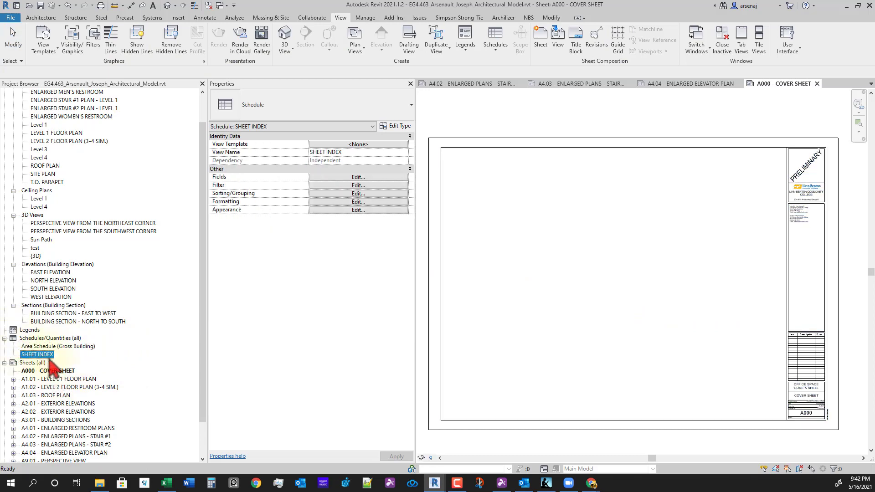
drag(586, 375, 588, 375)
click(746, 320)
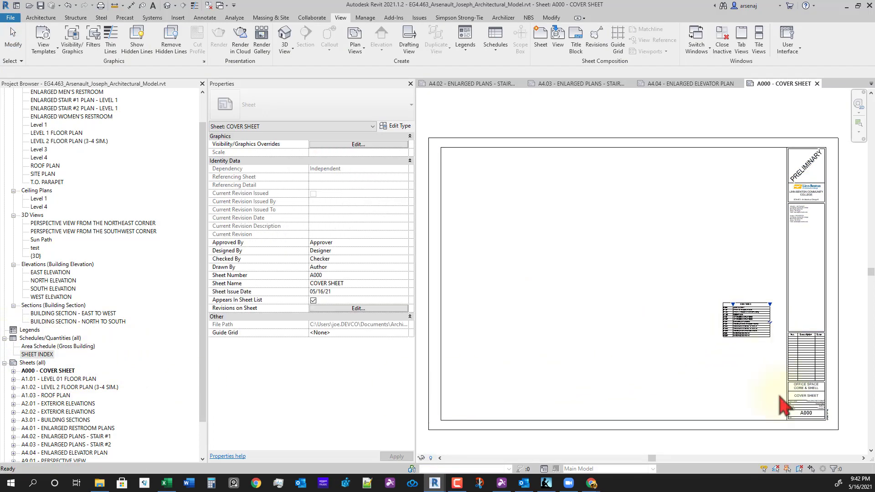
scroll(739, 333, up, 1)
drag(738, 333, 715, 307)
click(713, 351)
scroll(679, 350, down, 2)
middle_drag(645, 341, 611, 337)
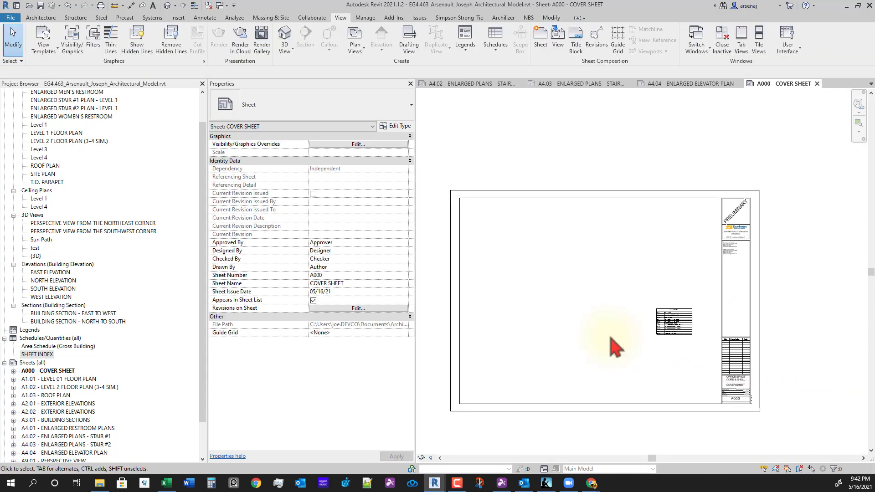
Step: Look through the project's annotation symbol families, including E1 30 x 42 Horizontal
scroll(66, 382, down, 2)
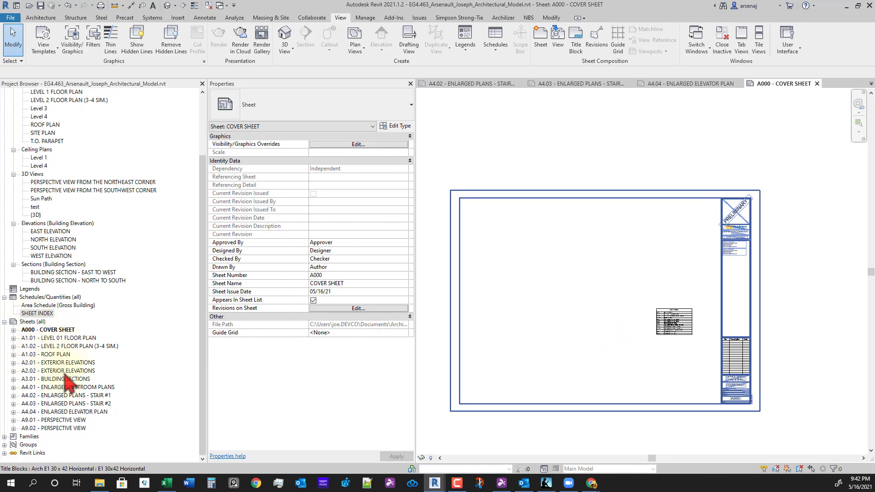
click(4, 437)
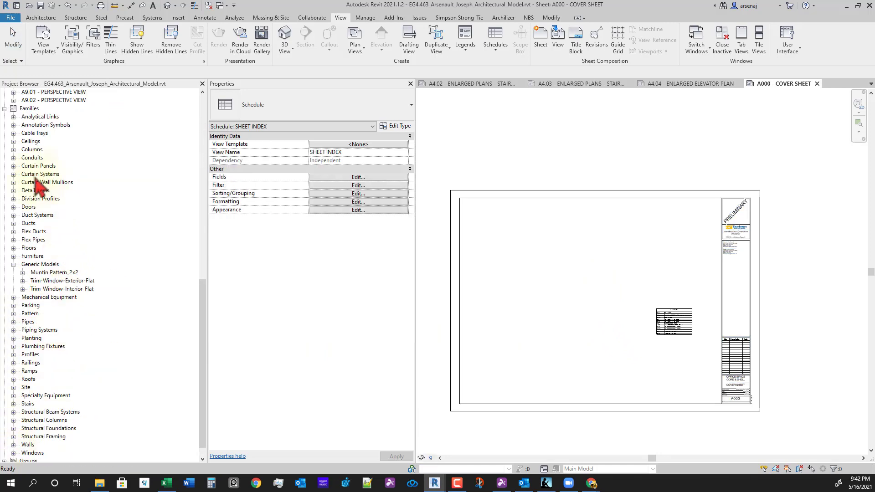
click(13, 126)
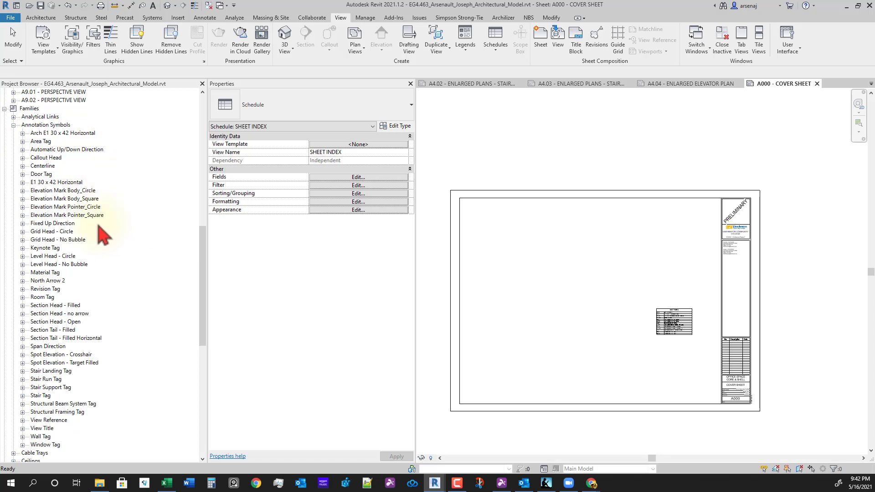
click(72, 183)
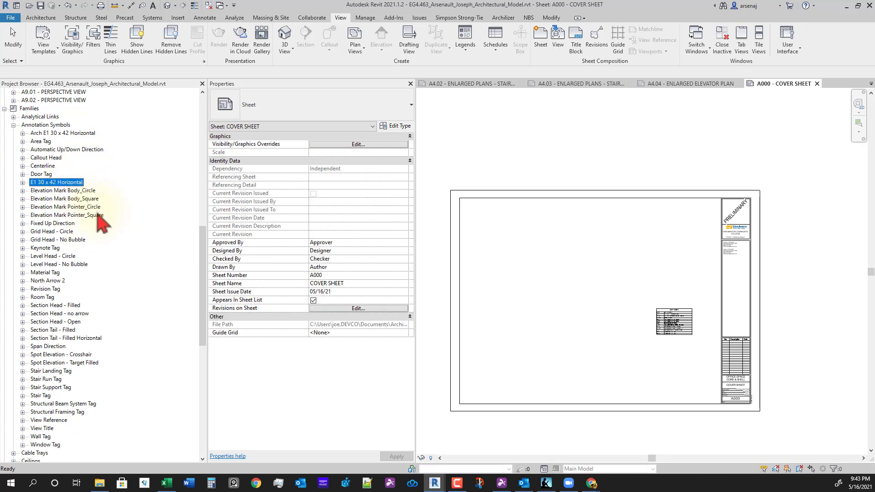
scroll(100, 221, down, 3)
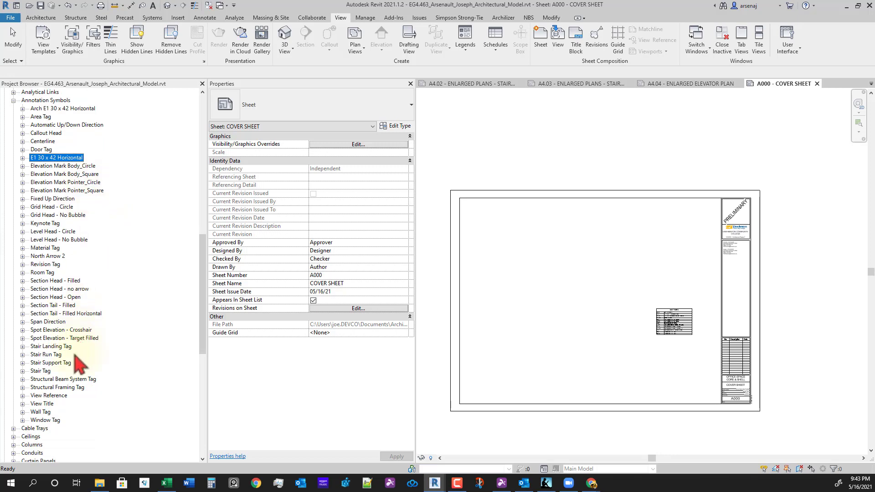
scroll(80, 364, up, 1)
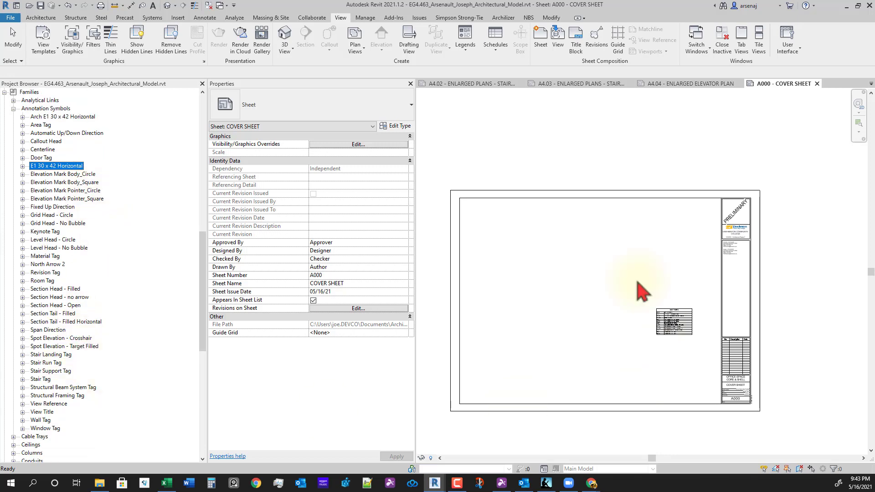
click(596, 323)
Step: Move the sheet index on the cover sheet lower and closer to the title block
scroll(617, 304, down, 2)
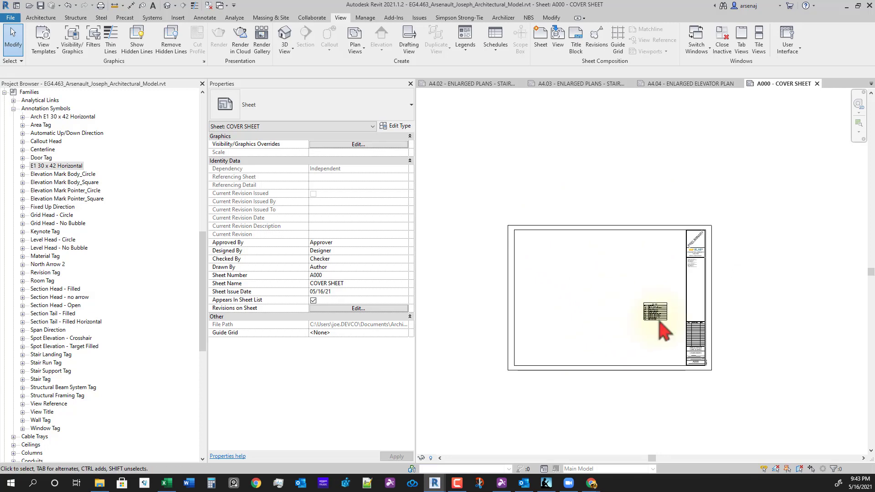
scroll(657, 321, up, 2)
click(666, 319)
drag(663, 317, 681, 346)
click(618, 355)
scroll(616, 346, down, 1)
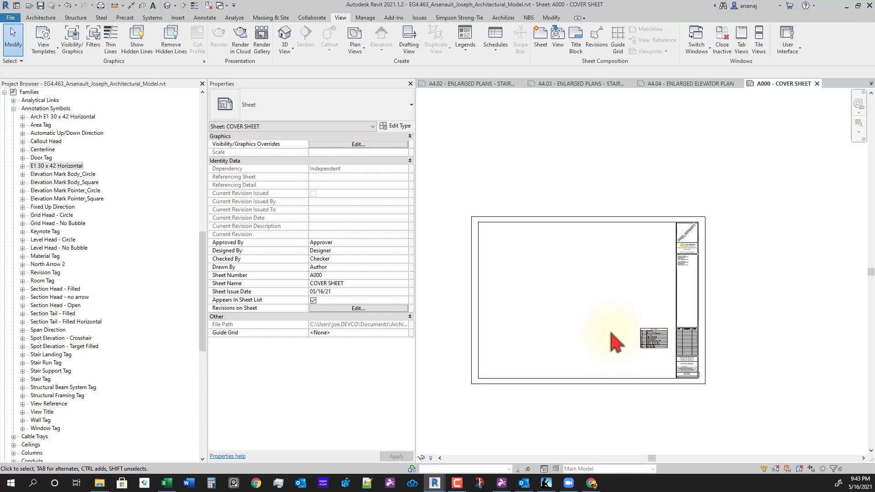
Step: Collapse the project's family list and open the {3D} view
scroll(547, 328, down, 1)
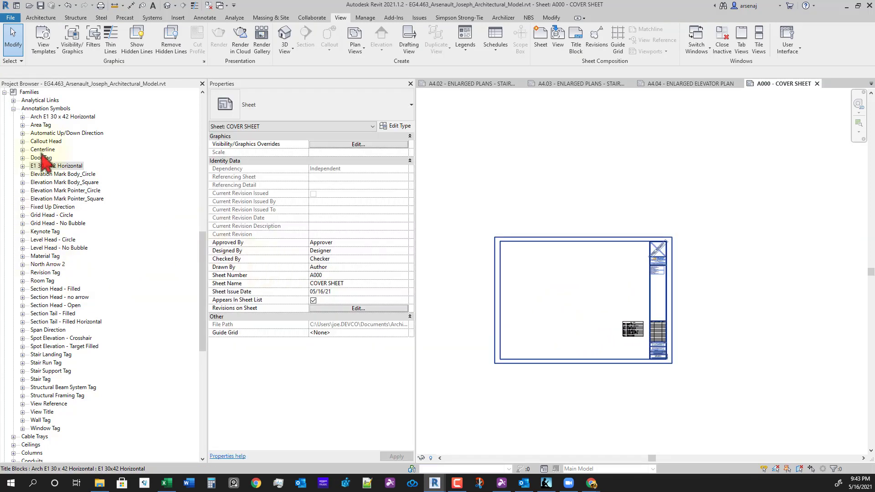
click(5, 93)
scroll(97, 270, up, 3)
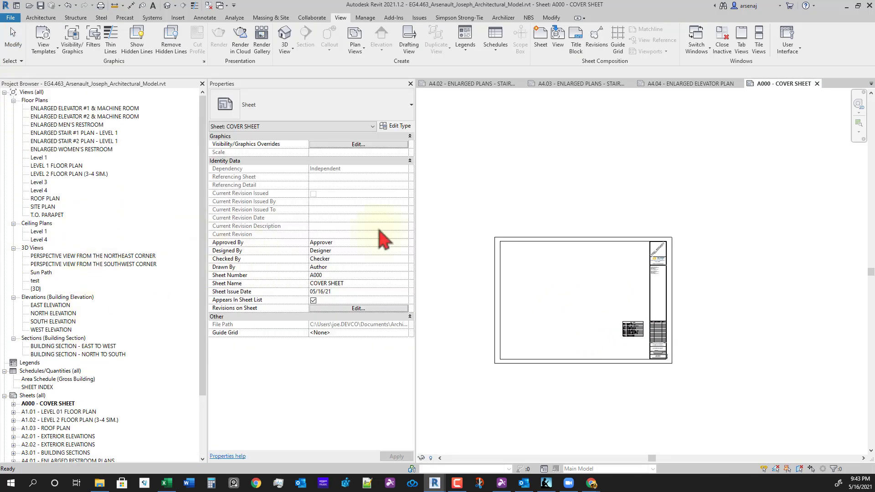
click(562, 168)
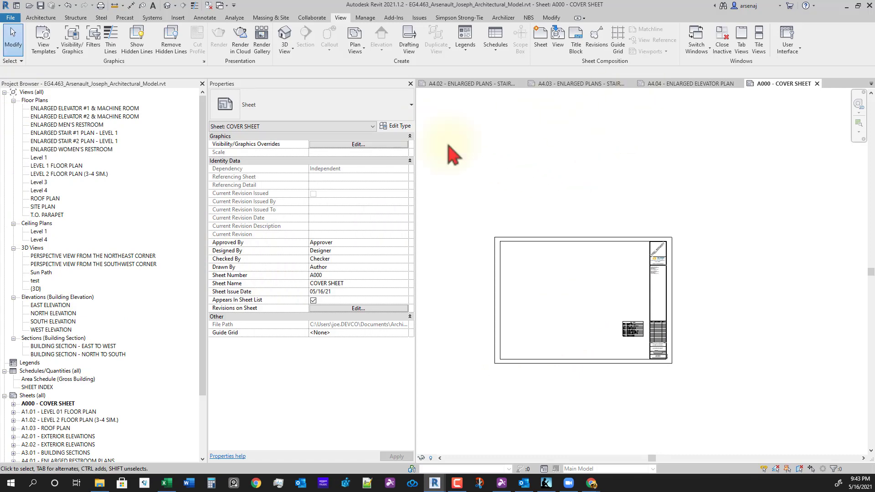
click(35, 289)
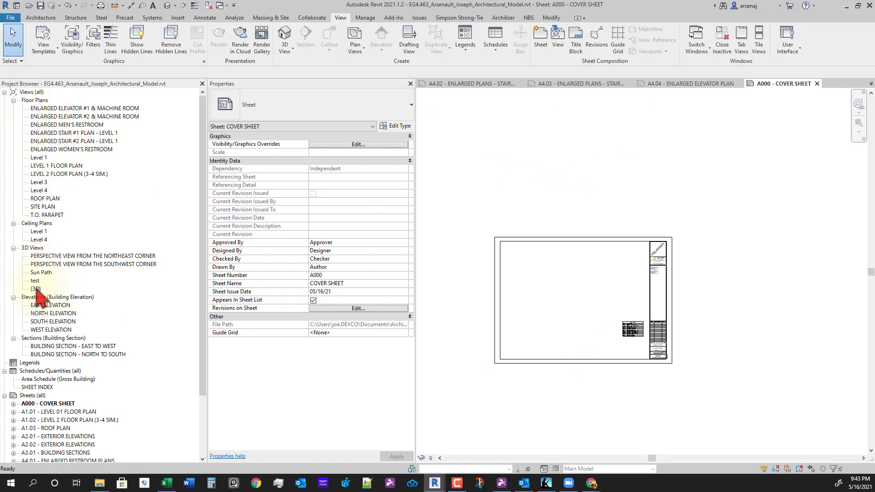
double_click(35, 289)
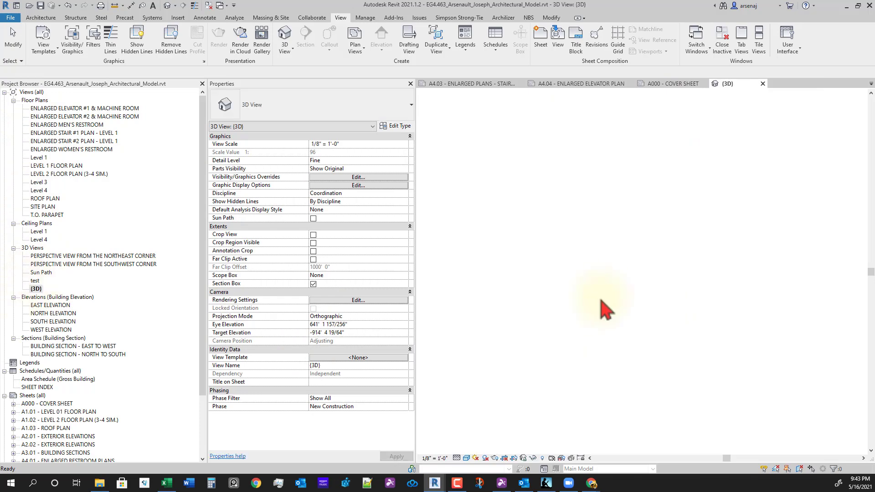
Step: Create a perspective camera view from the {3D} view, aimed at the building's back facade
click(287, 46)
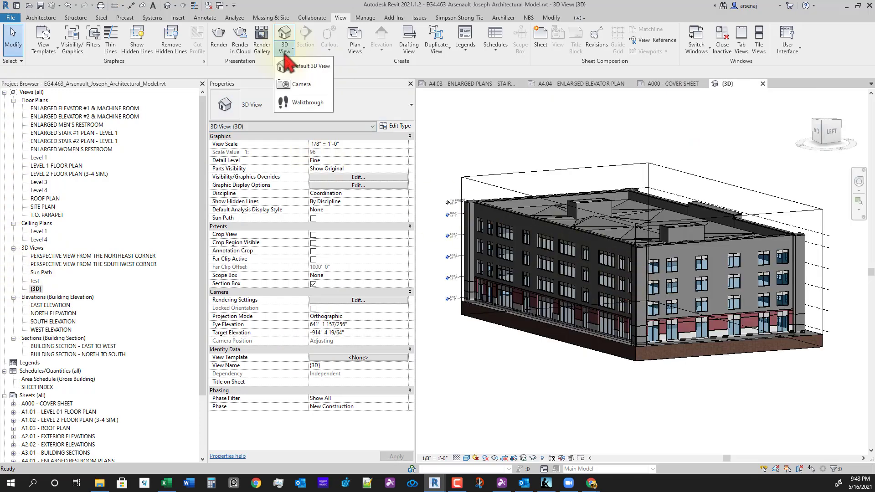
click(311, 82)
shift+middle_drag(643, 315, 746, 363)
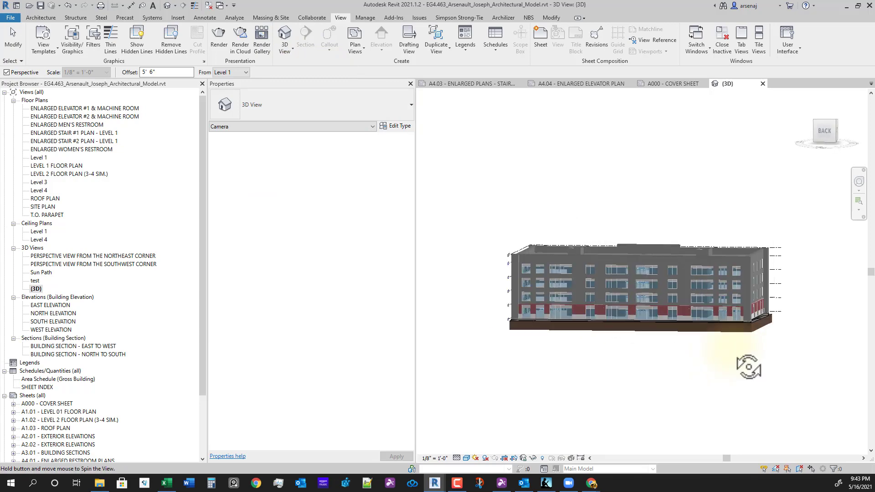
click(710, 383)
click(638, 222)
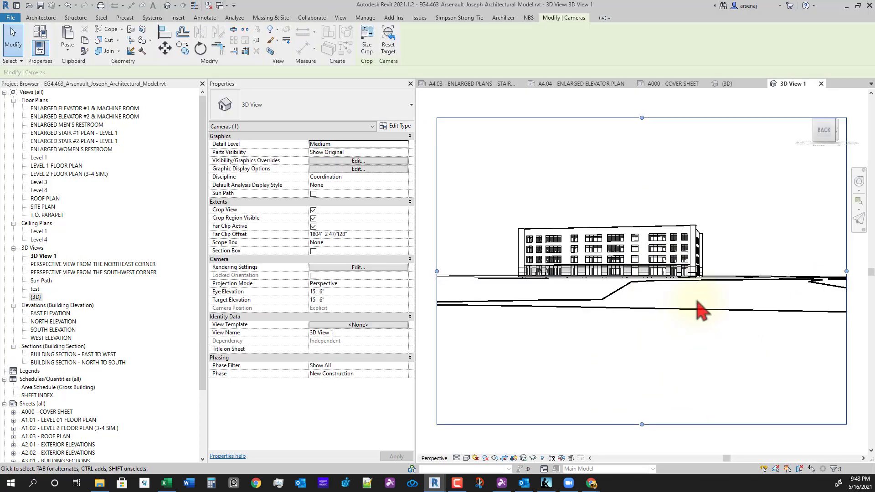
Step: Orbit the new camera view so the back facade is seen from a slightly higher eye point
shift+middle_drag(701, 311, 677, 306)
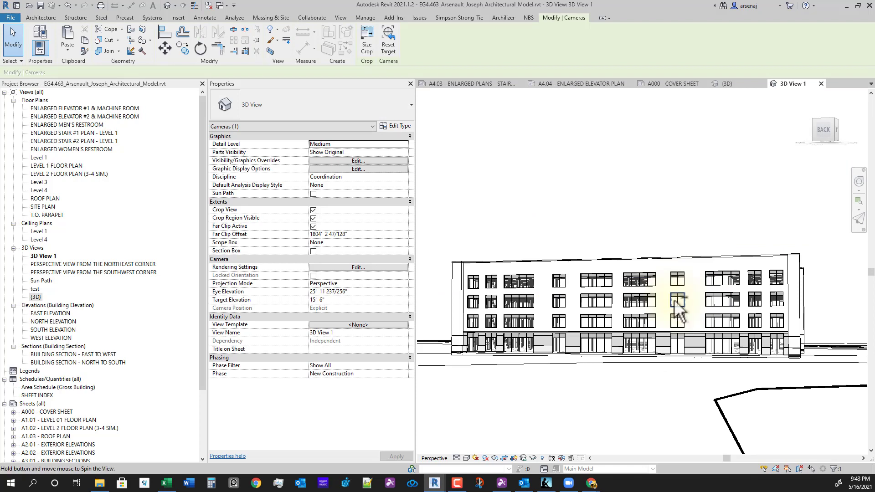
scroll(678, 308, down, 2)
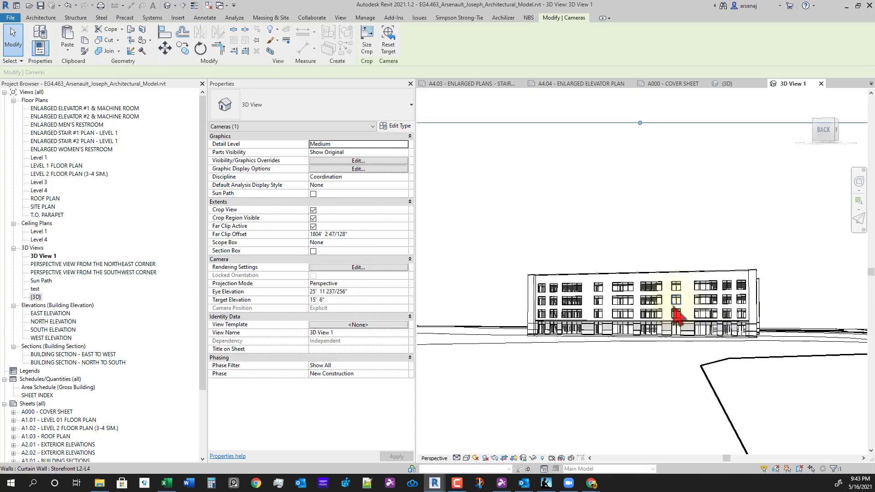
scroll(673, 308, down, 3)
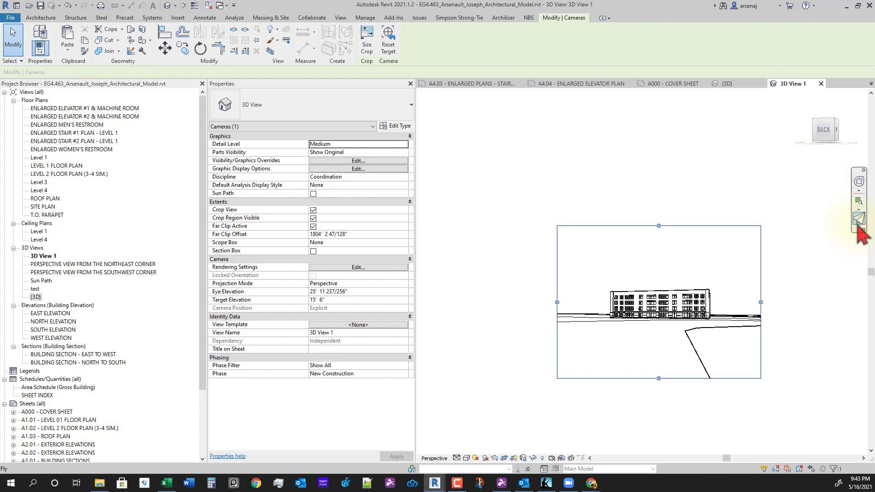
Step: Try to zoom in on the building in the perspective view using Zoom in Region
click(859, 210)
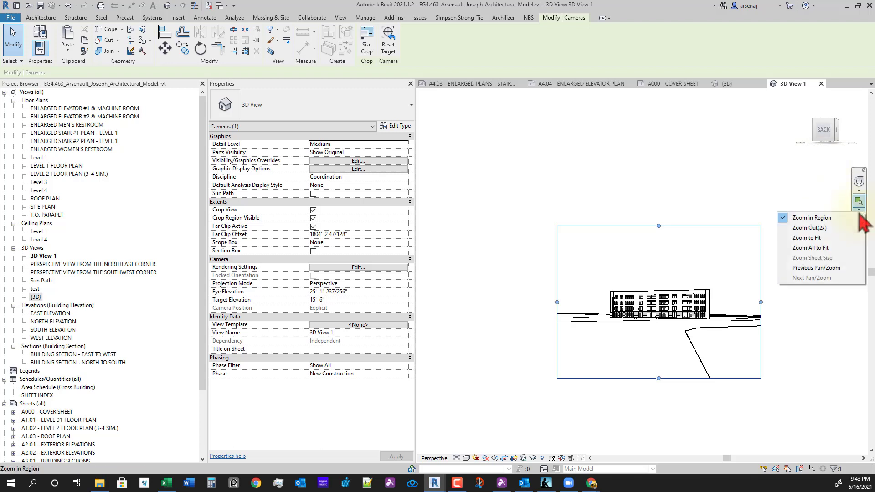
click(841, 219)
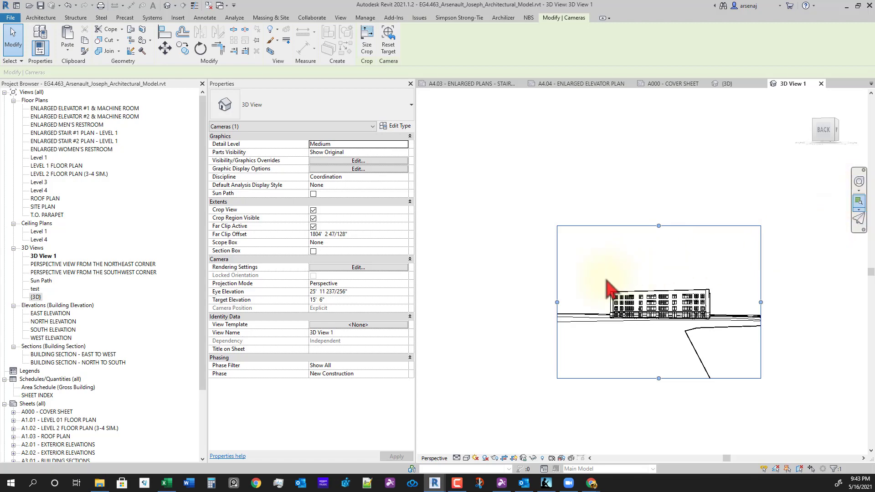
drag(601, 274, 637, 254)
click(859, 201)
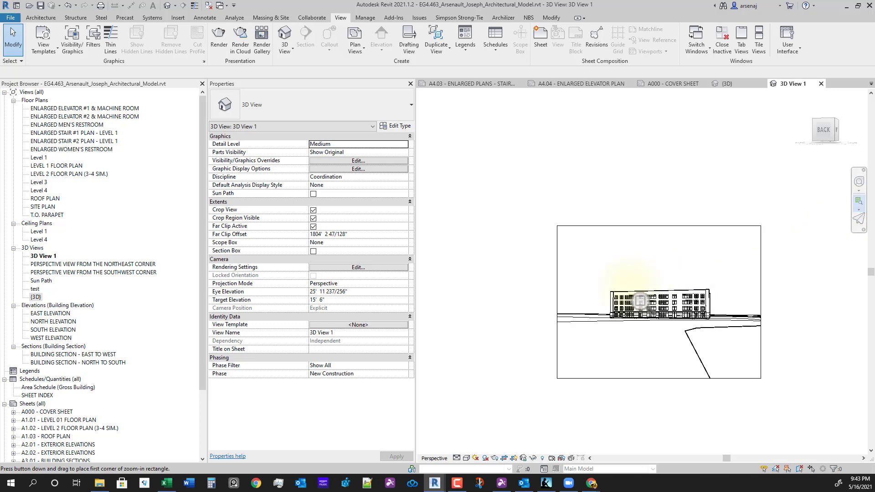
drag(599, 283, 719, 325)
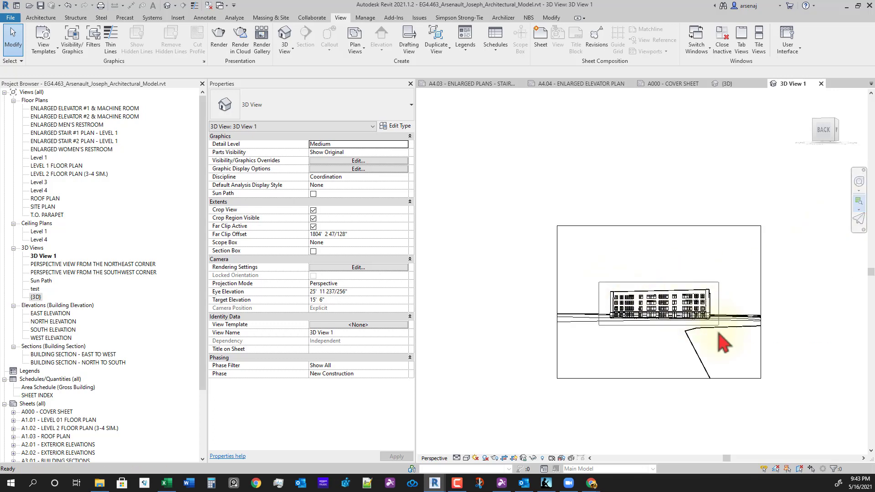
scroll(727, 360, down, 9)
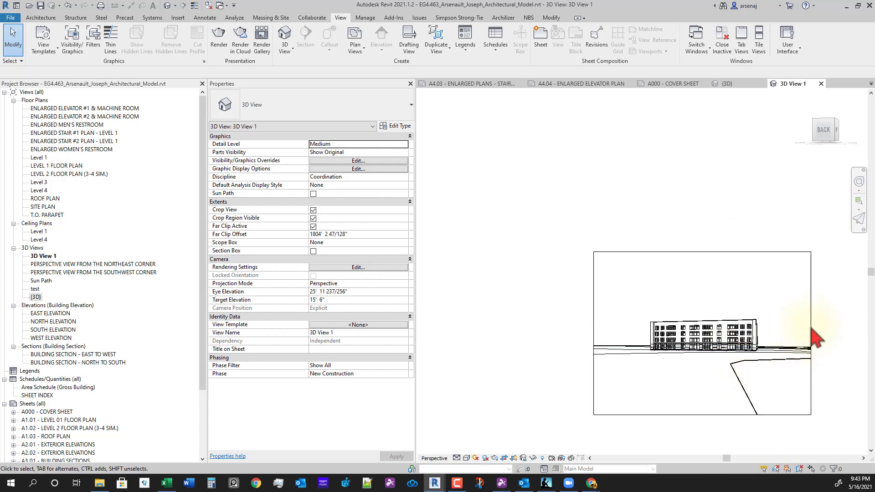
Step: Pull in both sides of the camera view's crop region and tilt the camera downward with Fly
click(812, 331)
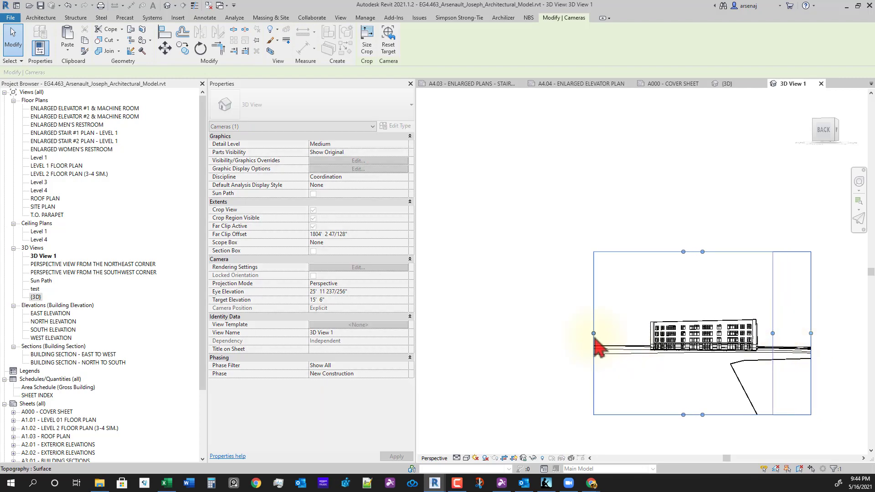
drag(594, 334, 642, 333)
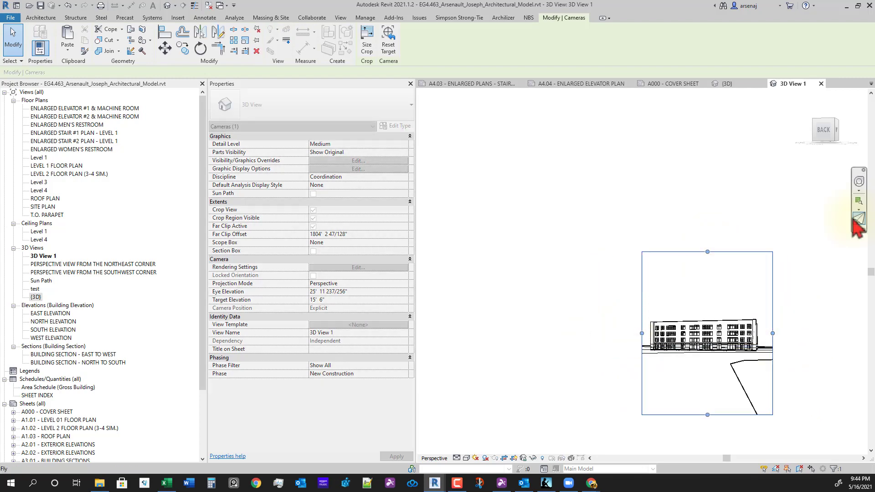
click(857, 220)
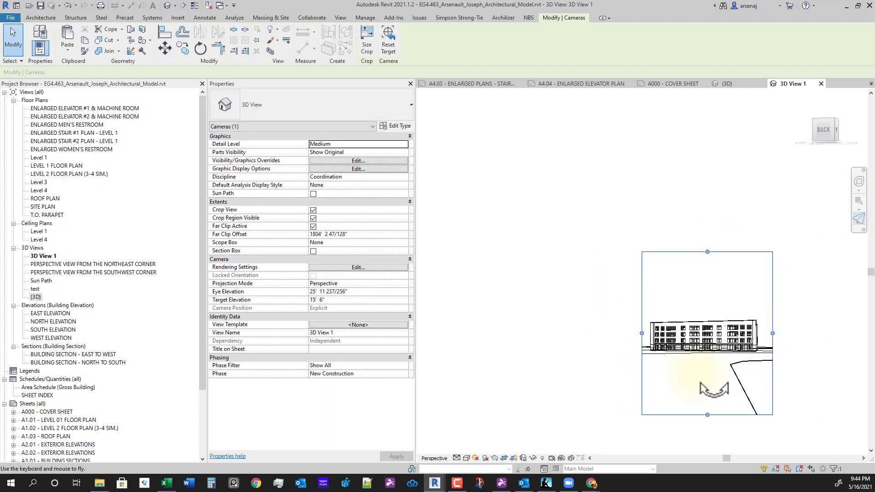
drag(714, 389, 732, 403)
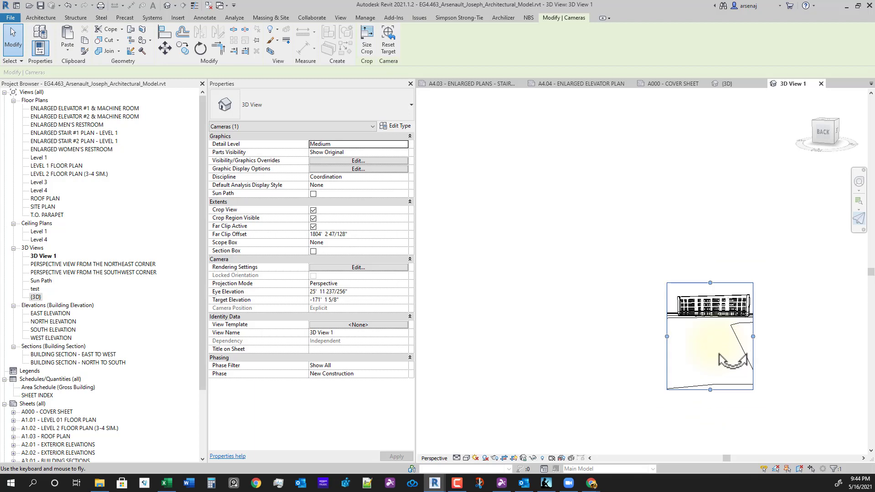
scroll(732, 369, up, 2)
drag(715, 447, 697, 389)
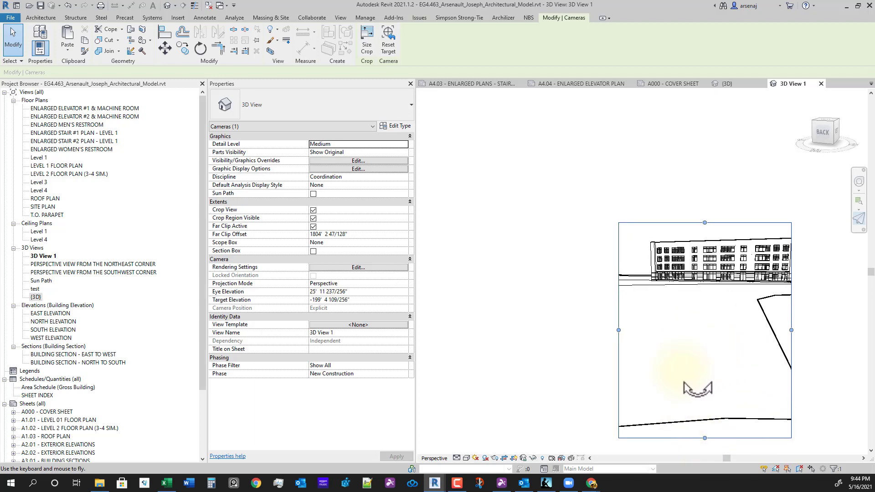
key(Escape)
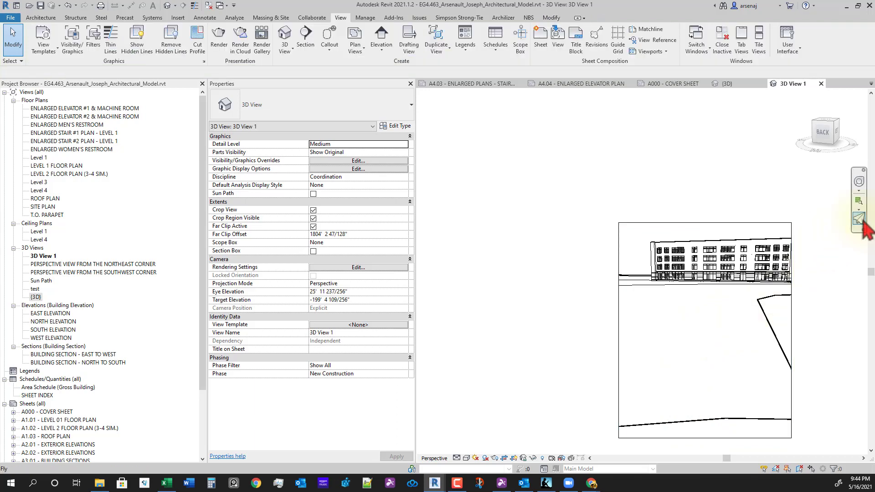
Step: Widen the crop region on both sides to include the whole building and cut off the empty ground below it
click(859, 211)
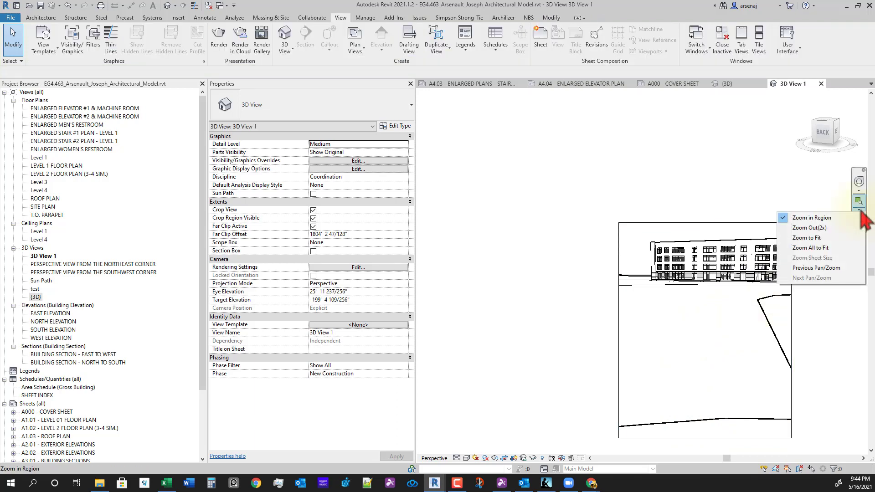
click(860, 211)
click(726, 336)
middle_drag(719, 357, 677, 362)
scroll(677, 363, down, 1)
click(731, 328)
drag(731, 340, 763, 340)
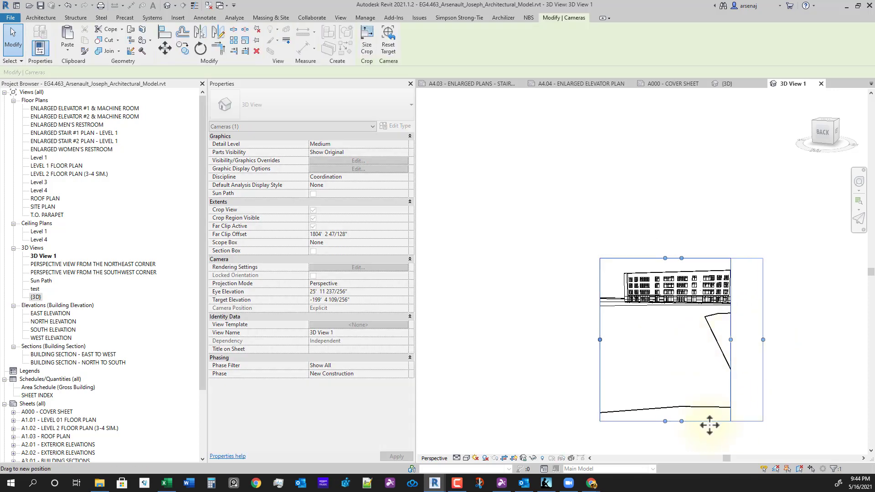
drag(687, 421, 692, 273)
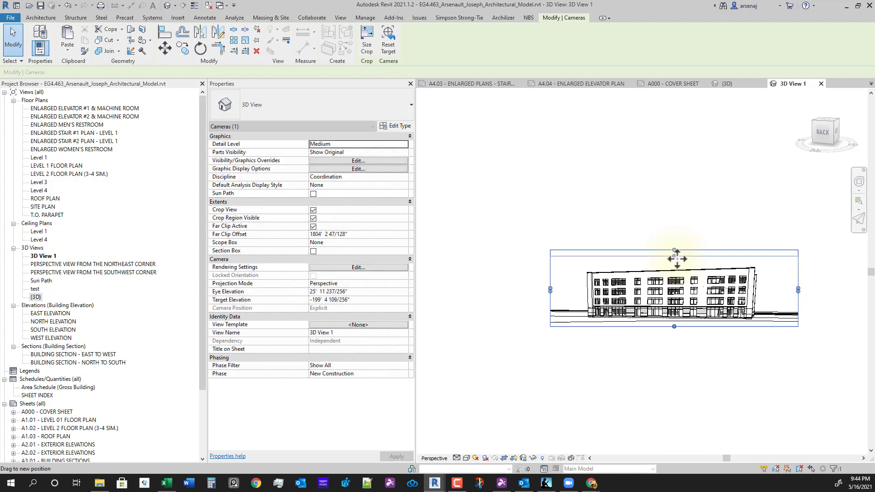
Step: Orbit the camera slightly higher over the facade and trim the crop region's sides closer to the building
shift+middle_drag(622, 332, 702, 297)
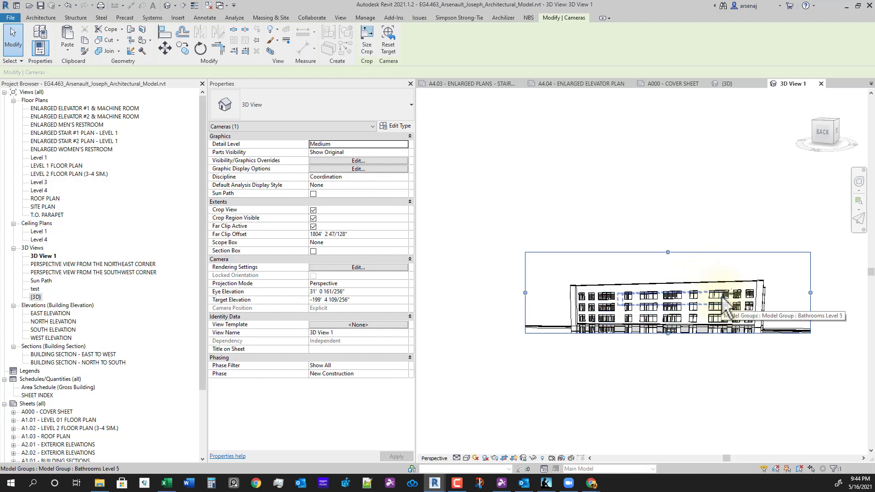
scroll(725, 303, up, 3)
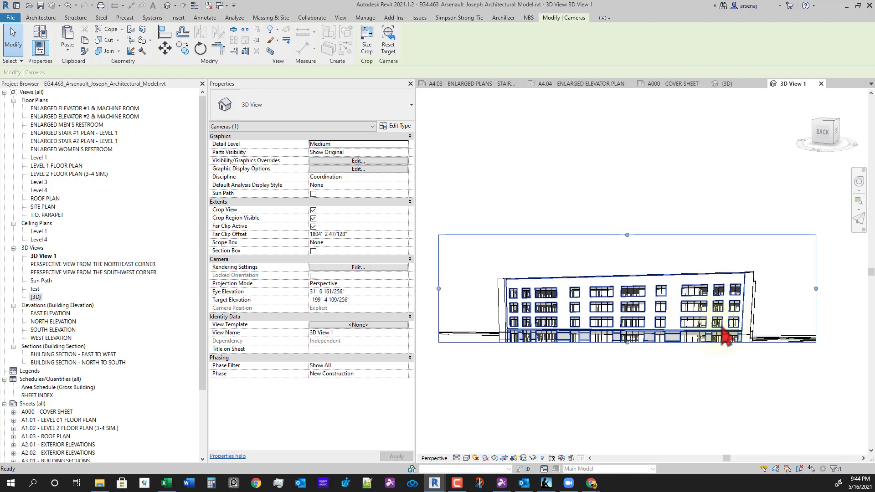
shift+middle_drag(725, 338, 740, 349)
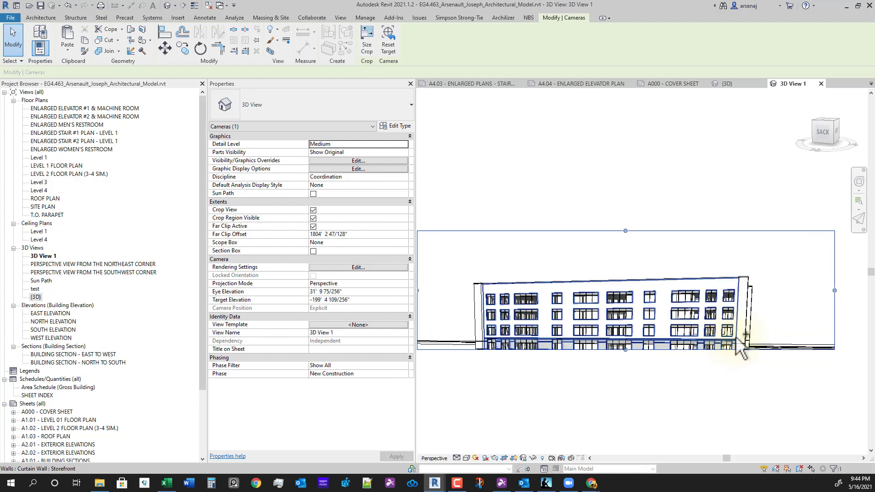
drag(835, 291, 786, 299)
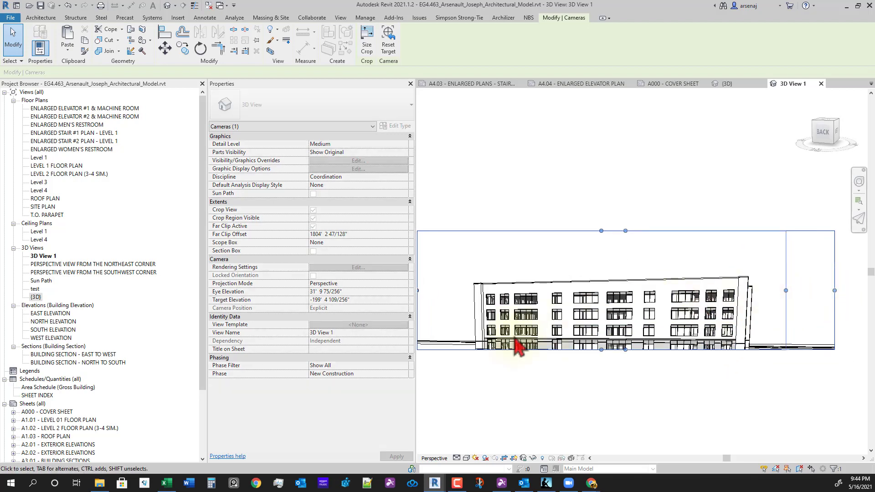
Step: Set the camera view's projection mode to Orthographic and its view scale to 1" = 20'-0"
click(405, 283)
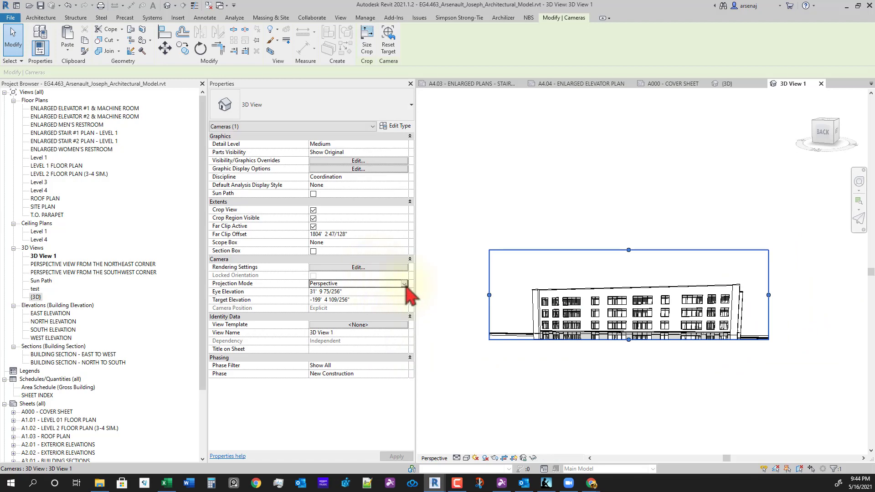
click(360, 299)
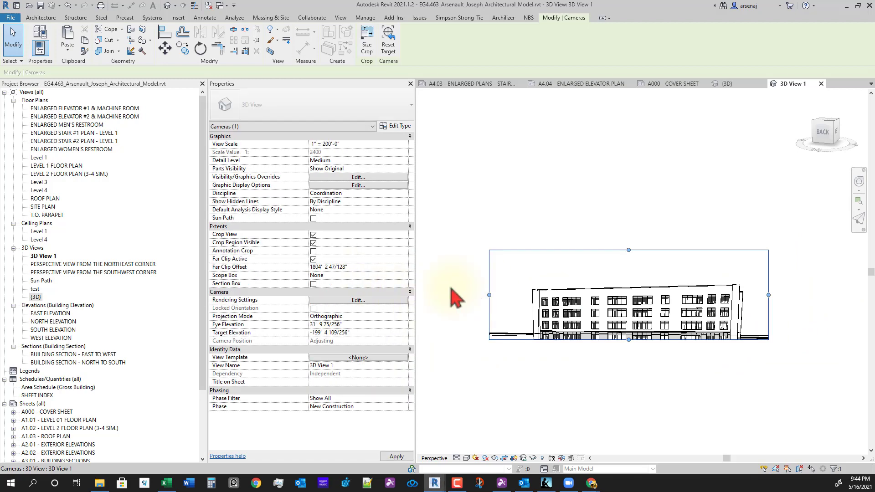
click(405, 144)
scroll(345, 180, up, 1)
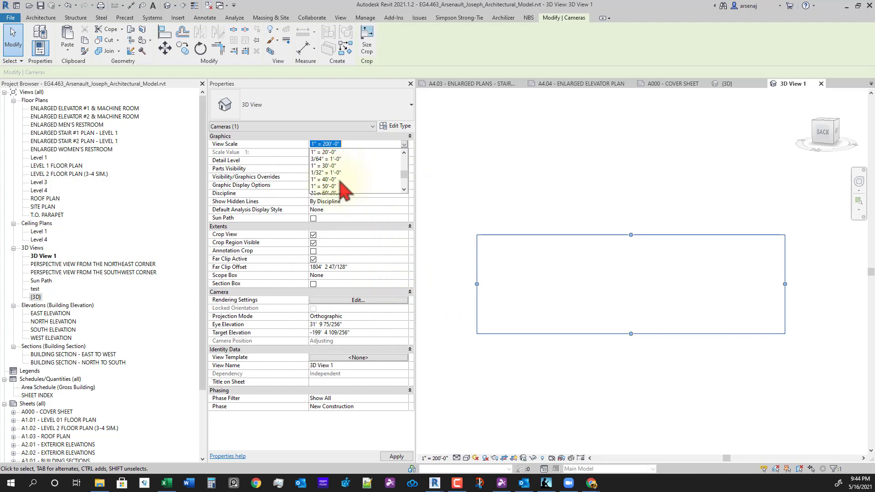
scroll(344, 182, down, 2)
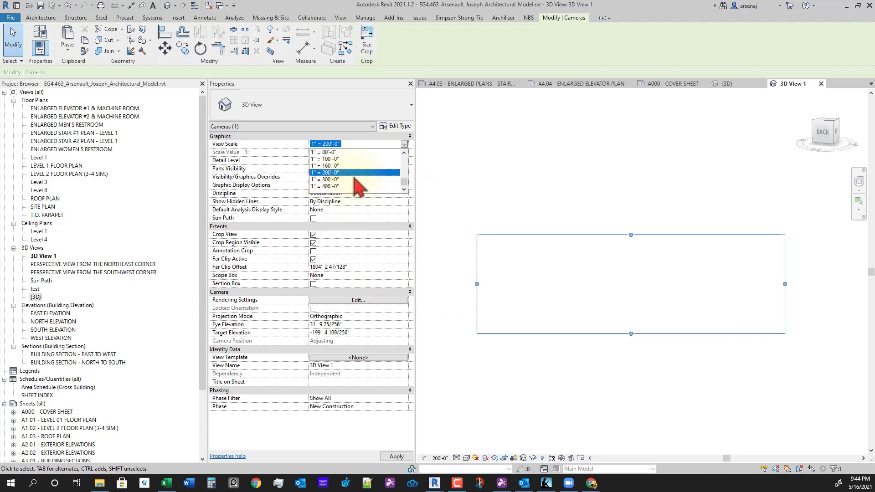
scroll(353, 187, up, 1)
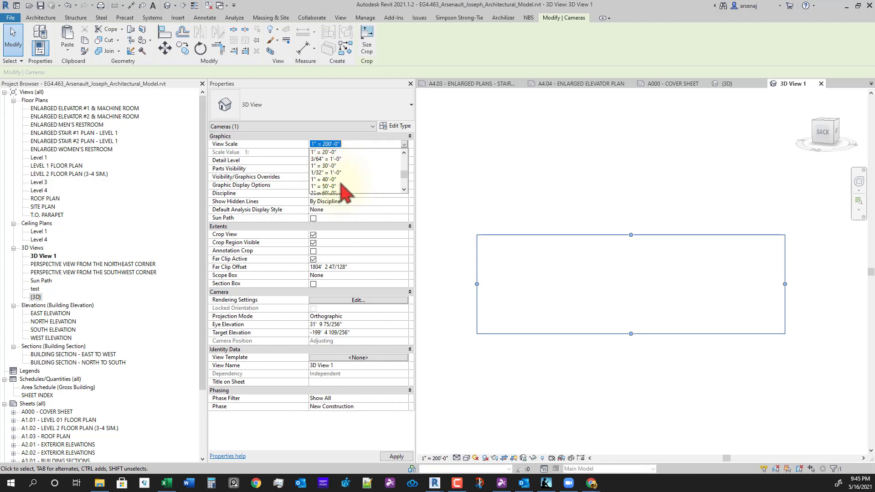
click(326, 152)
click(631, 365)
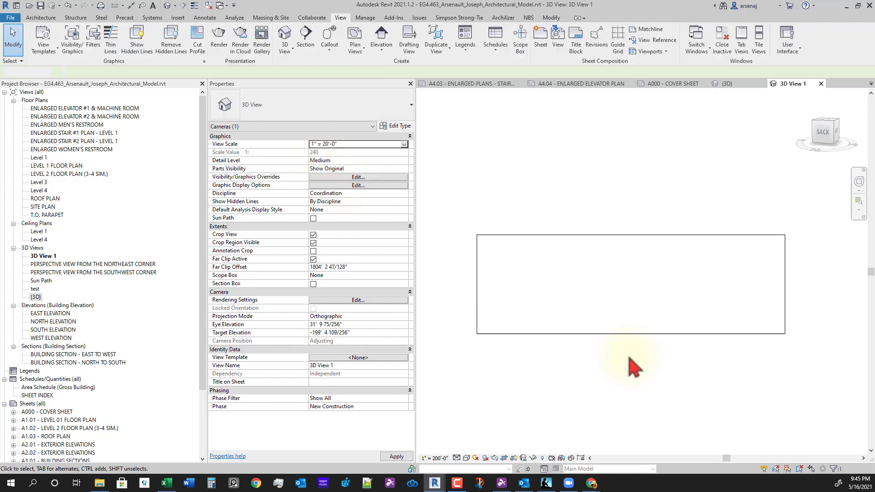
Step: Turn off Crop View for the camera view and move its crop region down over the building
click(637, 334)
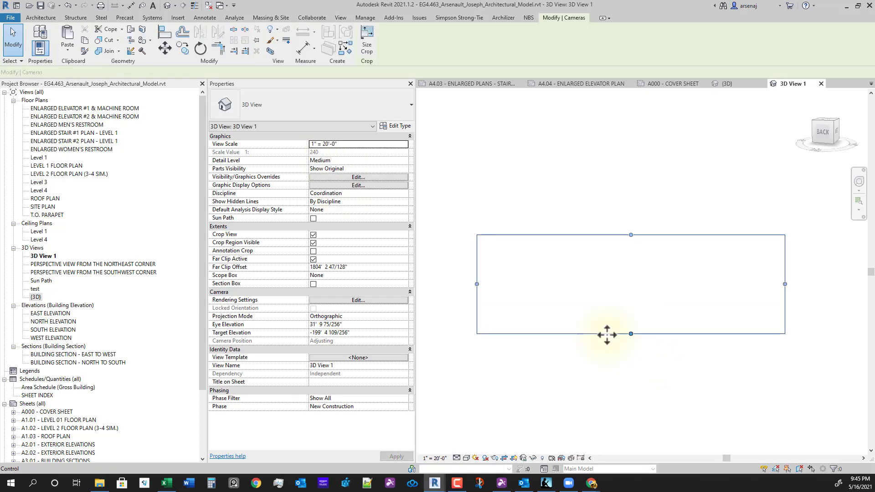
click(313, 235)
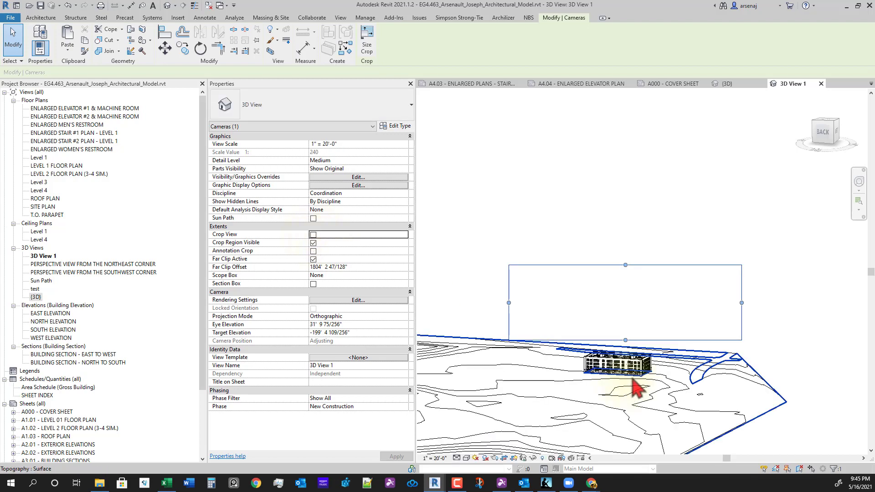
middle_drag(669, 347, 672, 320)
drag(668, 313, 665, 380)
scroll(655, 367, up, 2)
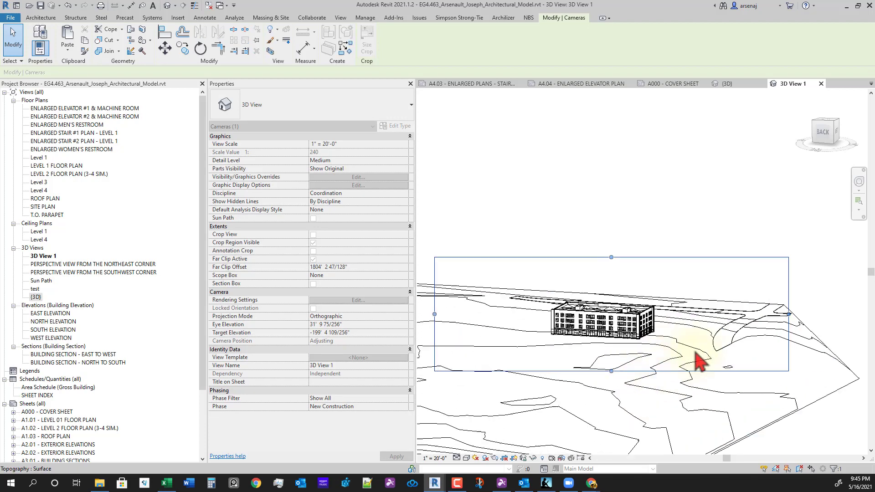
Step: Pull in all four sides of the crop region to fit closely around the building
drag(672, 333, 668, 333)
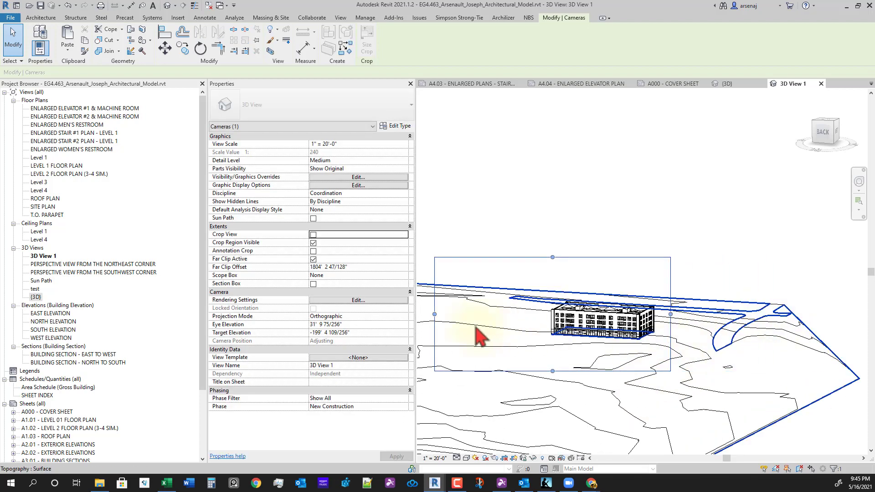
drag(434, 314, 546, 308)
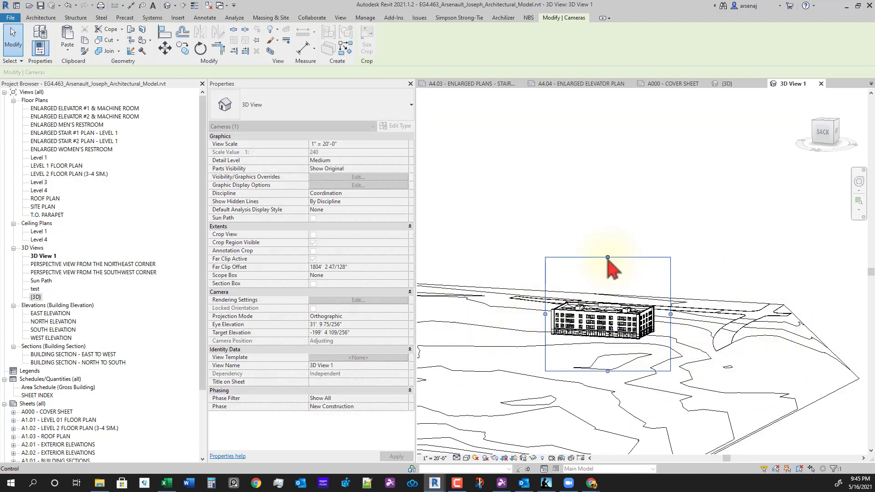
drag(608, 257, 605, 290)
drag(607, 371, 608, 352)
scroll(622, 351, up, 4)
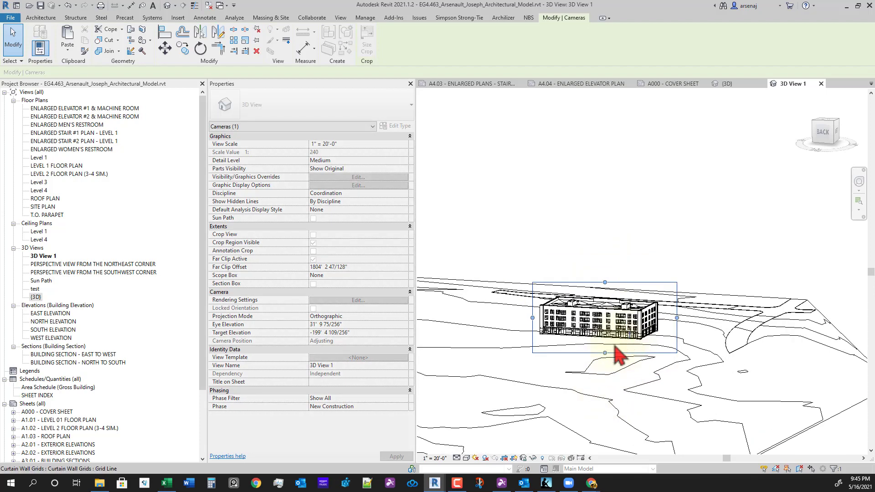
Step: Orbit the view slightly, move the crop region back around the whole building and raise its lower edge
shift+middle_drag(683, 383, 664, 373)
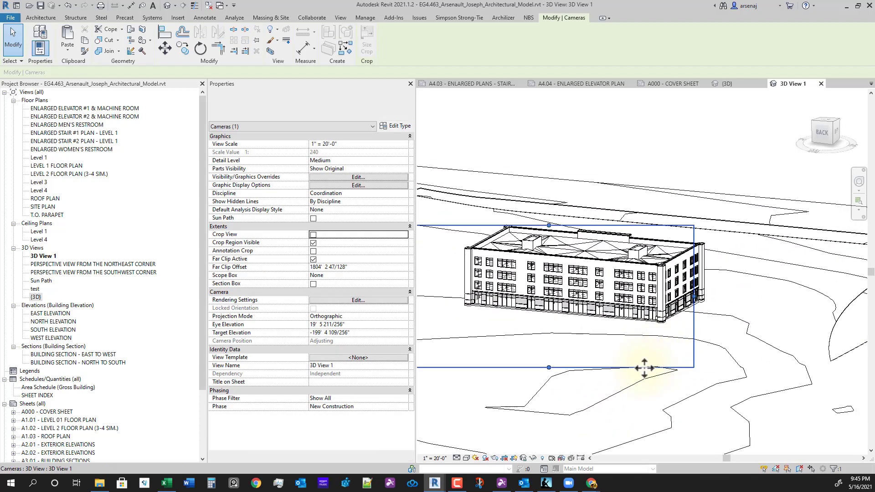
drag(644, 367, 677, 347)
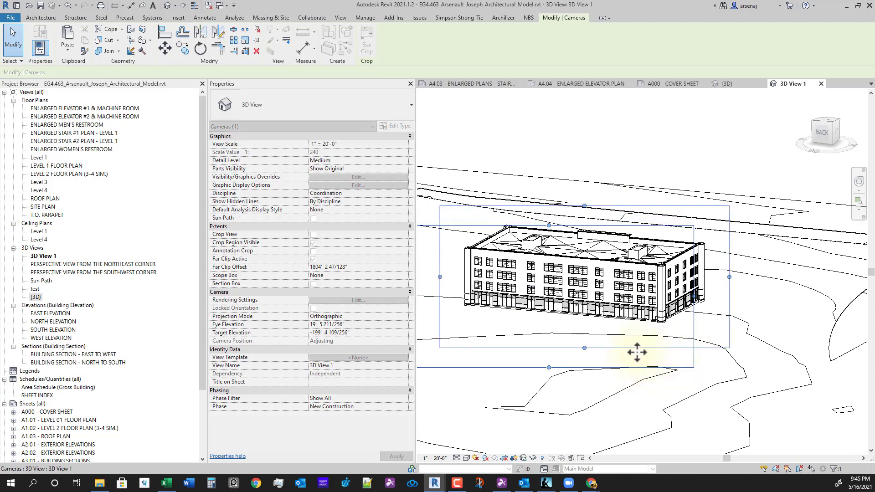
drag(584, 348, 584, 338)
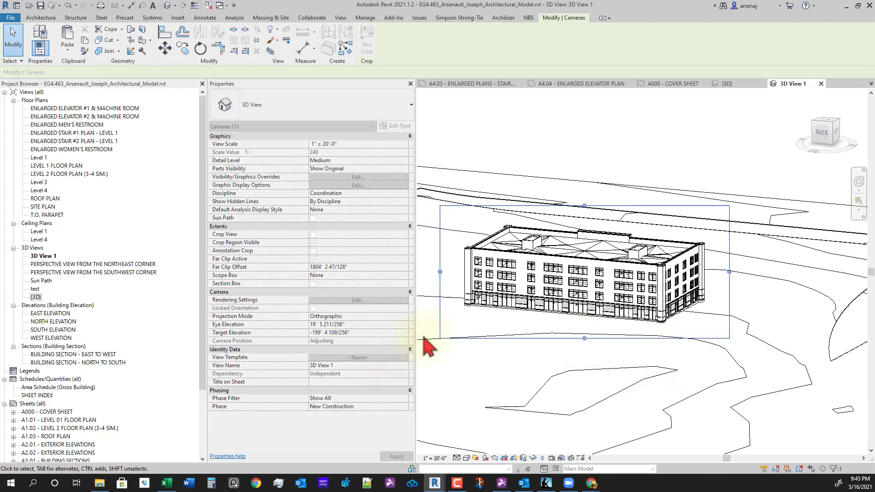
Step: Set the camera view's projection mode to Perspective and reposition the camera to show the whole building from above at an angle
click(403, 317)
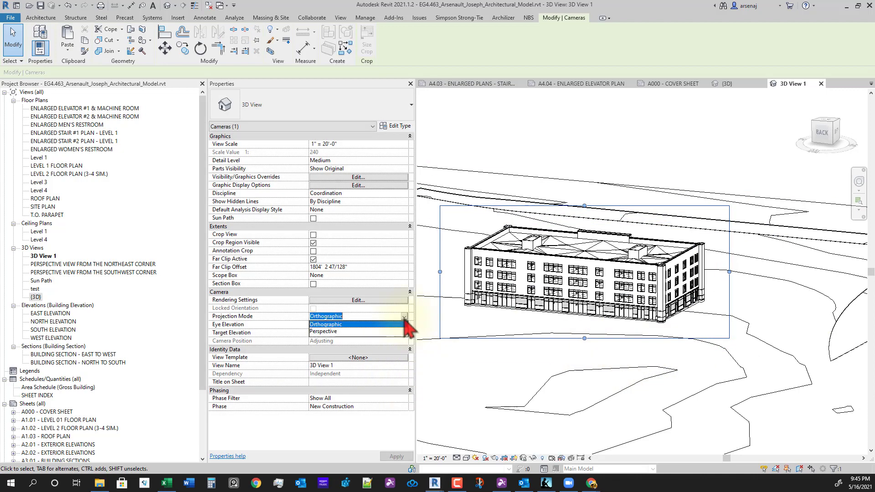
click(360, 332)
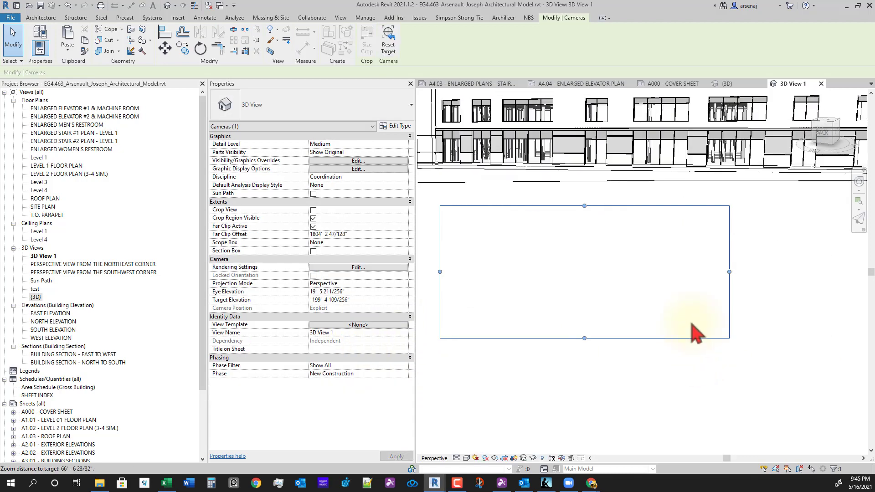
shift+middle_drag(669, 303, 664, 453)
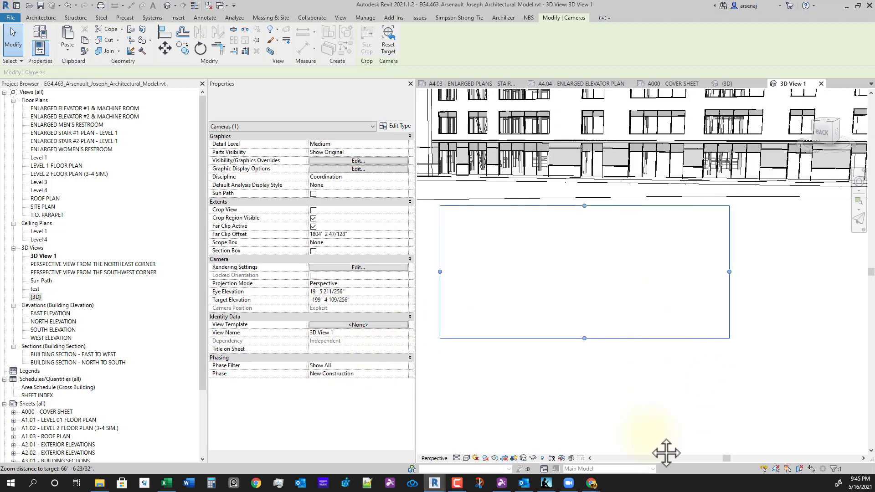
scroll(624, 360, down, 4)
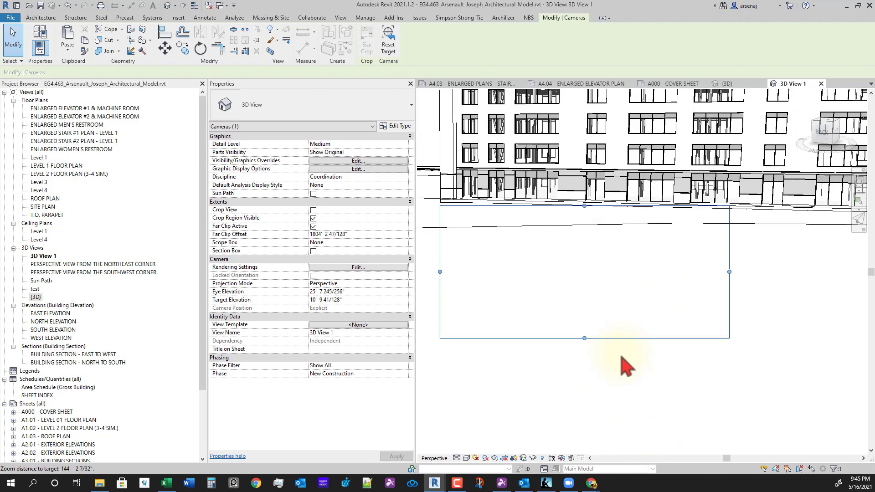
middle_drag(631, 342, 605, 452)
shift+middle_drag(637, 393, 653, 431)
scroll(730, 370, down, 1)
middle_drag(750, 372, 702, 424)
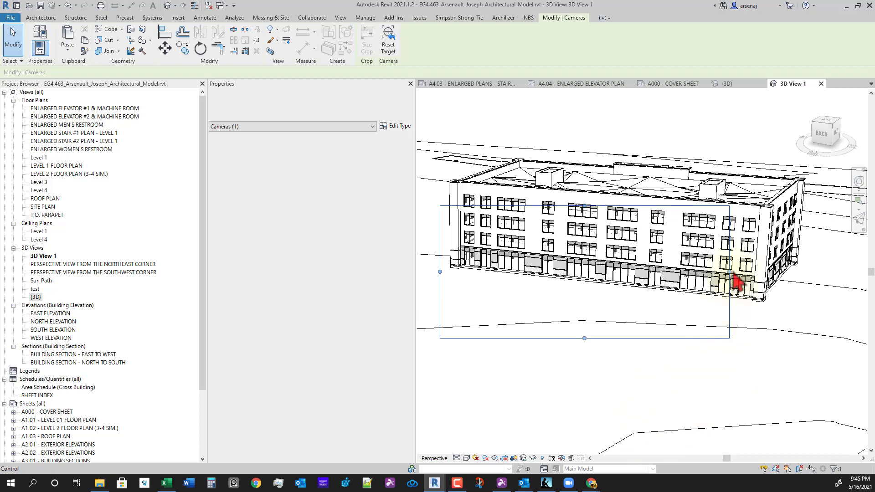
Step: Extend the crop region's right and upper sides past the building and centre the building inside it
drag(730, 272, 816, 261)
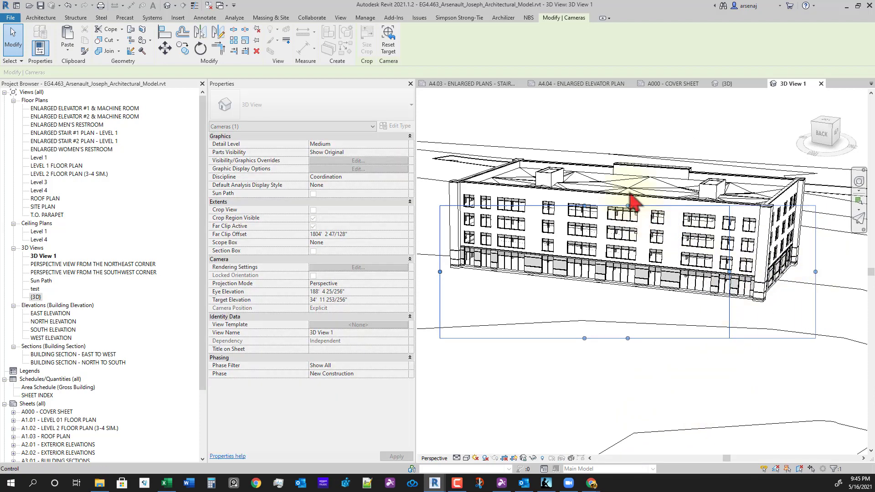
drag(628, 206, 628, 114)
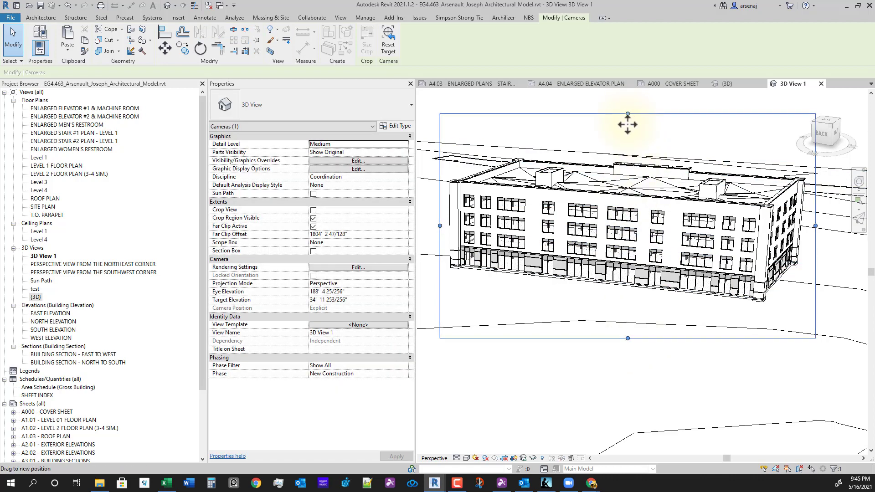
scroll(663, 337, down, 1)
mouse_move(676, 357)
middle_down()
mouse_move(657, 370)
mouse_move(667, 370)
middle_up()
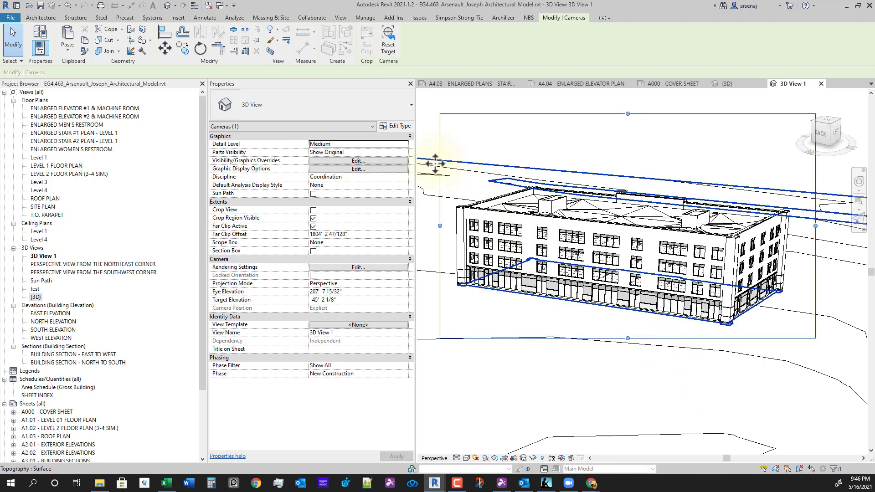
middle_drag(679, 365, 680, 349)
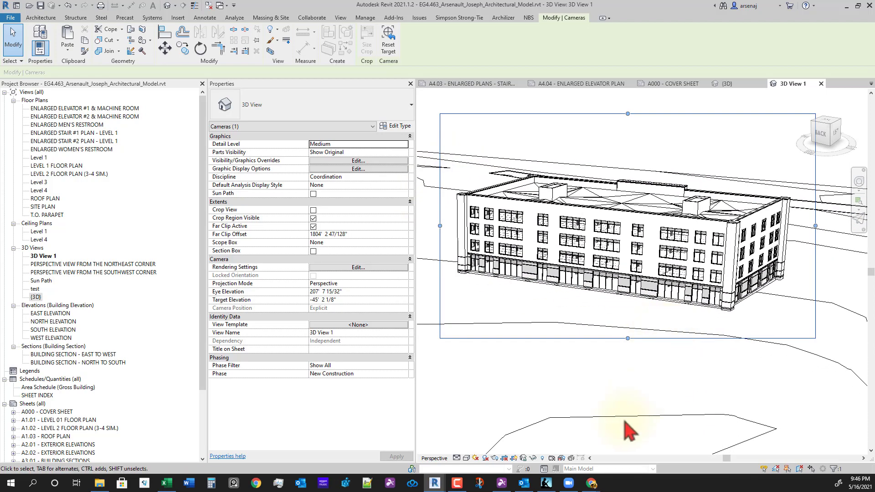
Step: Apply the 3D Perspective View template to the camera view, then turn Crop View on with the crop region hidden
click(466, 458)
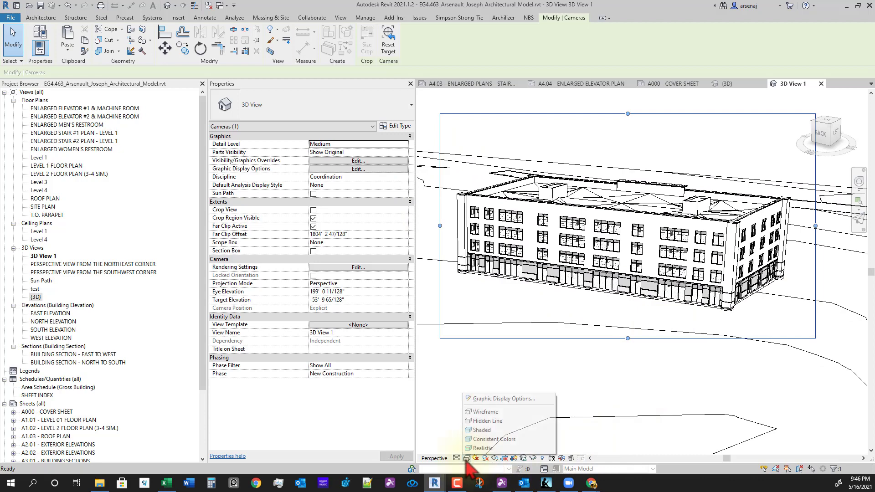
click(371, 326)
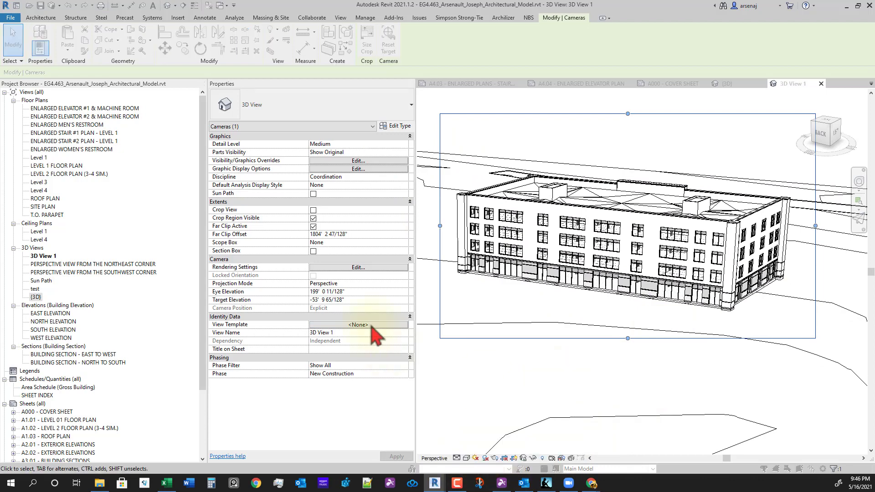
click(267, 174)
click(583, 414)
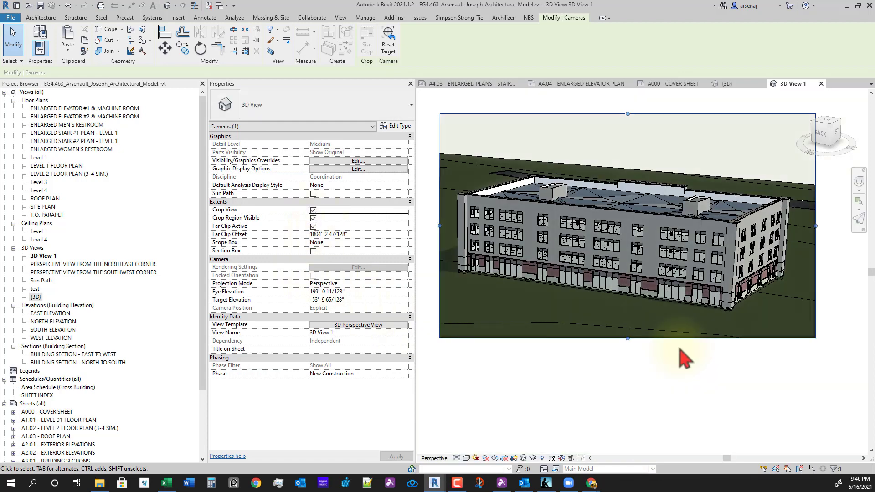
click(314, 219)
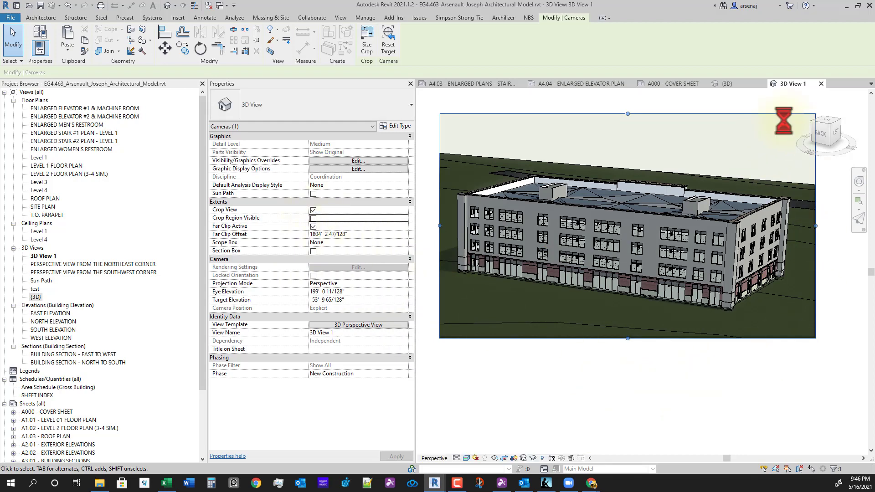
click(791, 101)
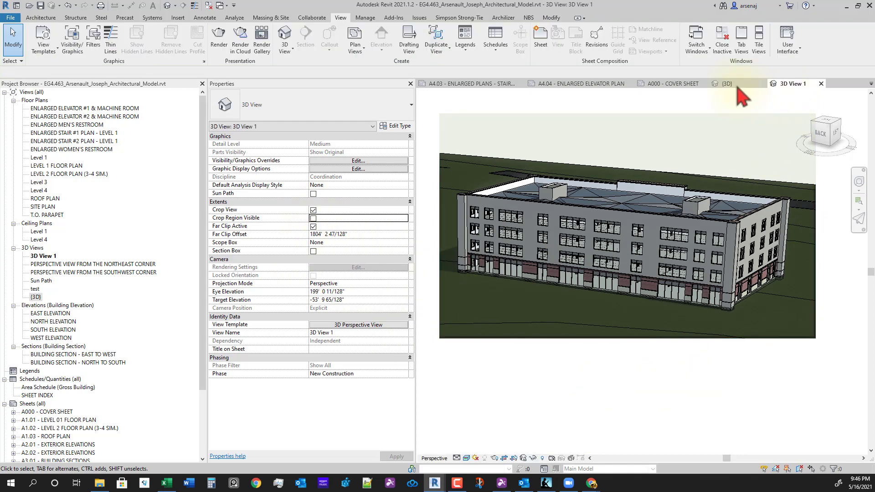
Step: Place the 3D View 1 camera view on the A000 cover sheet, beside the sheet index
click(667, 85)
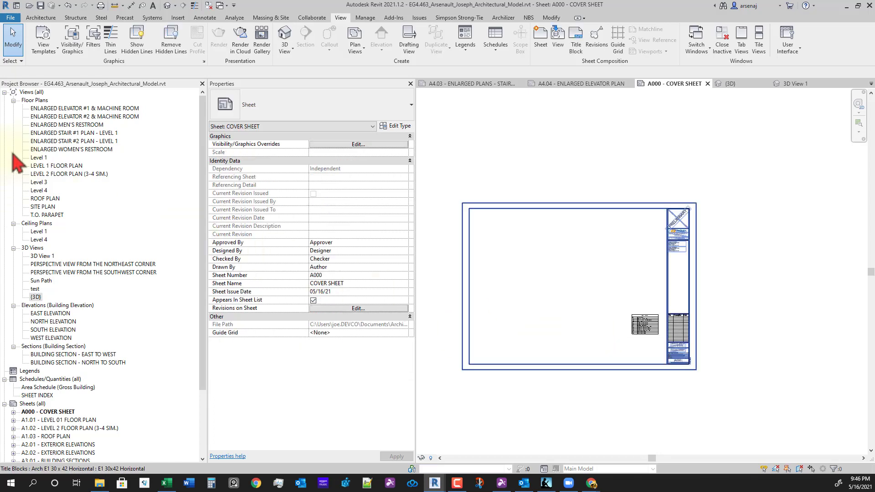
click(43, 256)
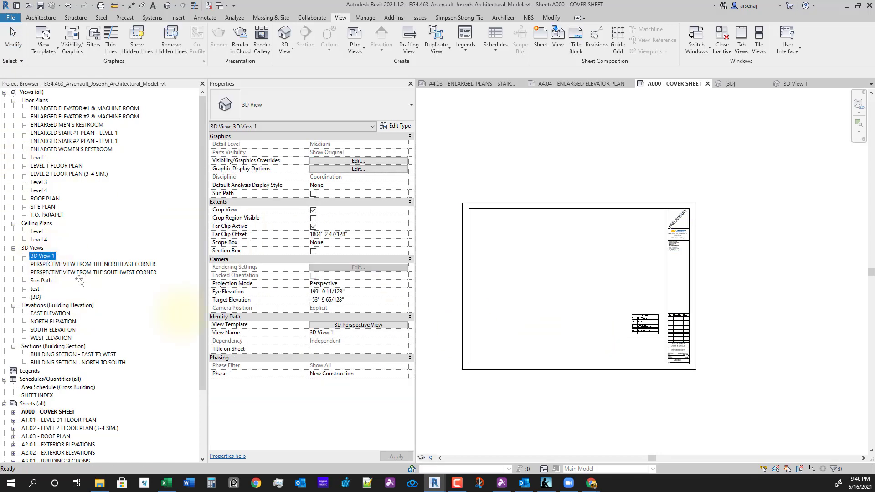
click(558, 335)
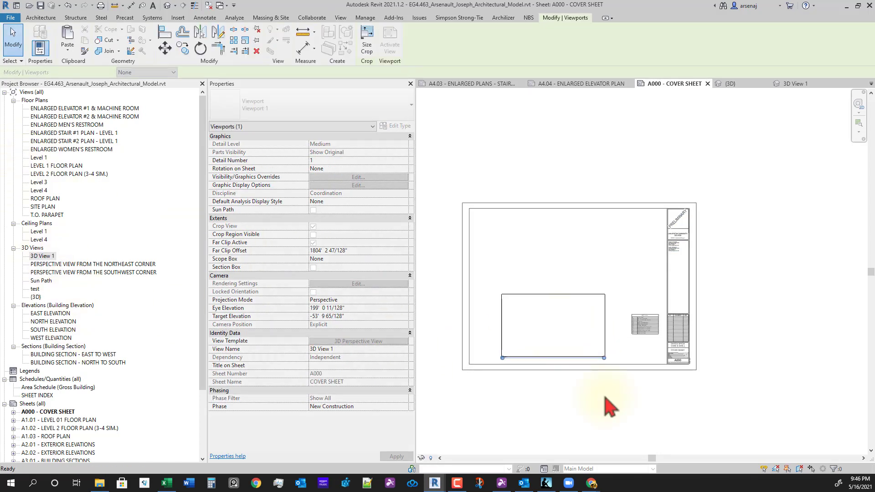
Step: Rename the placed view PERSPECTIVE VIEW, then shorten its title line and centre the title below the image
scroll(570, 365, up, 5)
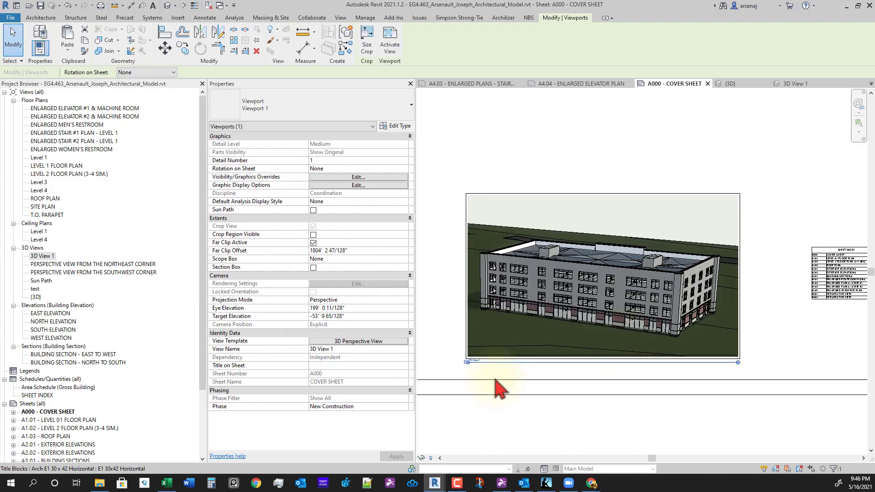
click(479, 361)
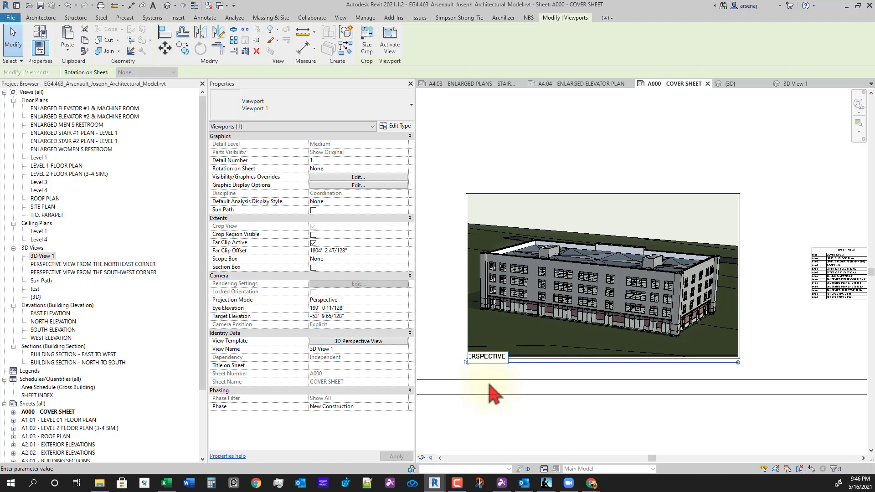
key(Return)
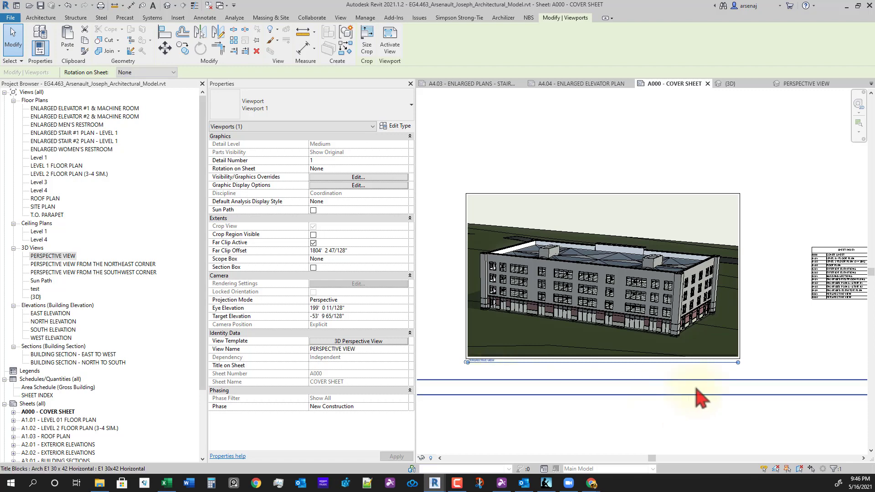
drag(738, 362, 595, 366)
click(498, 392)
Step: Activate the perspective view on the cover sheet, make its crop region visible and select the crop region
double_click(619, 341)
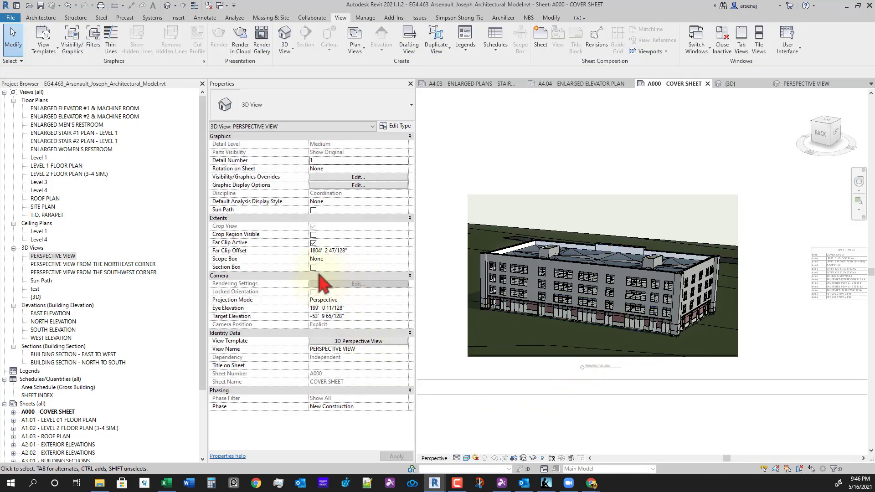
click(314, 235)
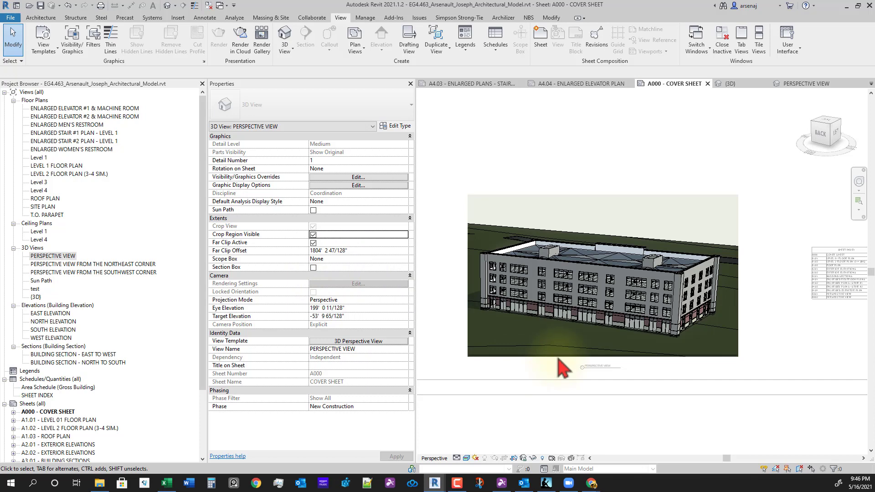
click(597, 357)
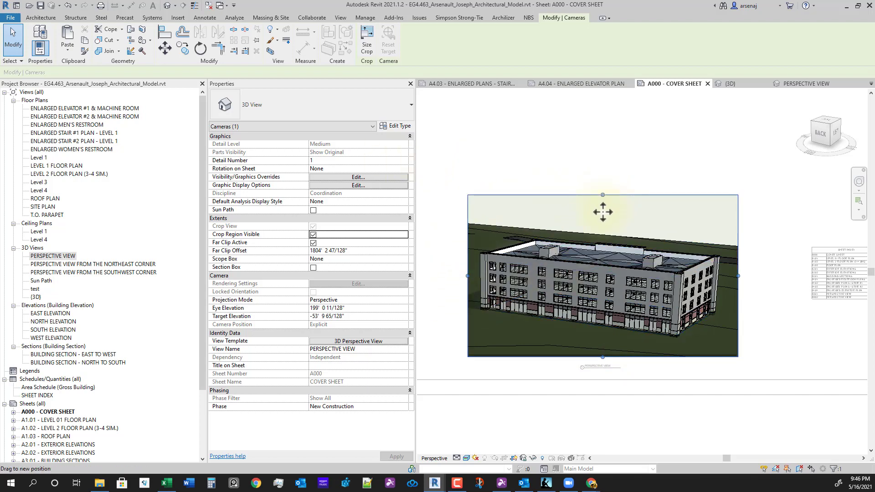
mouse_move(603, 212)
mouse_down()
mouse_move(603, 173)
mouse_move(601, 212)
mouse_up()
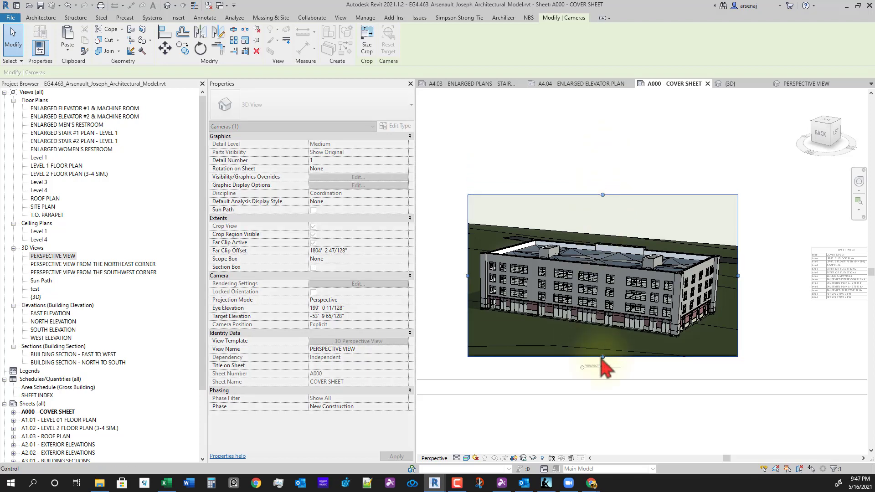
Step: Set the perspective view camera's eye elevation to 200' 0"
click(365, 308)
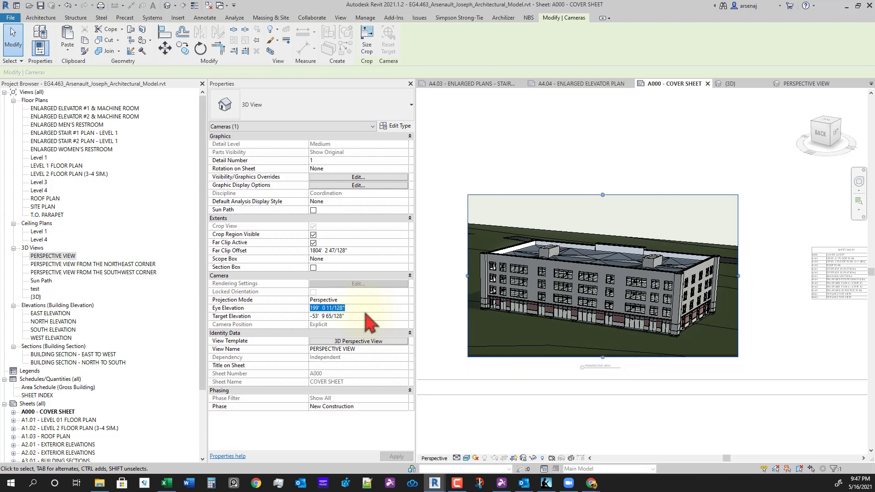
text(200'  0)
key(Return)
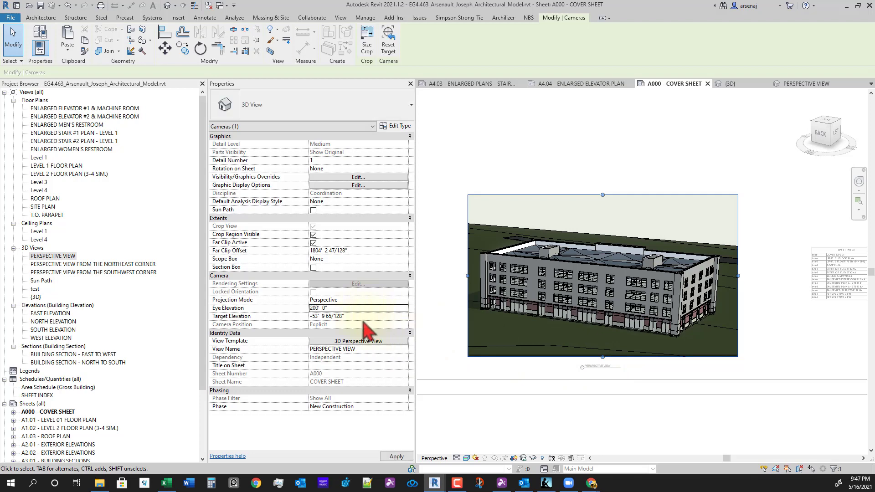
Step: Set the perspective view camera's target elevation to -90' 0"
key(Tab)
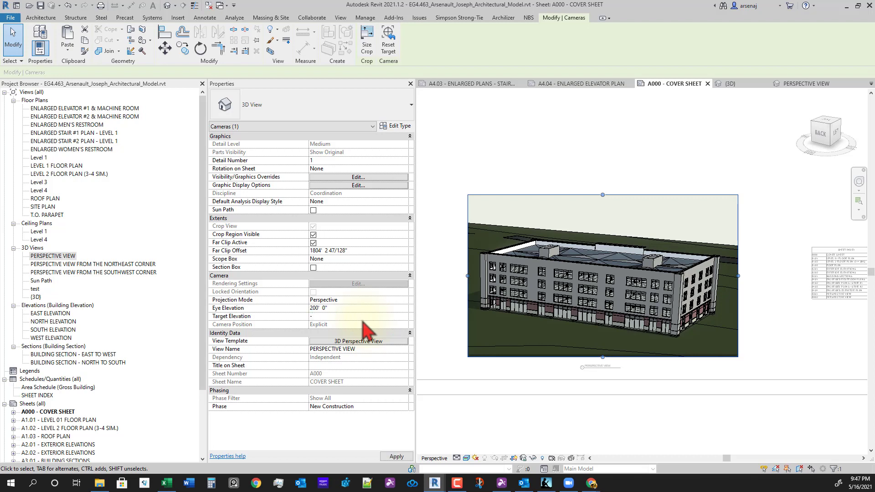
click(560, 427)
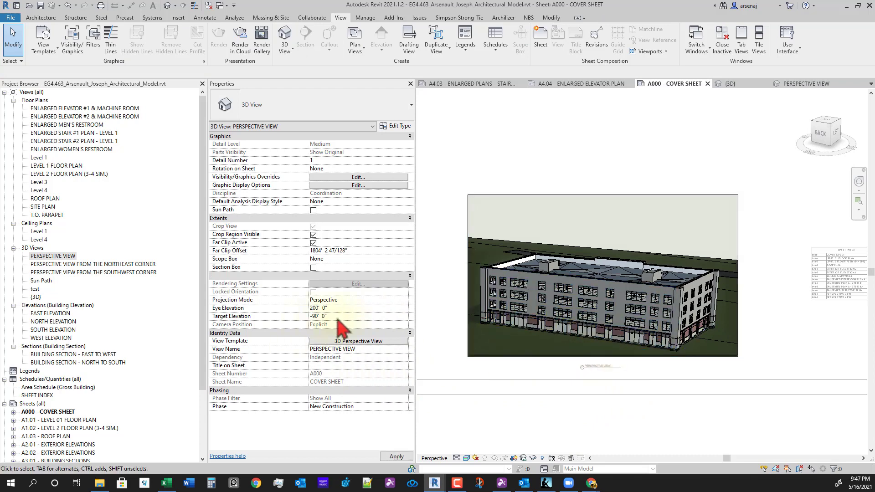
click(338, 317)
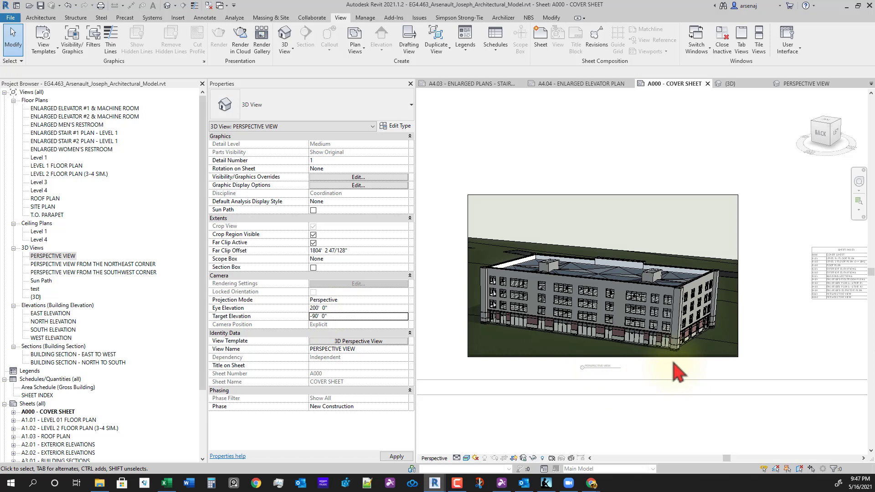
Step: Shift the perspective view's crop region upward and orbit the camera to reframe the building at a slightly lower eye height
click(627, 358)
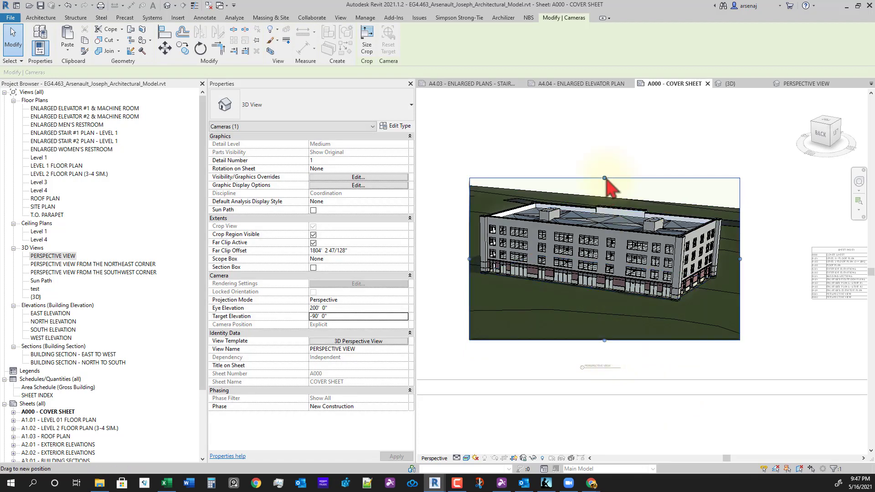
drag(606, 179, 691, 312)
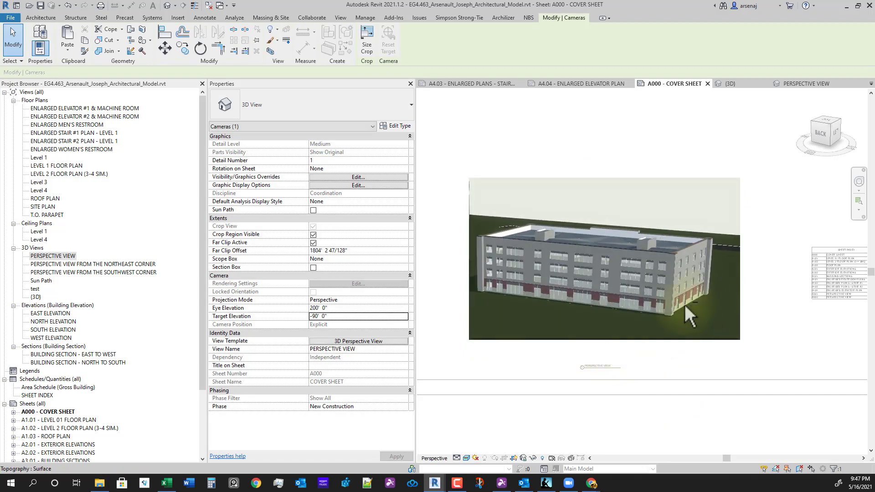
middle_drag(511, 290, 545, 275)
click(690, 449)
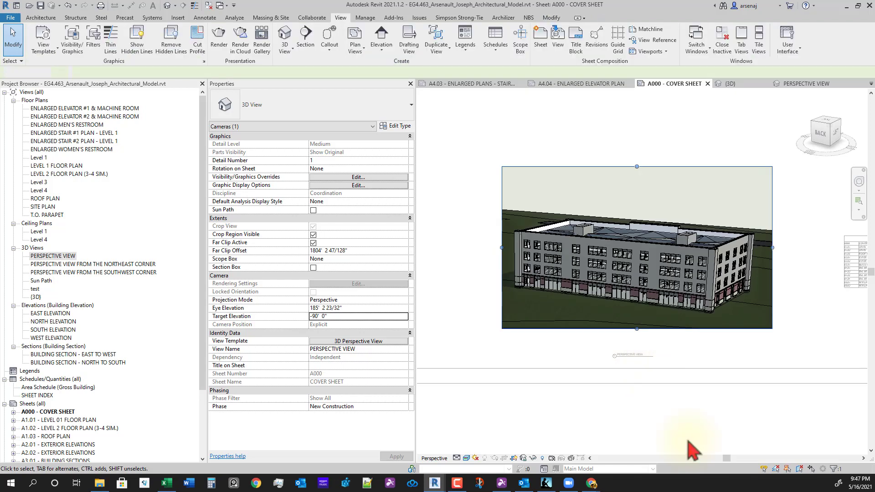
middle_drag(649, 430, 603, 410)
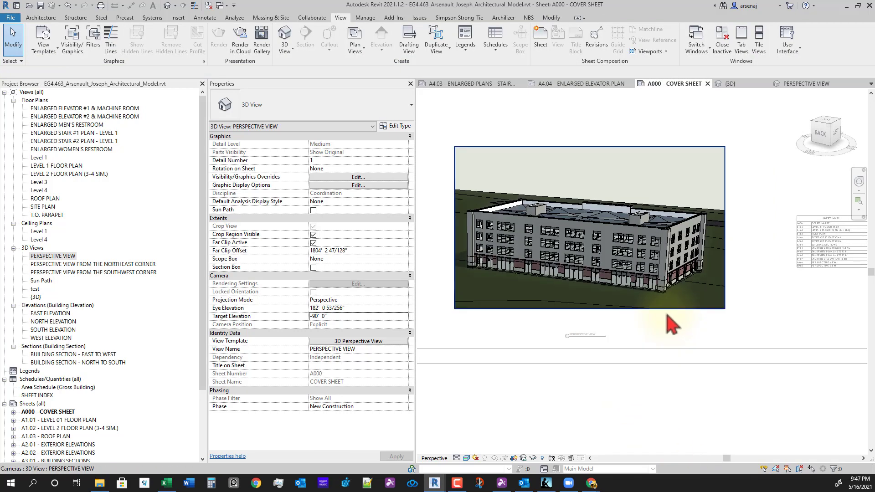
Step: Extend the lower edge of the perspective view's crop region slightly downward to show more ground in front of the building
click(666, 313)
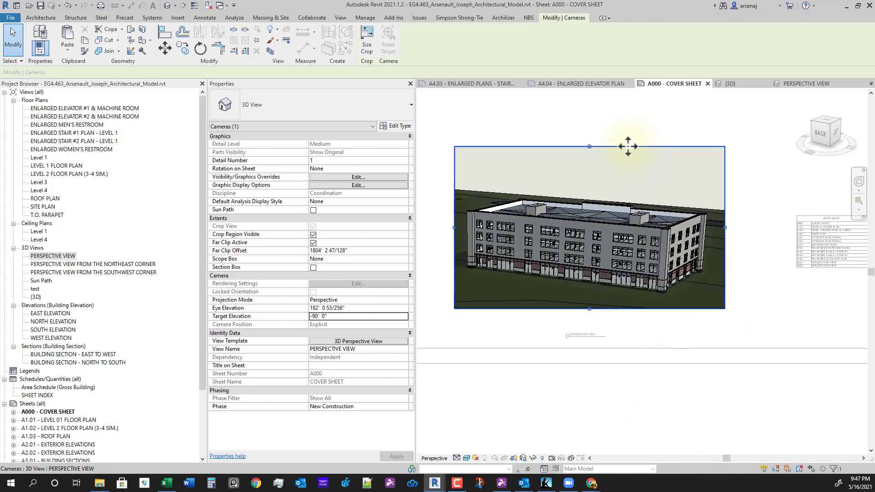
drag(625, 151, 627, 166)
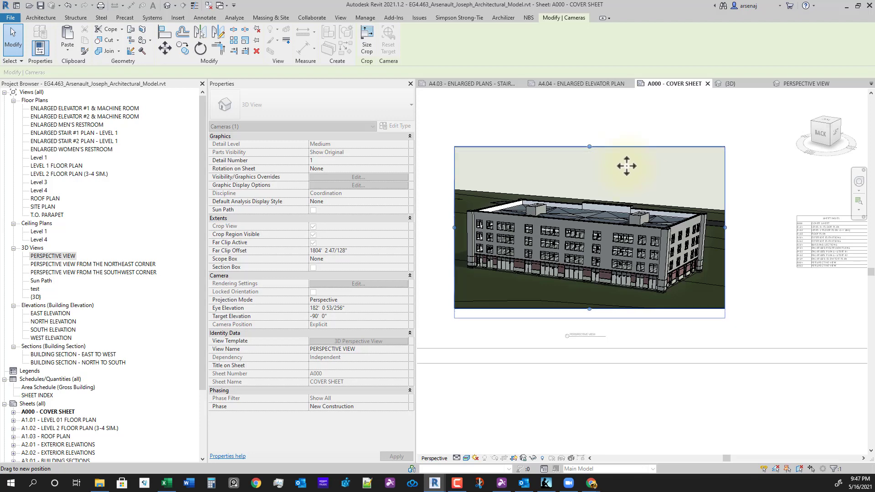
click(679, 395)
scroll(664, 379, down, 3)
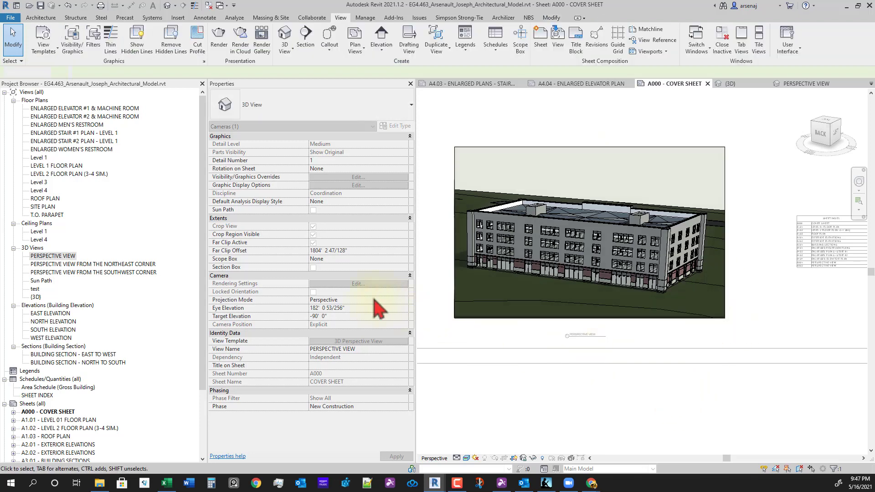
Step: Hide the perspective view's crop region and deactivate the view to return to the cover sheet
click(313, 235)
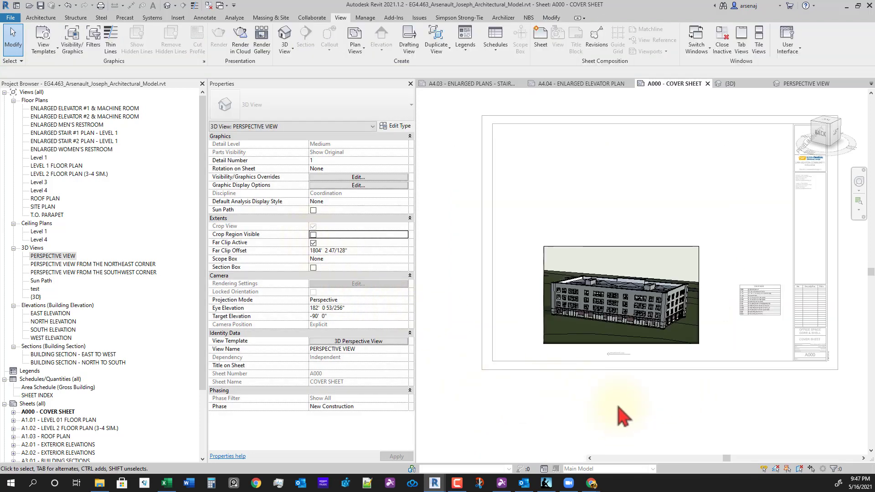
middle_drag(684, 414, 674, 412)
scroll(667, 405, down, 1)
scroll(659, 399, up, 1)
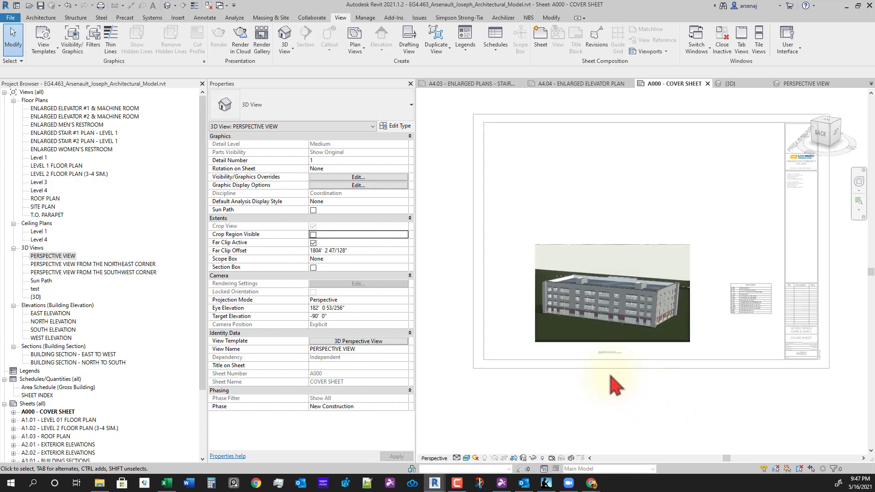
double_click(616, 365)
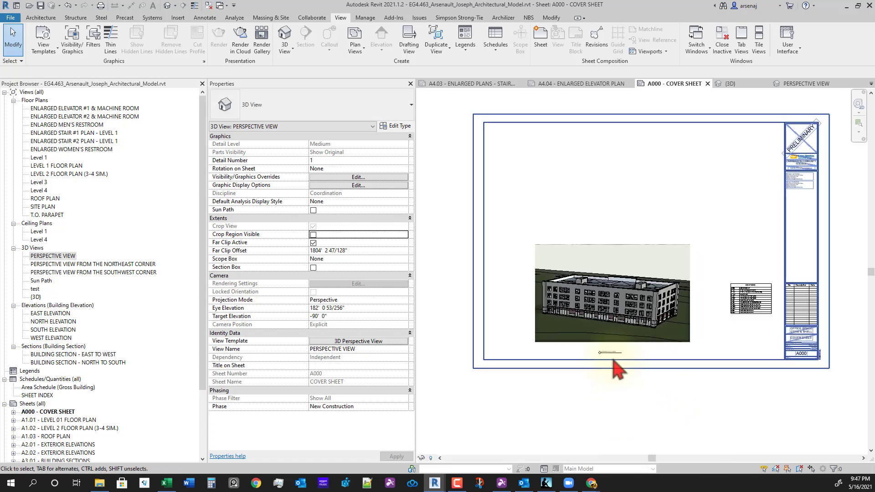
Step: Move the view title closer beneath the image and shift the perspective viewport toward the sheet index
click(613, 351)
drag(612, 348, 644, 276)
click(682, 377)
Step: Duplicate the perspective viewport's type under the name Viewport - No Title
click(666, 299)
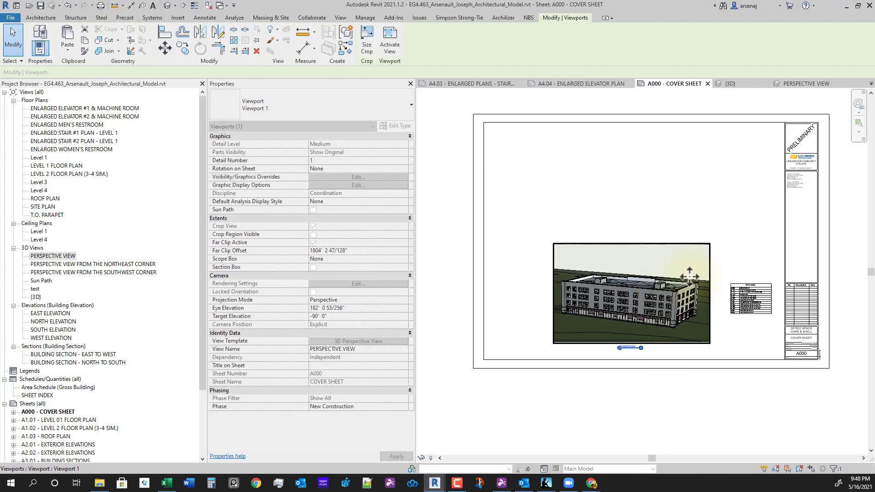
click(328, 114)
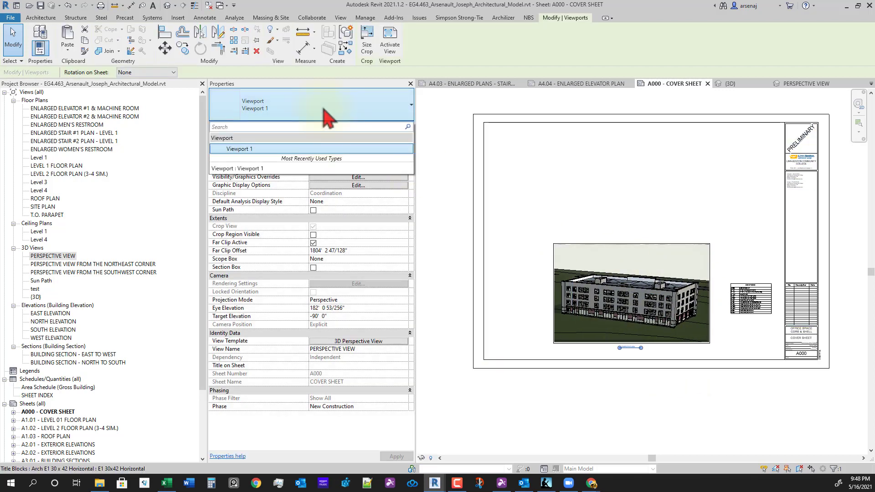
click(400, 122)
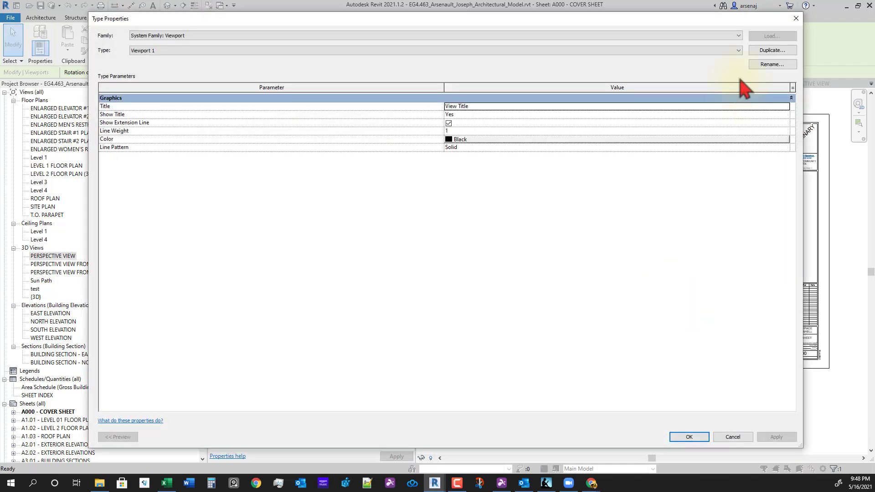
click(770, 53)
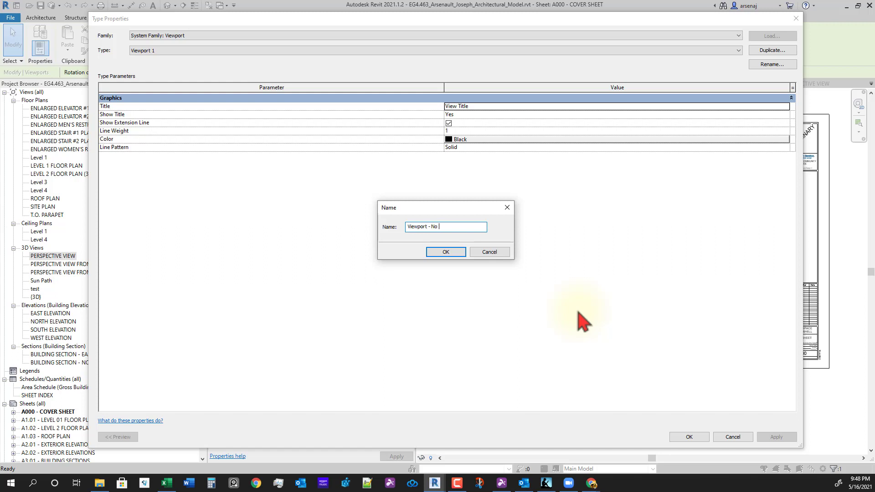
text(le)
key(Return)
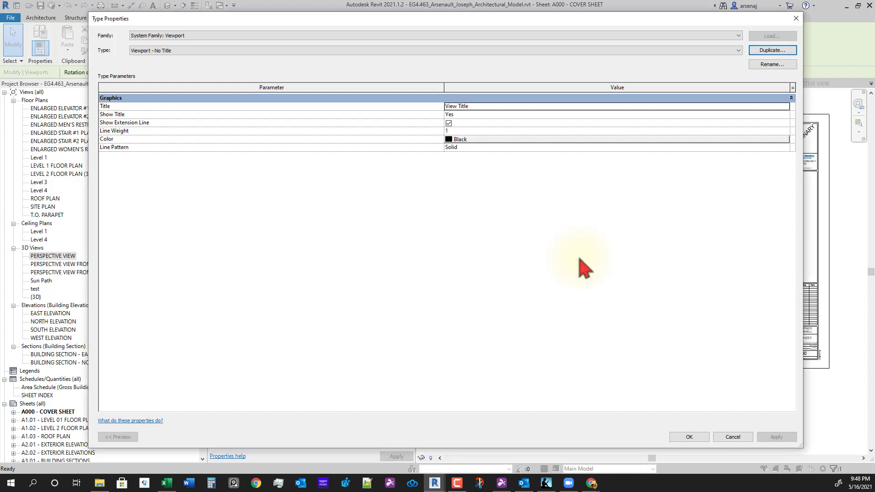
Step: Set Show Title to No for the Viewport - No Title type and apply it to the perspective viewport
click(466, 116)
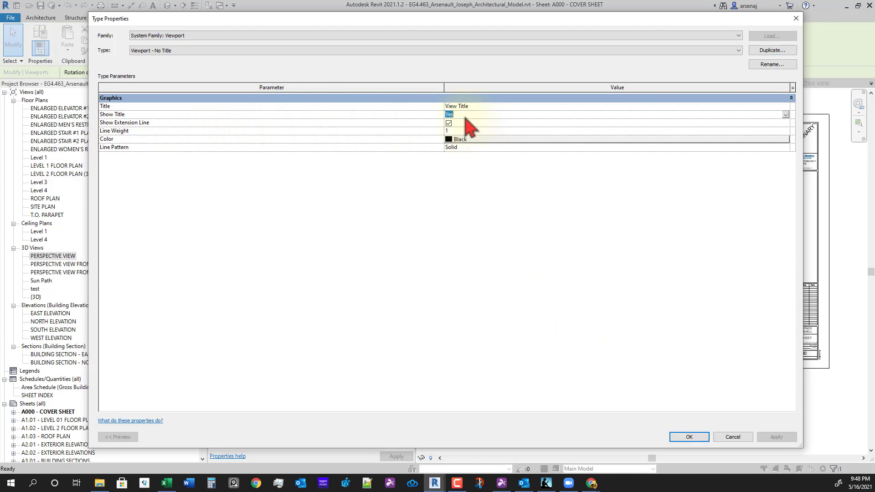
click(786, 114)
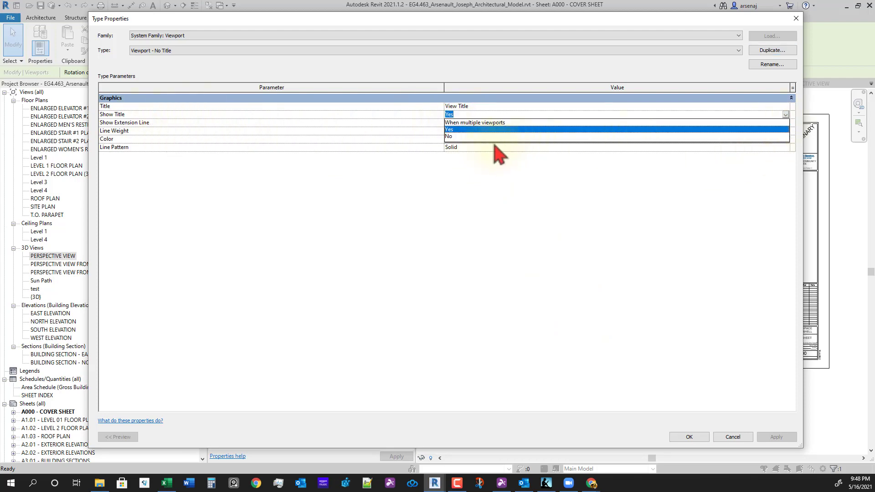
click(475, 145)
click(689, 437)
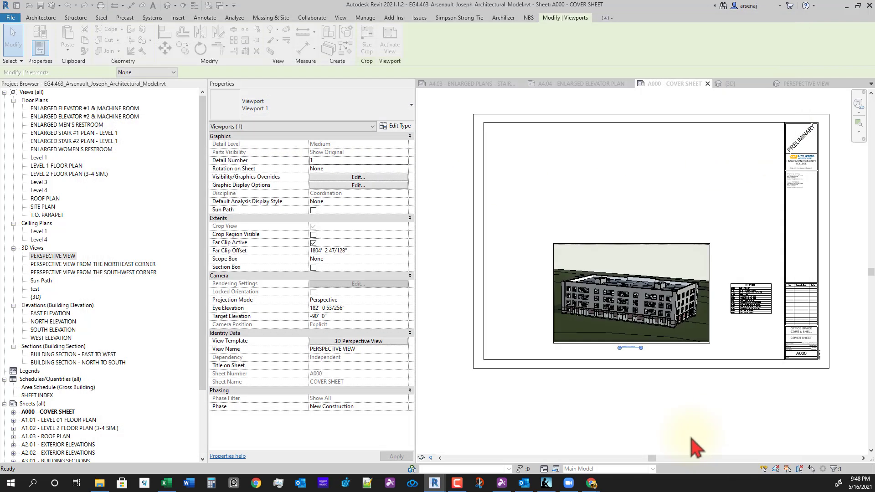
click(641, 403)
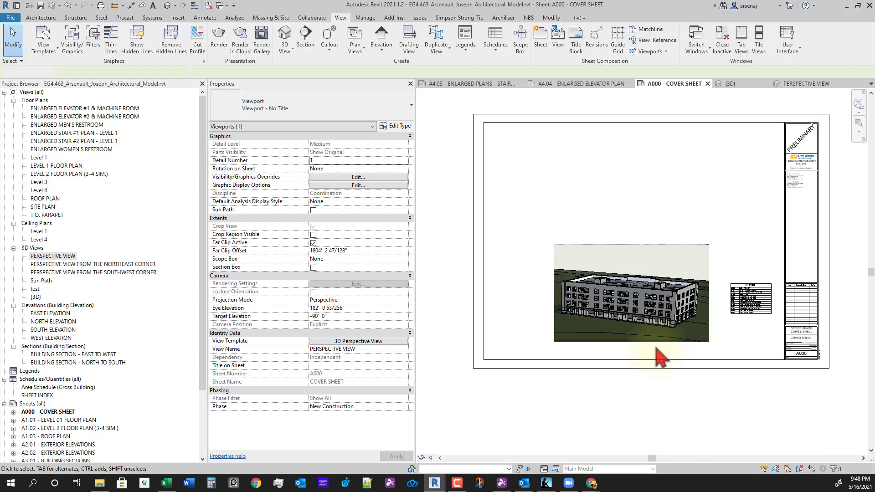
Step: Move the untitled perspective viewport slightly lower and away from the sheet index on the cover sheet
scroll(656, 331, up, 2)
drag(648, 305, 638, 310)
scroll(639, 310, down, 2)
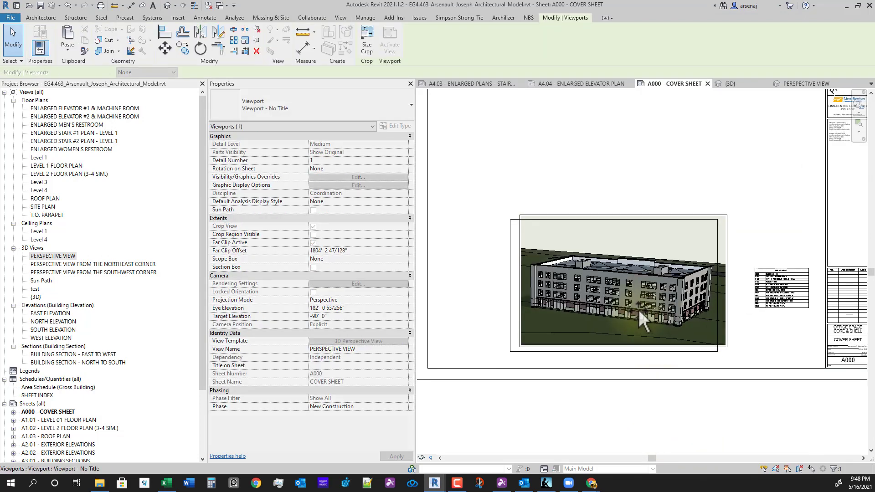
click(683, 412)
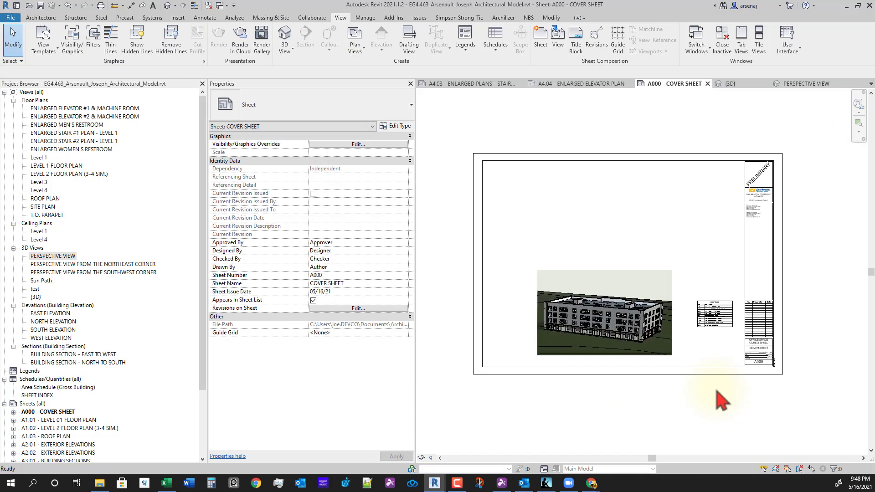
Step: Close every open view except the A000 cover sheet
key(z)
key(e)
middle_click(780, 86)
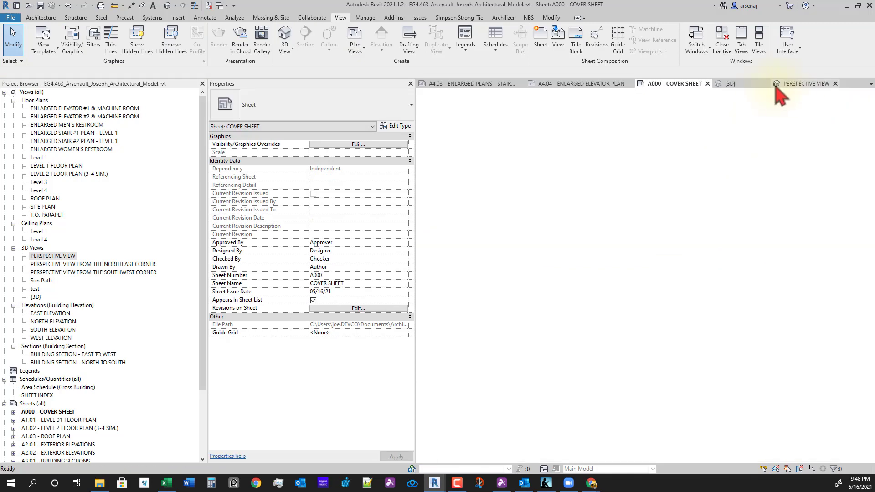
middle_click(697, 85)
middle_click(518, 84)
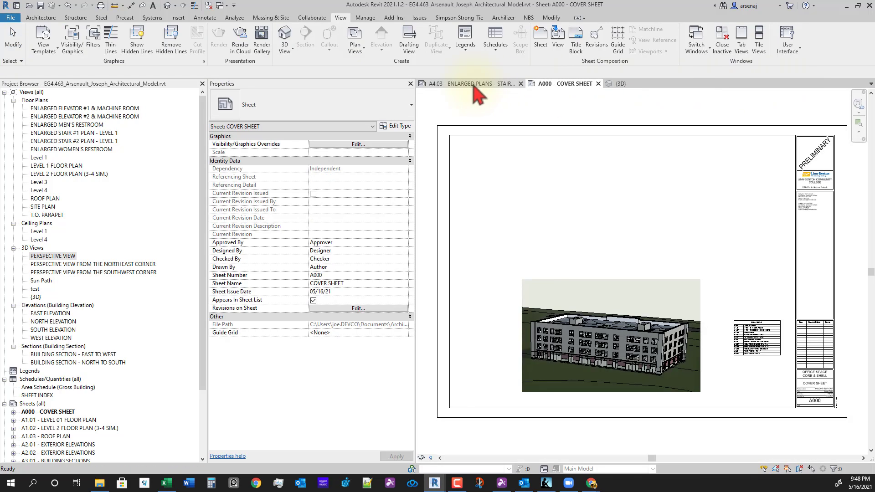
middle_click(510, 85)
middle_click(511, 84)
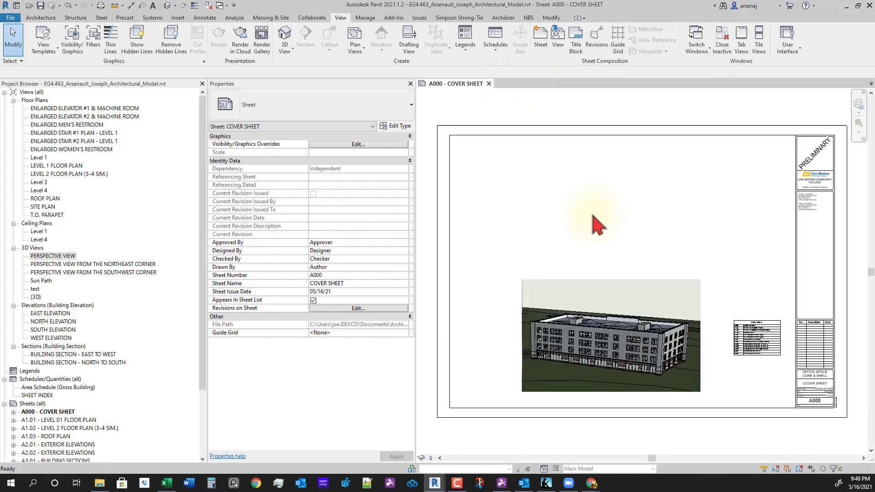
Step: Open the print settings for Bluebeam PDF, review the 30x42 Color print setup and accept it
key(ctrl+p)
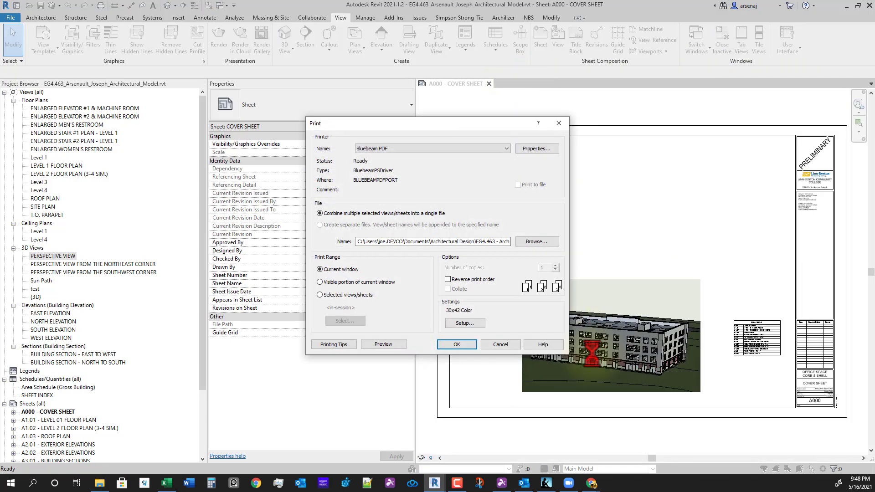
key(Escape)
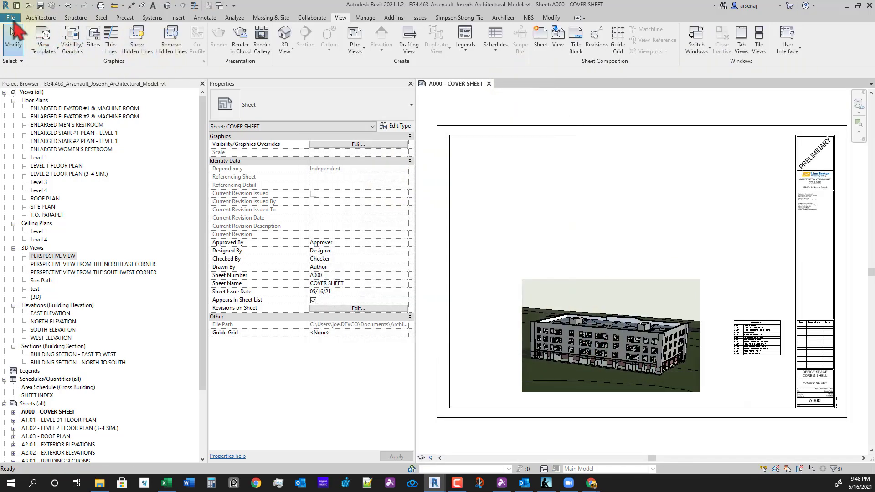
click(13, 21)
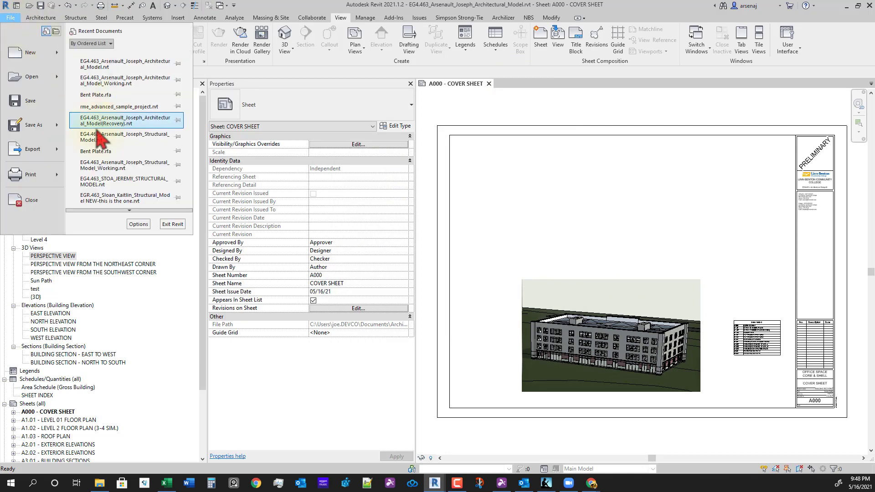
mouse_move(46, 175)
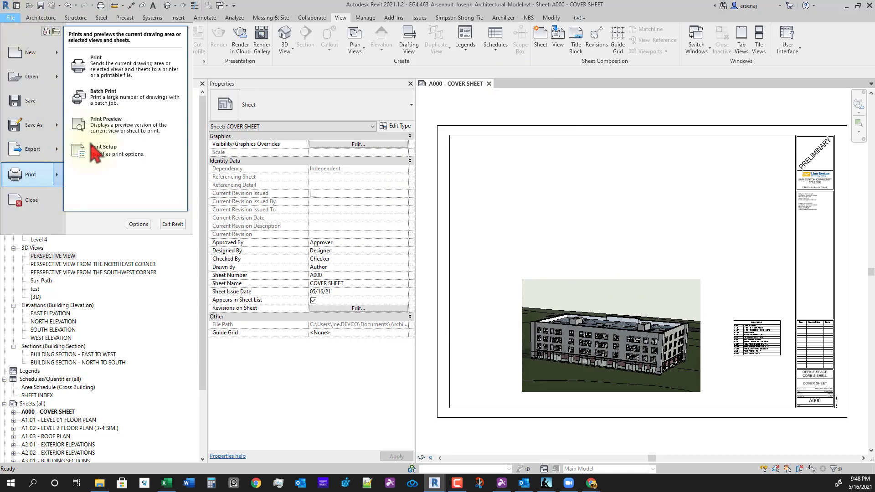
click(118, 72)
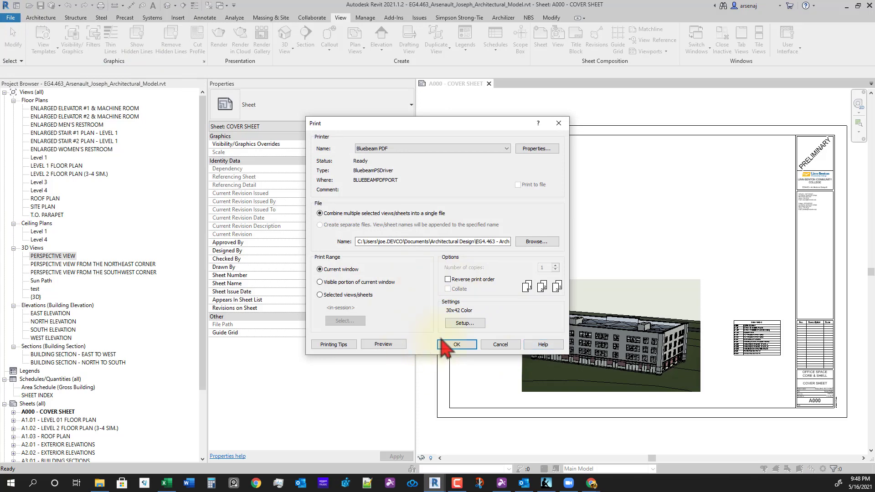
click(462, 324)
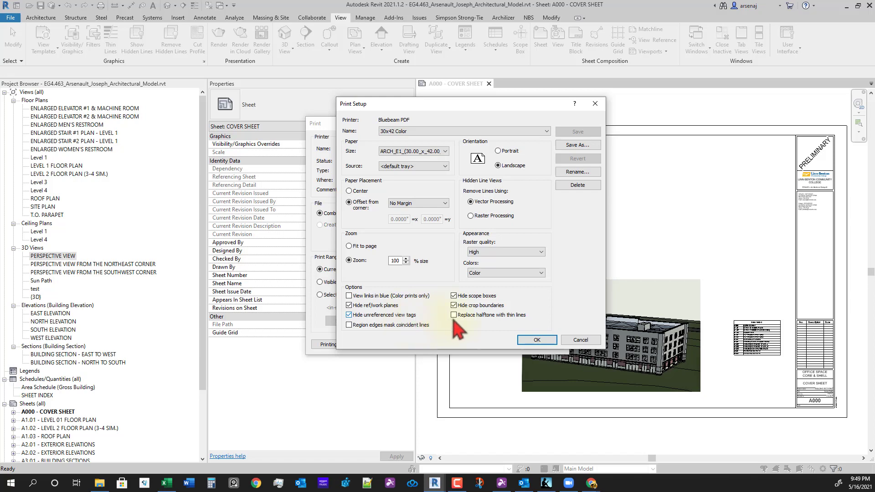
click(536, 340)
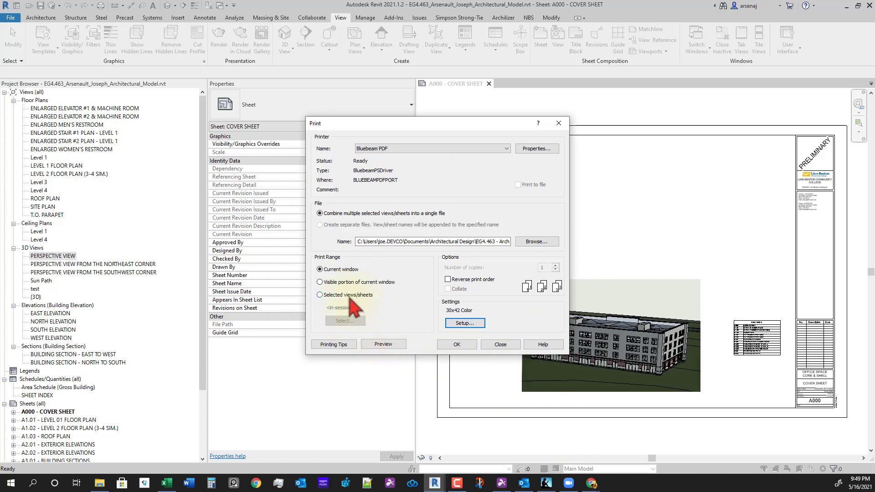
Step: Set the print range to selected views/sheets combined into a single file, list only sheets, and include every sheet from A000 through A9.02
click(350, 295)
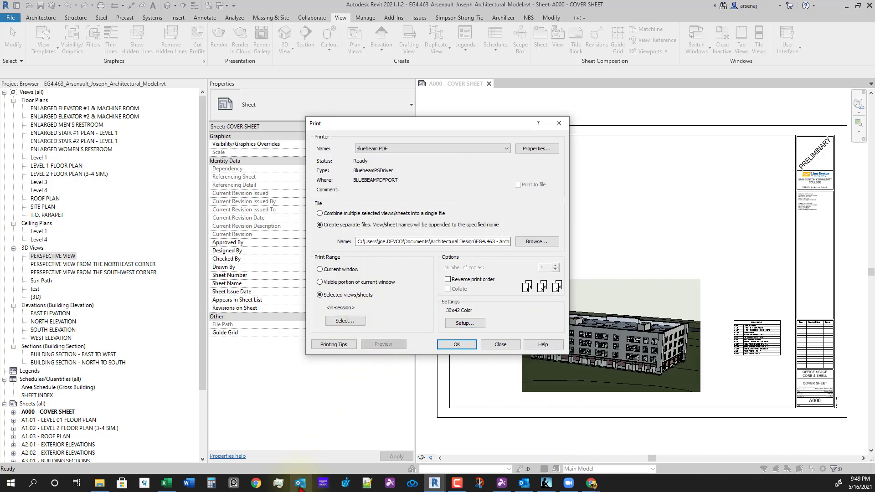
click(320, 214)
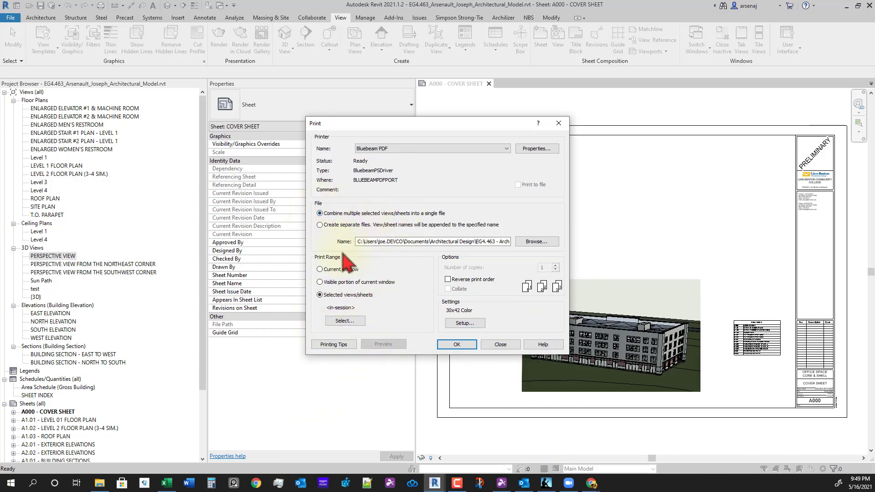
click(349, 322)
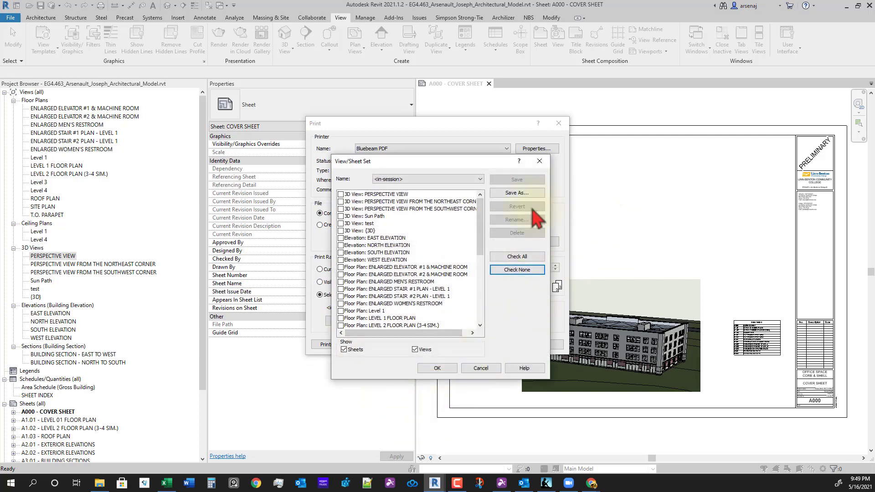
click(415, 350)
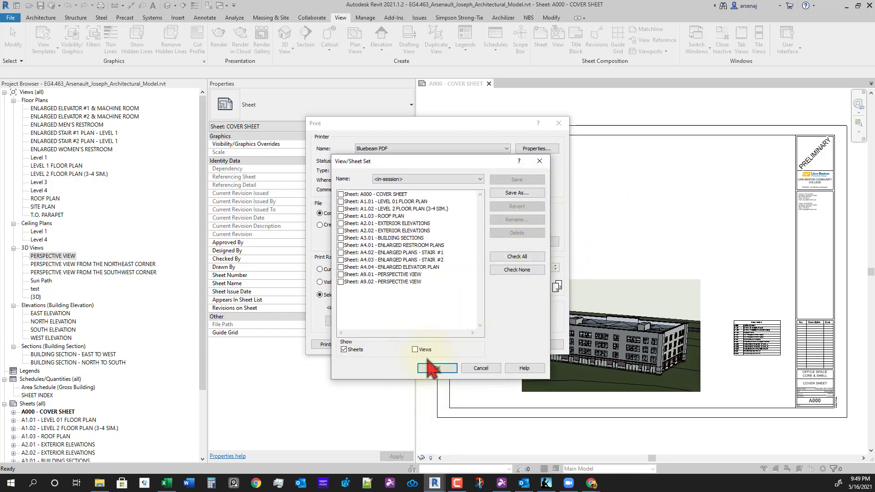
click(376, 282)
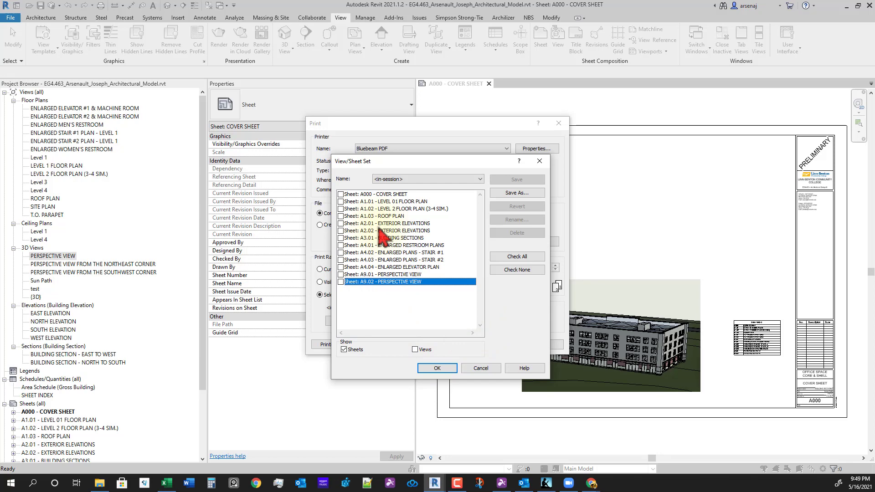
shift+click(381, 194)
click(341, 202)
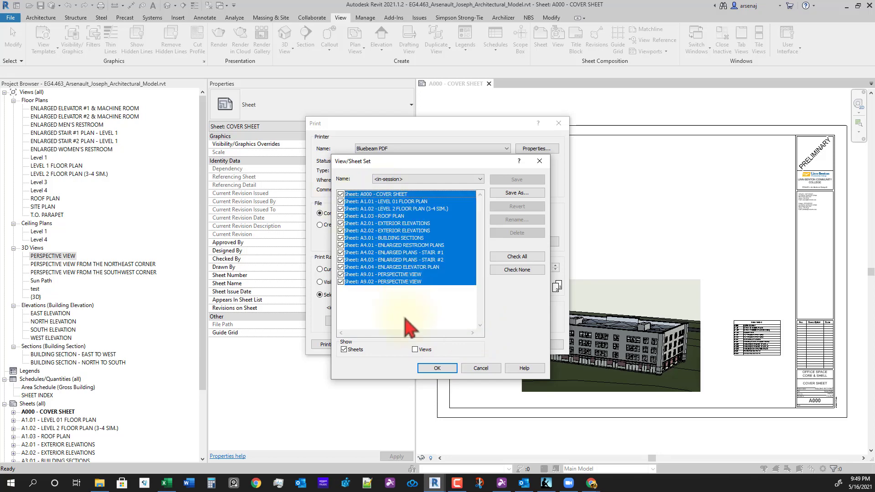
Step: Save the sheet selection as a set named Prelim Set and accept it for printing
click(518, 199)
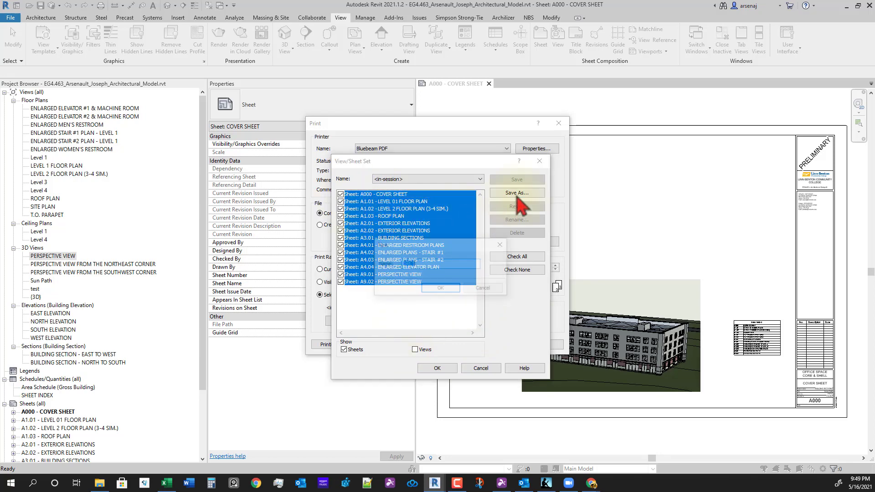
text(Pre)
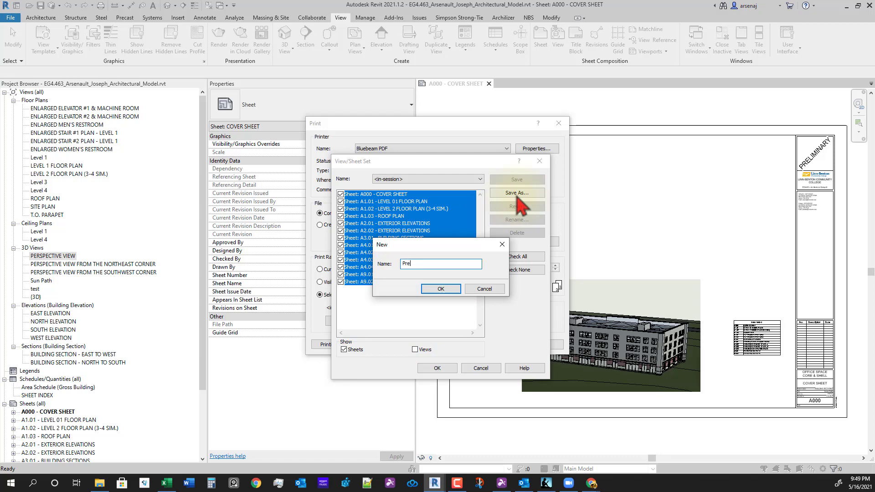
text(l;)
key(BackSpace)
text(im Set)
key(Return)
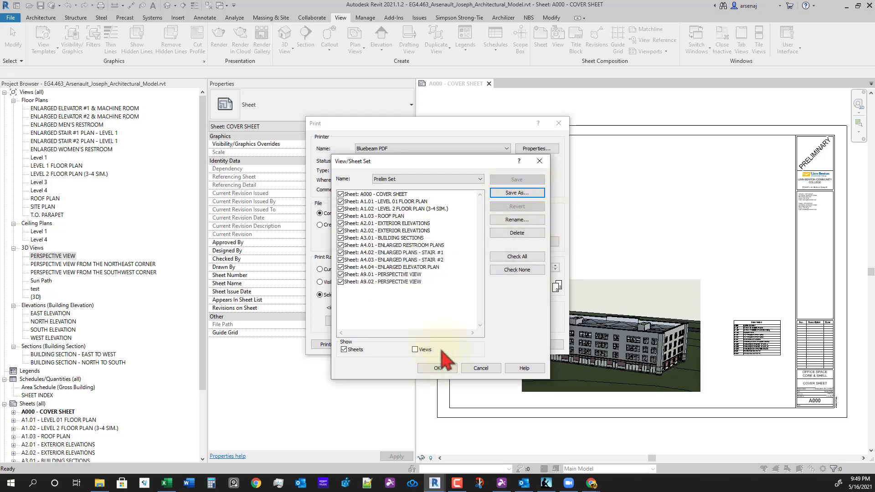
click(438, 367)
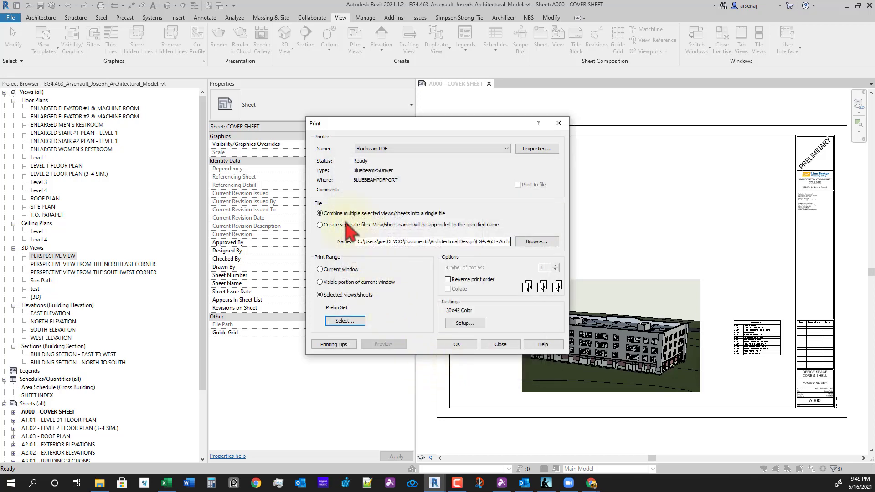
Step: Start printing the sheet set, accept raster printing, and choose the Revit Files folder under EG4.463 - Architectural Design II for the PDF
click(465, 348)
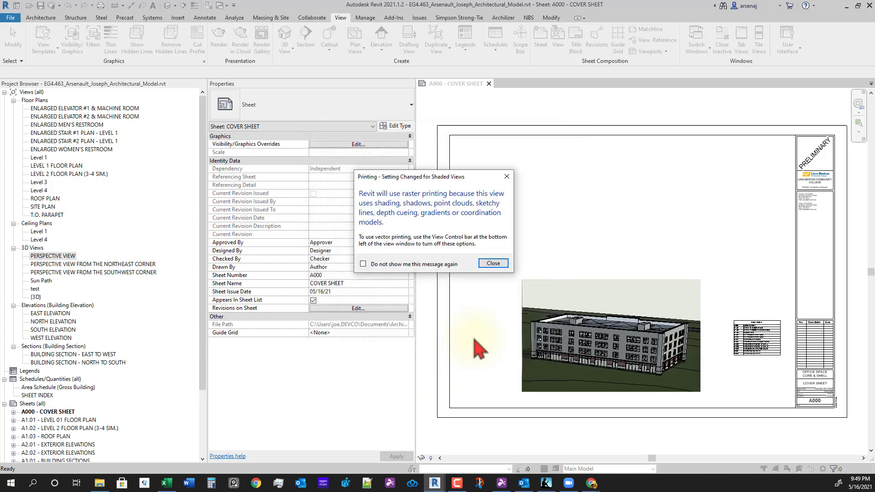
click(494, 264)
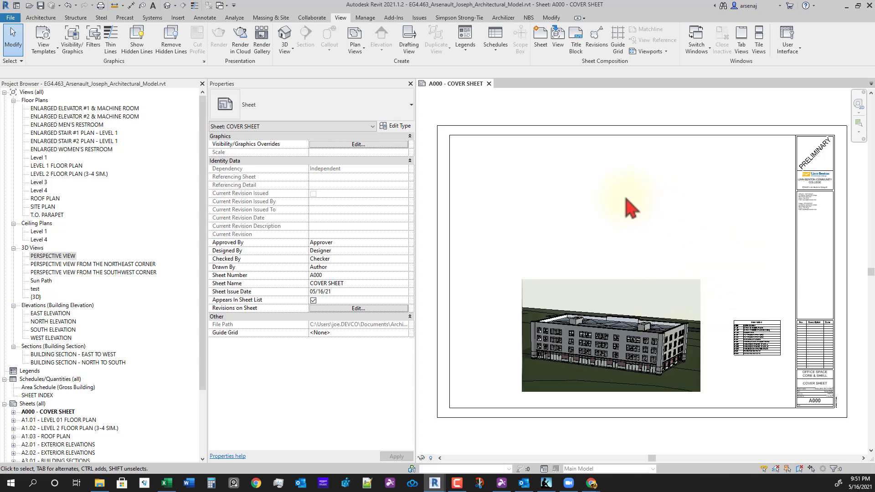
key(super+shift+s)
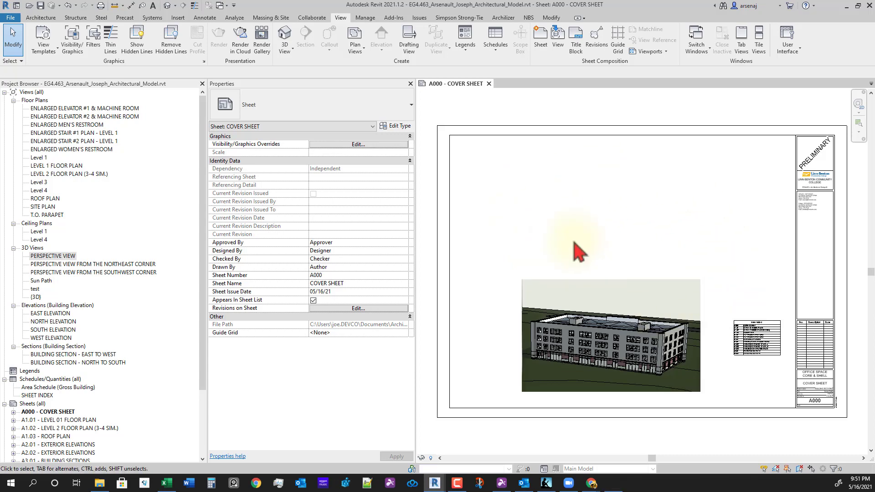
drag(576, 92, 444, 93)
click(370, 130)
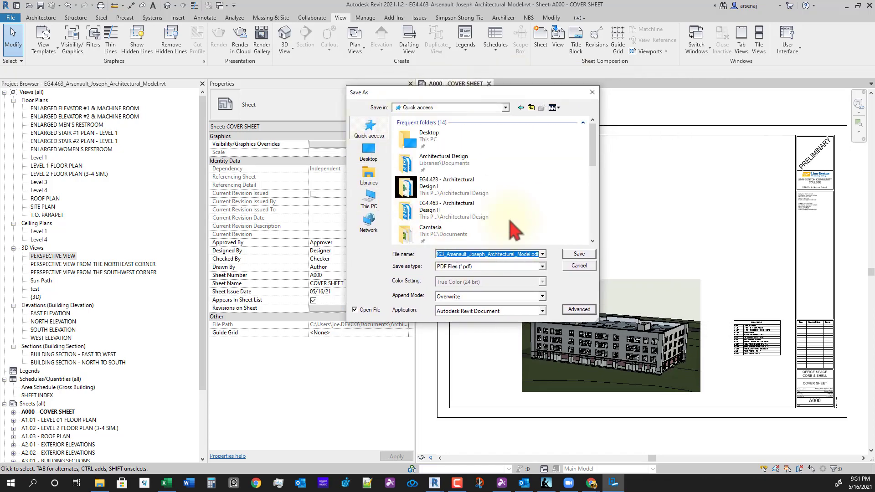
double_click(467, 213)
double_click(412, 131)
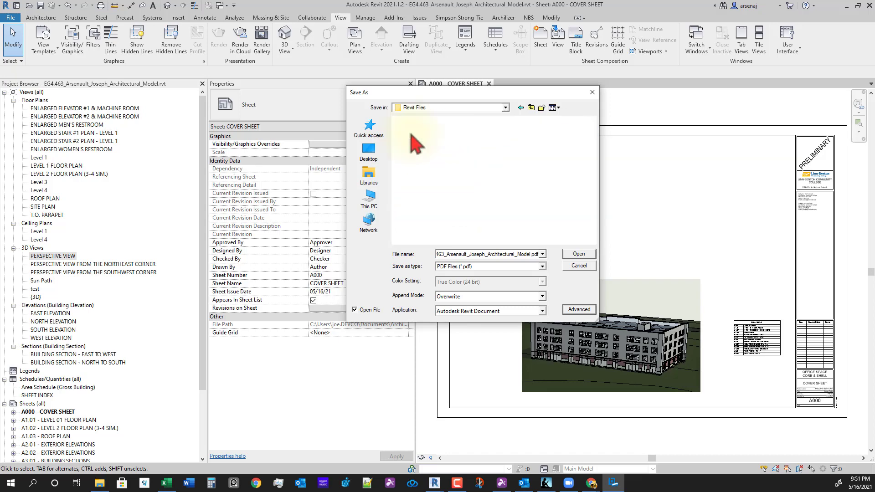
Step: Replace Architectural_Model in the PDF file name with 2021-05-16_Prelim and save the file
double_click(492, 255)
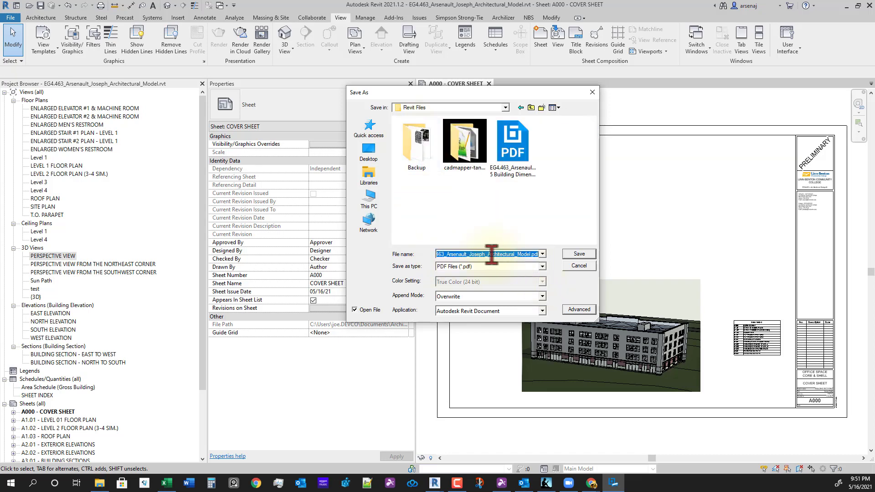
key(Home)
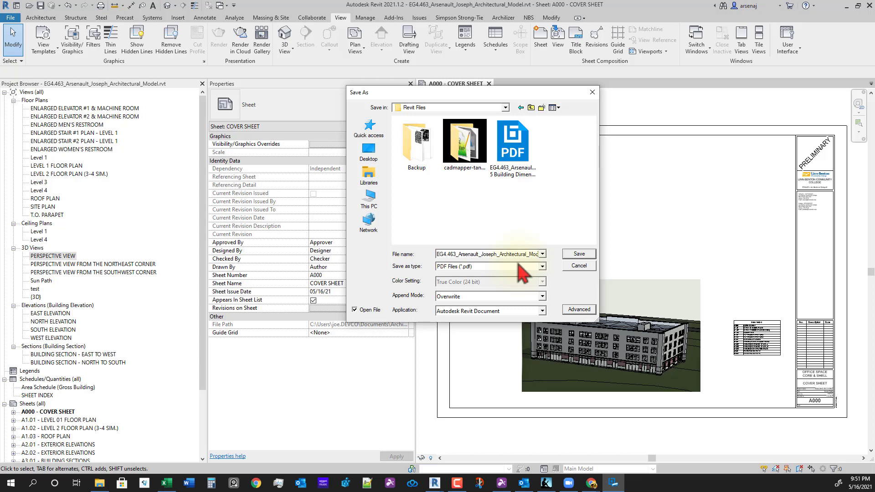
key(Right)
key(Right)
key(shift+Left)
key(shift+Left)
key(shift+Left)
key(shift+Left)
key(shift+Left)
key(shift+Left)
key(shift+Left)
key(shift+Left)
key(shift+Left)
key(shift+Left)
key(shift+Left)
key(shift+Left)
key(shift+Left)
key(shift+Left)
key(Left)
key(Left)
key(shift+Right)
key(shift+Right)
key(shift+Right)
key(shift+Right)
key(shift+Right)
key(shift+Right)
key(shift+Right)
key(shift+Right)
key(shift+Right)
key(shift+Right)
key(shift+Right)
key(shift+Right)
key(shift+Right)
key(shift+Right)
key(shift+Right)
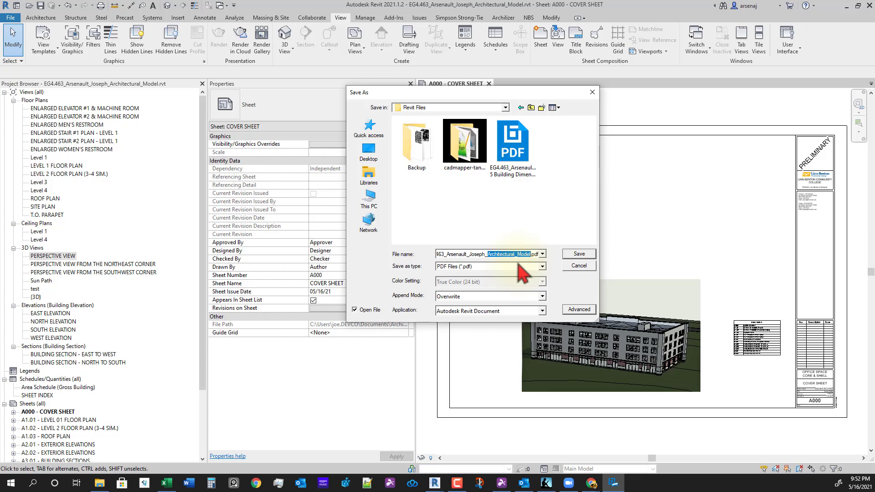
text(202)
text(R)
text(Pre)
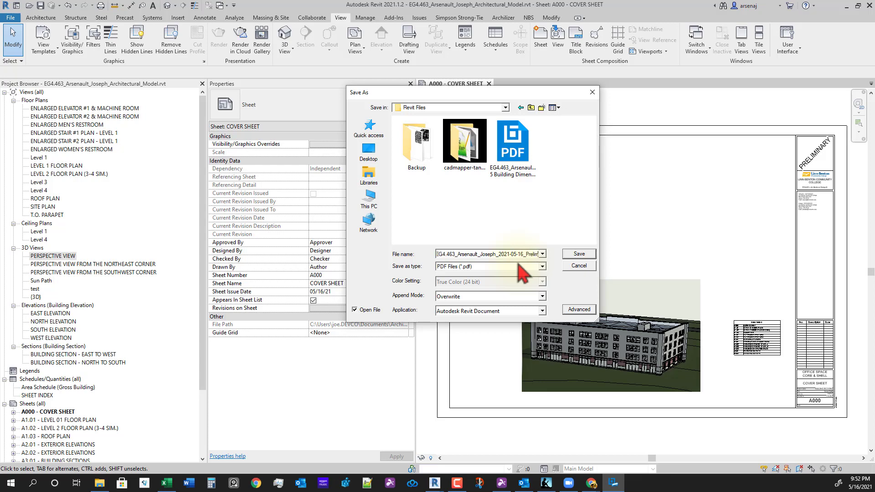
key(Home)
key(End)
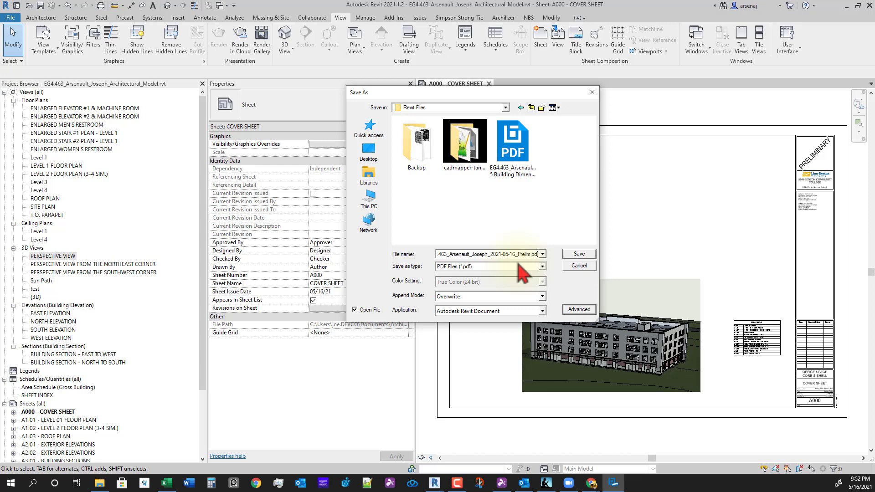
click(578, 254)
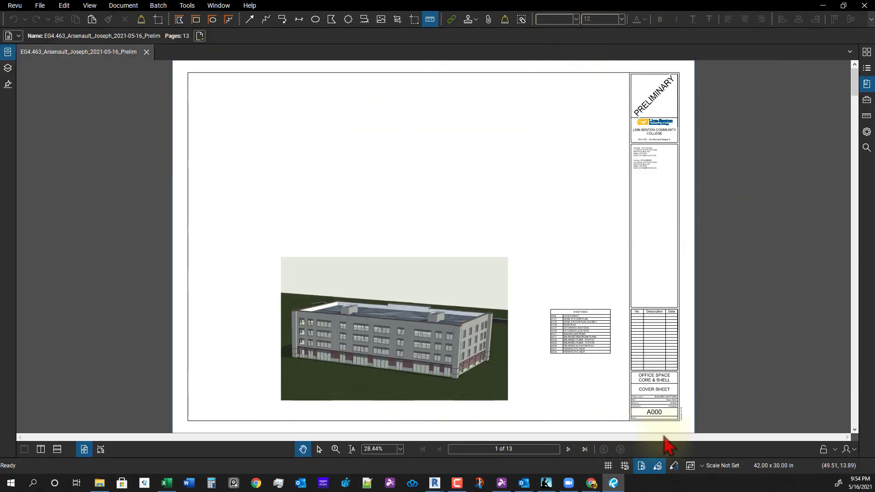
Step: Review the printed PDF in Bluebeam Revu from the cover sheet through the floor plans and the A1.03 roof plan
scroll(664, 390, down, 1)
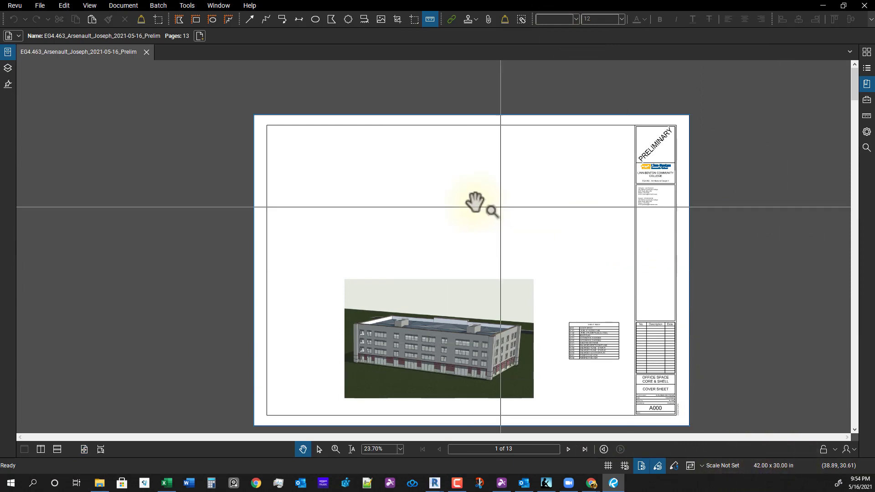
drag(659, 307, 657, 284)
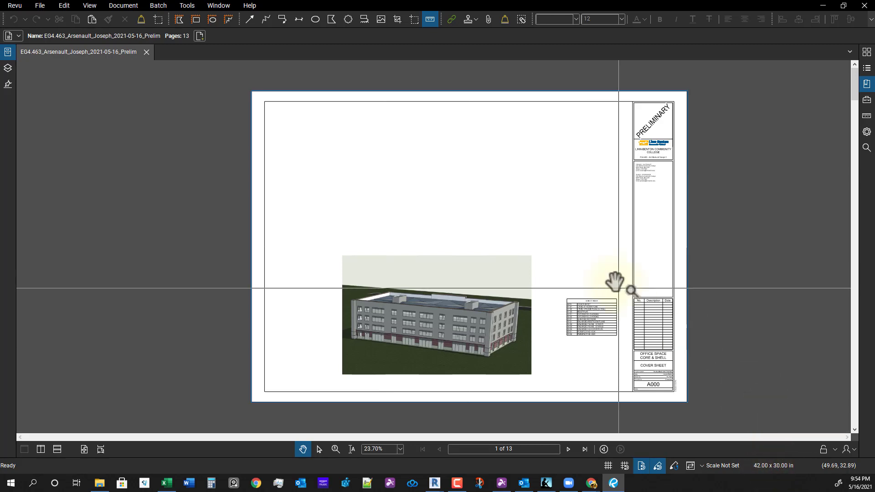
scroll(614, 286, up, 1)
key(Page_Down)
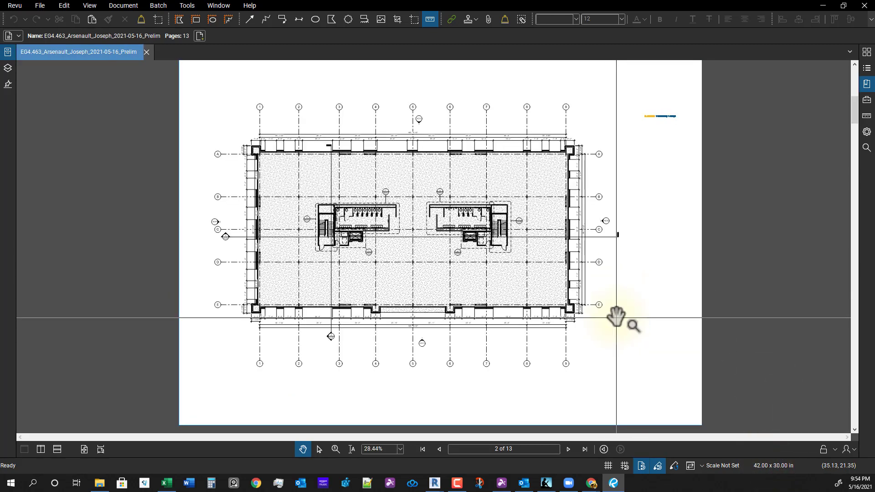
scroll(613, 257, down, 1)
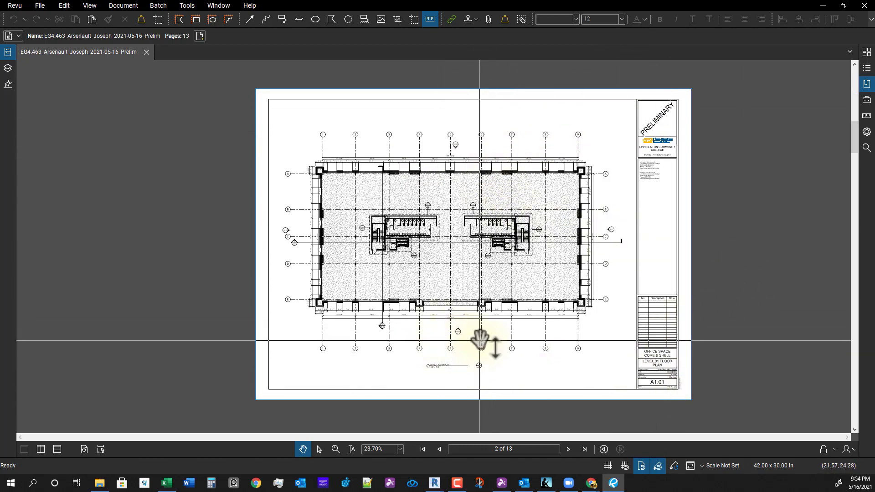
scroll(473, 336, down, 1)
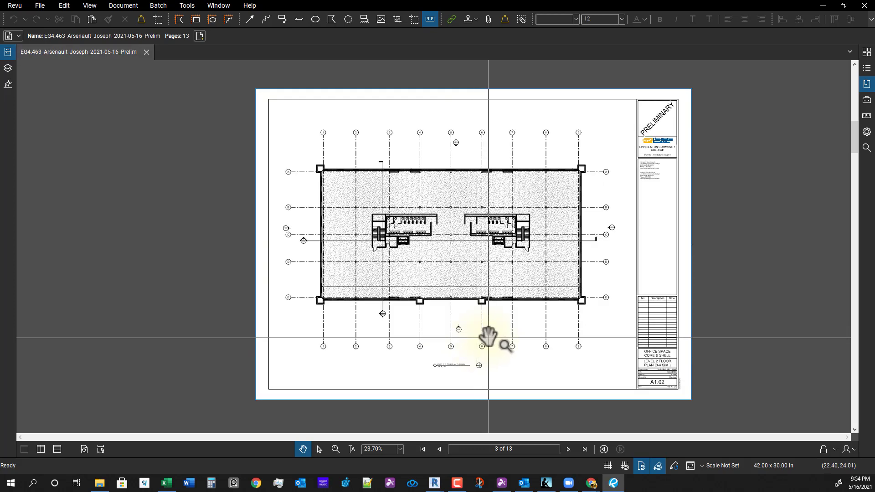
scroll(488, 338, down, 1)
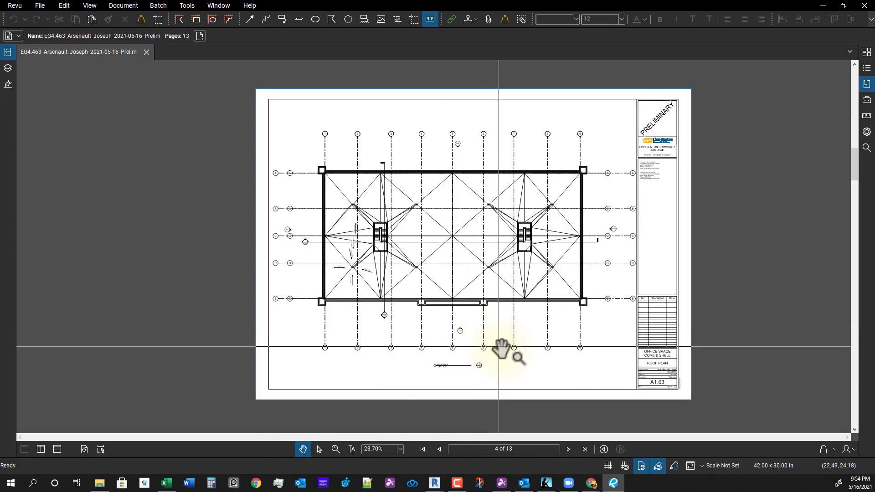
scroll(504, 353, down, 1)
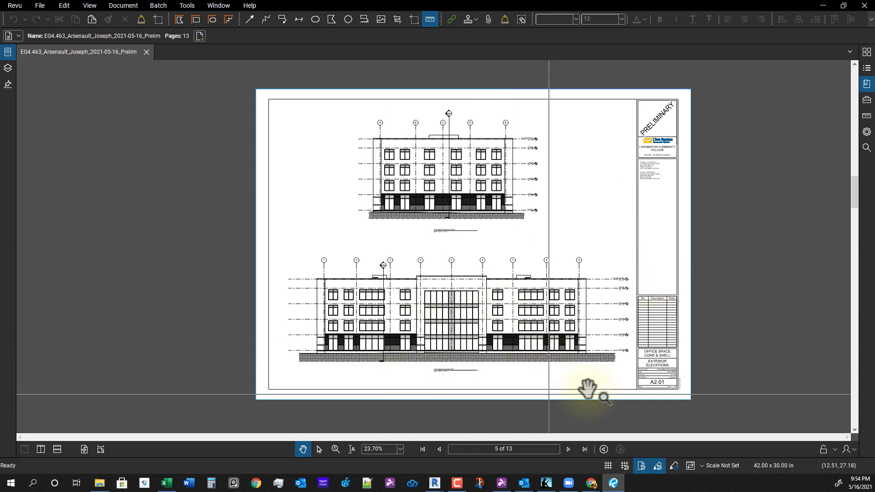
scroll(559, 315, up, 1)
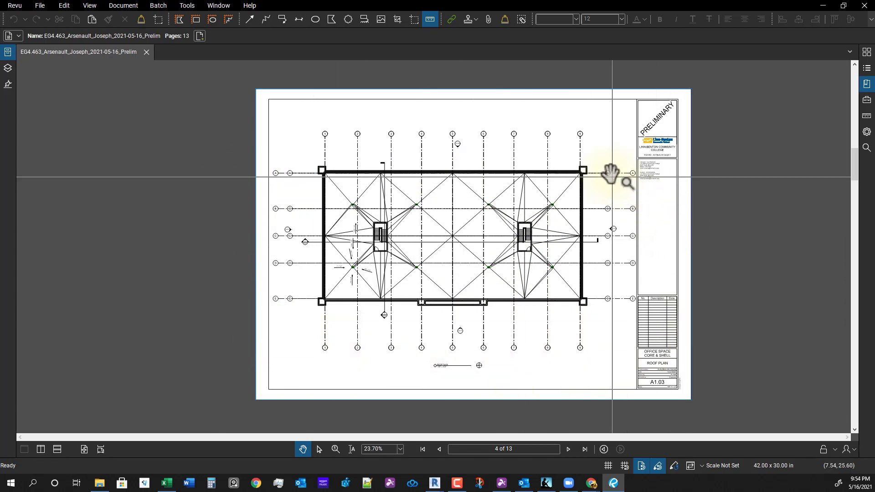
scroll(623, 187, up, 1)
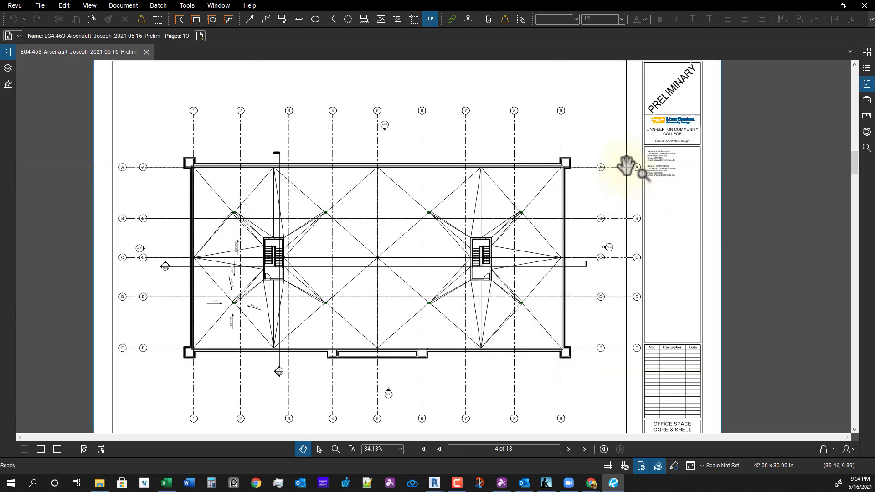
scroll(524, 244, down, 1)
scroll(526, 249, up, 1)
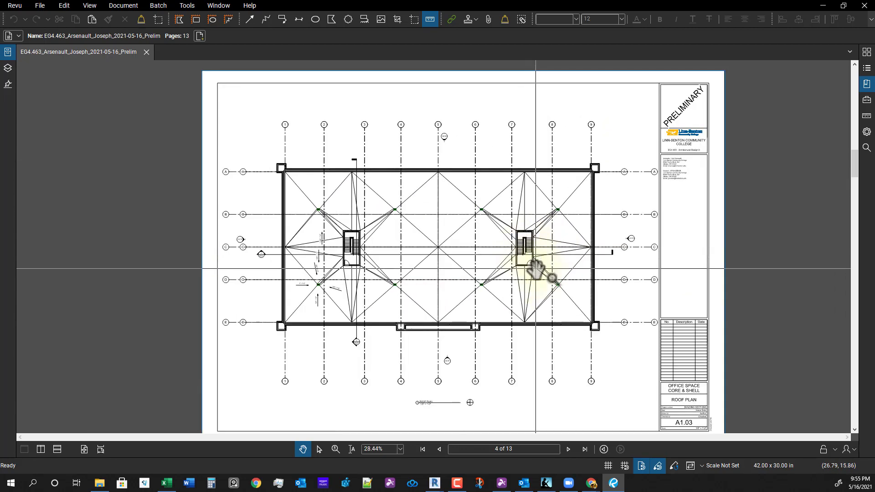
Step: Review the exterior elevation sheets A2.01 and A2.02 and the building sections on A3.01 in the printed PDF
key(Page_Down)
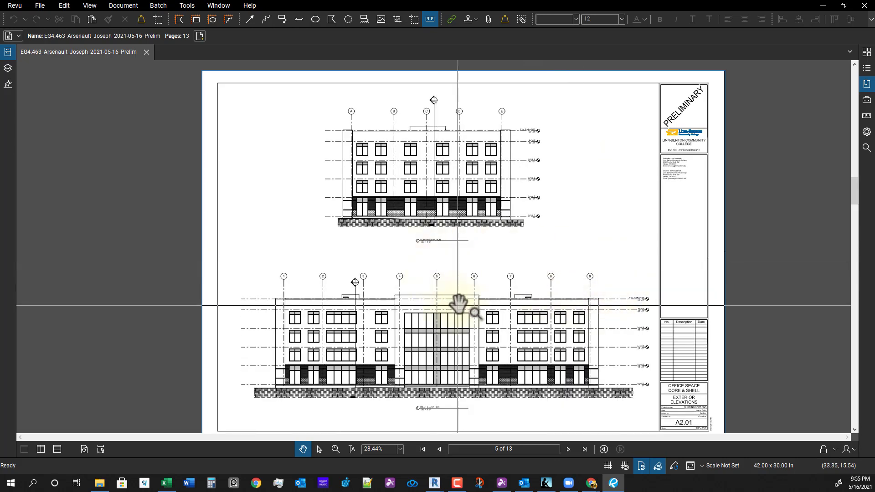
mouse_move(460, 299)
mouse_down()
mouse_move(456, 288)
mouse_move(462, 289)
mouse_up()
drag(532, 366, 533, 355)
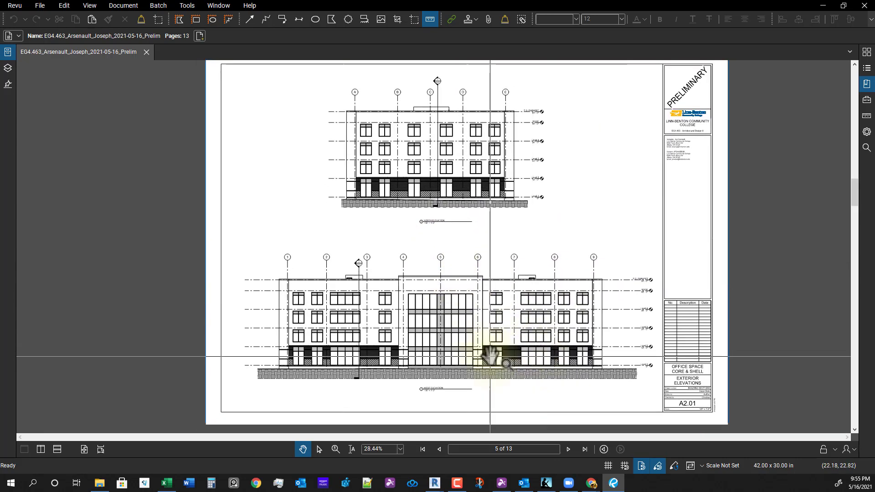
key(Page_Down)
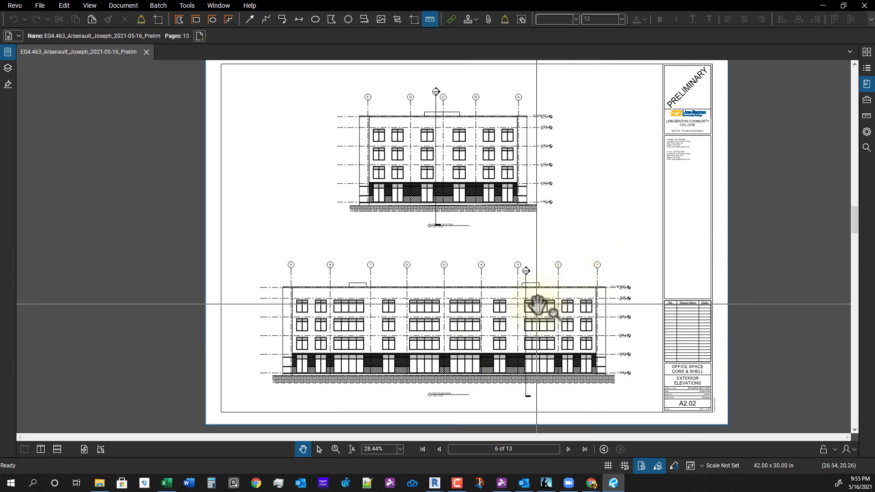
key(Page_Down)
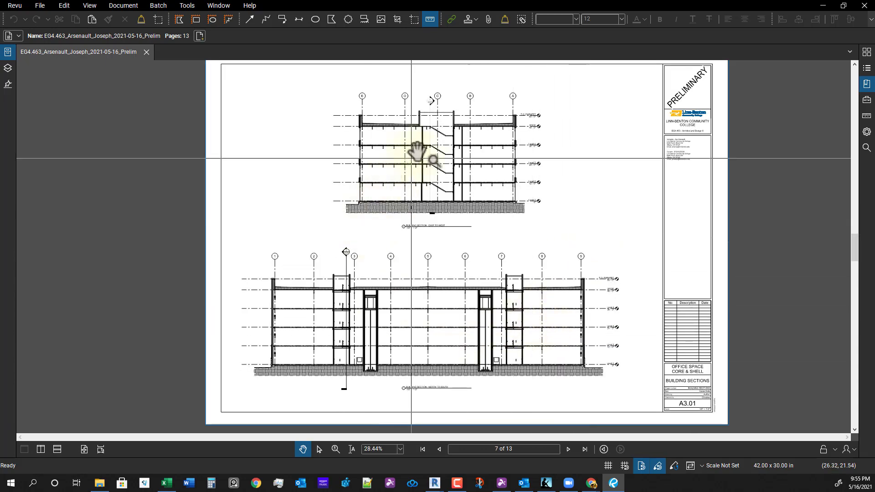
scroll(342, 266, up, 5)
scroll(436, 248, down, 3)
scroll(520, 235, down, 3)
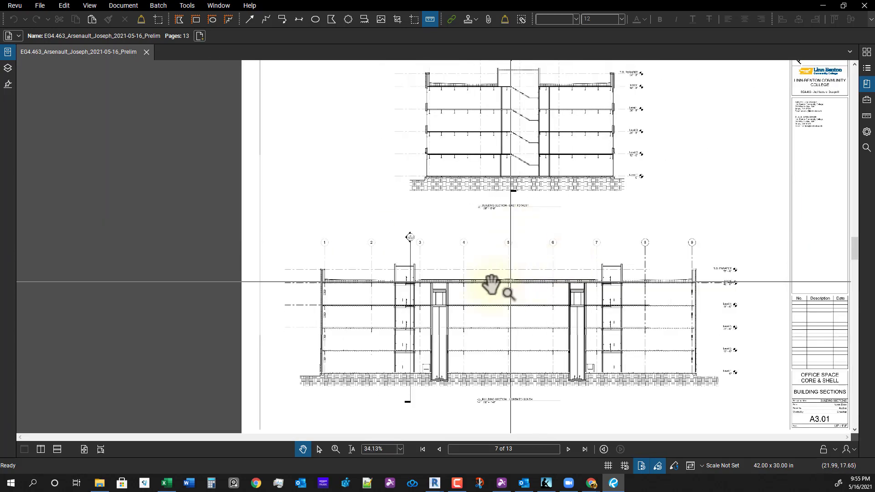
Step: Examine the enlarged restroom plans on sheet A4.01
key(Page_Down)
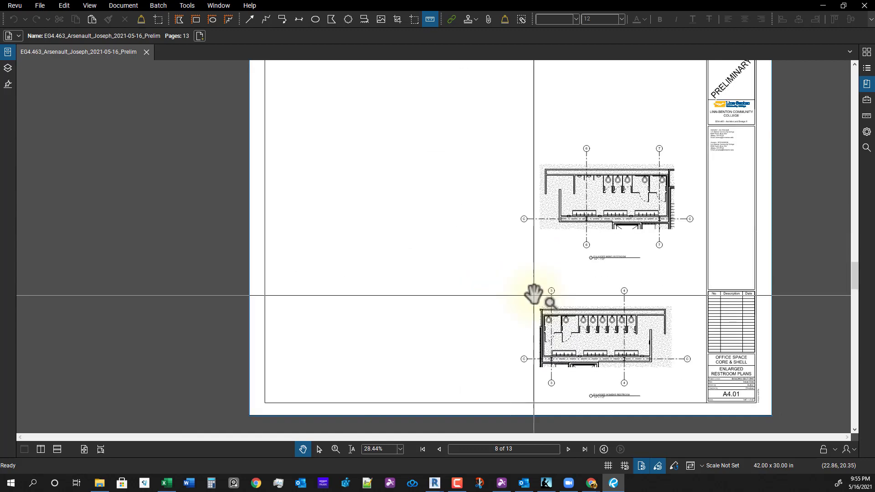
scroll(570, 294, up, 1)
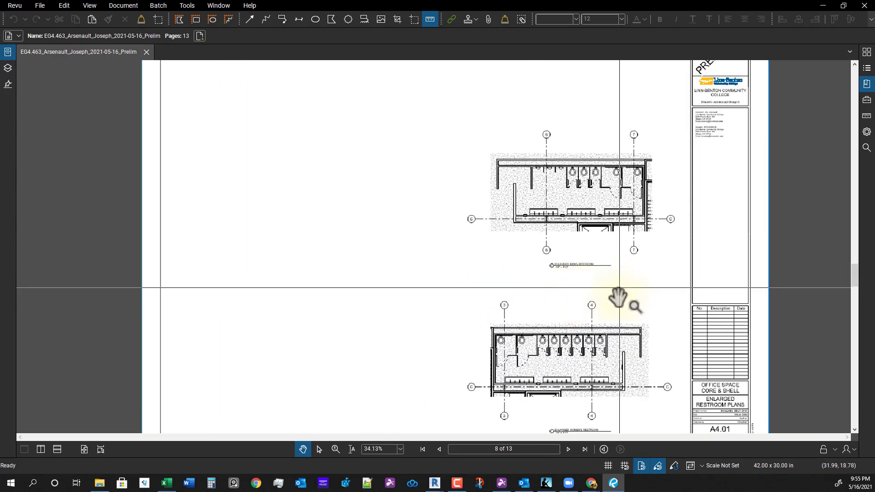
drag(622, 323, 579, 303)
scroll(577, 304, down, 1)
drag(605, 277, 605, 285)
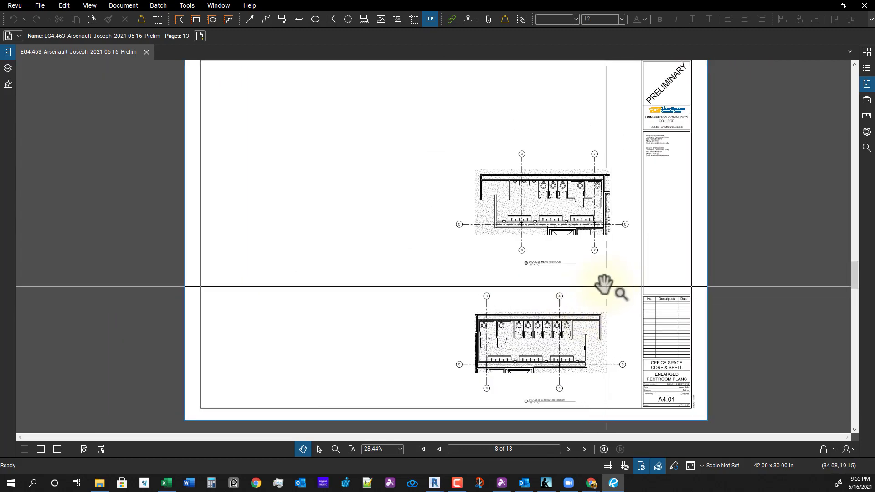
Step: Return to the level 1 floor plan on A1.01 and check the enlarged-plan callouts around the restrooms and stairs
scroll(615, 284, up, 7)
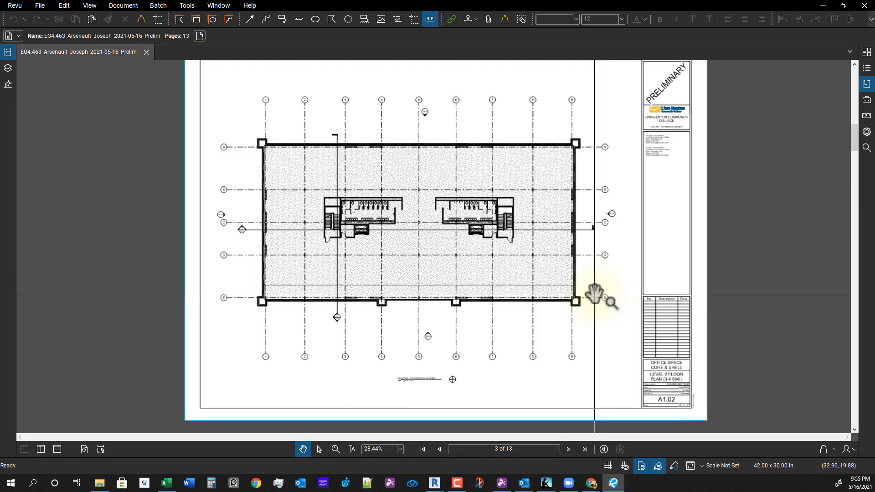
scroll(318, 231, down, 1)
scroll(322, 234, up, 2)
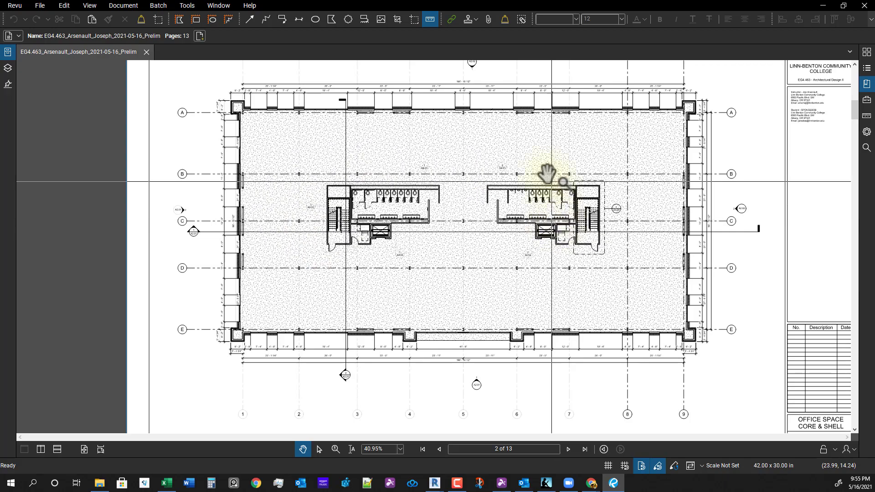
scroll(547, 173, up, 4)
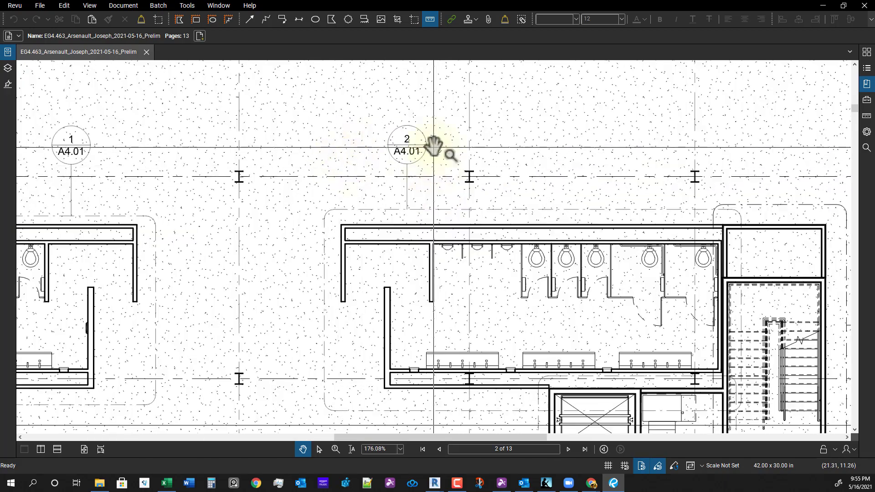
scroll(429, 212, down, 2)
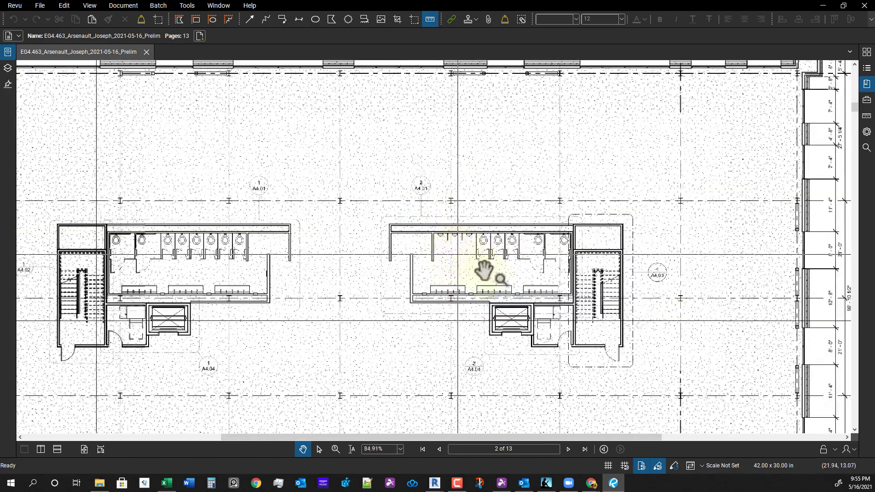
scroll(484, 271, down, 3)
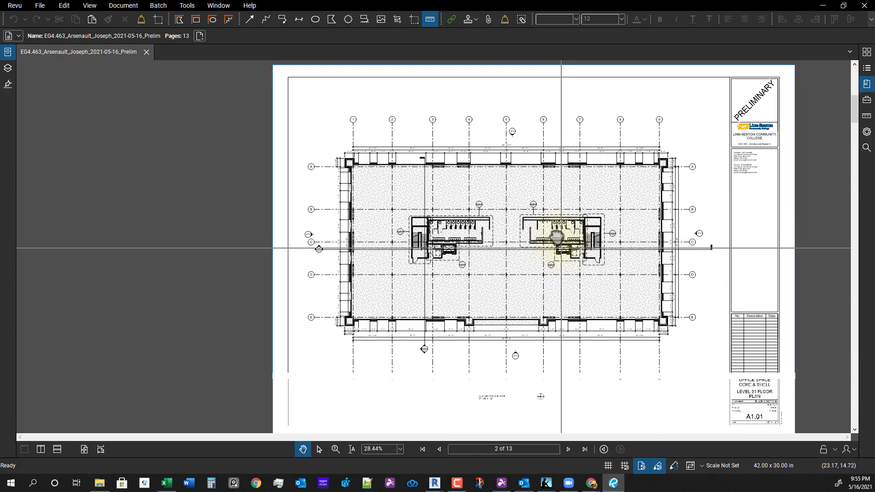
Step: Check the level 2 floor plan on A1.02, then continue through the PDF to the enlarged Stair #1 sheet A4.02
drag(557, 237, 538, 224)
key(Page_Down)
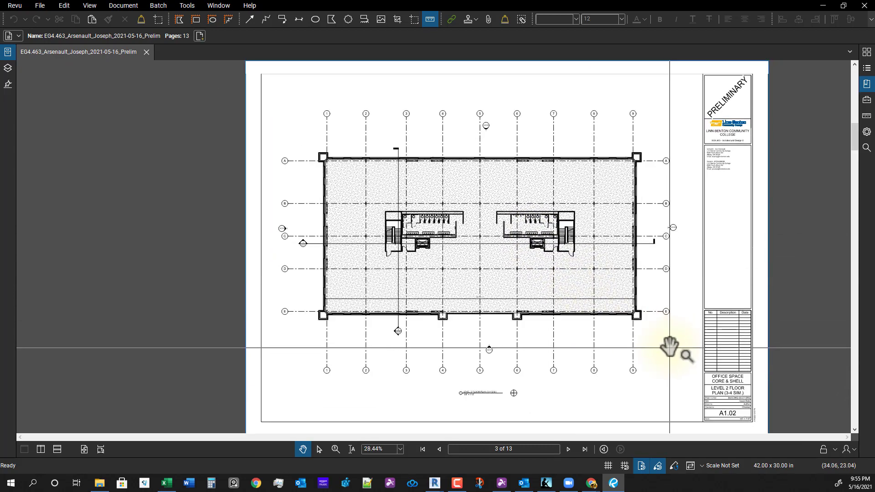
key(Page_Down)
key(Page_Up)
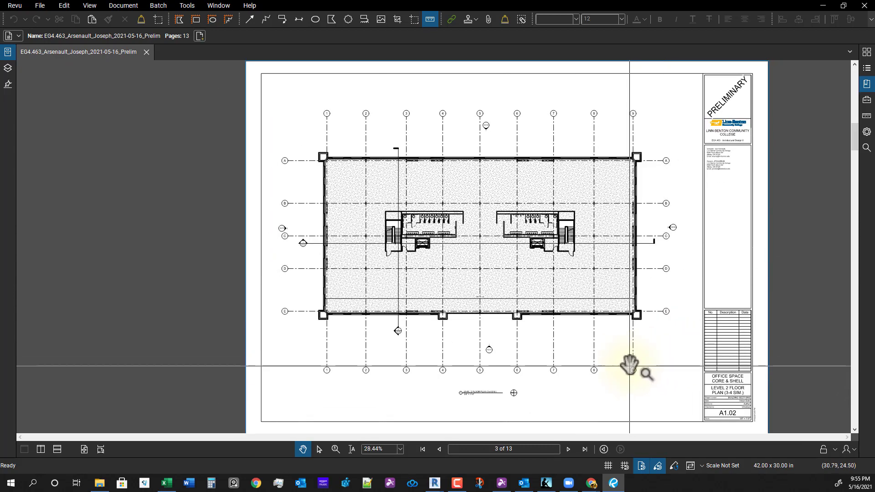
key(Page_Down)
key(Page_Down)
key(Page_Down)
key(Page_Down)
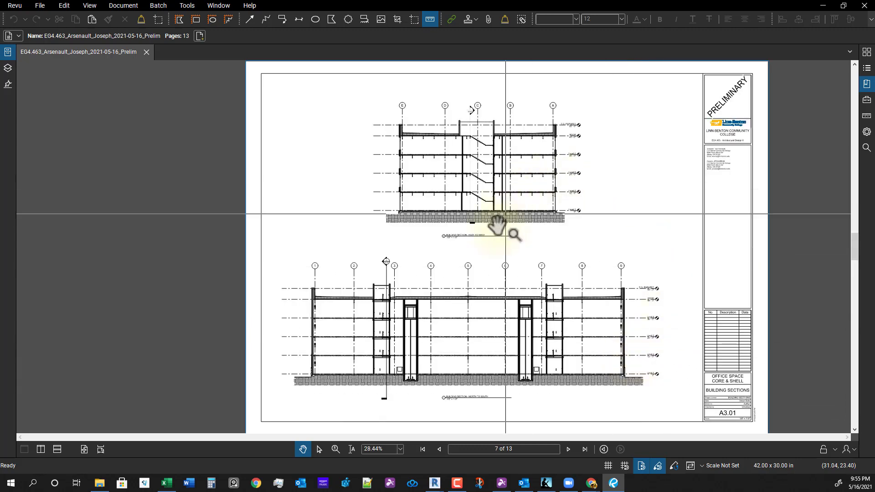
key(Page_Down)
key(Page_Down)
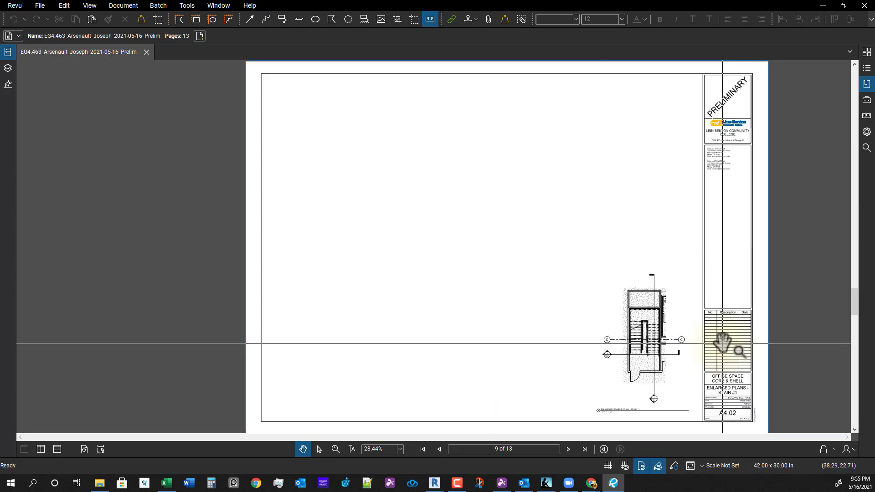
Step: Examine the enlarged stair plan on A4.02 and continue to the second enlarged stair plan on A4.03
scroll(698, 407, up, 4)
scroll(684, 402, down, 3)
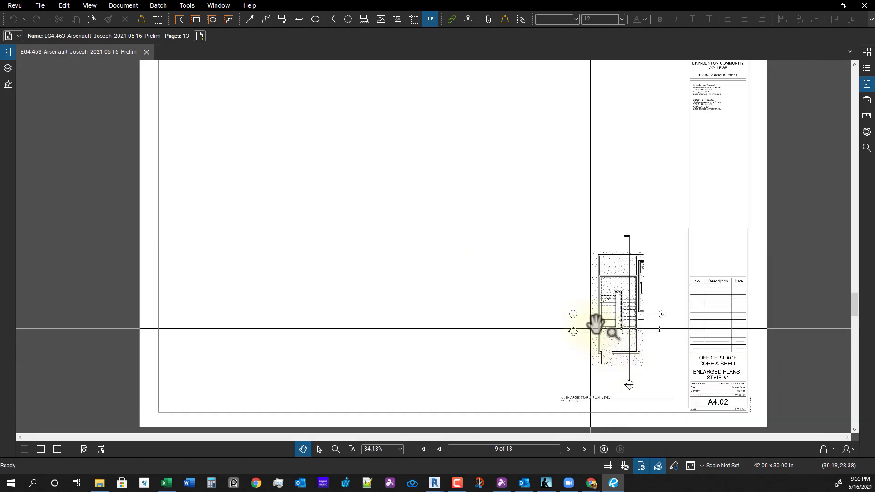
scroll(596, 324, down, 2)
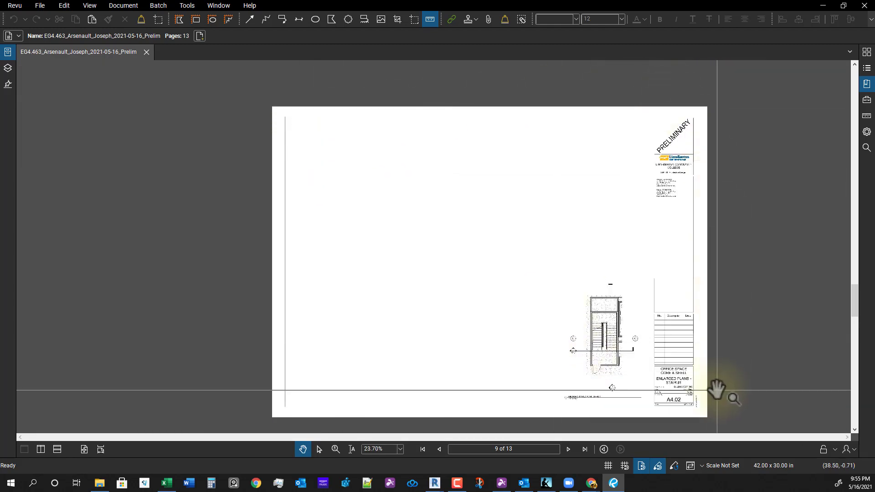
scroll(701, 324, up, 2)
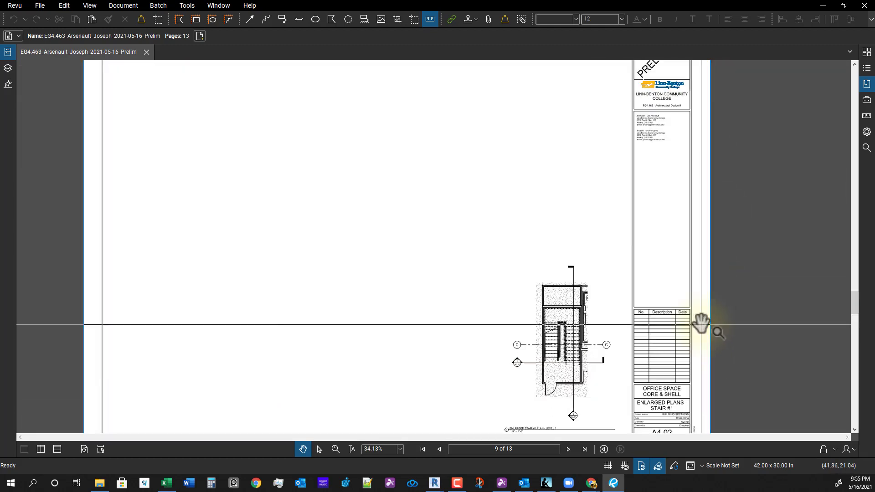
scroll(700, 324, down, 2)
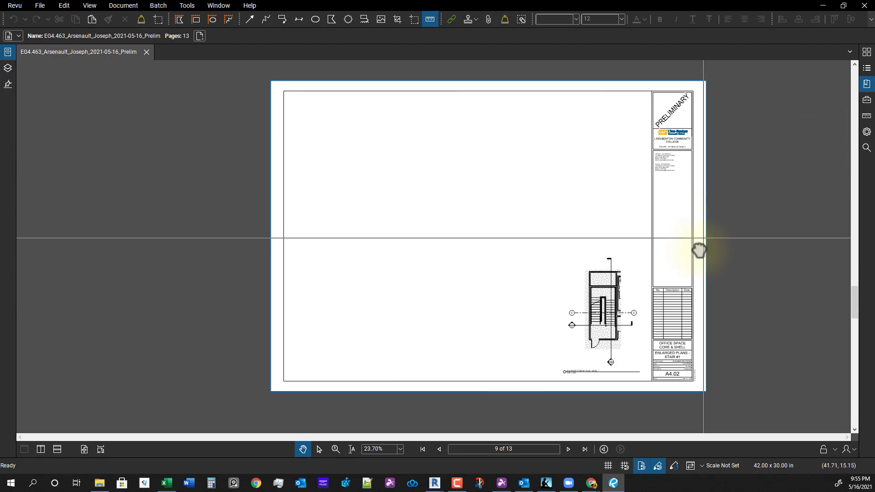
scroll(700, 250, up, 2)
ctrl+scroll(687, 255, down, 1)
scroll(661, 261, down, 2)
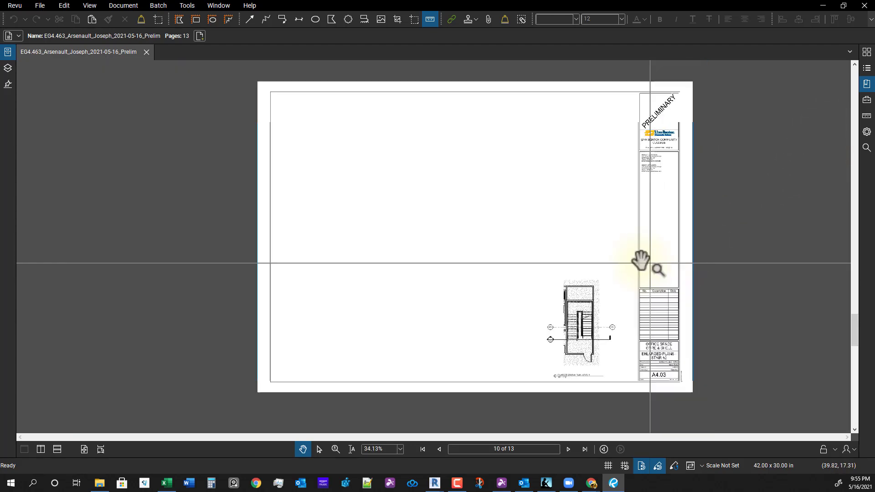
Step: Review the remaining PDF pages through the perspective view sheets A9.01 and A9.02
scroll(634, 259, up, 1)
ctrl+scroll(586, 281, down, 1)
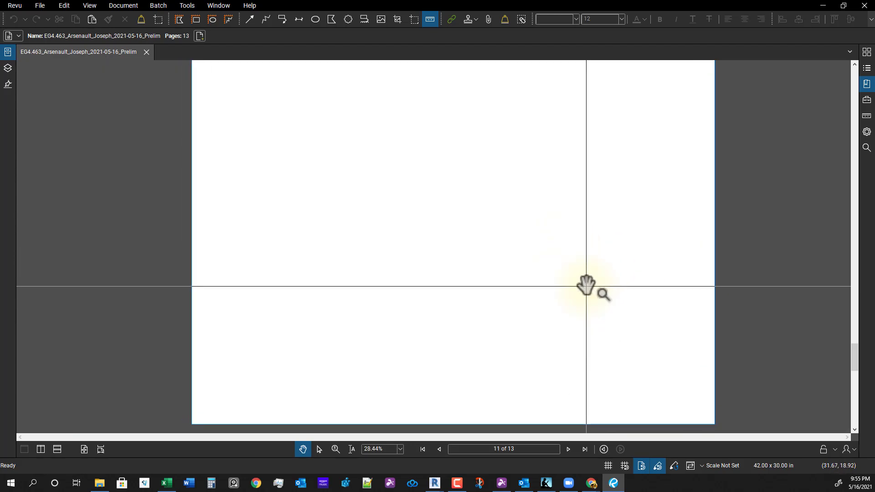
ctrl+scroll(587, 285, down, 1)
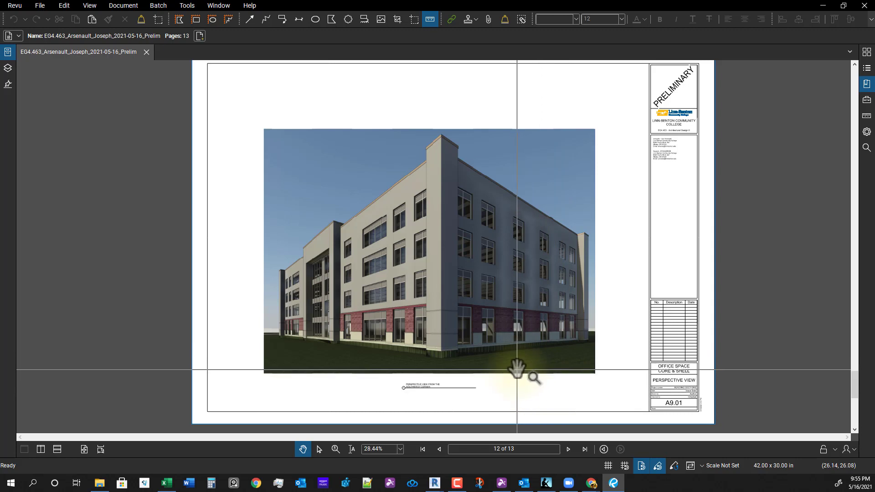
scroll(513, 362, down, 1)
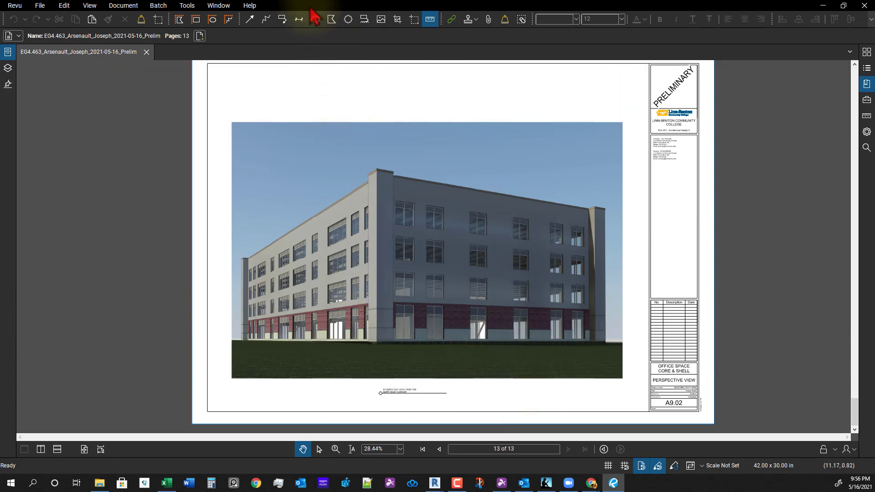
Step: Switch back to Revit and open sheet A1.03 - ROOF PLAN
drag(311, 7, 874, 0)
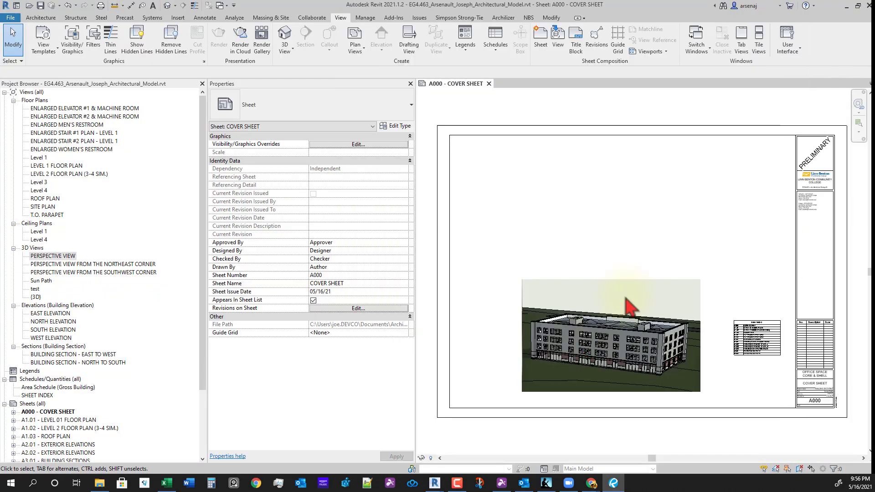
click(637, 233)
scroll(78, 433, down, 1)
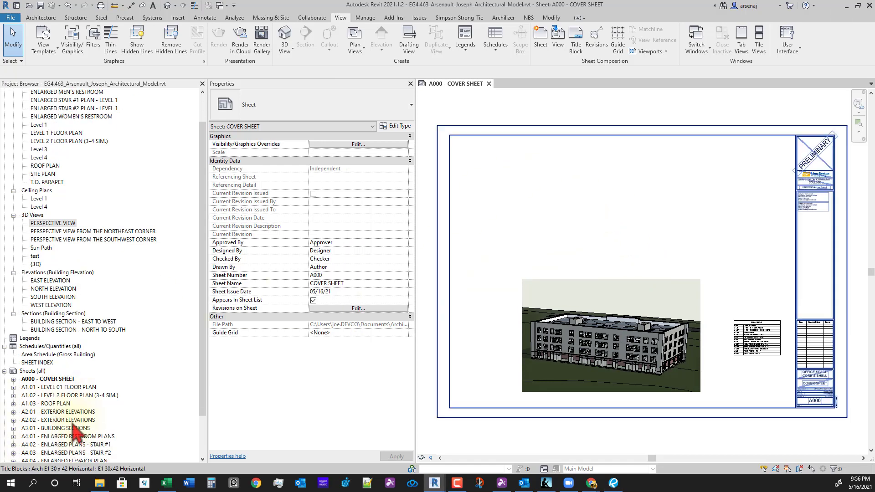
double_click(54, 403)
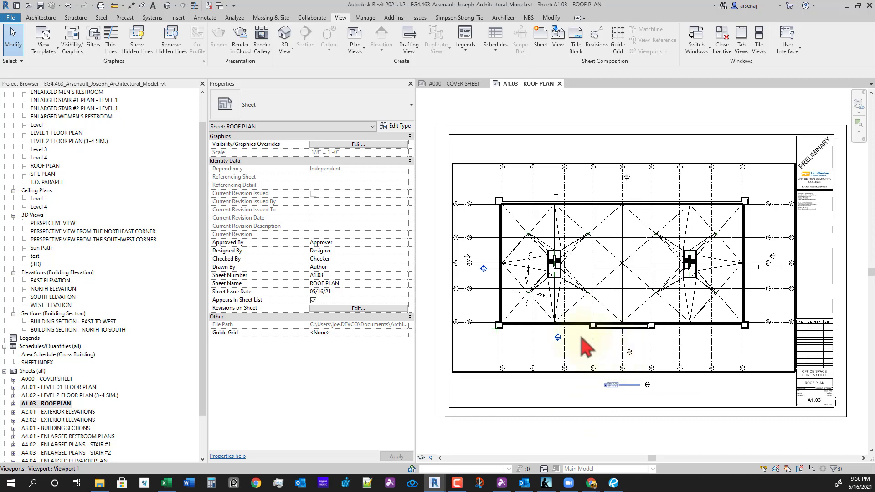
Step: Assign the Floor Plan view template to the roof plan viewport on sheet A1.03 and inspect its slope arrows and drains
click(630, 327)
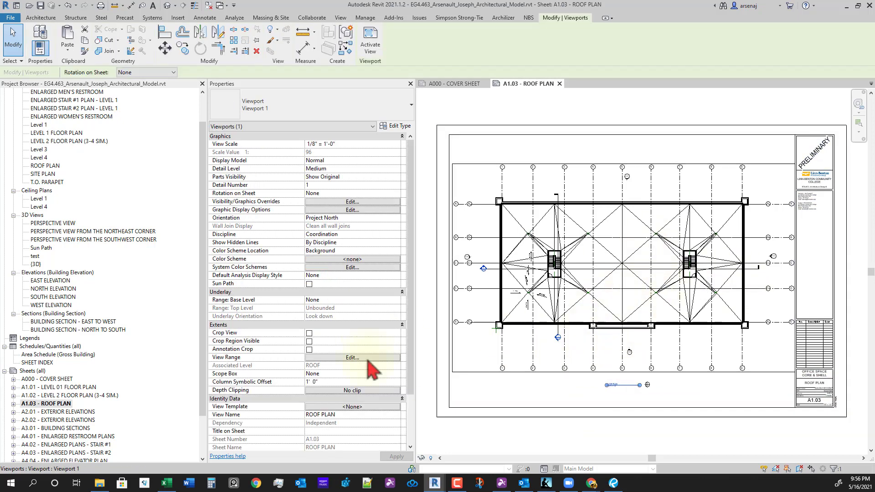
click(363, 392)
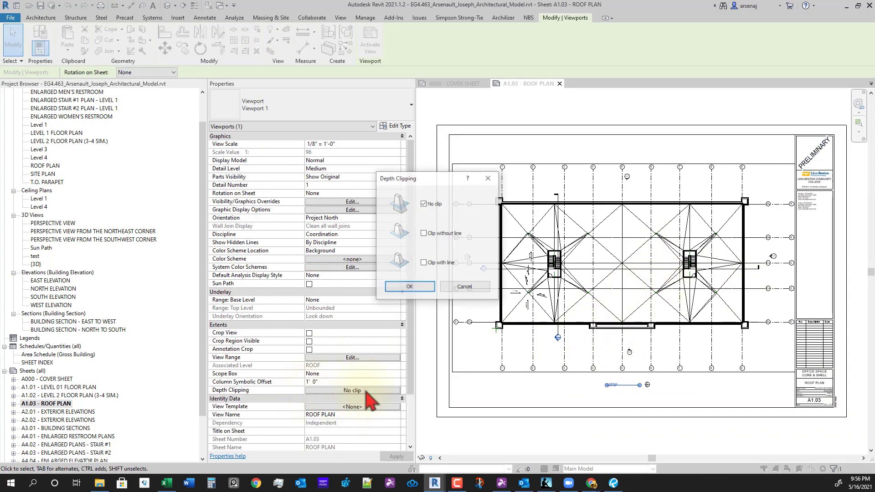
key(Escape)
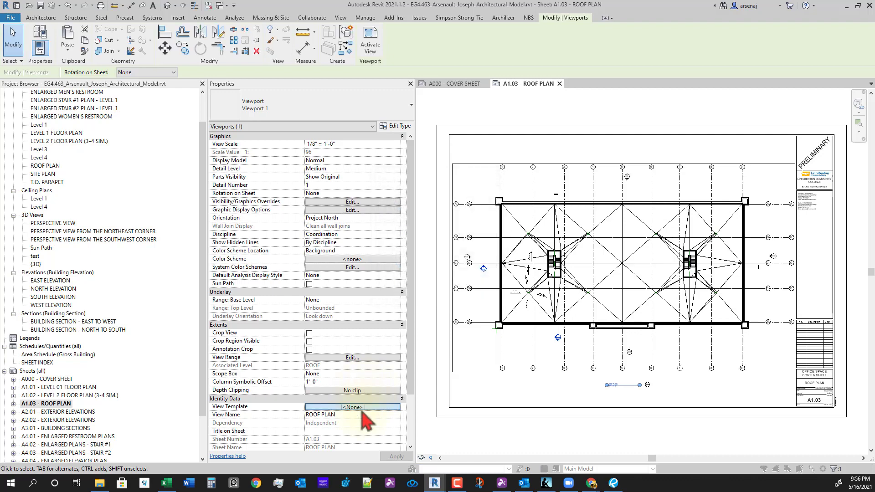
click(360, 408)
double_click(259, 174)
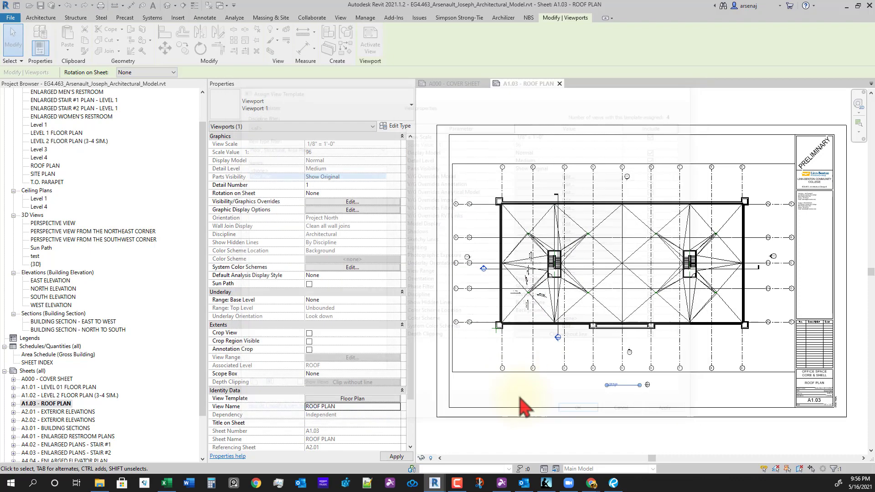
scroll(560, 343, up, 2)
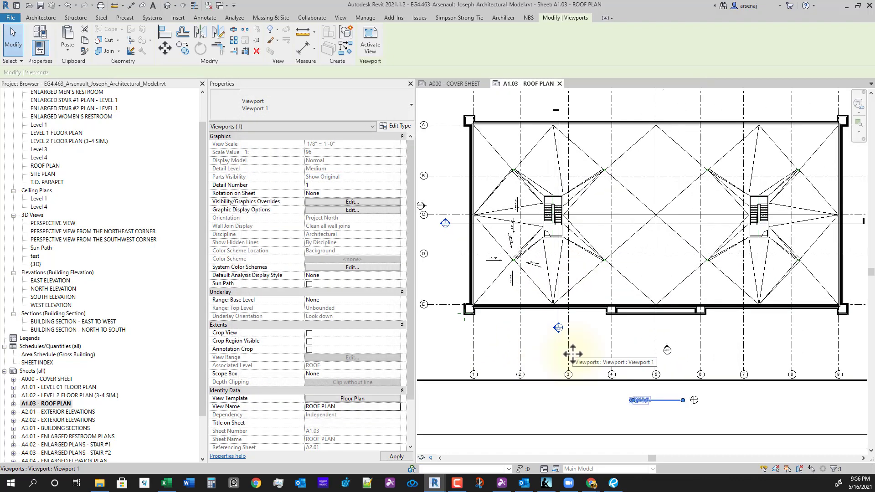
scroll(571, 349, down, 2)
middle_drag(611, 338, 579, 346)
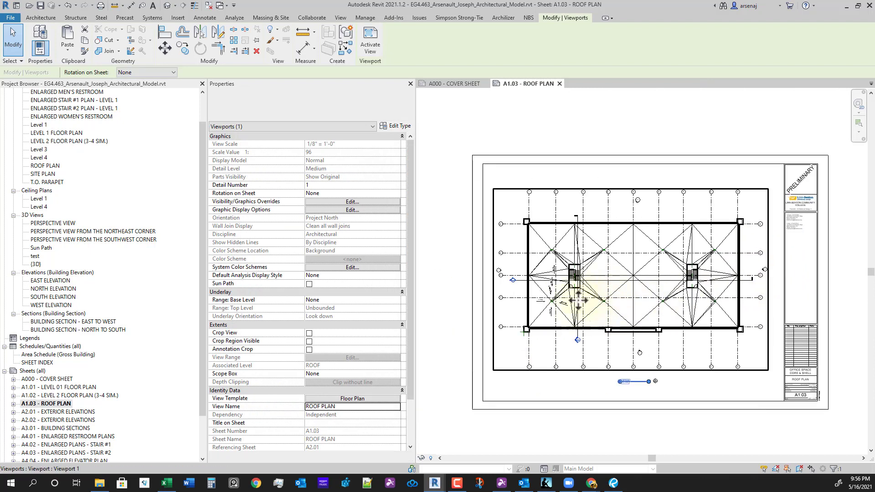
scroll(537, 303, up, 5)
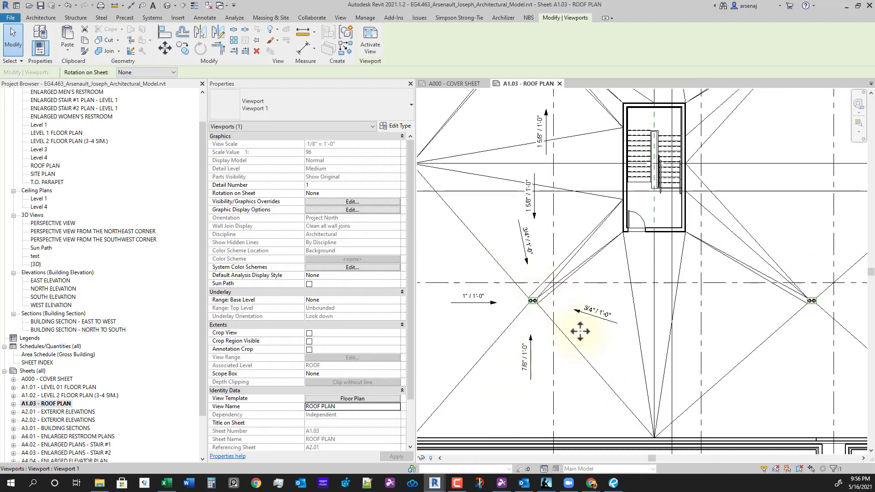
Step: Examine the roof plan's slope arrows, drains, stair enclosures and view title on sheet A1.03, and deselect the viewport
middle_drag(507, 394, 609, 338)
scroll(512, 382, up, 4)
scroll(542, 361, down, 3)
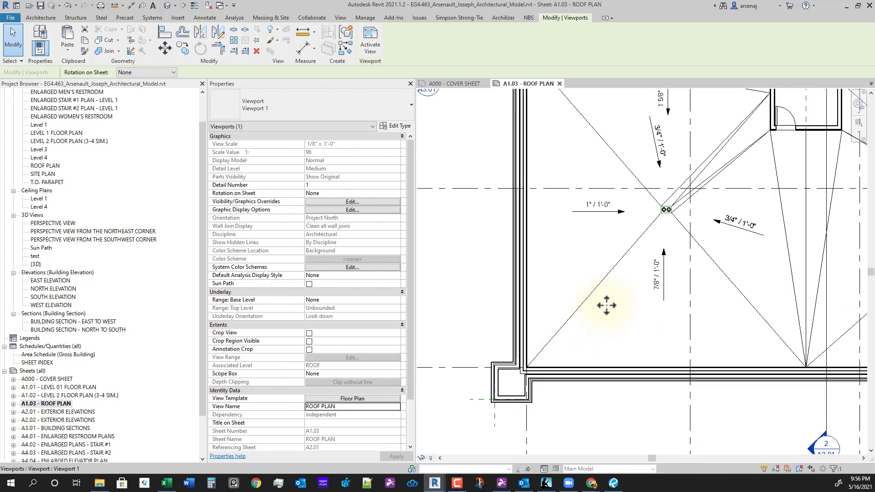
scroll(637, 203, down, 1)
middle_drag(638, 200, 582, 337)
scroll(626, 353, up, 1)
scroll(623, 357, down, 6)
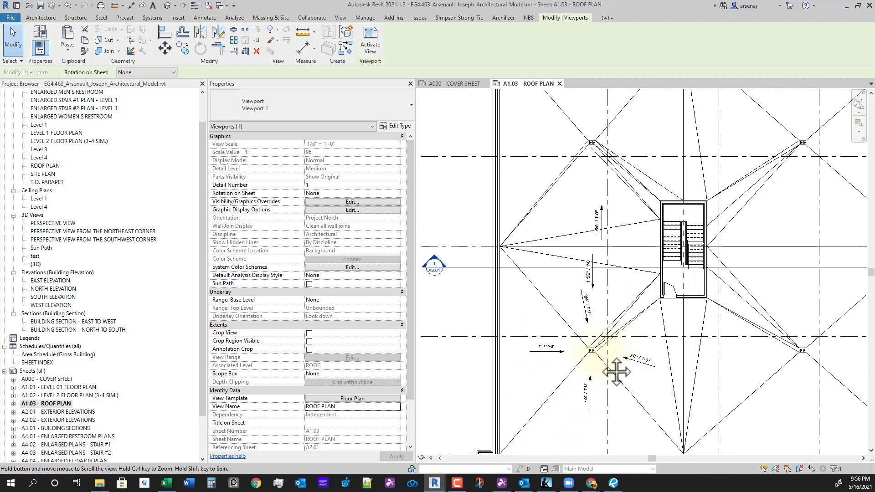
middle_drag(708, 352, 669, 331)
scroll(675, 339, down, 1)
scroll(829, 269, up, 5)
scroll(693, 293, down, 2)
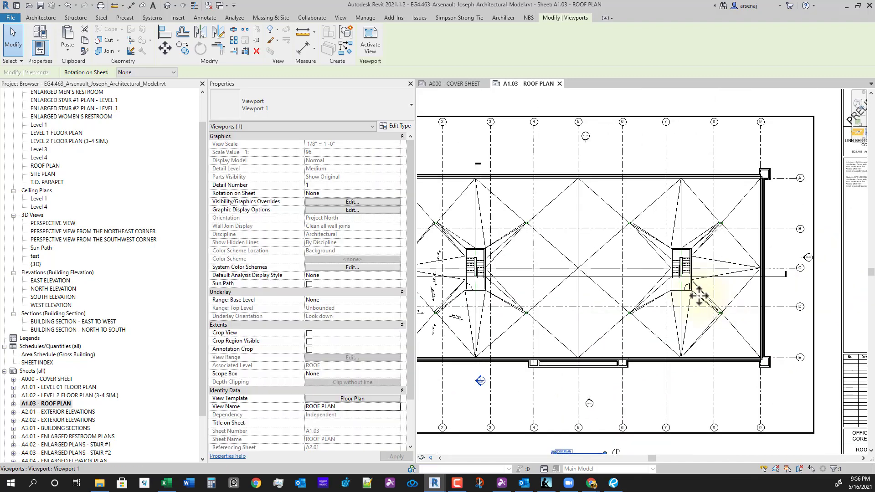
scroll(688, 287, up, 5)
scroll(674, 288, down, 5)
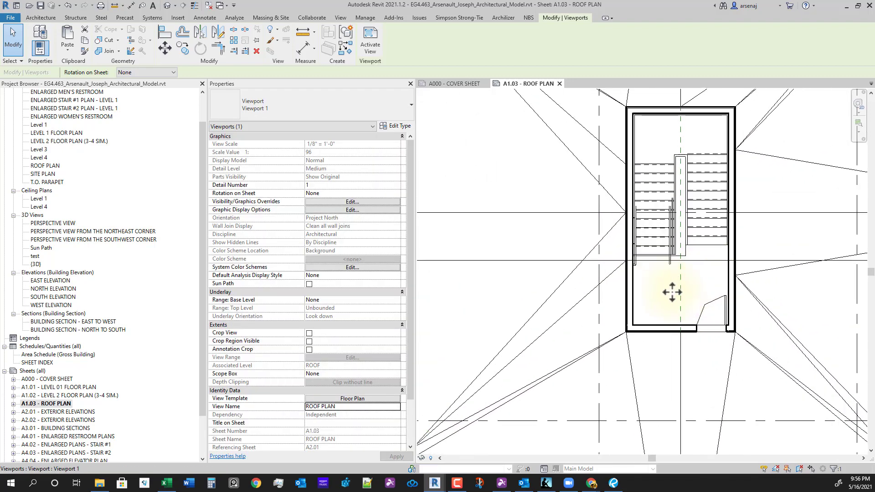
scroll(621, 321, down, 2)
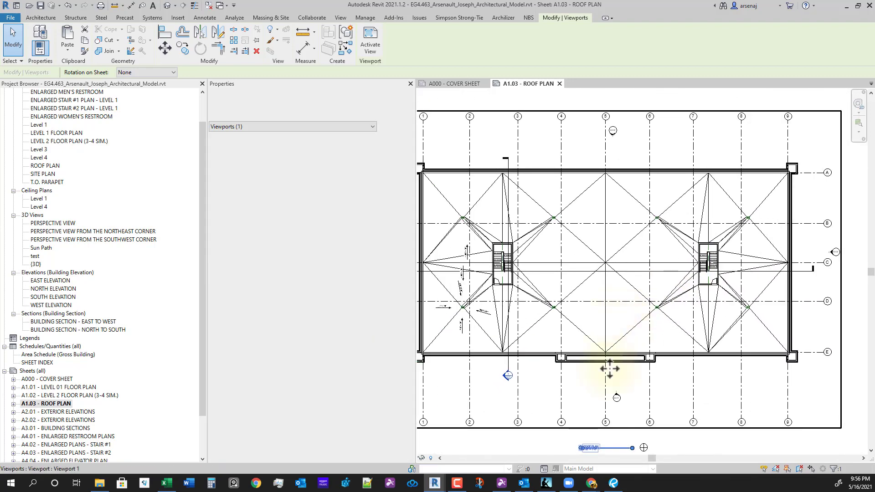
click(704, 416)
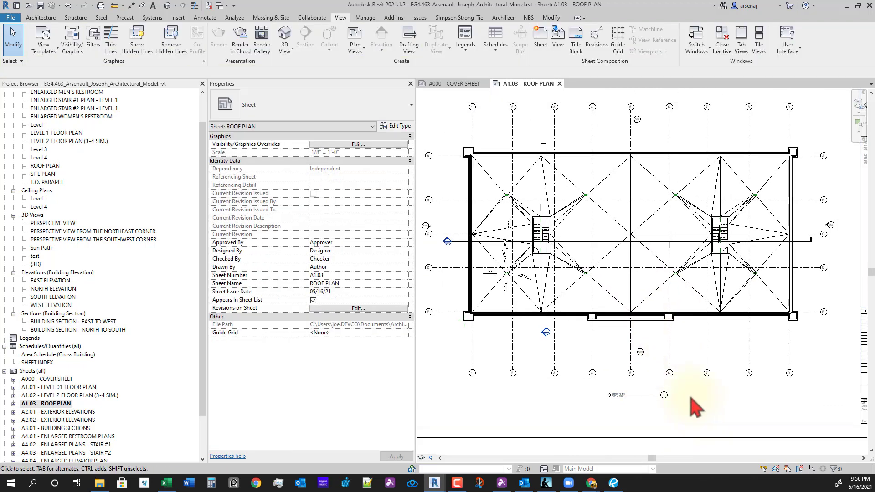
scroll(655, 401, up, 3)
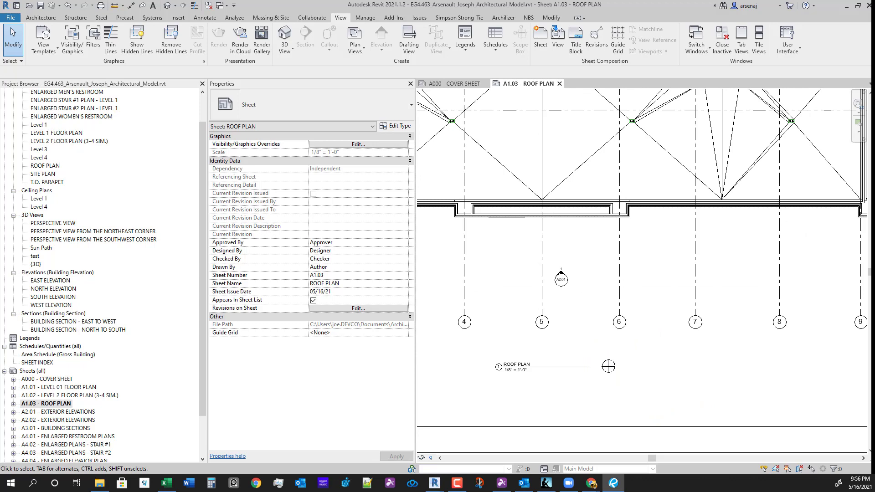
Step: Switch to Bluebeam Revu and go back through the PDF set, examining roof plan A1.03 and the level 2 floor plan up to the cover sheet
drag(874, 269, 545, 0)
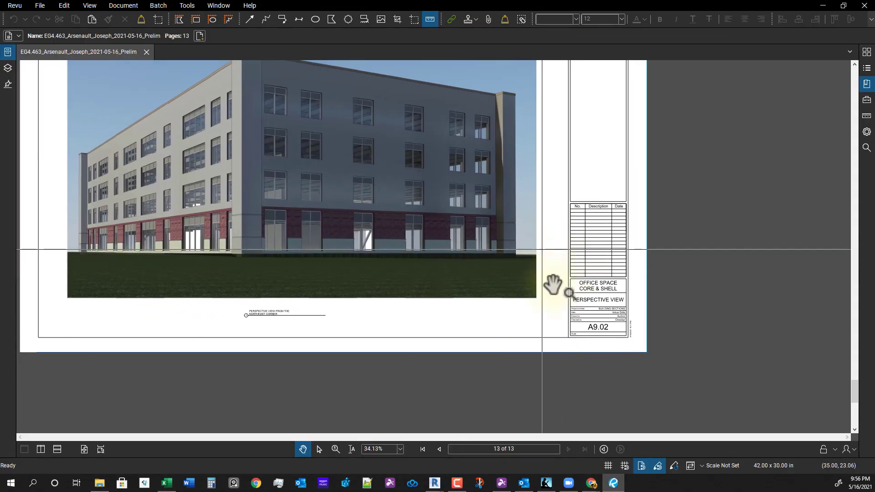
ctrl+scroll(543, 297, up, 3)
drag(470, 284, 535, 312)
scroll(536, 313, down, 1)
ctrl+scroll(524, 317, up, 2)
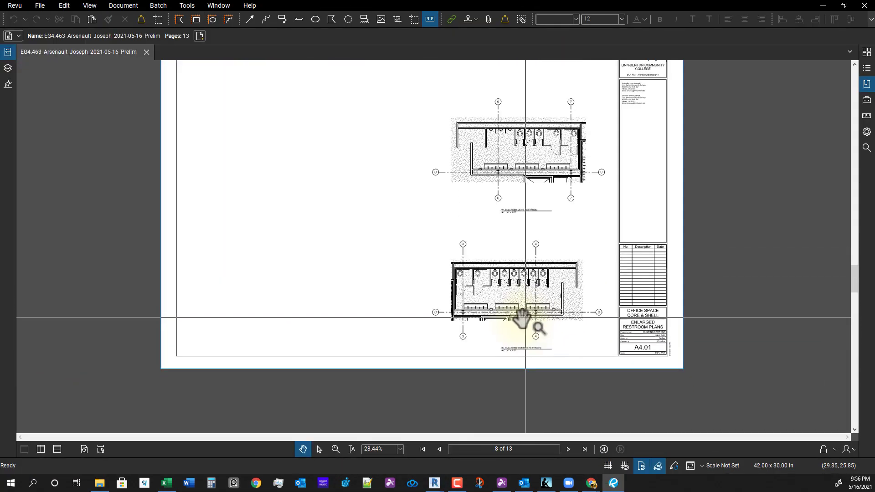
scroll(522, 317, up, 4)
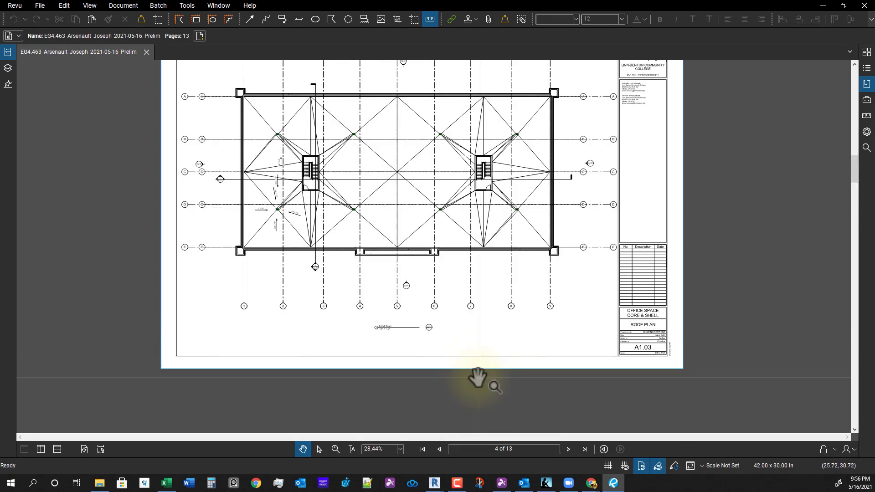
ctrl+scroll(477, 377, up, 5)
ctrl+scroll(435, 296, down, 3)
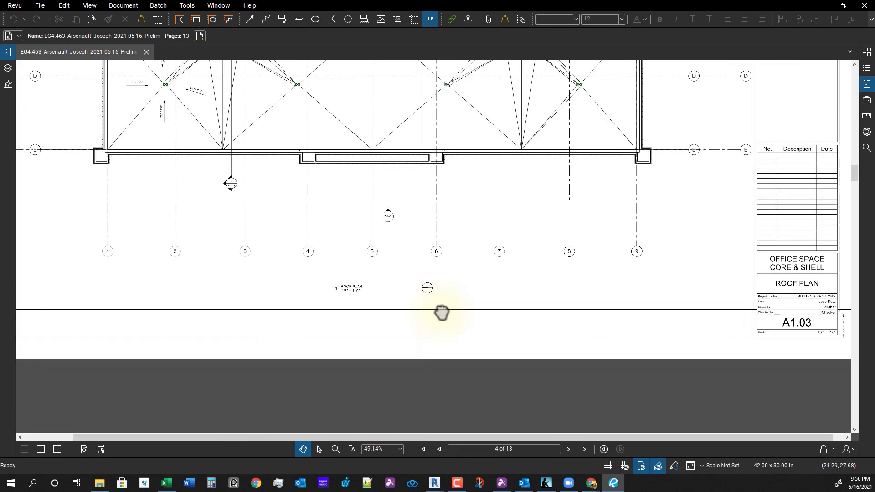
ctrl+scroll(469, 305, up, 3)
ctrl+scroll(492, 319, down, 3)
scroll(488, 342, up, 3)
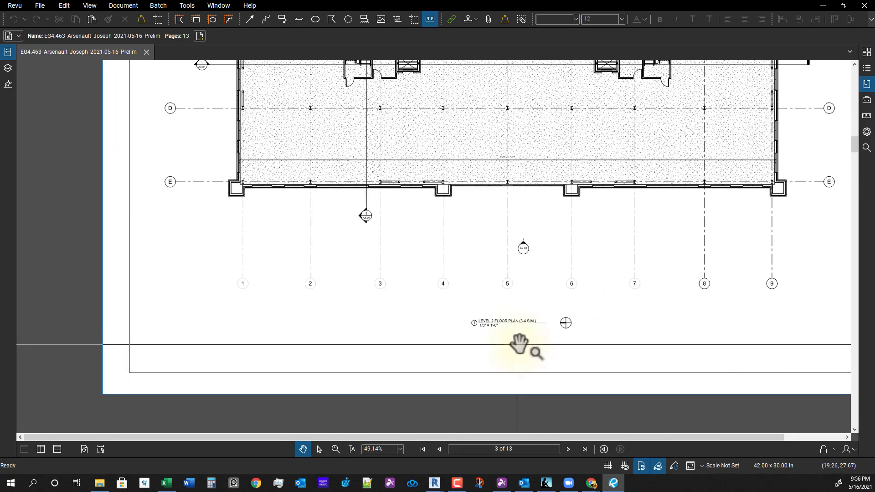
ctrl+scroll(541, 341, up, 2)
scroll(547, 335, up, 2)
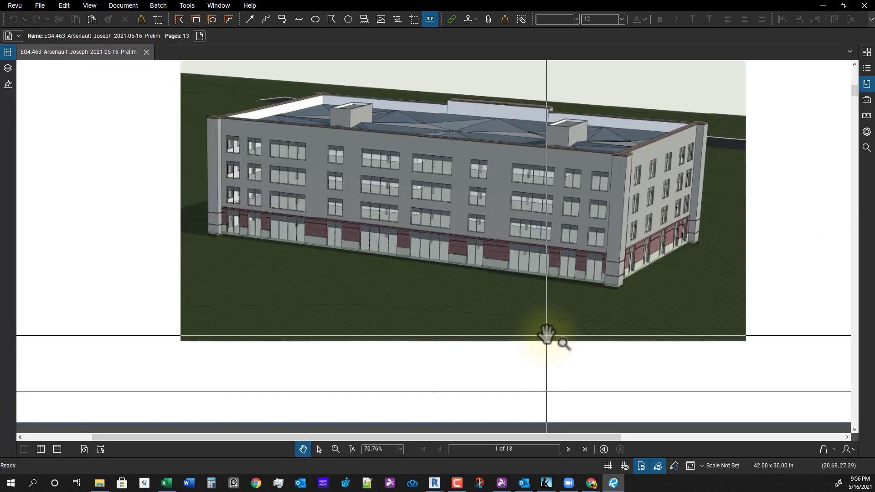
ctrl+scroll(533, 337, down, 5)
Step: Switch back to Revit and print only sheet A1.03 - ROOF PLAN to Bluebeam PDF as a separate file
drag(372, 8, 510, 0)
scroll(592, 260, down, 5)
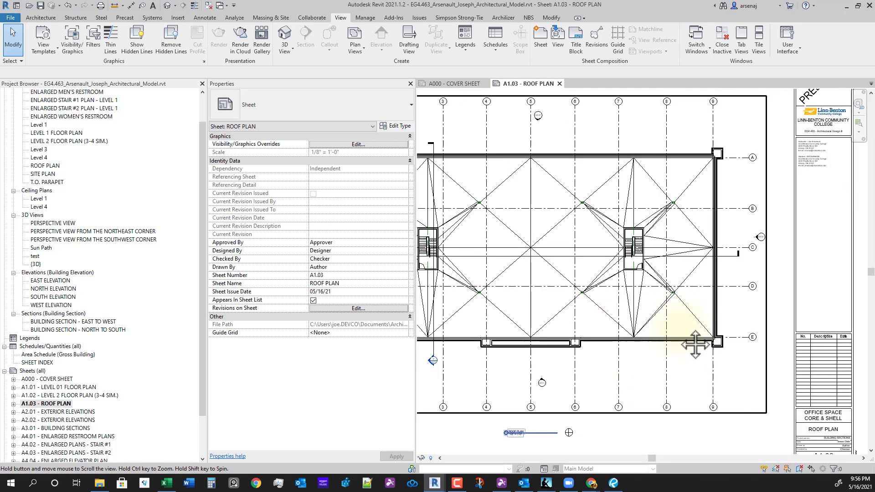
scroll(679, 283, down, 1)
middle_drag(680, 276, 645, 275)
key(ctrl+p)
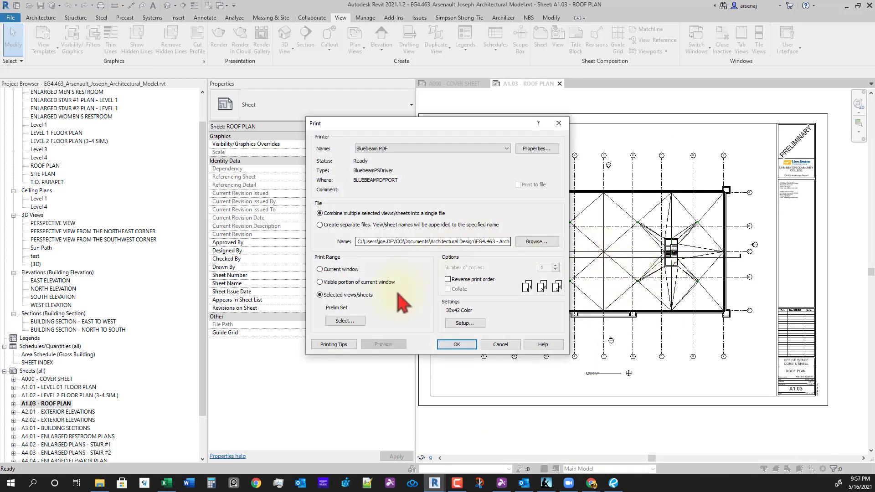
click(345, 321)
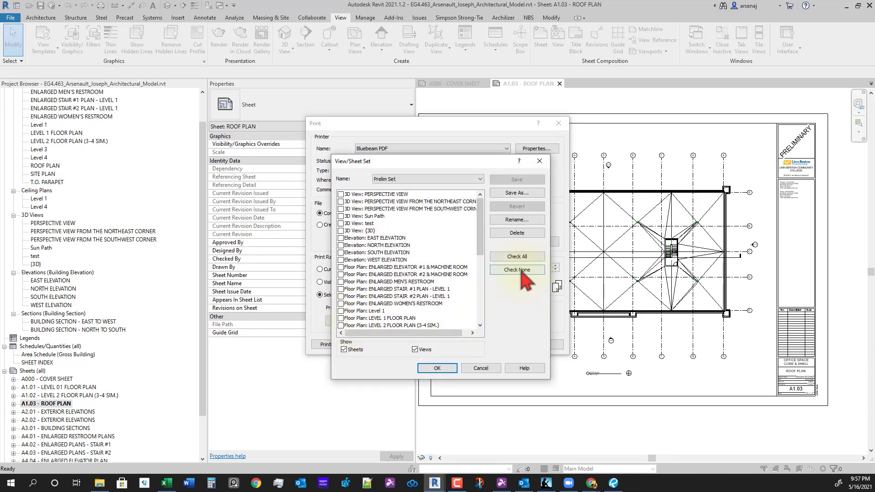
click(415, 350)
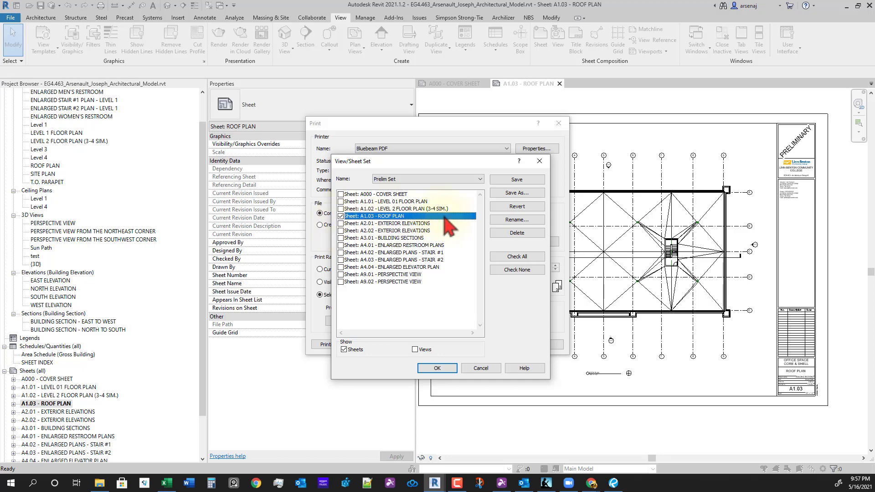
click(437, 369)
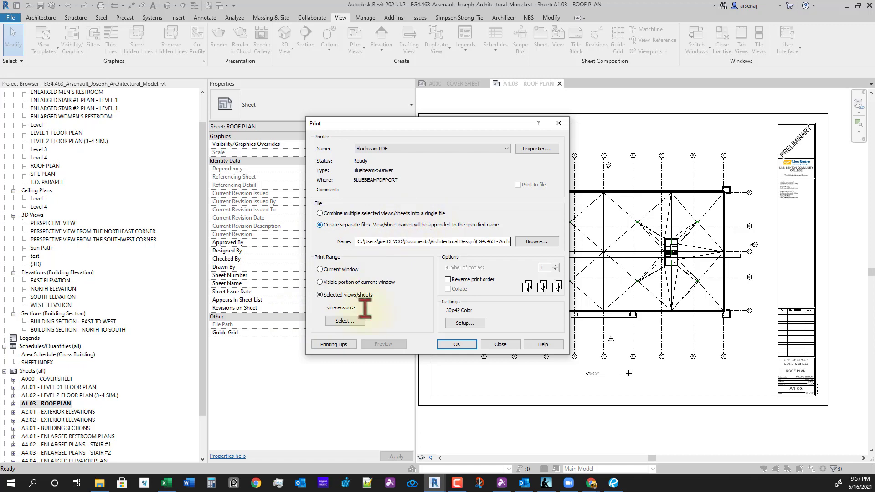
click(460, 346)
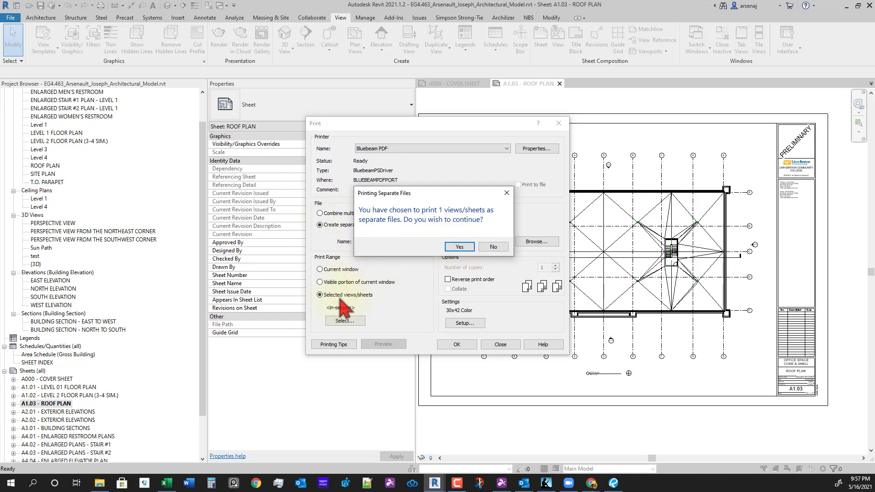
click(454, 249)
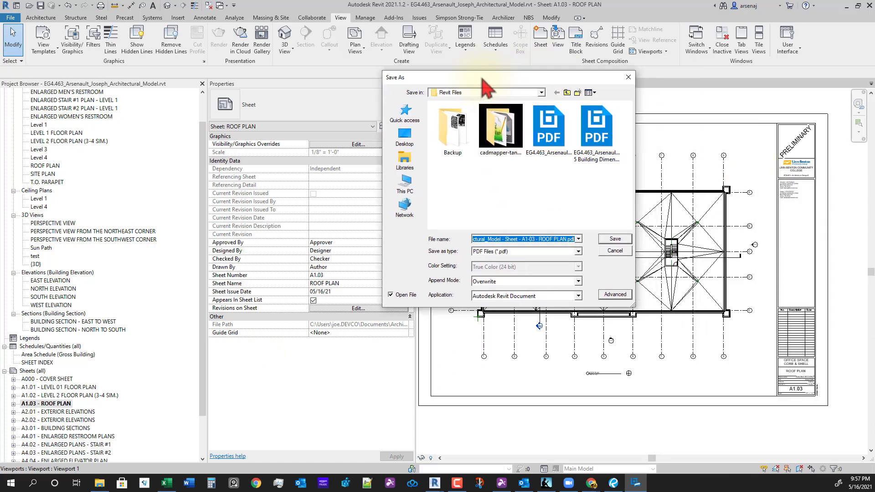
Step: Enlarge the save dialog, show full file names in details view, and save the sheet's PDF in the Revit Files folder
click(594, 93)
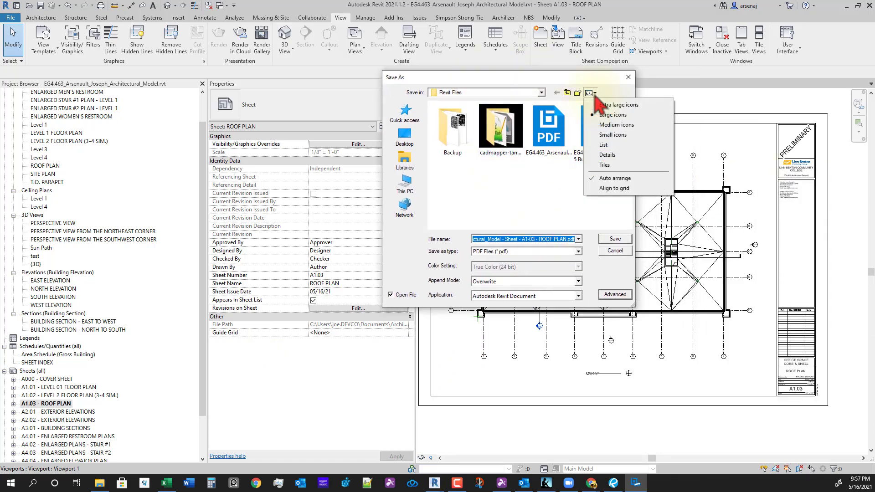
click(611, 154)
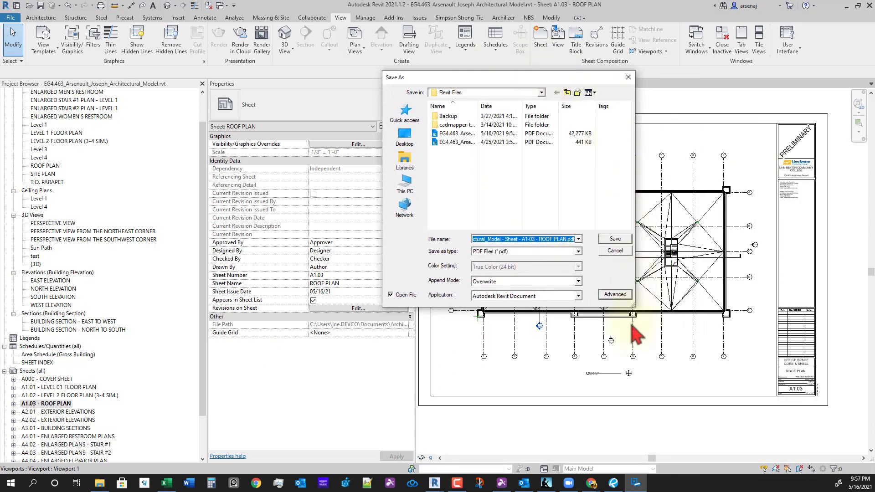
drag(633, 306, 795, 362)
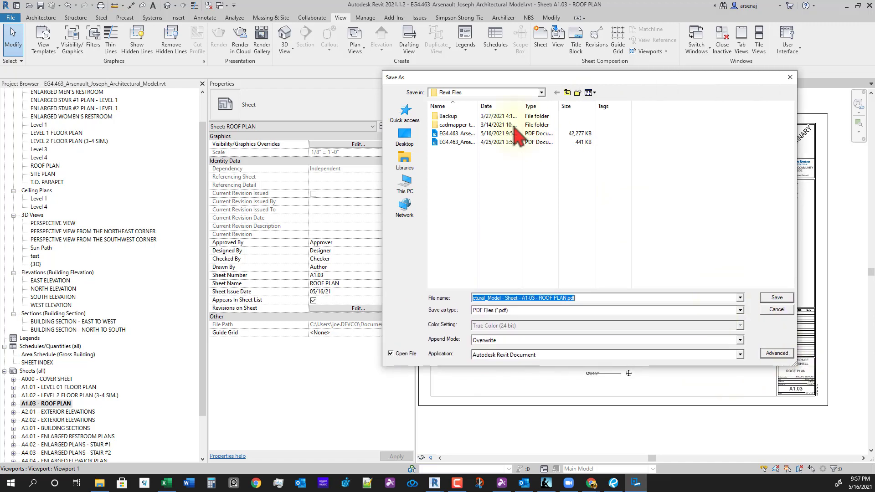
double_click(479, 106)
drag(502, 78, 382, 77)
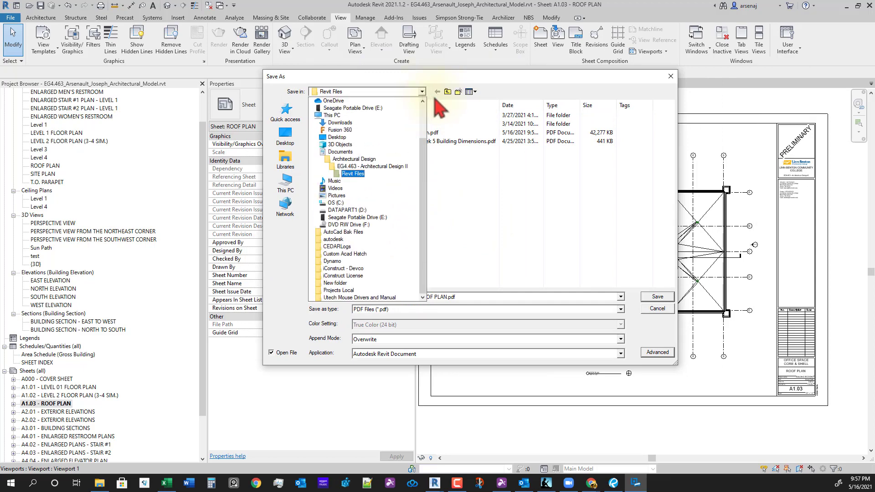
click(382, 174)
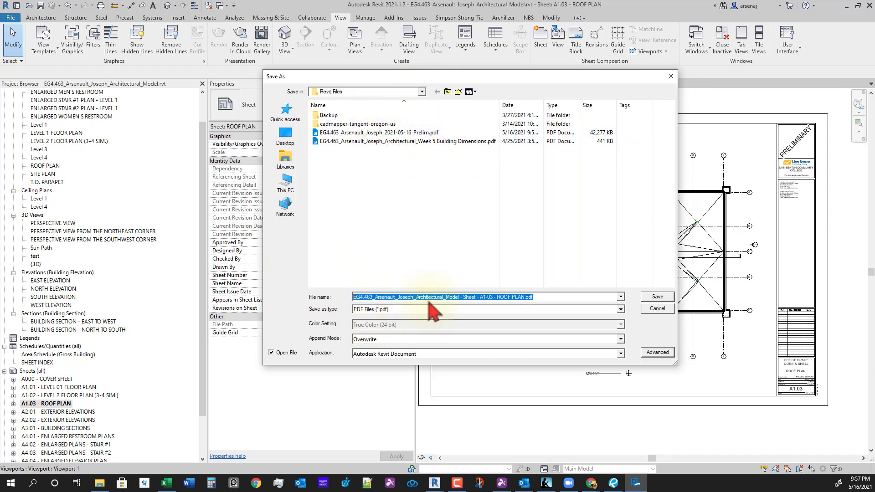
click(658, 298)
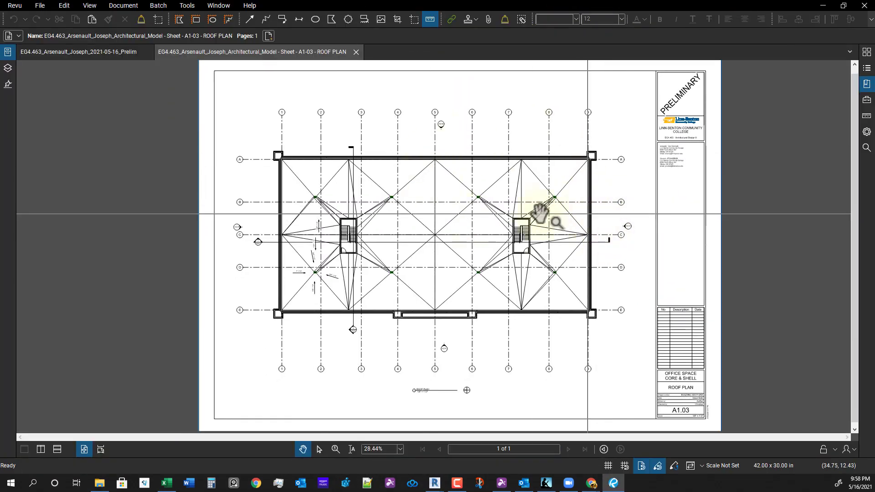
Step: Check the newly printed A1.03 roof plan PDF and close it
scroll(479, 316, up, 2)
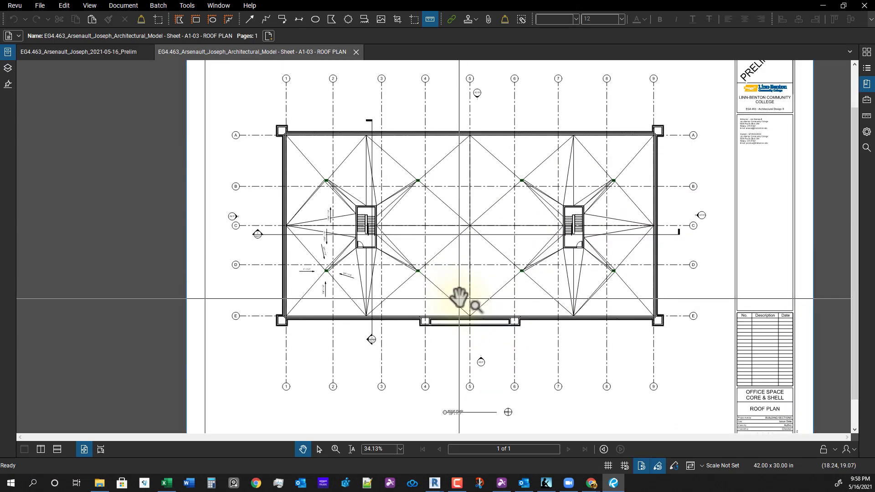
scroll(483, 296, down, 1)
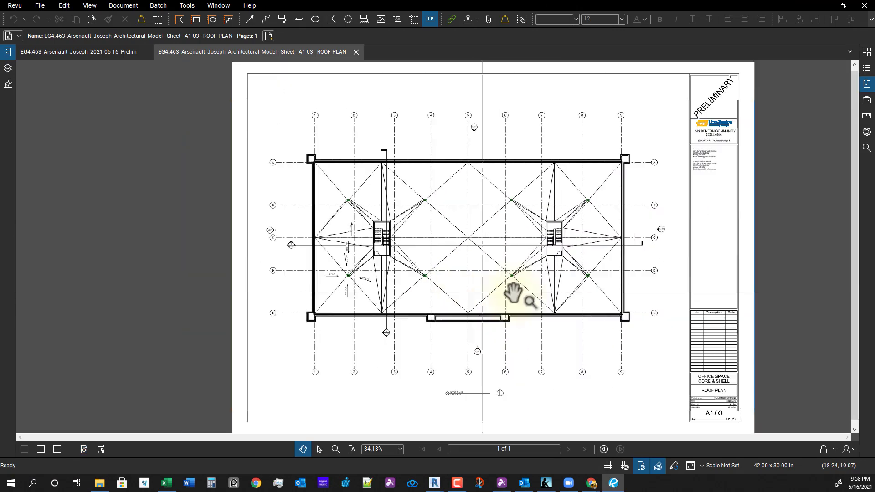
middle_click(300, 55)
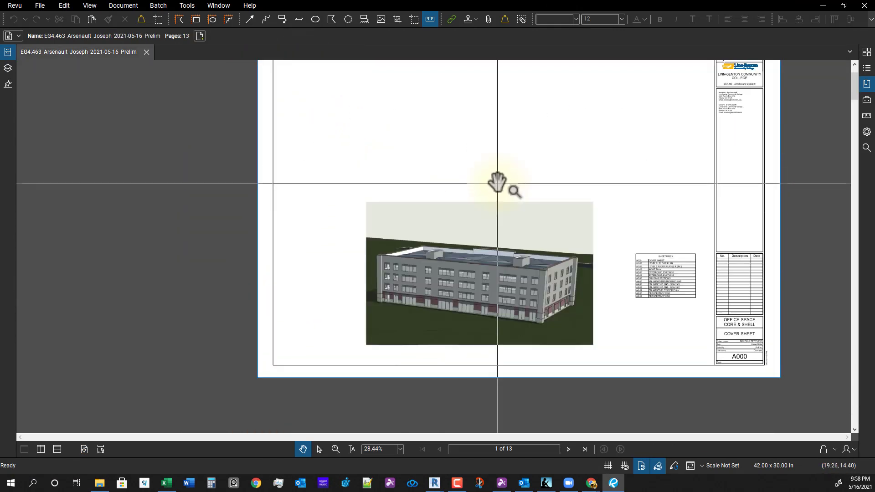
Step: Display the page thumbnails of the preliminary PDF set and go to page 4, the A1.03 roof plan
drag(492, 182, 432, 222)
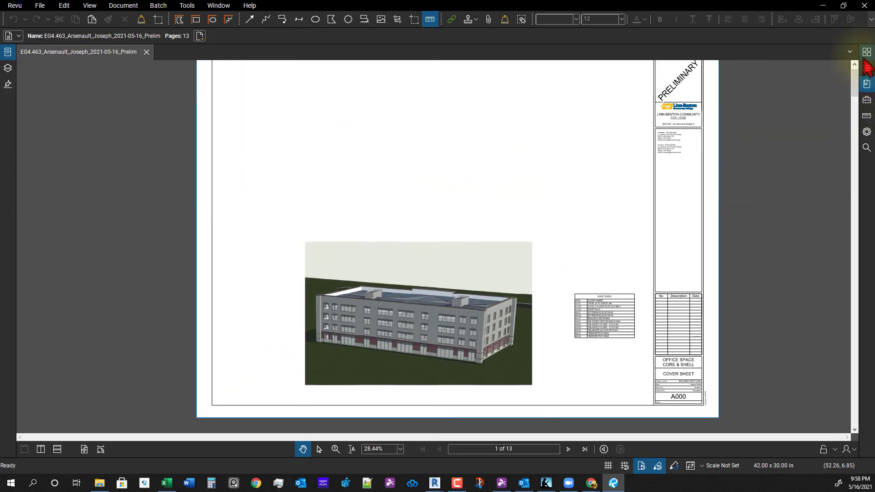
click(866, 55)
click(793, 187)
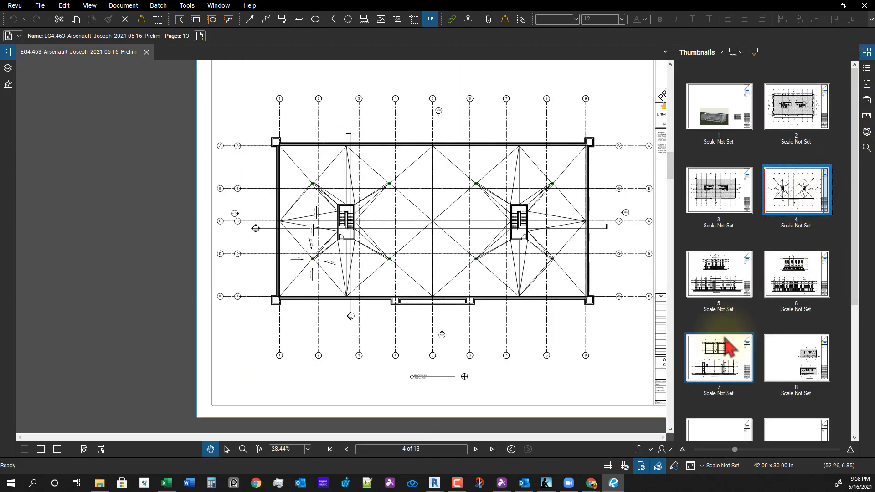
drag(488, 247, 464, 253)
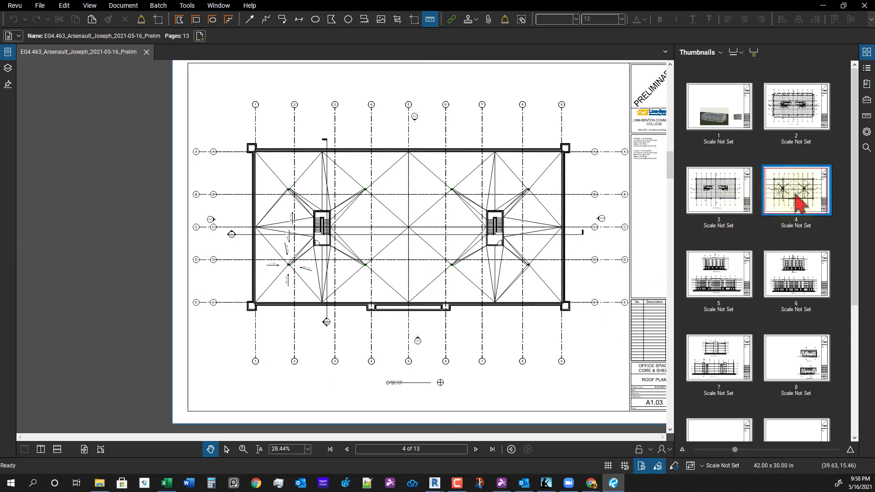
Step: Start replacing page 4 and choose the A1-03 - ROOF PLAN PDF from the Revit Files folder, showing full file names in an enlarged dialog
right_click(800, 201)
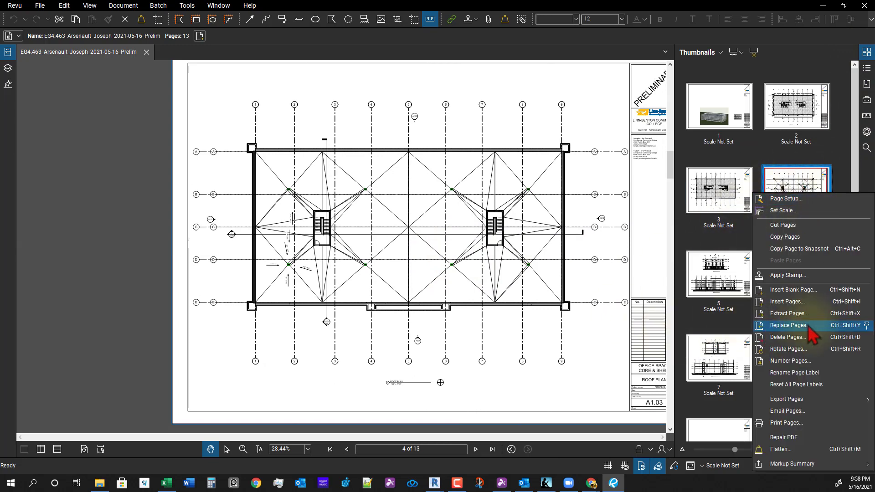
click(788, 325)
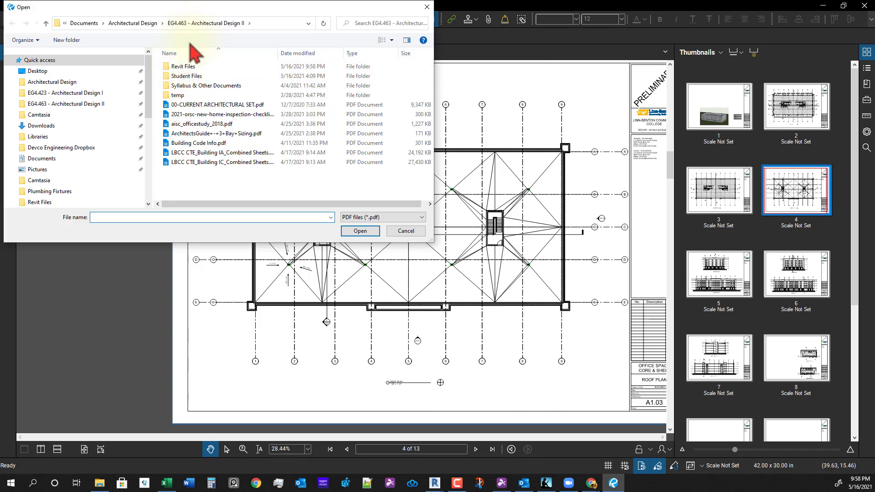
double_click(191, 66)
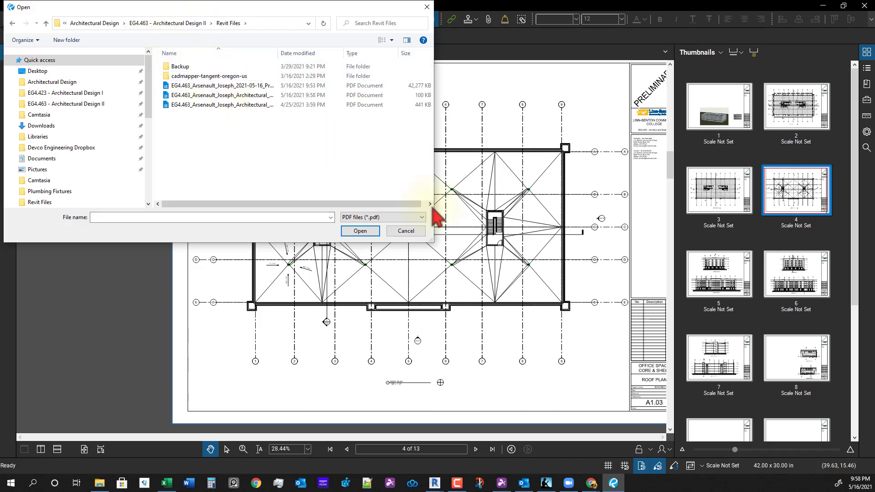
drag(430, 236, 512, 277)
double_click(278, 53)
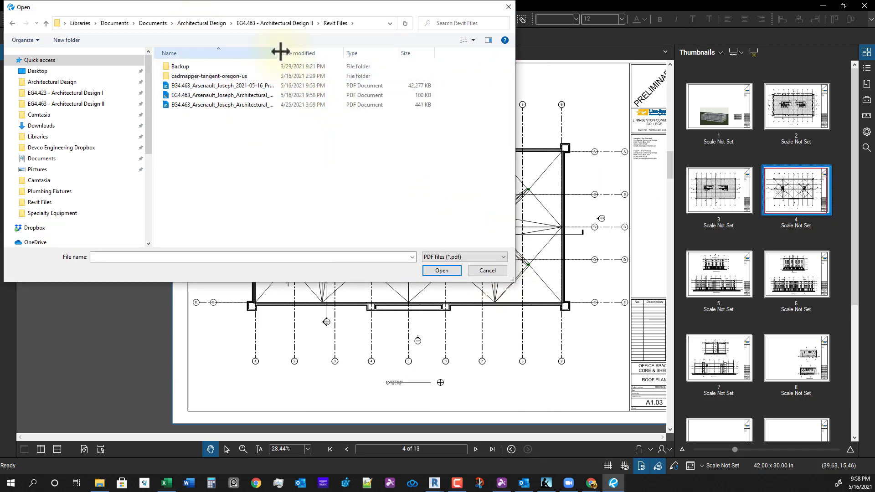
click(288, 95)
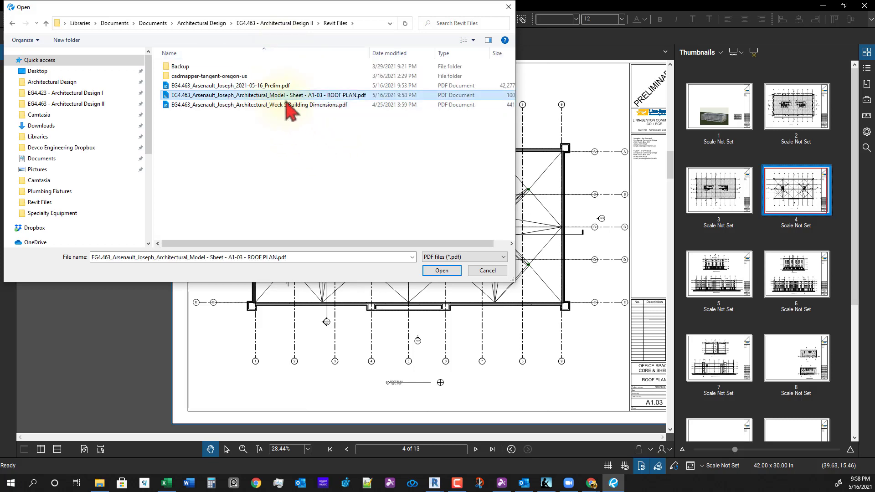
click(439, 271)
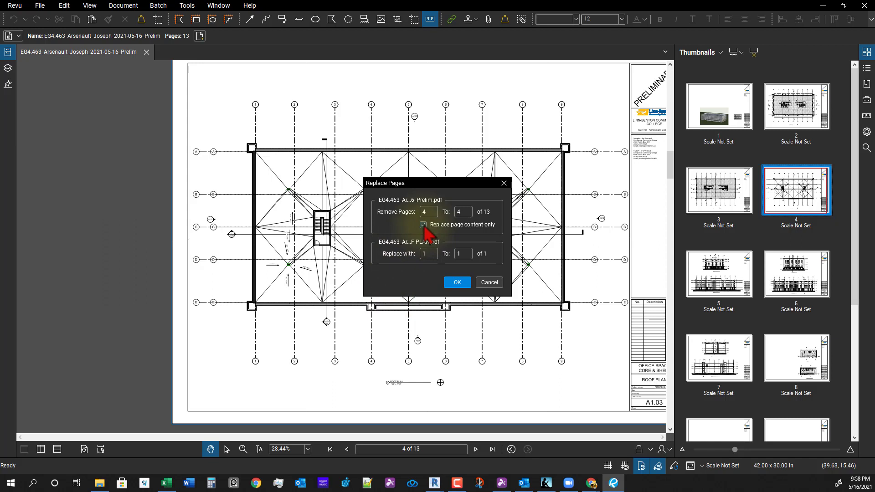
Step: Replace page 4 of the set with page 1 of the roof plan PDF, keeping Replace page content only enabled
click(423, 225)
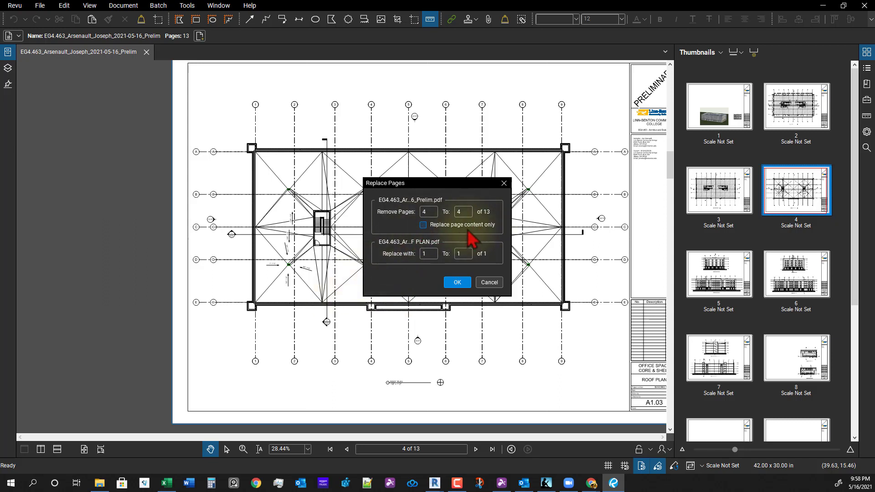
click(423, 225)
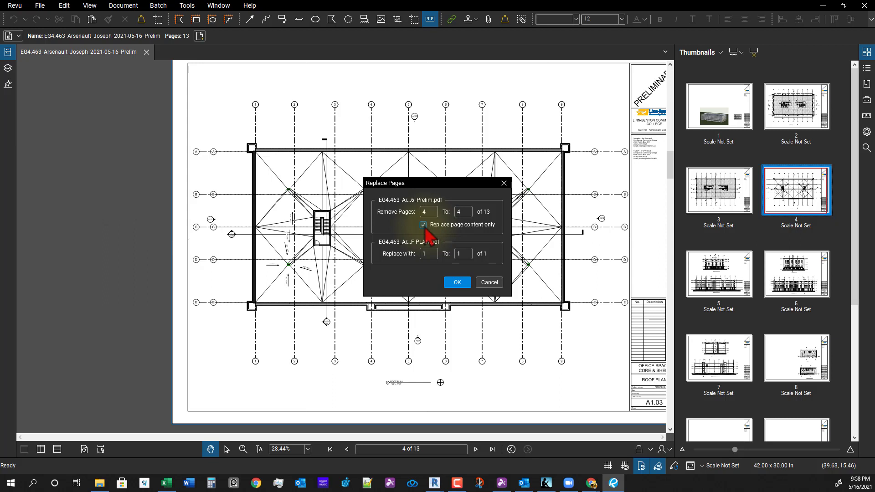
click(457, 282)
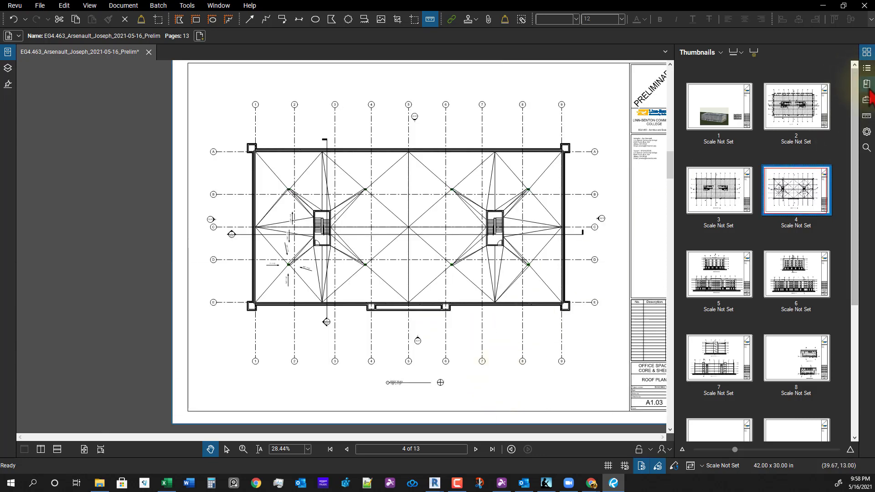
Step: Test the sheet bookmarks for A2.02, A3.01 and A1.03 - ROOF PLAN, and save the updated PDF set
click(867, 83)
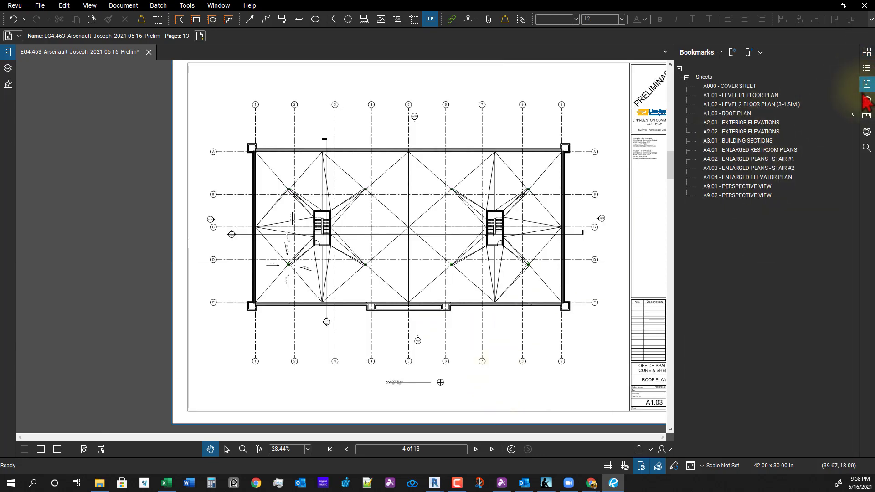
click(741, 131)
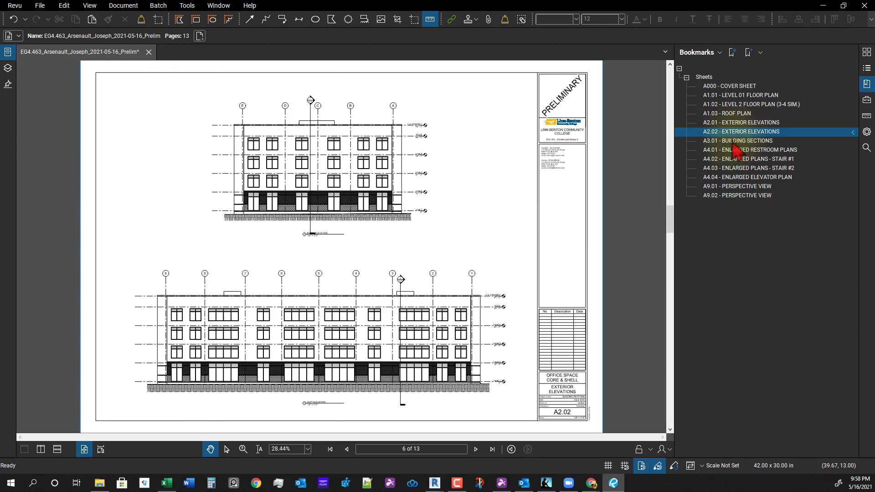
click(737, 141)
click(729, 113)
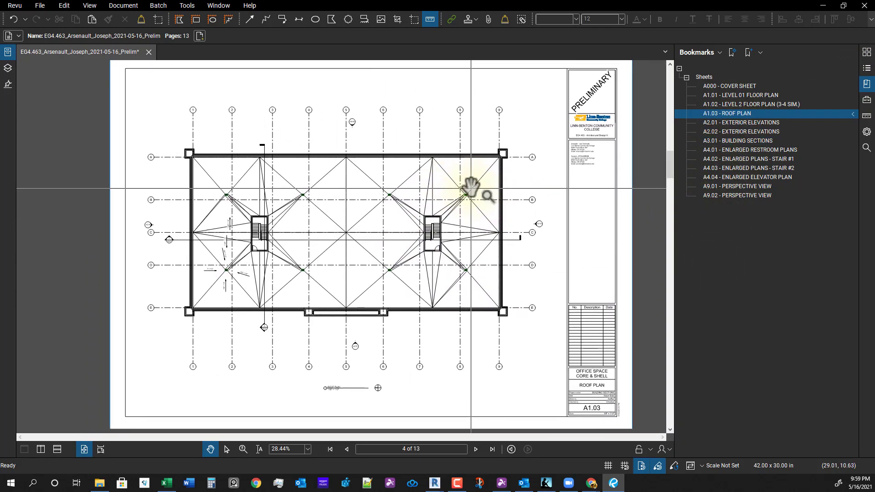
click(471, 188)
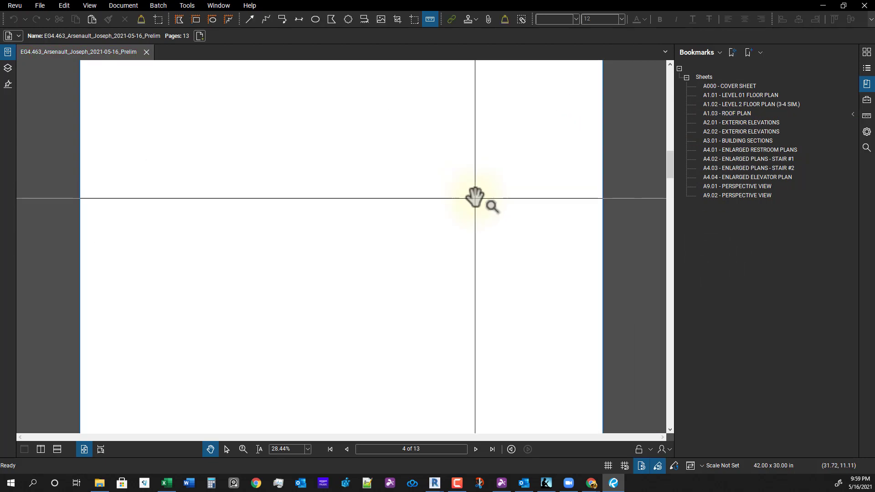